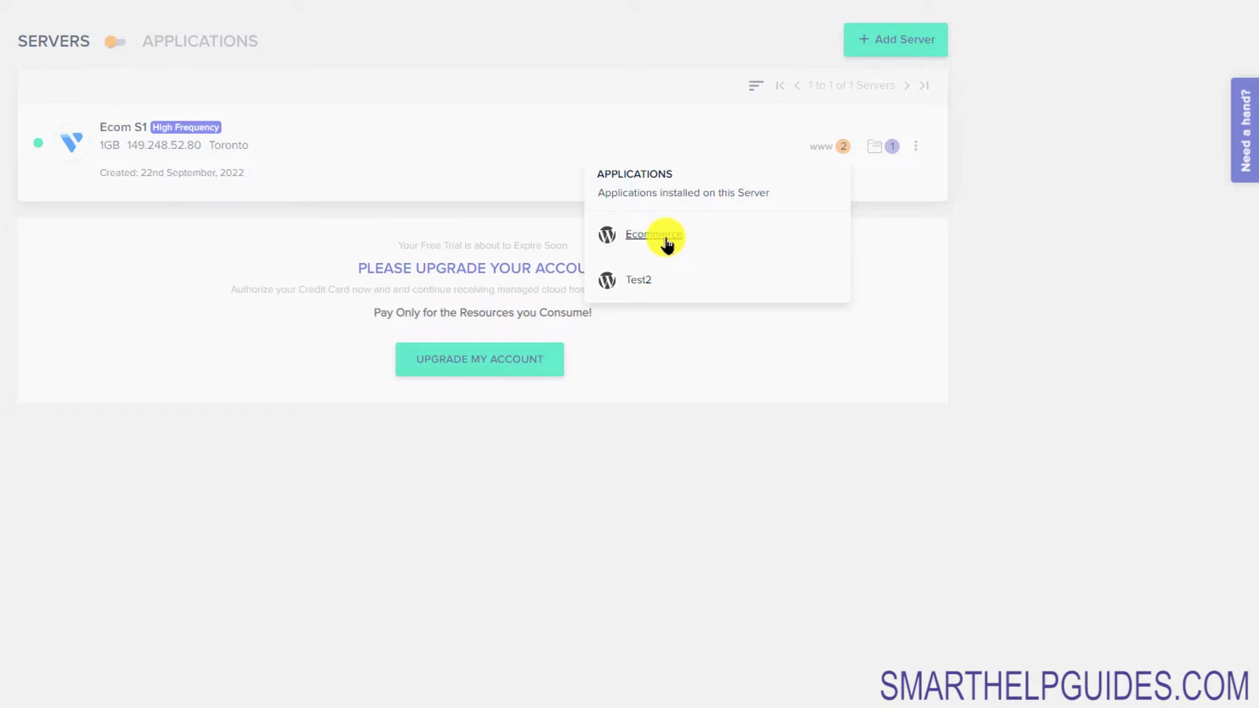
Step: Select the Ecommerce application and launch its Application URL in a new tab
{"action": "left_click", "coordinate": [665, 236]}
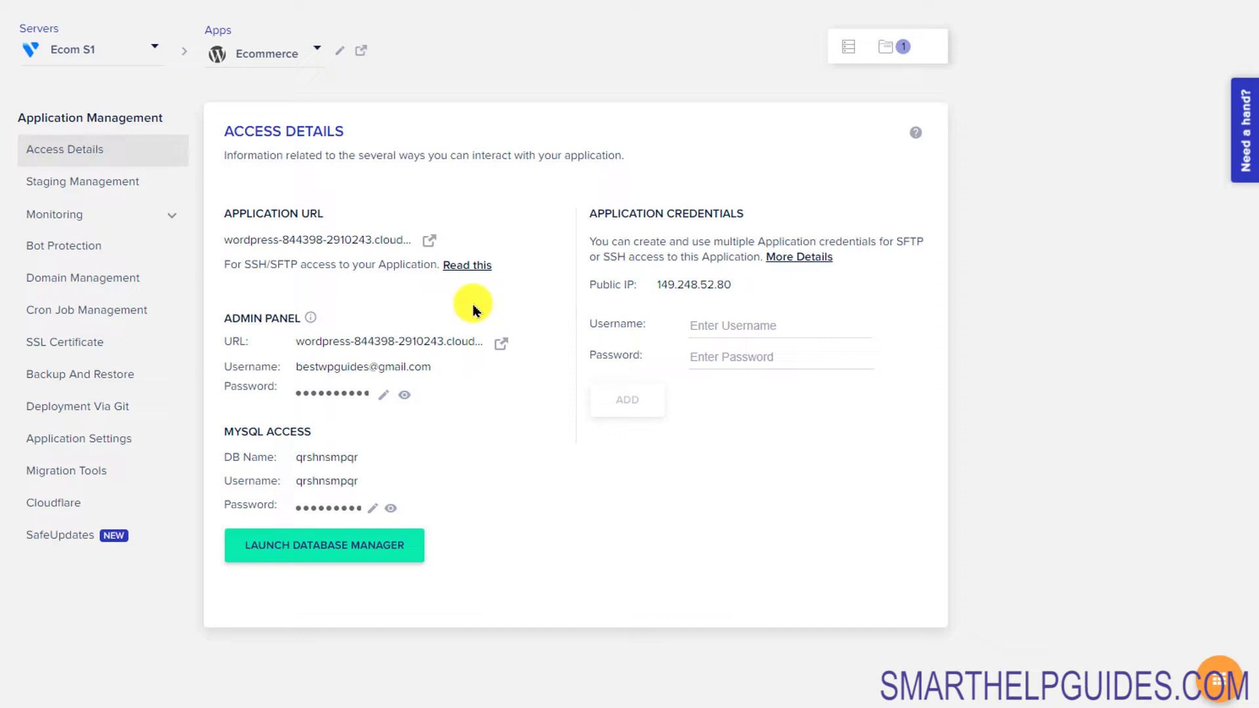
{"action": "left_click", "coordinate": [436, 237]}
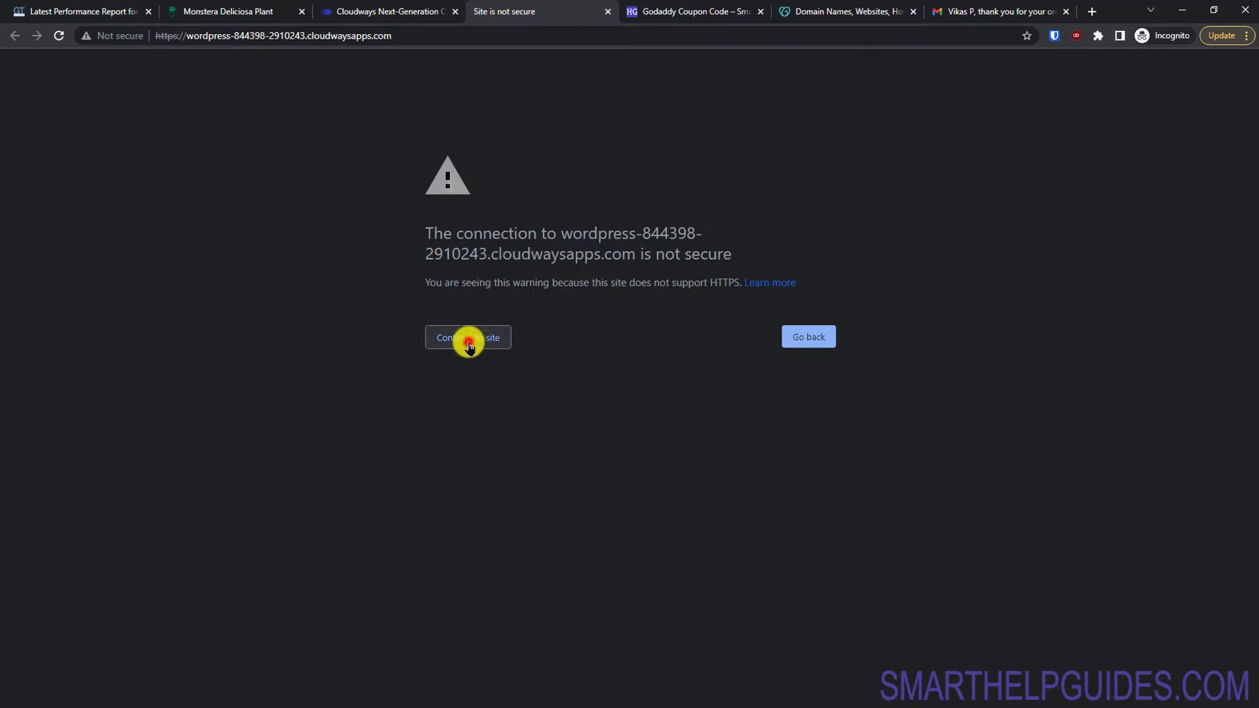
Step: Bypass the certificate warning via Advanced and 'Proceed (unsafe)' to load the default WordPress front page
{"action": "left_click", "coordinate": [468, 342]}
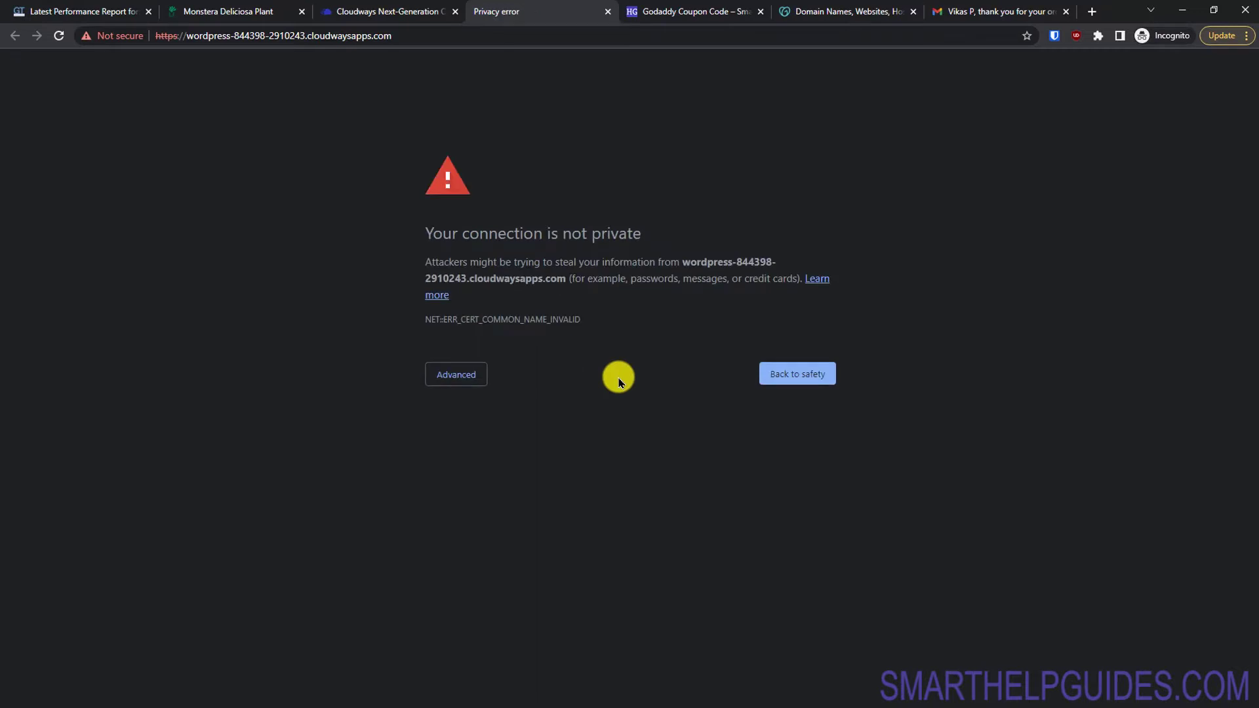
{"action": "left_click", "coordinate": [467, 371]}
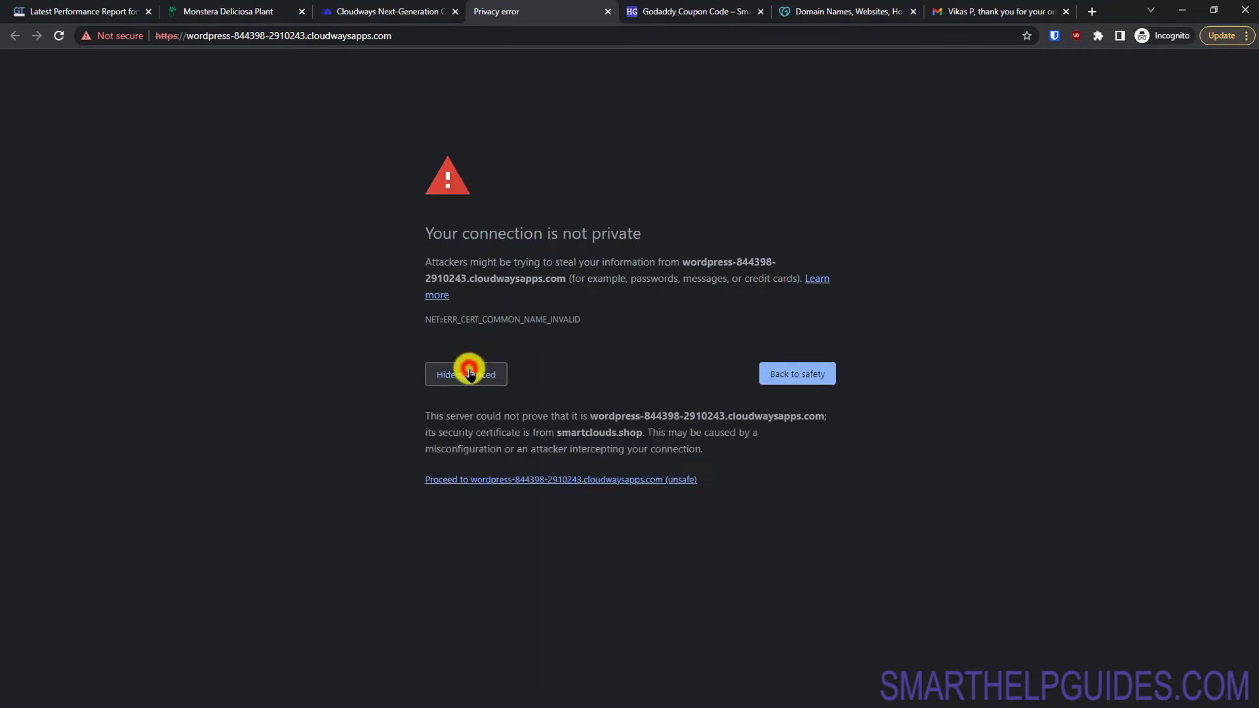
{"action": "left_click", "coordinate": [540, 485]}
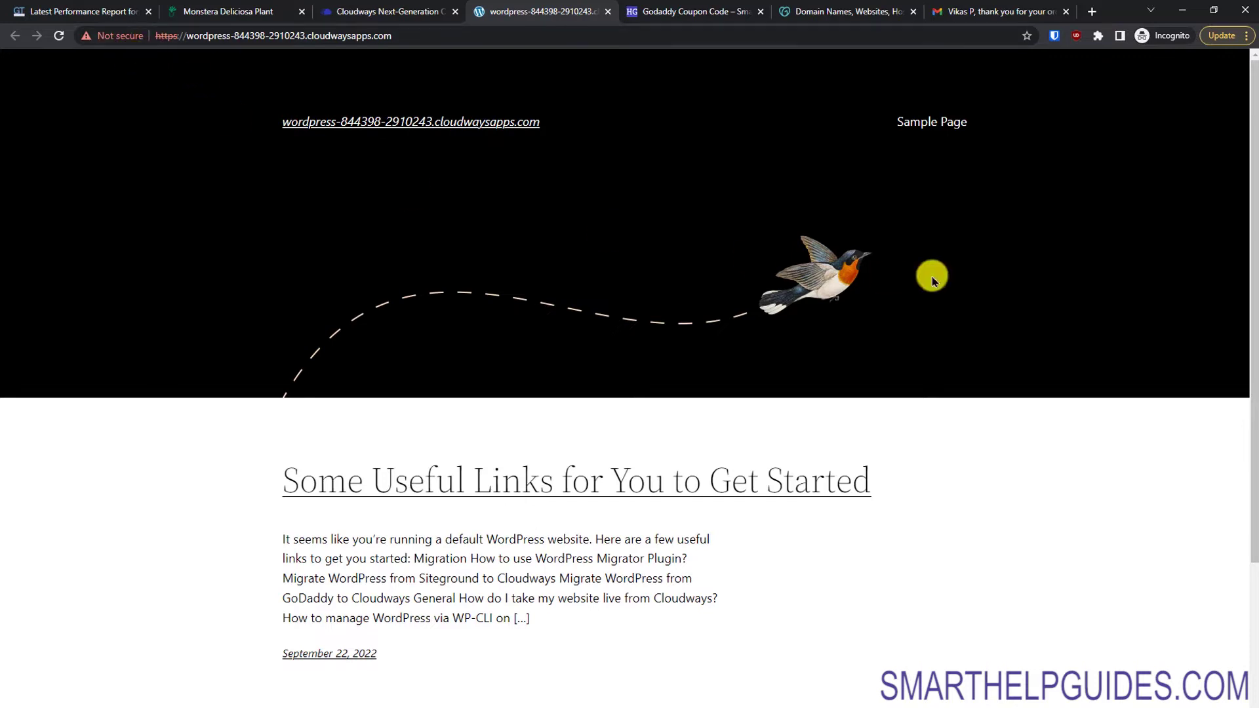
{"action": "left_click_drag", "start_coordinate": [1252, 208], "coordinate": [1252, 183]}
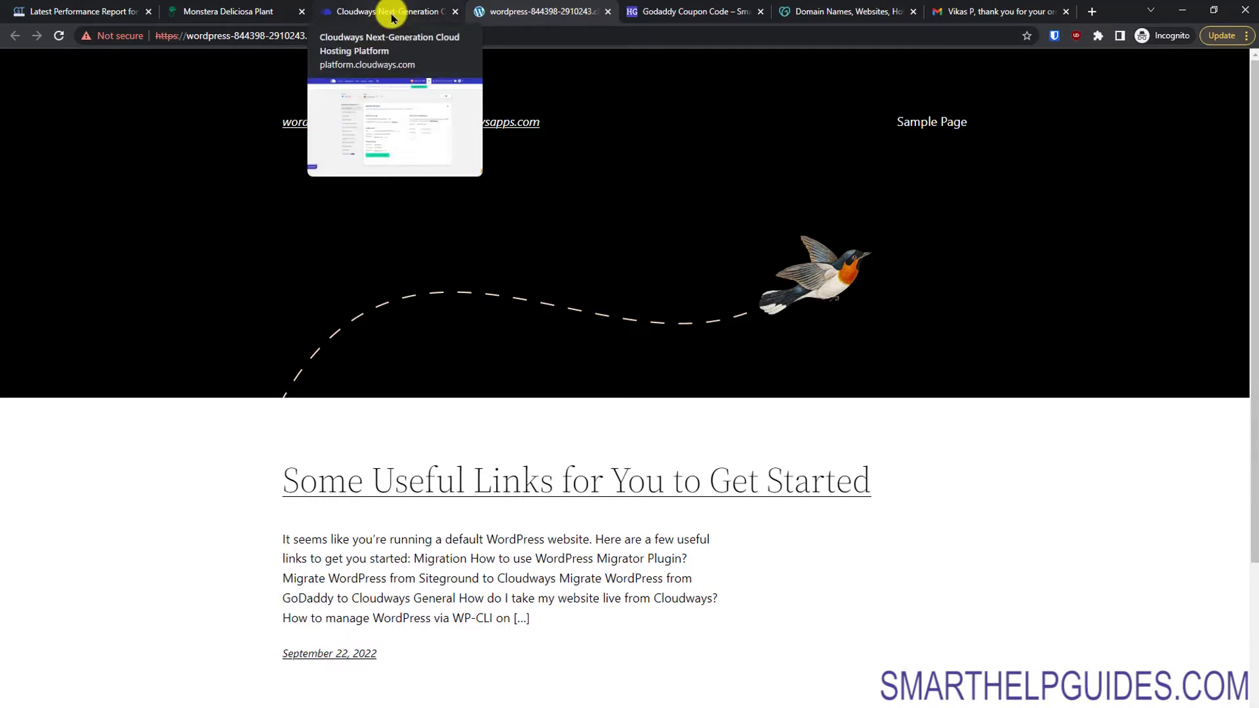
Step: Open the WordPress admin login page, then reveal and copy the admin panel password in Cloudways
{"action": "left_click", "coordinate": [392, 17]}
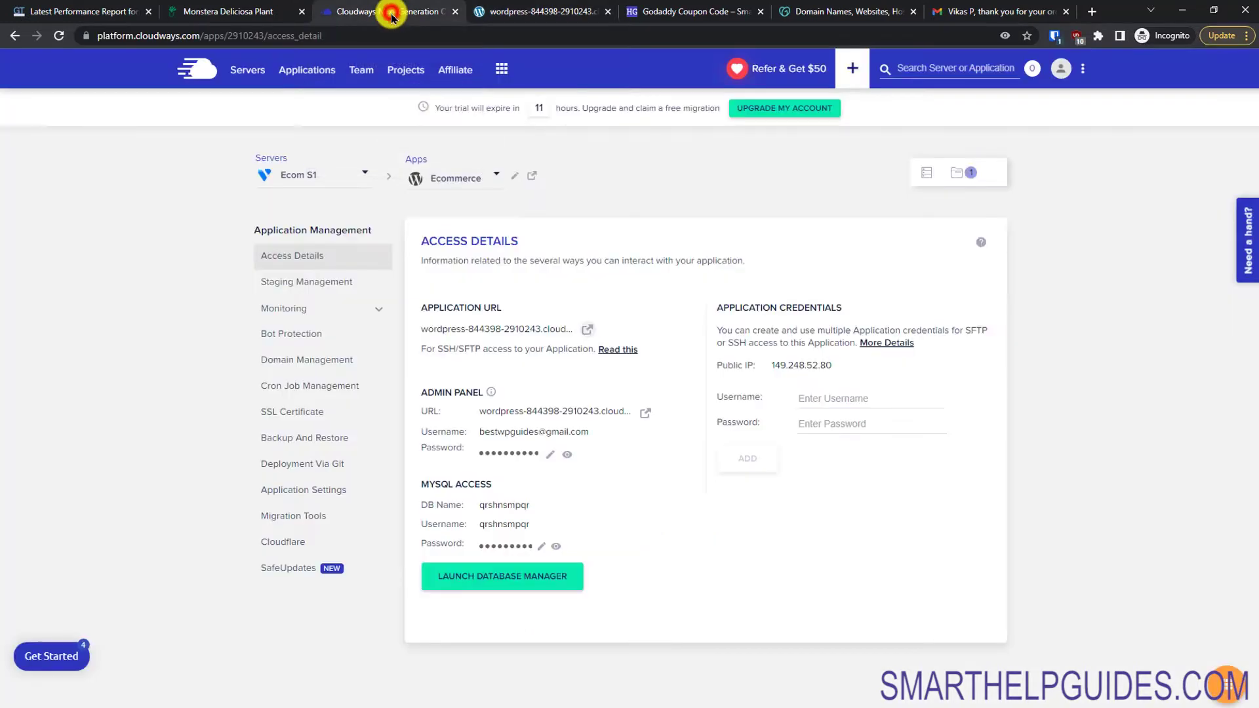
{"action": "left_click", "coordinate": [646, 419]}
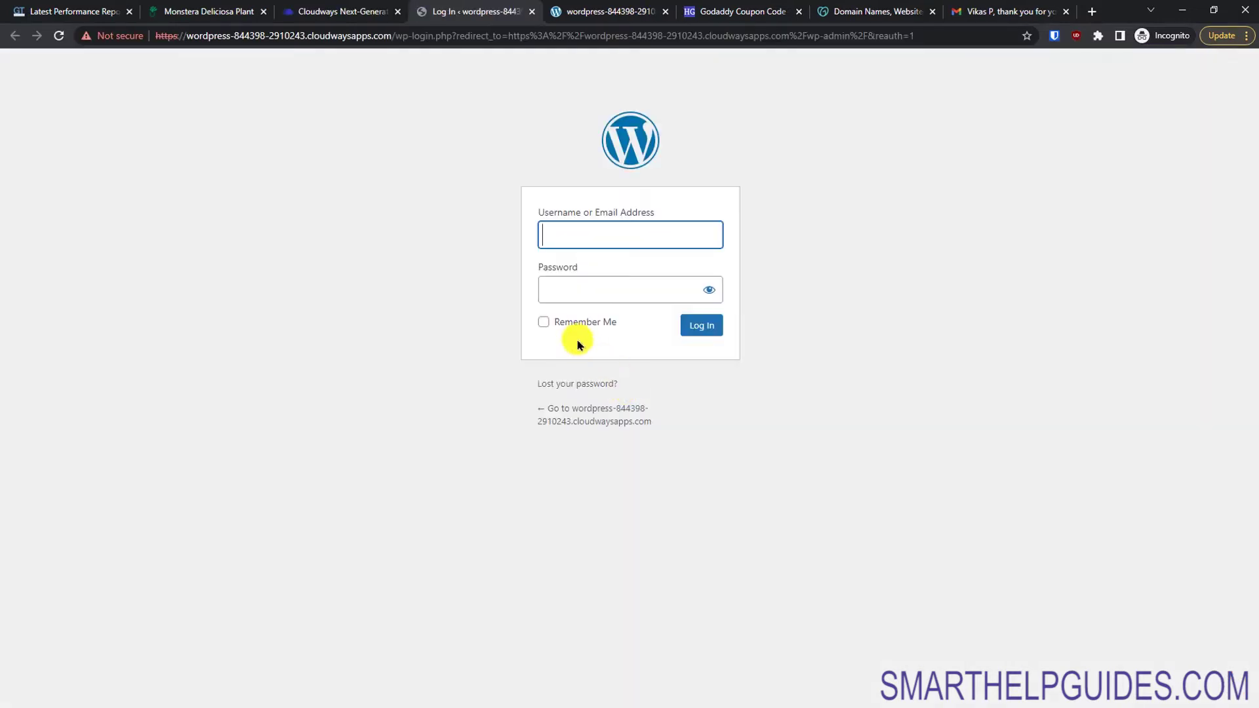
{"action": "left_click", "coordinate": [347, 9]}
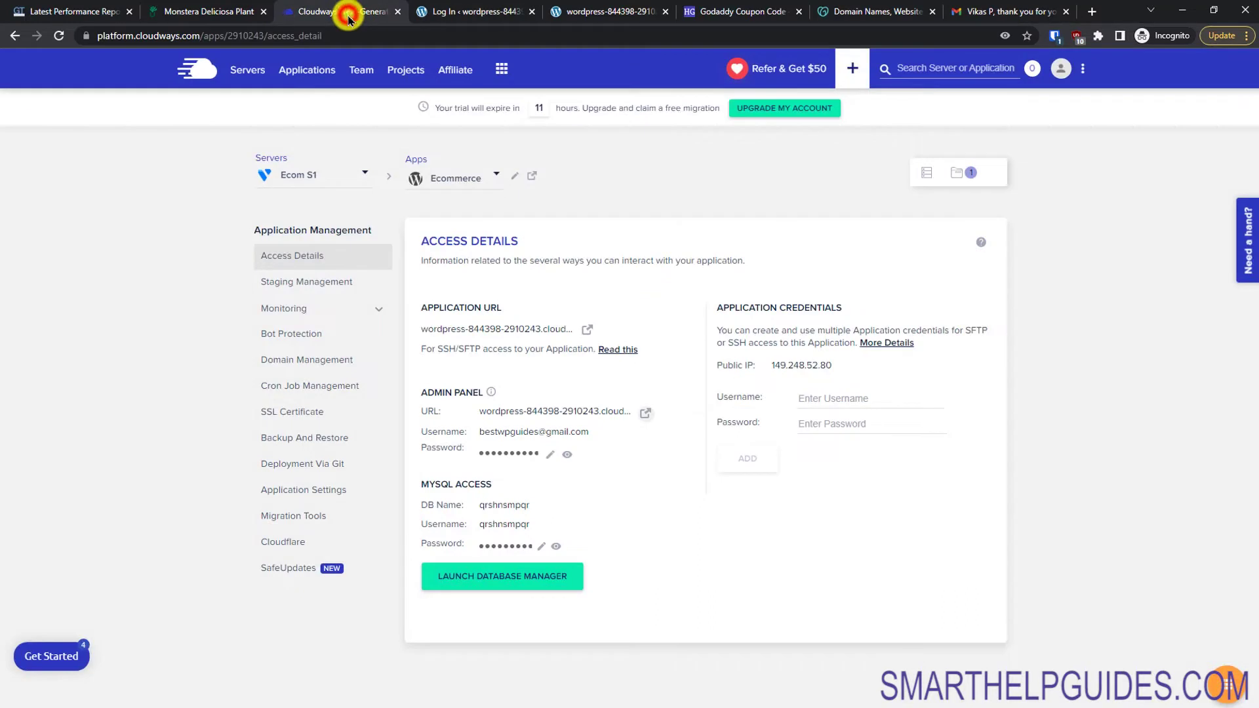
{"action": "left_click", "coordinate": [562, 456]}
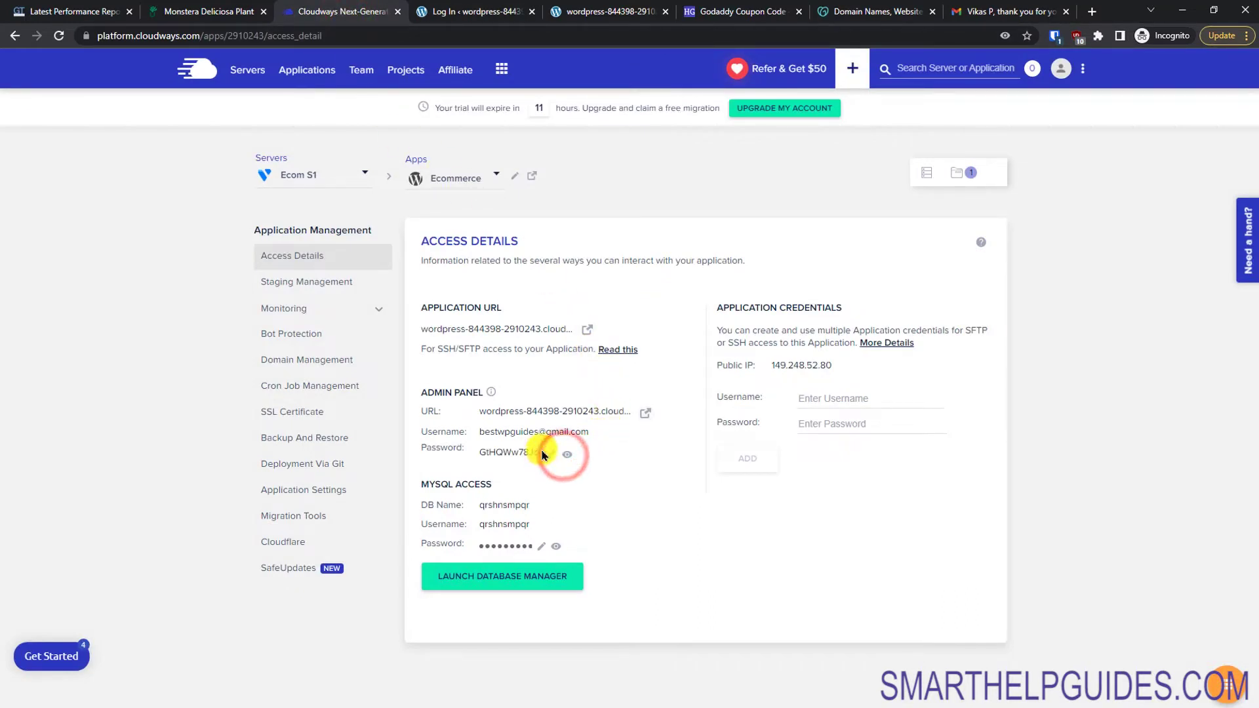
{"action": "left_click", "coordinate": [539, 451]}
{"action": "left_click", "coordinate": [492, 455]}
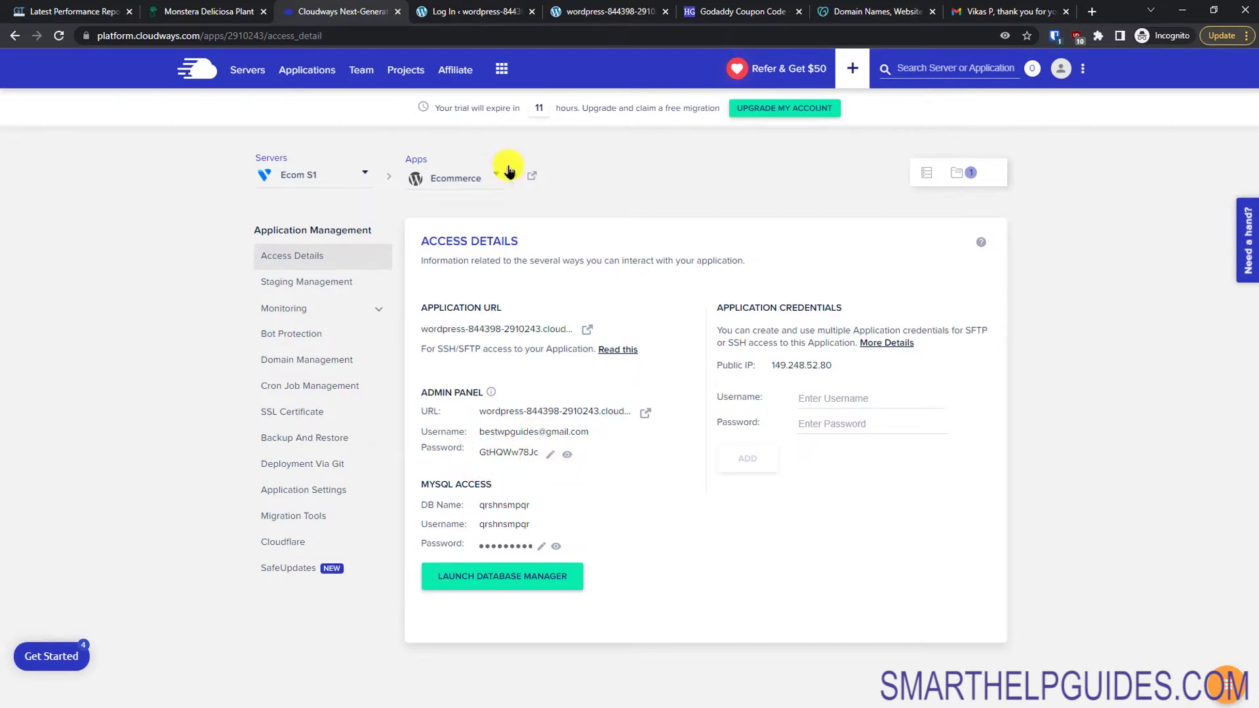
Step: Start entering the Cloudways admin email in the login page's username field
{"action": "left_click", "coordinate": [458, 10]}
{"action": "left_click", "coordinate": [577, 236]}
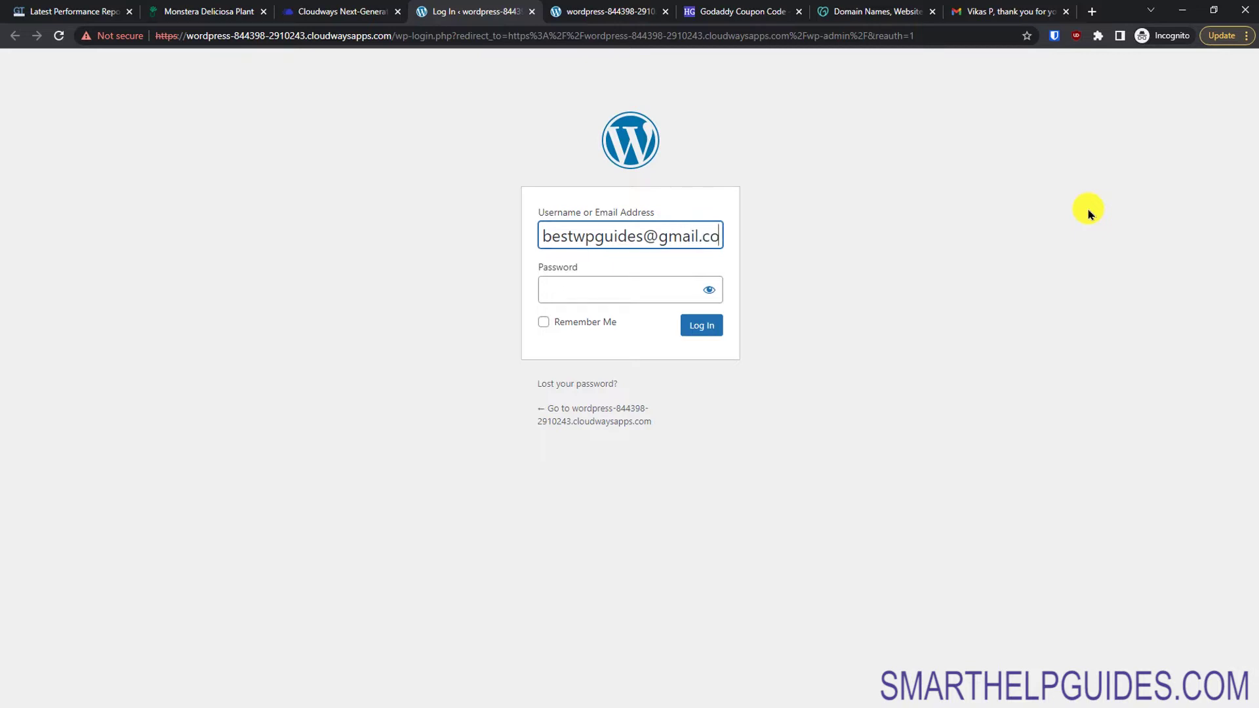
Step: Paste the copied password, log in to WordPress, then return to the site's front-page tab
{"action": "key", "text": "Tab"}
{"action": "key", "text": "ctrl+v"}
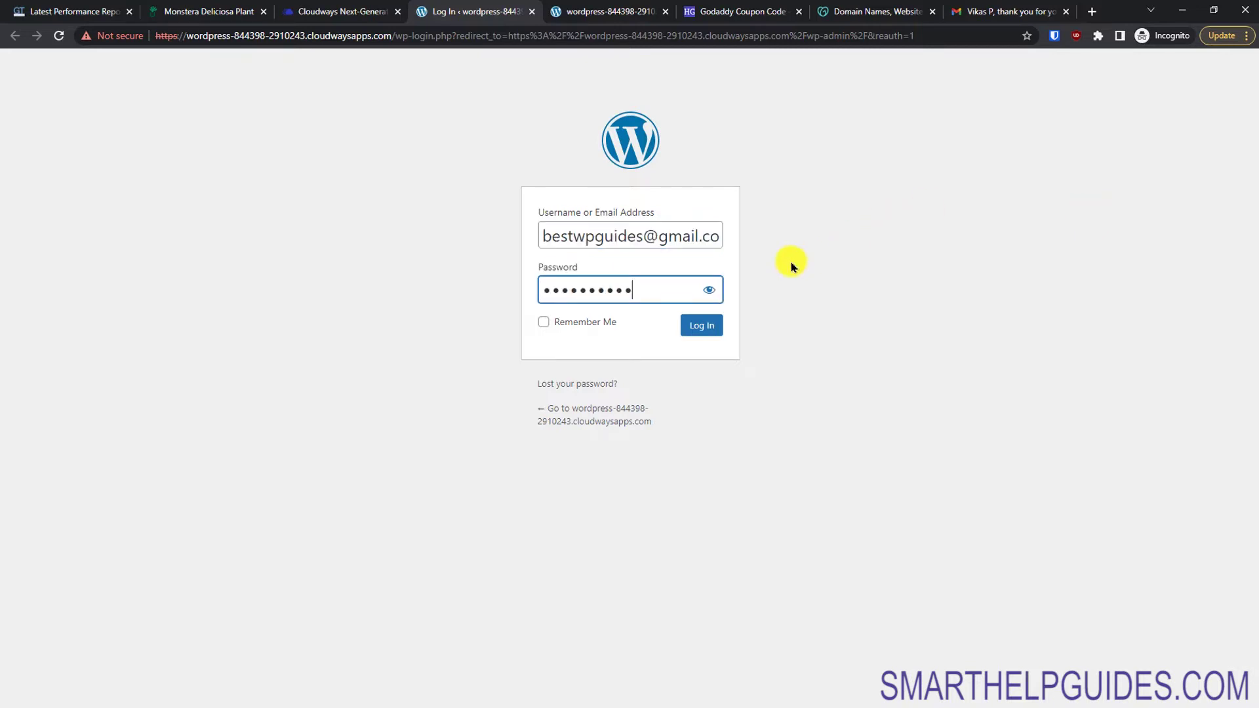
{"action": "left_click", "coordinate": [708, 289]}
{"action": "left_click", "coordinate": [706, 291]}
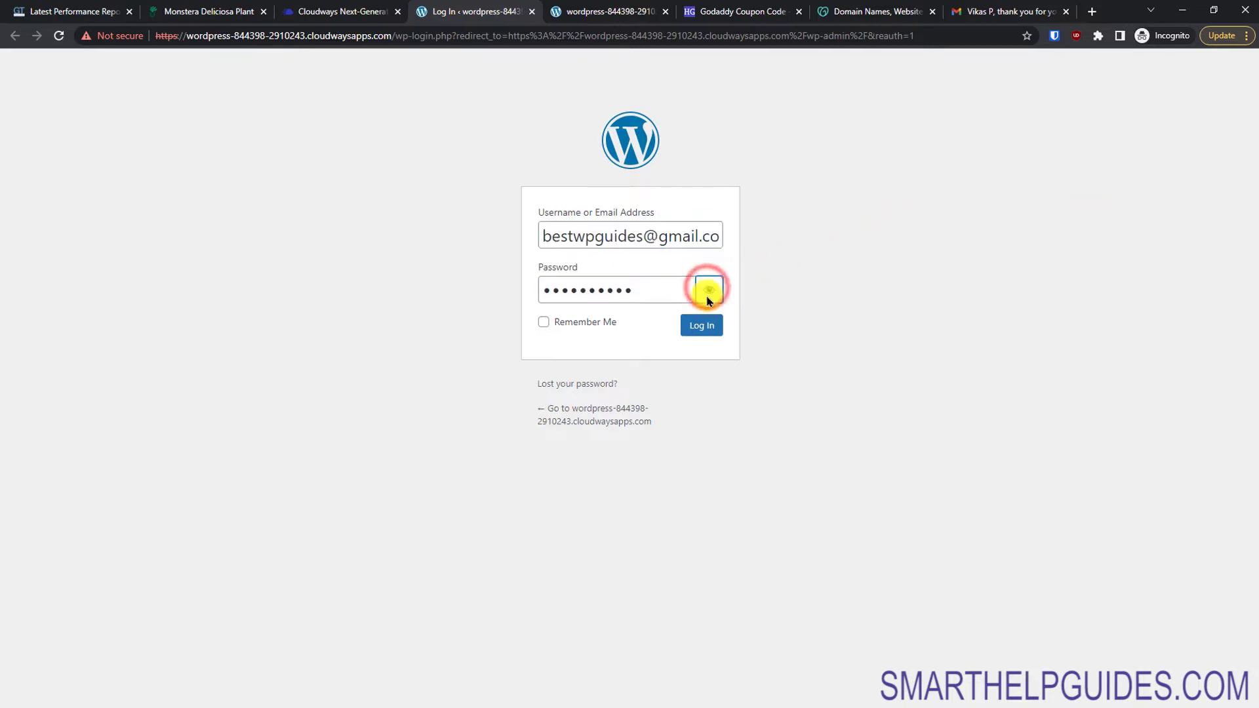
{"action": "left_click", "coordinate": [717, 337]}
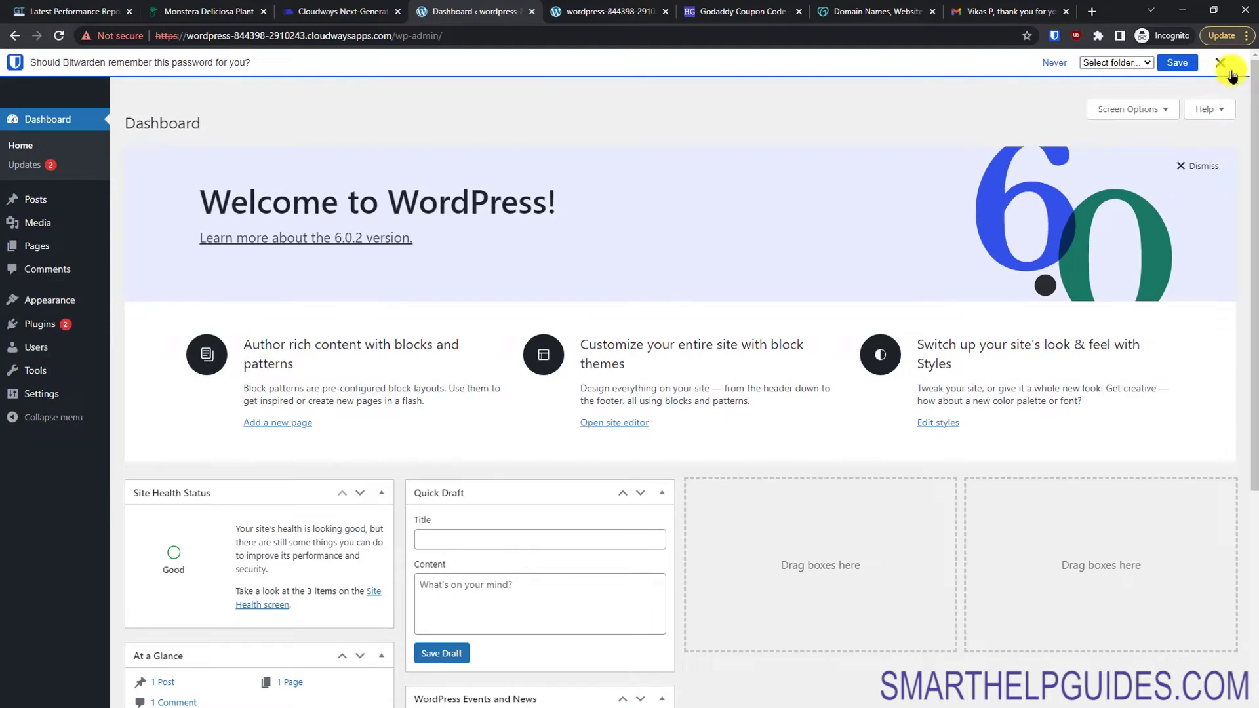
{"action": "left_click", "coordinate": [1221, 64]}
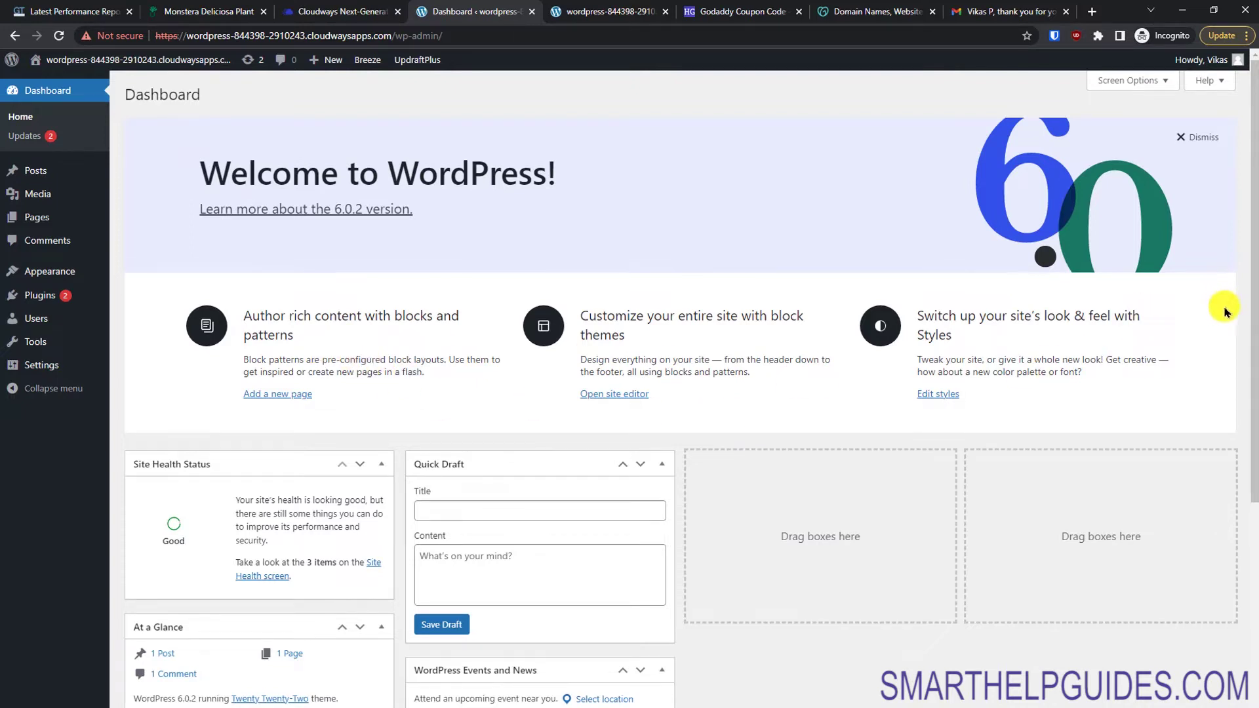
{"action": "left_click_drag", "start_coordinate": [1251, 358], "coordinate": [1255, 508]}
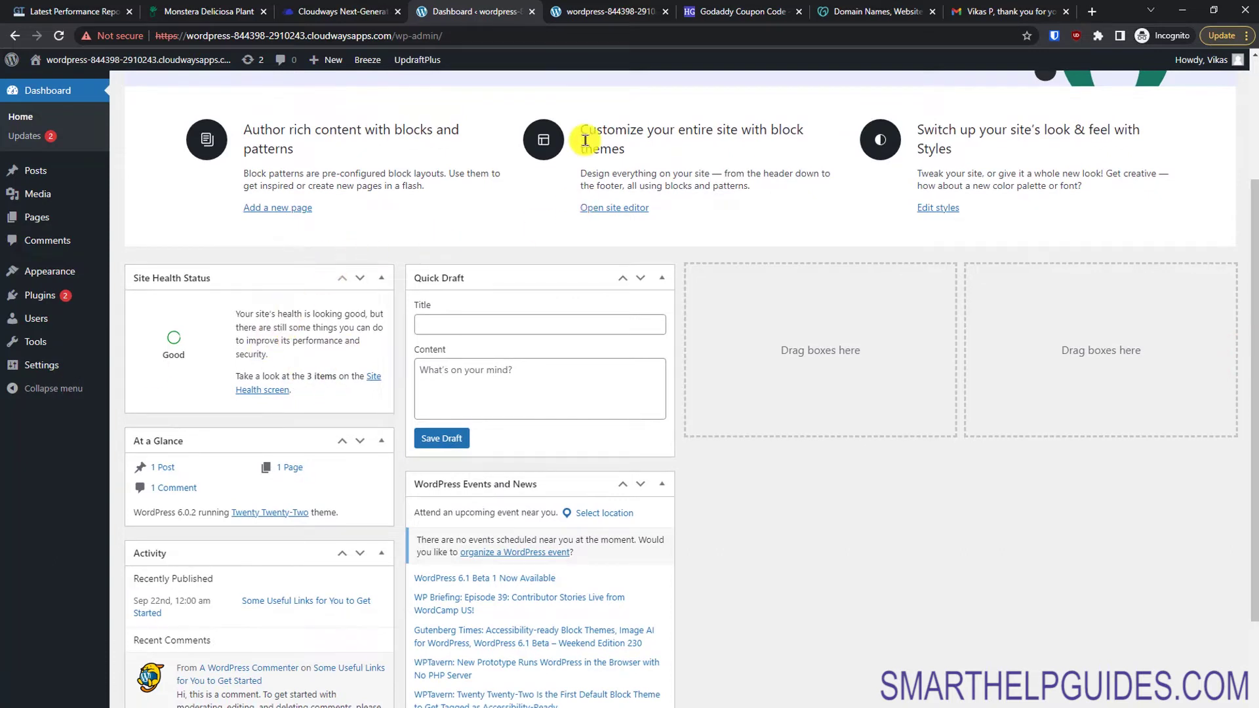
{"action": "left_click", "coordinate": [626, 9]}
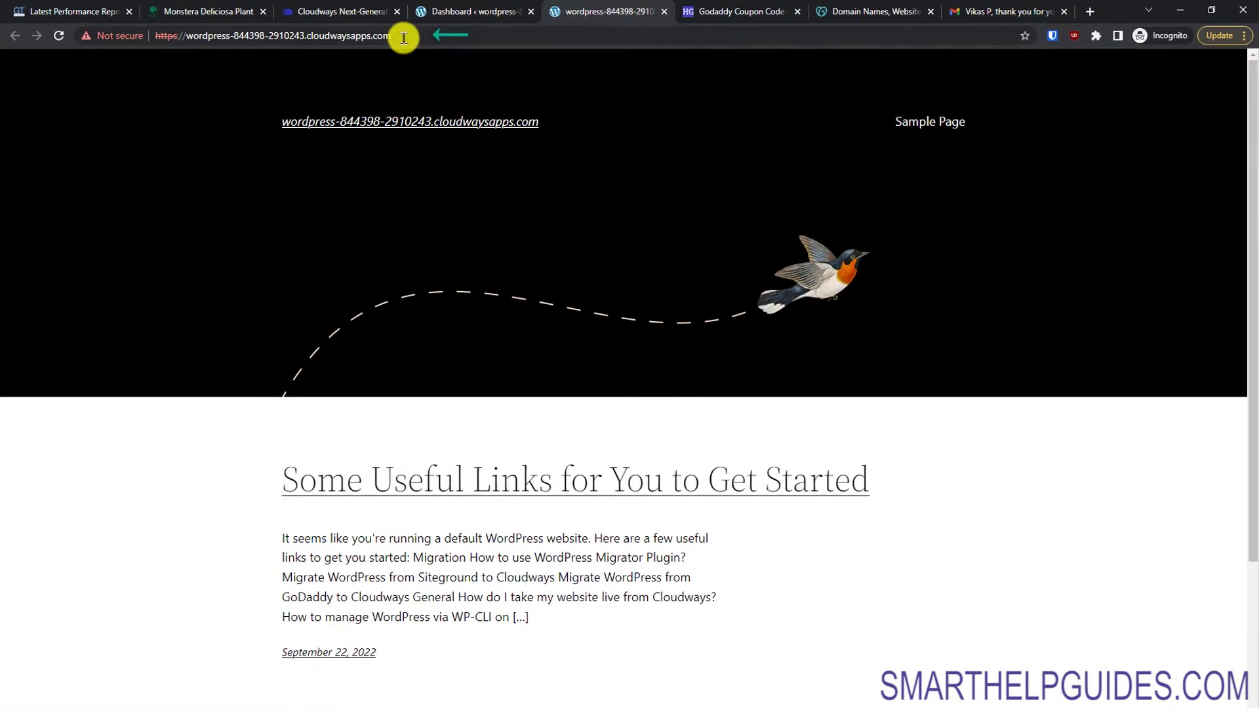
Step: Compare the GTmetrix report against the pasted cloudwaysapps site URL, which fails hostname verification
{"action": "left_click", "coordinate": [731, 68]}
{"action": "key", "text": "ctrl+c"}
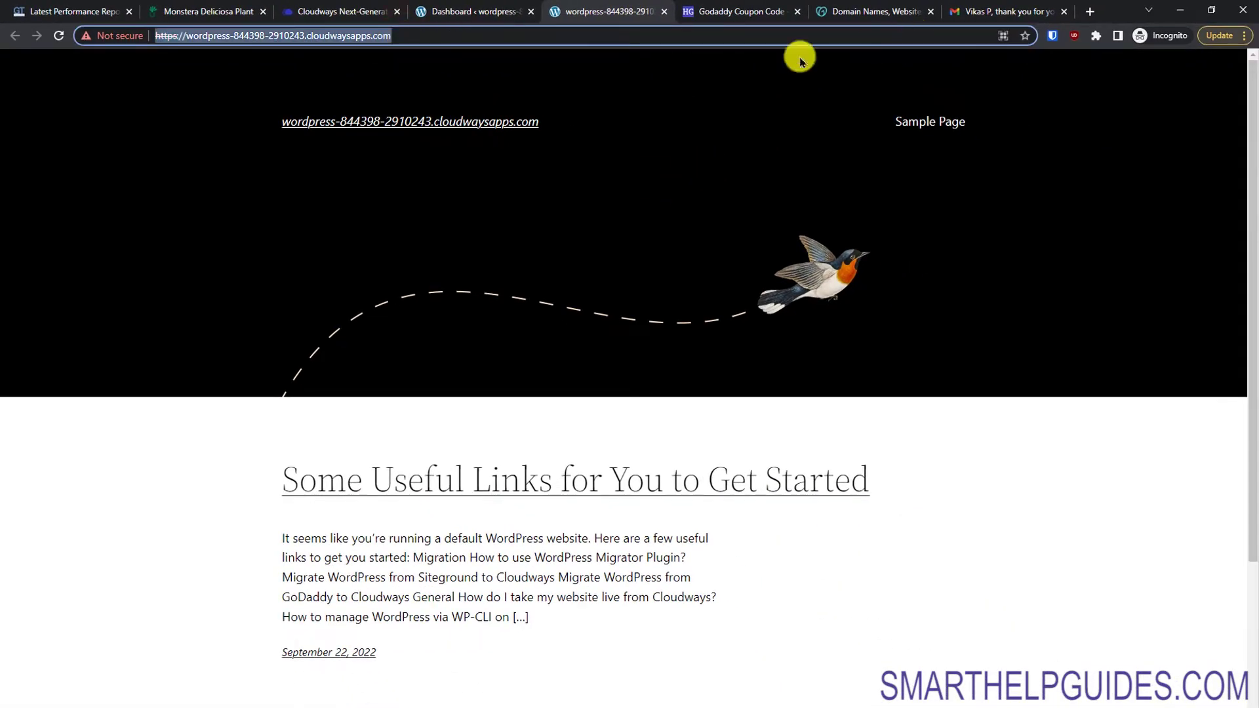
{"action": "left_click", "coordinate": [58, 10]}
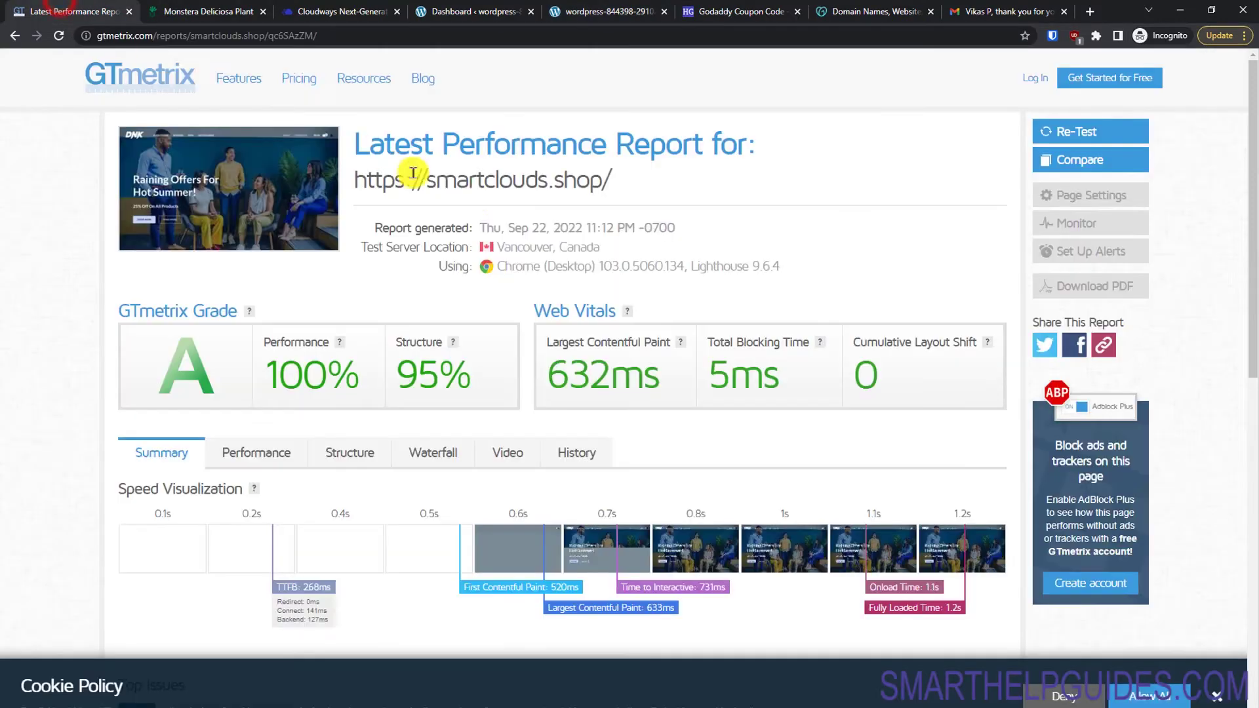
{"action": "left_click", "coordinate": [1084, 160]}
{"action": "left_click", "coordinate": [1057, 135]}
{"action": "key", "text": "ctrl+v"}
{"action": "left_click", "coordinate": [1019, 222]}
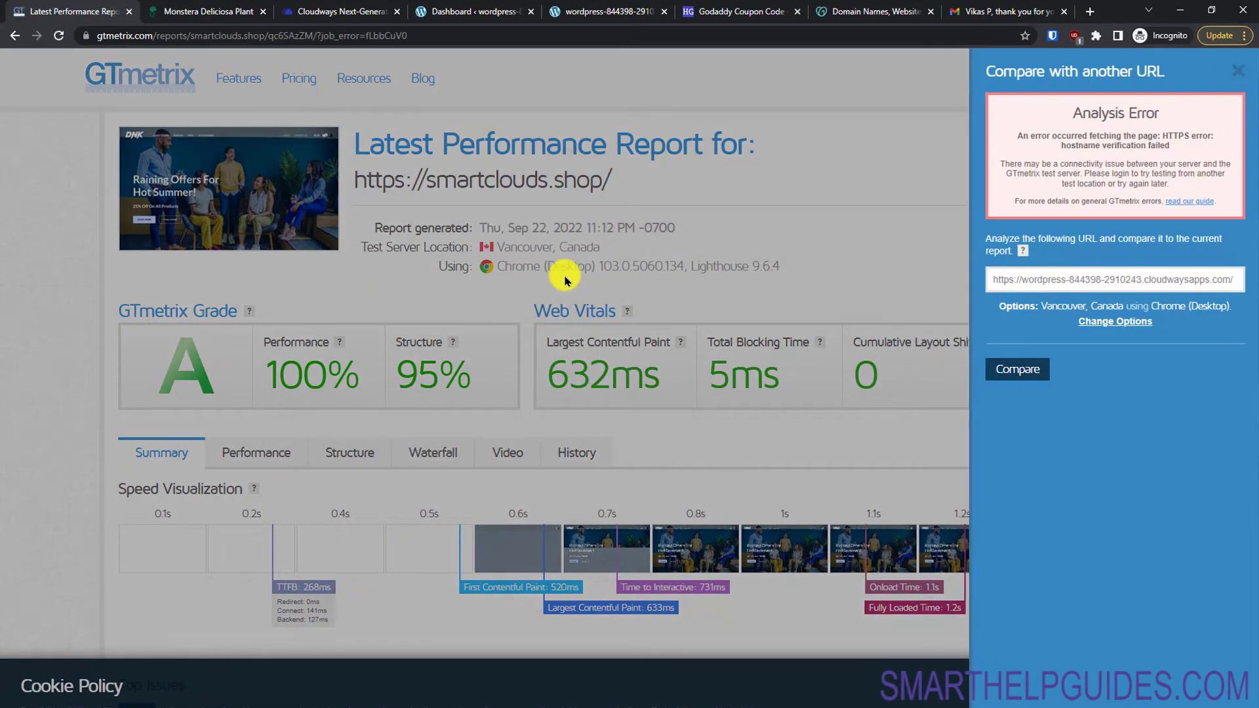
{"action": "left_click", "coordinate": [1237, 70]}
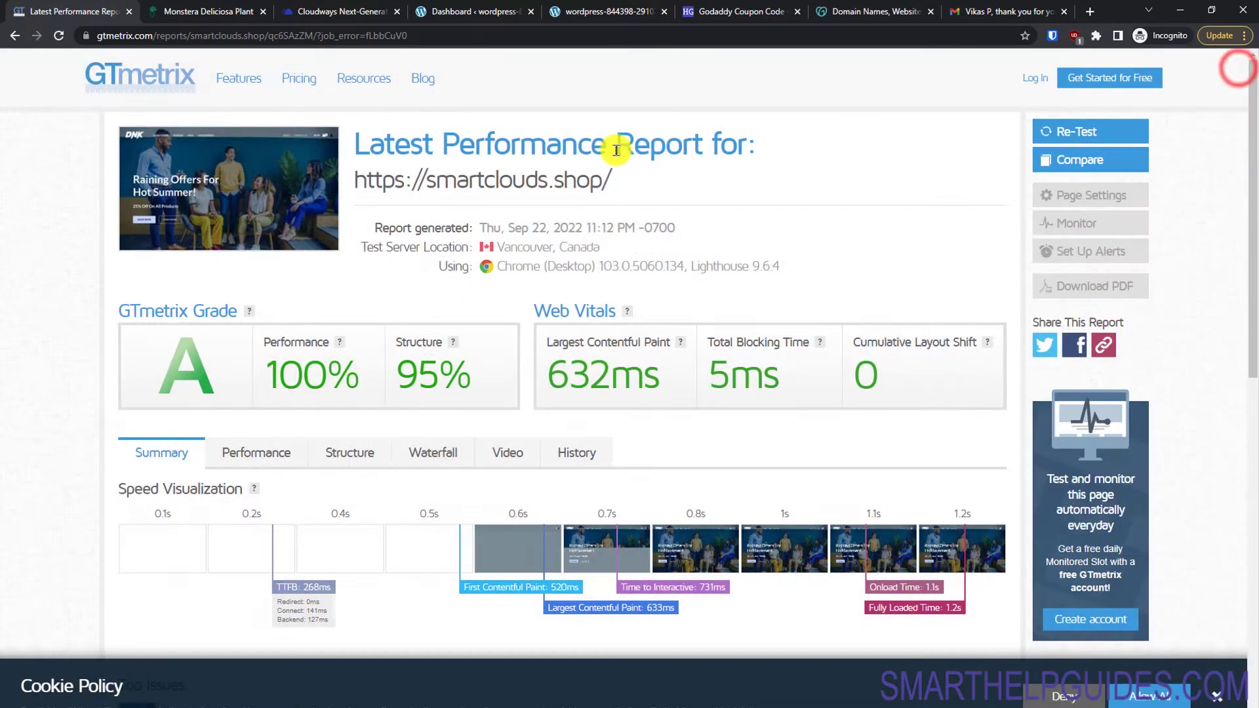
{"action": "left_click", "coordinate": [597, 5]}
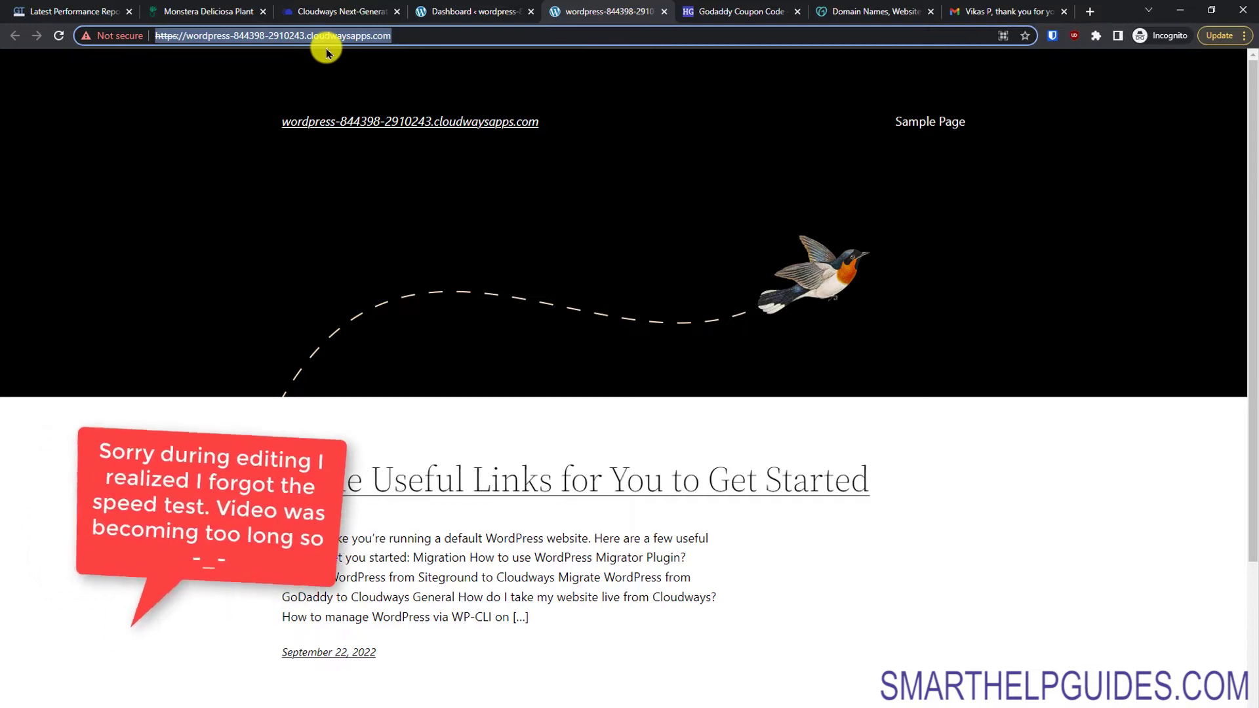
{"action": "left_click", "coordinate": [757, 11]}
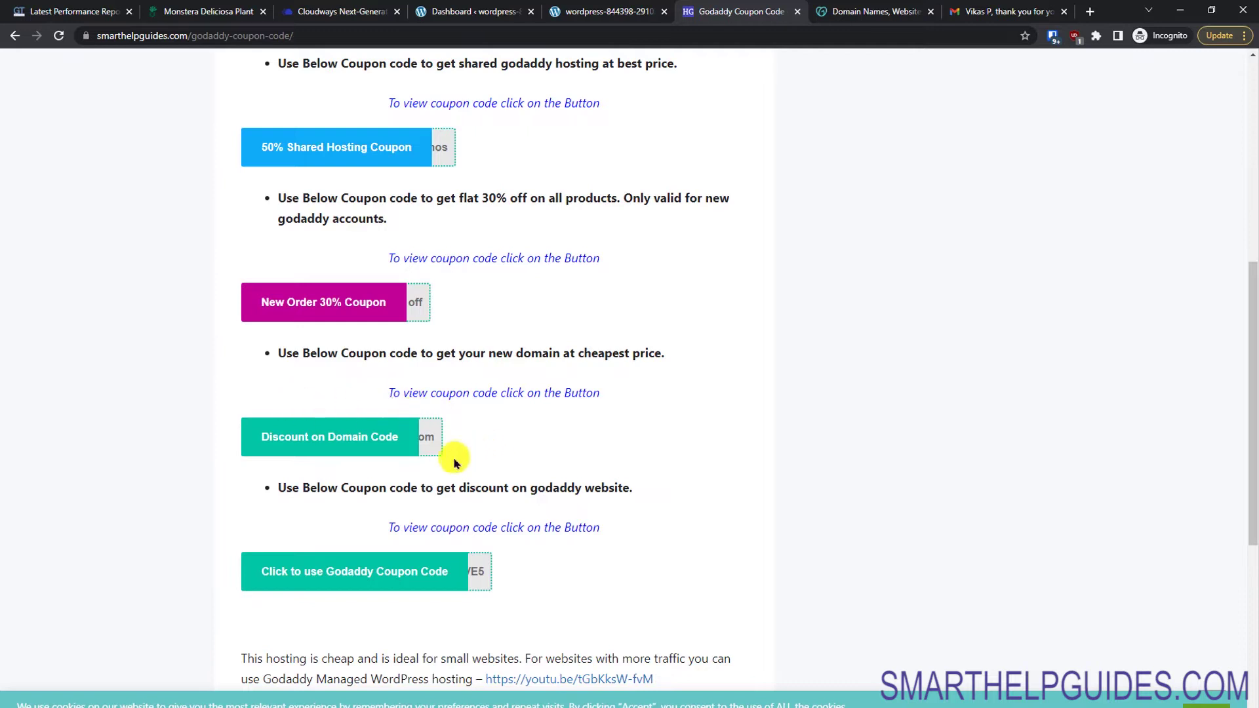
Step: Reveal the SmartHelpGuides 'Discount on Domain' coupon code for GoDaddy
{"action": "left_click", "coordinate": [360, 424]}
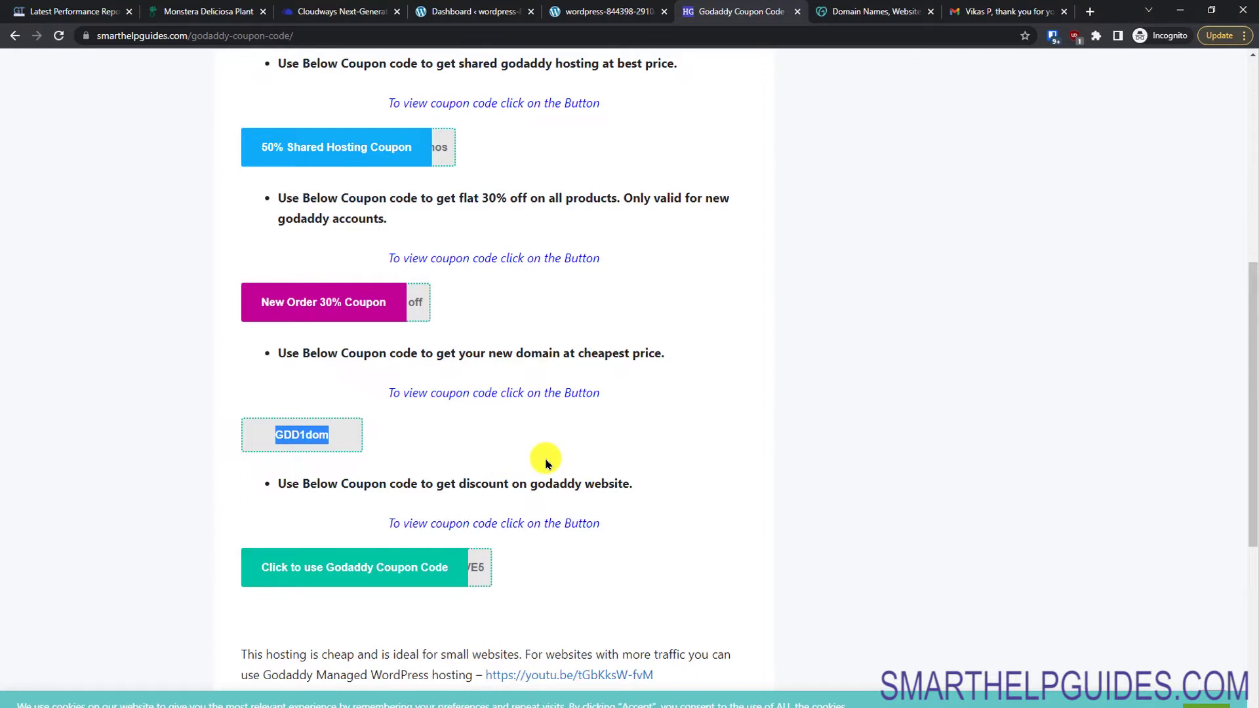
{"action": "left_click", "coordinate": [841, 16]}
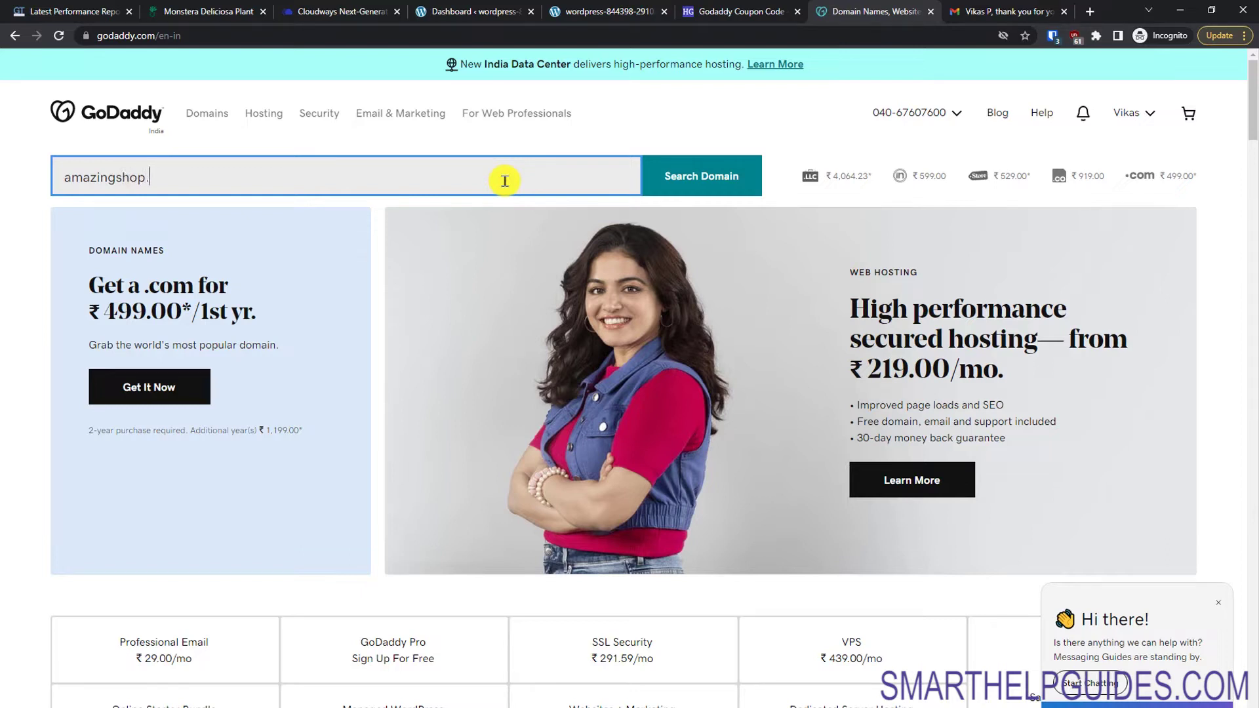
Step: Search GoDaddy for amazingshop4444.com and add it to the cart
{"action": "left_click", "coordinate": [687, 163]}
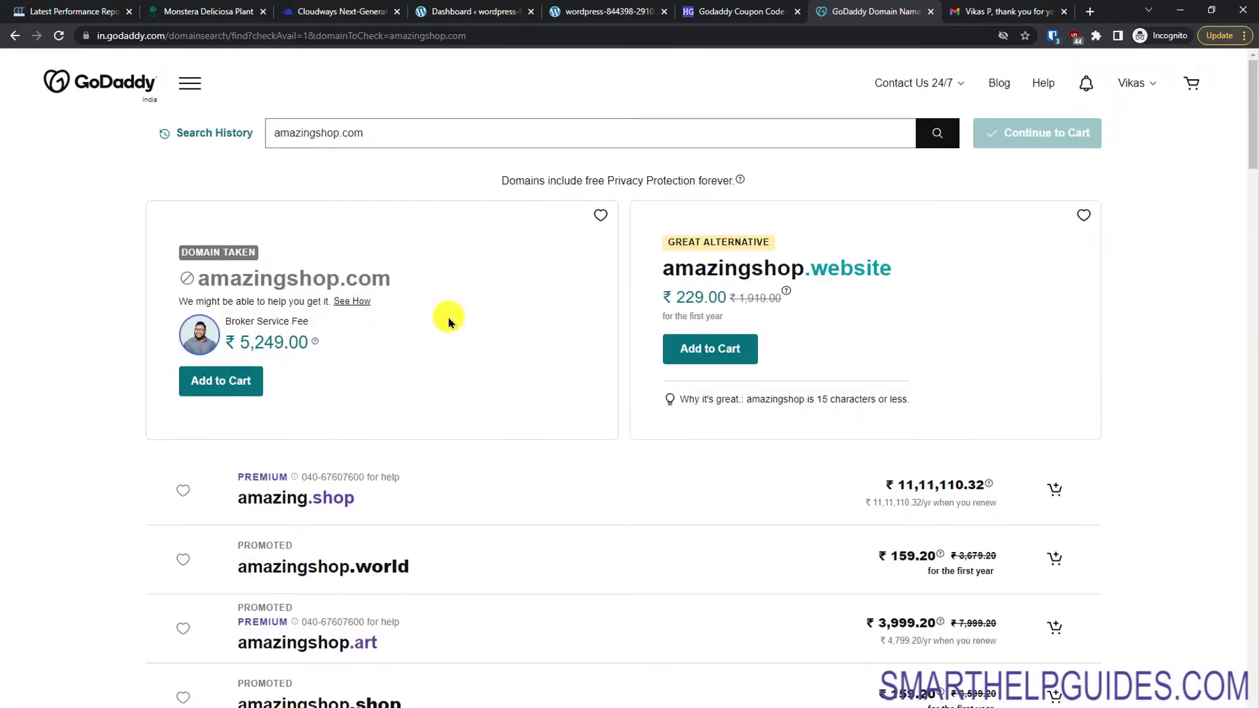
{"action": "left_click", "coordinate": [342, 132]}
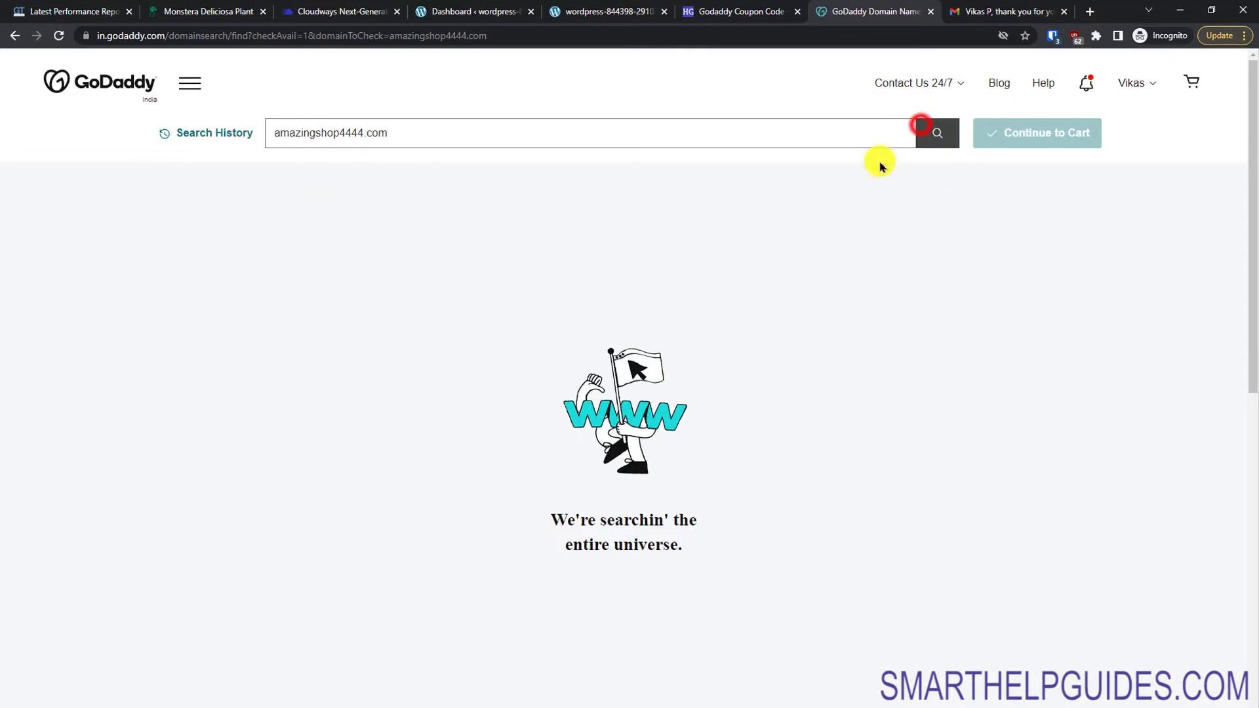
{"action": "left_click", "coordinate": [923, 127]}
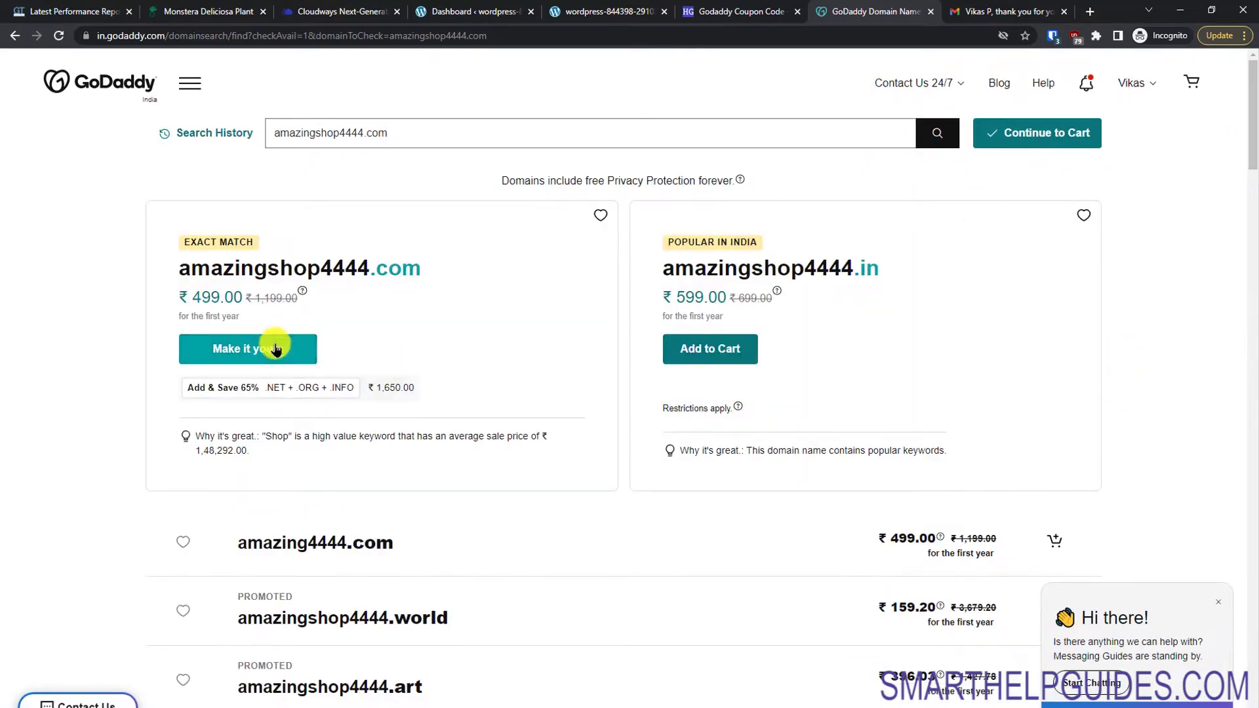
{"action": "left_click", "coordinate": [278, 356]}
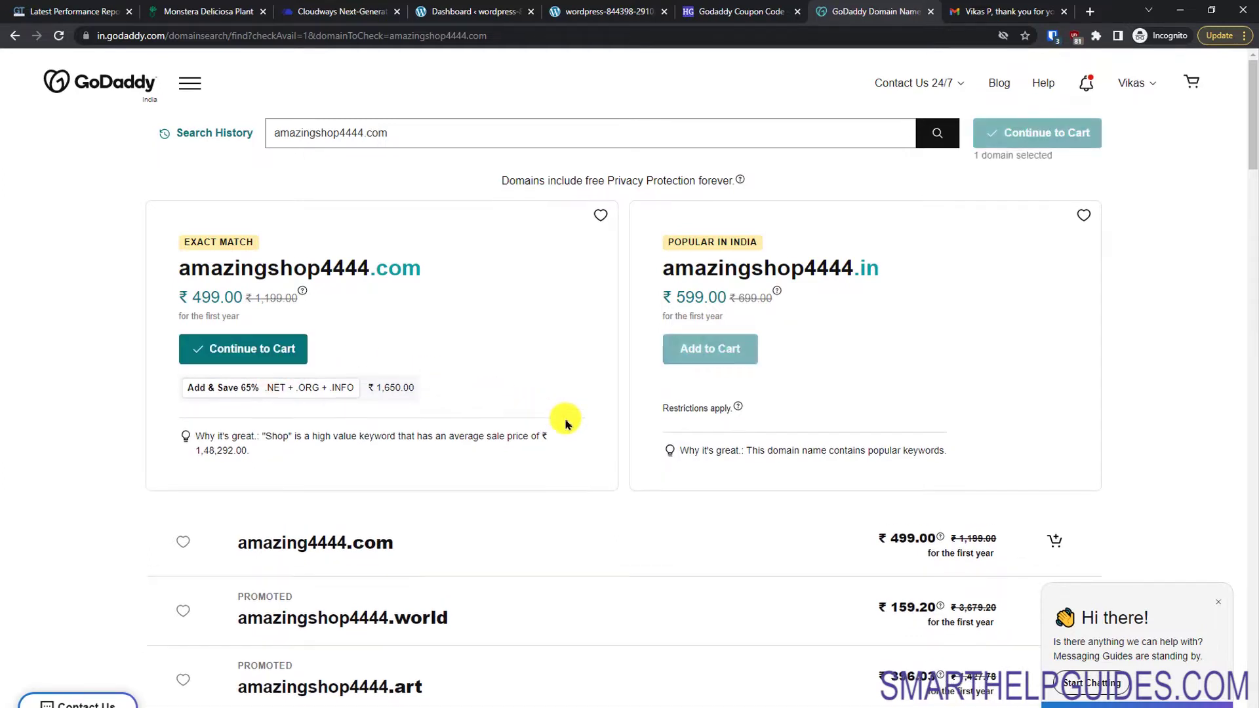
{"action": "left_click", "coordinate": [274, 357]}
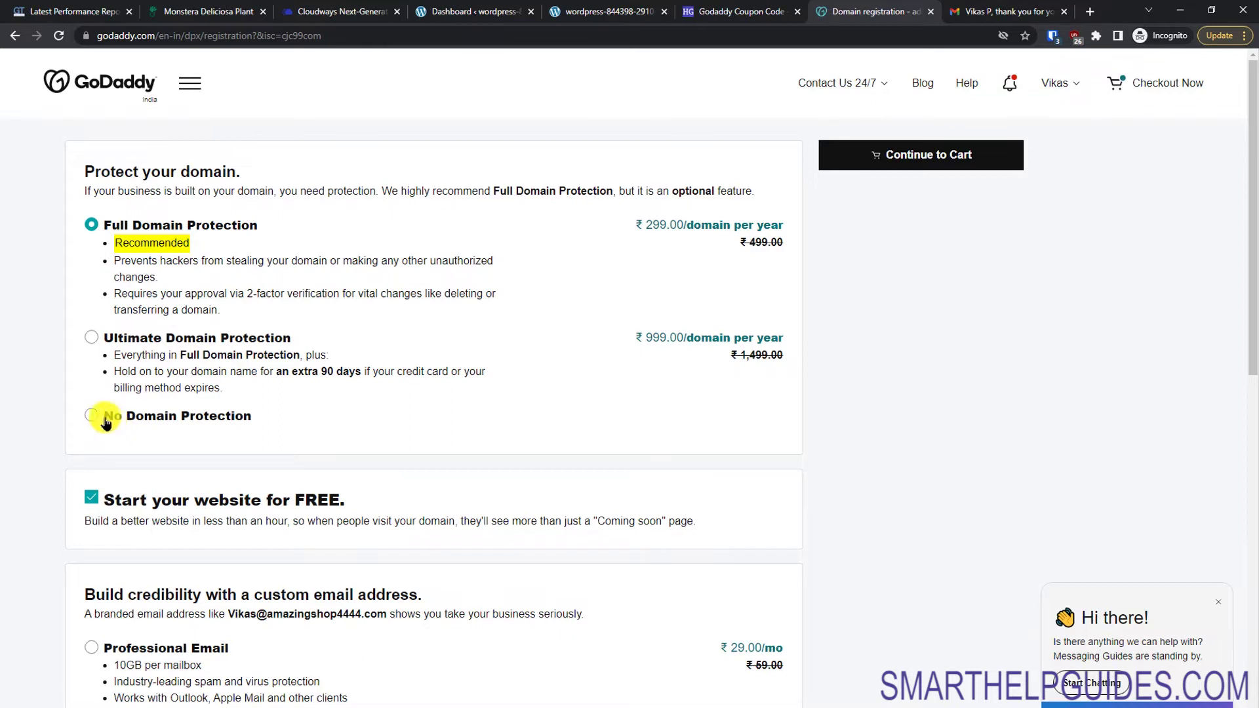
Step: Decline domain protection and the free website offer, then continue to the cart
{"action": "left_click", "coordinate": [93, 422]}
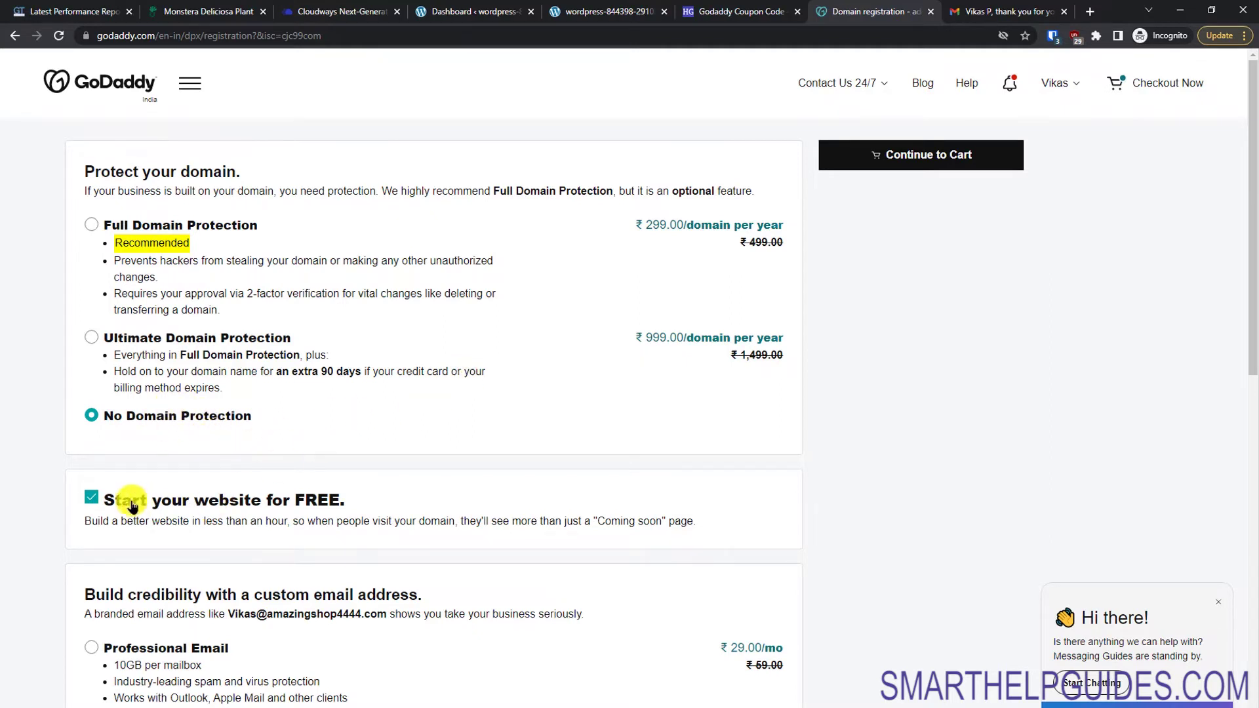
{"action": "left_click", "coordinate": [90, 497]}
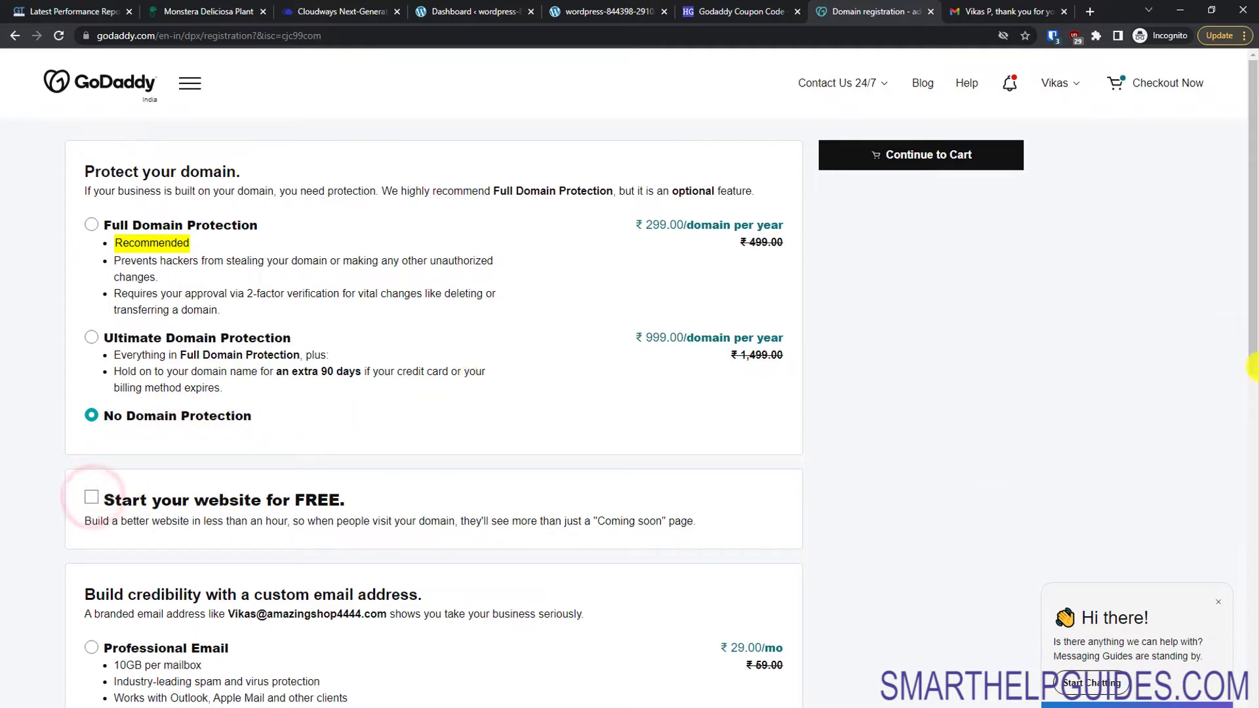
{"action": "left_click_drag", "start_coordinate": [1253, 391], "coordinate": [1250, 498]}
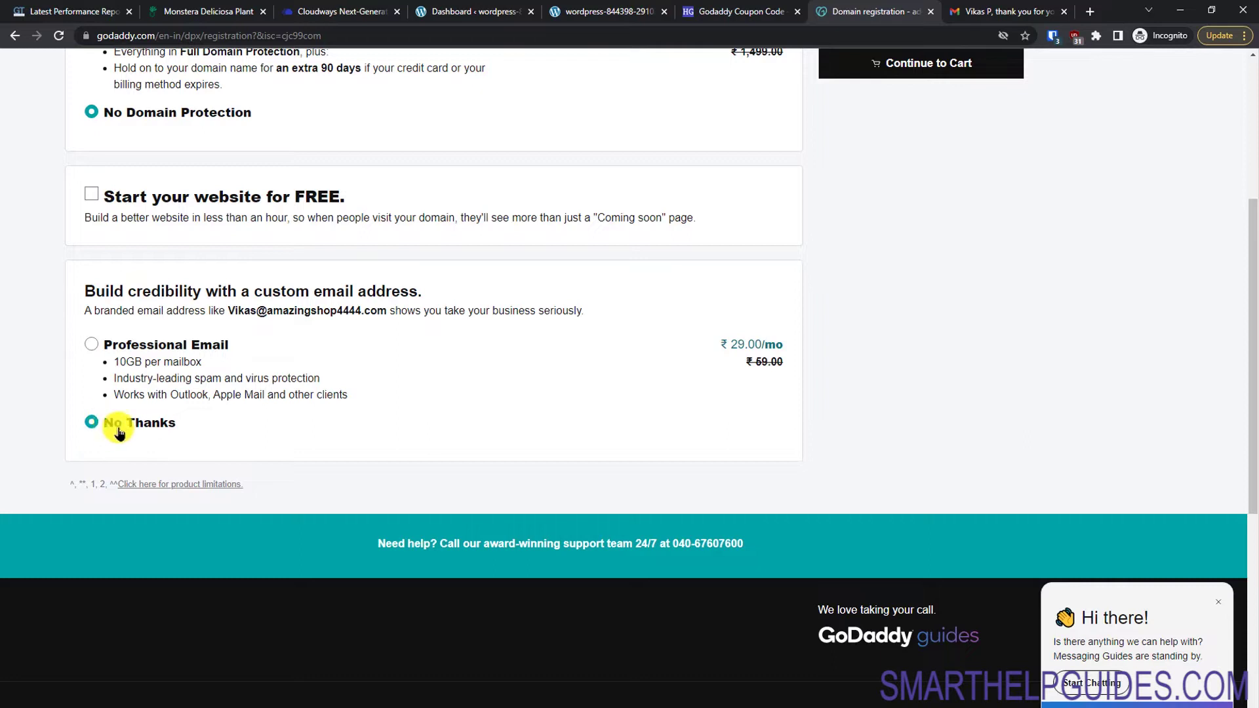
{"action": "left_click_drag", "start_coordinate": [1252, 392], "coordinate": [1220, 219]}
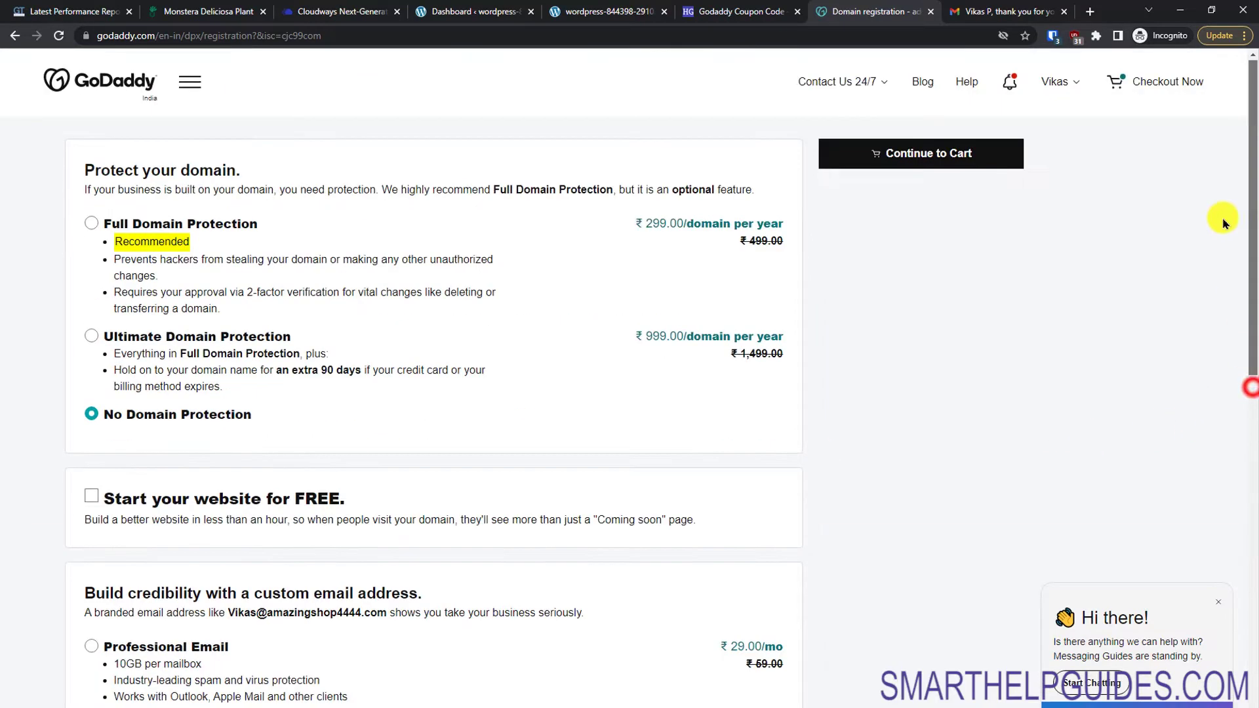
{"action": "left_click", "coordinate": [986, 164]}
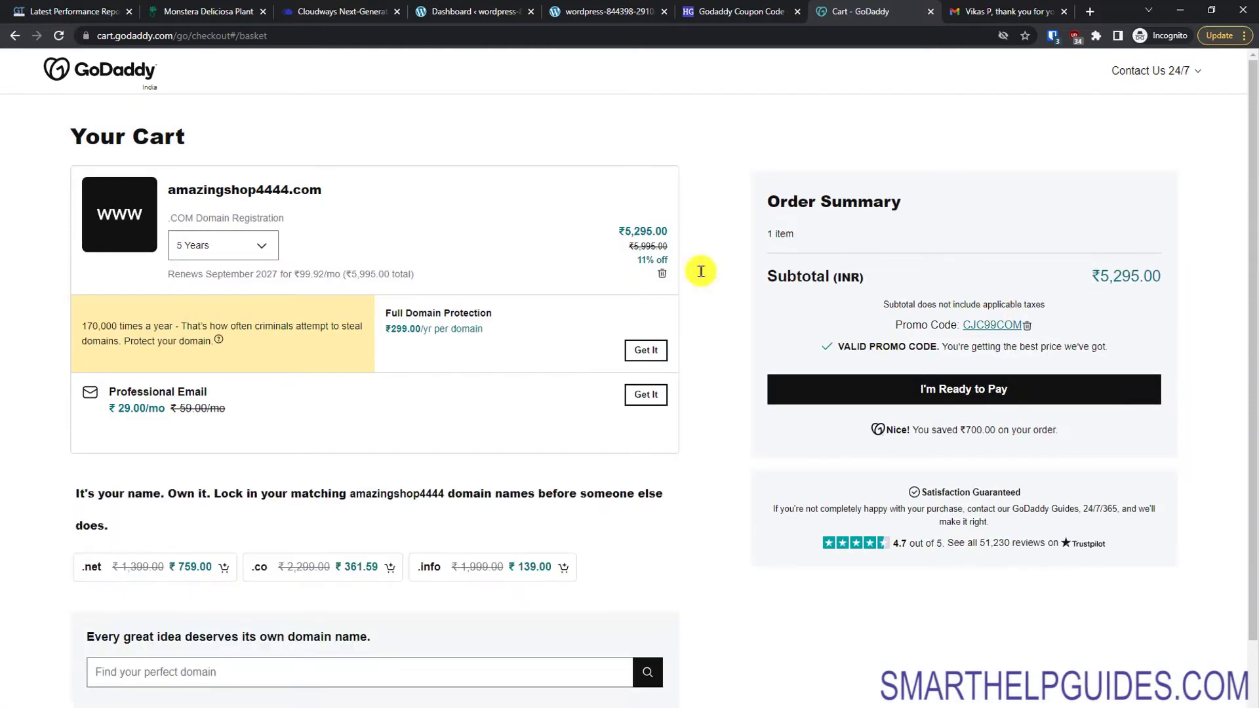
Step: Change the amazingshop4444.com registration from 5 Years to 1 Year, making it ₹499.00
{"action": "left_click", "coordinate": [259, 241]}
{"action": "left_click", "coordinate": [237, 275]}
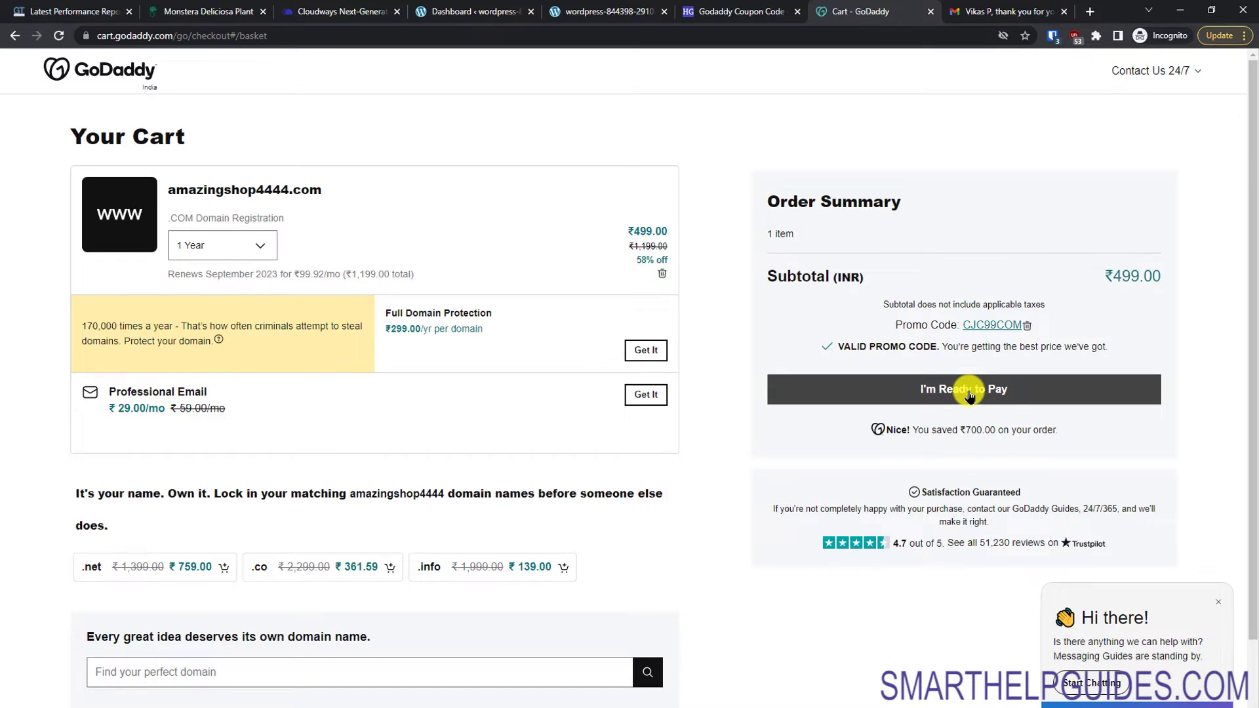
Step: Review the Gmail receipt for the smartclouds.shop order totalling ₹204.42, then go back to GoDaddy
{"action": "left_click", "coordinate": [985, 12]}
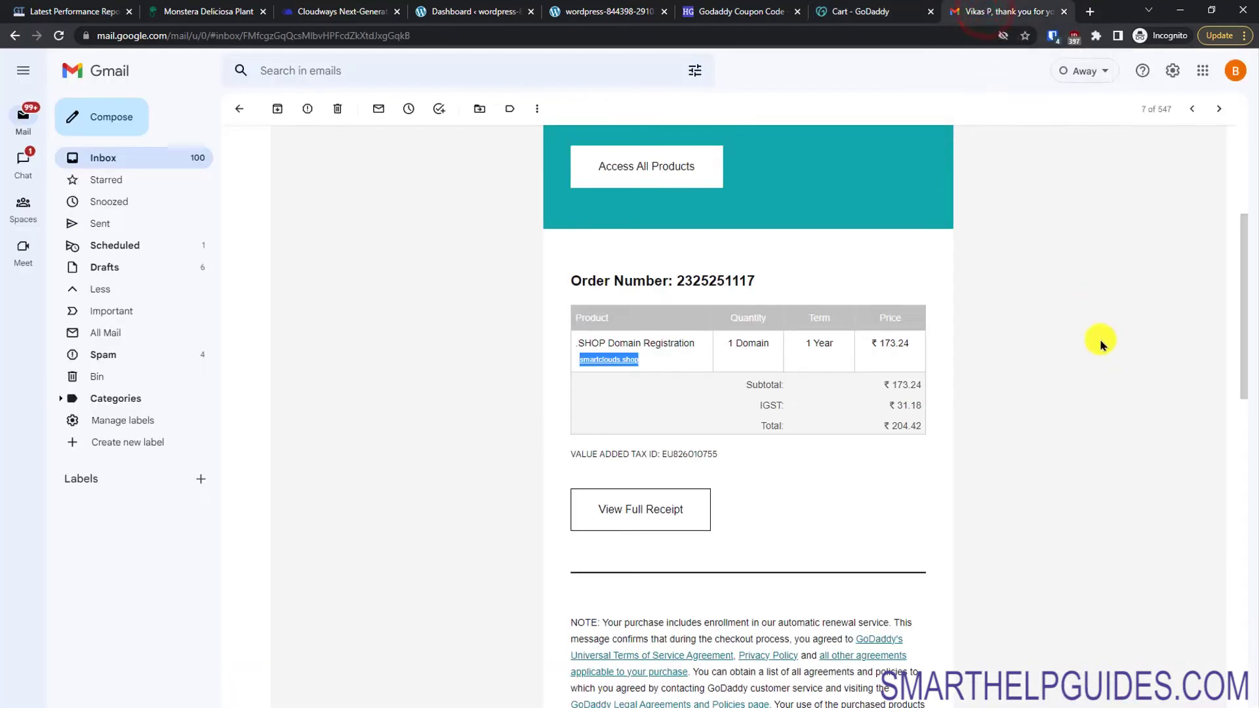
{"action": "left_click_drag", "start_coordinate": [1235, 342], "coordinate": [1238, 380]}
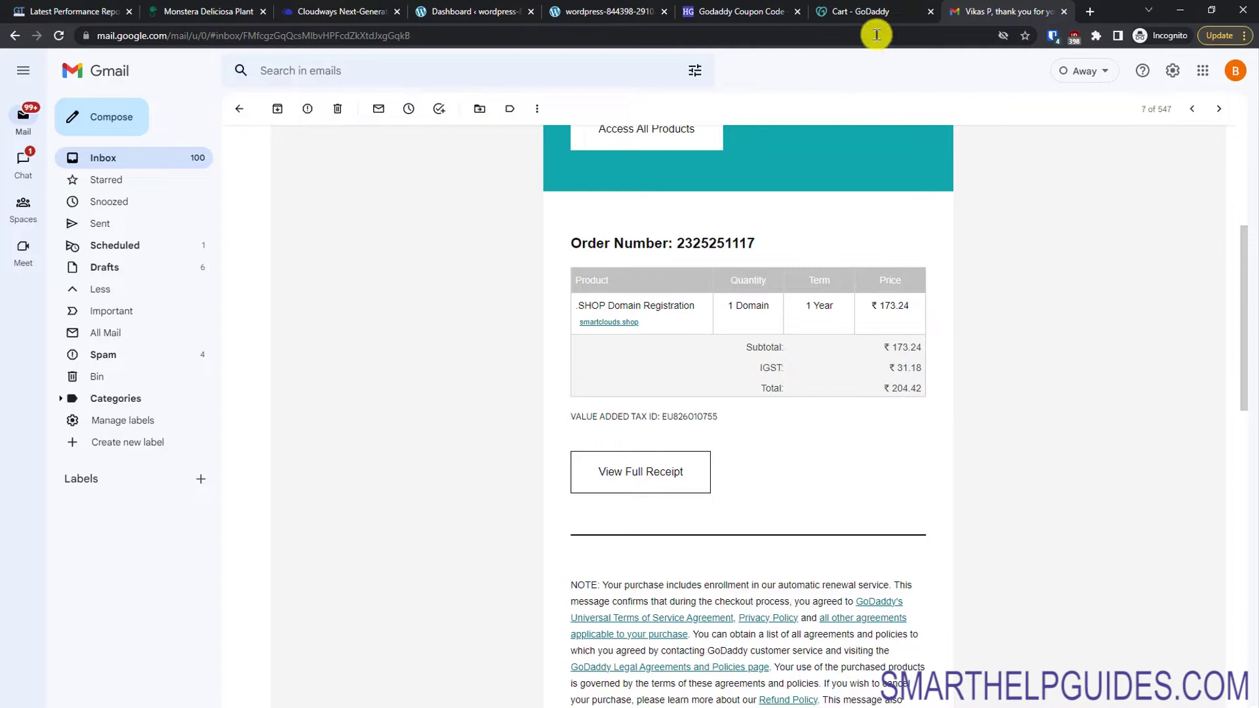
{"action": "left_click", "coordinate": [874, 15]}
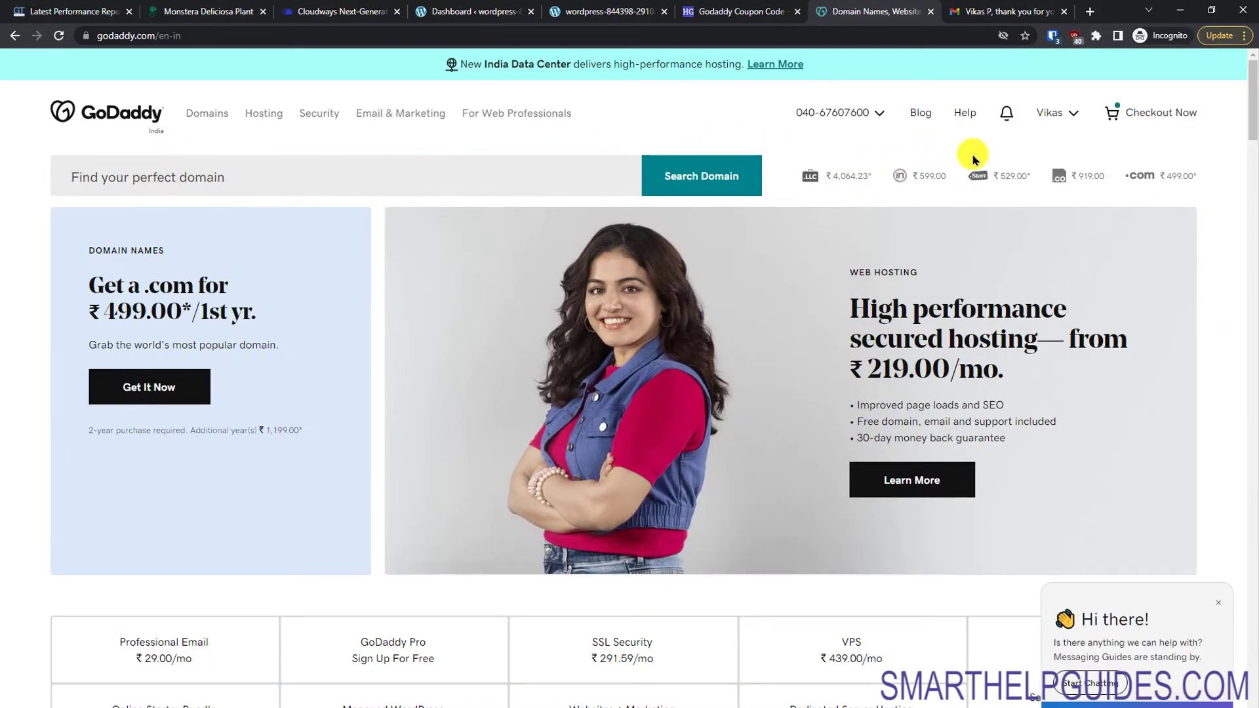
Step: Go to My Products and choose Manage DNS for smartclouds.shop
{"action": "left_click", "coordinate": [1060, 115]}
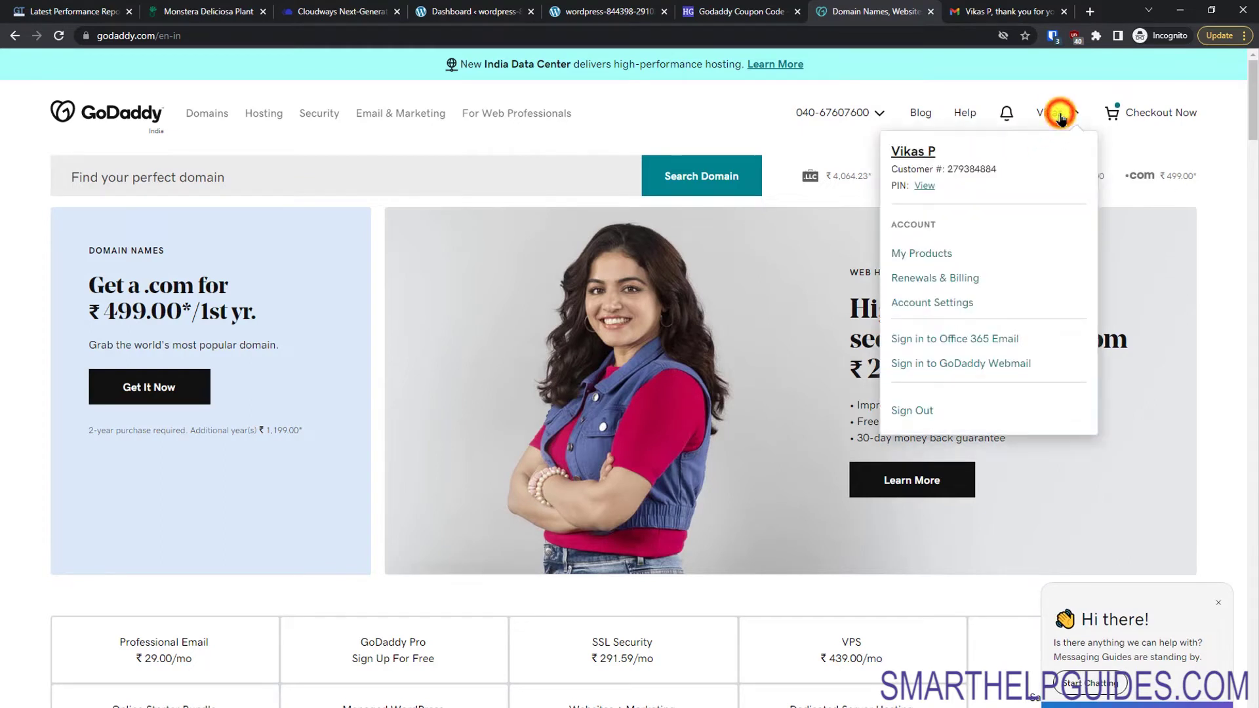
{"action": "left_click", "coordinate": [922, 259]}
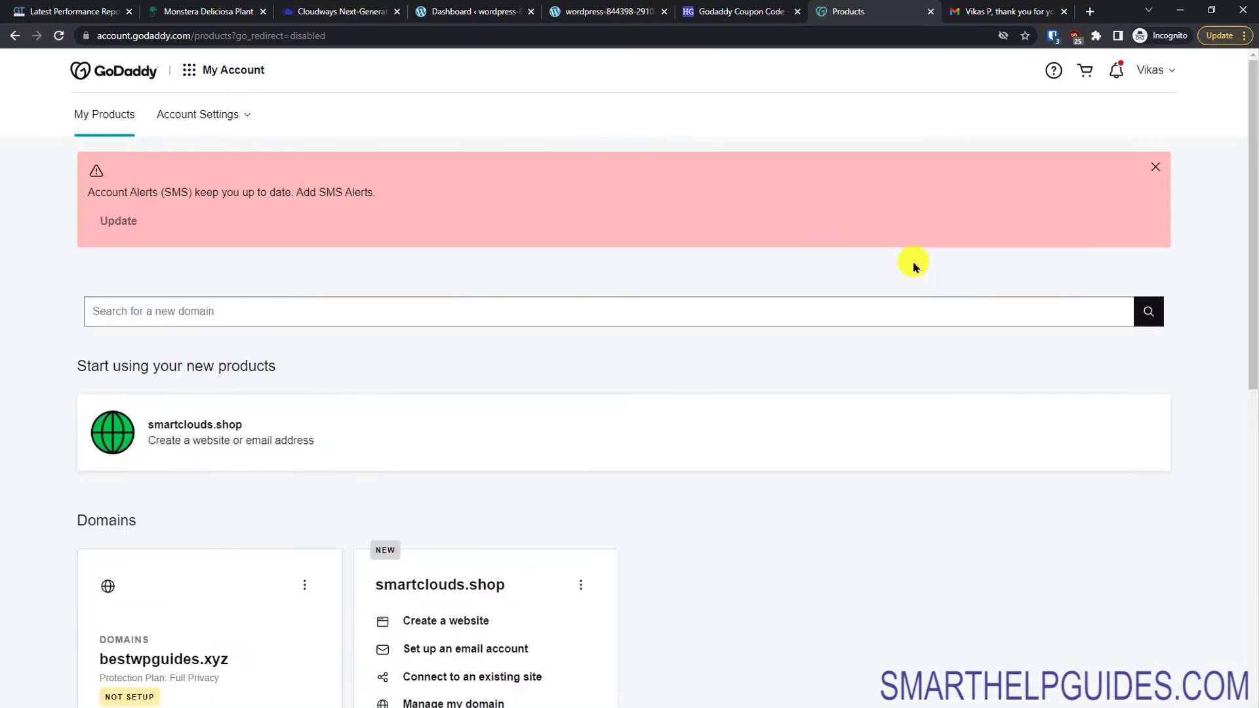
{"action": "left_click_drag", "start_coordinate": [1250, 267], "coordinate": [1238, 368]}
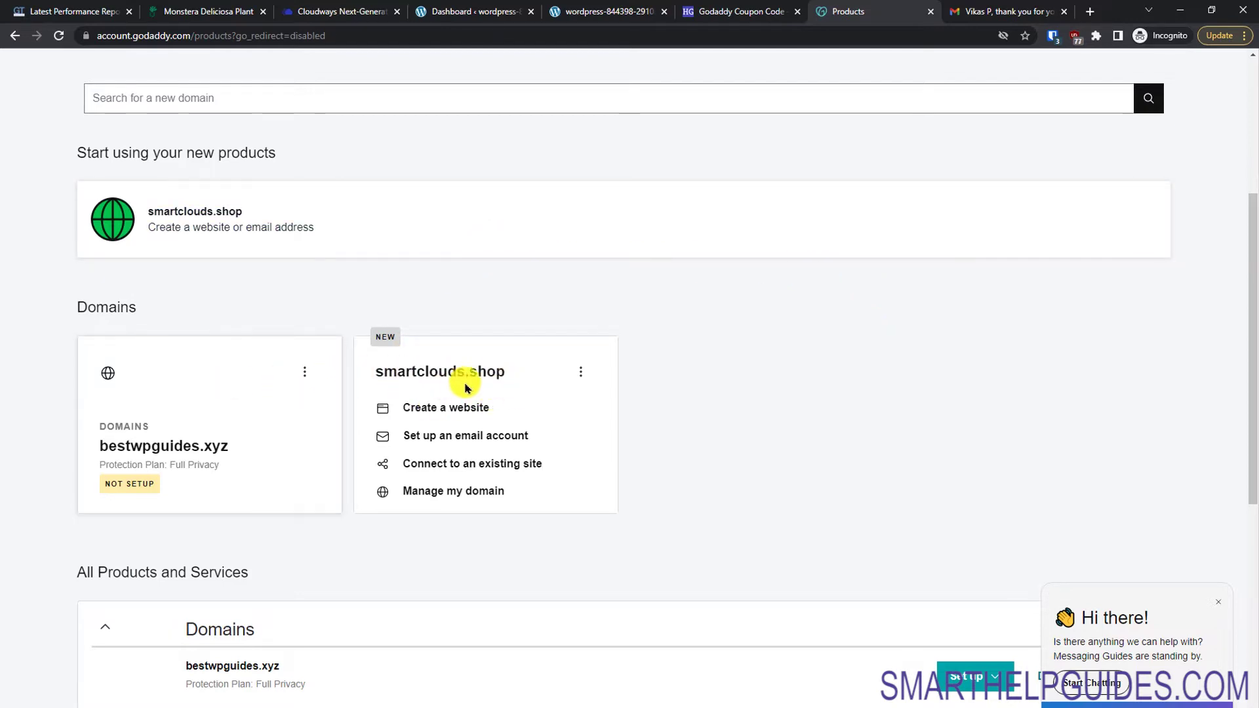
{"action": "left_click", "coordinate": [578, 370]}
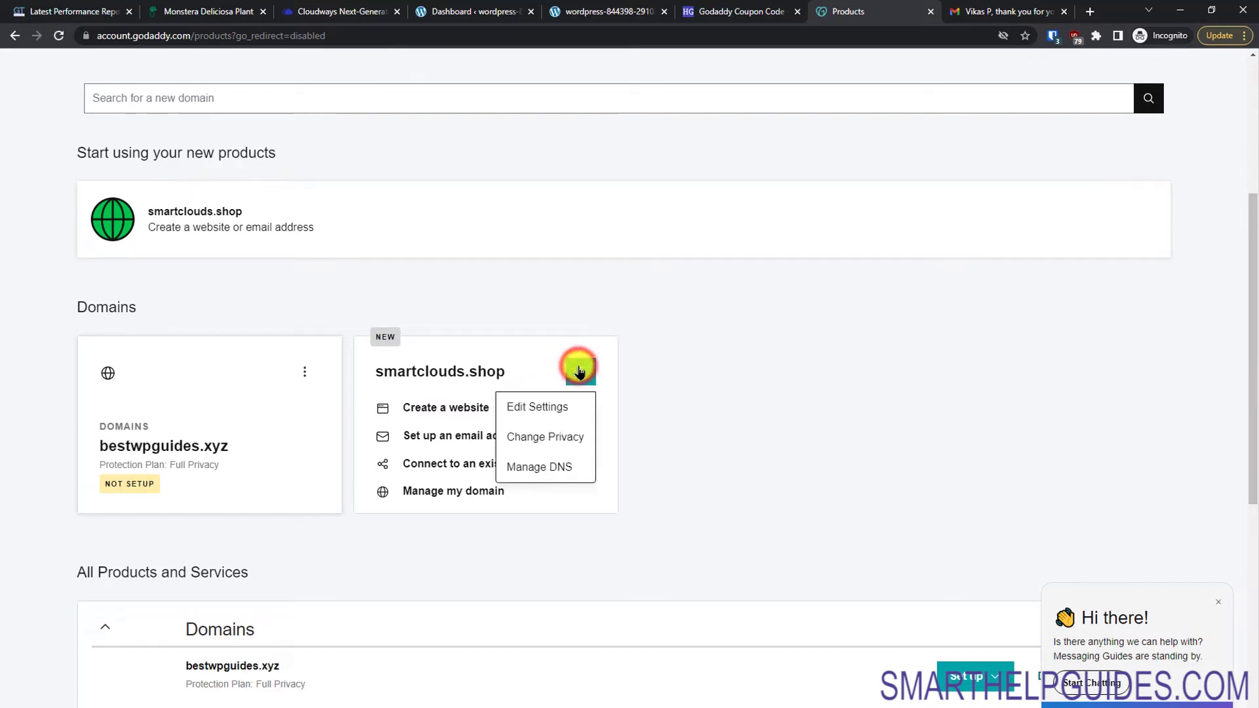
{"action": "left_click", "coordinate": [542, 465]}
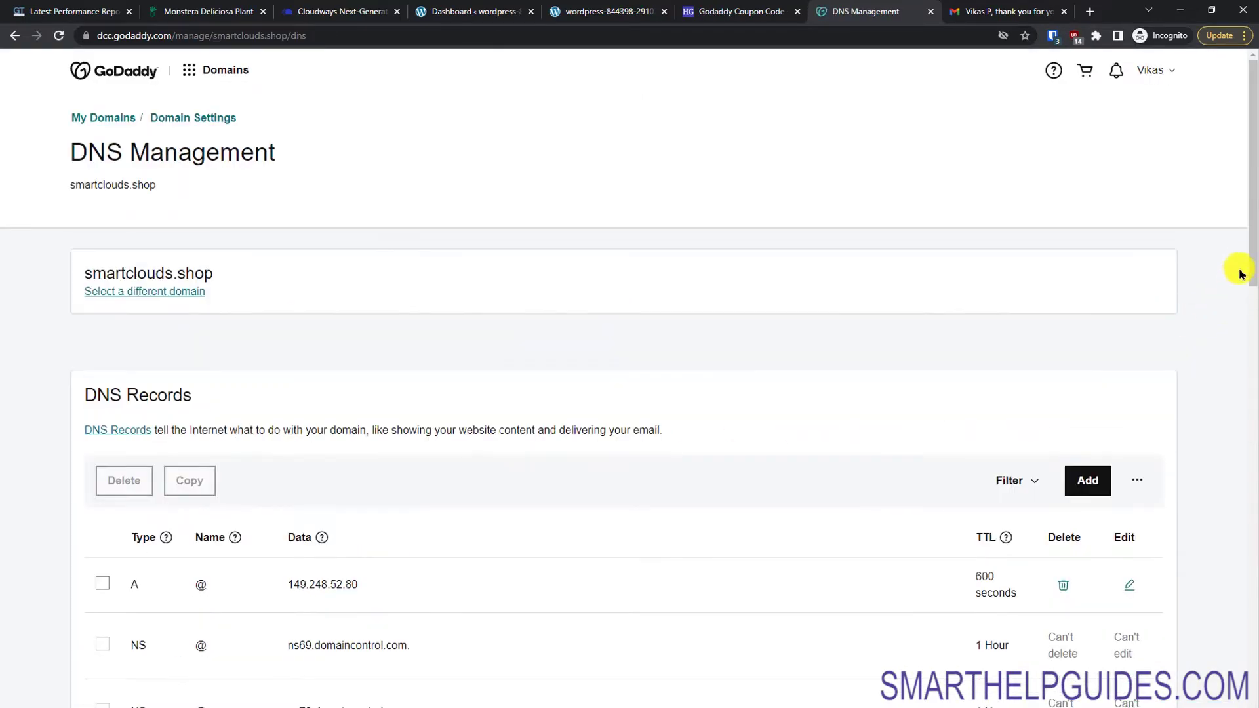
{"action": "left_click_drag", "start_coordinate": [1248, 266], "coordinate": [1233, 388]}
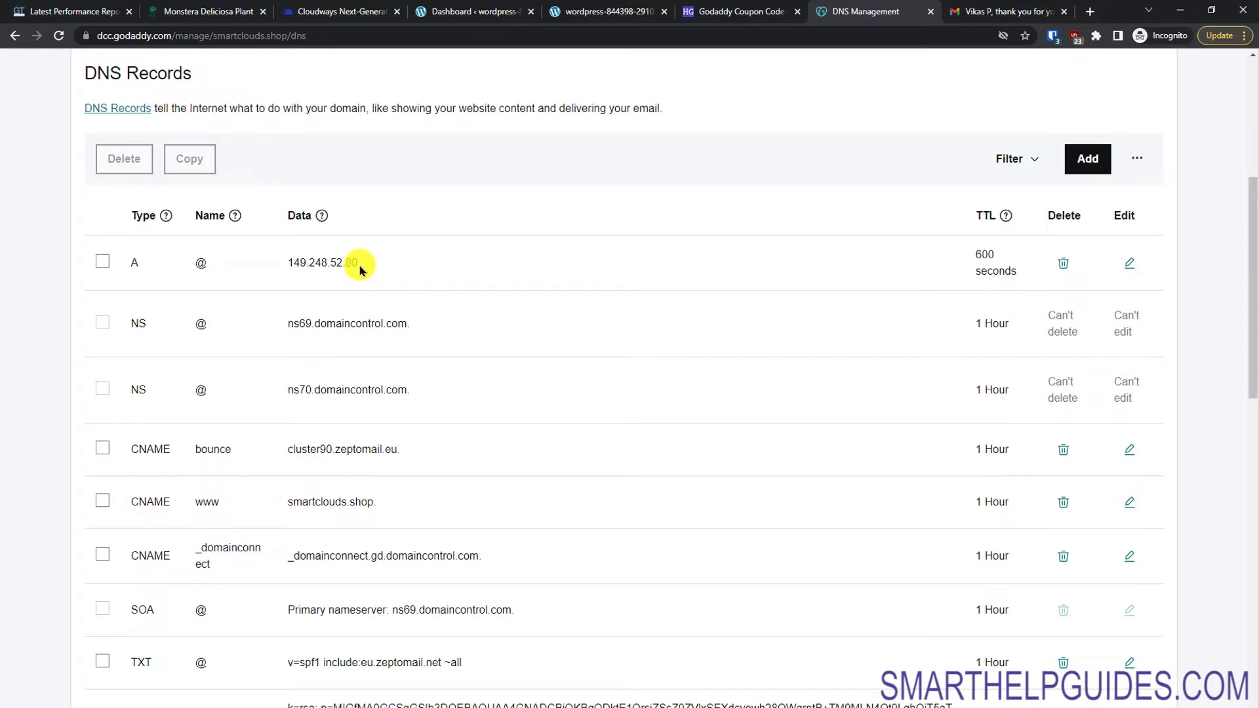
Step: Copy the Ecommerce app's public IP 149.248.52.80 from Cloudways Access Details, then return to GoDaddy DNS
{"action": "left_click", "coordinate": [328, 18]}
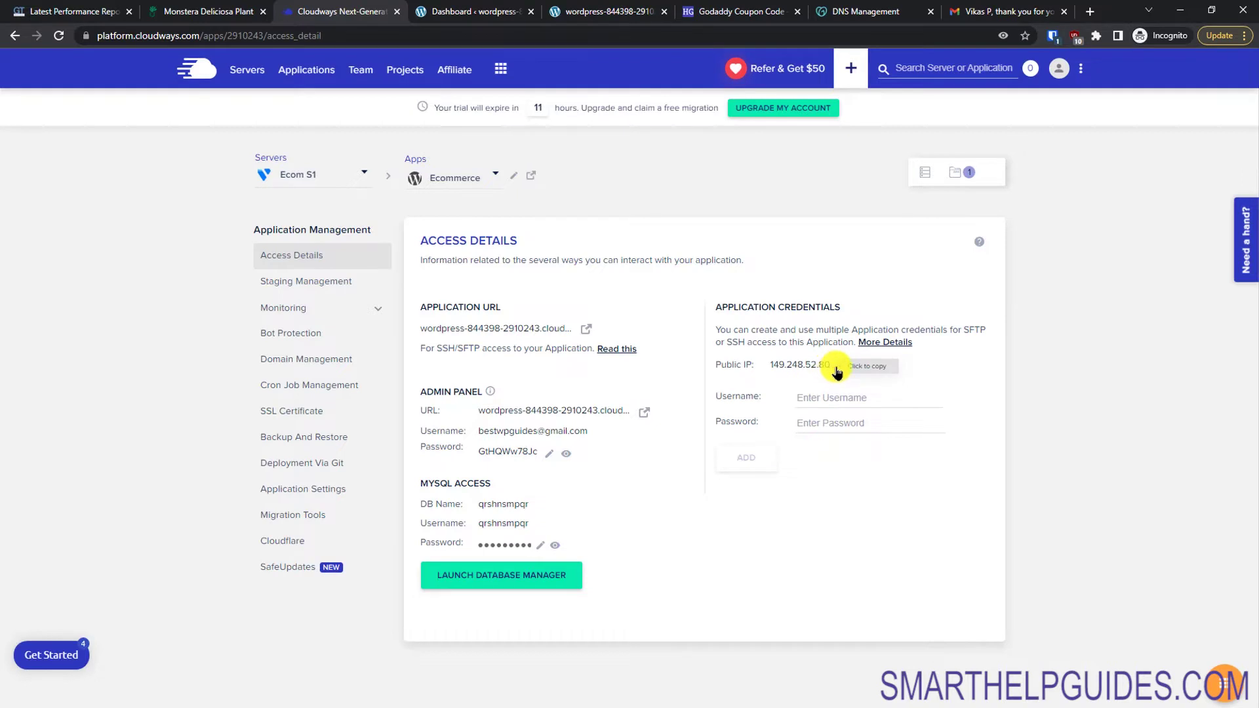
{"action": "left_click_drag", "start_coordinate": [830, 372], "coordinate": [753, 362]}
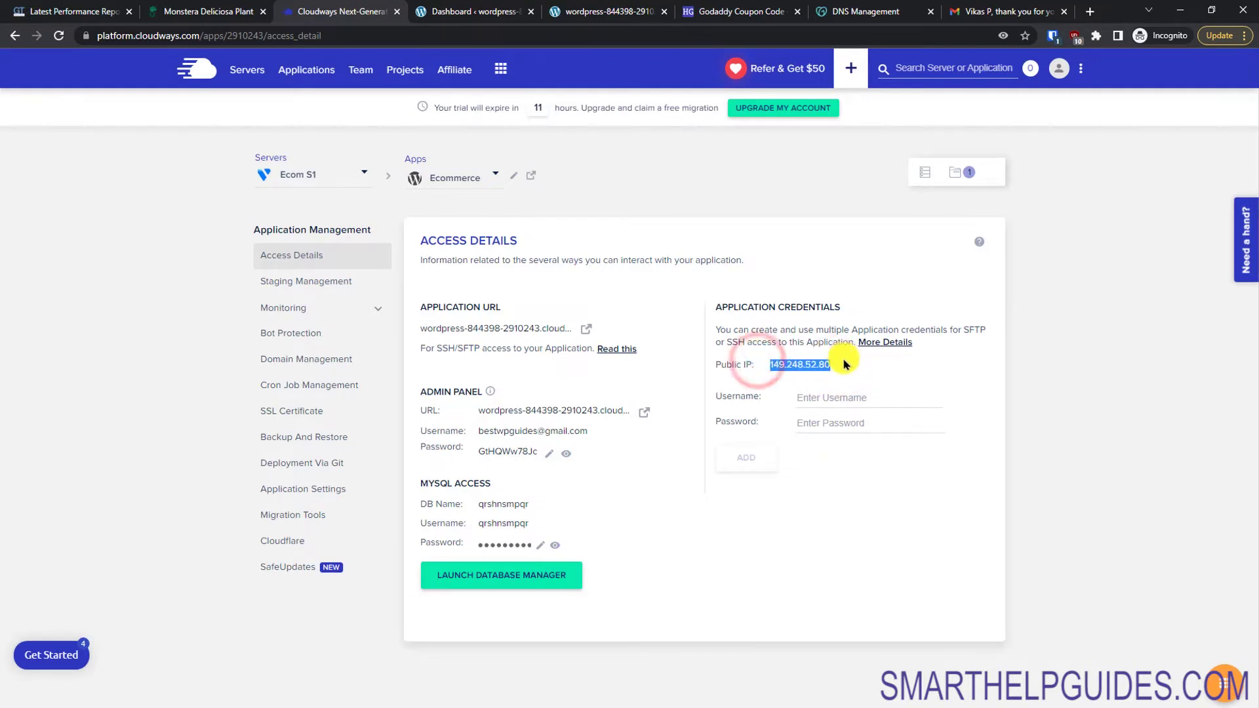
{"action": "left_click", "coordinate": [837, 369]}
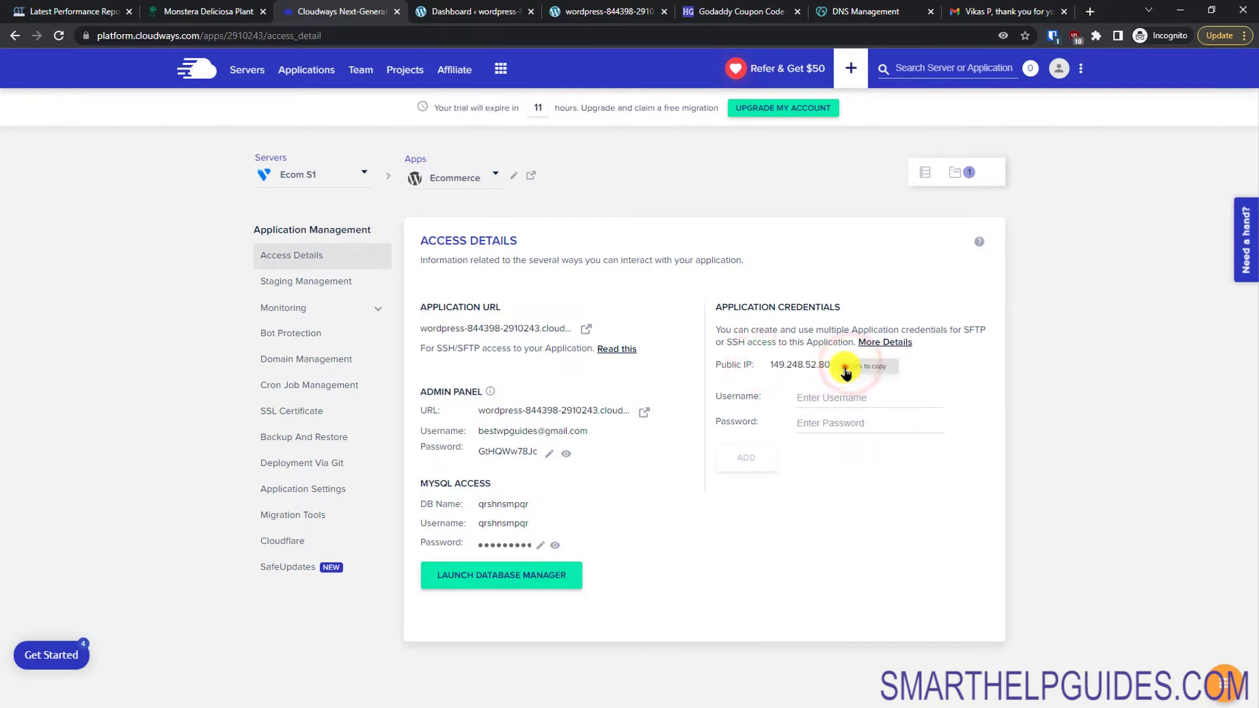
{"action": "left_click_drag", "start_coordinate": [769, 365], "coordinate": [858, 369]}
{"action": "left_click_drag", "start_coordinate": [749, 363], "coordinate": [764, 363]}
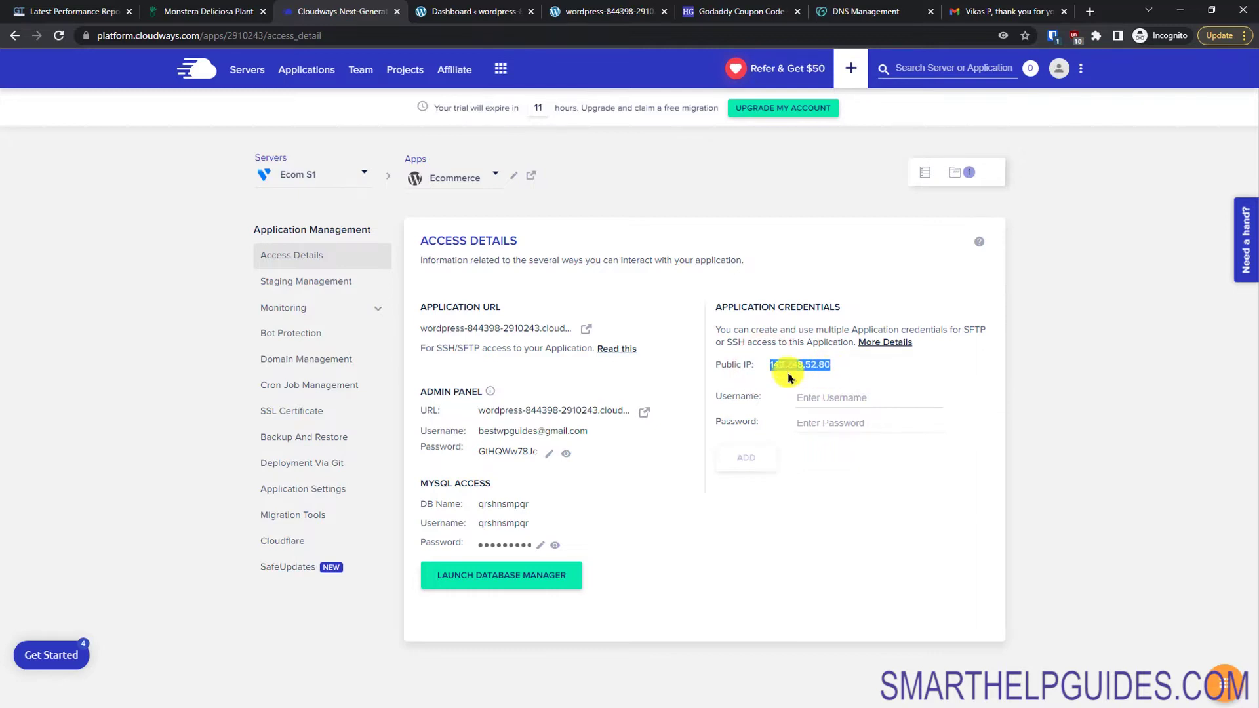
{"action": "left_click", "coordinate": [848, 14]}
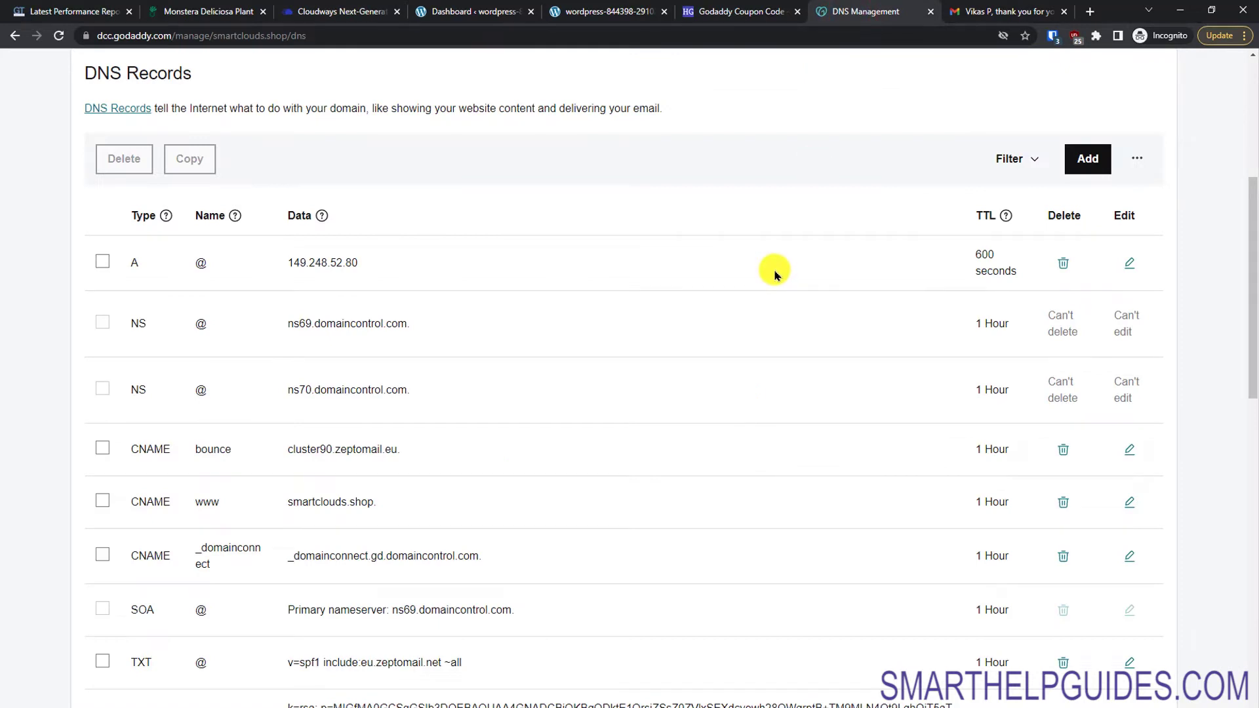
Step: Change the smartclouds.shop A record value to 149.248.52.80 and save the record
{"action": "left_click", "coordinate": [1129, 263]}
{"action": "left_click_drag", "start_coordinate": [731, 318], "coordinate": [578, 308]}
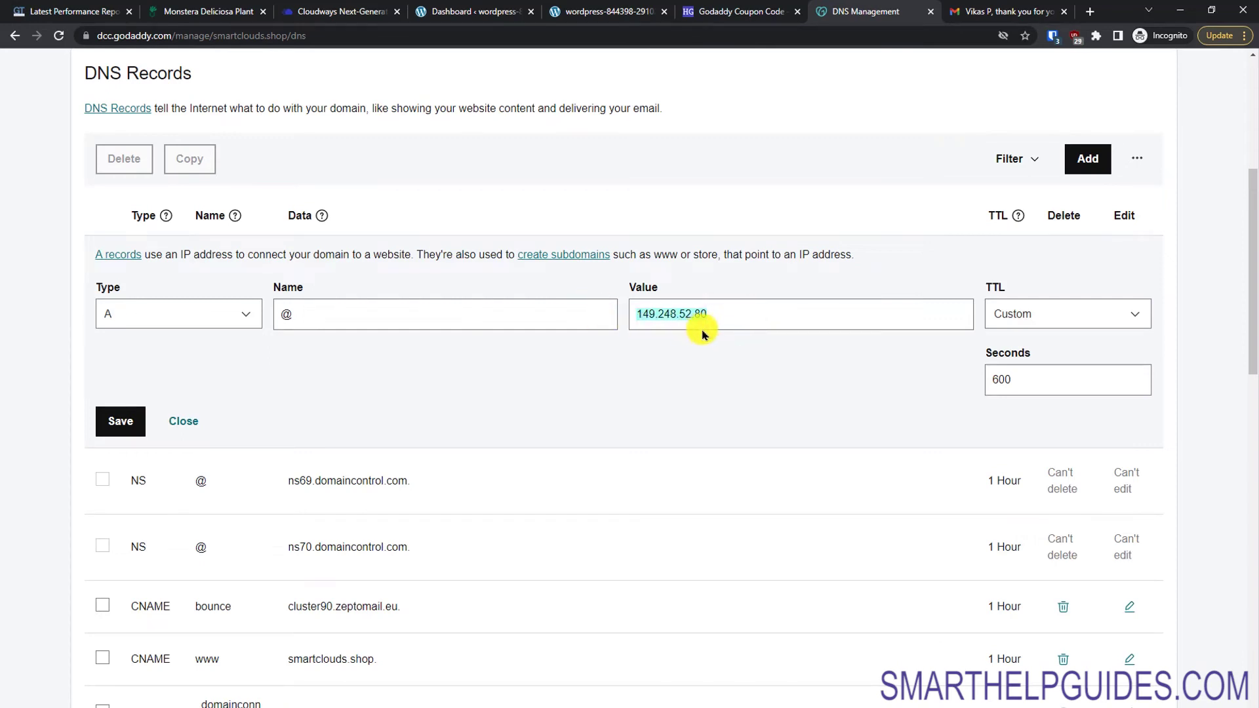
{"action": "left_click", "coordinate": [640, 315]}
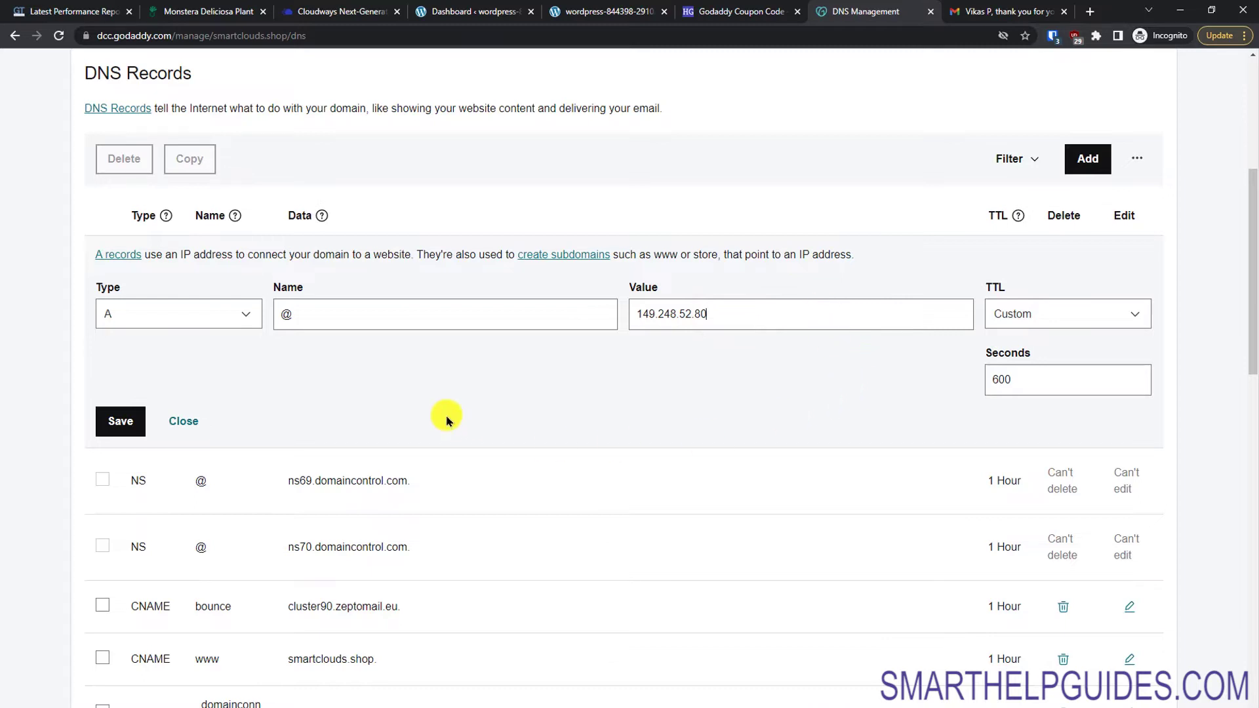
{"action": "left_click", "coordinate": [131, 429]}
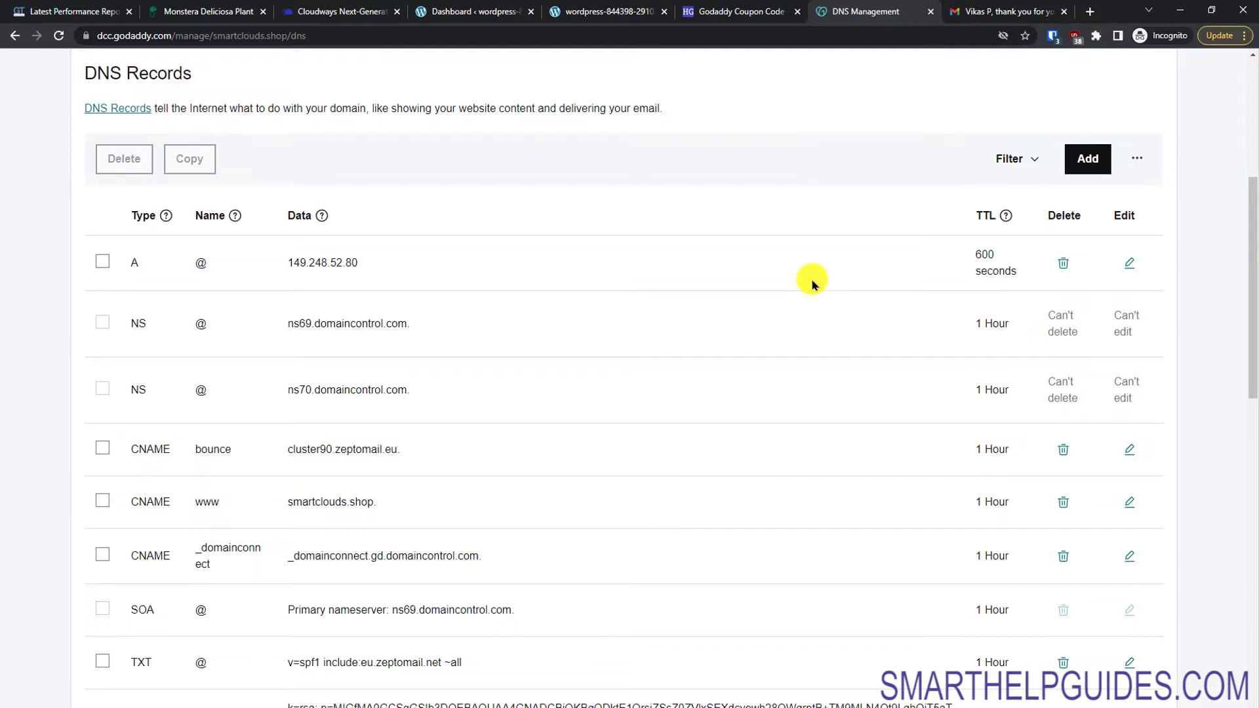
{"action": "left_click", "coordinate": [741, 8]}
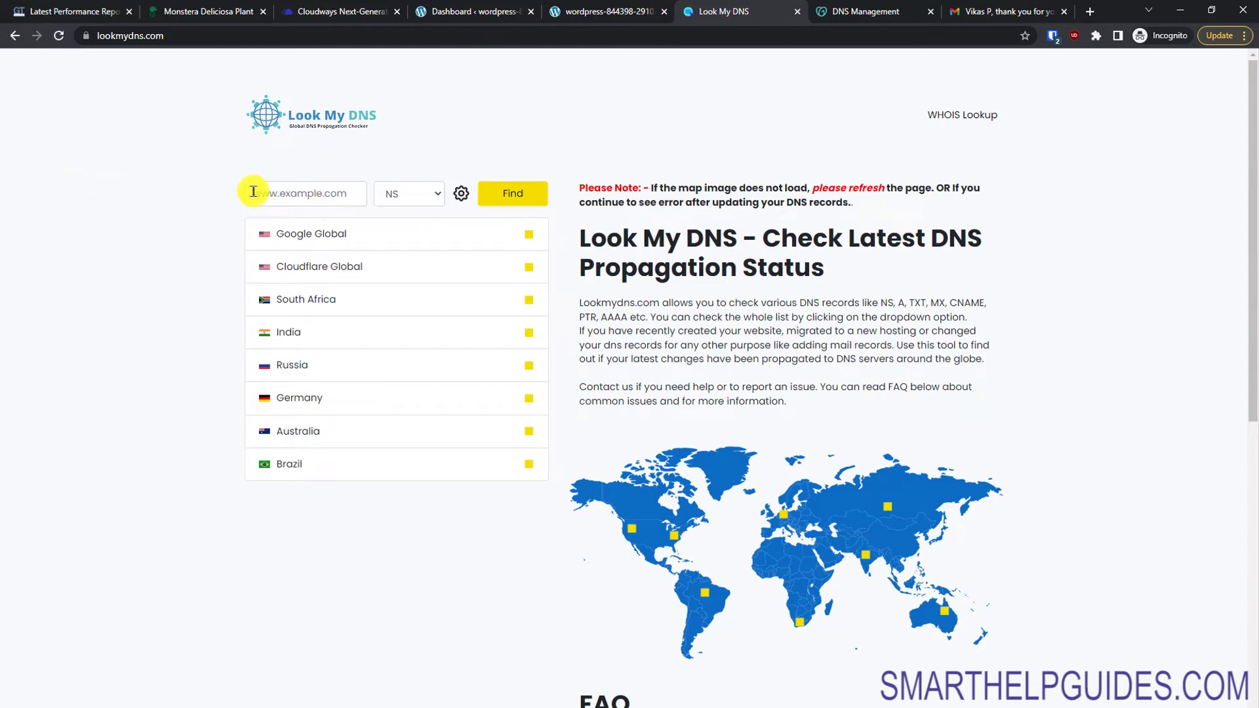
Step: Copy the domain name smartclouds.shop from the GoDaddy DNS records page
{"action": "left_click", "coordinate": [975, 7]}
{"action": "left_click", "coordinate": [865, 8]}
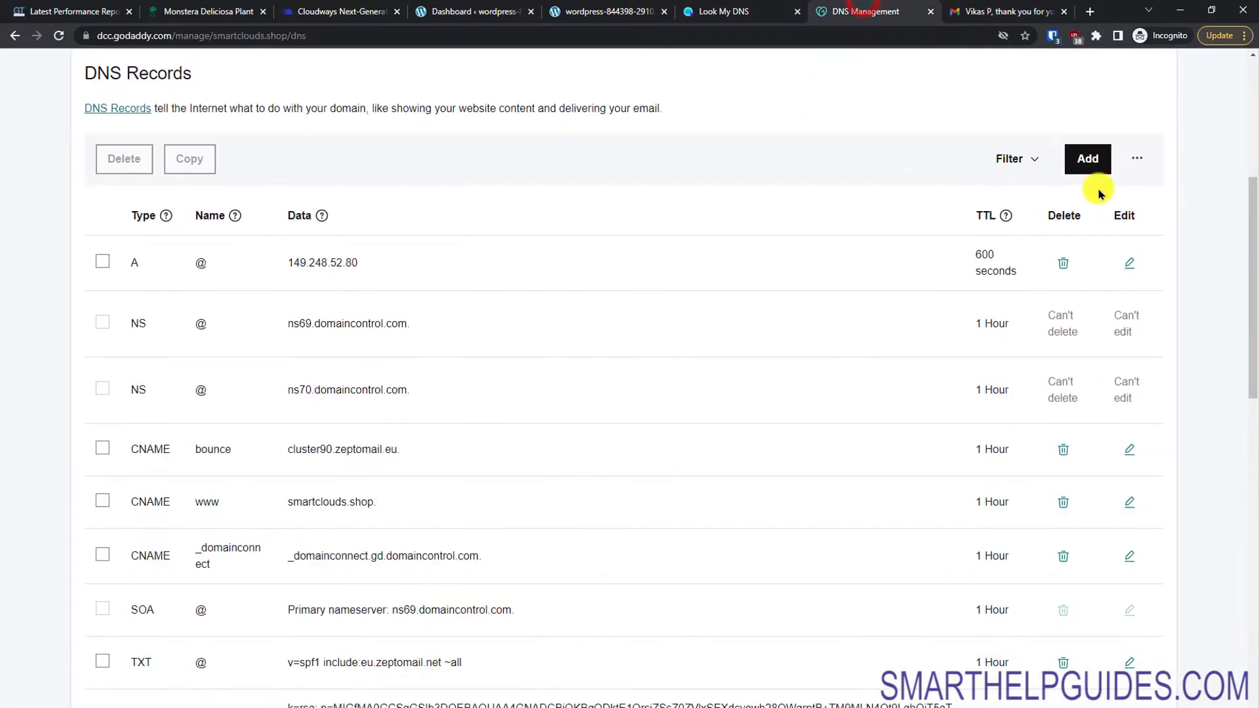
{"action": "left_click_drag", "start_coordinate": [1250, 211], "coordinate": [1250, 86]}
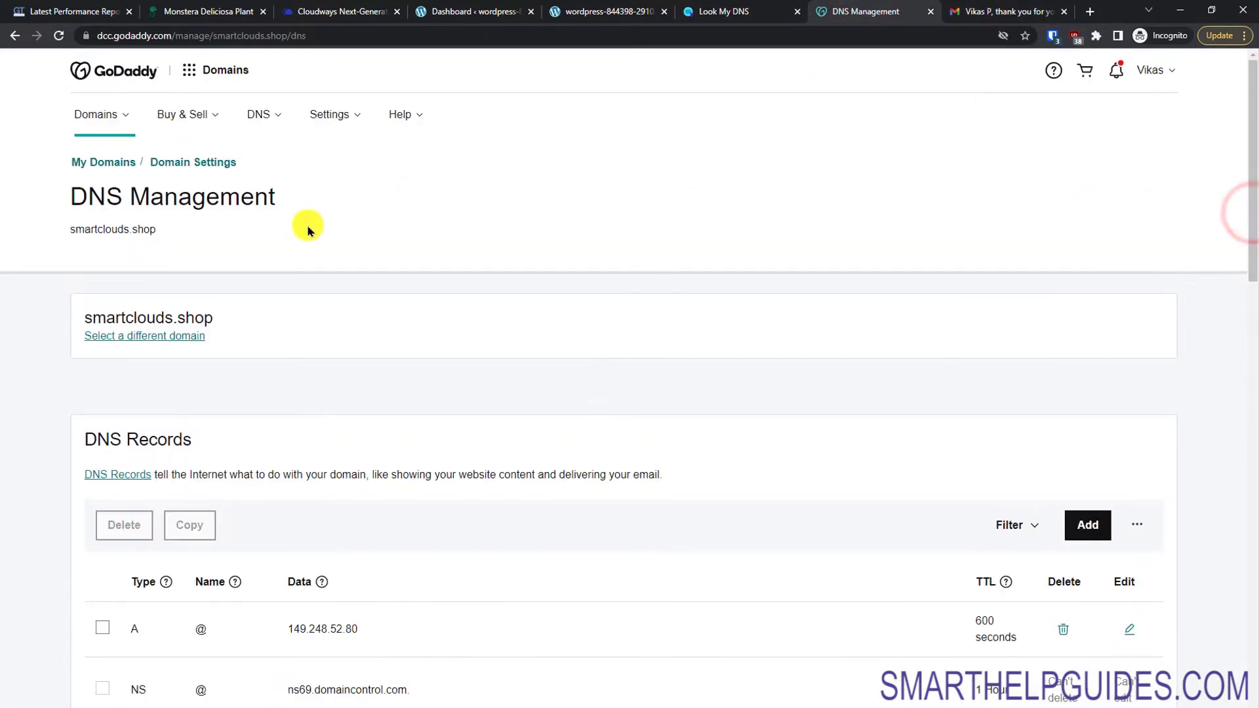
{"action": "left_click_drag", "start_coordinate": [172, 226], "coordinate": [161, 230]}
{"action": "key", "text": "ctrl+c"}
{"action": "left_click", "coordinate": [41, 272]}
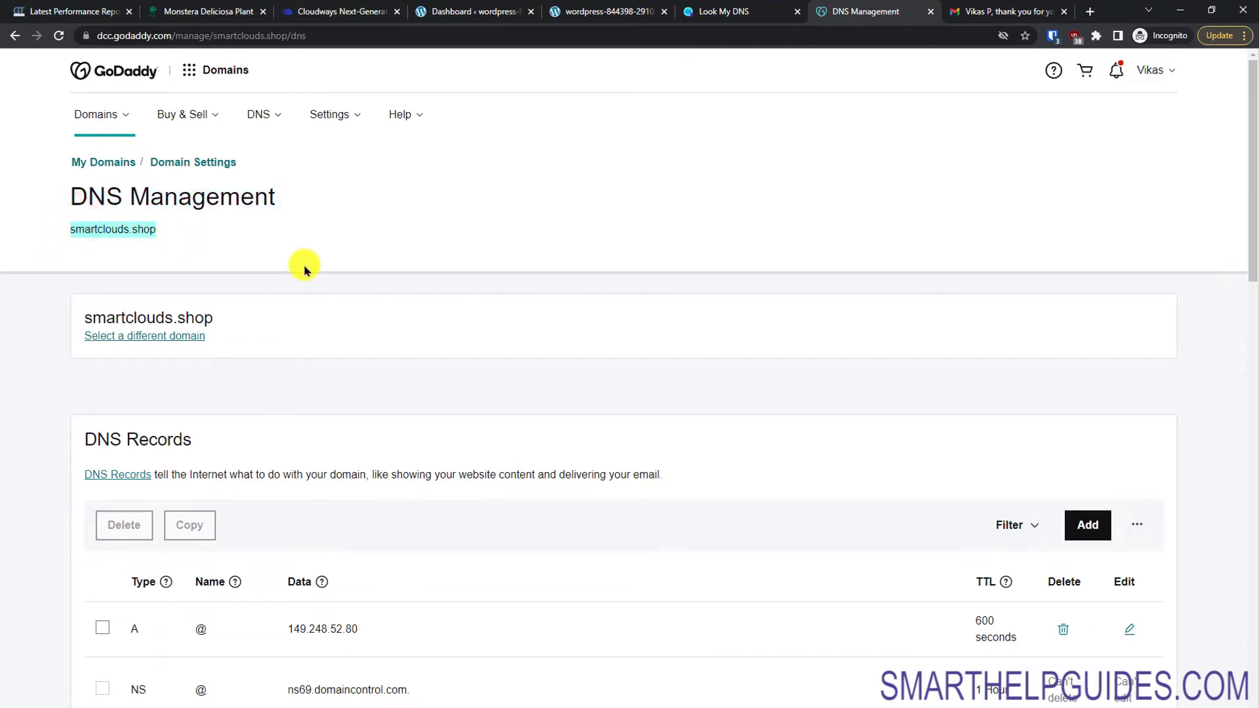
Step: Run a Look My DNS A-record lookup for smartclouds.shop and compare it with Cloudways' 149.248.52.80
{"action": "left_click", "coordinate": [754, 11]}
{"action": "left_click", "coordinate": [315, 197]}
{"action": "key", "text": "ctrl+v"}
{"action": "left_click", "coordinate": [422, 197]}
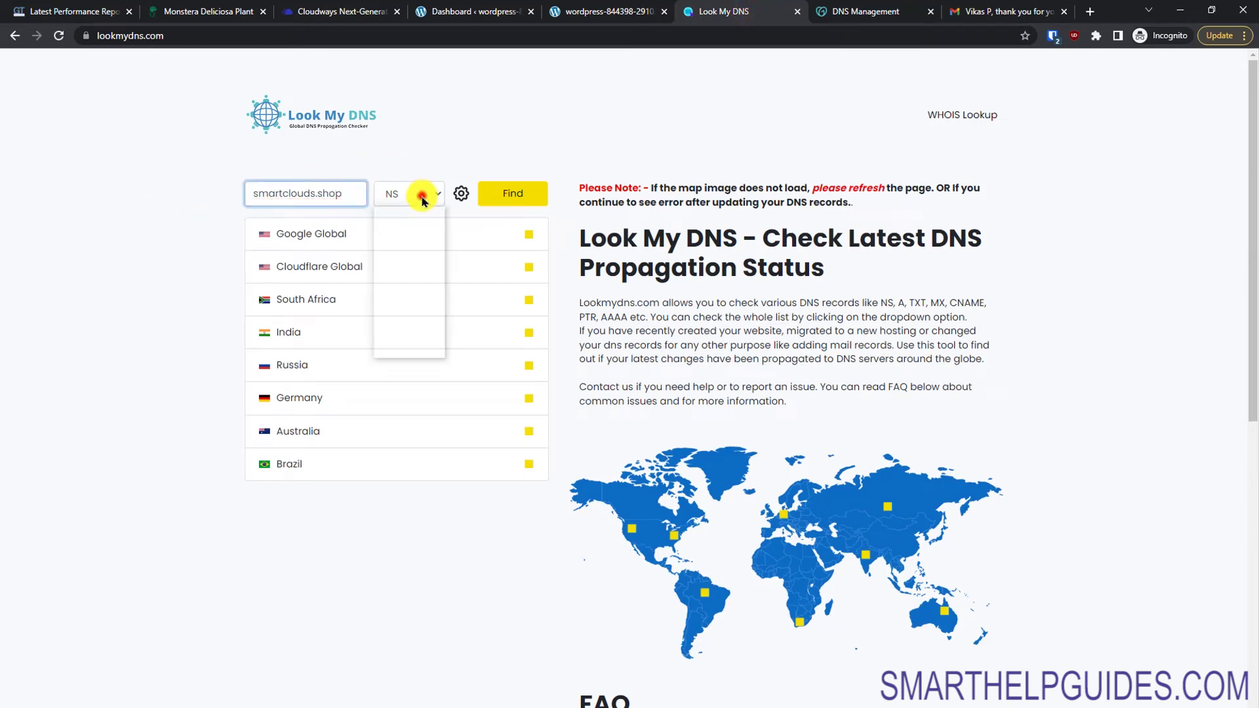
{"action": "left_click", "coordinate": [410, 210]}
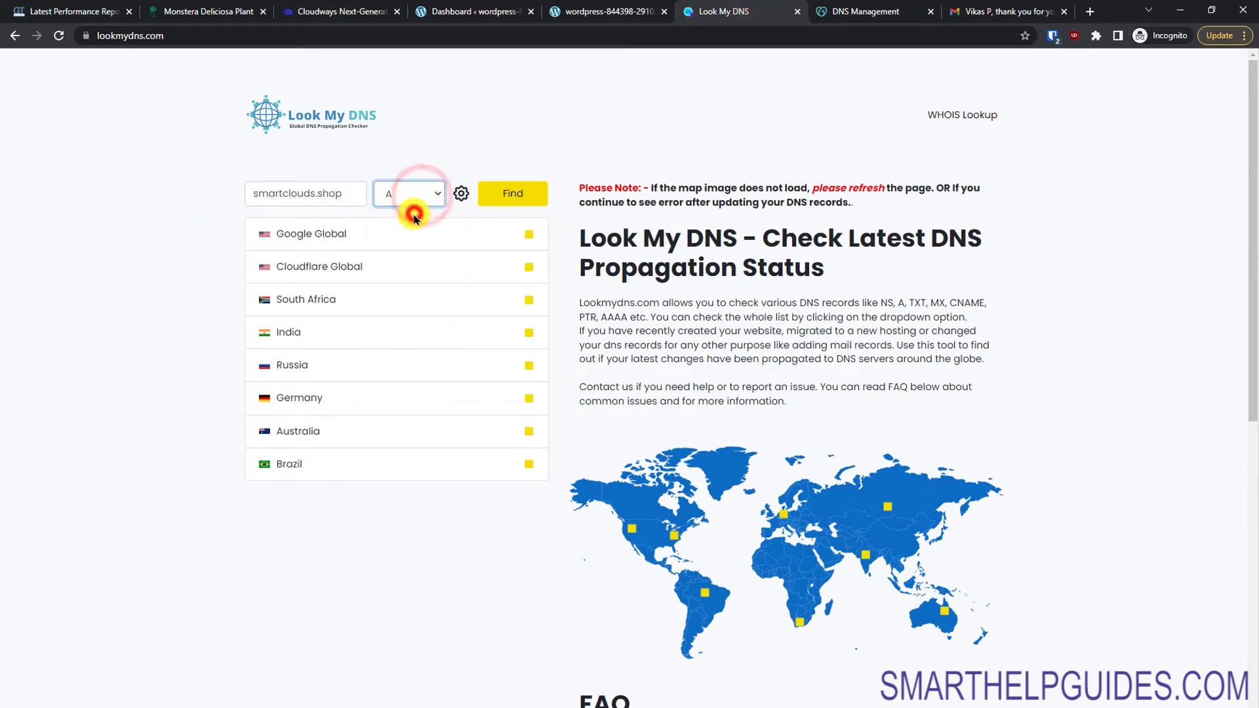
{"action": "left_click", "coordinate": [499, 197]}
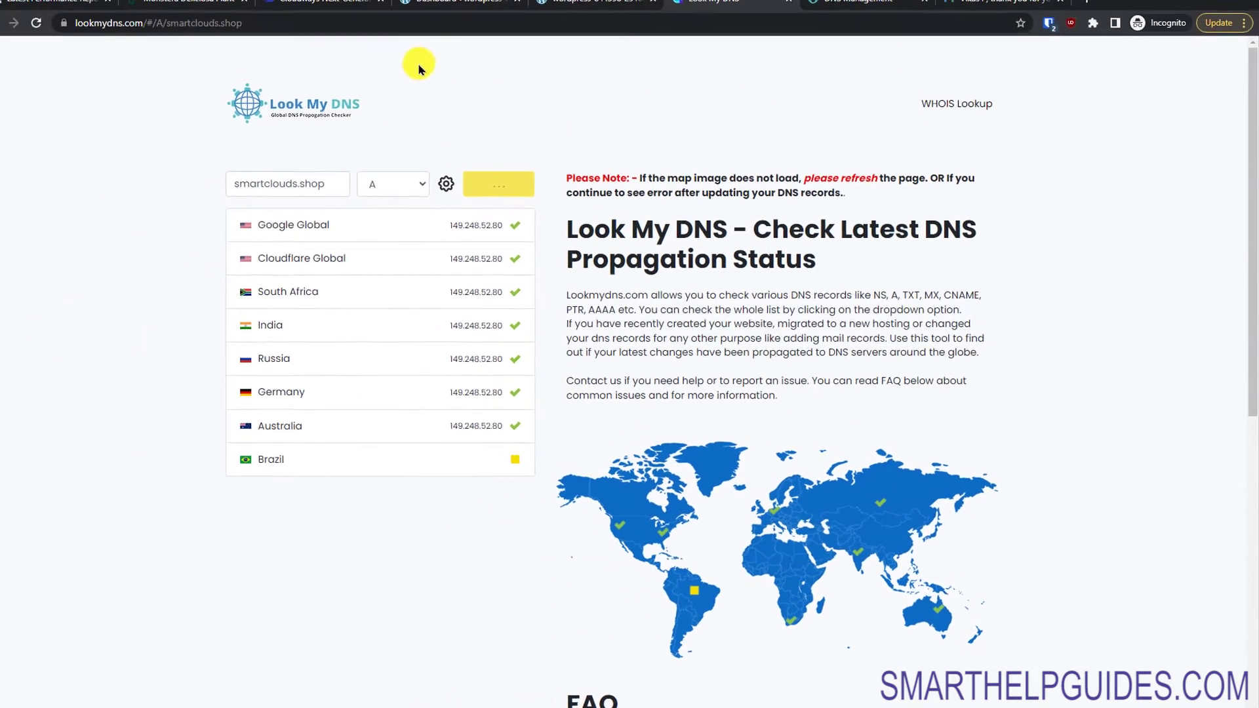
{"action": "left_click", "coordinate": [332, 13]}
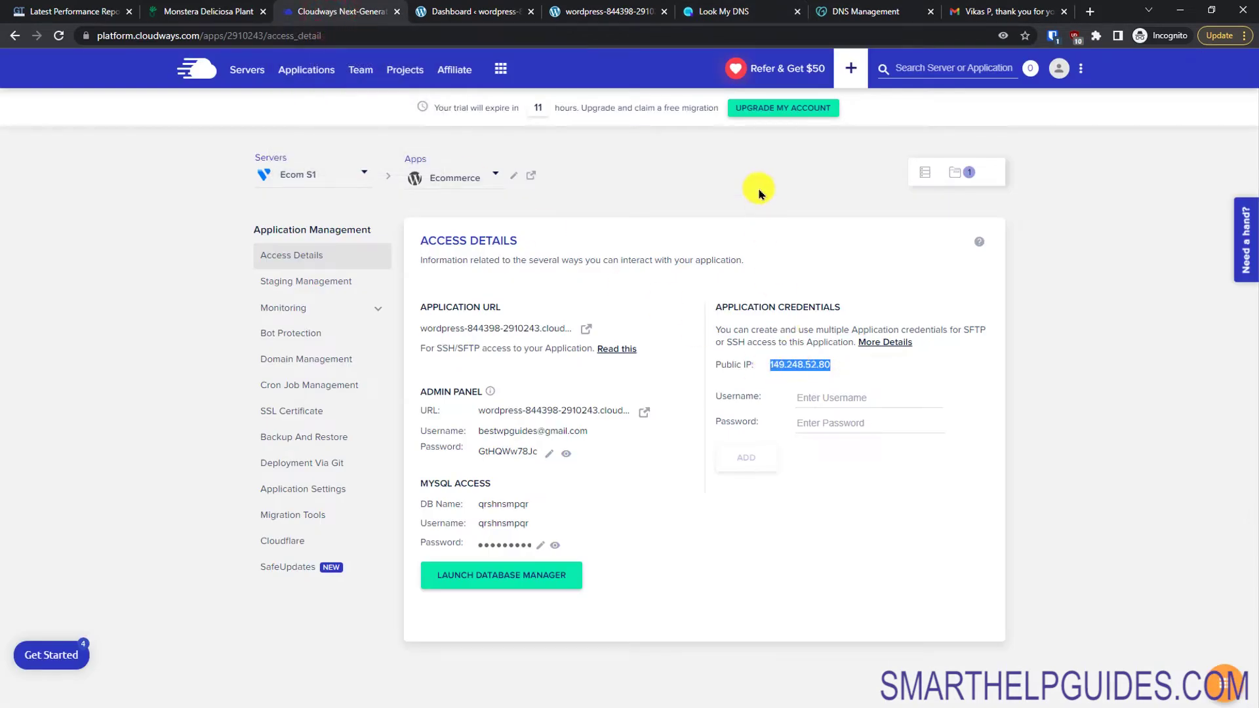
Step: Enter smartclouds.shop as the Ecommerce app's primary domain in Domain Management and save
{"action": "left_click", "coordinate": [736, 20]}
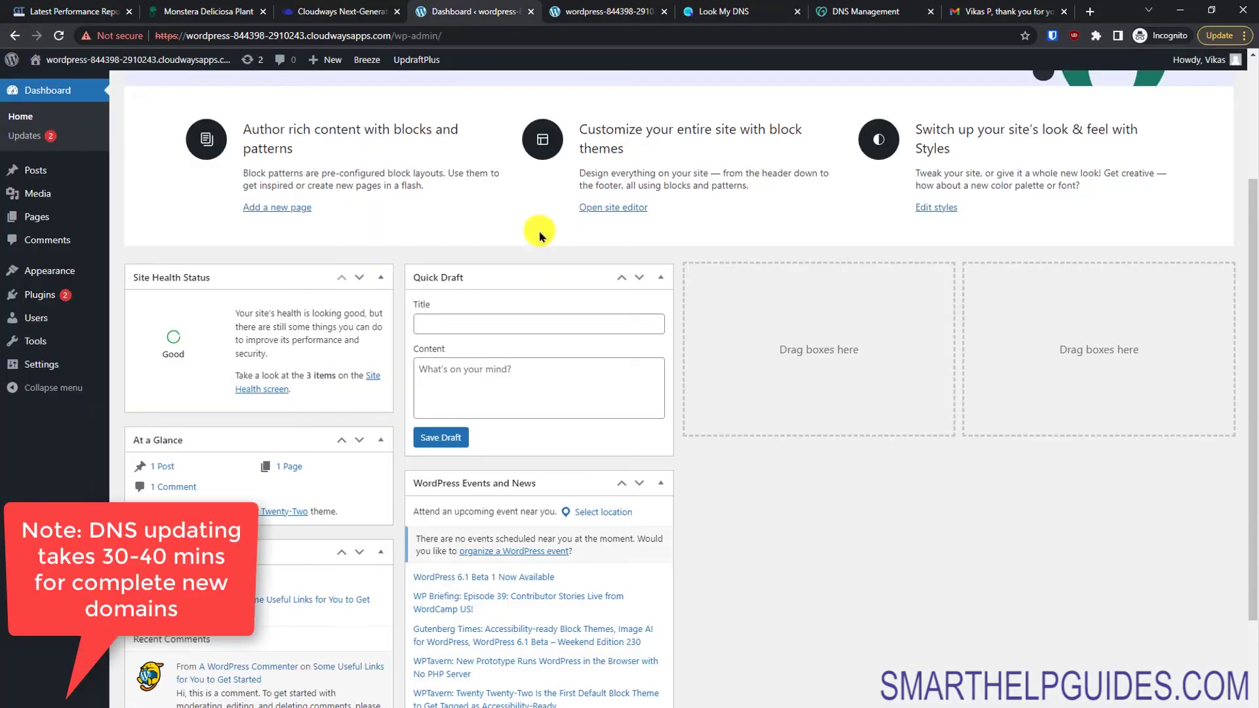
{"action": "left_click", "coordinate": [332, 12]}
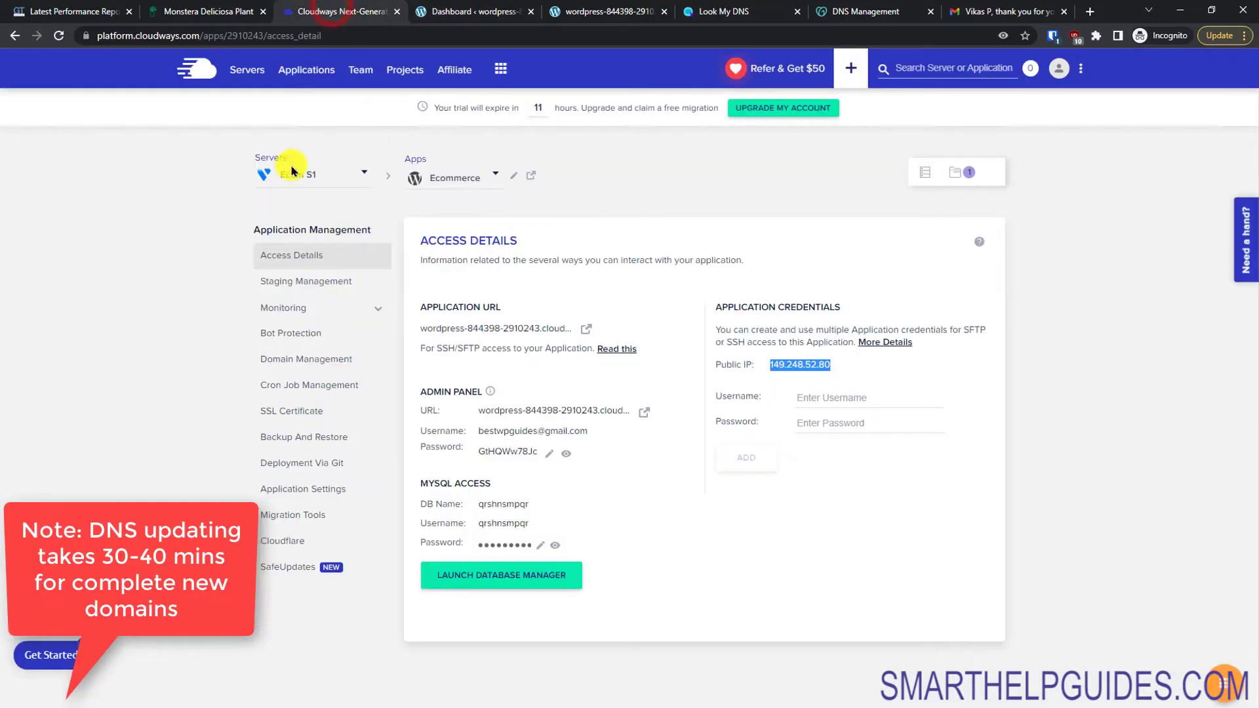
{"action": "left_click", "coordinate": [275, 362]}
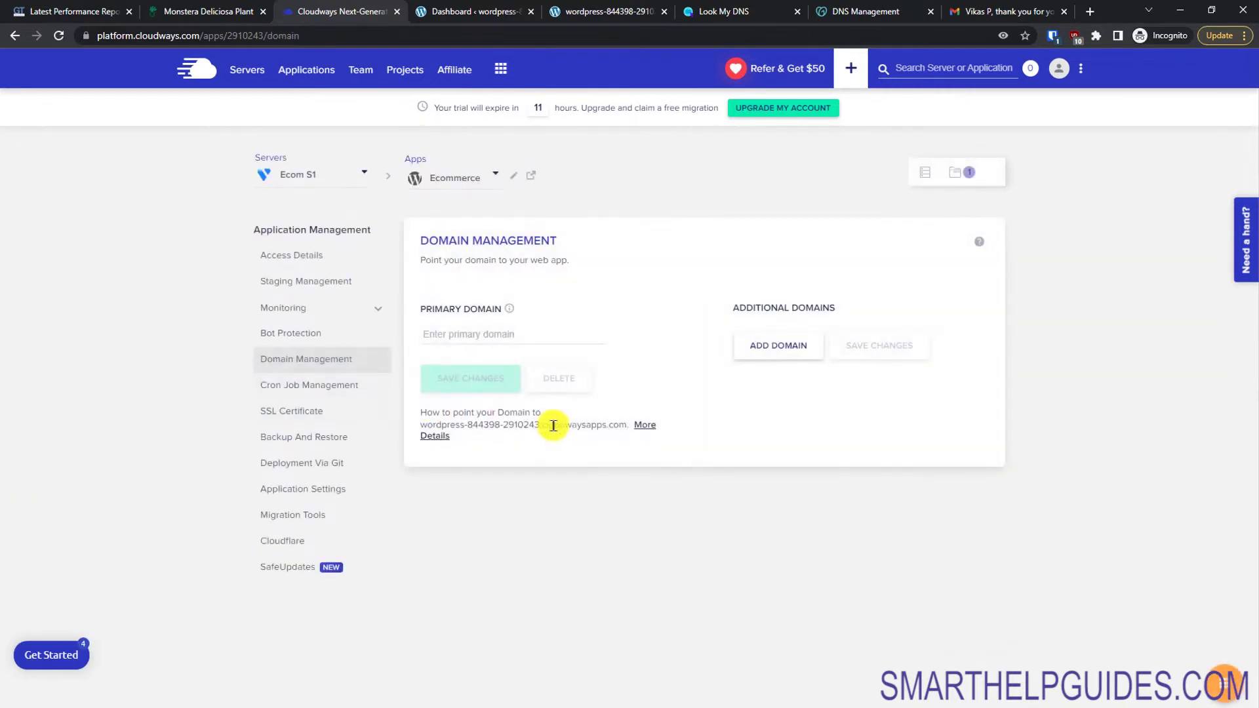
{"action": "left_click", "coordinate": [478, 333]}
{"action": "key", "text": "ctrl+v"}
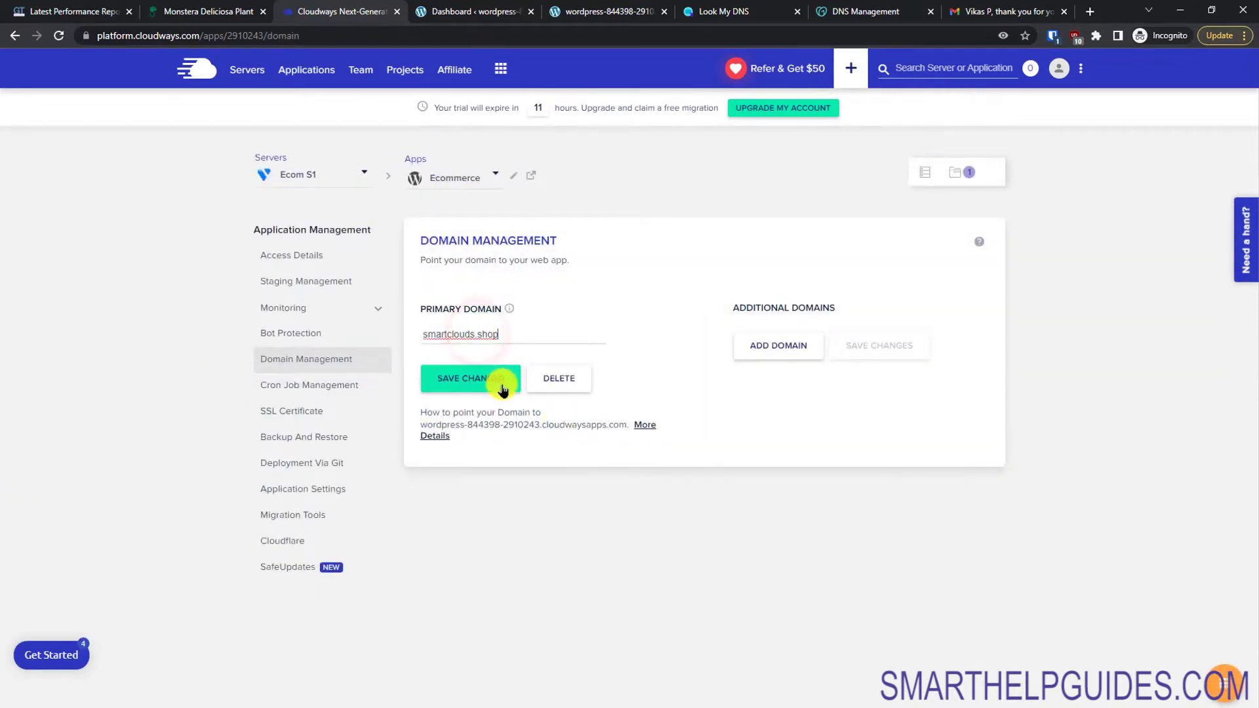
{"action": "left_click", "coordinate": [426, 343]}
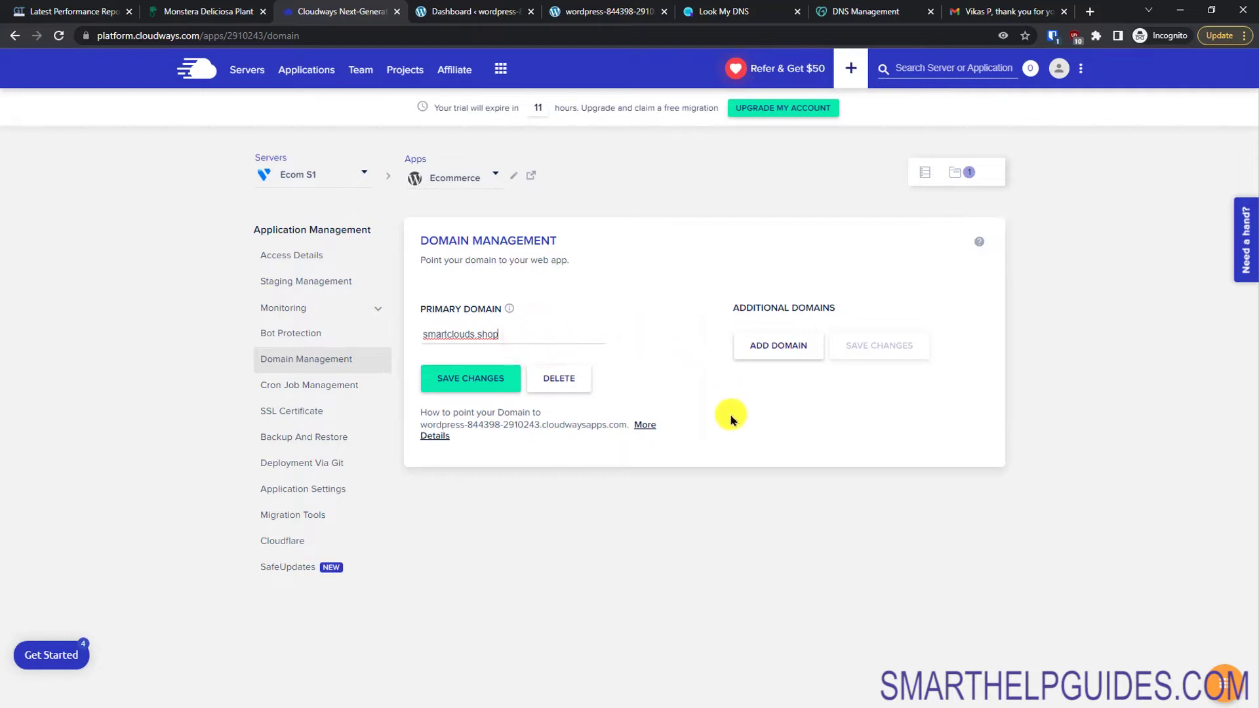
{"action": "left_click", "coordinate": [466, 390]}
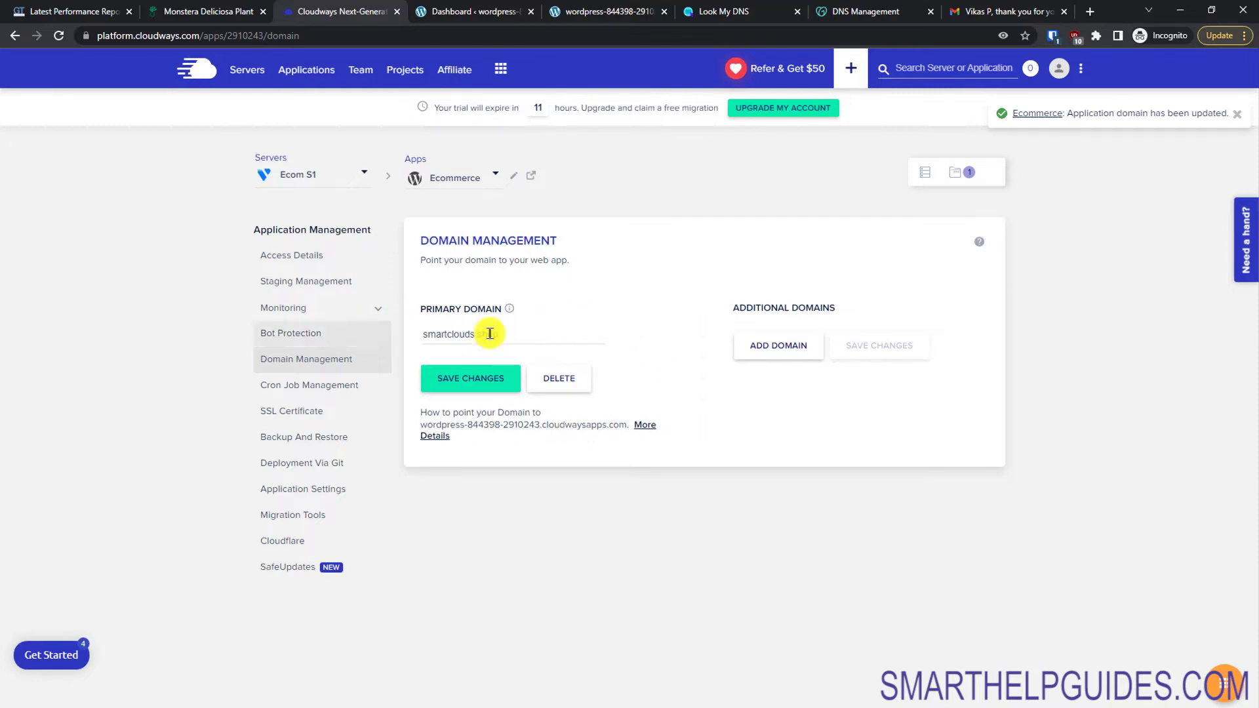
Step: Open WordPress admin at smartclouds.shop and close the old cloudwaysapps dashboard and site tabs
{"action": "left_click", "coordinate": [307, 256]}
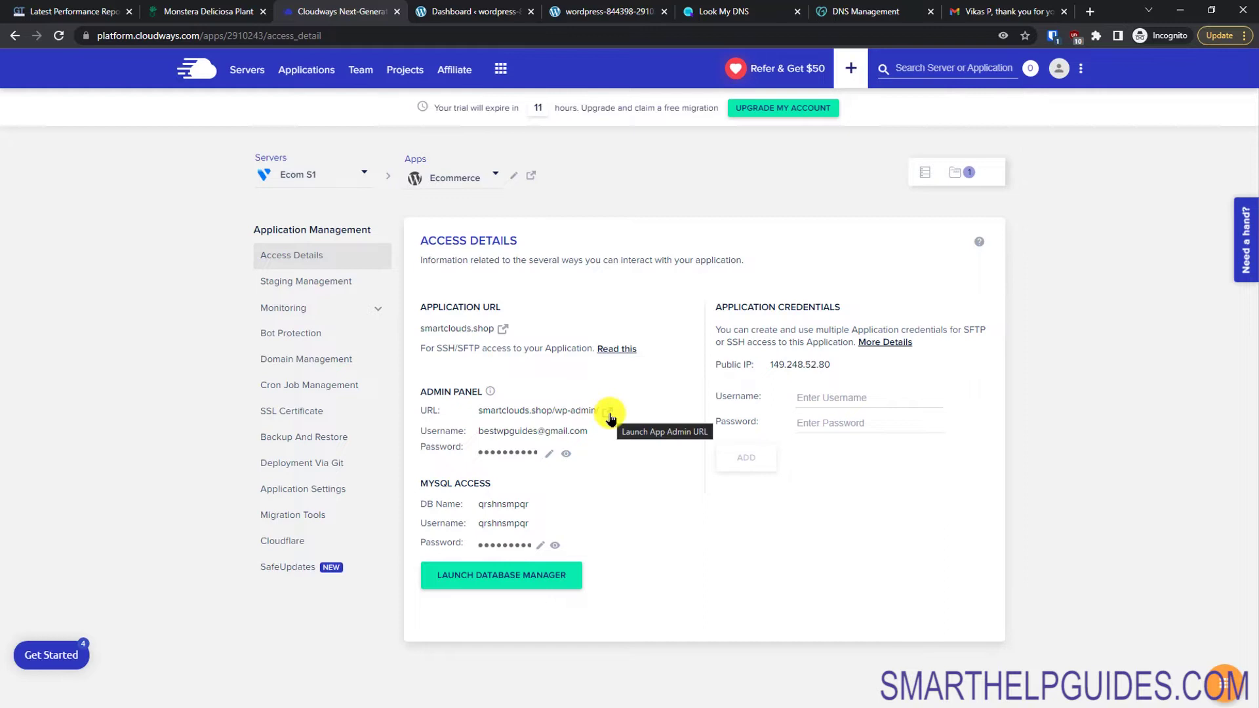
{"action": "left_click", "coordinate": [609, 414]}
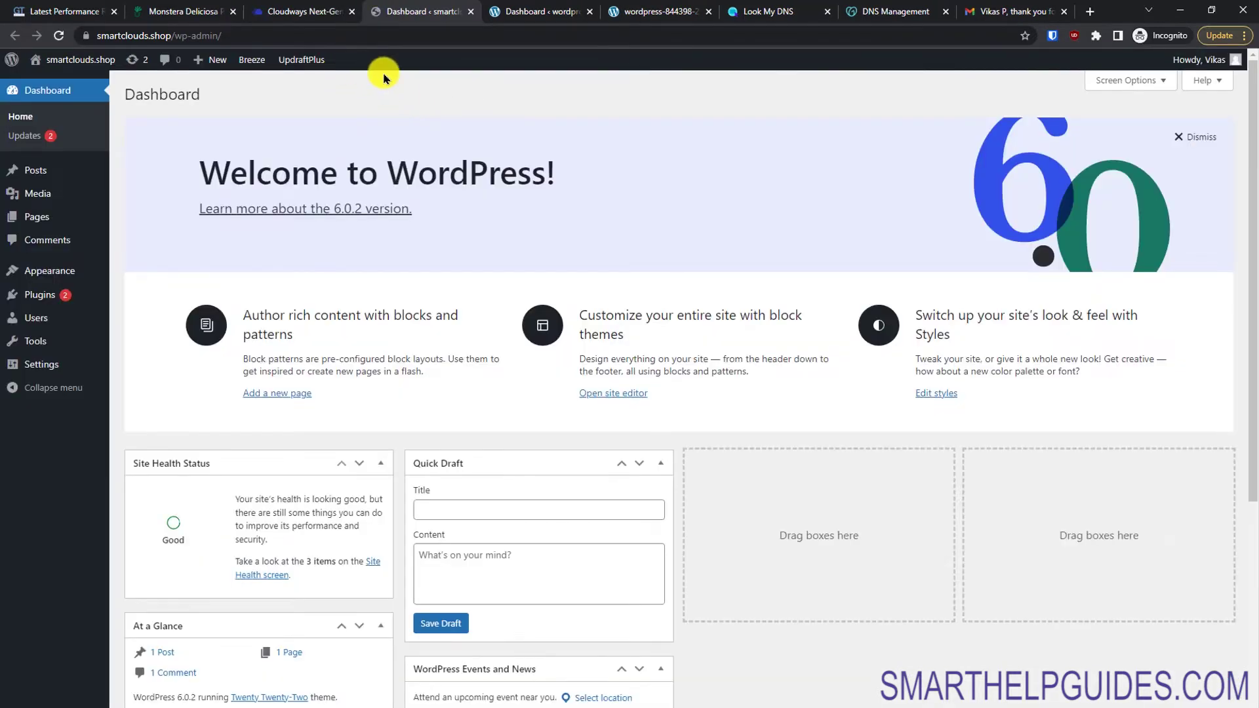
{"action": "left_click", "coordinate": [554, 13]}
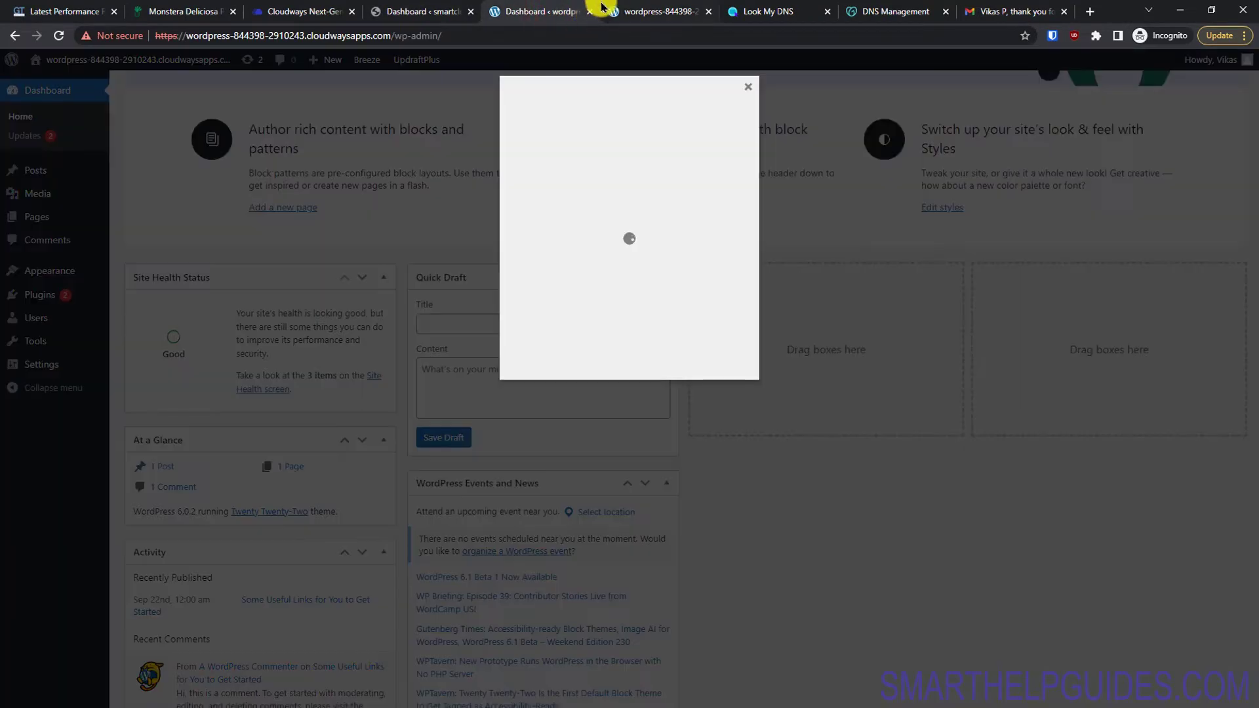
{"action": "left_click", "coordinate": [588, 13]}
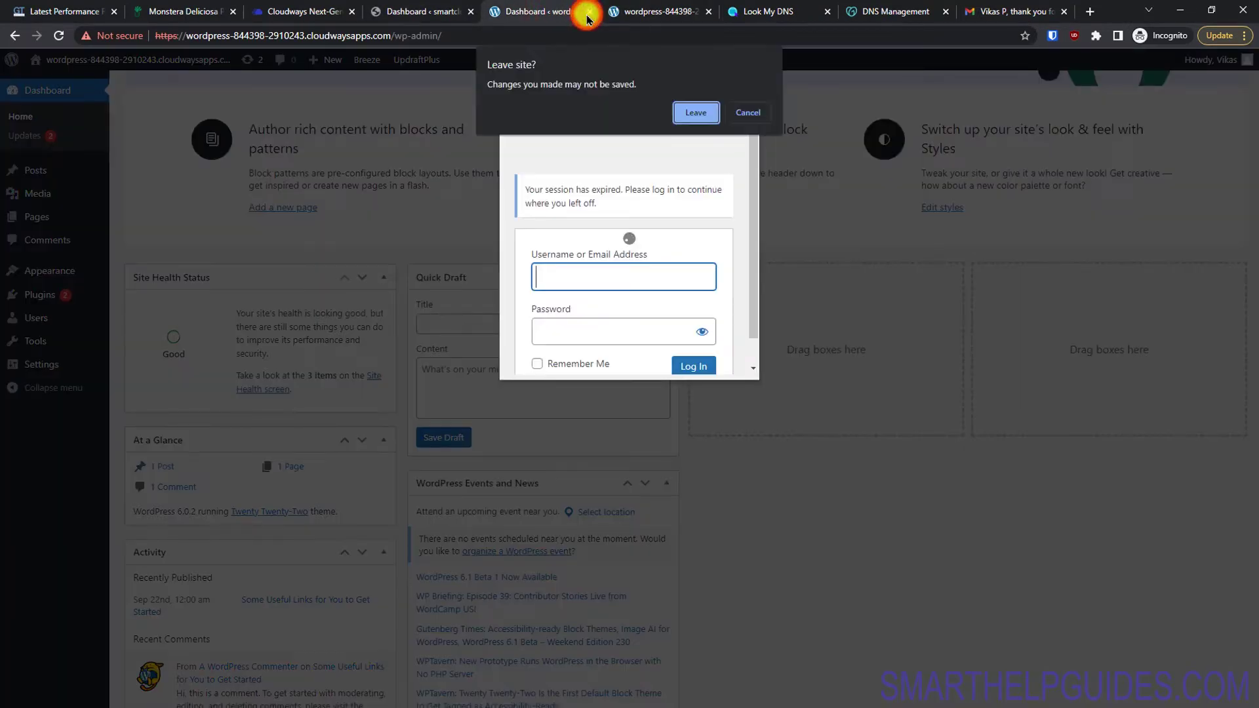
{"action": "left_click", "coordinate": [690, 111]}
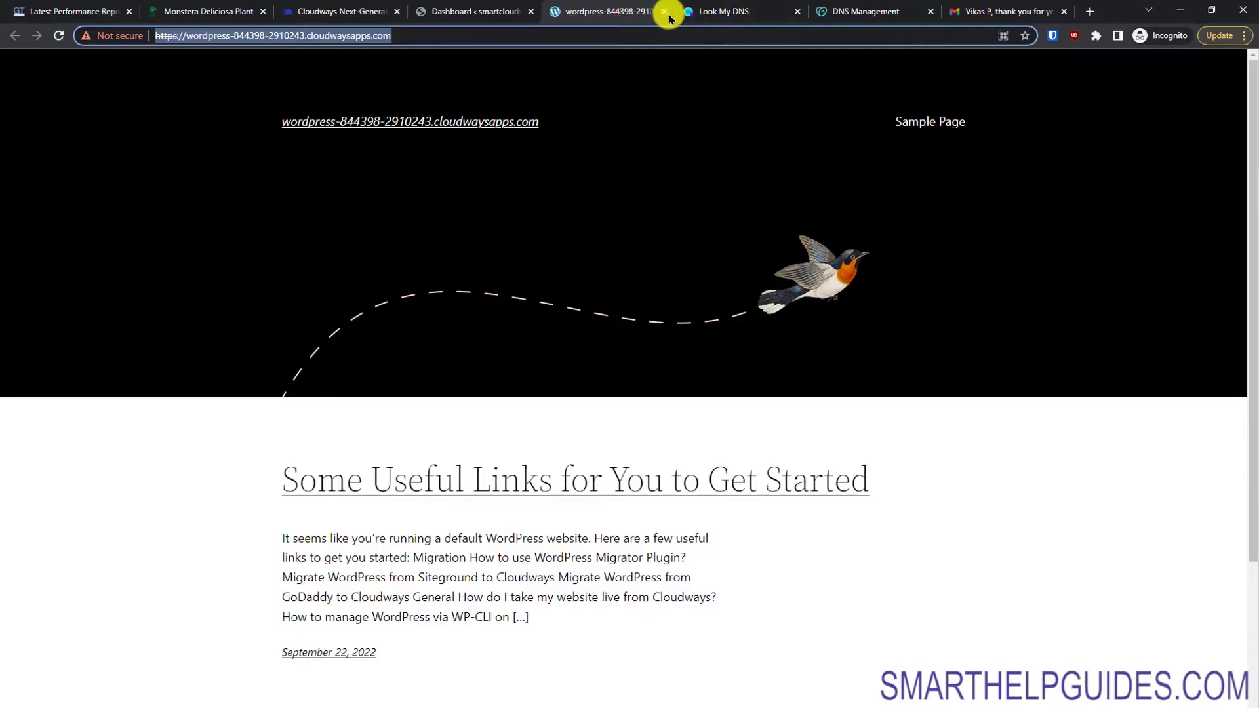
{"action": "left_click", "coordinate": [665, 13]}
Step: Open the smartclouds.shop front page in a new tab and confirm its connection is secure
{"action": "left_click", "coordinate": [508, 7]}
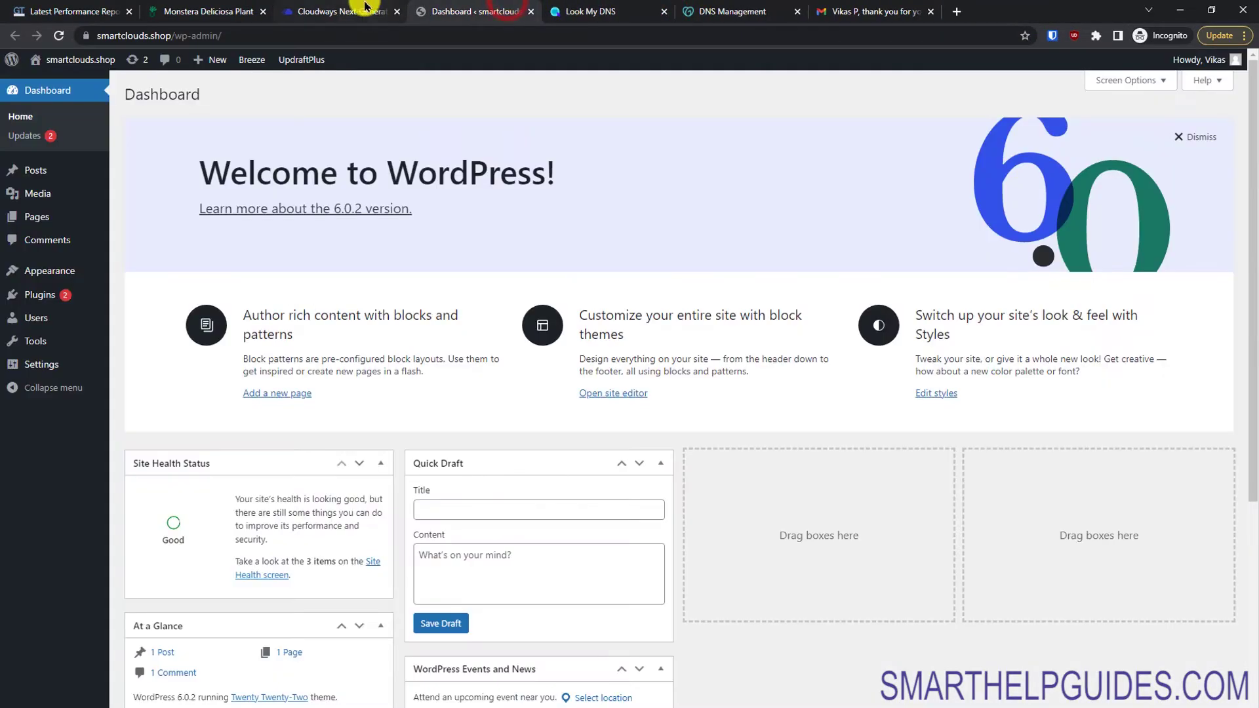
{"action": "right_click", "coordinate": [44, 88]}
{"action": "left_click", "coordinate": [92, 94]}
{"action": "left_click", "coordinate": [564, 13]}
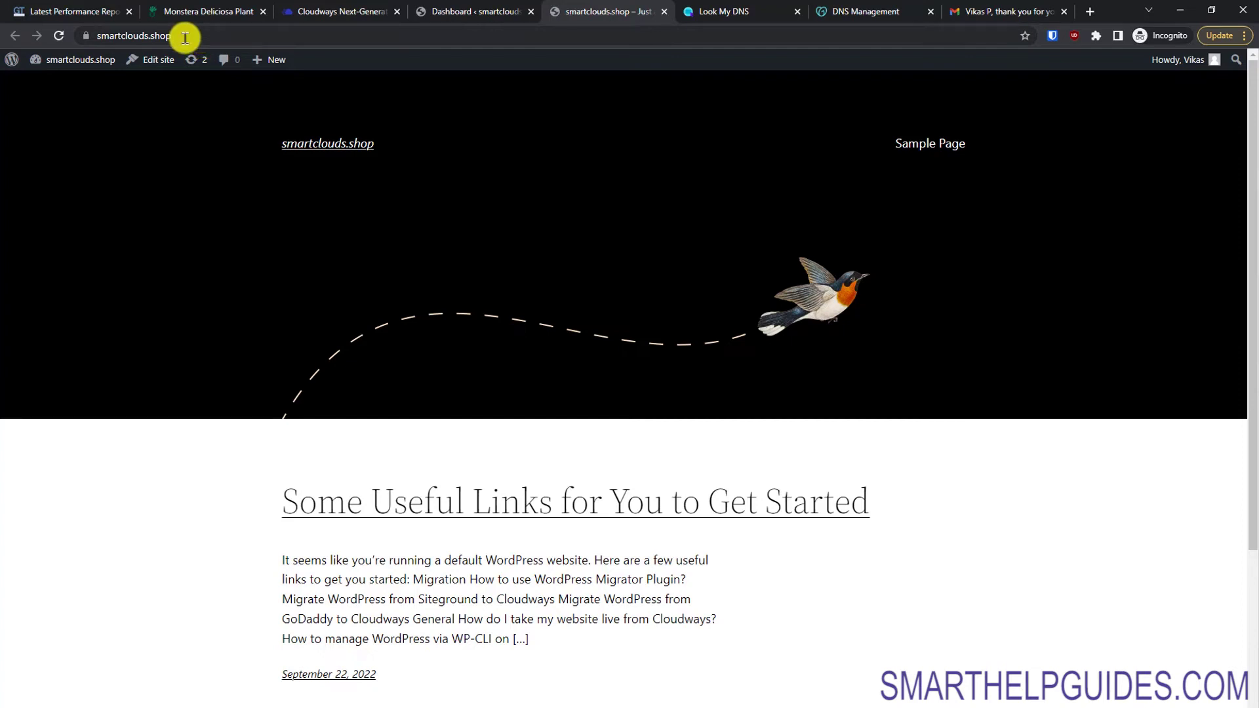
{"action": "left_click", "coordinate": [87, 37]}
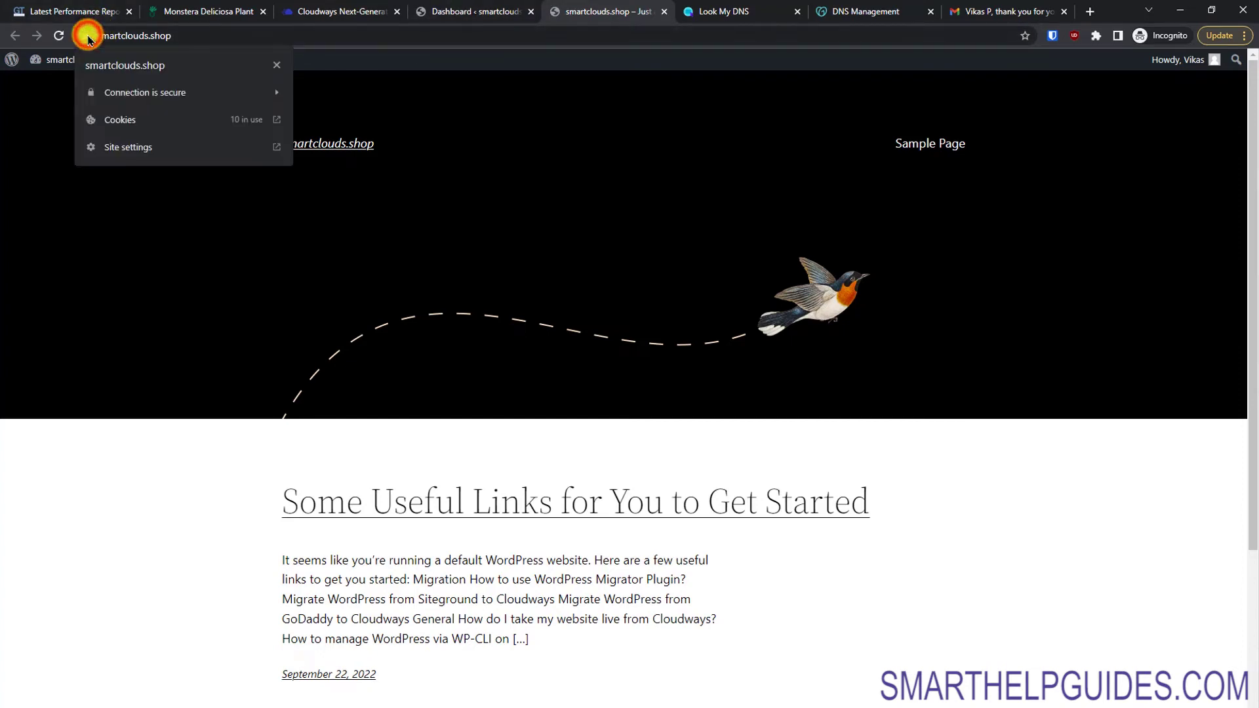
{"action": "left_click", "coordinate": [236, 105]}
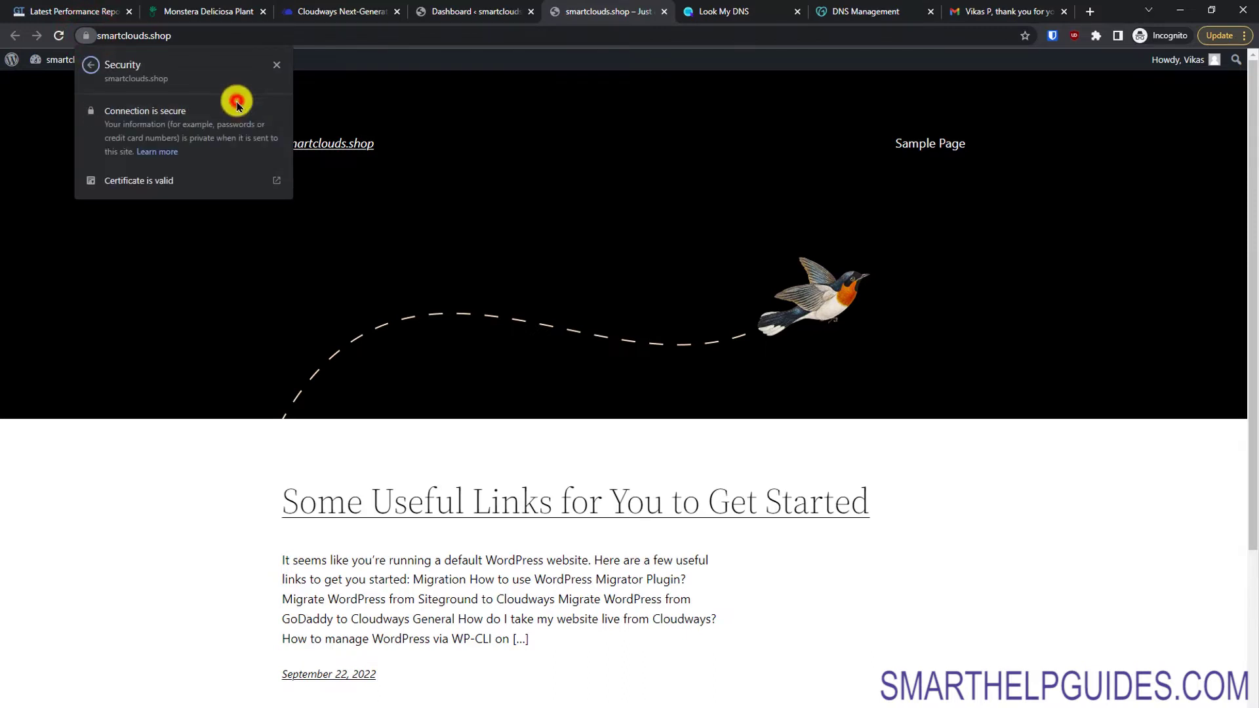
{"action": "left_click", "coordinate": [280, 63]}
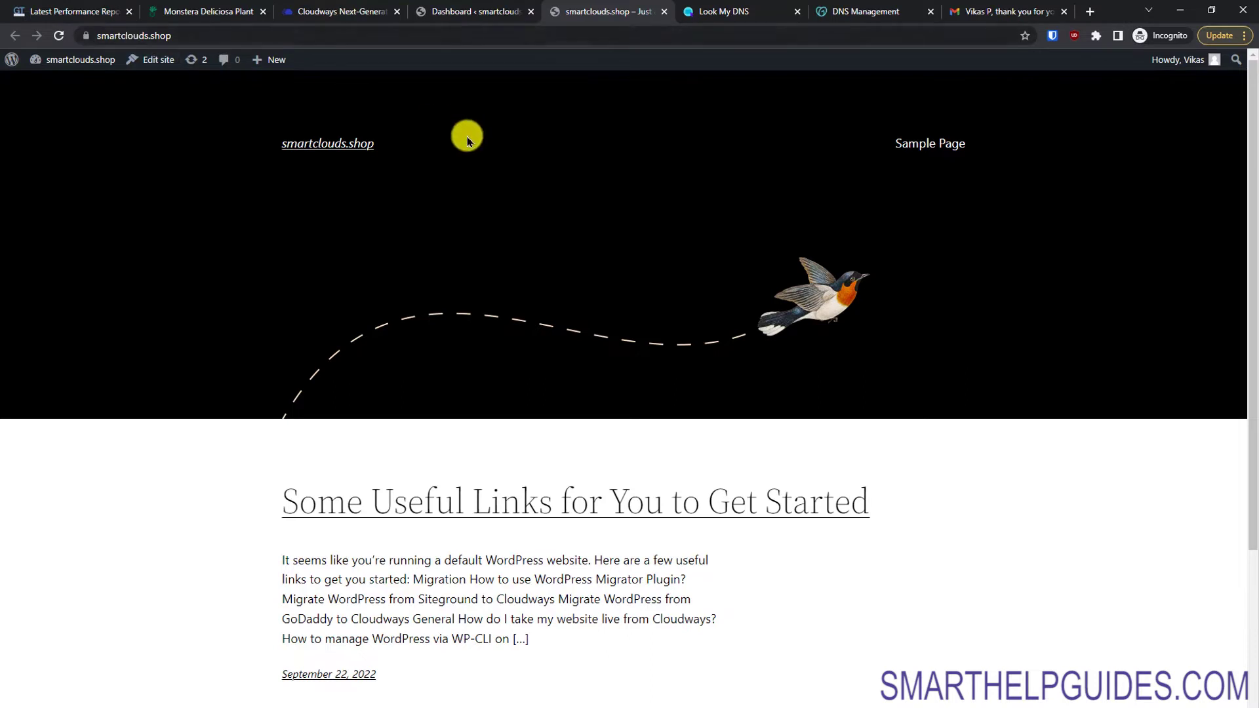
{"action": "left_click", "coordinate": [345, 10]}
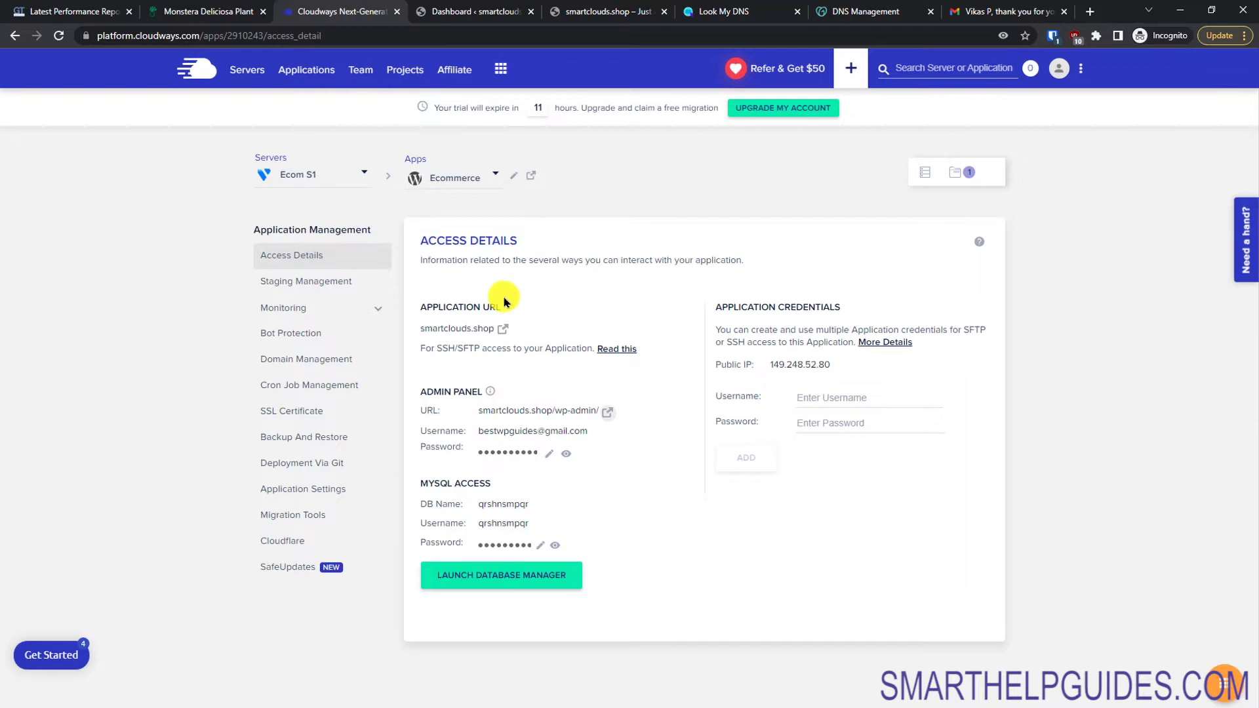
Step: Revoke the old SSL and install a Let's Encrypt certificate for smartclouds.shop with the contact e-mail
{"action": "left_click", "coordinate": [289, 411]}
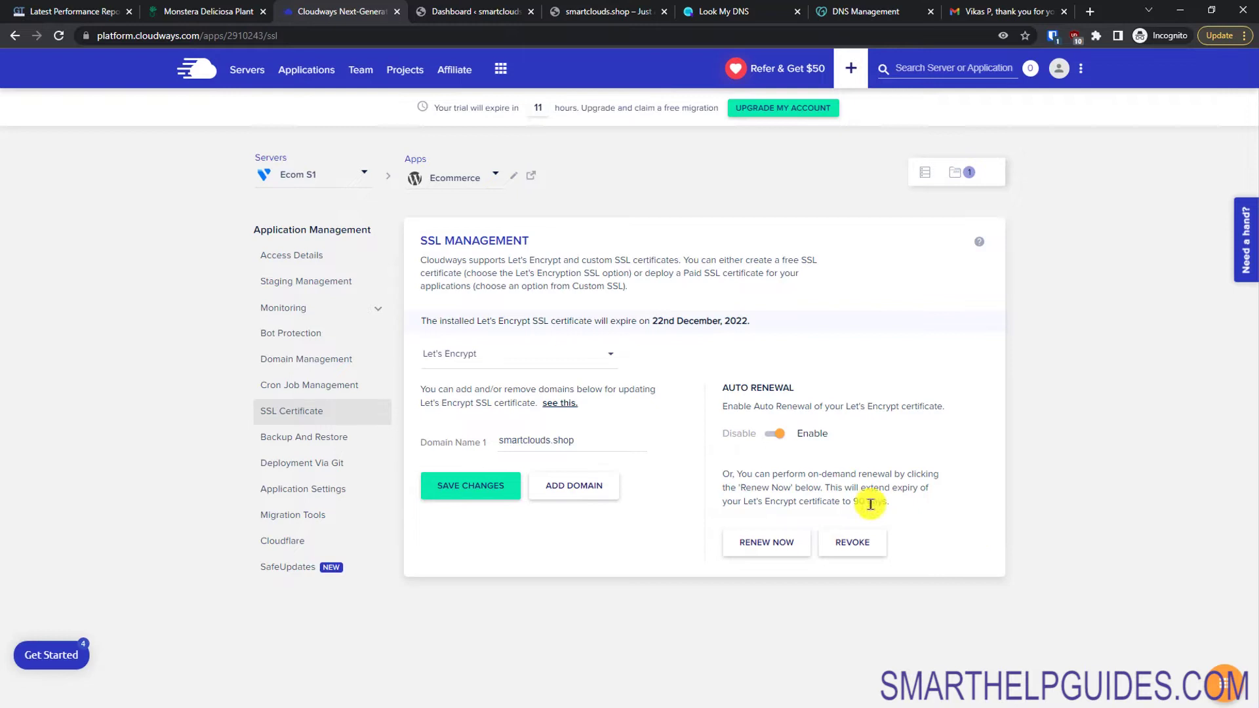
{"action": "left_click", "coordinate": [856, 544]}
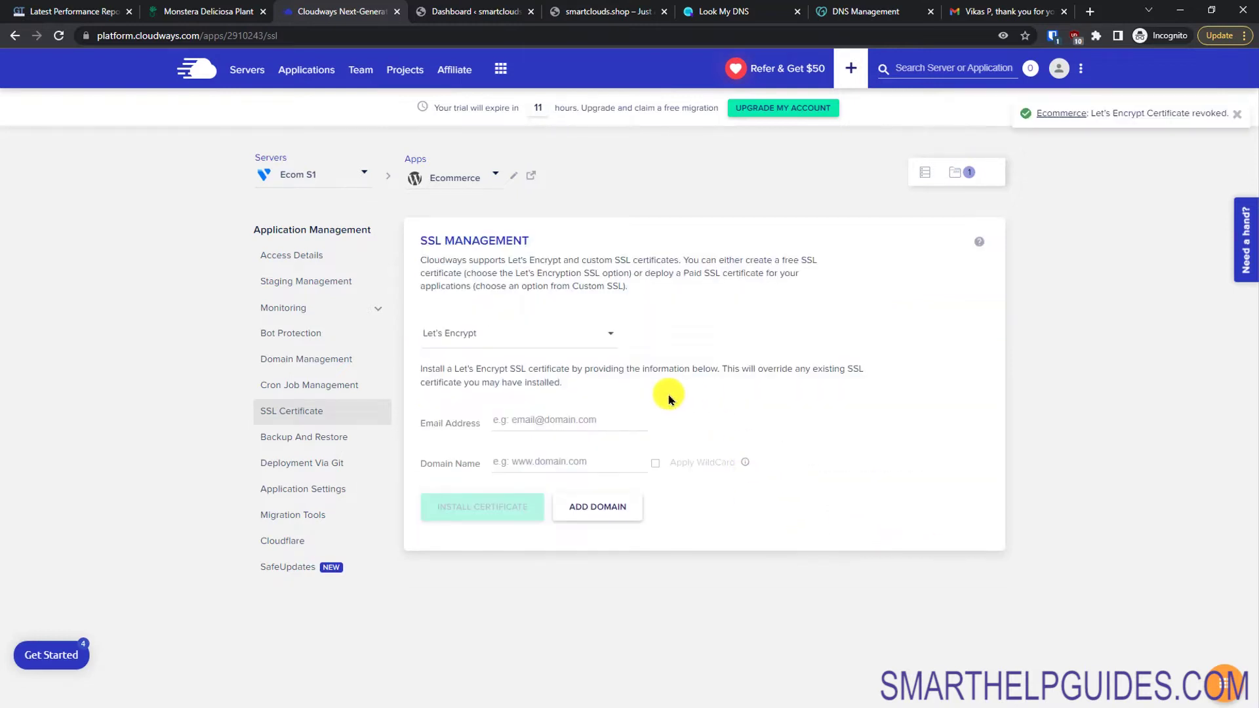
{"action": "left_click", "coordinate": [546, 336]}
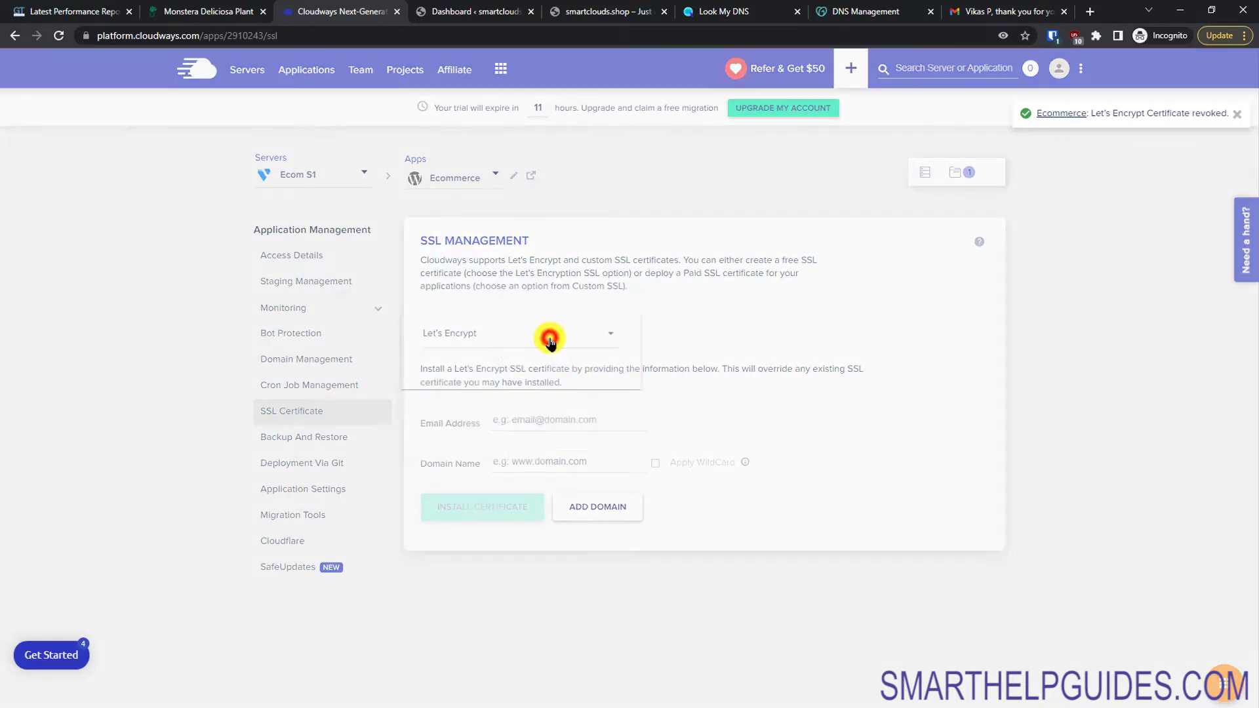
{"action": "left_click", "coordinate": [476, 339]}
{"action": "left_click", "coordinate": [581, 419]}
{"action": "key", "text": "ctrl+v"}
{"action": "key", "text": "Tab"}
{"action": "type", "text": "smartclouds.shop"}
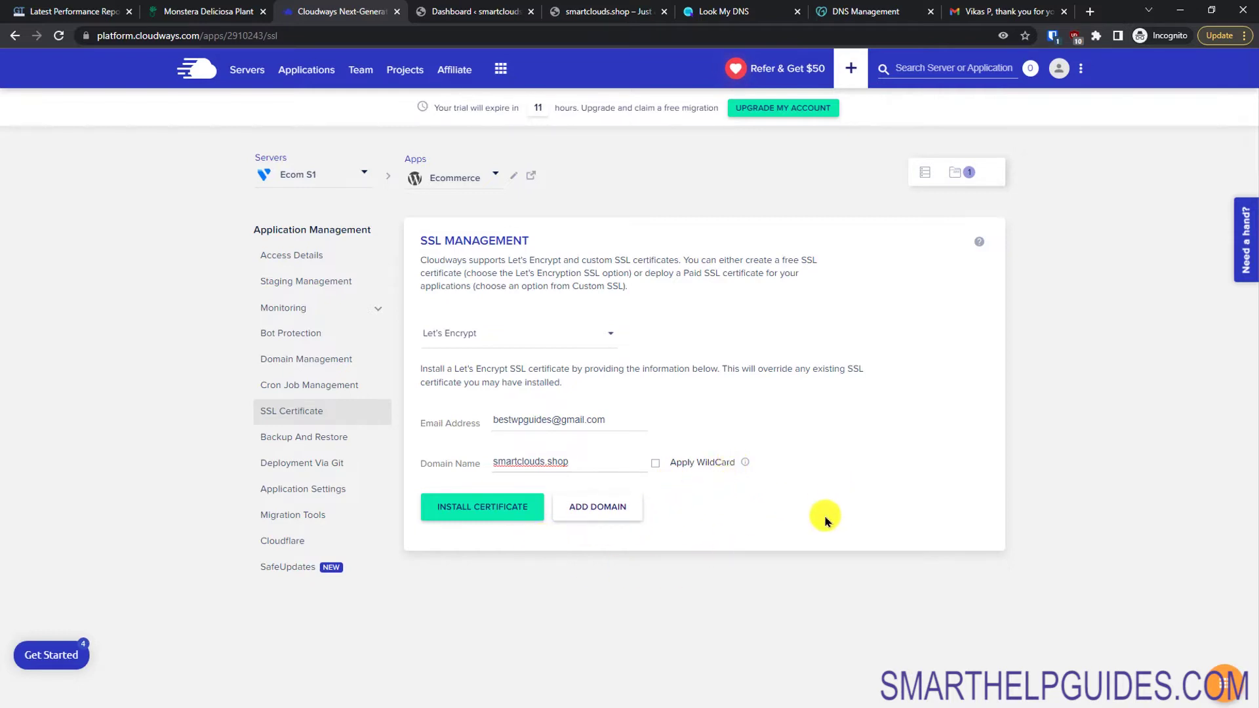
{"action": "left_click", "coordinate": [491, 512]}
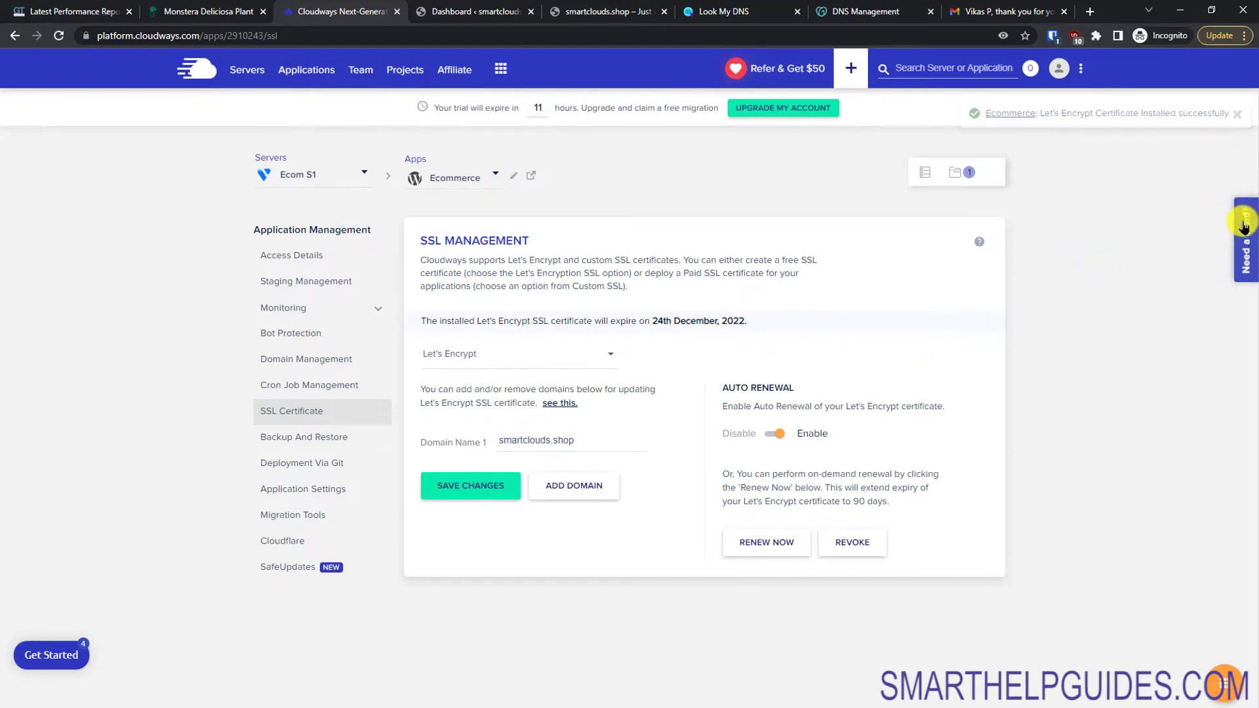
Step: Close the Cloudways support chat and return to the WordPress dashboard
{"action": "left_click", "coordinate": [1247, 244]}
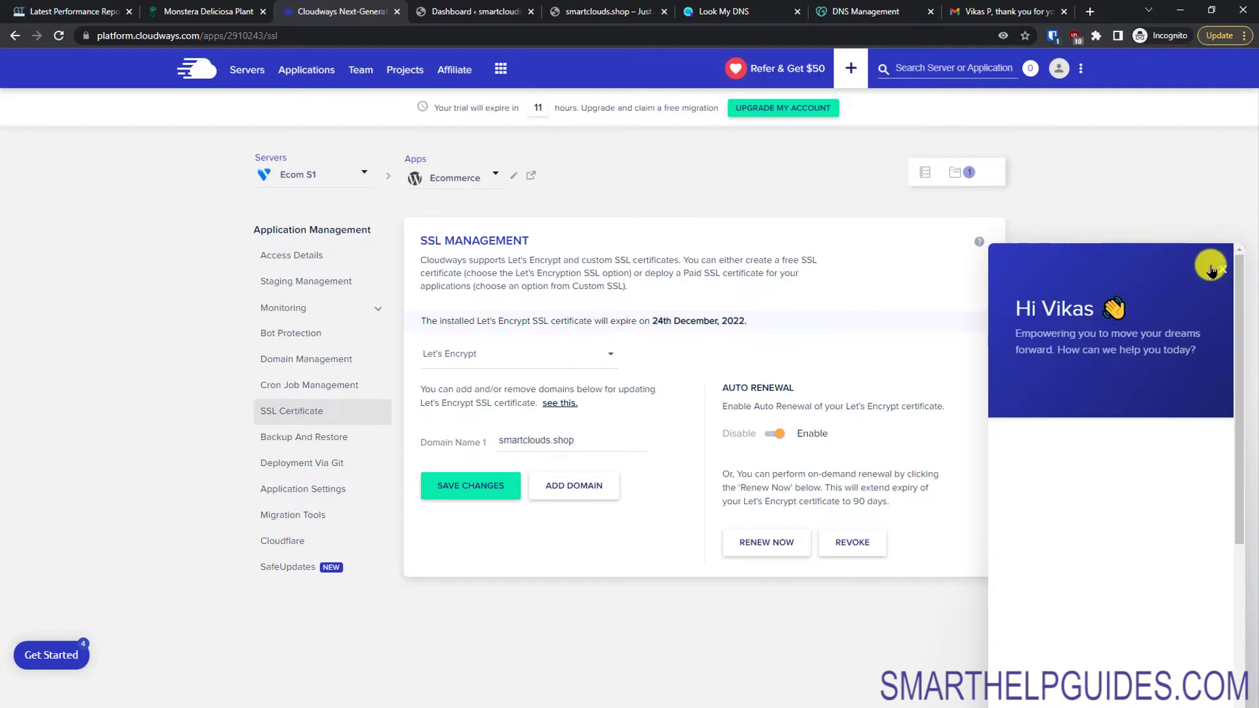
{"action": "left_click", "coordinate": [1219, 269]}
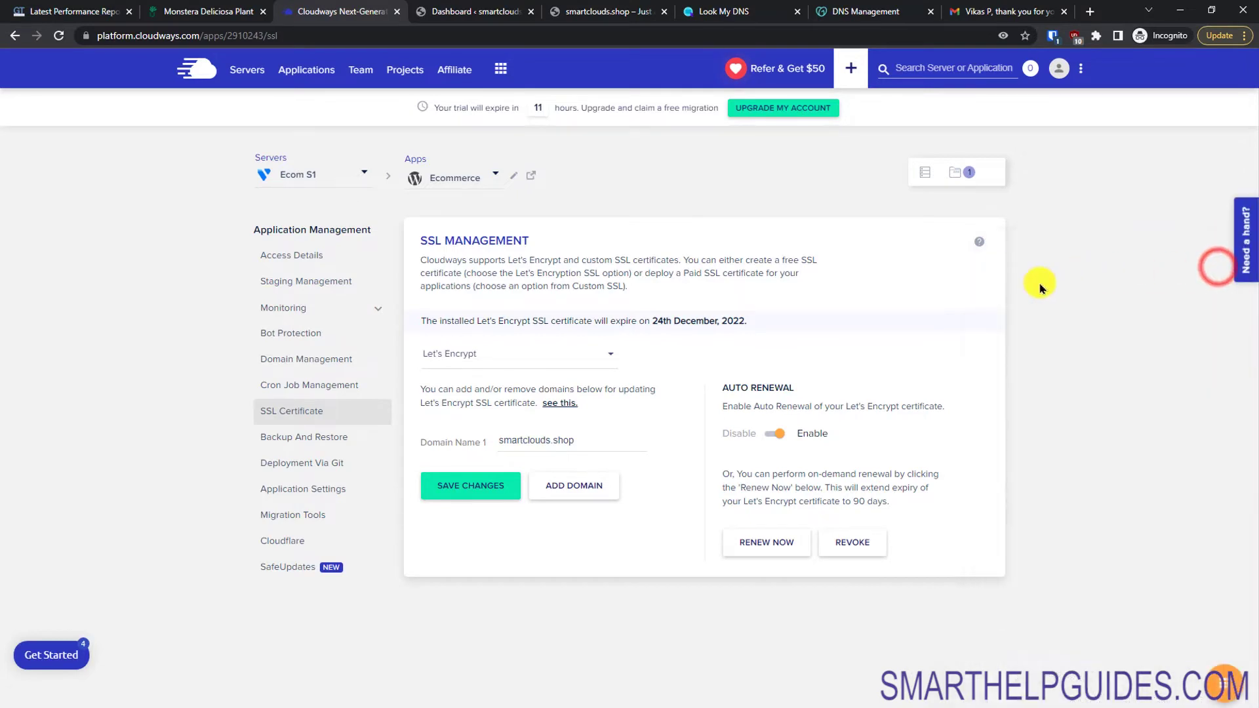
{"action": "key", "text": "ctrl+Tab"}
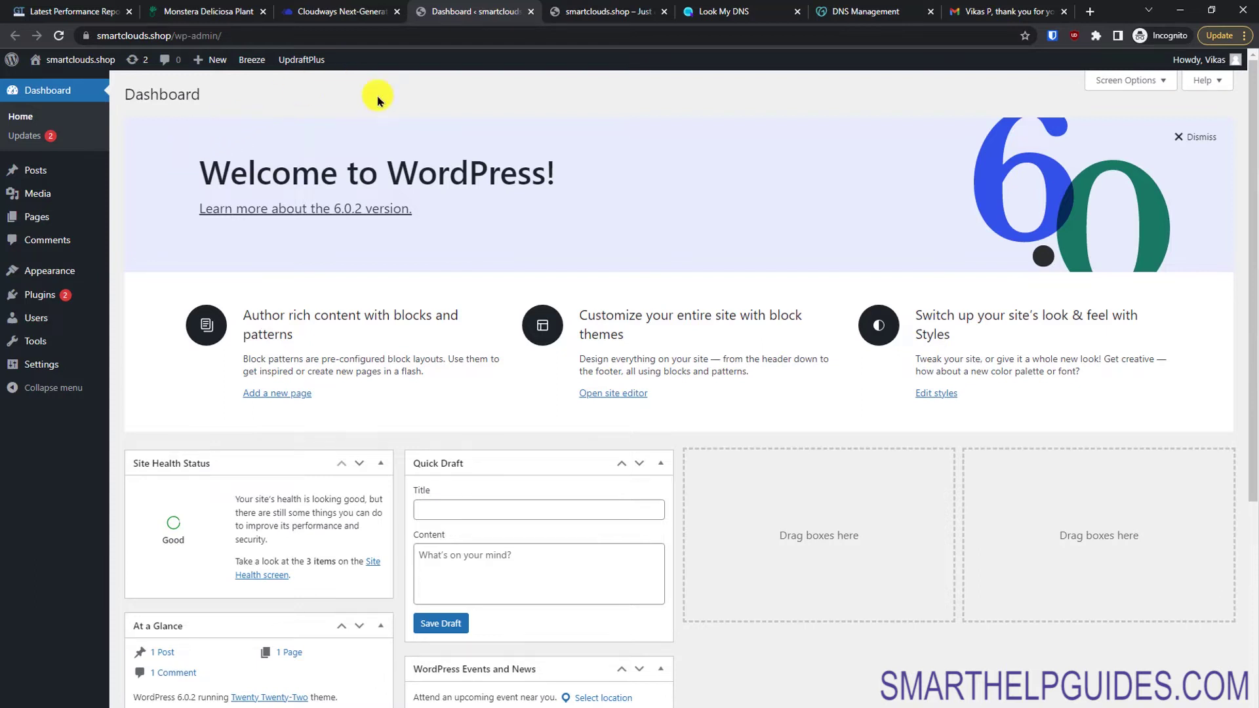
Step: View the live homepage, then close the Look My DNS and DNS Management tabs
{"action": "left_click", "coordinate": [578, 7]}
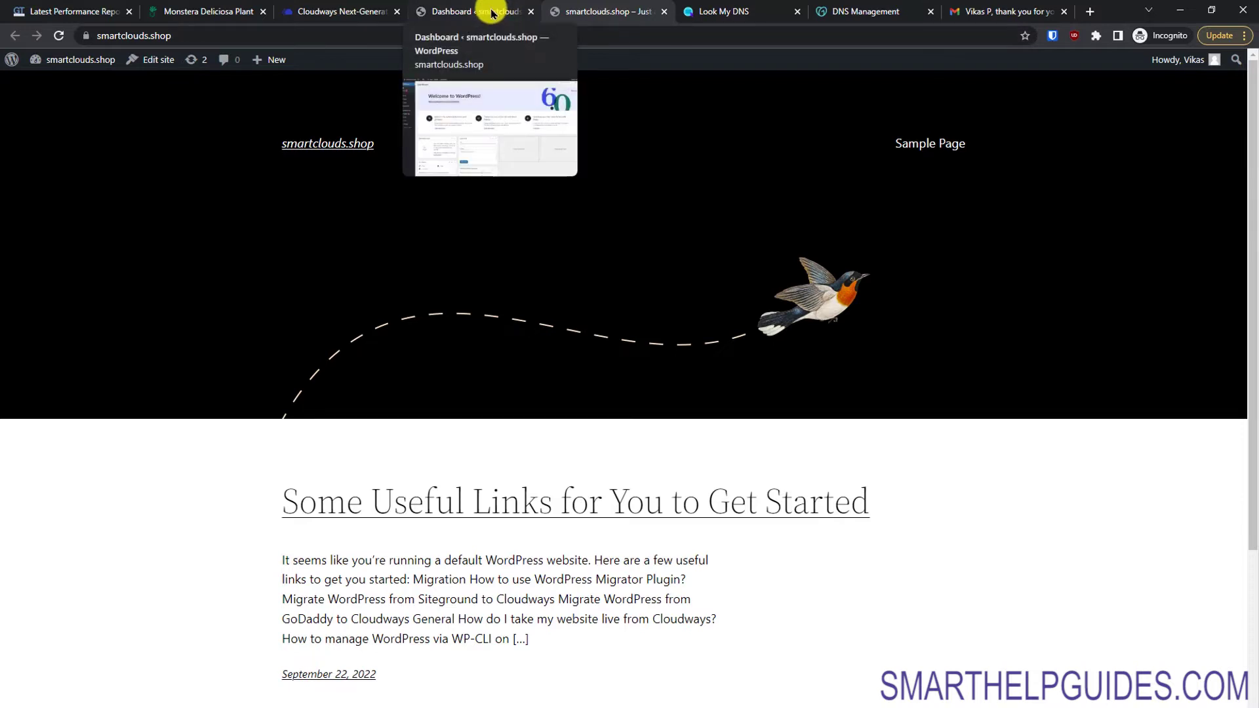
{"action": "left_click", "coordinate": [797, 14]}
{"action": "left_click", "coordinate": [796, 15]}
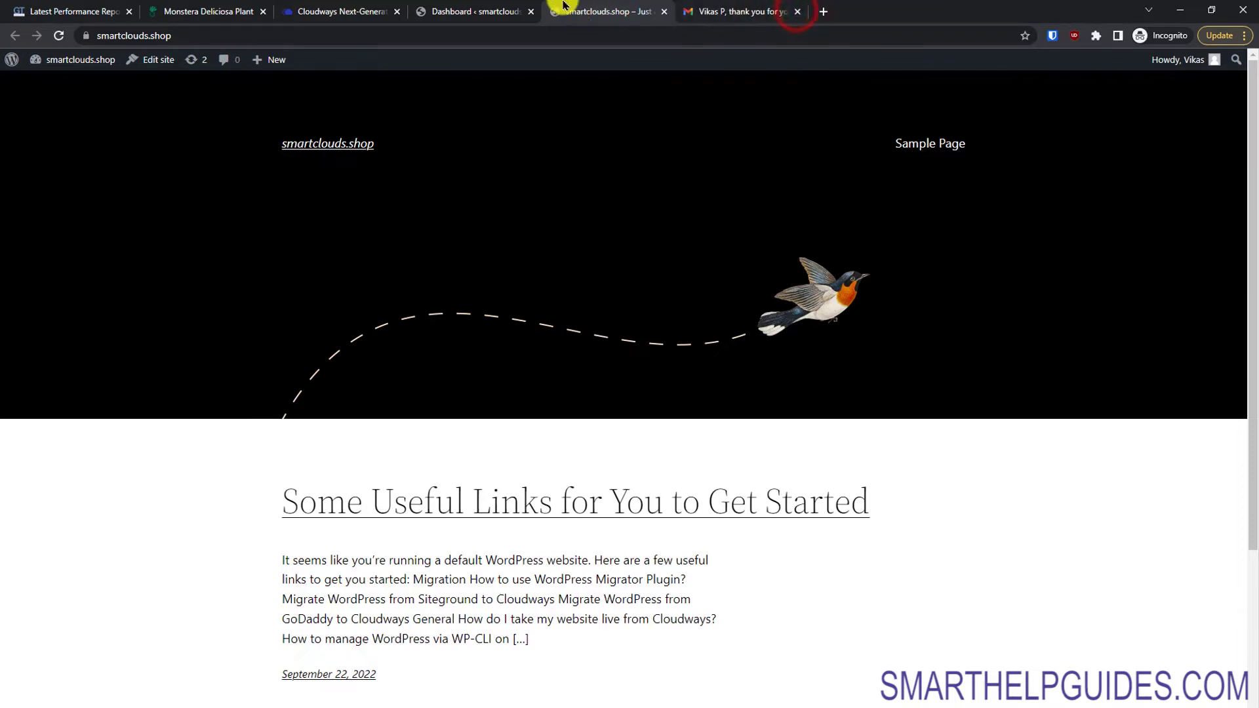
{"action": "left_click", "coordinate": [485, 14]}
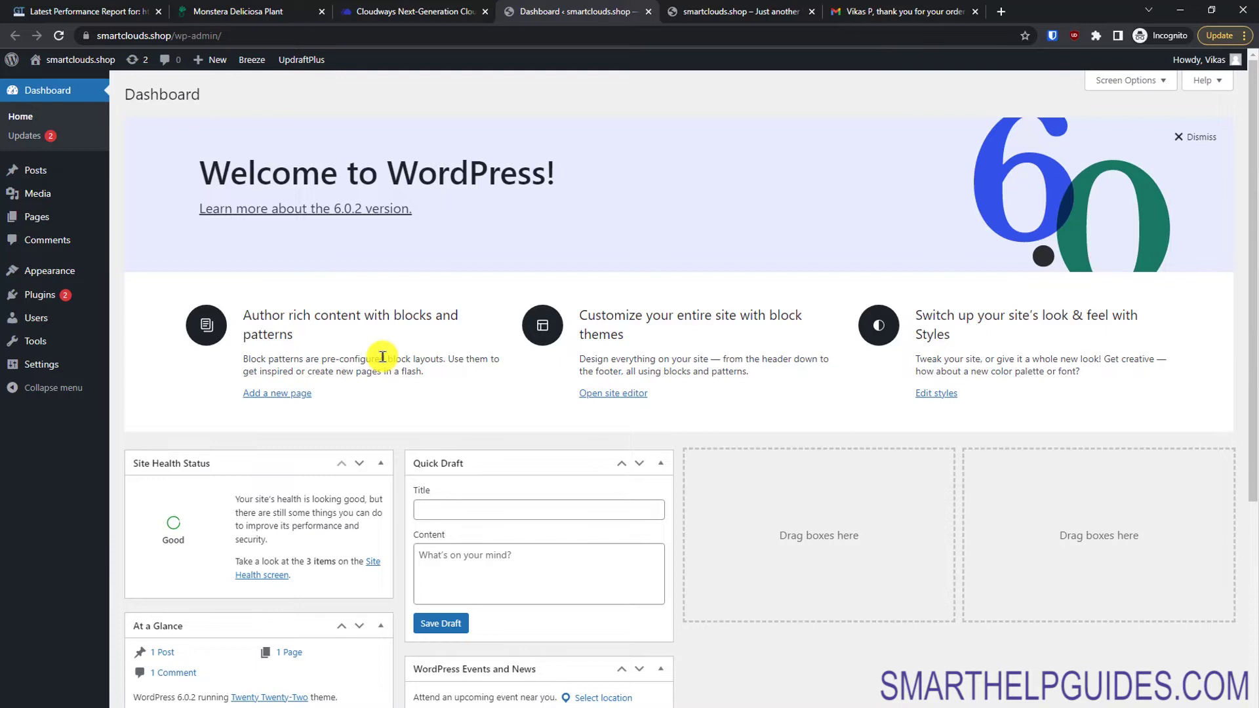
Step: Save the WordPress permalink structure as Post name under Settings > Permalinks
{"action": "mouse_move", "coordinate": [63, 367]}
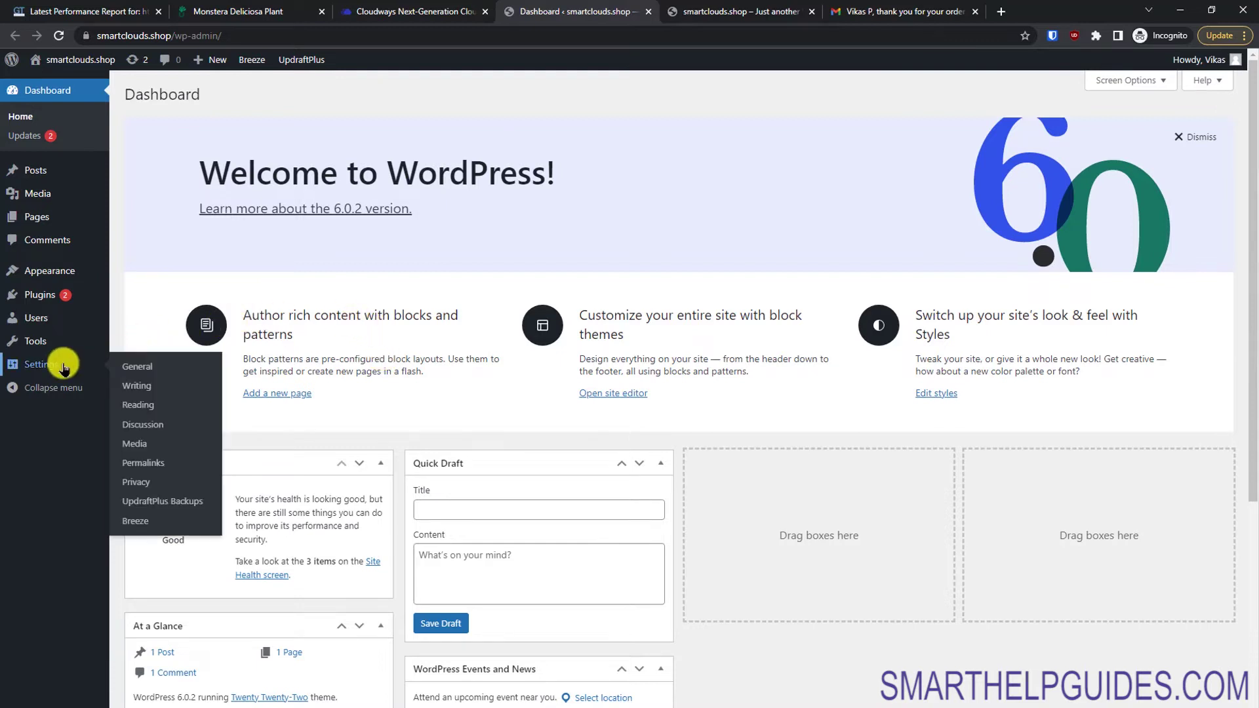
{"action": "left_click", "coordinate": [145, 460]}
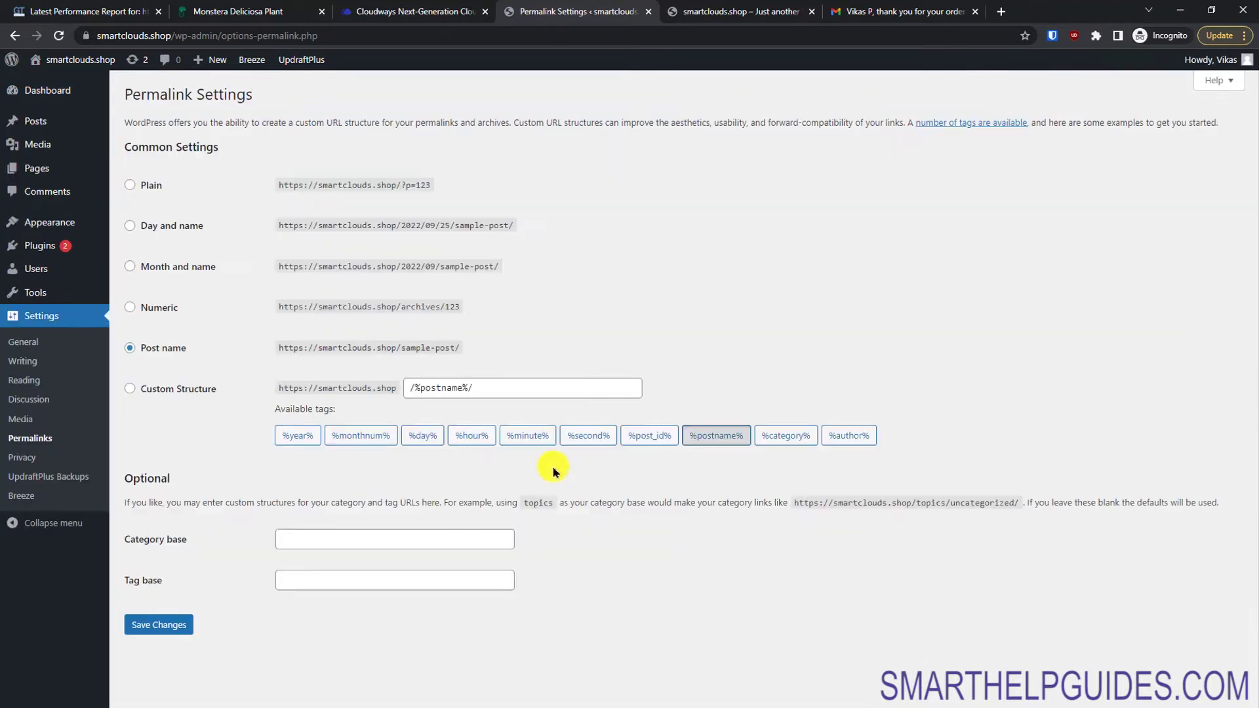
{"action": "left_click", "coordinate": [174, 352]}
{"action": "left_click", "coordinate": [182, 393]}
{"action": "left_click", "coordinate": [170, 353]}
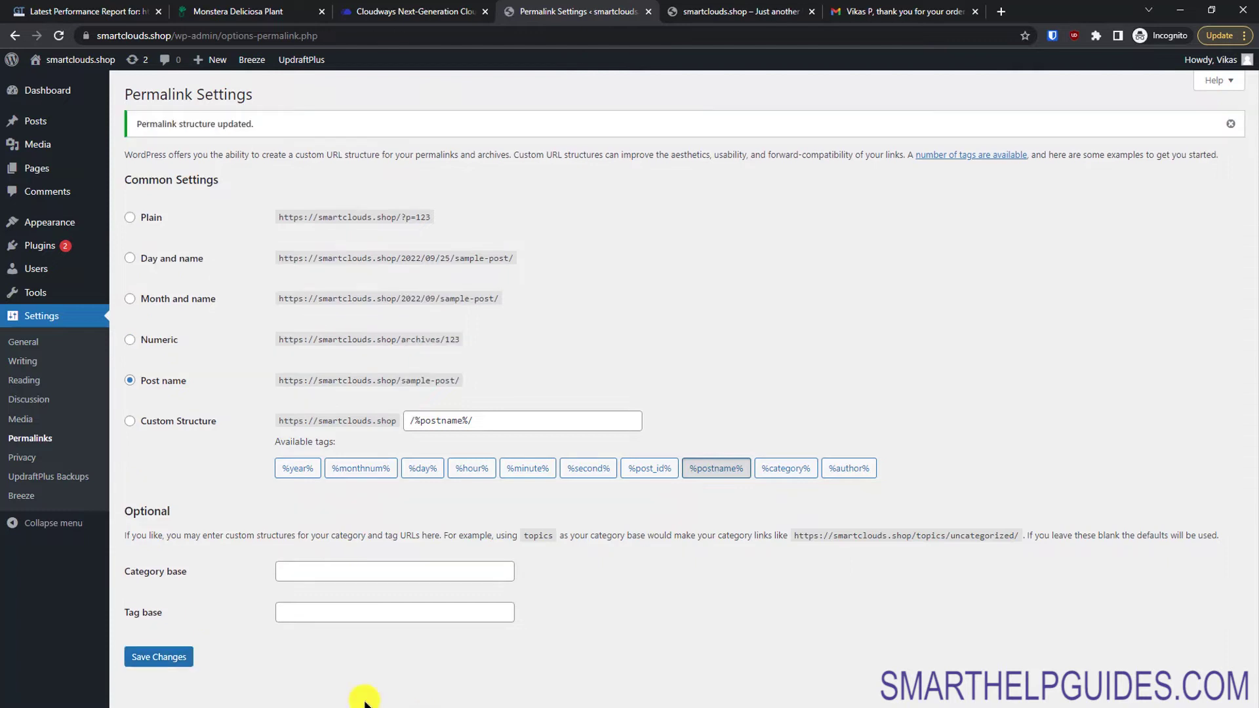
{"action": "mouse_move", "coordinate": [53, 222]}
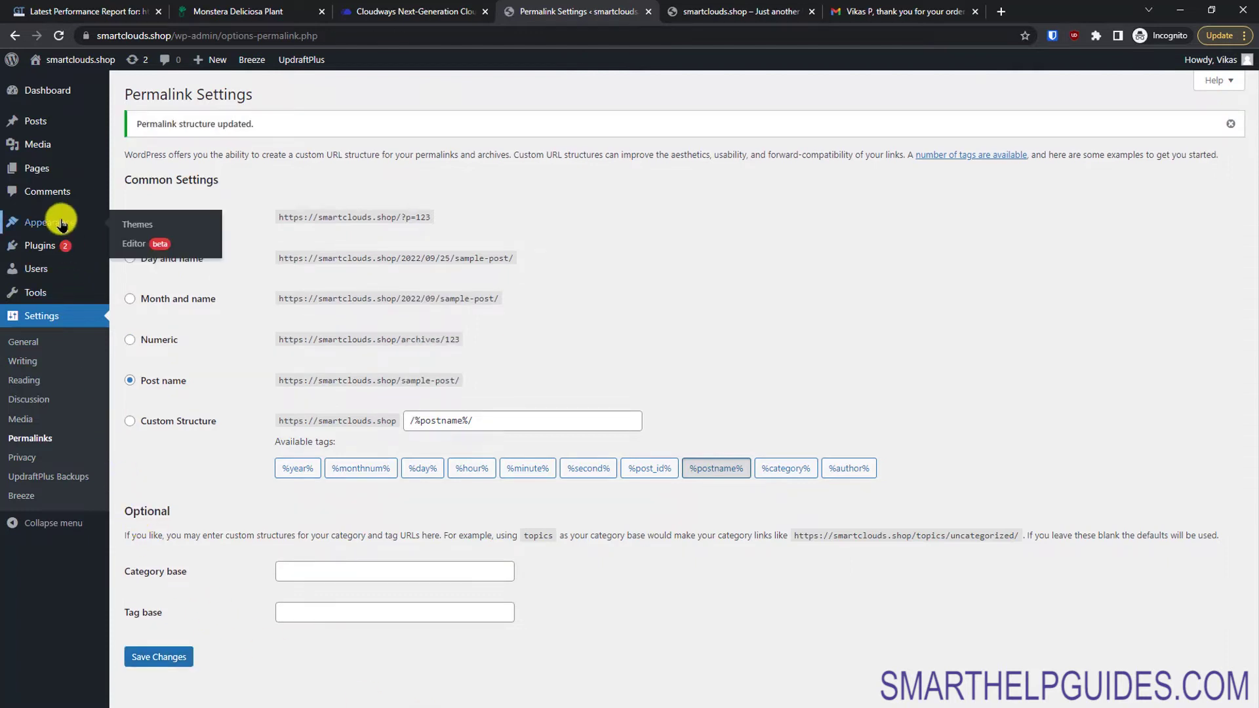
{"action": "left_click", "coordinate": [139, 228]}
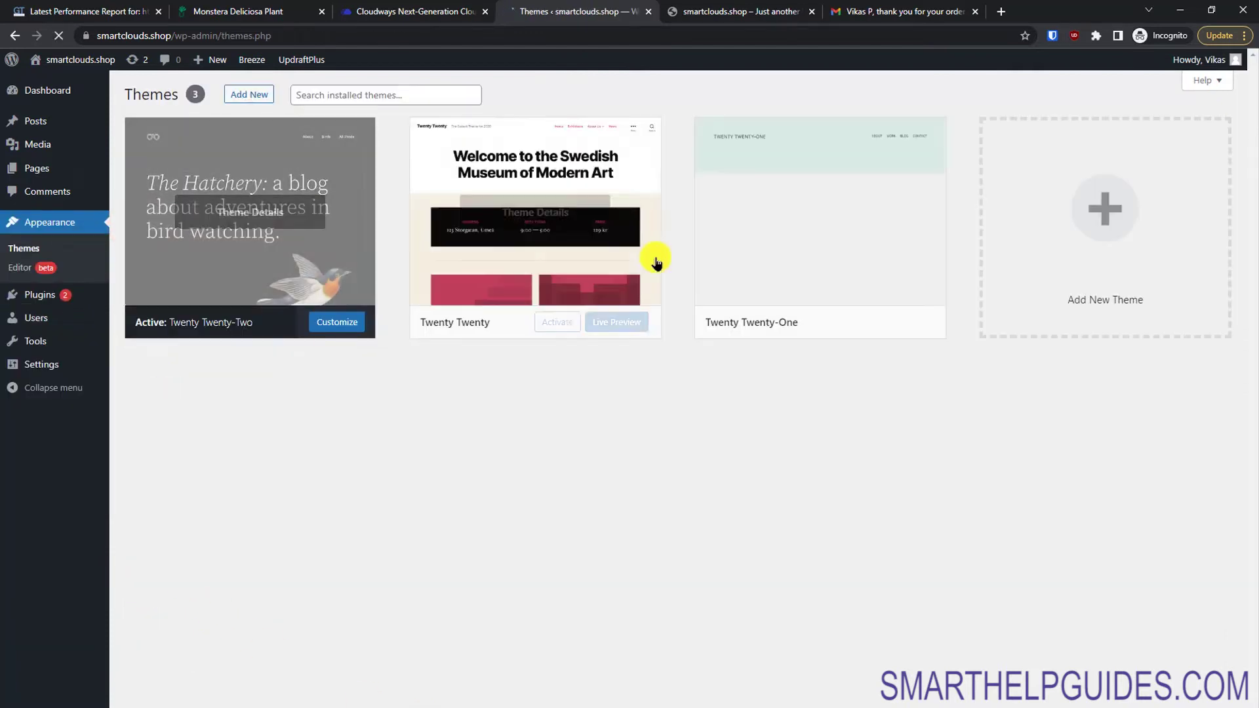
Step: Install and activate the Astra theme, then install its Starter Templates importer plugin
{"action": "left_click", "coordinate": [1129, 231]}
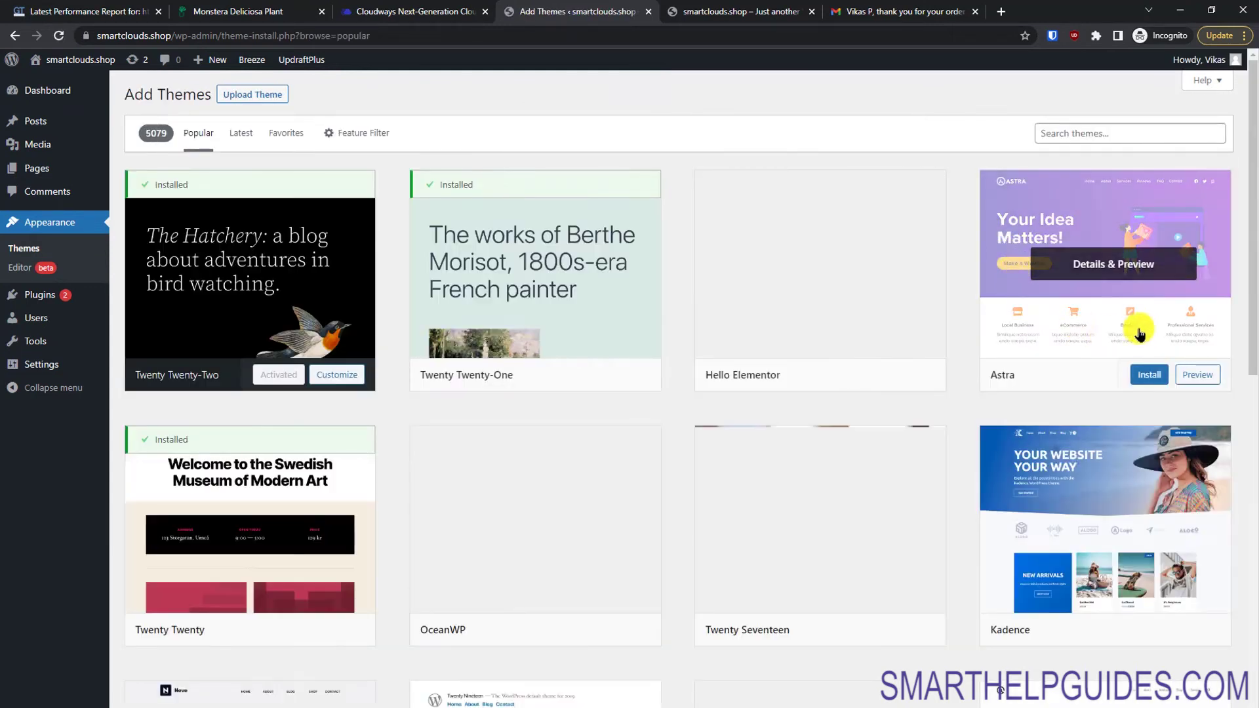
{"action": "left_click", "coordinate": [1097, 134]}
{"action": "mouse_move", "coordinate": [1124, 347]}
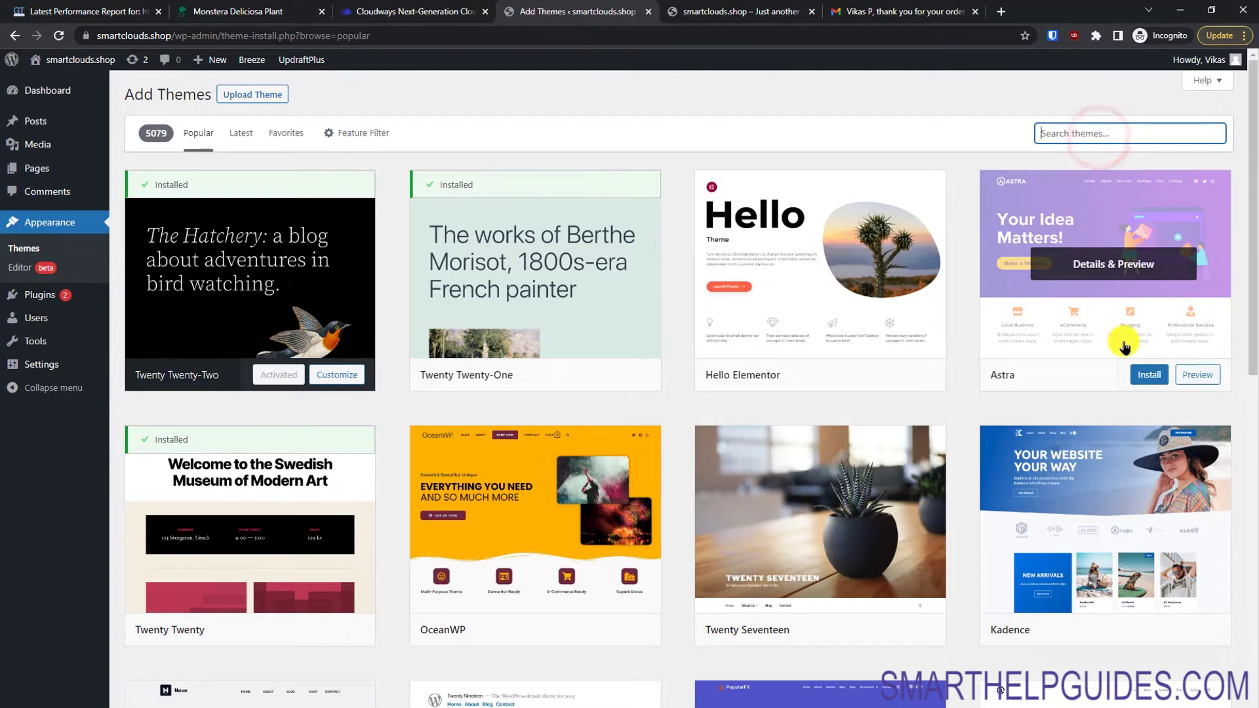
{"action": "left_click", "coordinate": [1144, 375]}
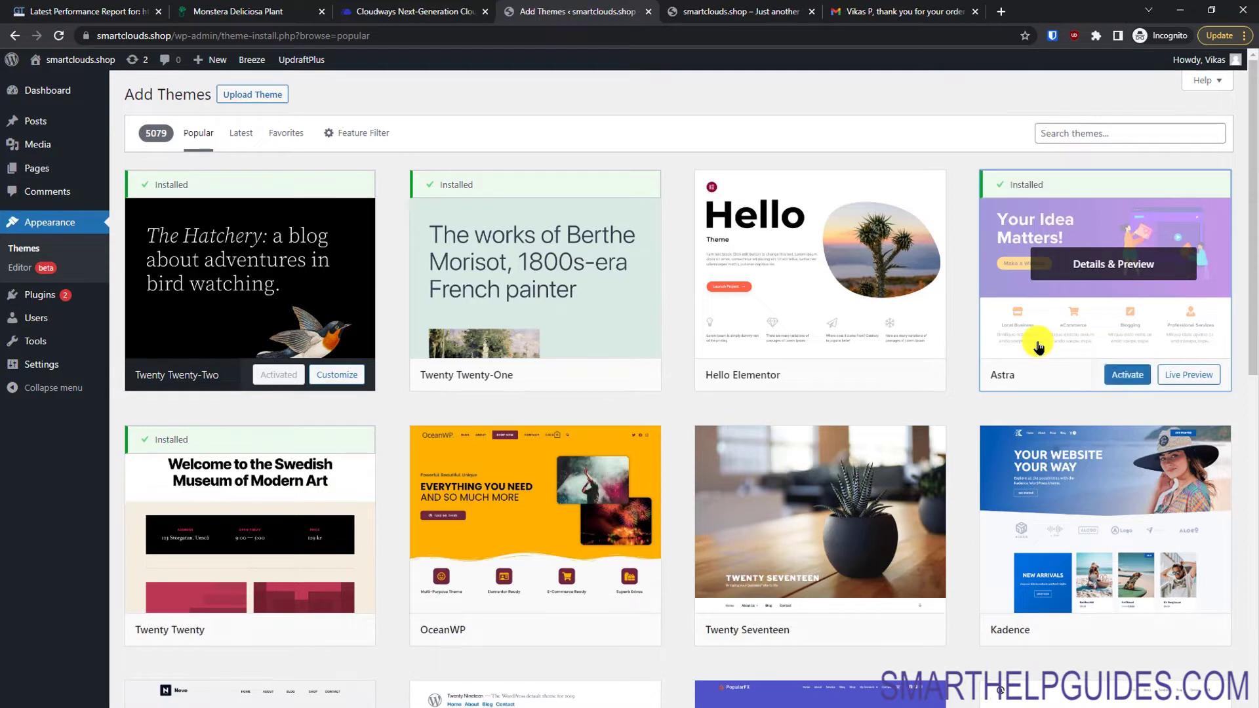
{"action": "left_click", "coordinate": [1118, 375]}
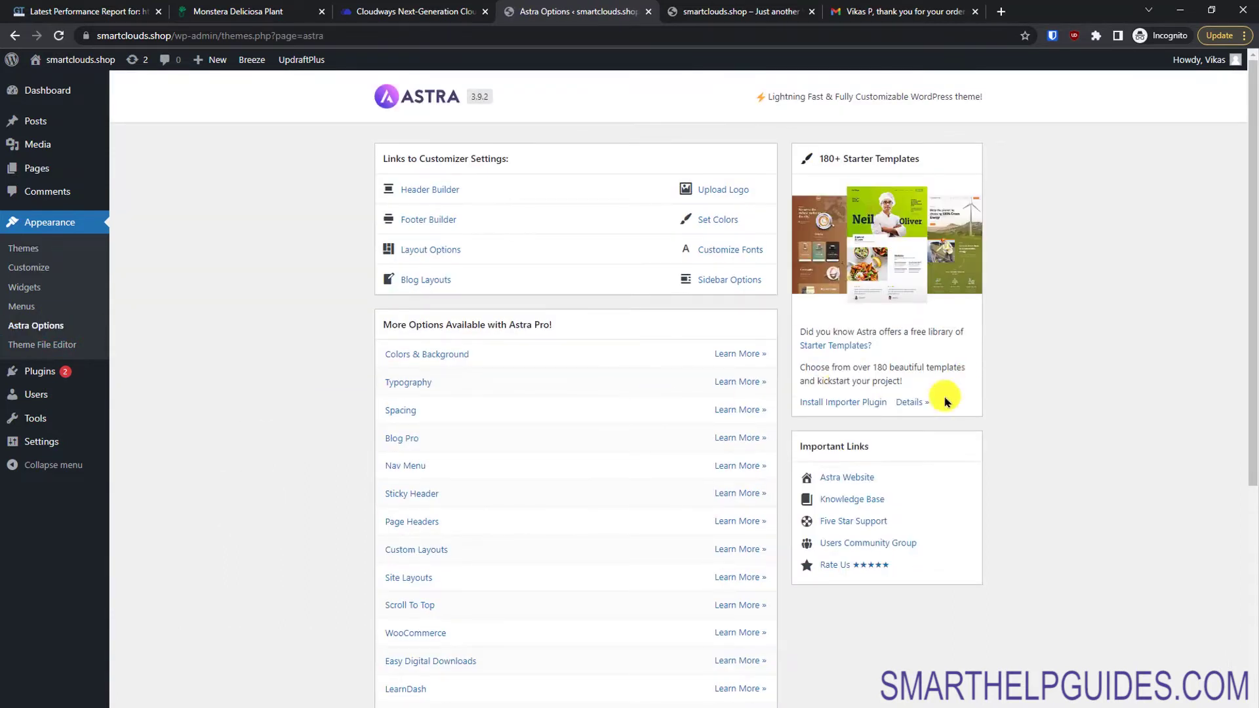
{"action": "left_click_drag", "start_coordinate": [1249, 351], "coordinate": [1236, 427]}
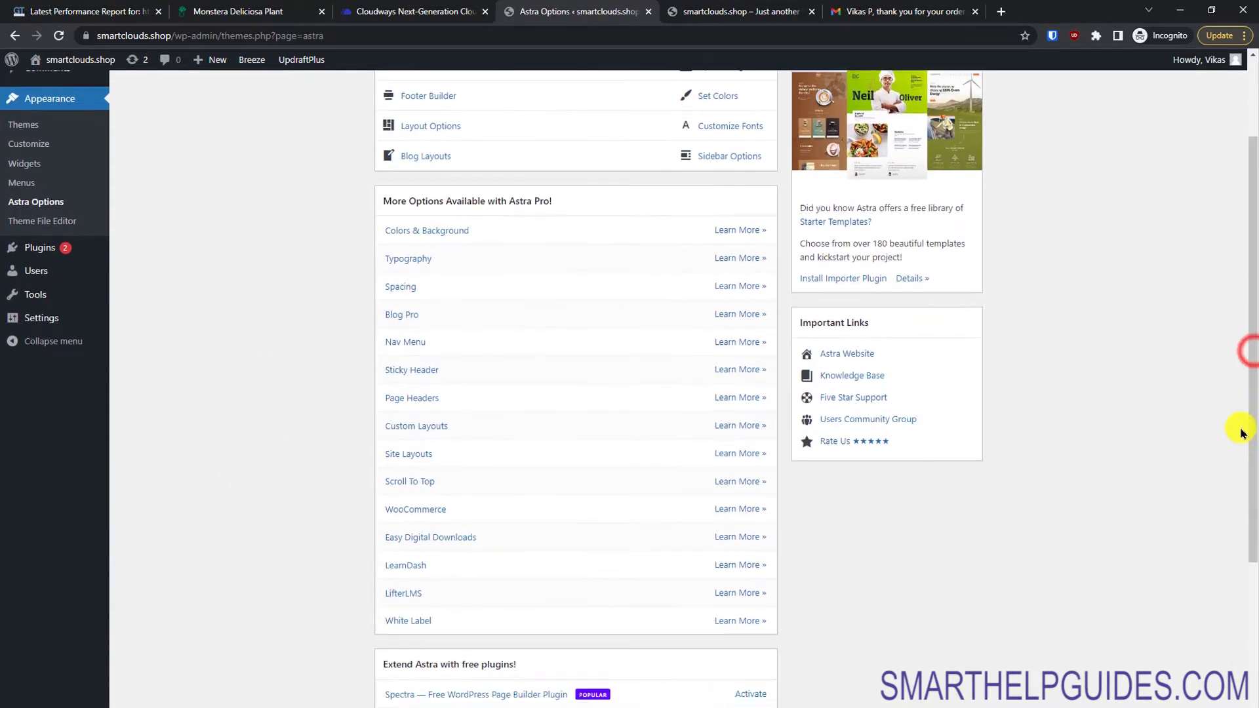
{"action": "left_click", "coordinate": [856, 282]}
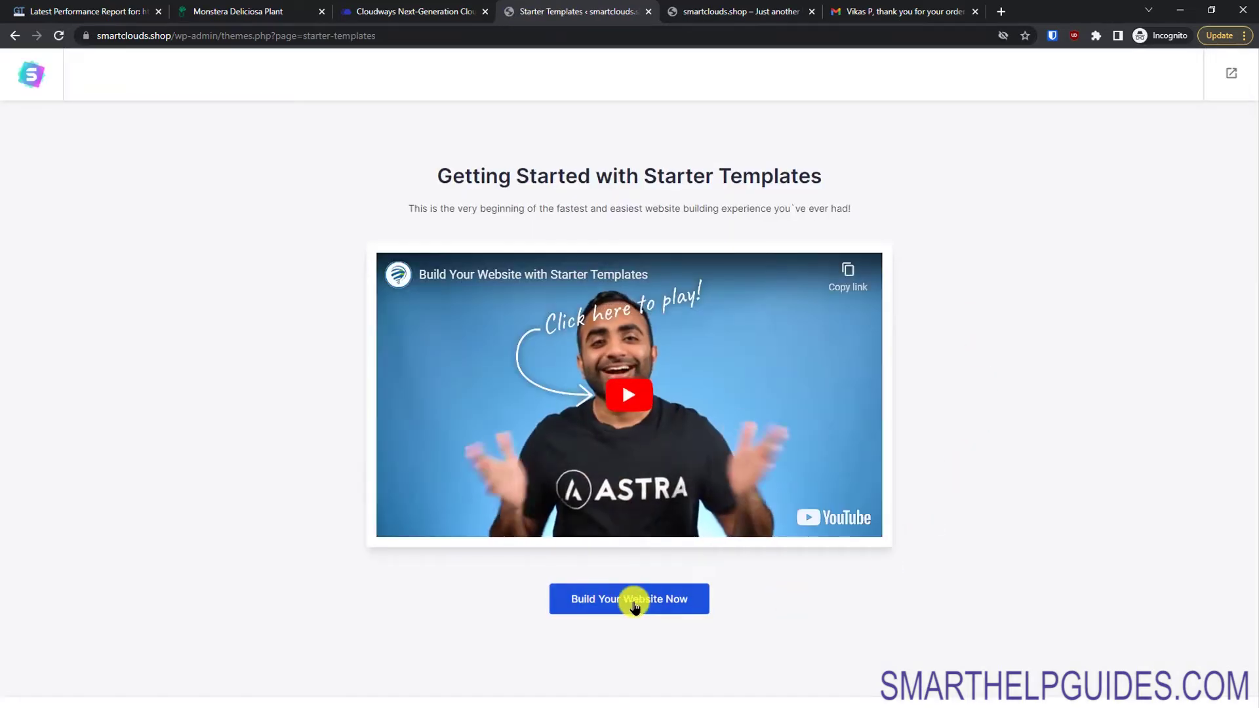
Step: Start Starter Templates with the Block Editor and allow third-party cookies so templates load
{"action": "left_click", "coordinate": [634, 602]}
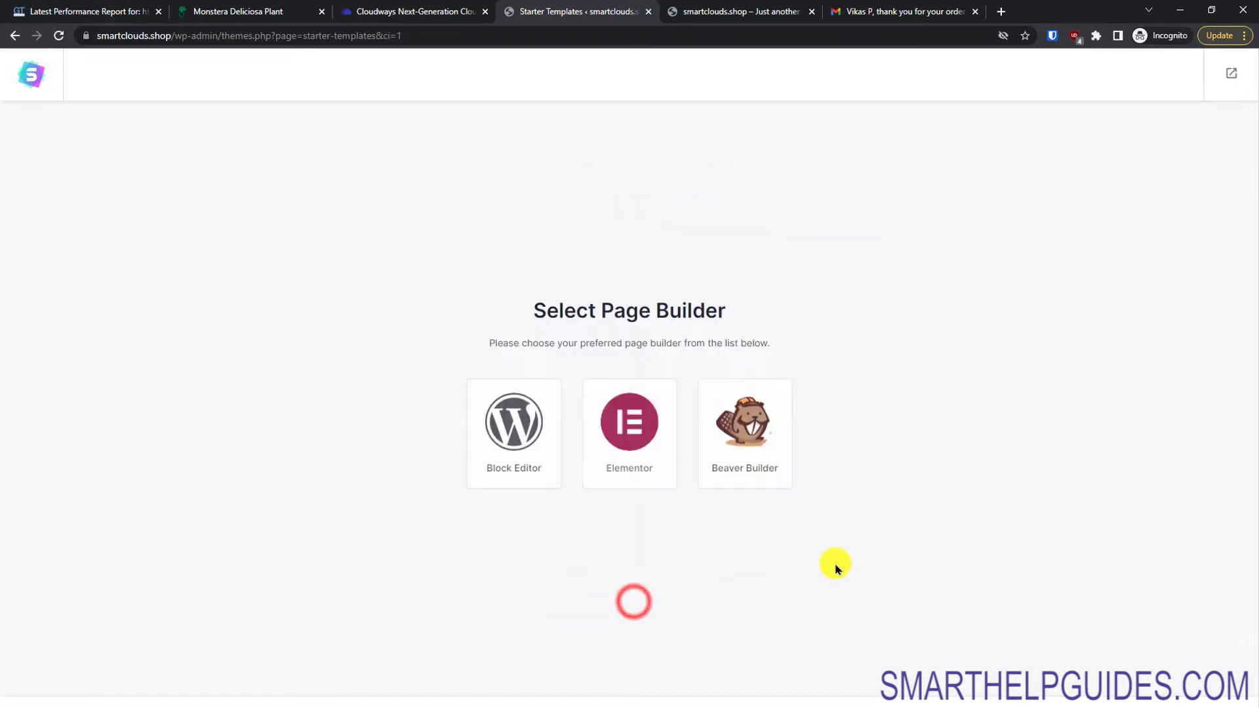
{"action": "left_click", "coordinate": [498, 443]}
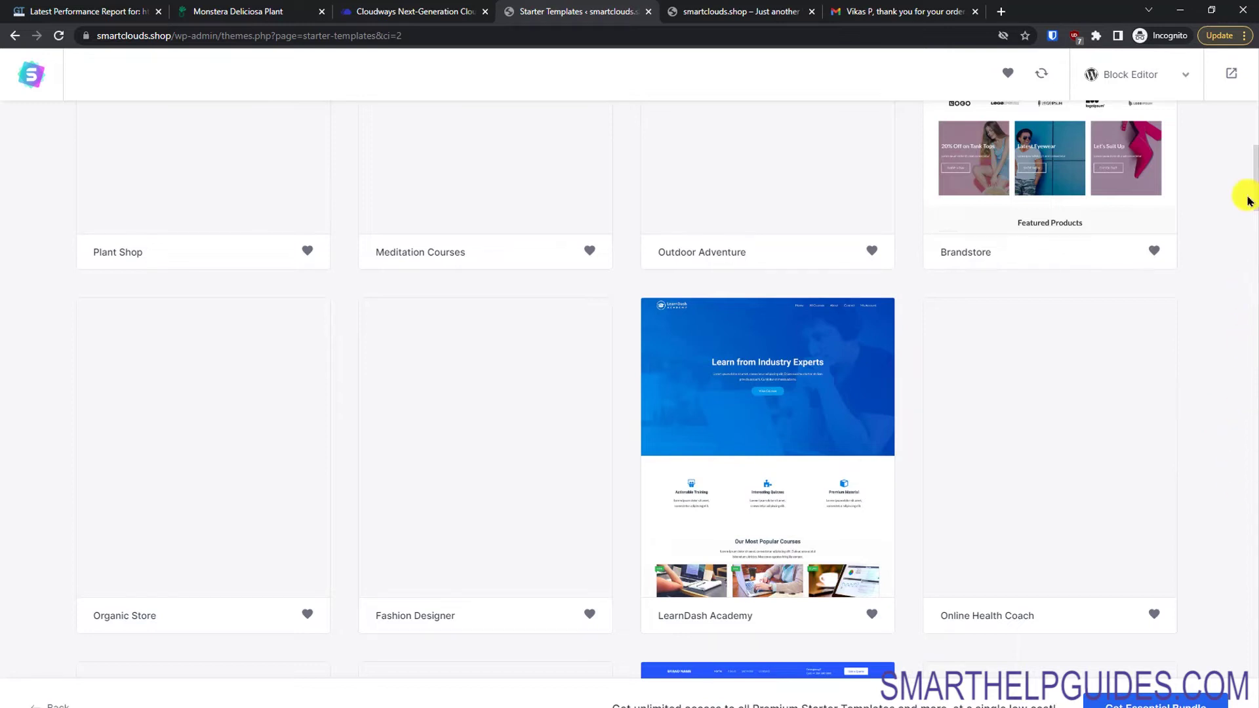
{"action": "left_click_drag", "start_coordinate": [1253, 200], "coordinate": [1237, 146]}
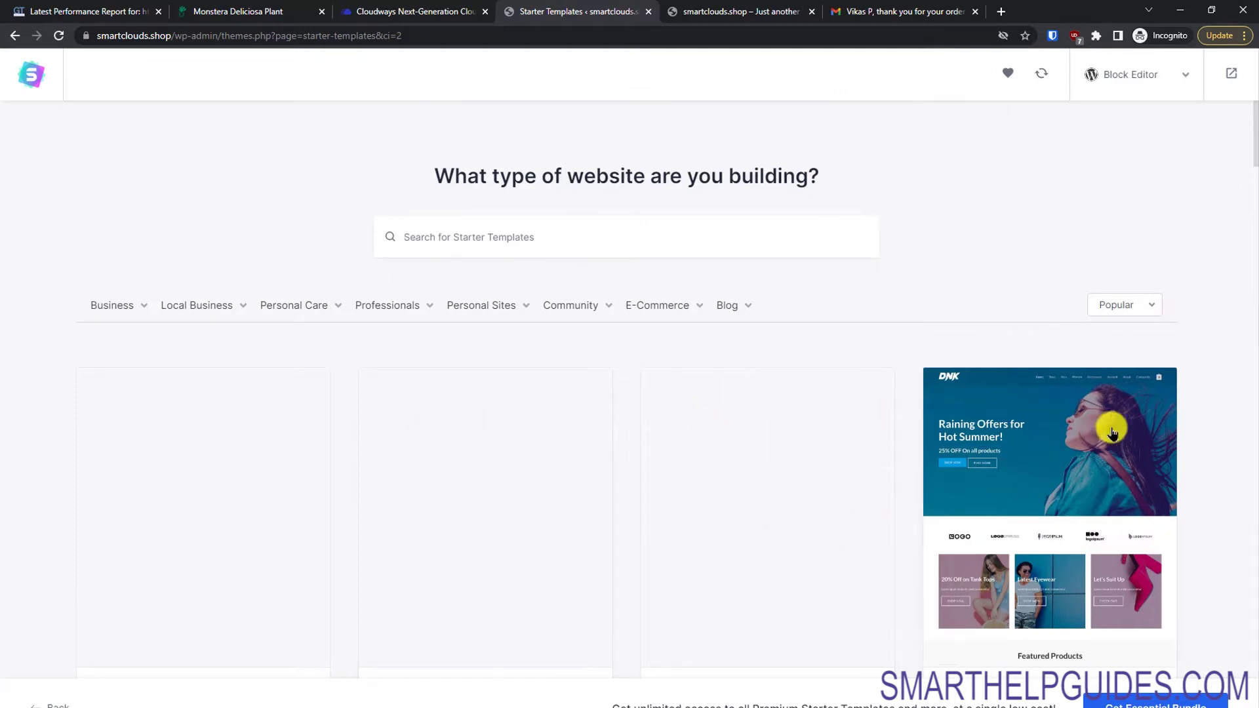
{"action": "left_click", "coordinate": [1003, 35]}
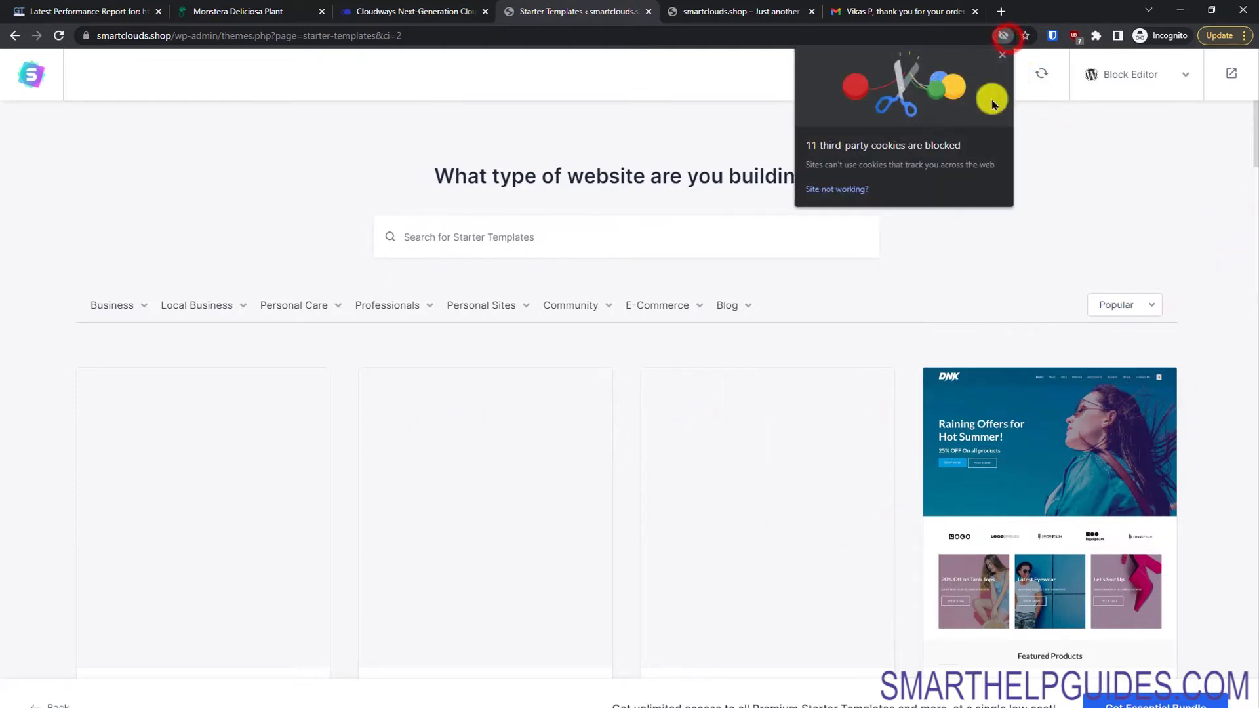
{"action": "left_click", "coordinate": [853, 190]}
{"action": "left_click", "coordinate": [963, 181]}
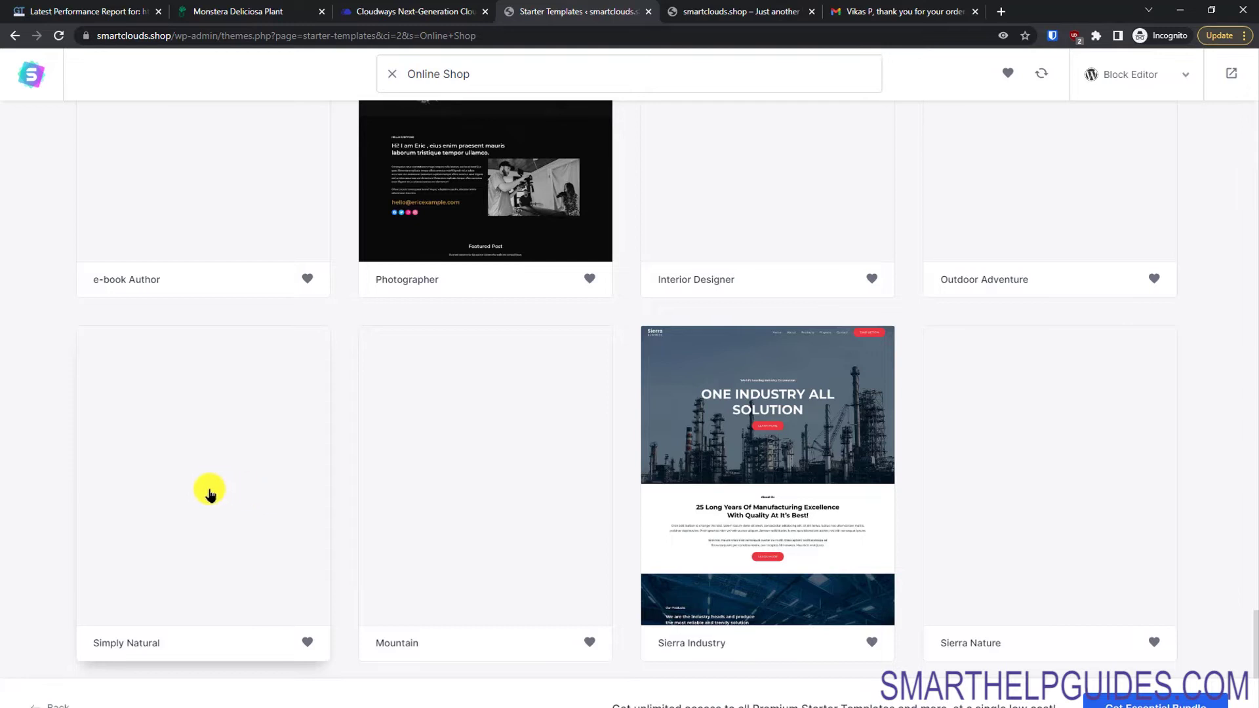
Step: Preview the Simply Natural template, scrolling through it, then return to the Online Shop results
{"action": "left_click", "coordinate": [209, 494]}
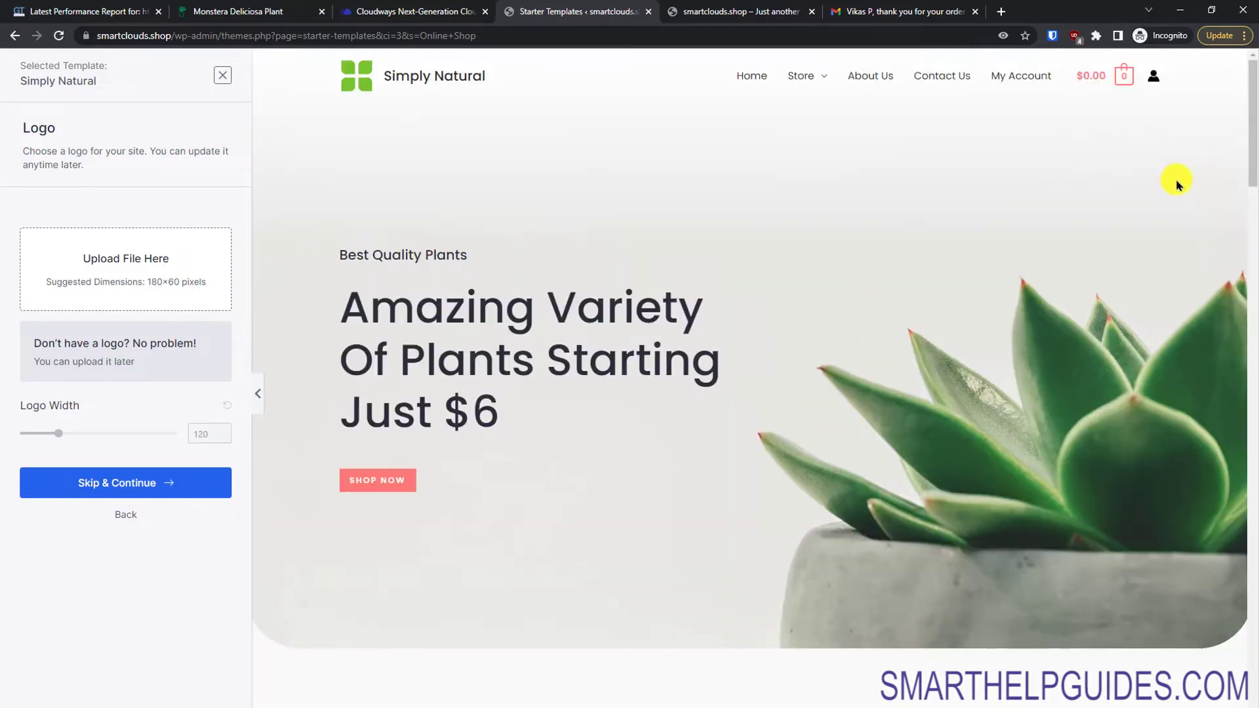
{"action": "left_click_drag", "start_coordinate": [1252, 169], "coordinate": [1239, 441]}
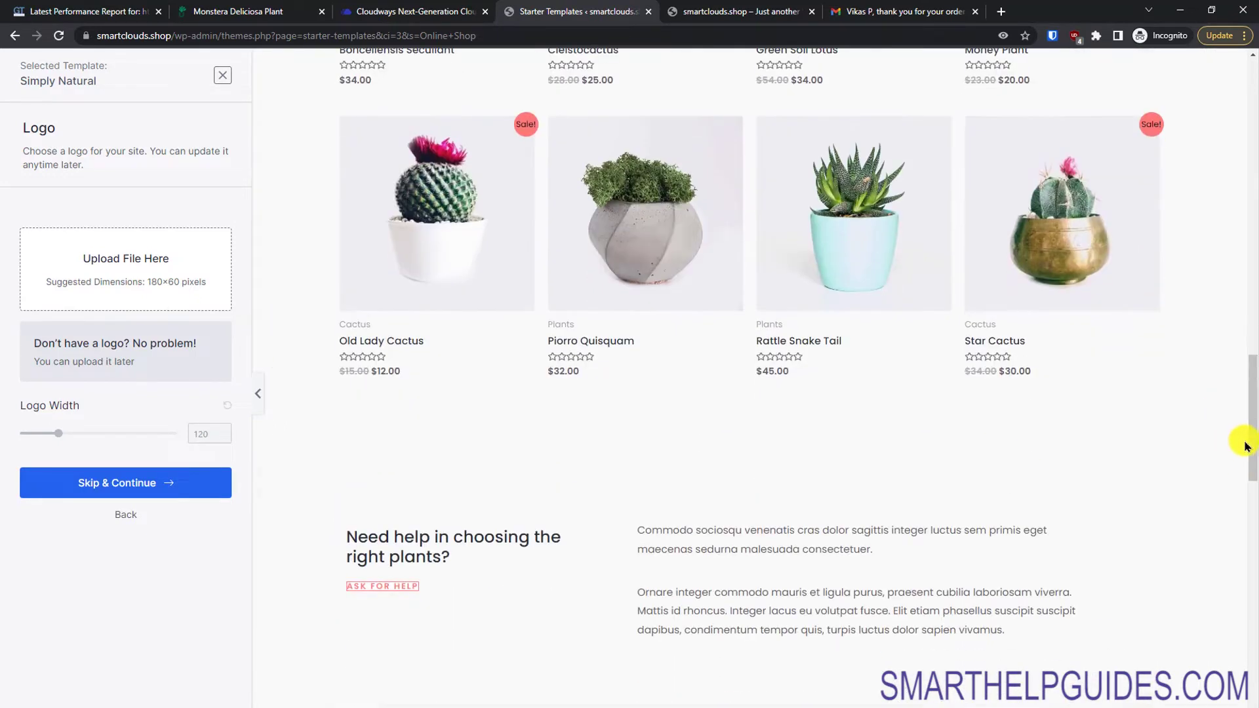
{"action": "left_click_drag", "start_coordinate": [1253, 378], "coordinate": [1252, 623]}
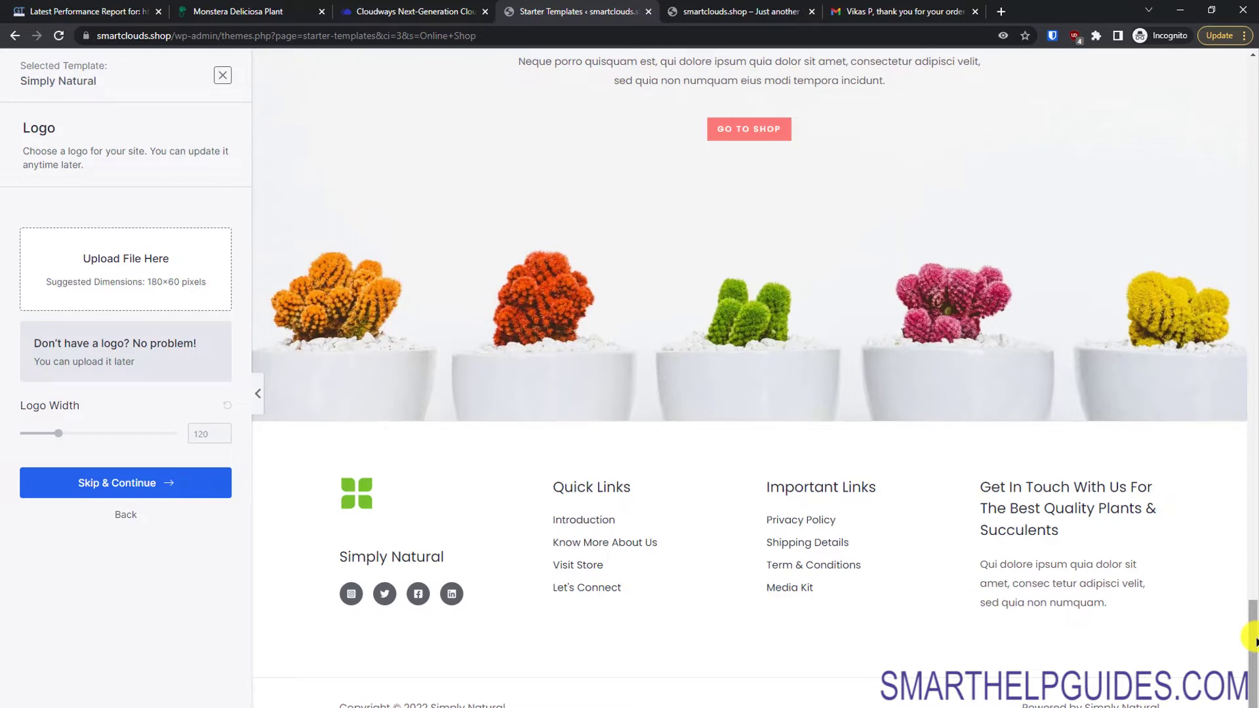
{"action": "left_click_drag", "start_coordinate": [1253, 638], "coordinate": [1250, 483]}
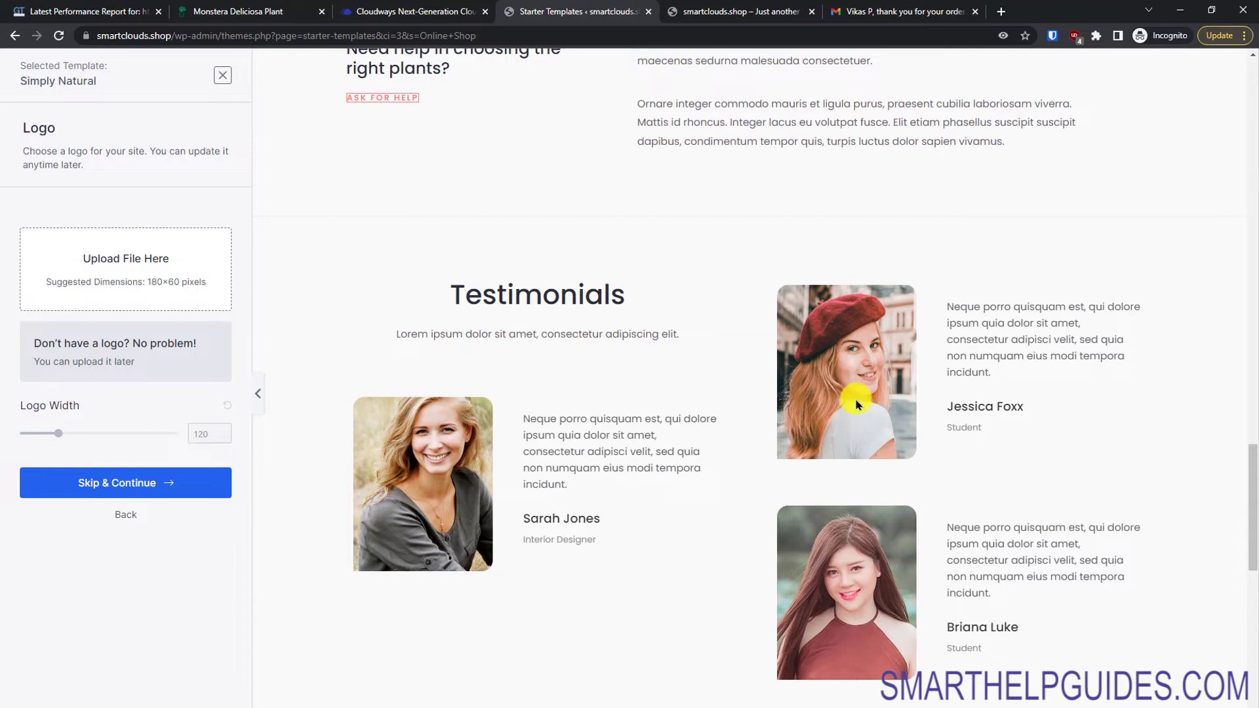
{"action": "left_click_drag", "start_coordinate": [1252, 502], "coordinate": [1210, 118]}
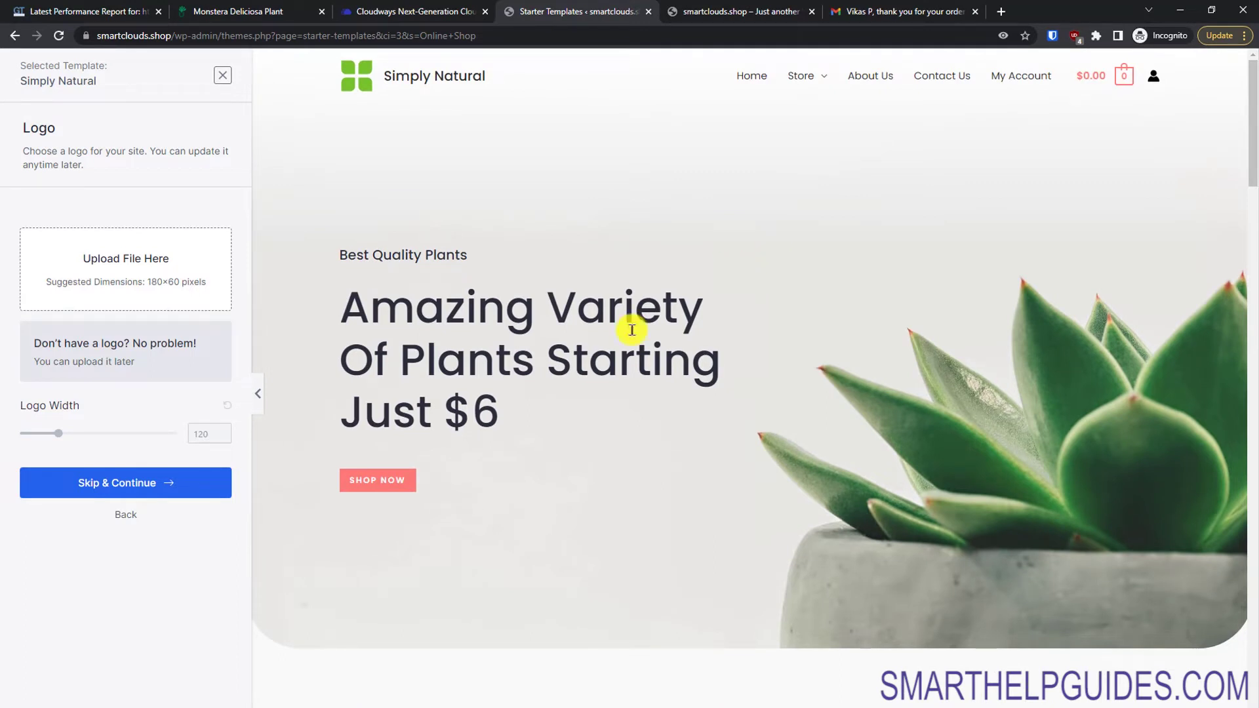
{"action": "left_click", "coordinate": [126, 526]}
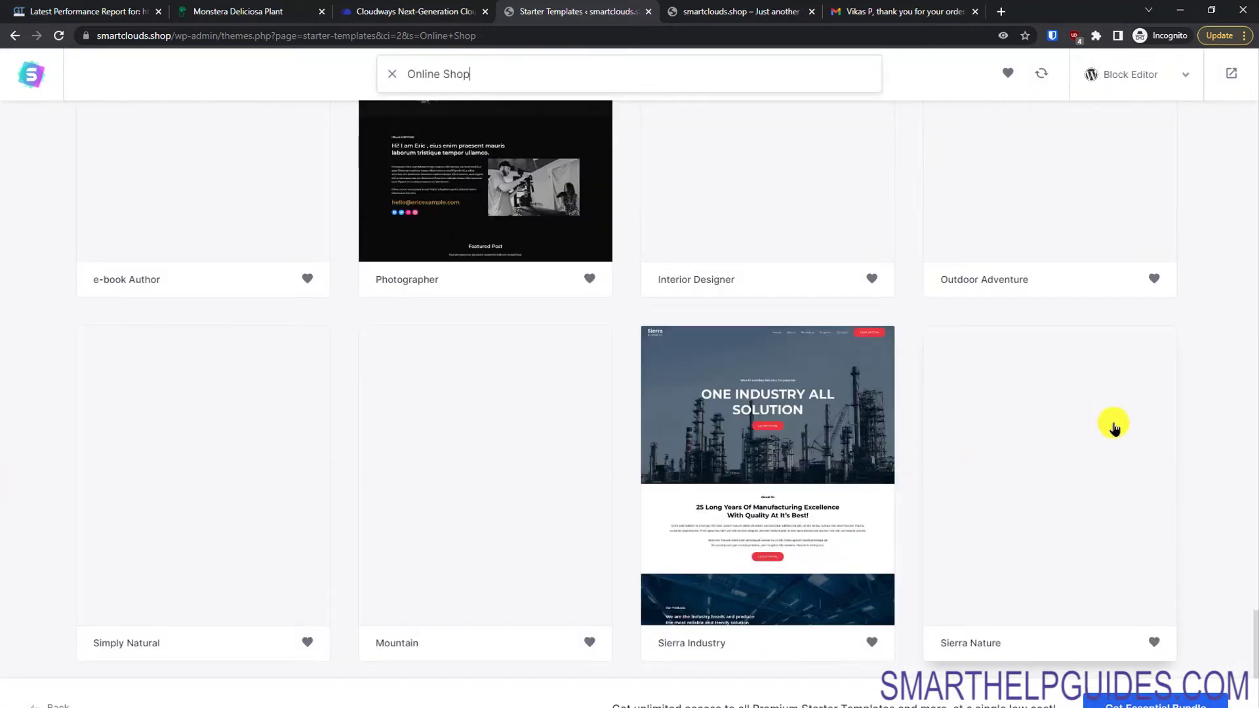
Step: Preview the Brandstore template, then return to the Online Shop template results
{"action": "left_click_drag", "start_coordinate": [1251, 626], "coordinate": [1244, 213]}
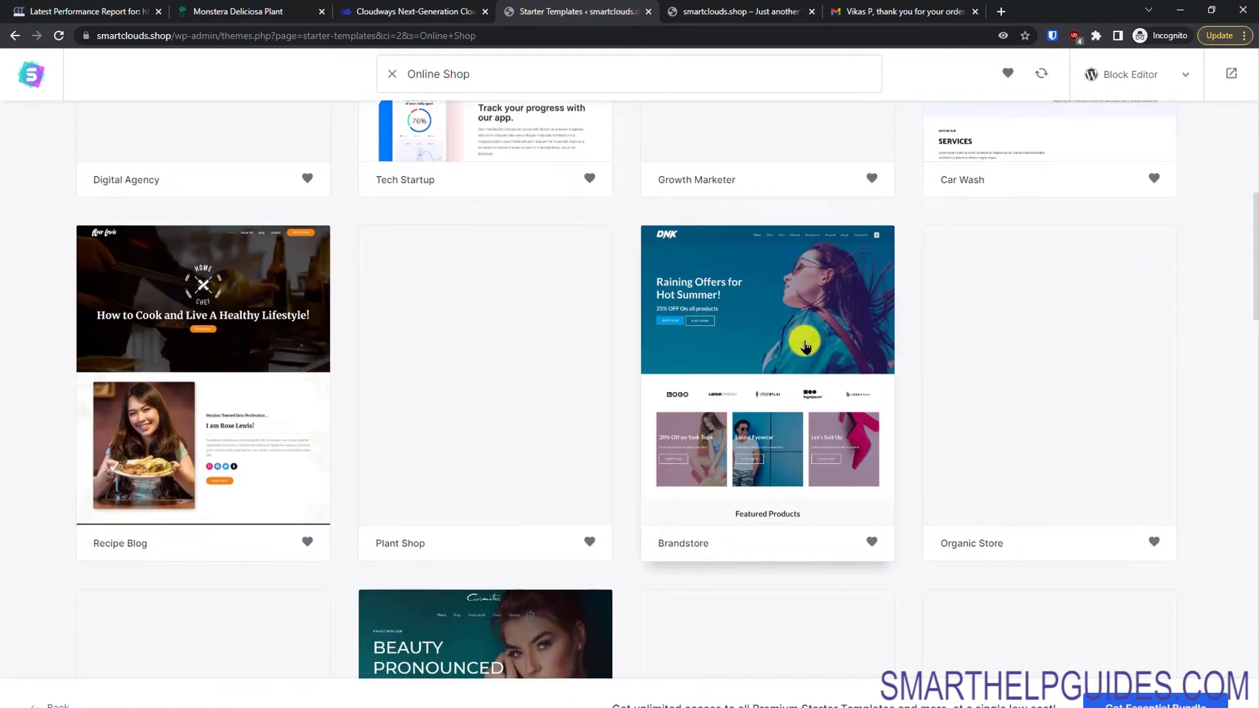
{"action": "left_click", "coordinate": [803, 335]}
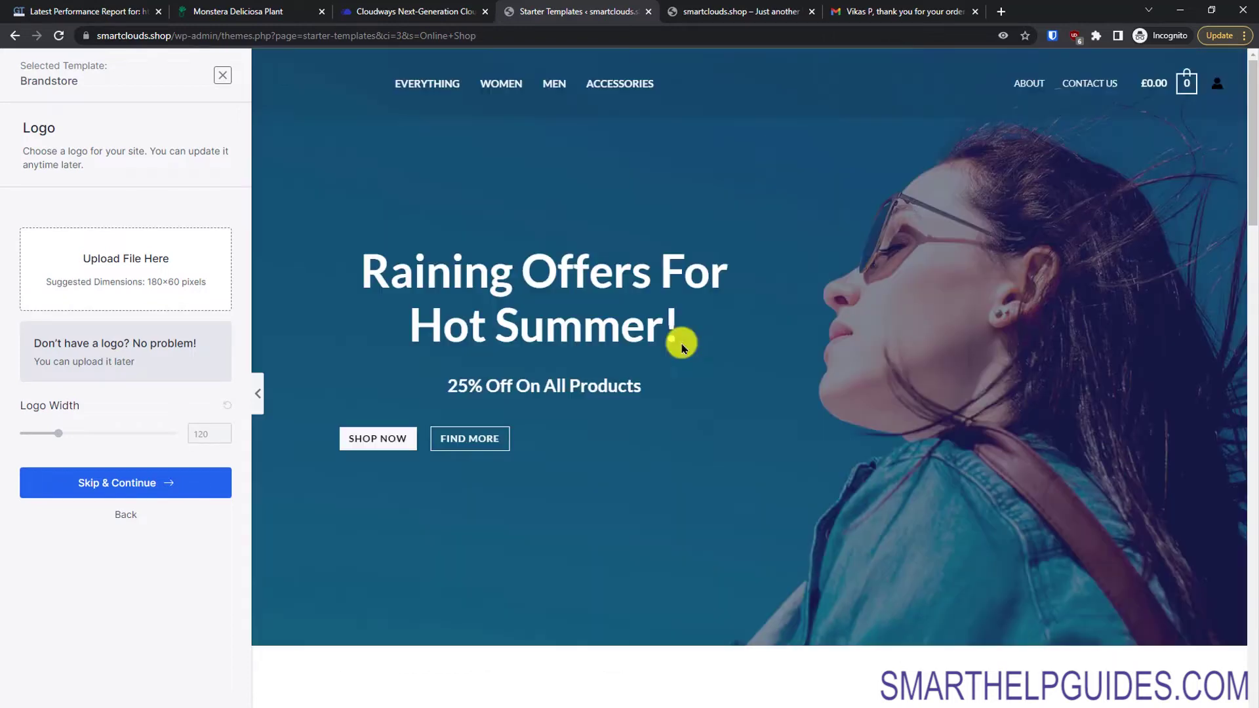
{"action": "left_click_drag", "start_coordinate": [1248, 153], "coordinate": [1254, 195]}
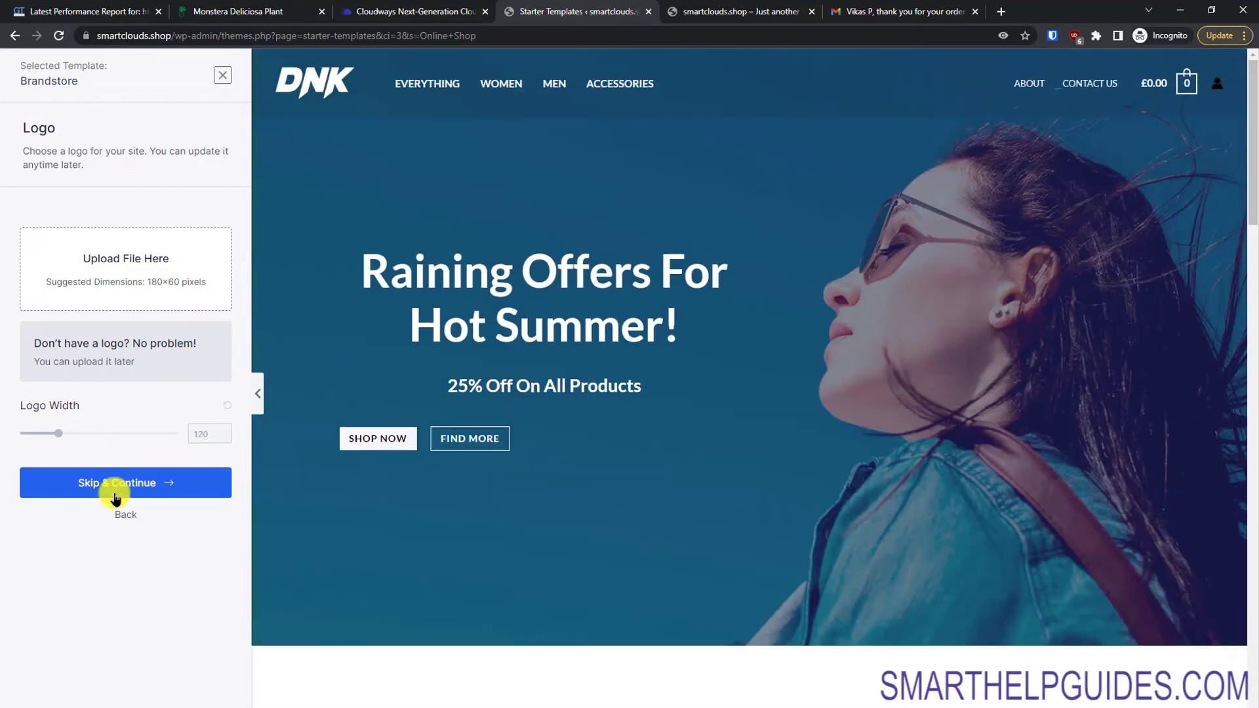
{"action": "left_click", "coordinate": [127, 515]}
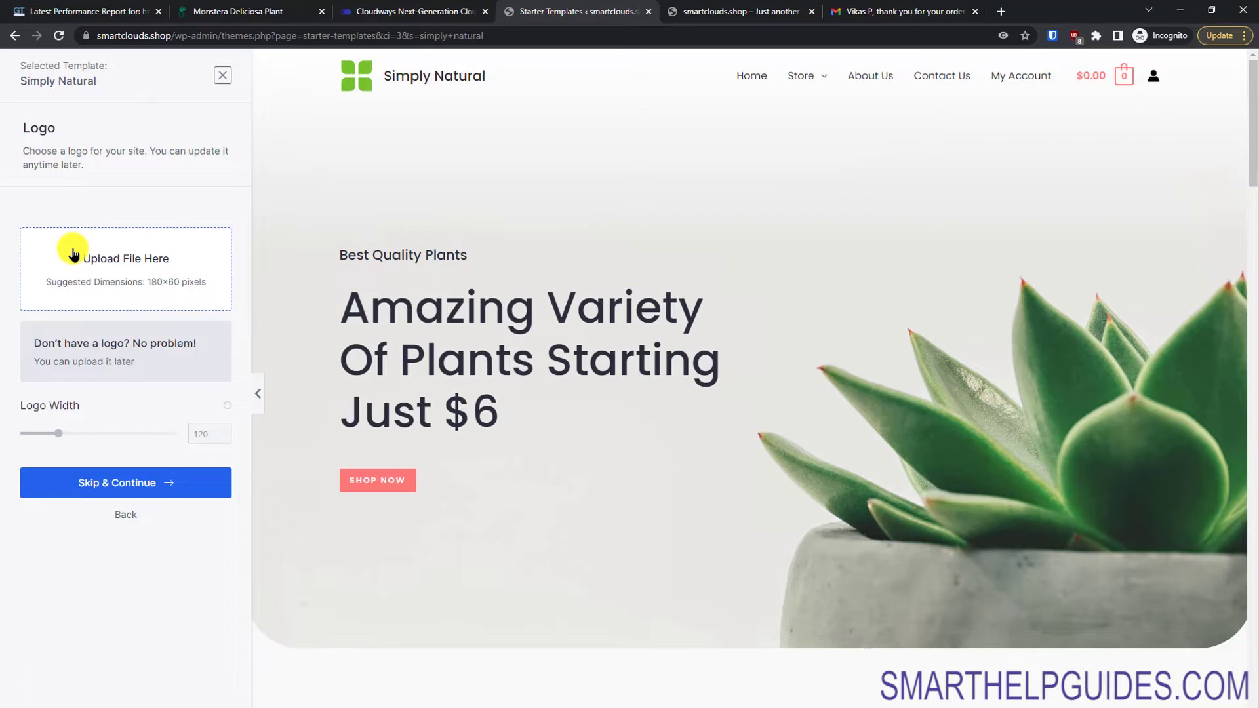
Step: Skip the logo, keep the default colours and fonts, and opt out of sharing non-sensitive data
{"action": "left_click", "coordinate": [139, 480]}
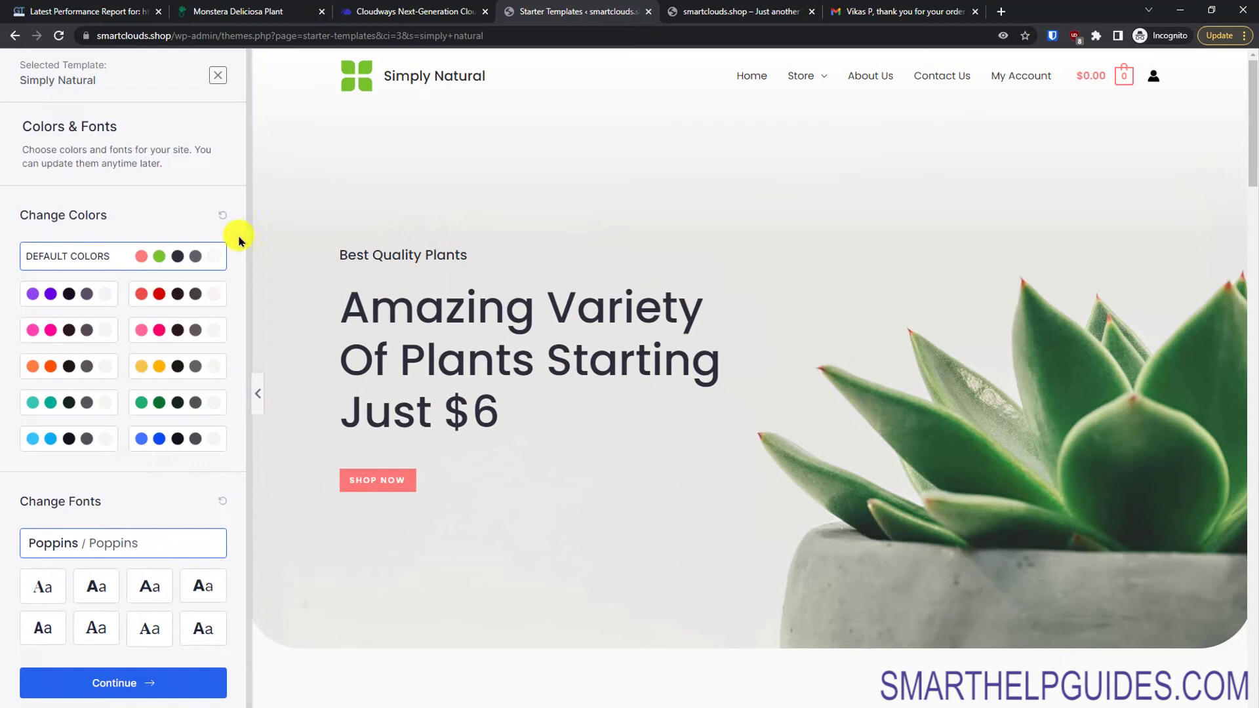
{"action": "scroll", "coordinate": [249, 252], "scroll_direction": "down", "scroll_amount": 1}
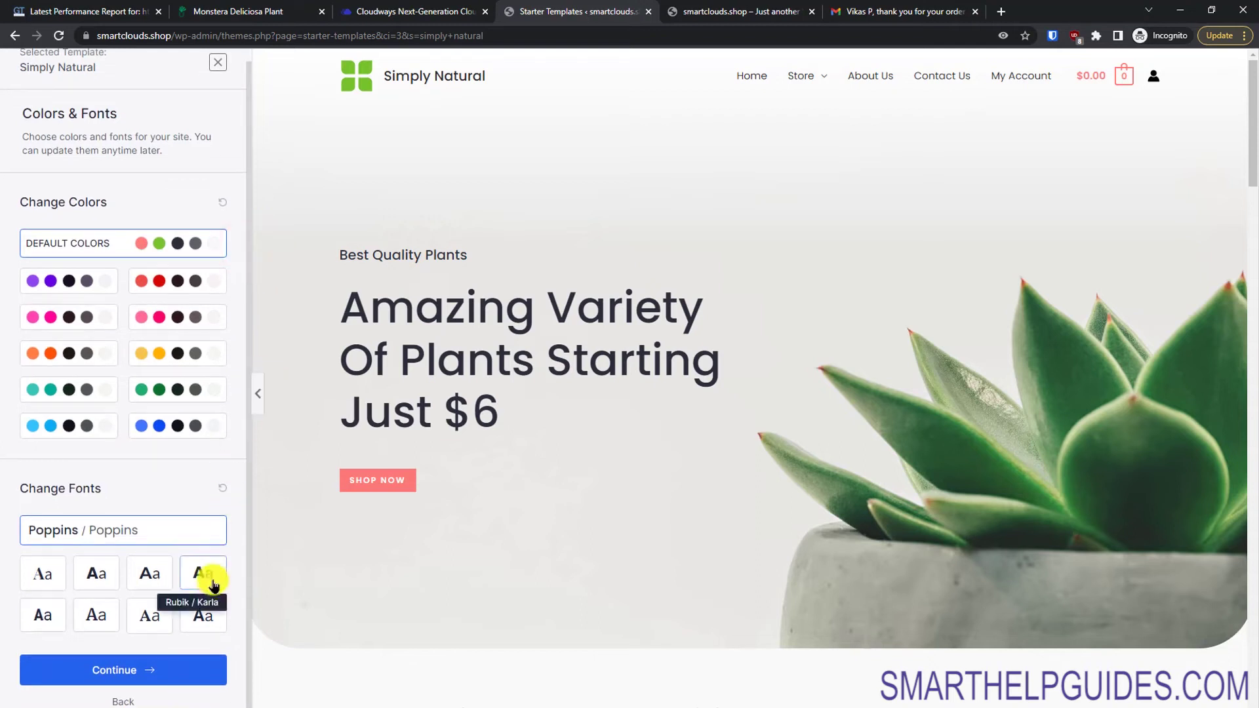
{"action": "left_click", "coordinate": [129, 669]}
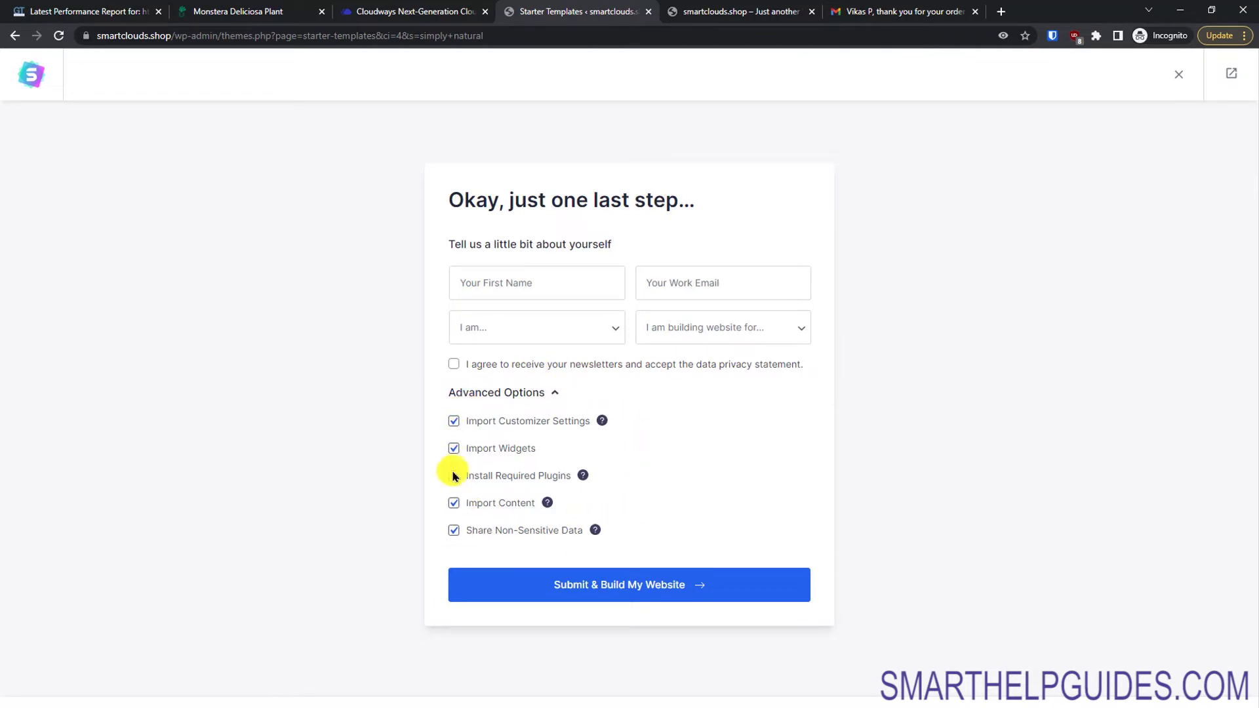
{"action": "left_click", "coordinate": [453, 531]}
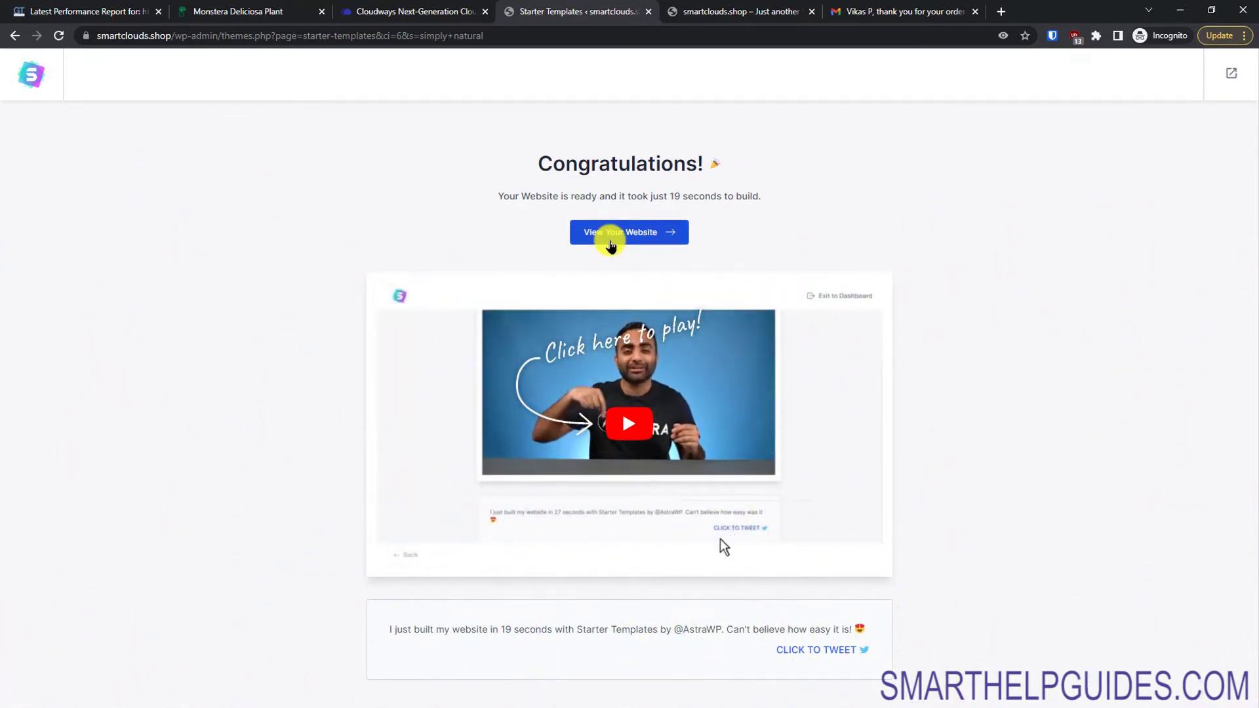
Step: View the new Simply Natural plant store homepage, then go back to the Starter Templates summary
{"action": "left_click", "coordinate": [610, 242]}
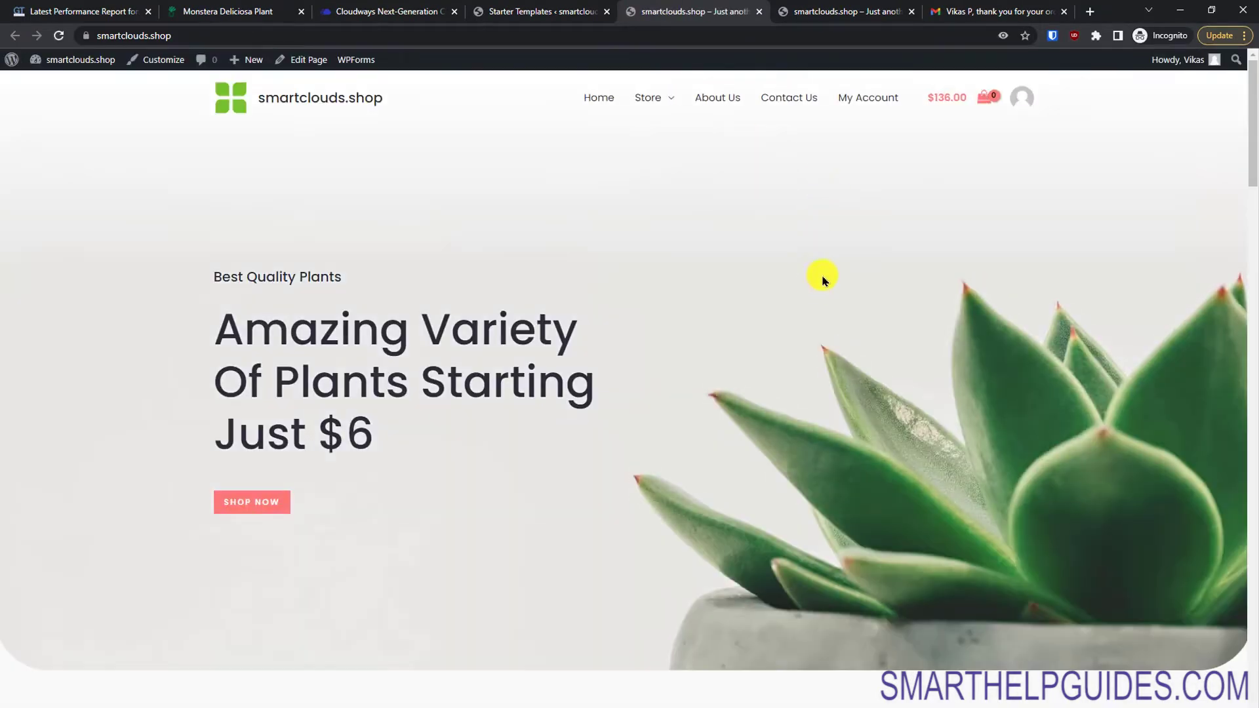
{"action": "left_click", "coordinate": [837, 11]}
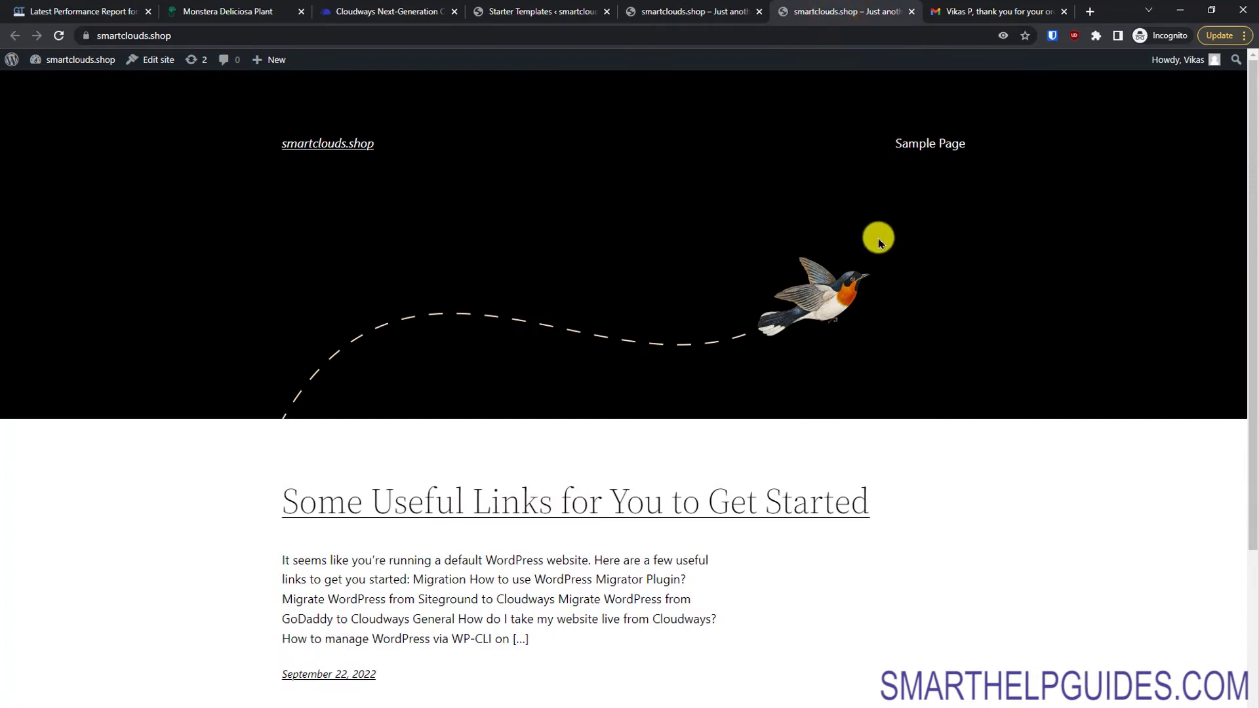
{"action": "left_click", "coordinate": [666, 7]}
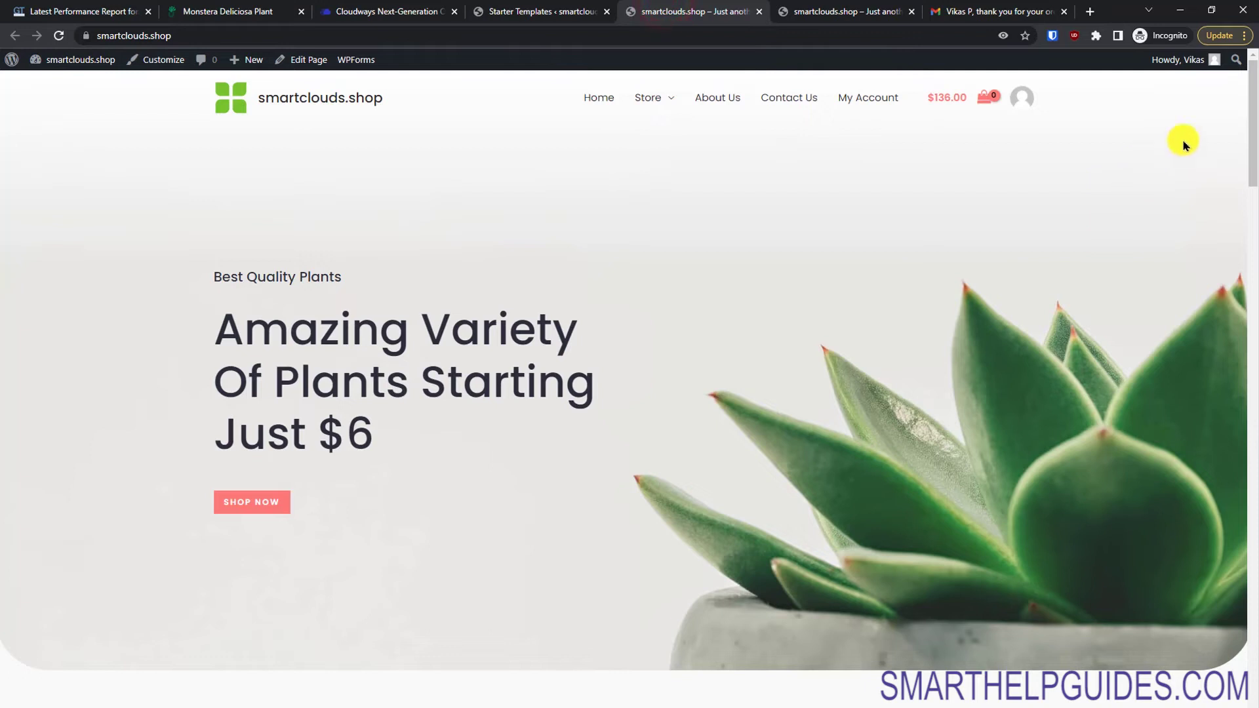
{"action": "scroll", "coordinate": [1248, 168], "scroll_direction": "down", "scroll_amount": 15}
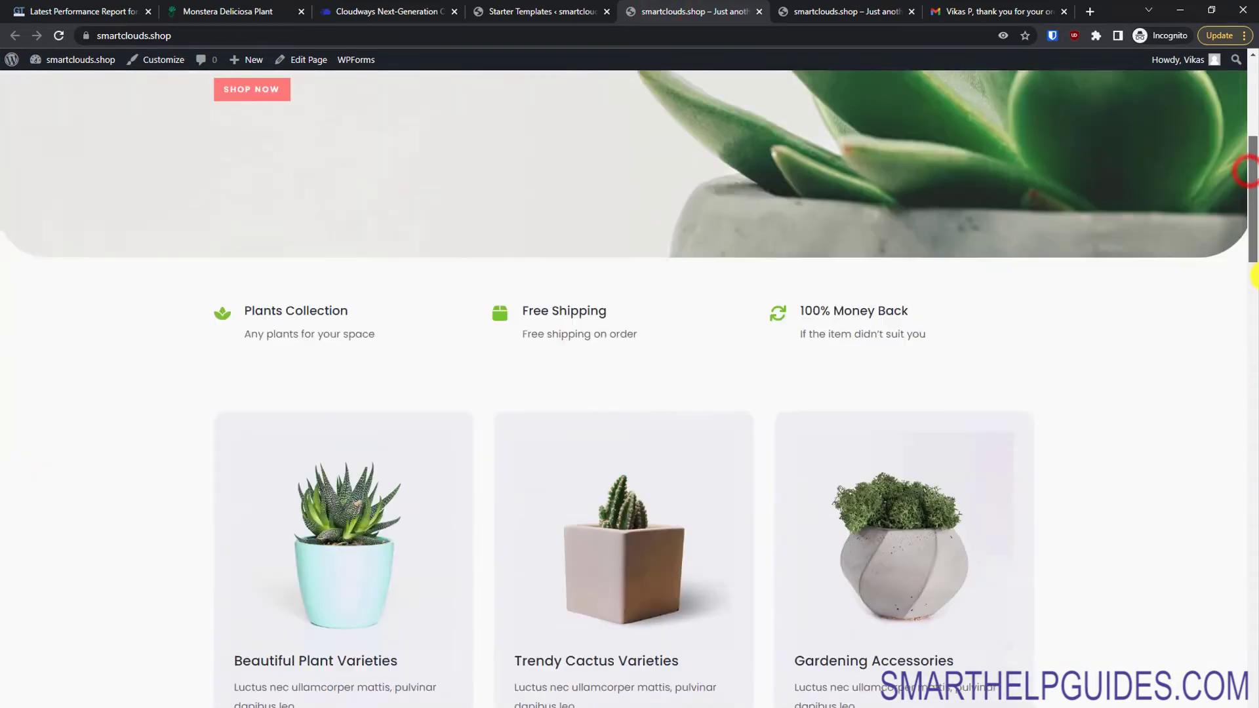
{"action": "scroll", "coordinate": [1245, 577], "scroll_direction": "down", "scroll_amount": 8}
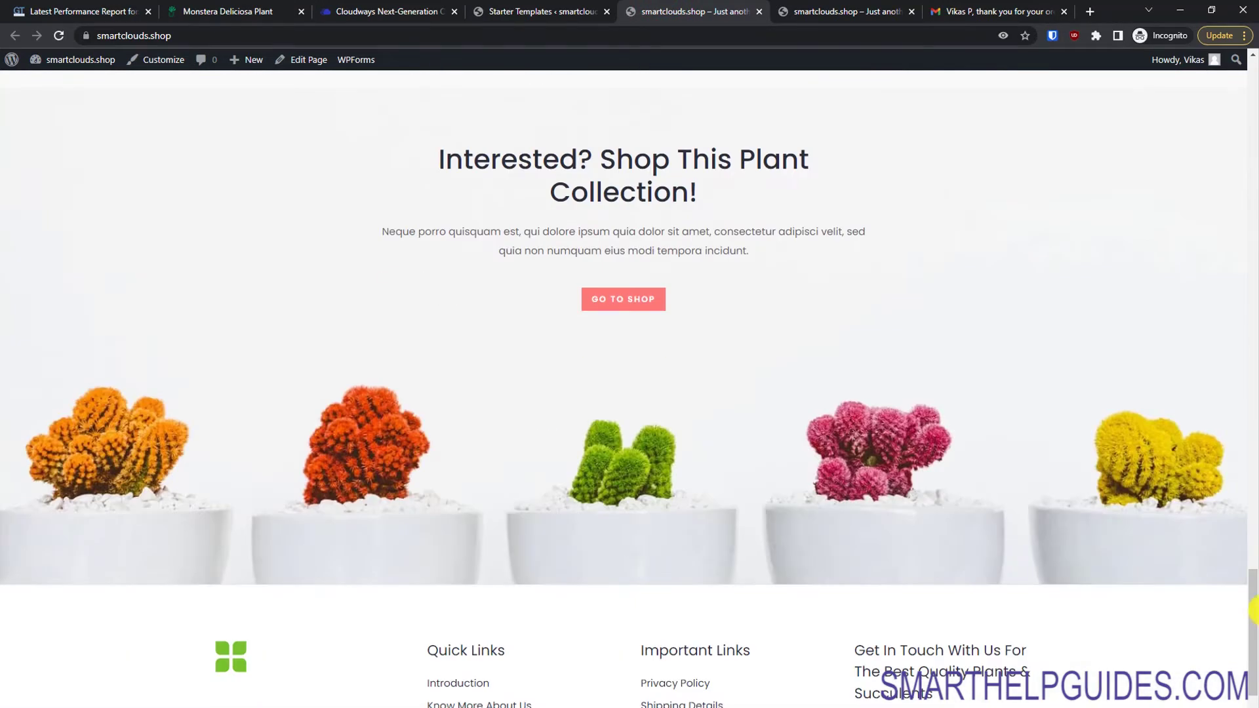
{"action": "left_click_drag", "start_coordinate": [1245, 575], "coordinate": [1180, 99]}
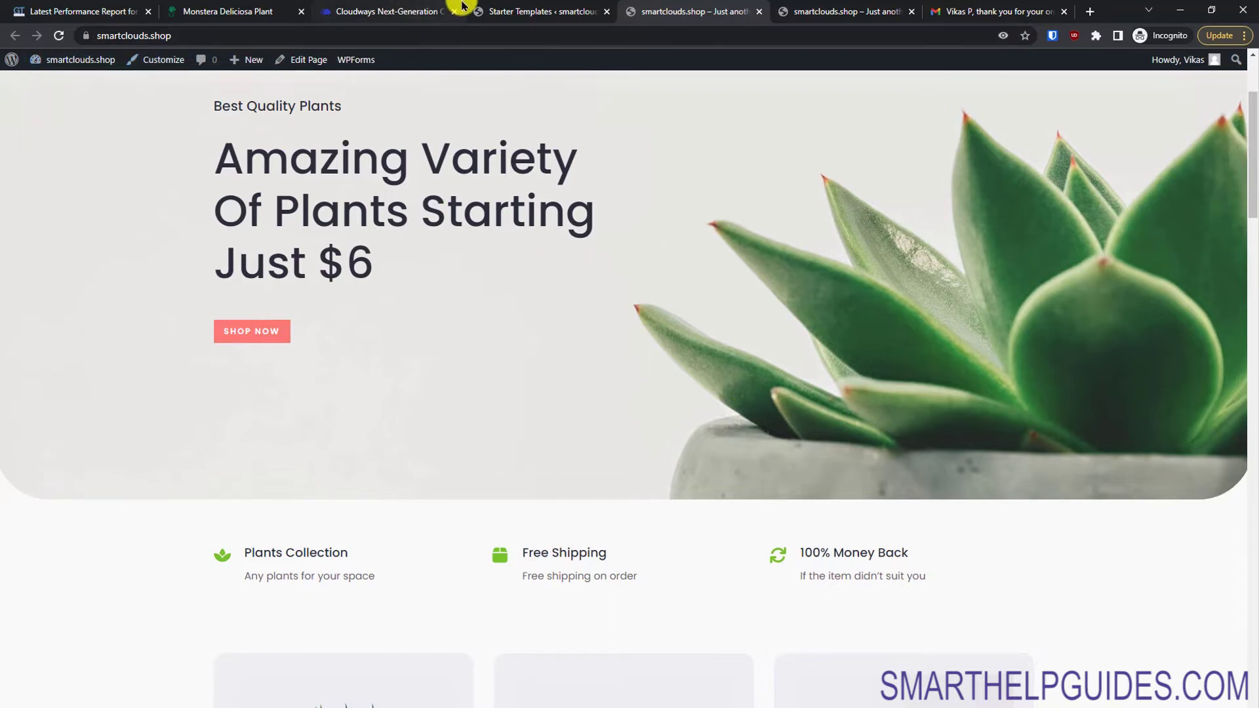
{"action": "left_click", "coordinate": [573, 8]}
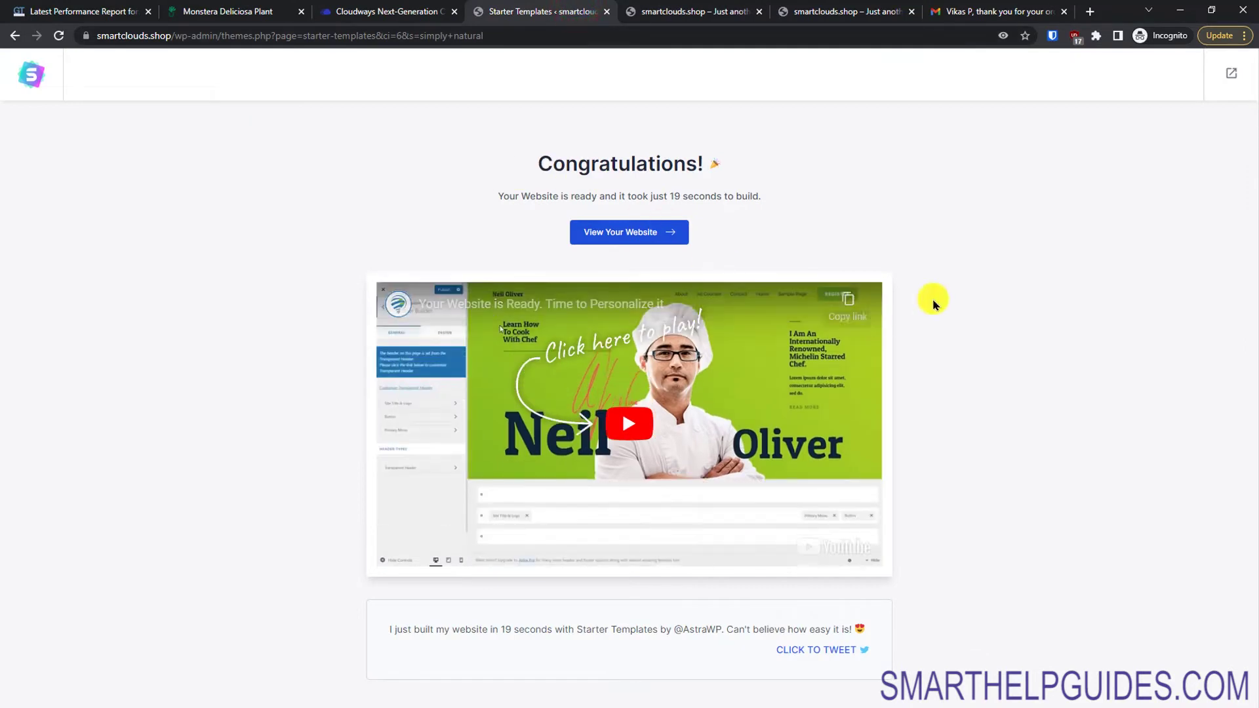
Step: Exit the setup to the admin dashboard and open Visit Store in a new tab
{"action": "left_click", "coordinate": [1227, 77]}
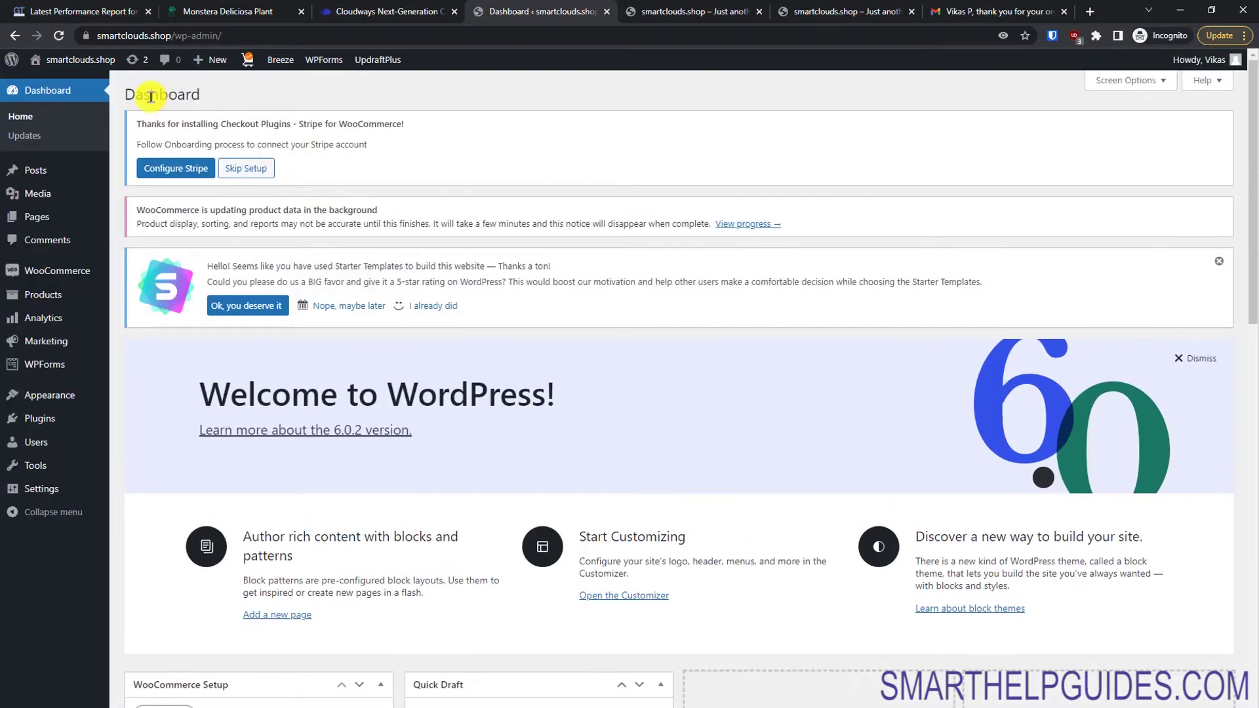
{"action": "mouse_move", "coordinate": [77, 59]}
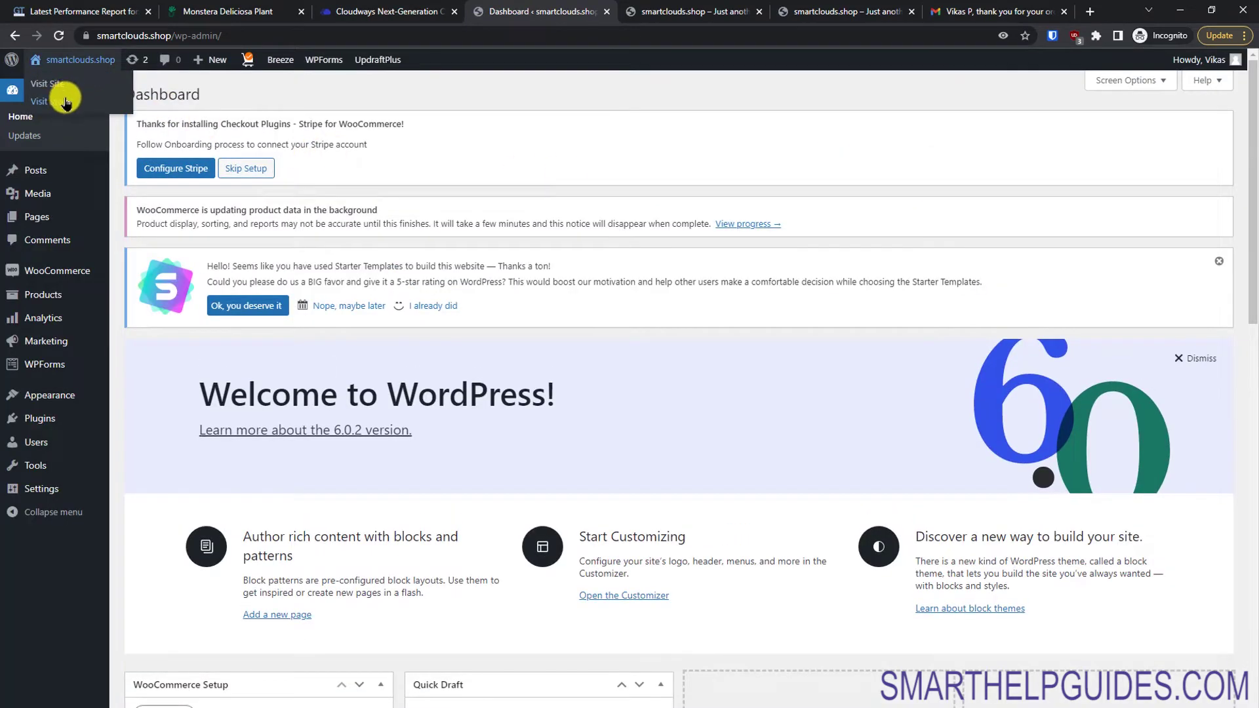
{"action": "right_click", "coordinate": [71, 101]}
{"action": "left_click", "coordinate": [105, 110]}
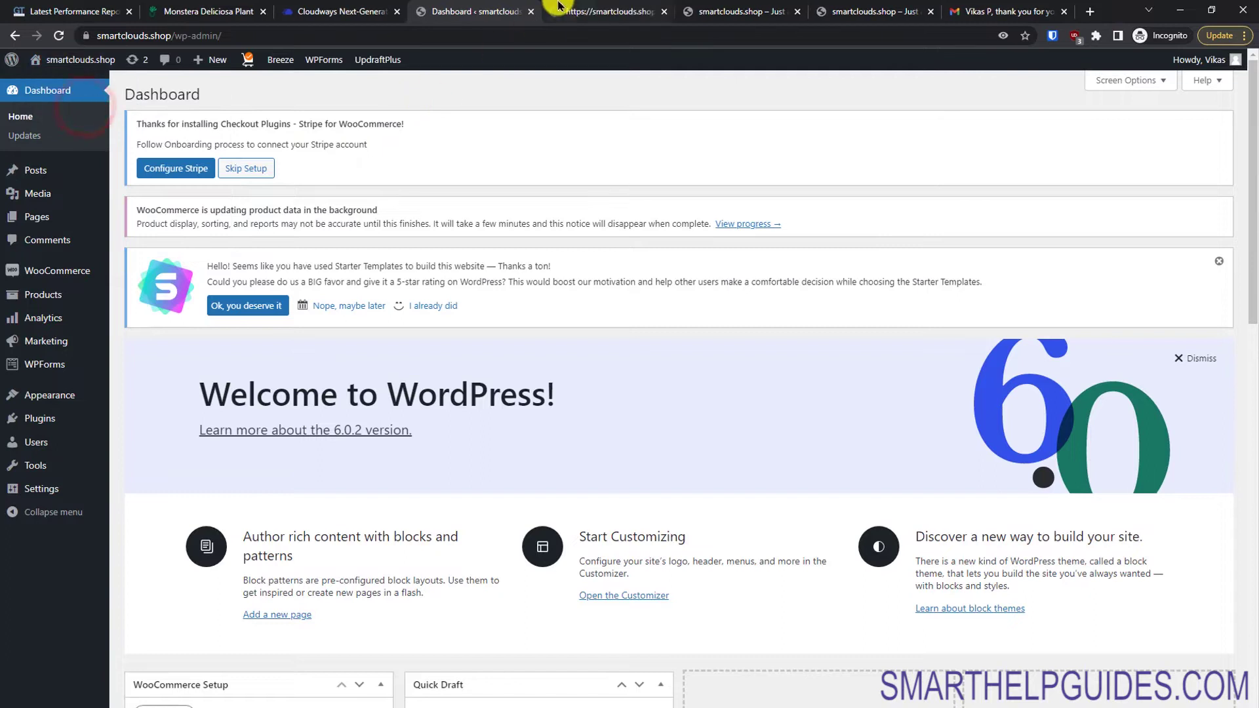
{"action": "left_click", "coordinate": [589, 14]}
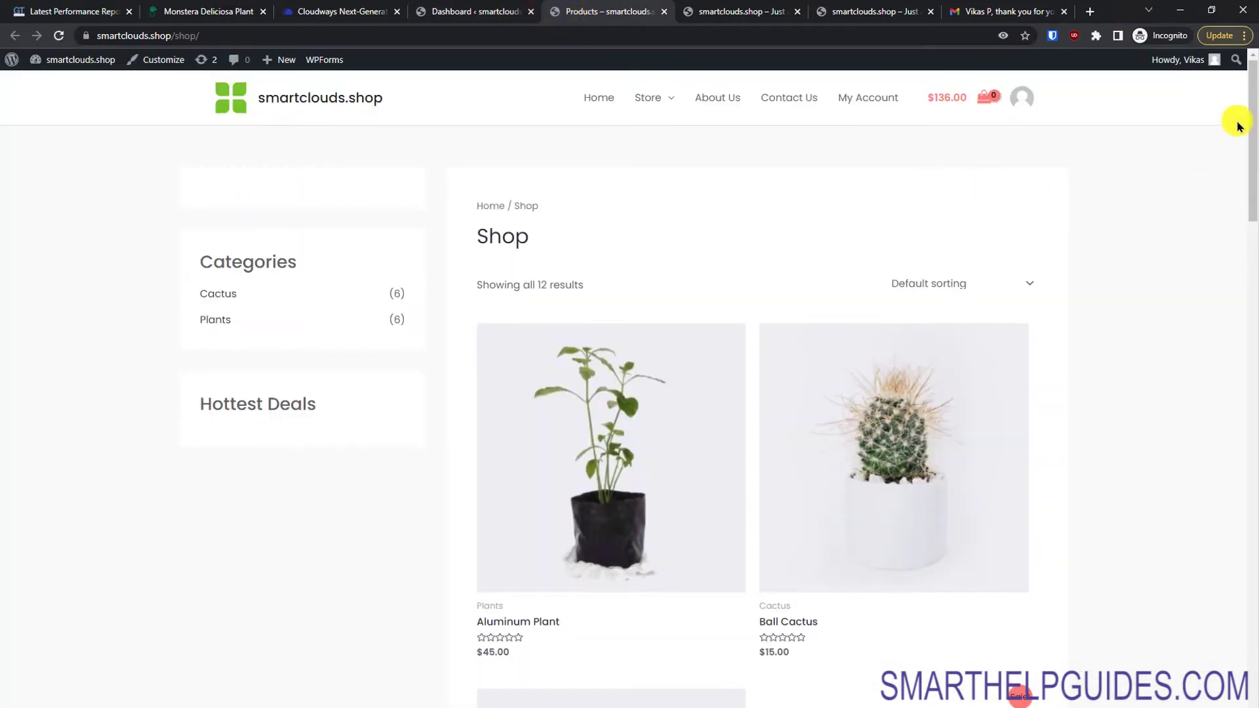
Step: Add Boncellensis Secullant ($34.00) to the cart, review the cart, and return to the dashboard tab
{"action": "scroll", "coordinate": [1250, 144], "scroll_direction": "down", "scroll_amount": 10}
{"action": "scroll", "coordinate": [1245, 137], "scroll_direction": "up", "scroll_amount": 5}
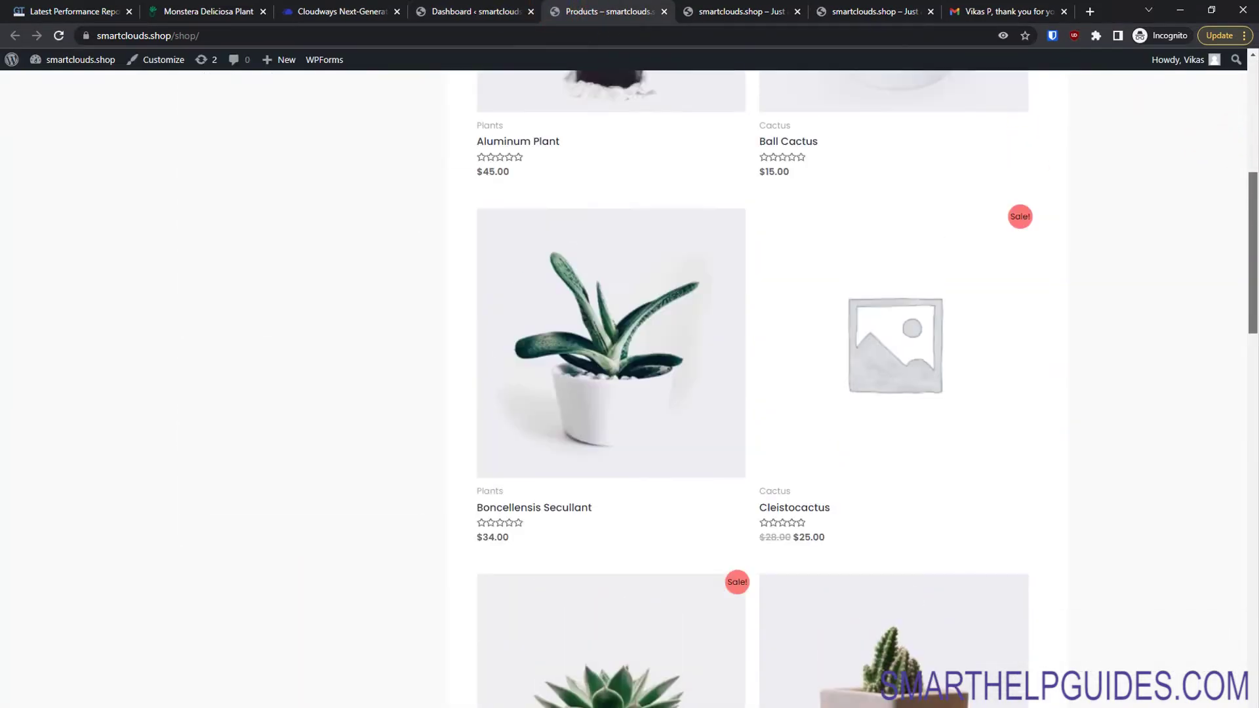
{"action": "left_click", "coordinate": [638, 303]}
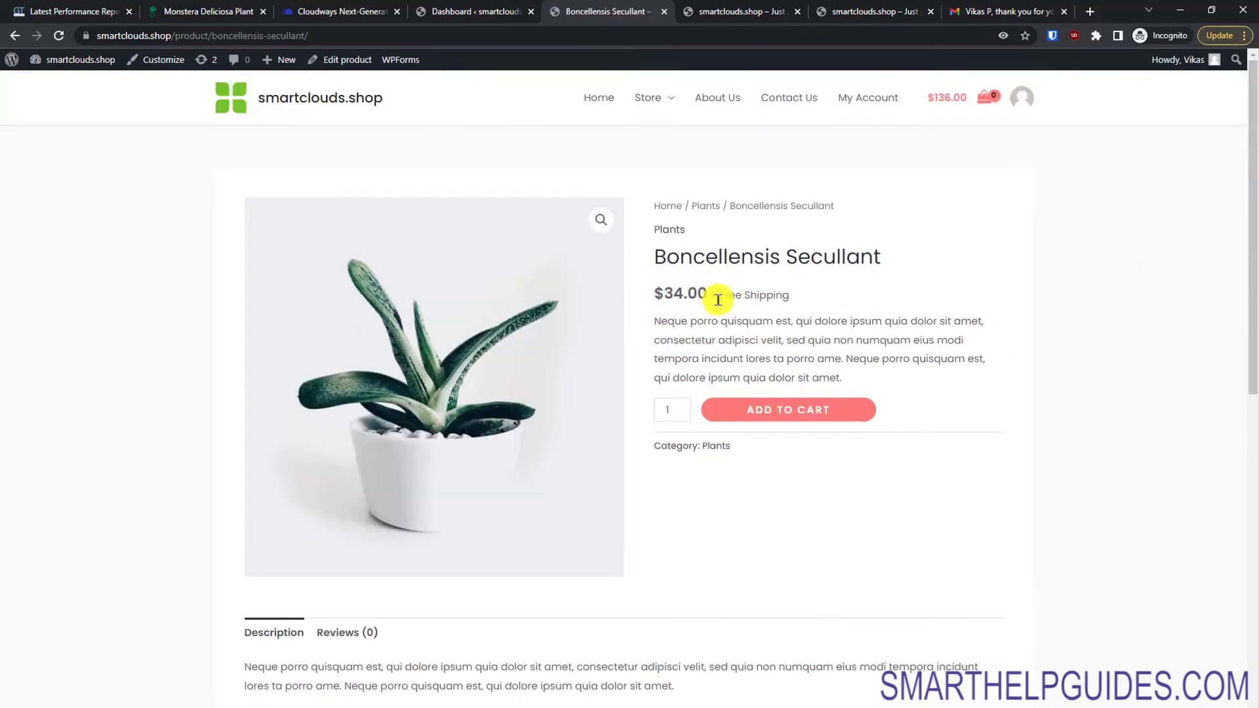
{"action": "left_click", "coordinate": [801, 418]}
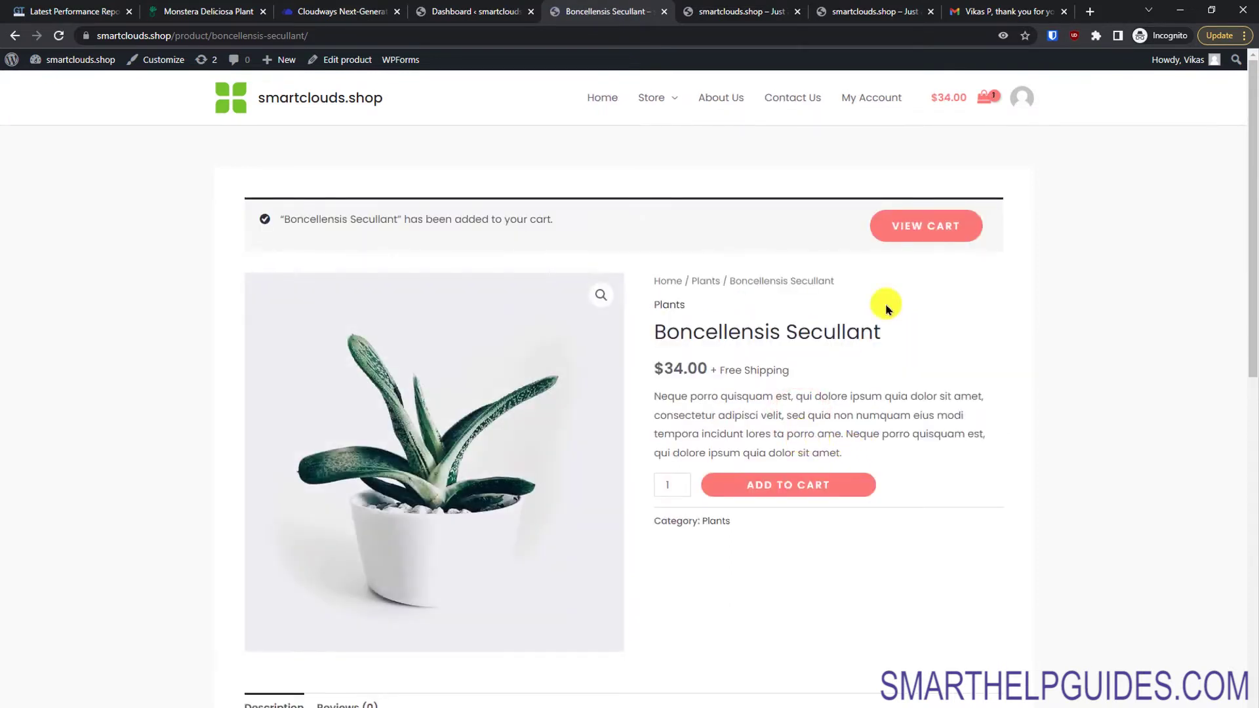
{"action": "left_click", "coordinate": [923, 228]}
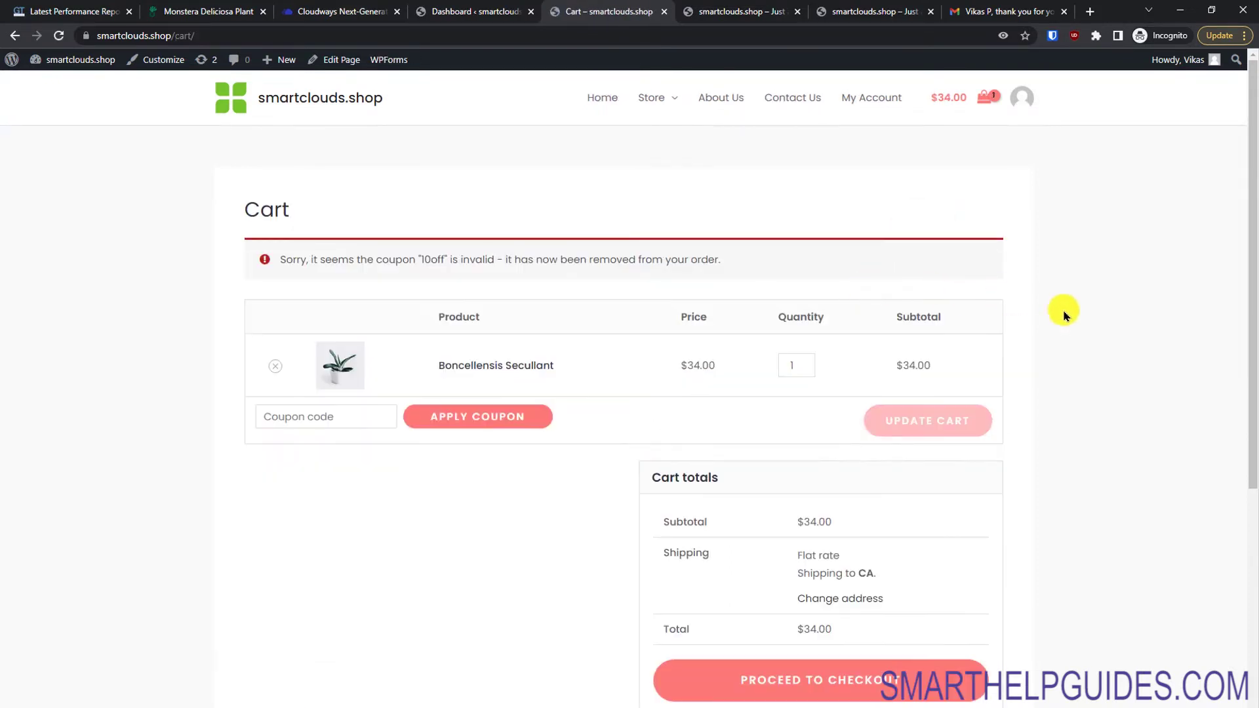
{"action": "left_click_drag", "start_coordinate": [1250, 266], "coordinate": [1213, 160]}
{"action": "left_click", "coordinate": [509, 6]}
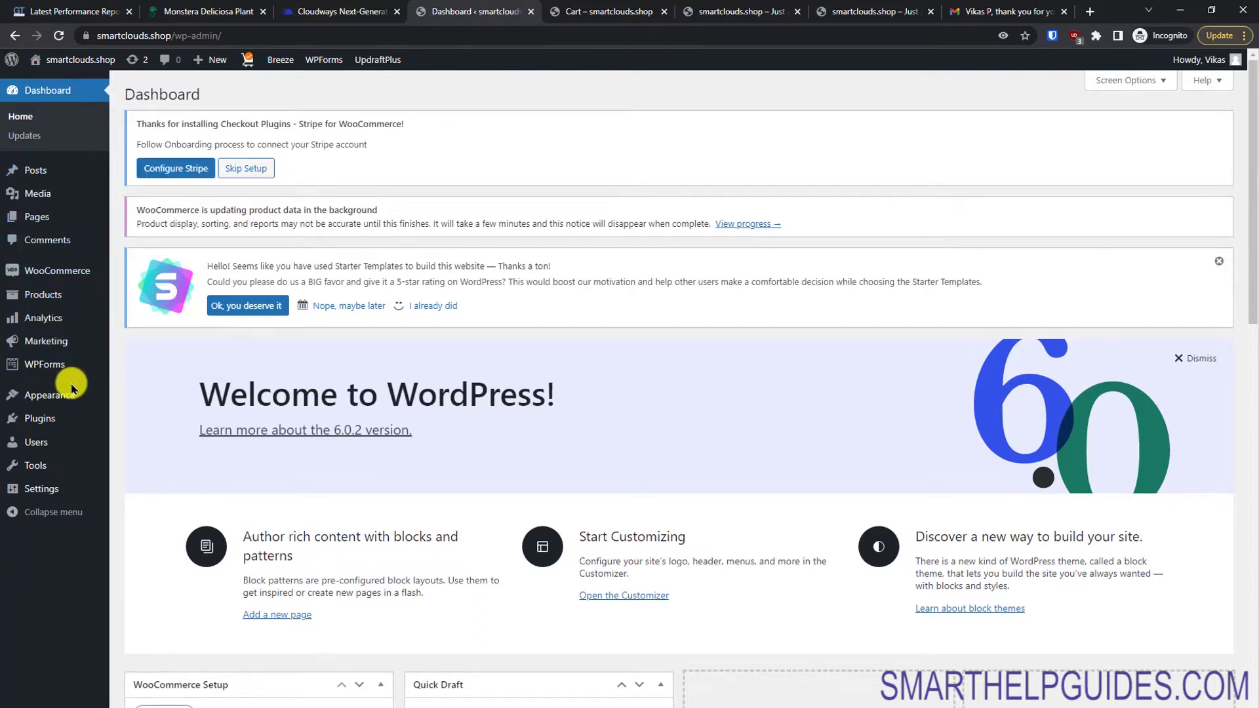
Step: Look over the site's 10 pages in All Pages and start a new blank page
{"action": "mouse_move", "coordinate": [105, 396]}
{"action": "mouse_move", "coordinate": [112, 486]}
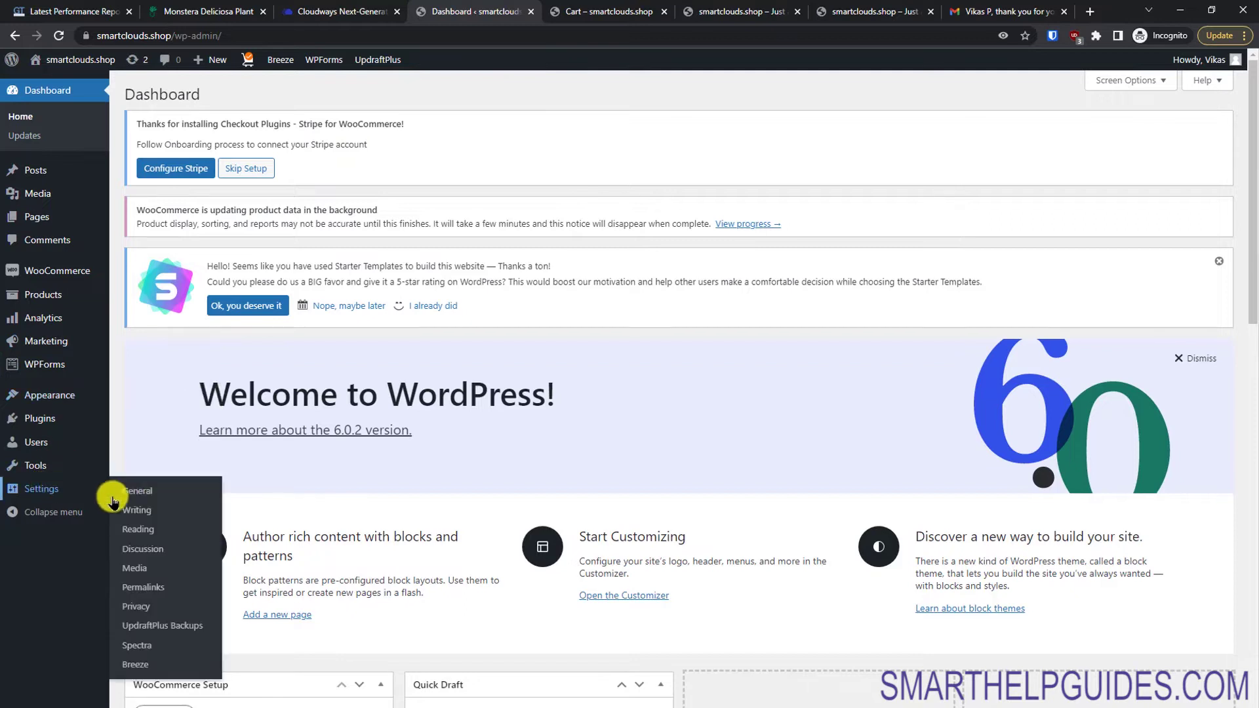
{"action": "mouse_move", "coordinate": [49, 213]}
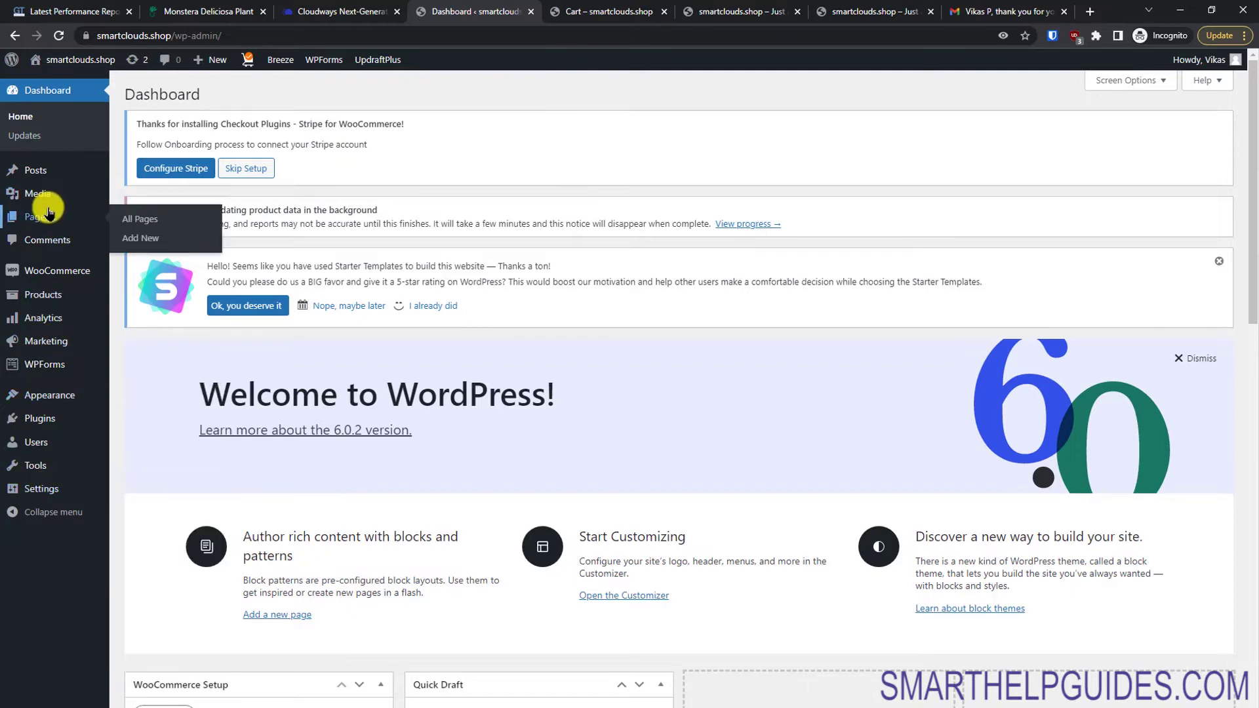
{"action": "left_click", "coordinate": [148, 219]}
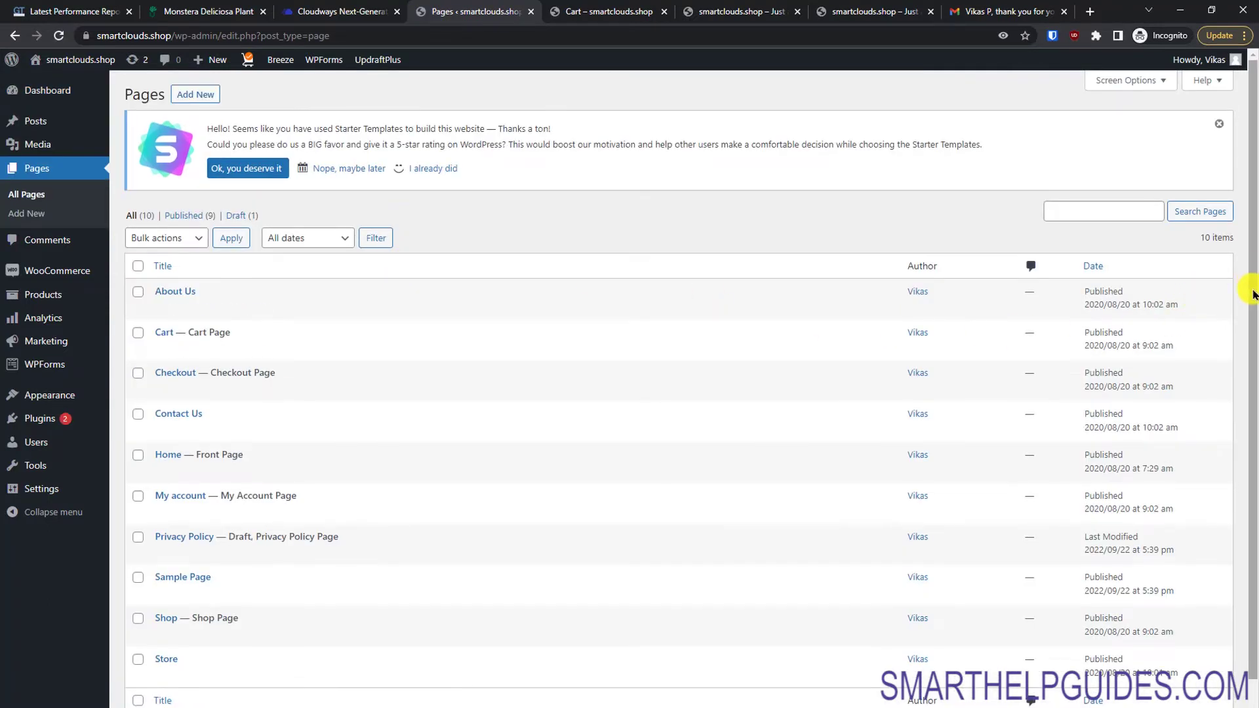
{"action": "left_click_drag", "start_coordinate": [1249, 284], "coordinate": [1249, 331]}
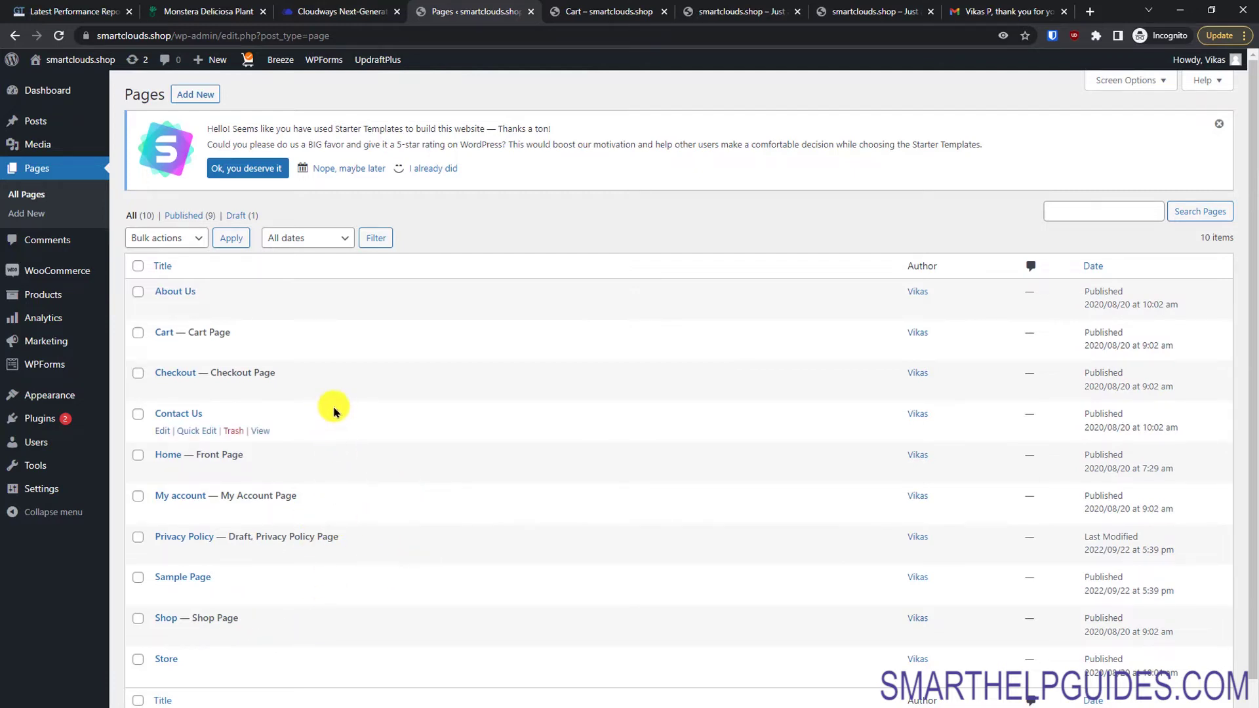
{"action": "left_click", "coordinate": [206, 96]}
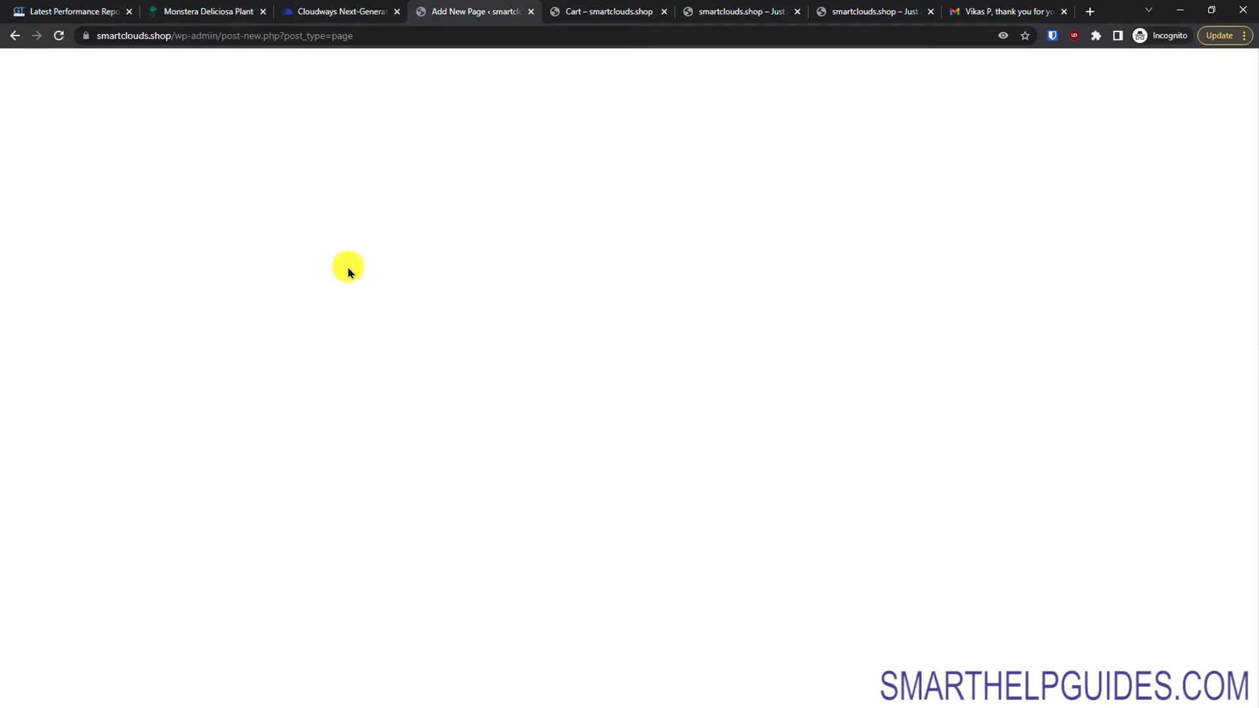
Step: Title the page 'Terms & Conditions' and write paragraphs on delivery time, returns and other policies
{"action": "left_click", "coordinate": [377, 194]}
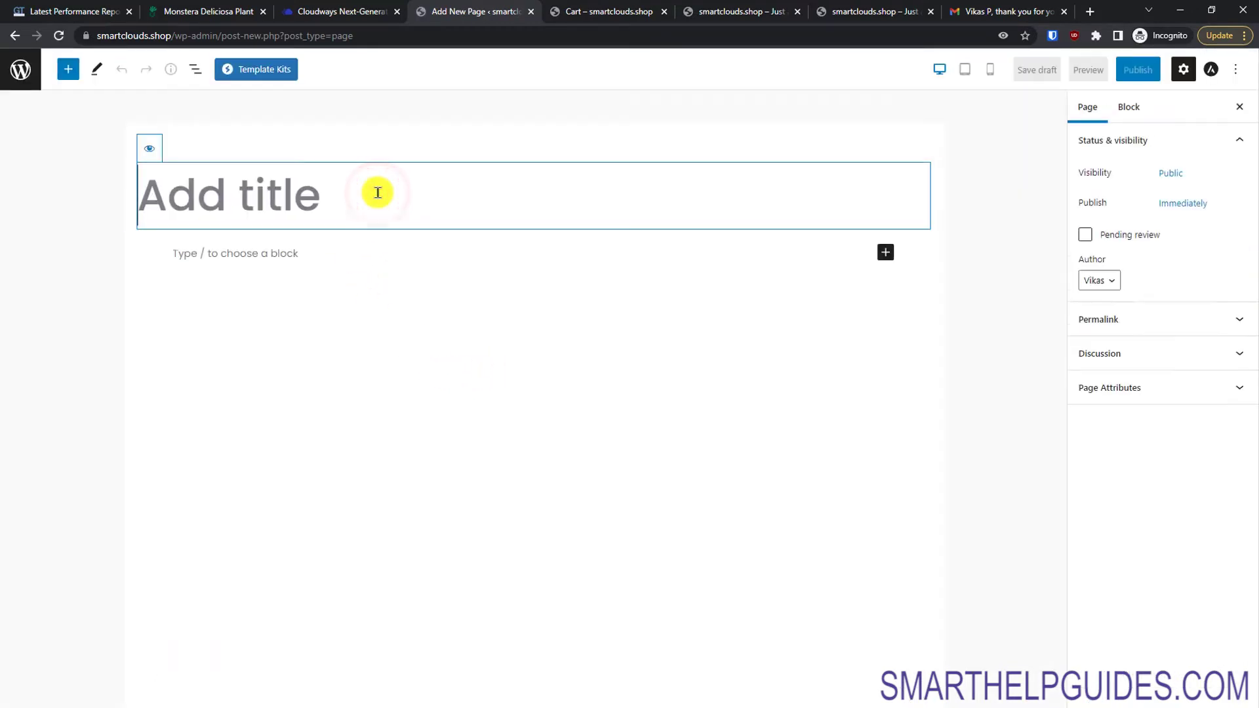
{"action": "type", "text": "Terms &"}
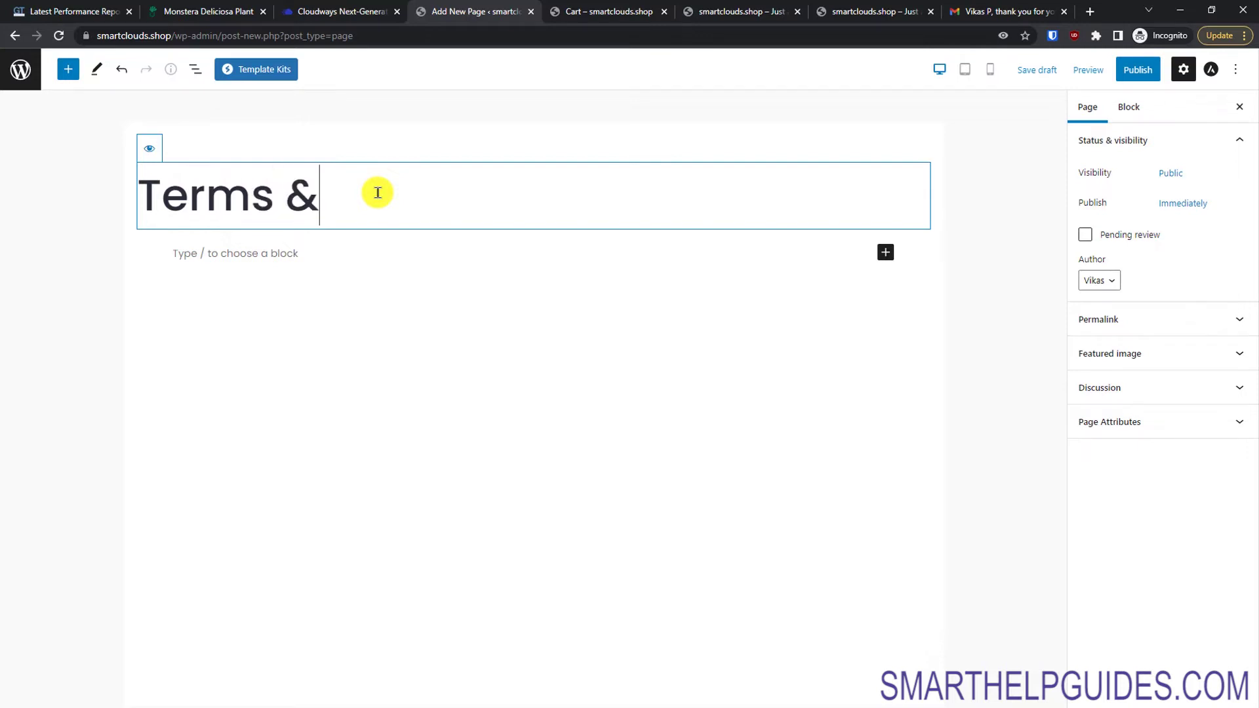
{"action": "type", "text": "Co"}
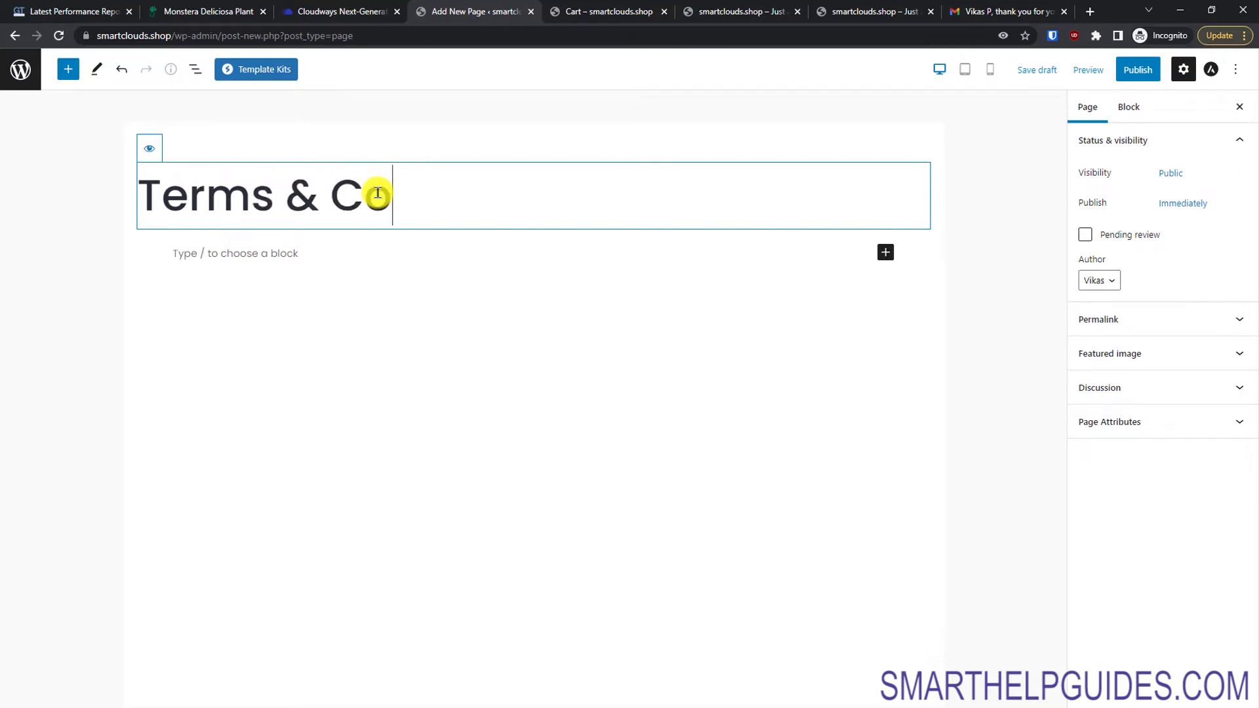
{"action": "type", "text": "nditions"}
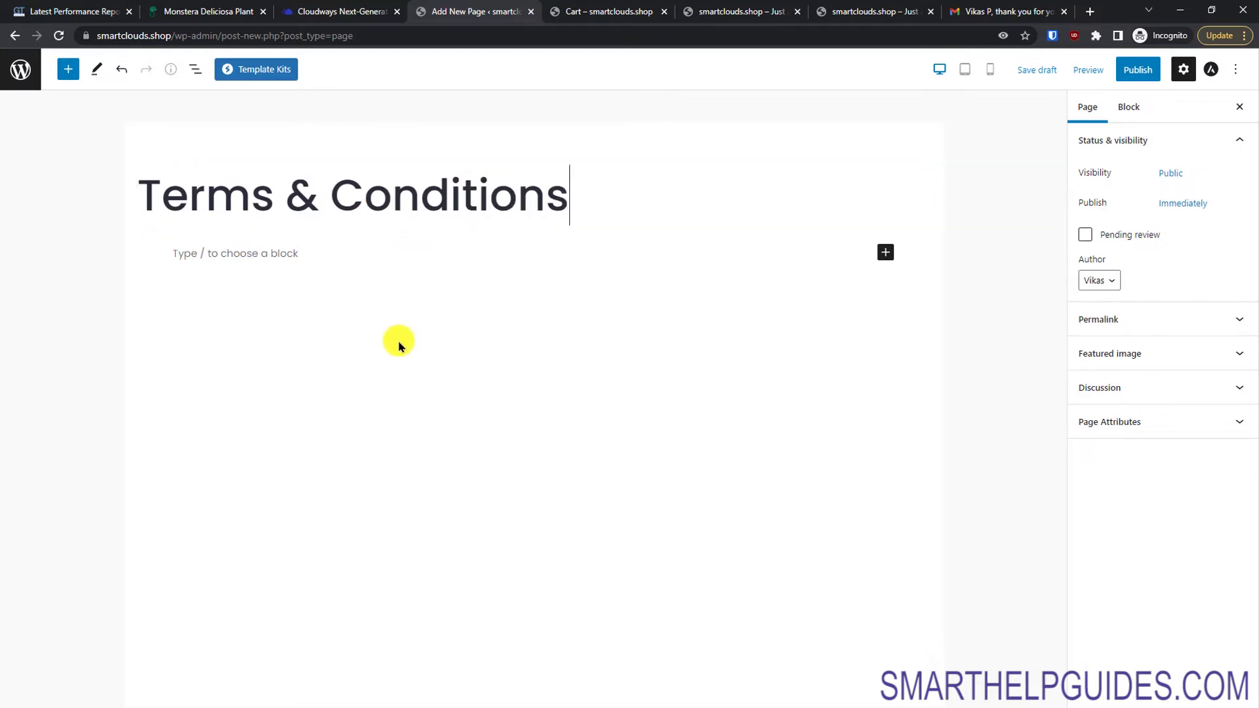
{"action": "left_click", "coordinate": [421, 286]}
{"action": "left_click", "coordinate": [388, 250]}
{"action": "type", "text": "How much time"}
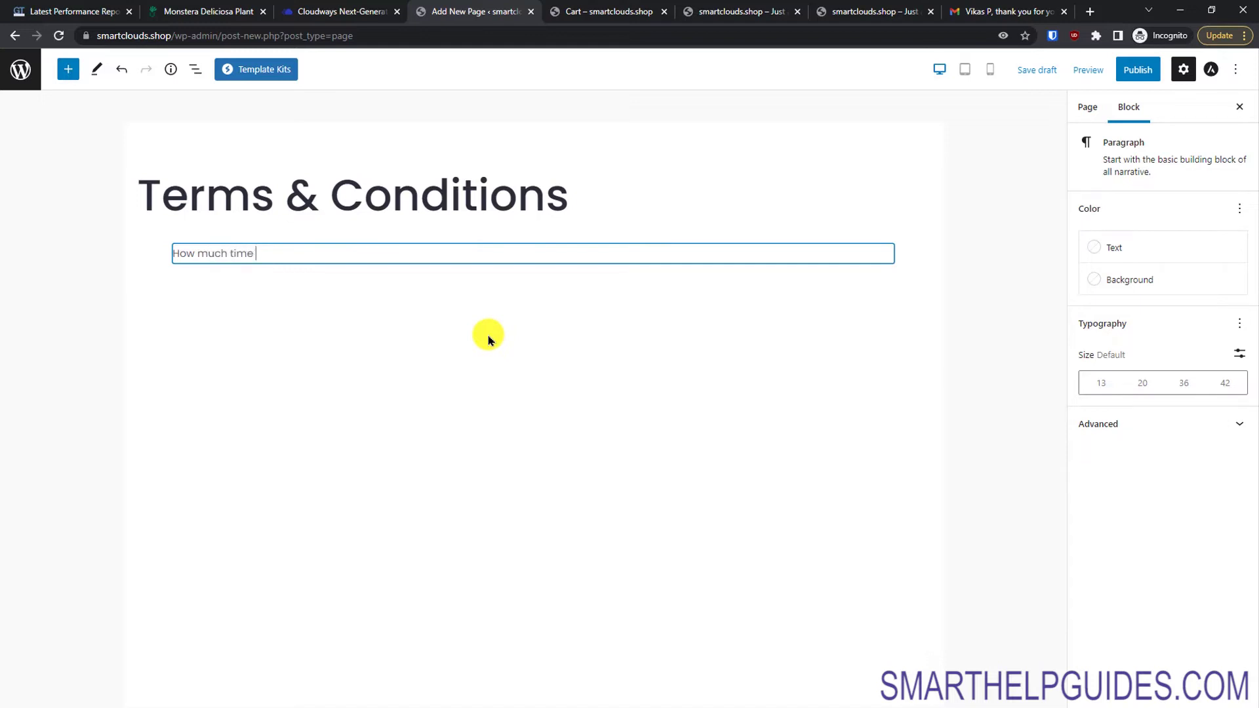
{"action": "type", "text": "it takes to d"}
{"action": "type", "text": "eliver"}
{"action": "key", "text": "Return"}
{"action": "type", "text": "If you accept returns"}
{"action": "key", "text": "Return"}
{"action": "type", "text": "and other policies"}
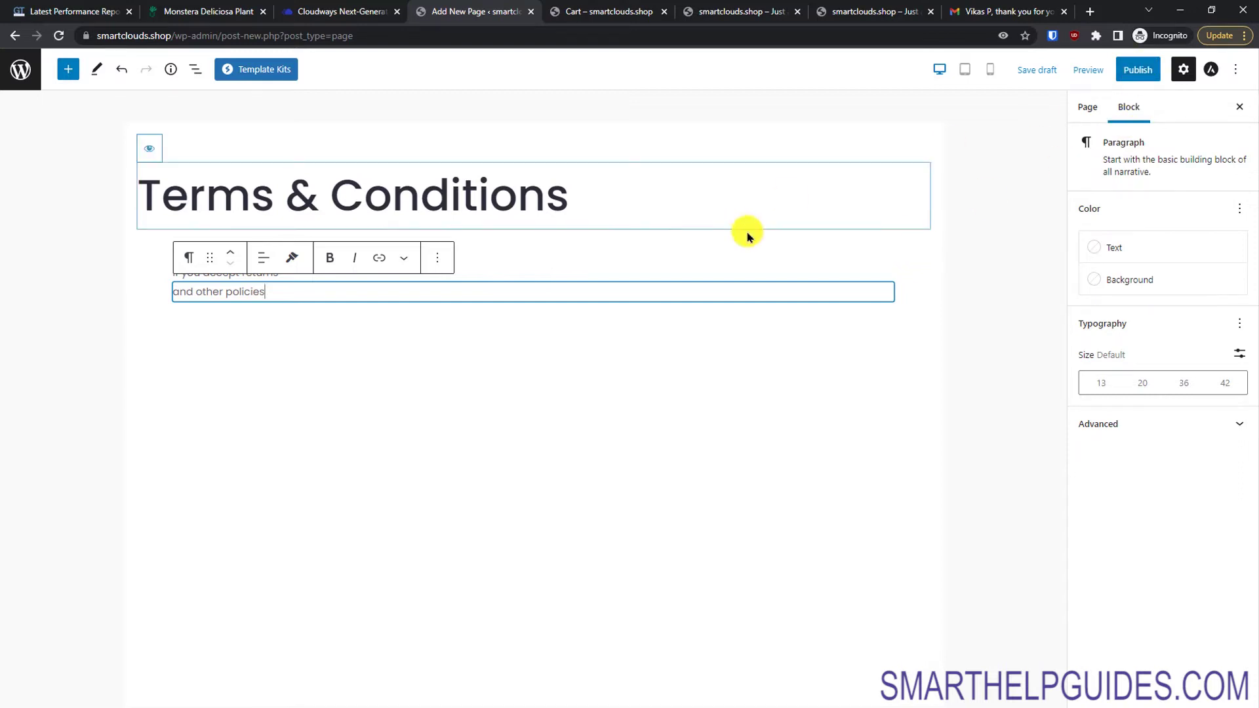
Step: Publish the Terms & Conditions page and view it live at smartclouds.shop/terms-conditions/
{"action": "left_click", "coordinate": [1147, 71]}
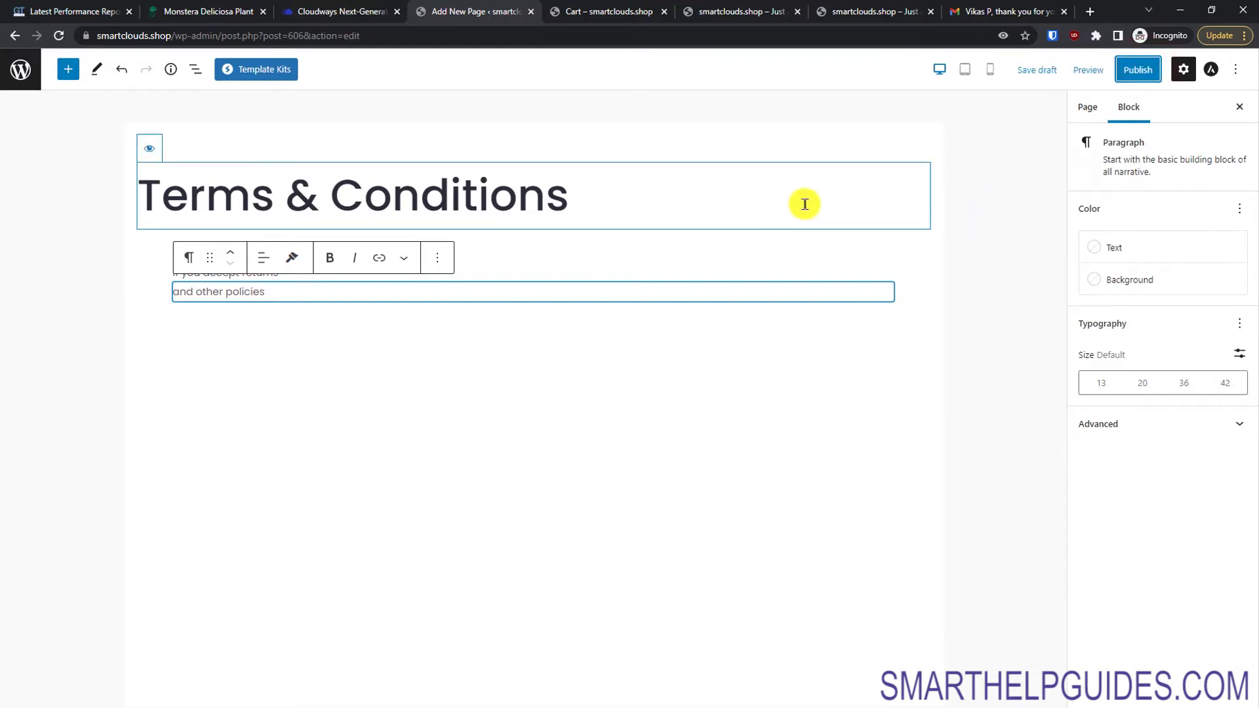
{"action": "left_click", "coordinate": [1134, 73]}
{"action": "left_click", "coordinate": [1117, 71]}
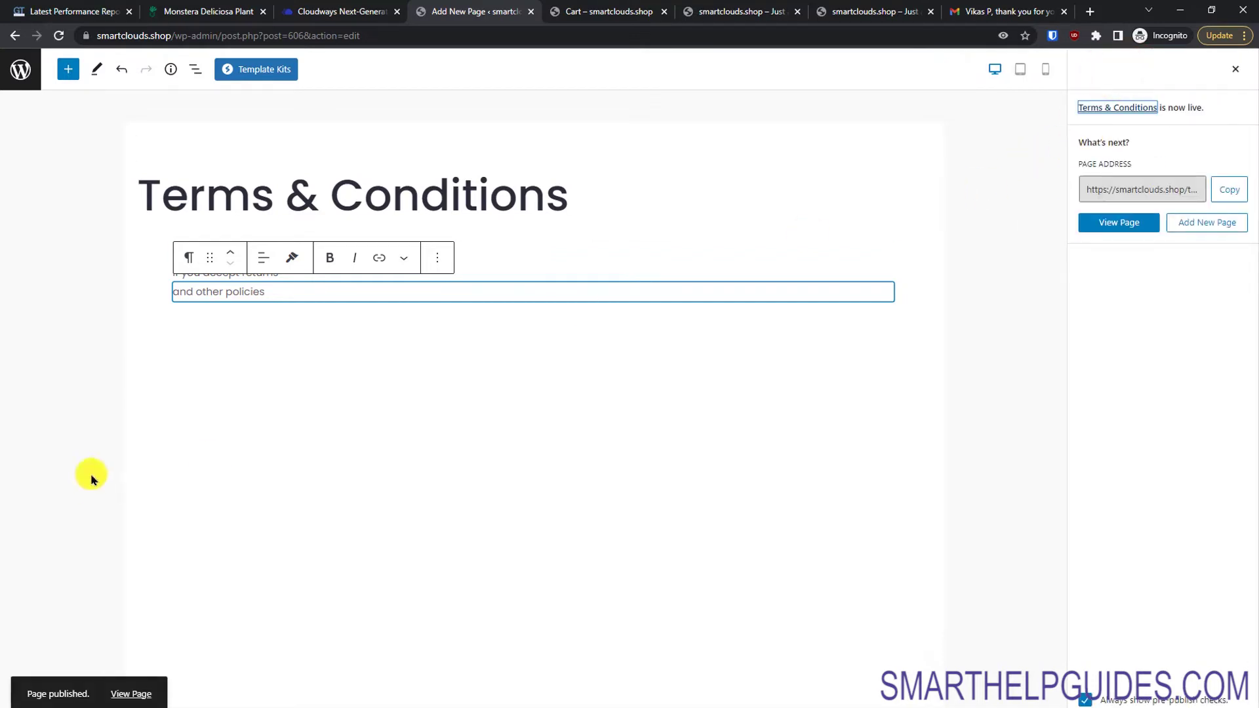
{"action": "left_click", "coordinate": [128, 696]}
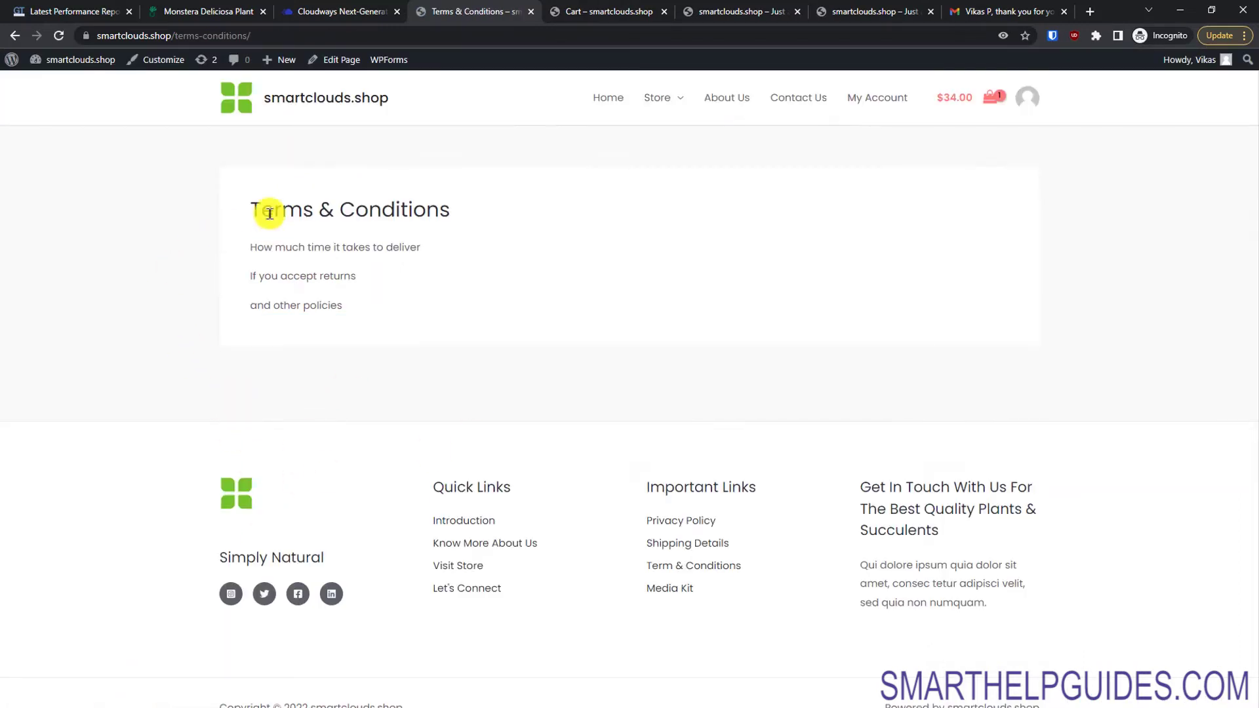
Step: Create a new page titled 'Refunds & Return Policy' and start its body text
{"action": "mouse_move", "coordinate": [281, 59]}
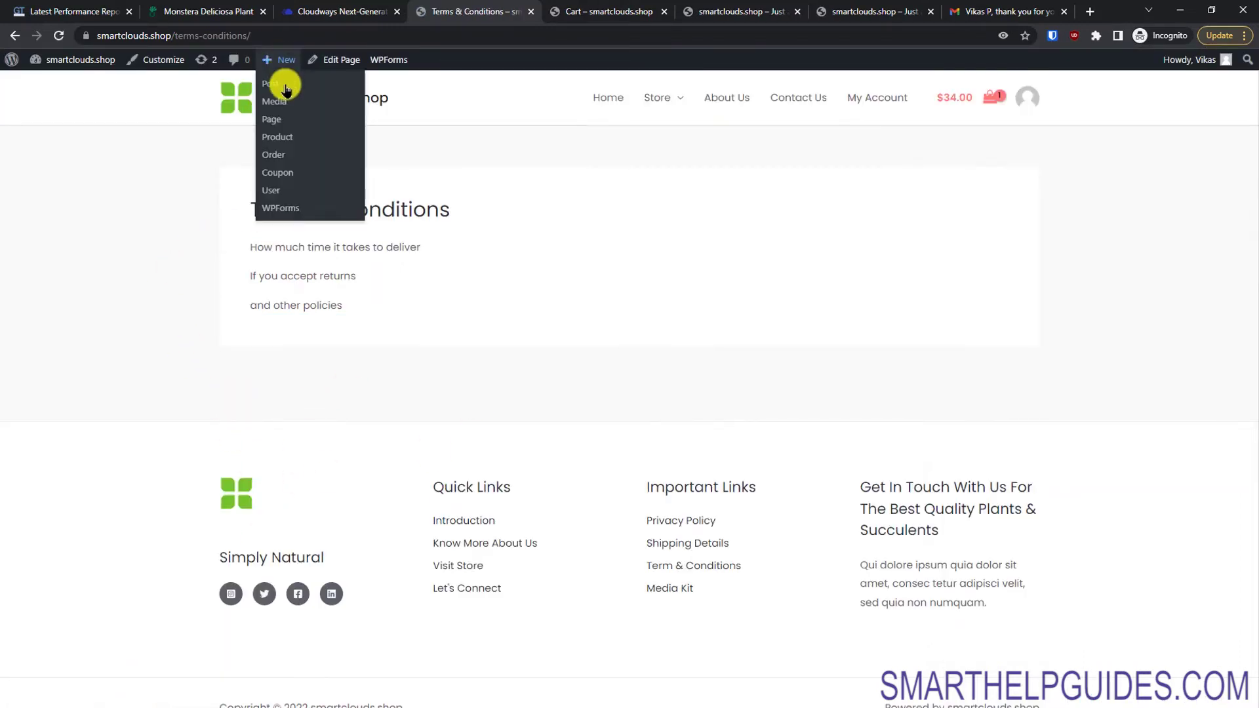
{"action": "left_click", "coordinate": [285, 122]}
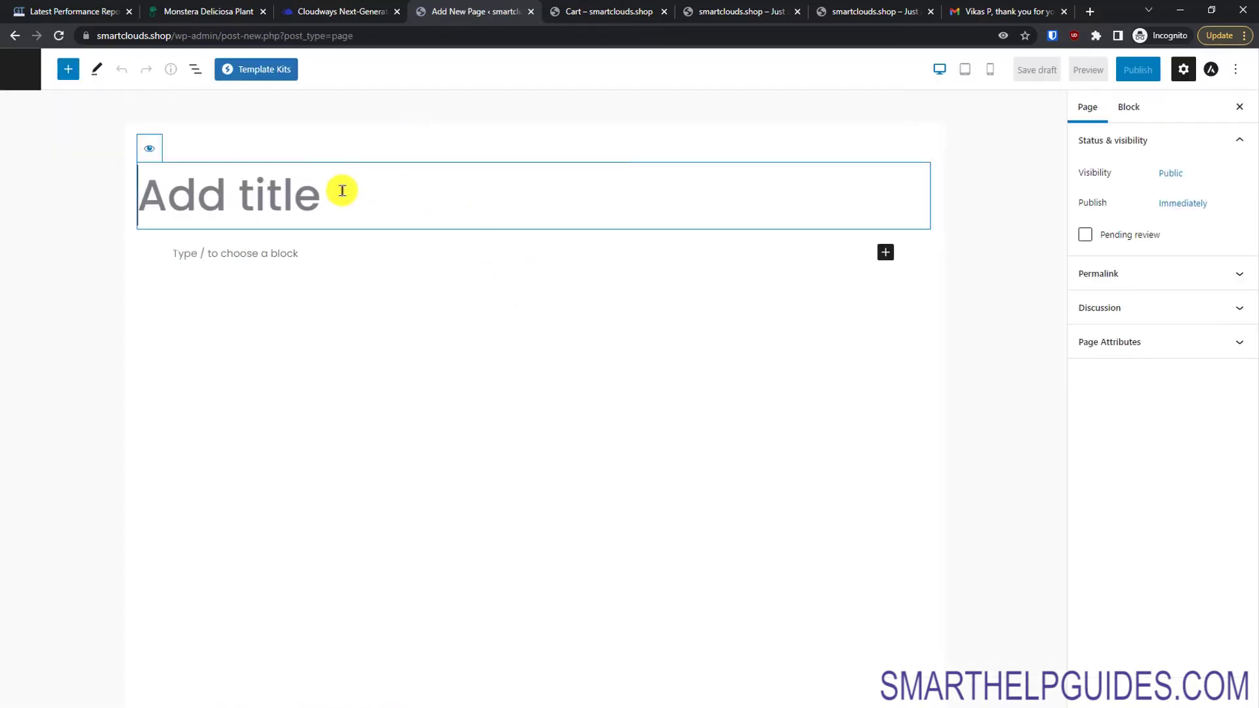
{"action": "type", "text": "Refunds & Return"}
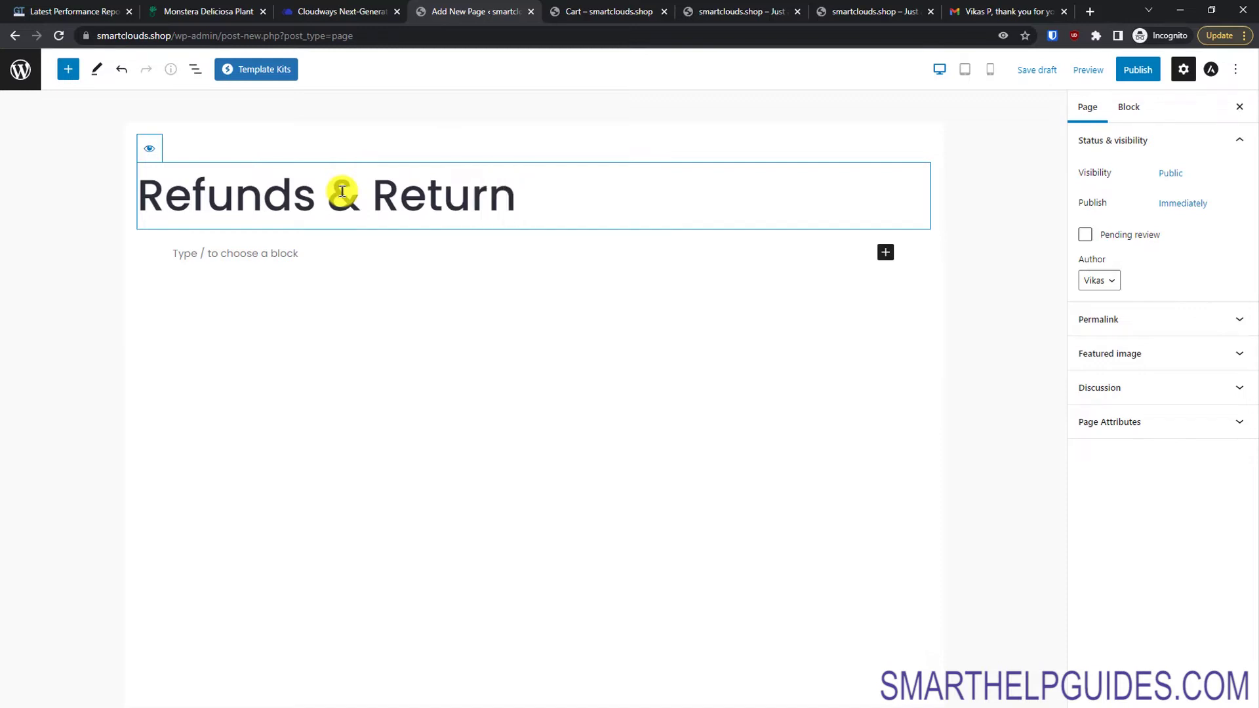
{"action": "type", "text": "Policy"}
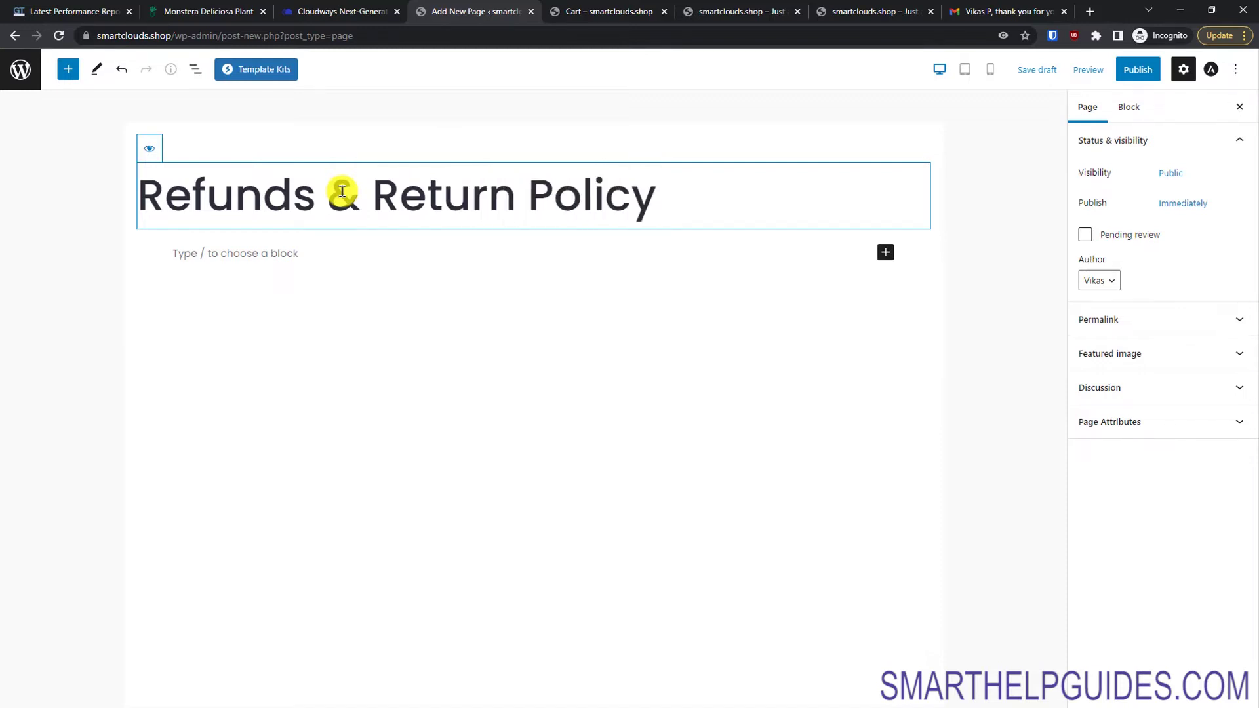
{"action": "left_click", "coordinate": [408, 261]}
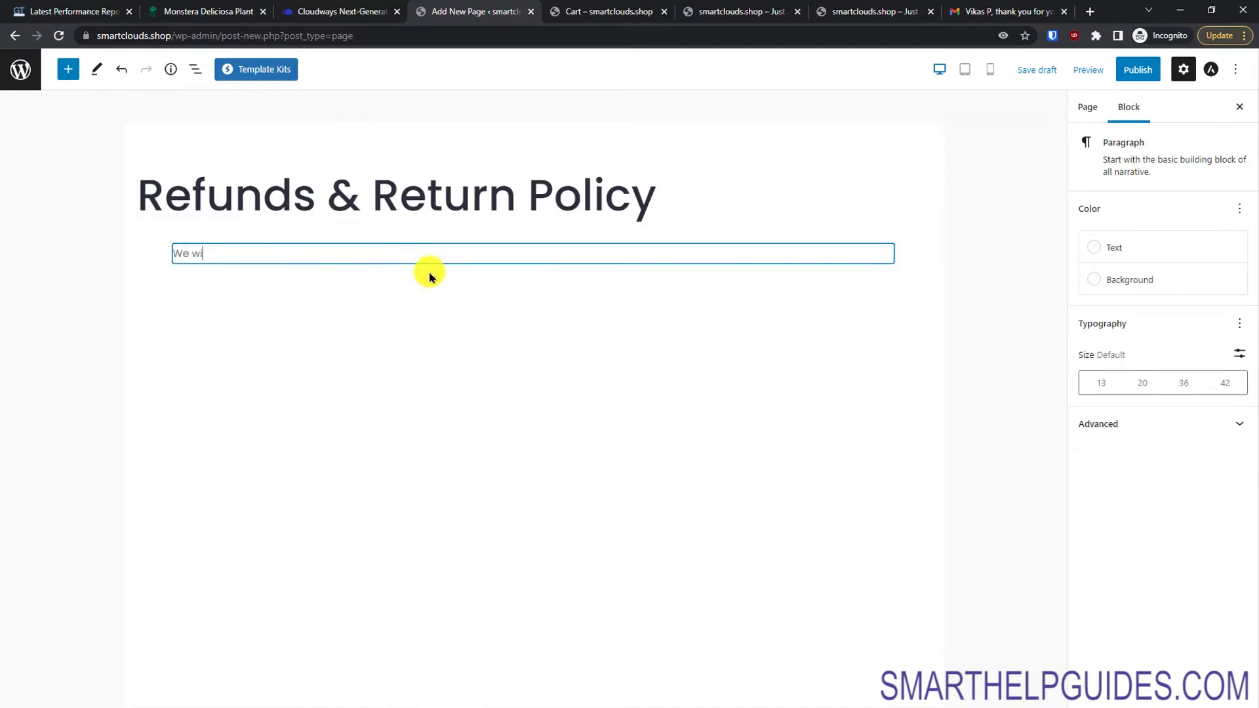
{"action": "type", "text": "We wi"}
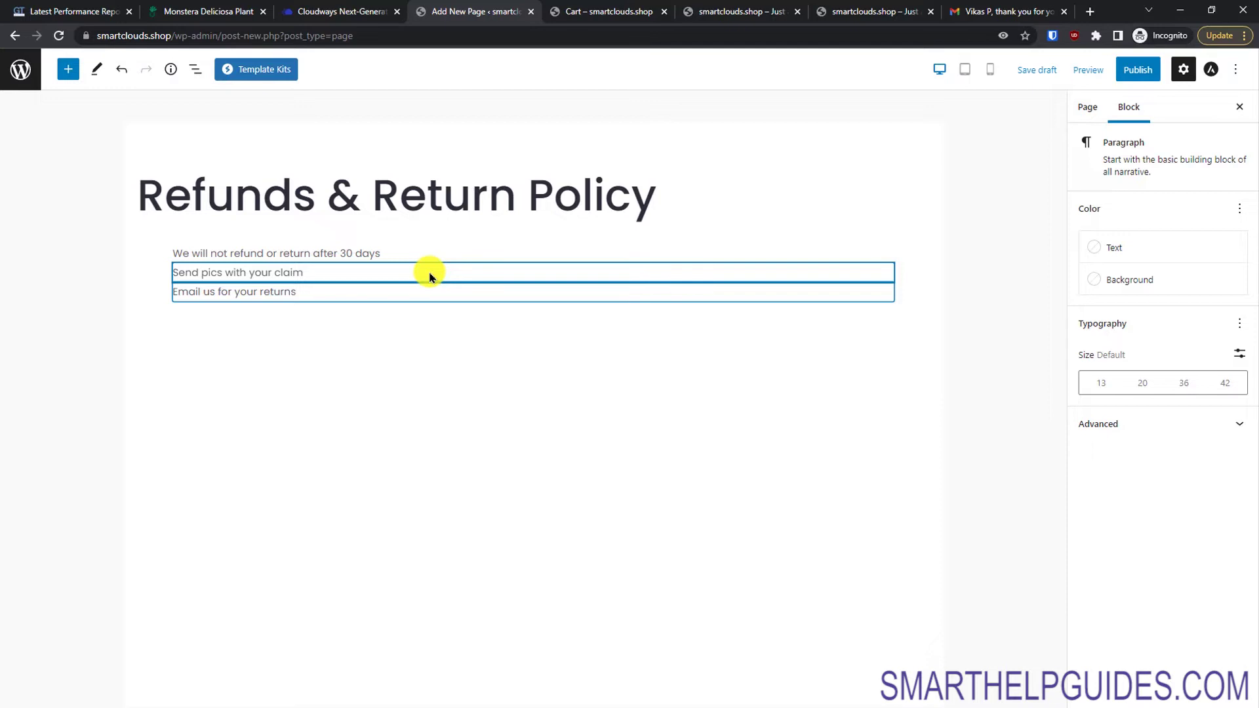
Step: Publish the Refunds & Return Policy page, view it live, then go to the Dashboard
{"action": "left_click", "coordinate": [1130, 81]}
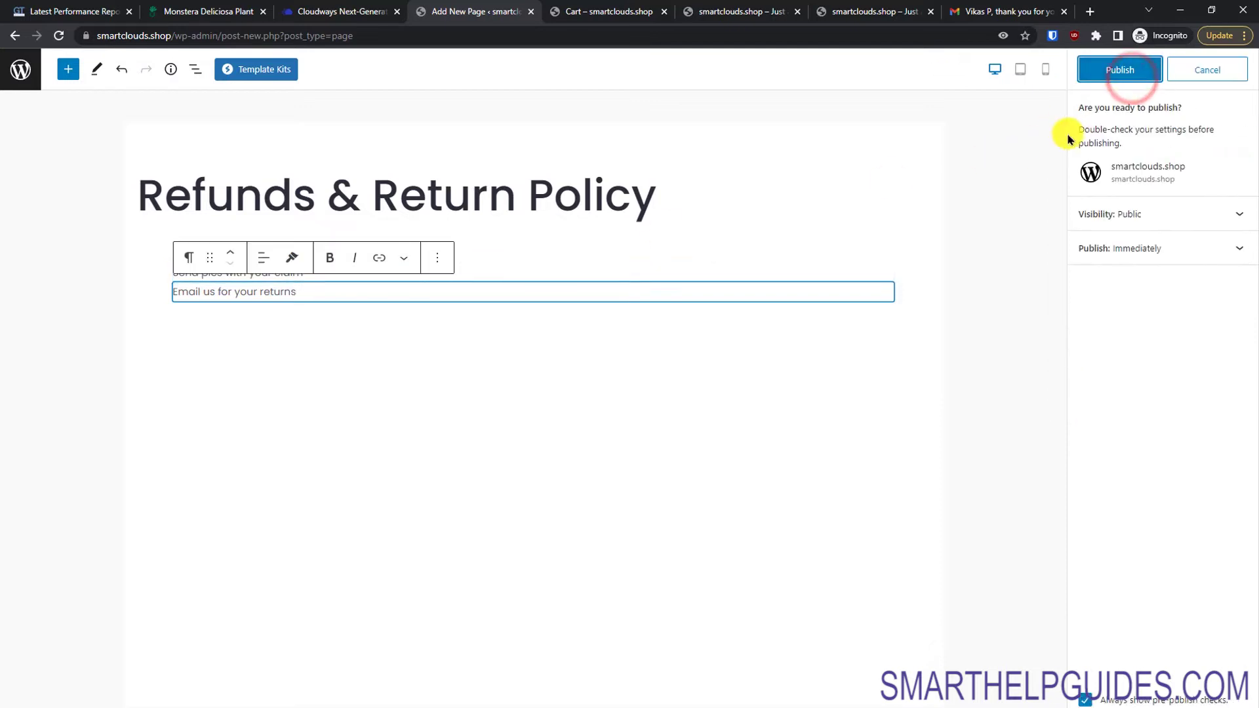
{"action": "left_click", "coordinate": [1093, 78]}
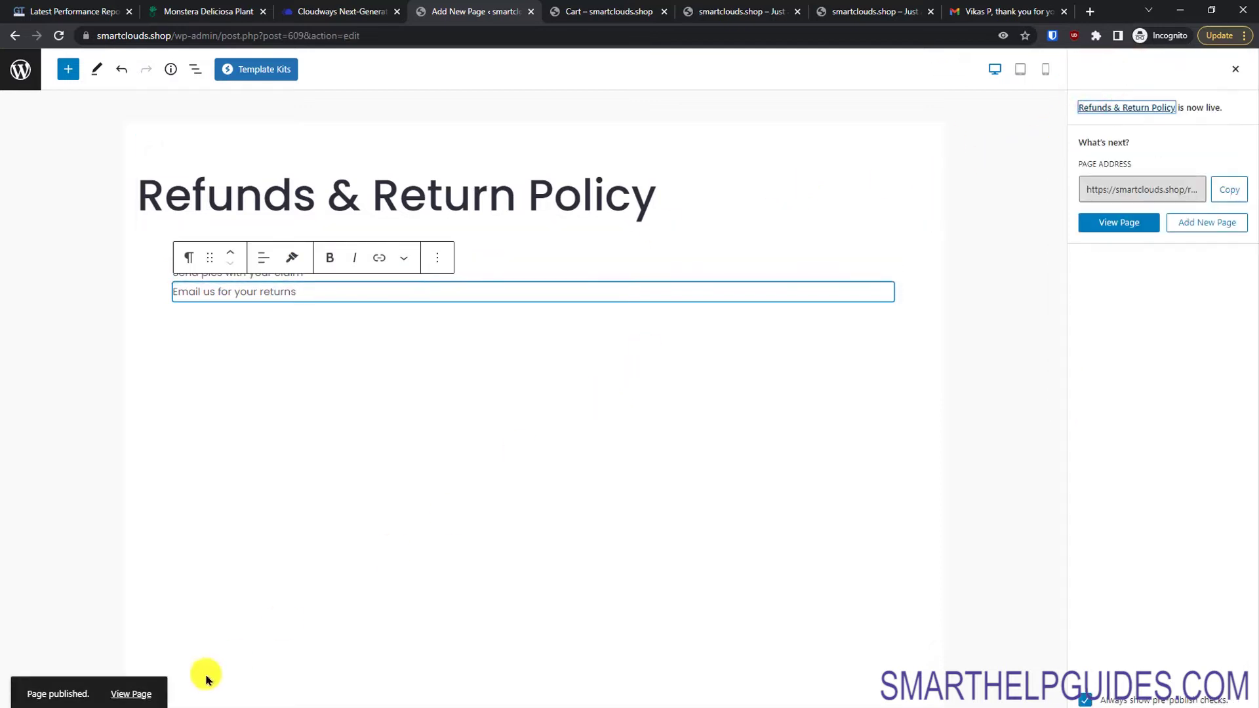
{"action": "left_click", "coordinate": [131, 694]}
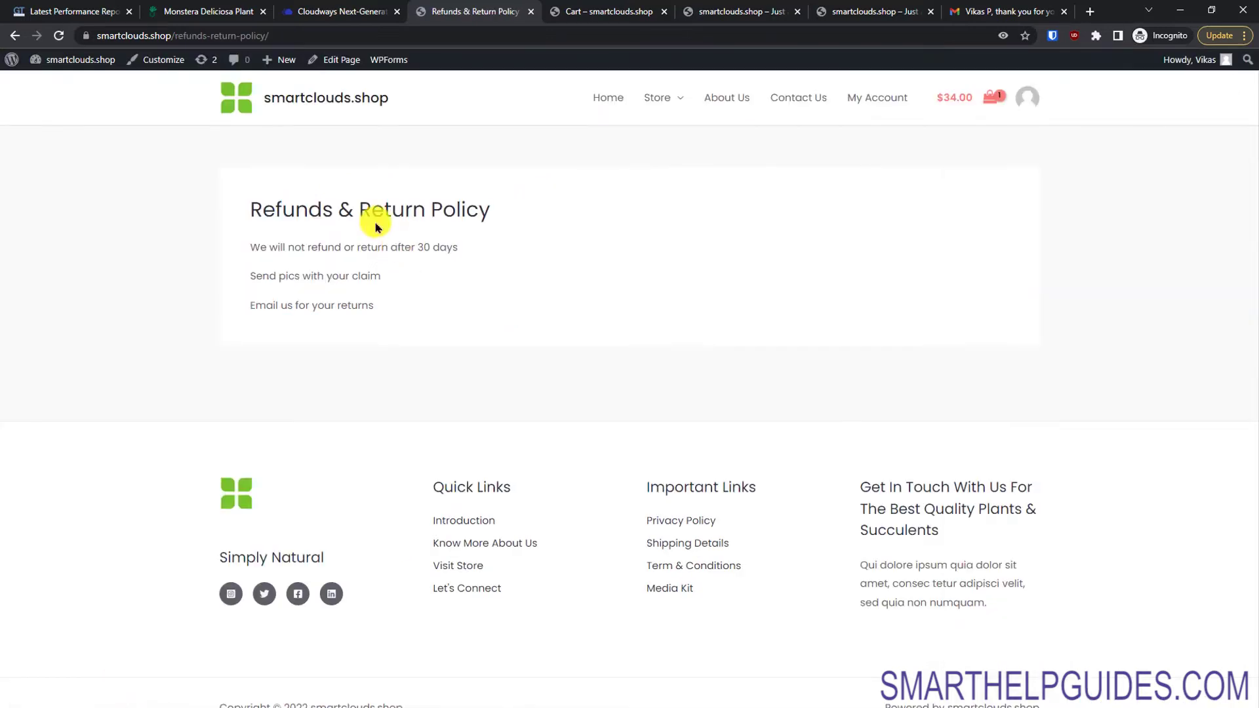
{"action": "mouse_move", "coordinate": [130, 76]}
{"action": "left_click", "coordinate": [62, 84]}
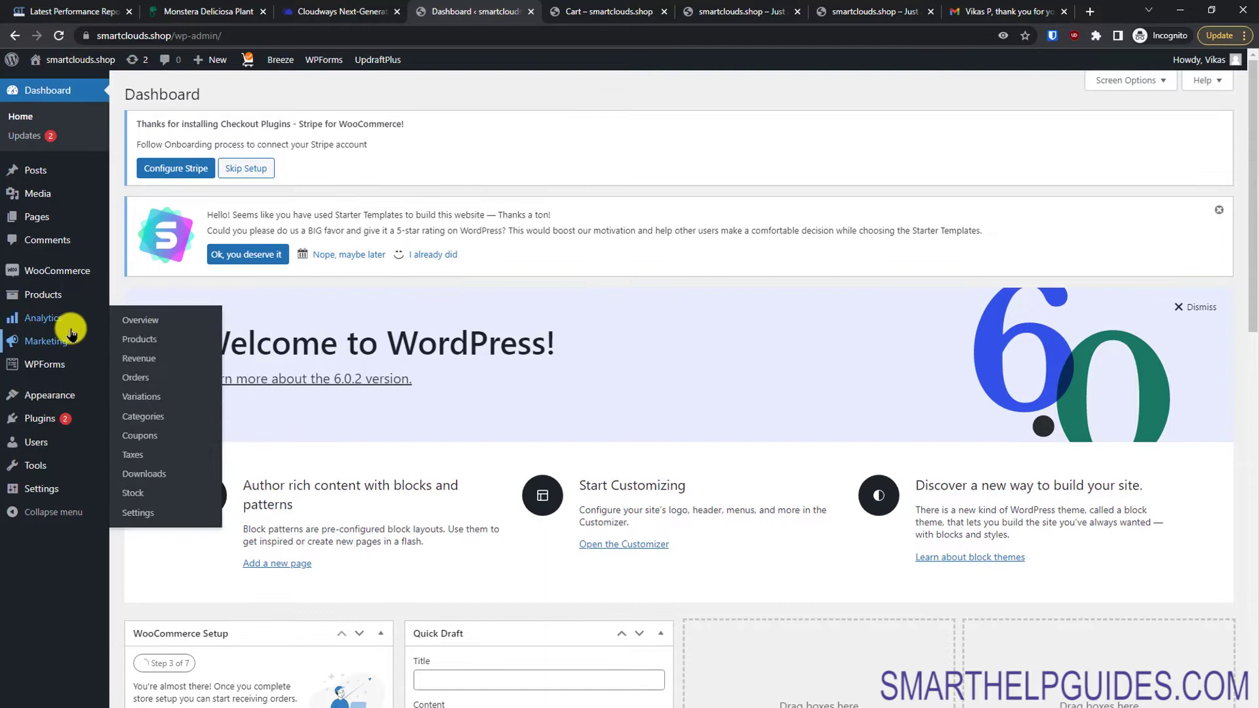
Step: Find the draft Privacy Policy in All Pages and open it in the editor
{"action": "mouse_move", "coordinate": [45, 222]}
{"action": "left_click", "coordinate": [157, 218]}
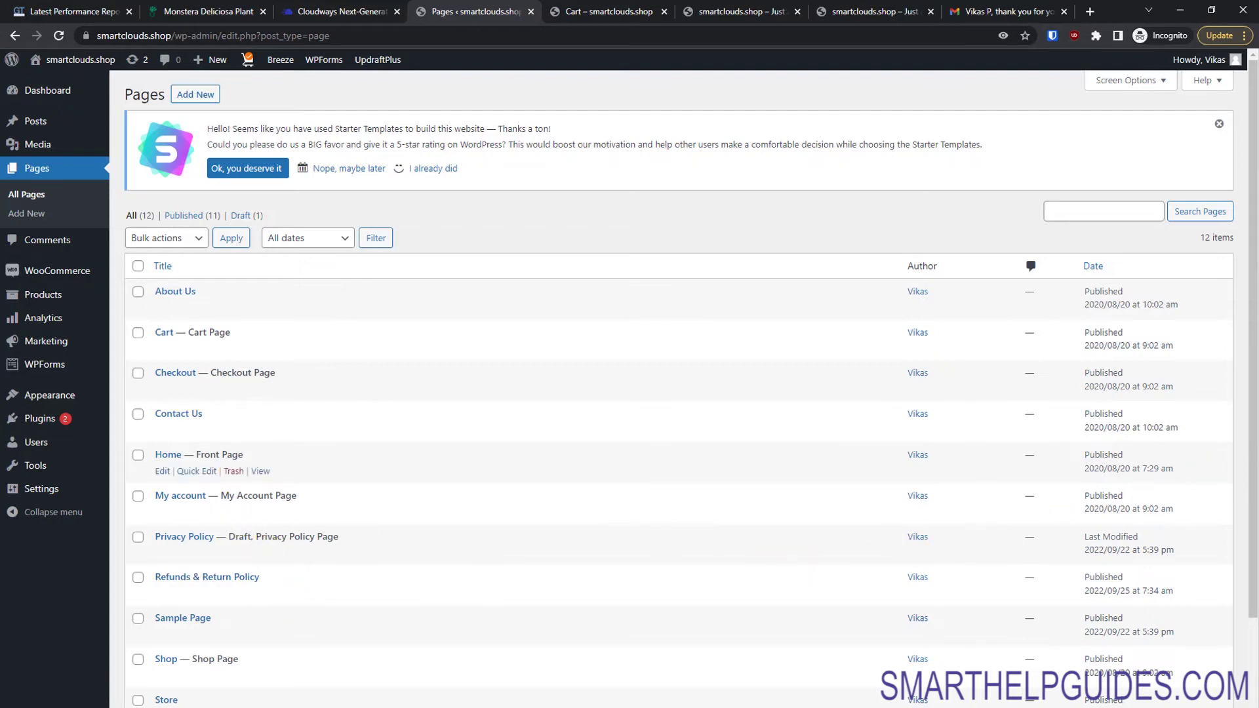
{"action": "scroll", "coordinate": [1245, 480], "scroll_direction": "down", "scroll_amount": 2}
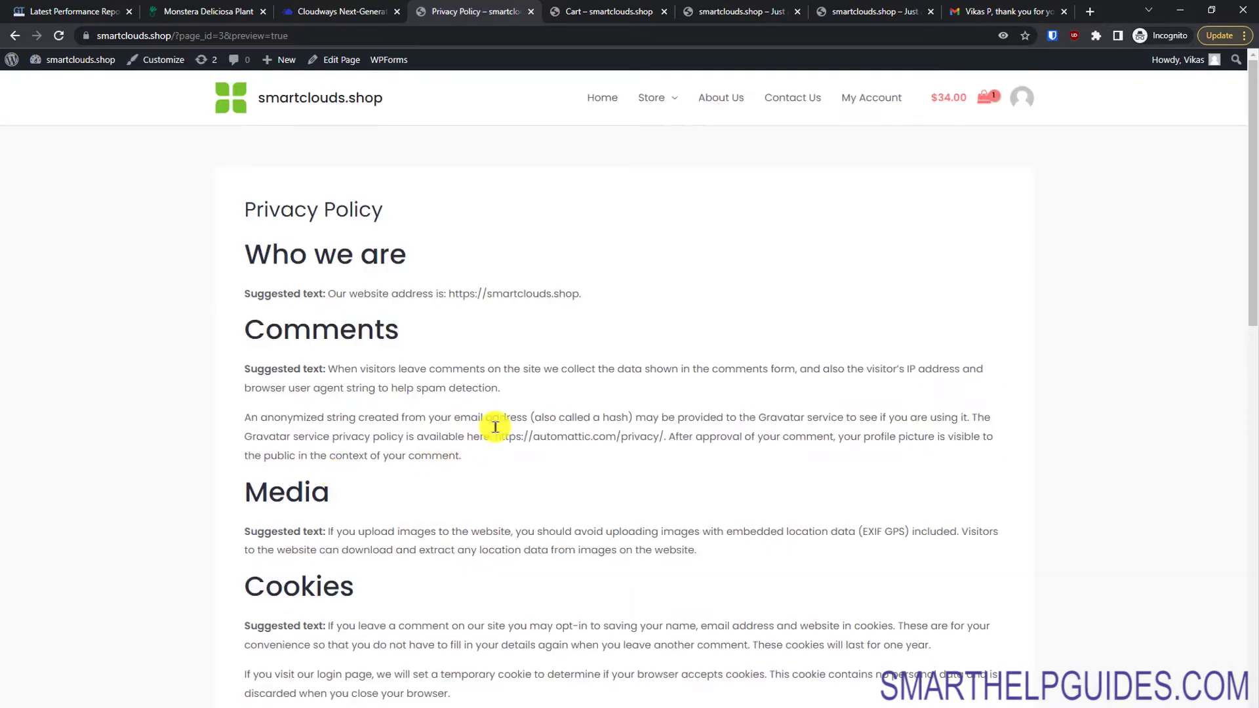
{"action": "left_click_drag", "start_coordinate": [1250, 273], "coordinate": [1254, 594]}
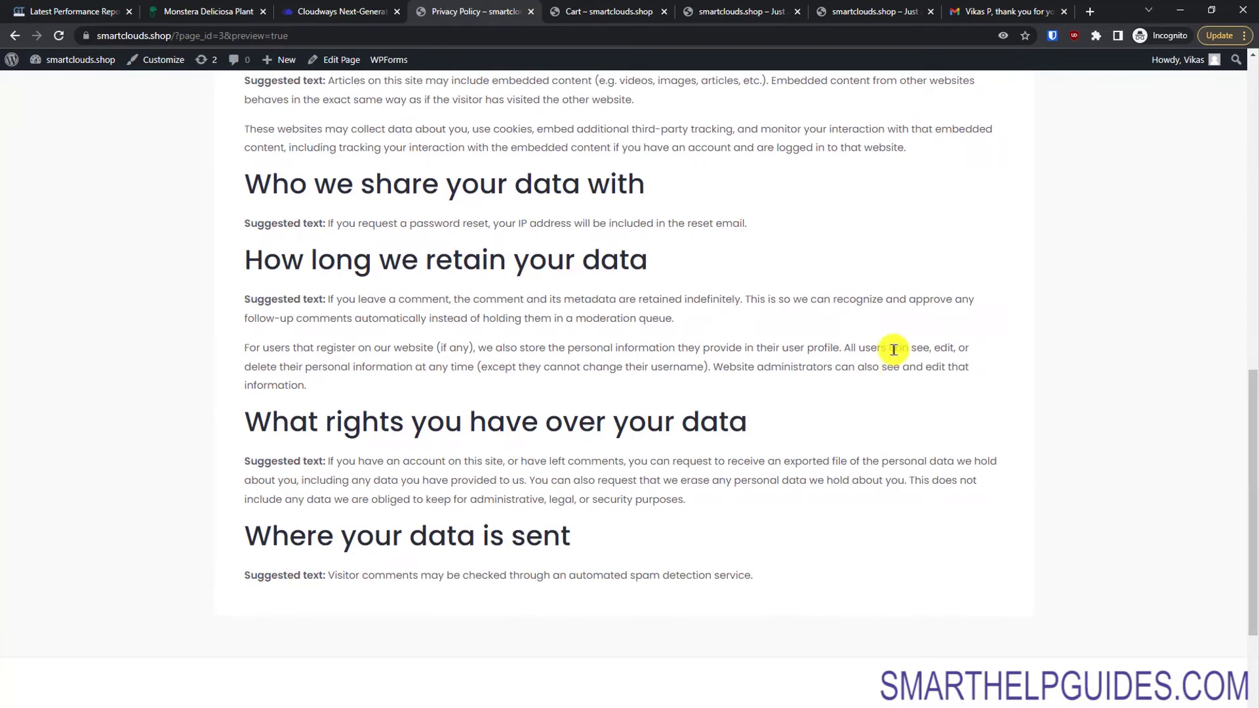
{"action": "left_click_drag", "start_coordinate": [1252, 460], "coordinate": [1239, 145]}
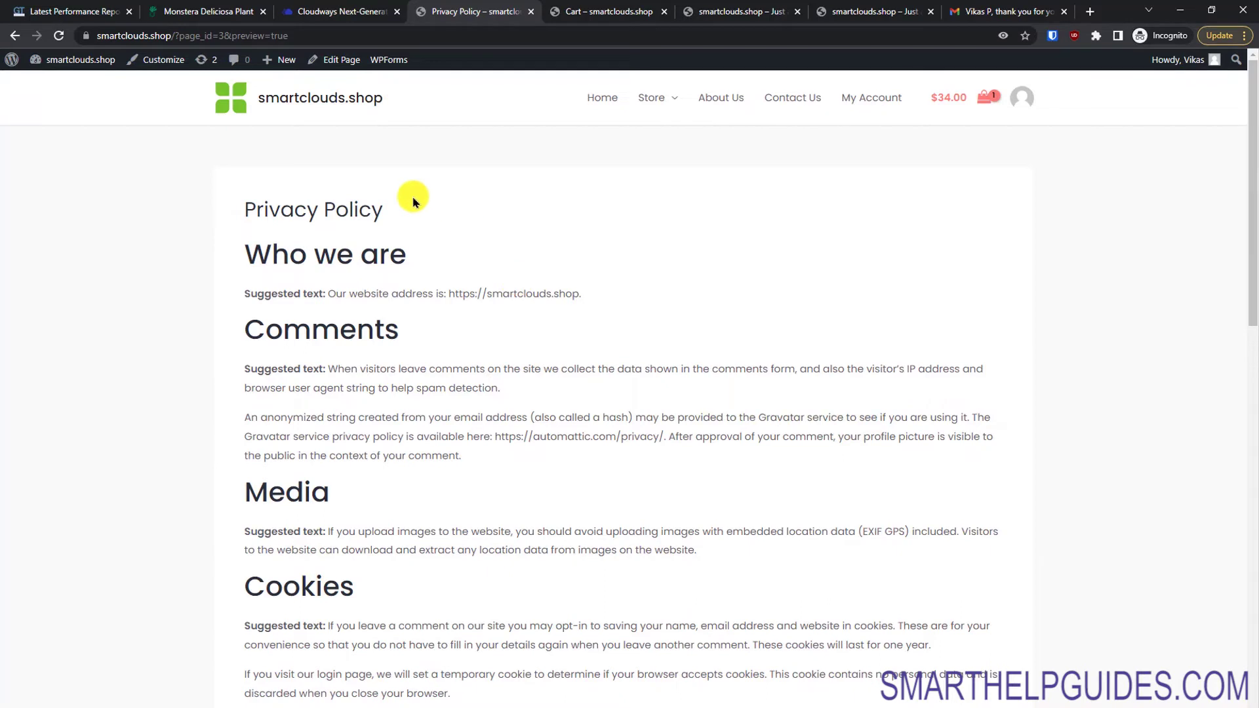
{"action": "left_click", "coordinate": [348, 61]}
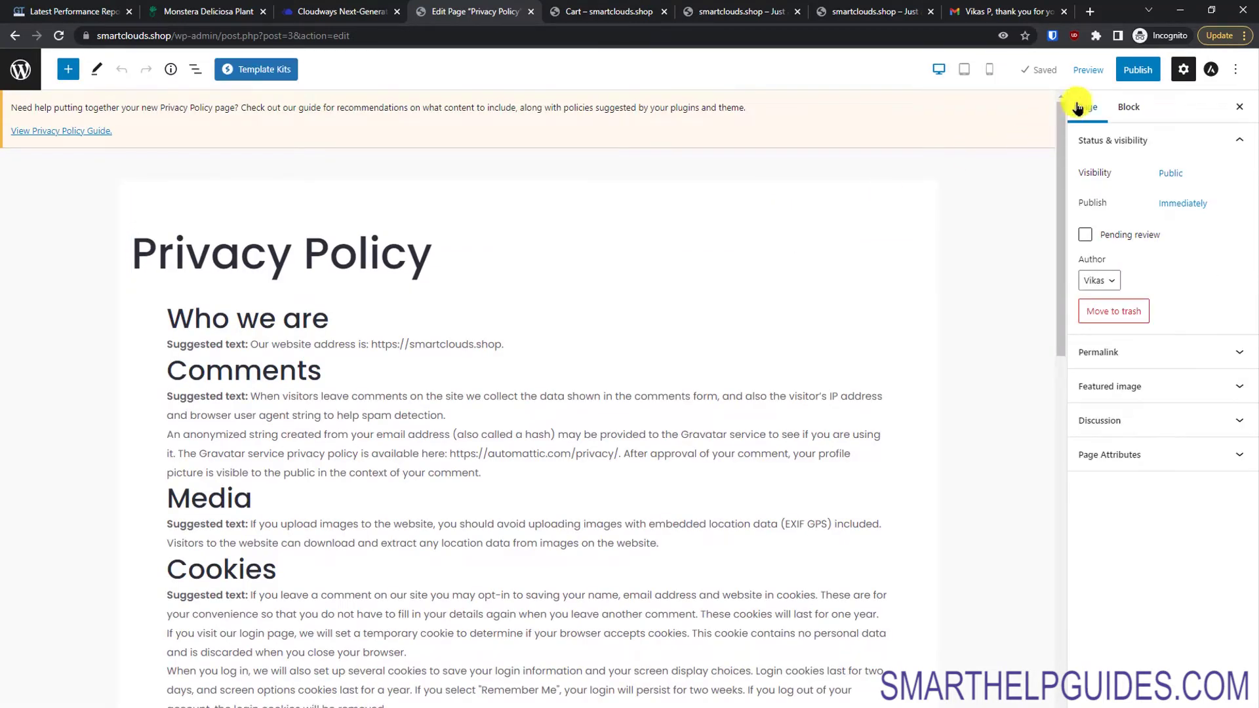
Step: Publish the Privacy Policy, view it at smartclouds.shop/privacy-policy/, and close the cart tab
{"action": "left_click", "coordinate": [1135, 69]}
{"action": "left_click", "coordinate": [1123, 70]}
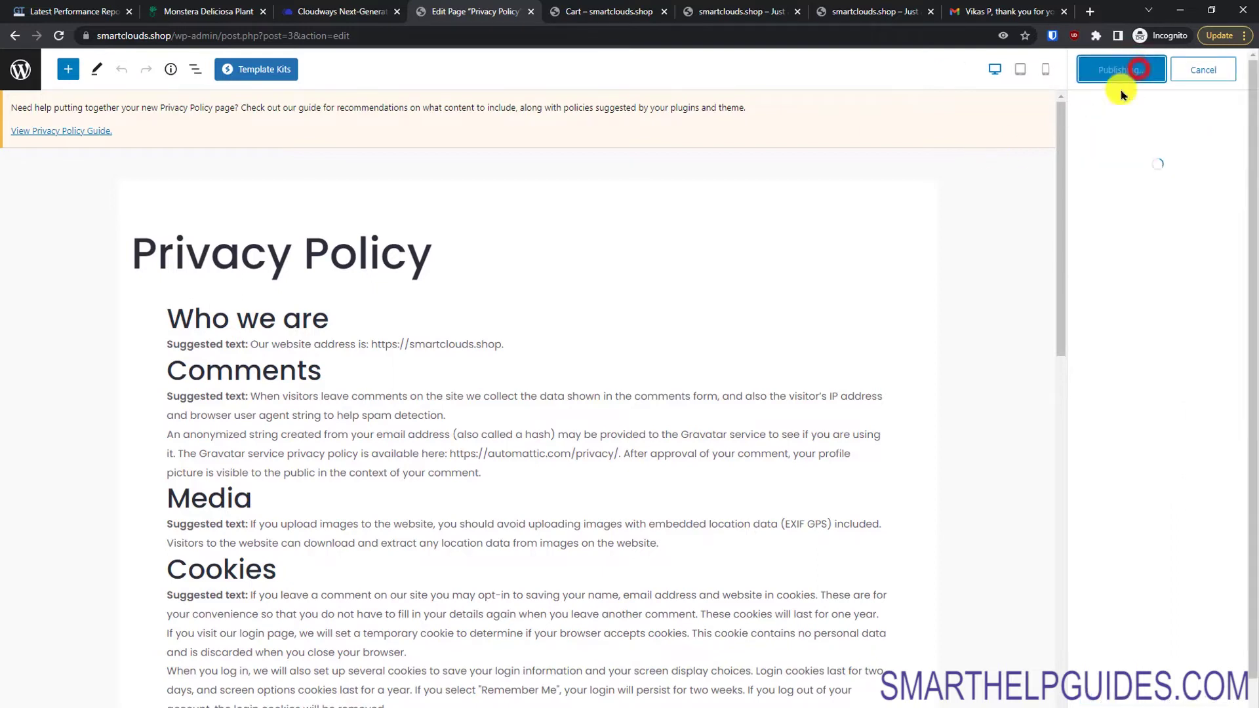
{"action": "left_click", "coordinate": [113, 697]}
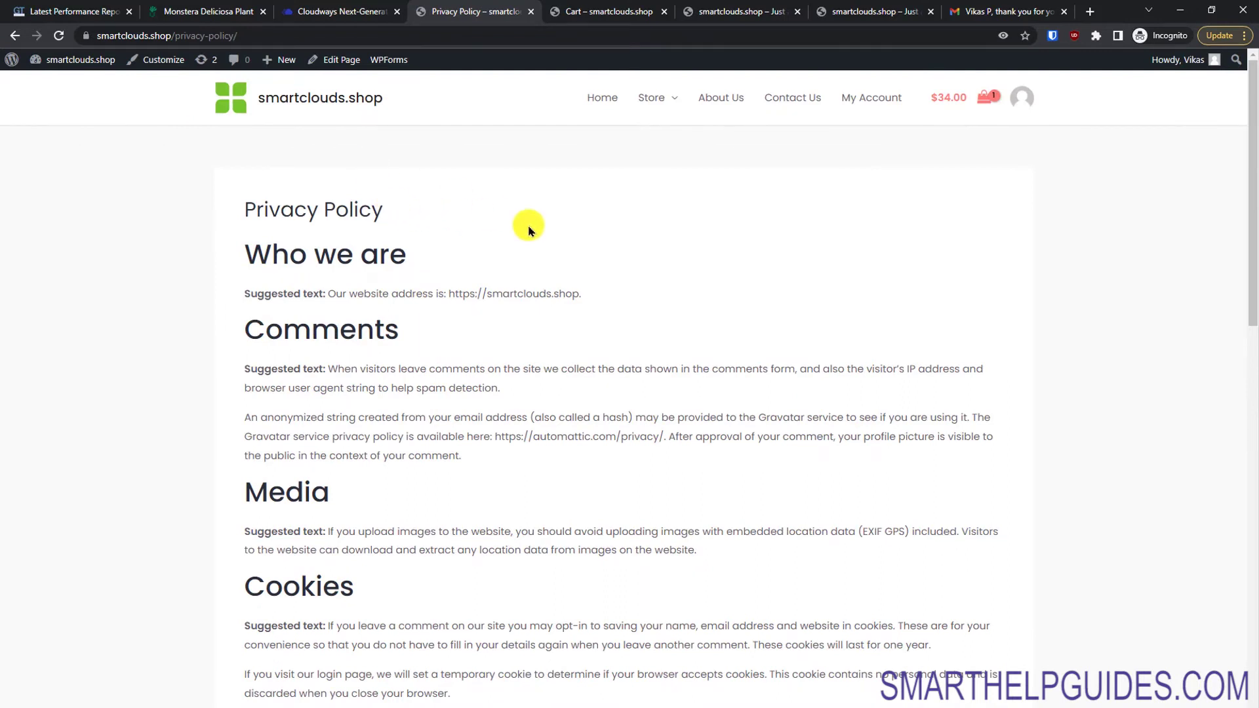
{"action": "left_click", "coordinate": [1253, 283]}
{"action": "left_click_drag", "start_coordinate": [1254, 284], "coordinate": [1239, 224]}
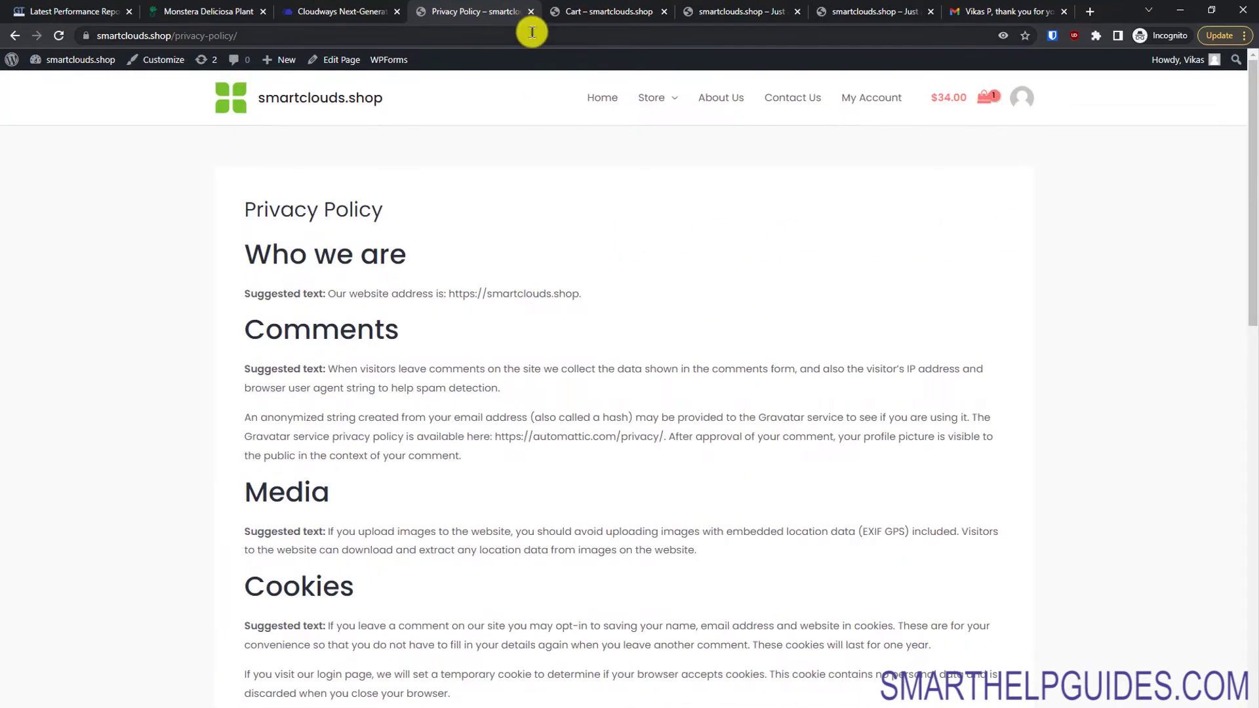
{"action": "left_click", "coordinate": [657, 13]}
{"action": "left_click", "coordinate": [667, 13]}
Step: Close the extra storefront tab and start a new product named House Plant
{"action": "left_click", "coordinate": [666, 13]}
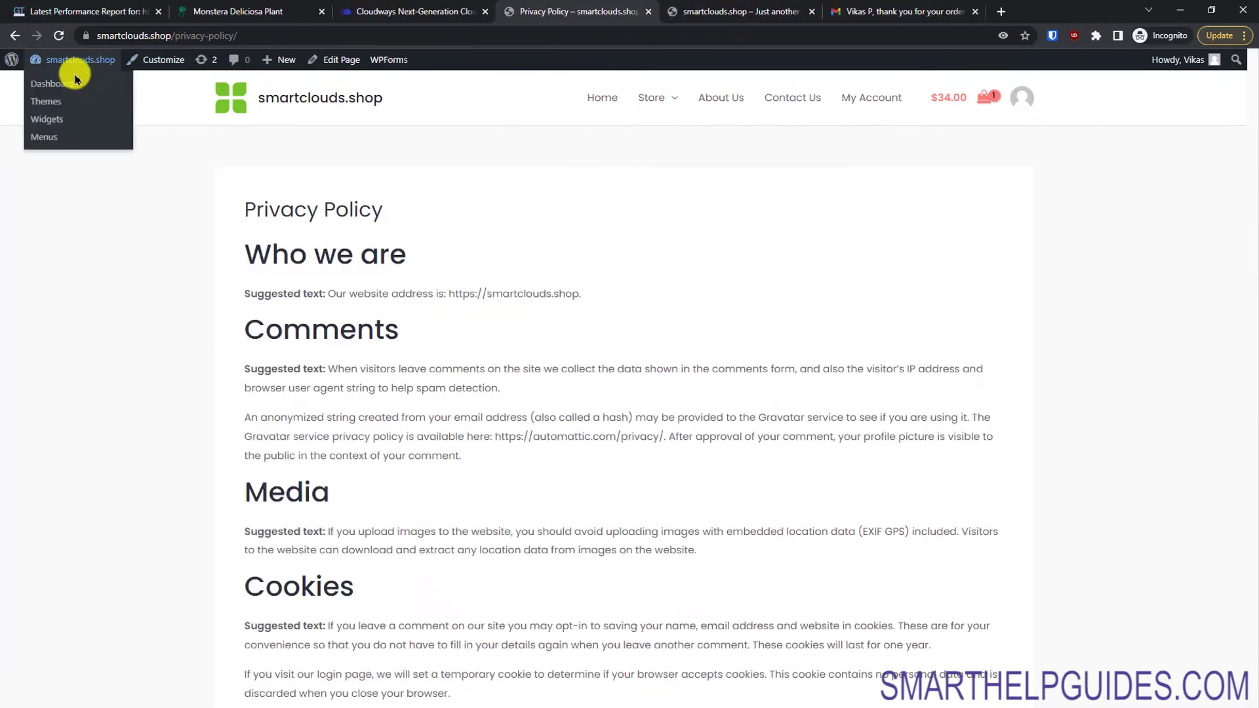
{"action": "left_click", "coordinate": [73, 84]}
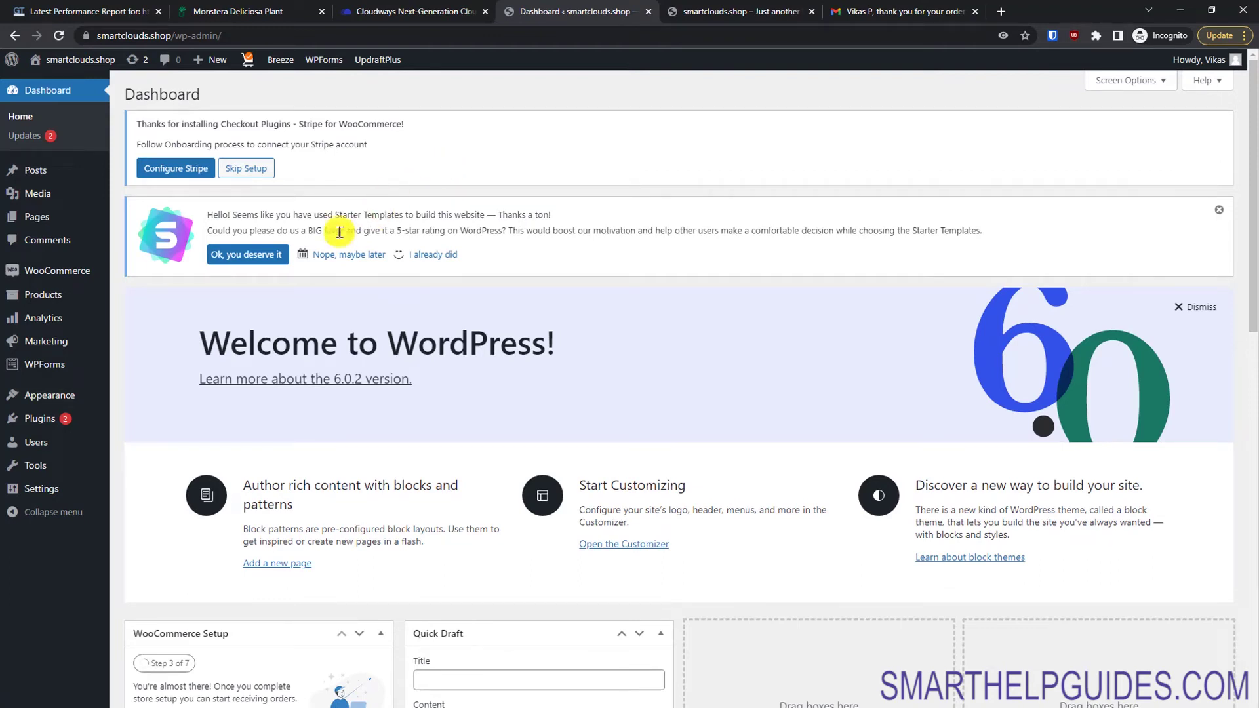
{"action": "mouse_move", "coordinate": [59, 294]}
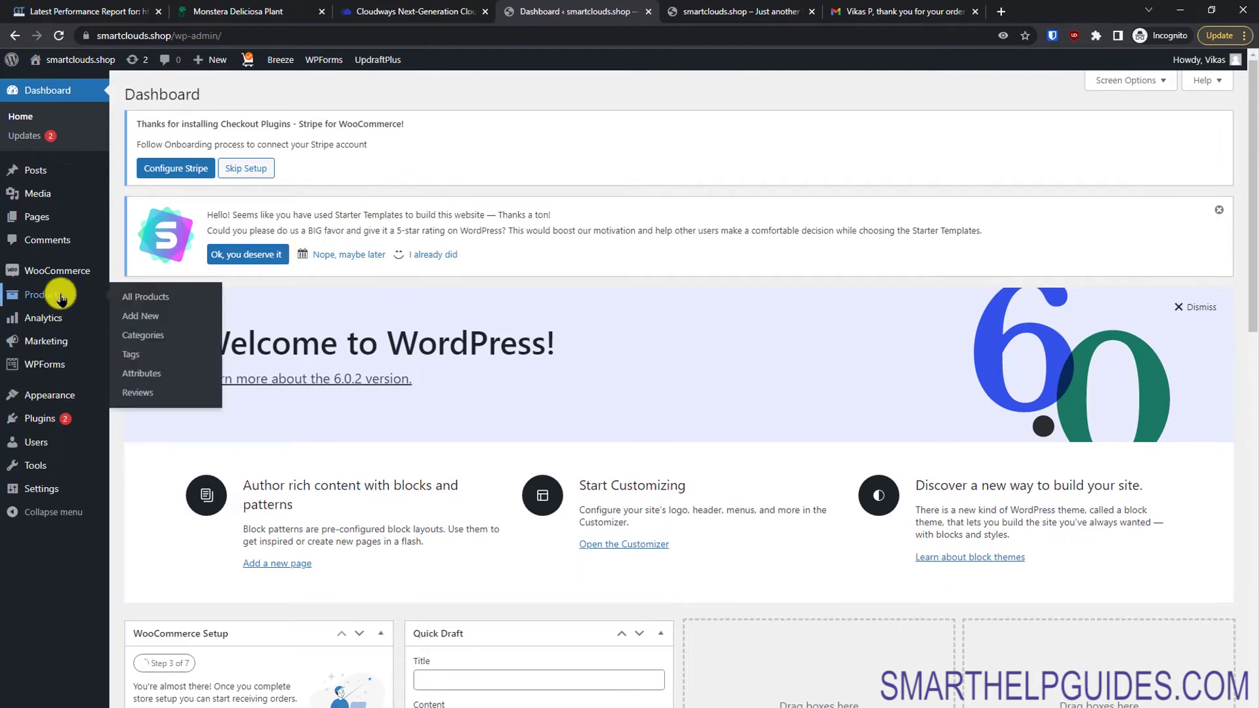
{"action": "left_click", "coordinate": [153, 316]}
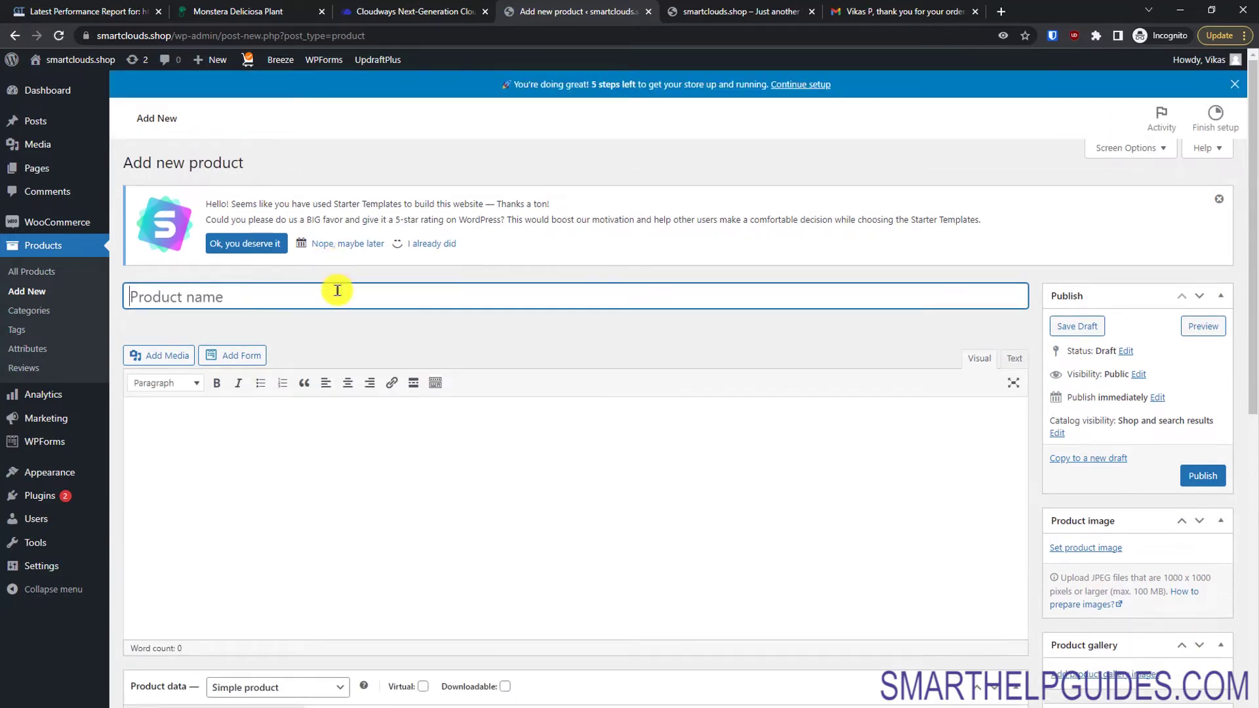
{"action": "left_click", "coordinate": [1252, 322]}
{"action": "left_click", "coordinate": [673, 156]}
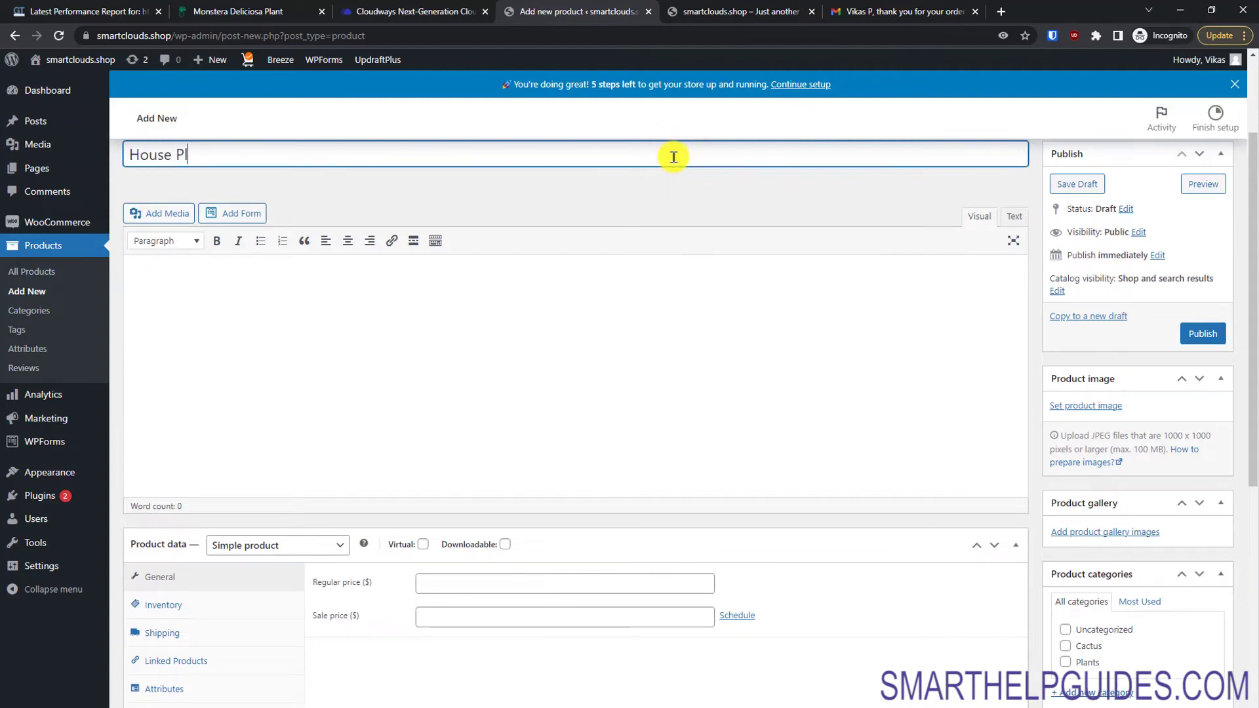
Step: Paste the About the Product, box contents, care guide and FAQ text from Word into the description
{"action": "key", "text": "Tab"}
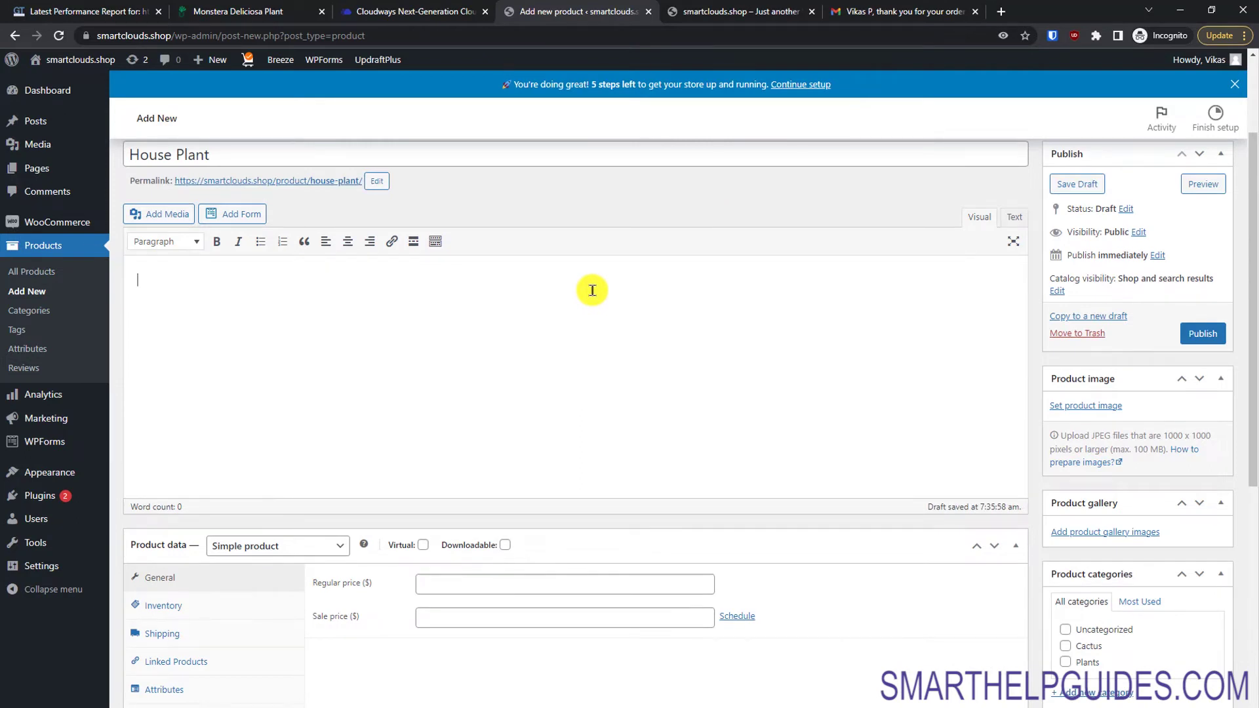
{"action": "key", "text": "alt+Tab"}
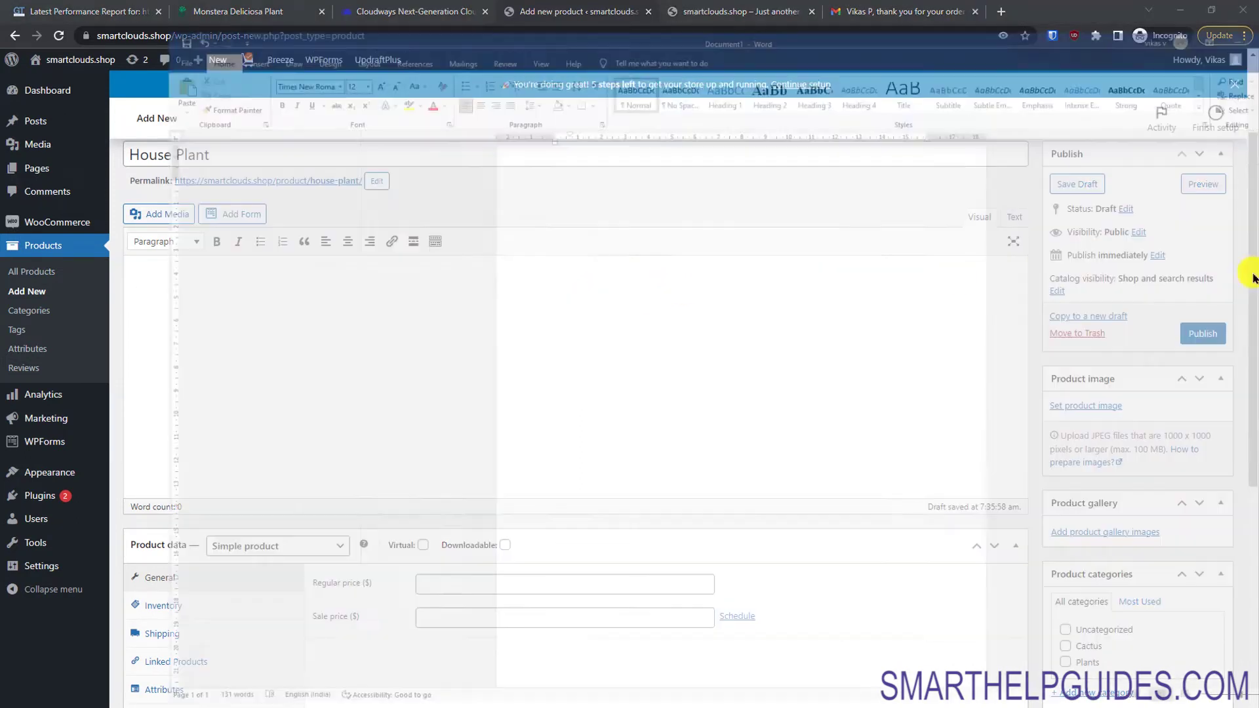
{"action": "left_click_drag", "start_coordinate": [477, 539], "coordinate": [407, 149]}
{"action": "key", "text": "ctrl+c"}
{"action": "key", "text": "alt+Tab"}
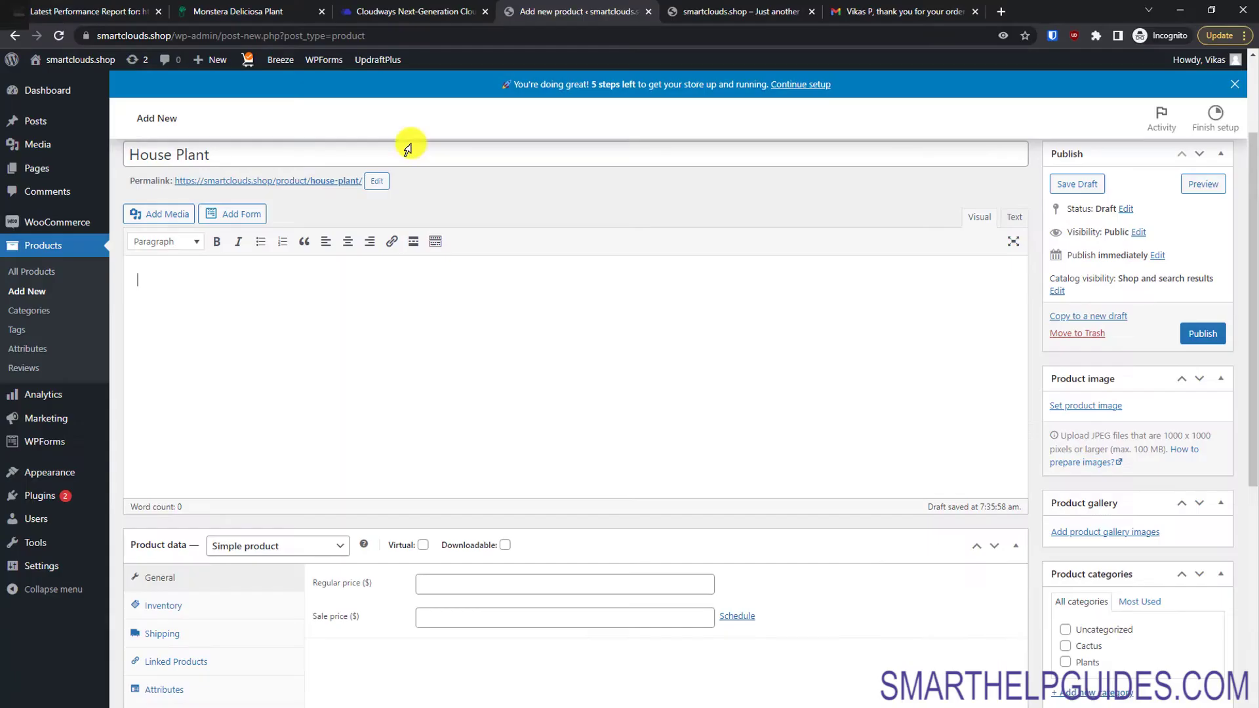
{"action": "key", "text": "ctrl+v"}
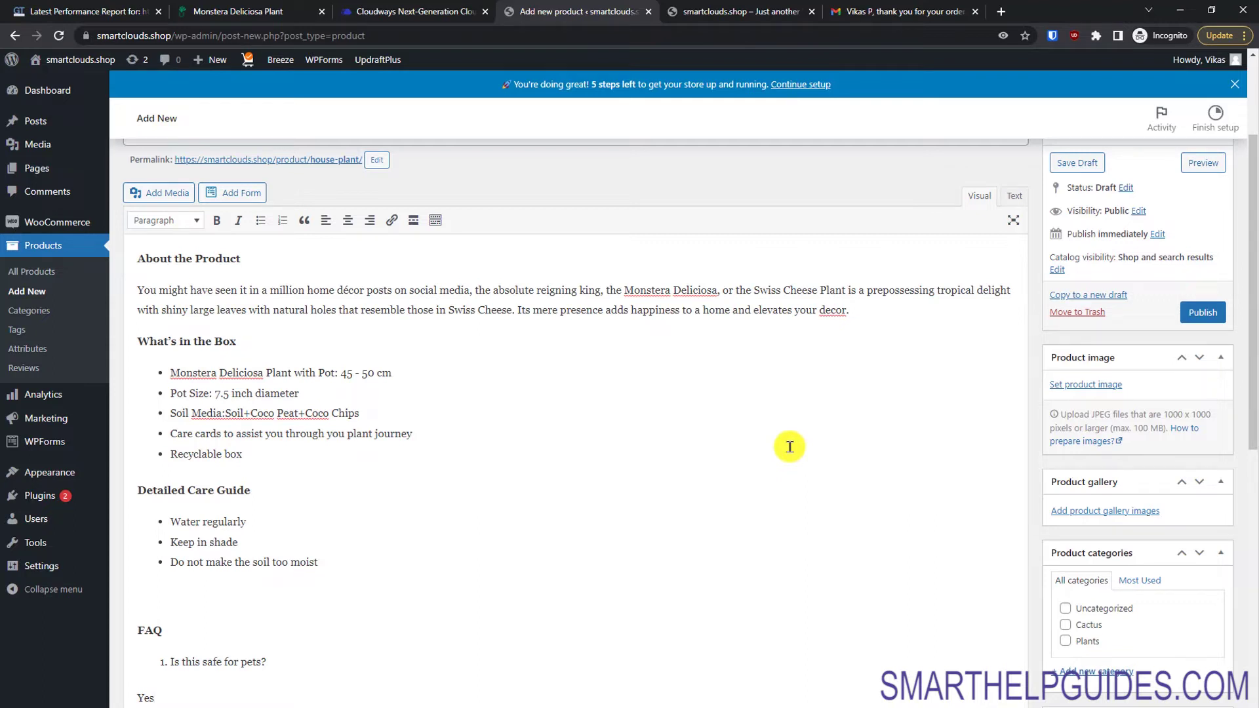
{"action": "left_click", "coordinate": [698, 7]}
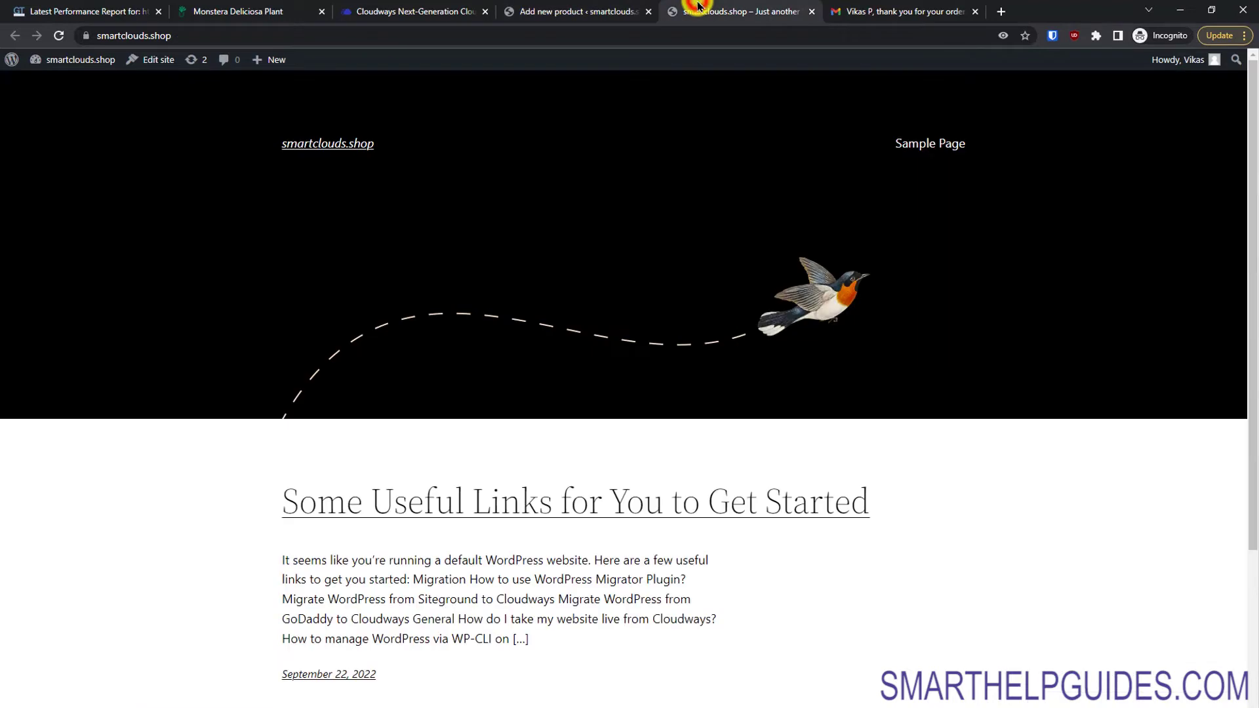
Step: Browse Store > Plants and inspect the live Aluminum Plant product page priced $45.00
{"action": "left_click", "coordinate": [283, 144]}
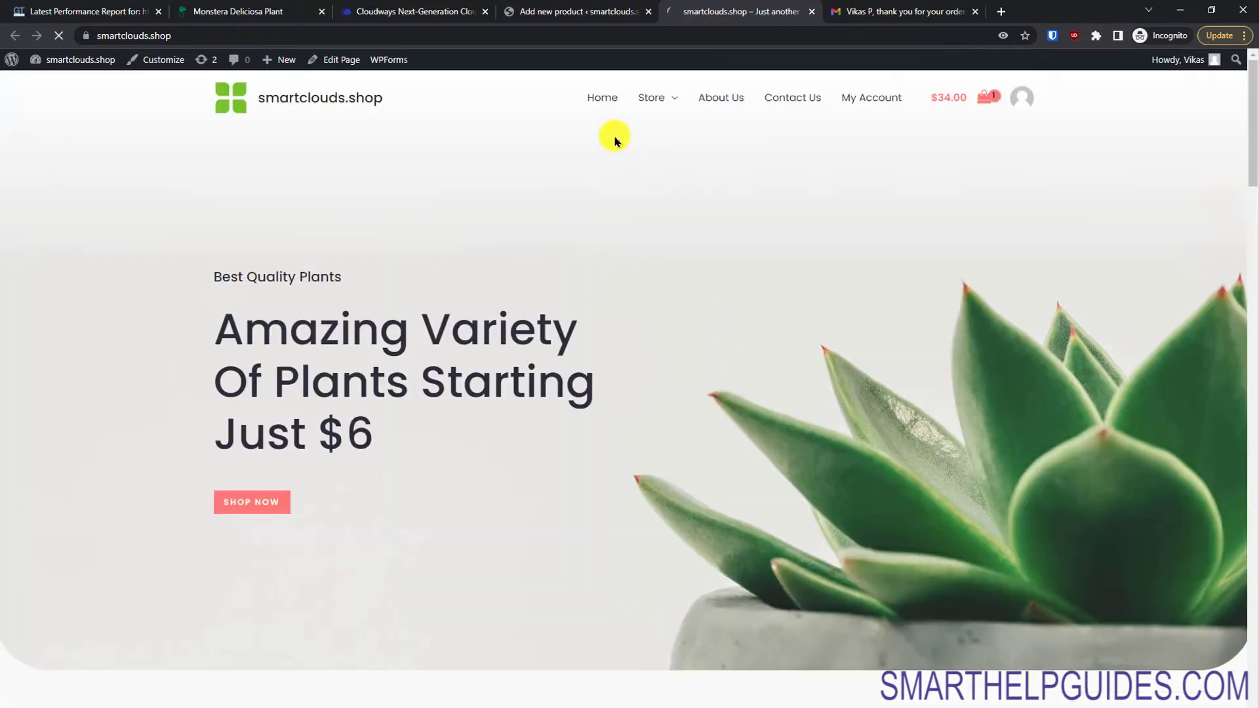
{"action": "mouse_move", "coordinate": [655, 95]}
{"action": "left_click", "coordinate": [653, 136]}
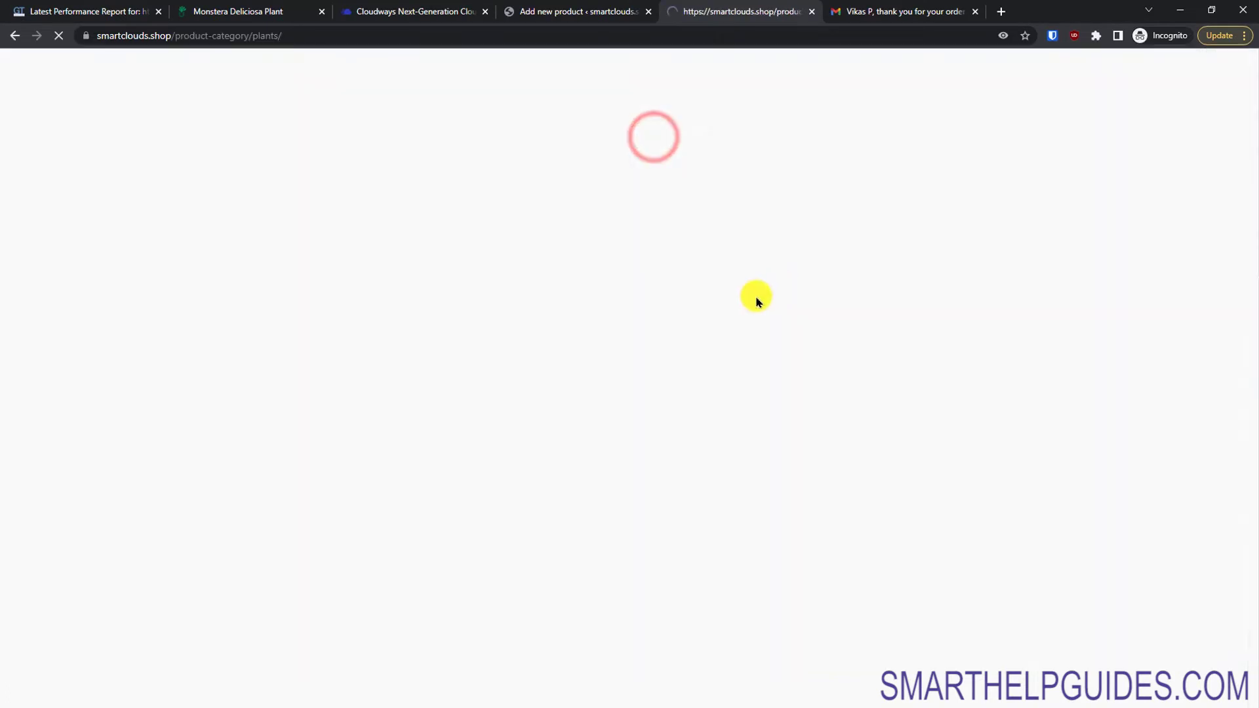
{"action": "left_click", "coordinate": [604, 414]}
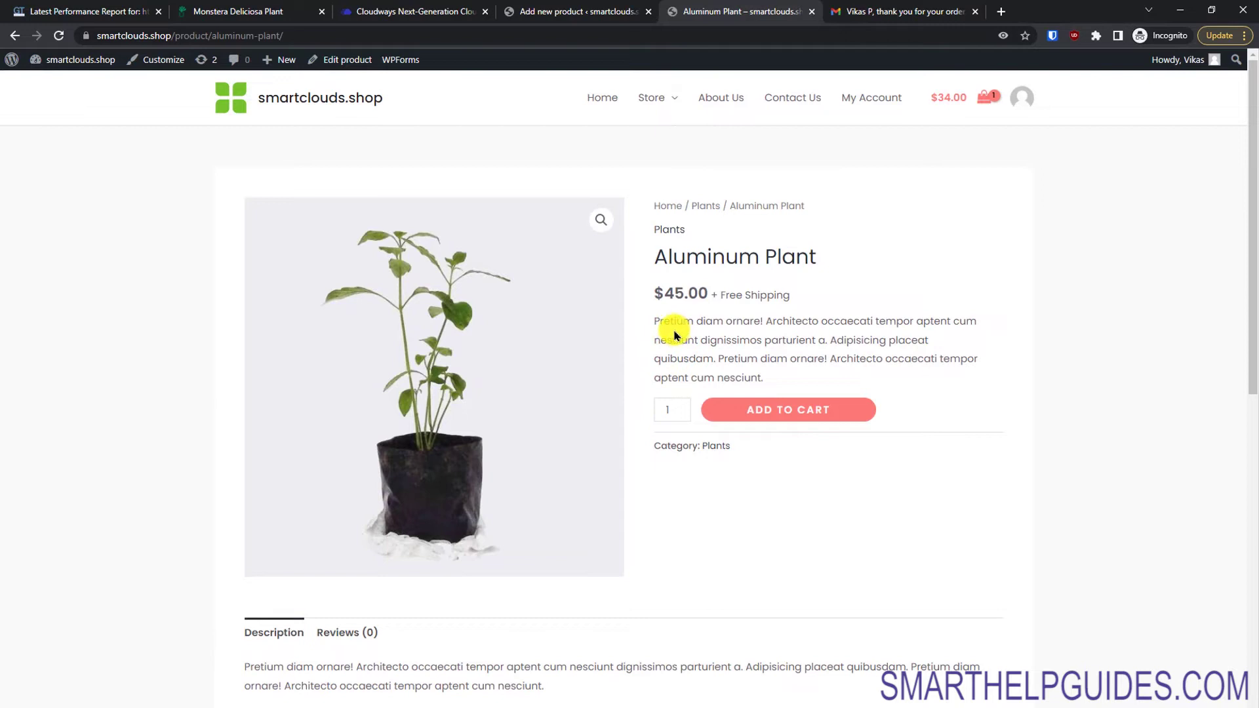
{"action": "left_click_drag", "start_coordinate": [766, 381], "coordinate": [658, 320]}
{"action": "left_click", "coordinate": [1090, 525]}
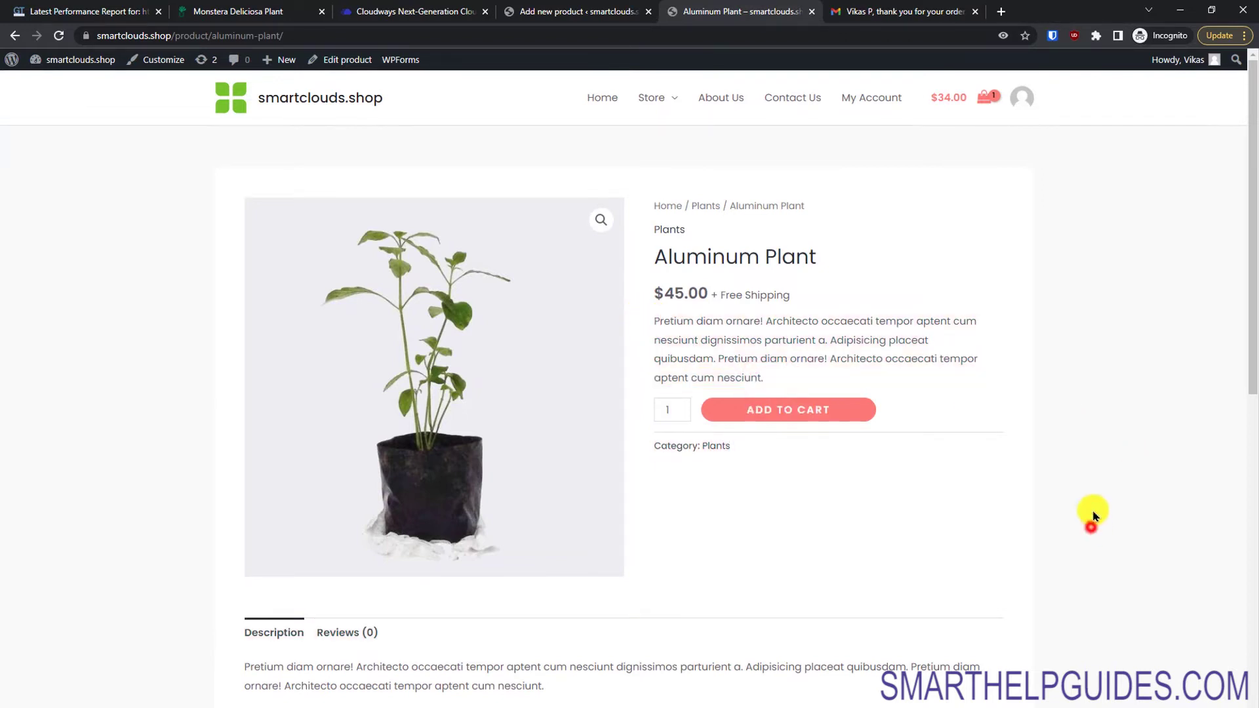
{"action": "left_click_drag", "start_coordinate": [1250, 372], "coordinate": [1252, 467]}
{"action": "left_click_drag", "start_coordinate": [554, 478], "coordinate": [259, 460]}
{"action": "left_click", "coordinate": [553, 529]}
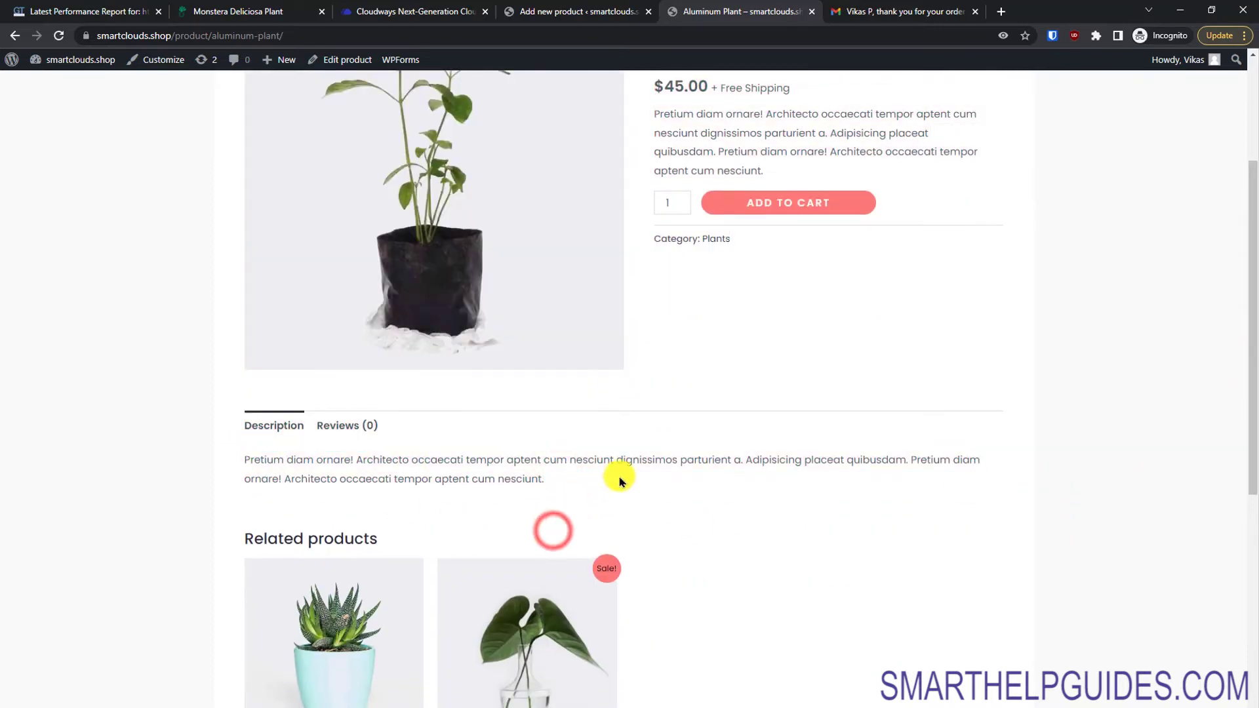
{"action": "left_click", "coordinate": [570, 12]}
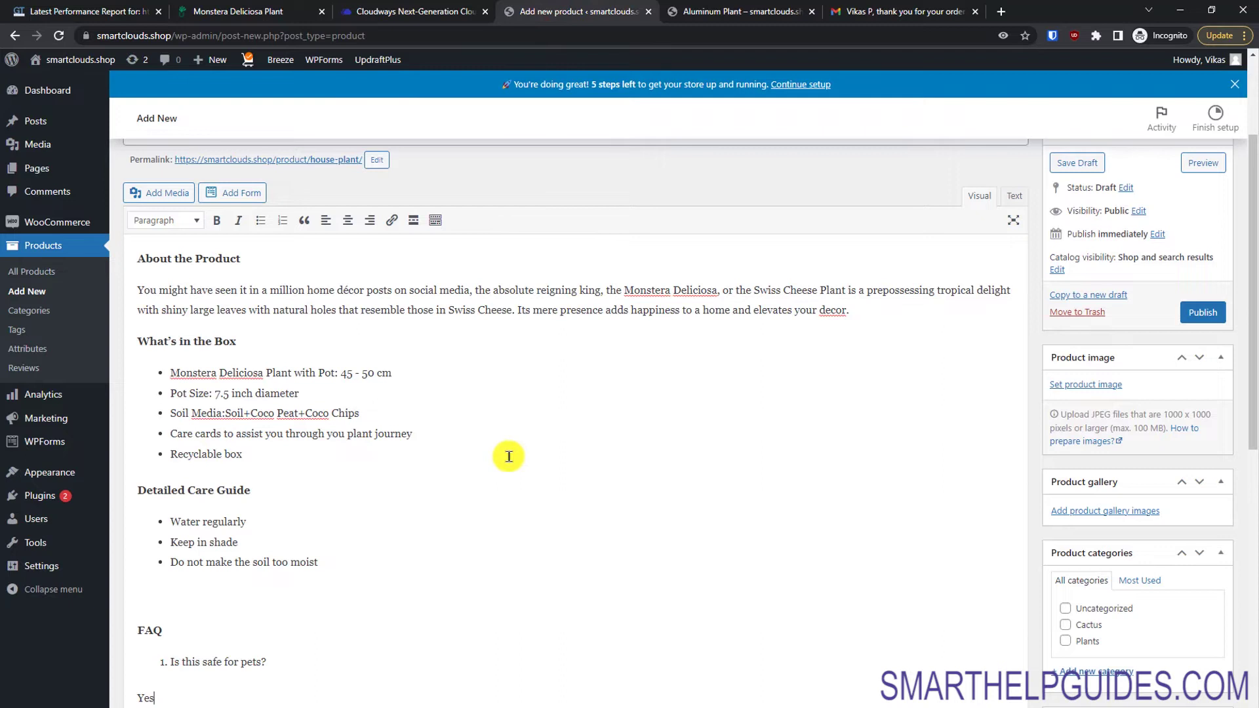
Step: Set the House Plant's regular price to 10
{"action": "scroll", "coordinate": [1252, 365], "scroll_direction": "down", "scroll_amount": 3}
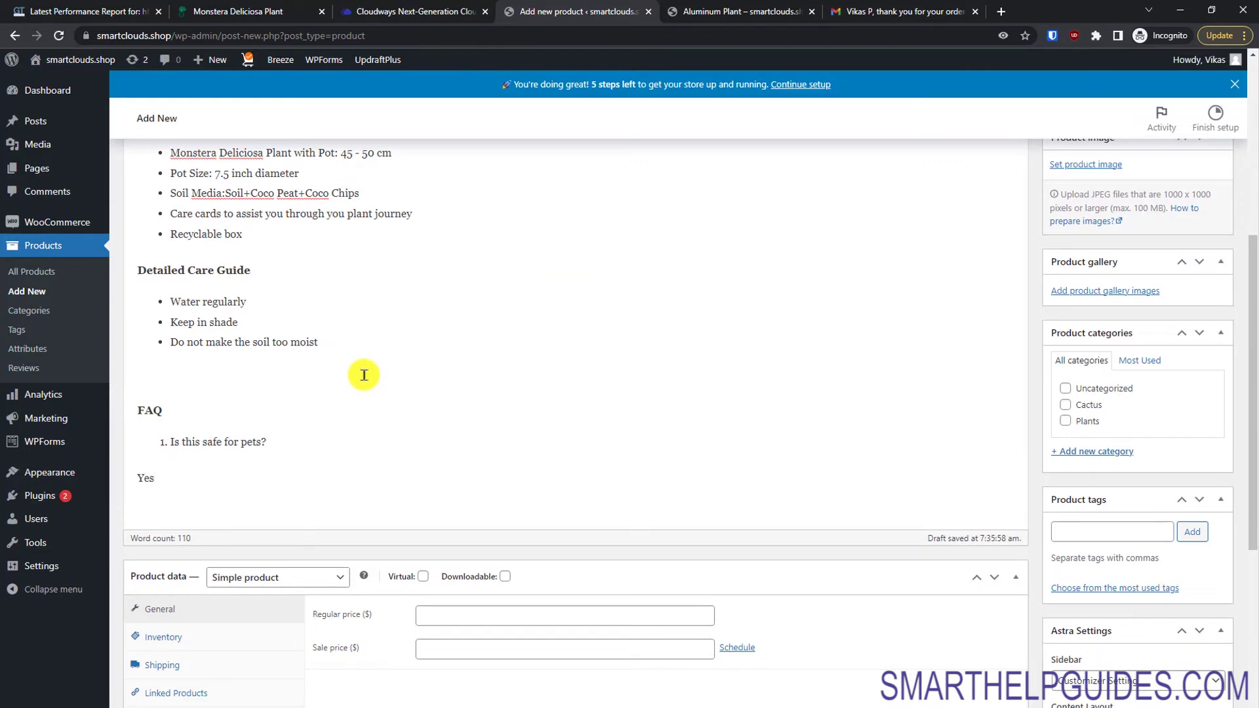
{"action": "left_click_drag", "start_coordinate": [1248, 455], "coordinate": [1251, 533]}
{"action": "left_click", "coordinate": [436, 465]}
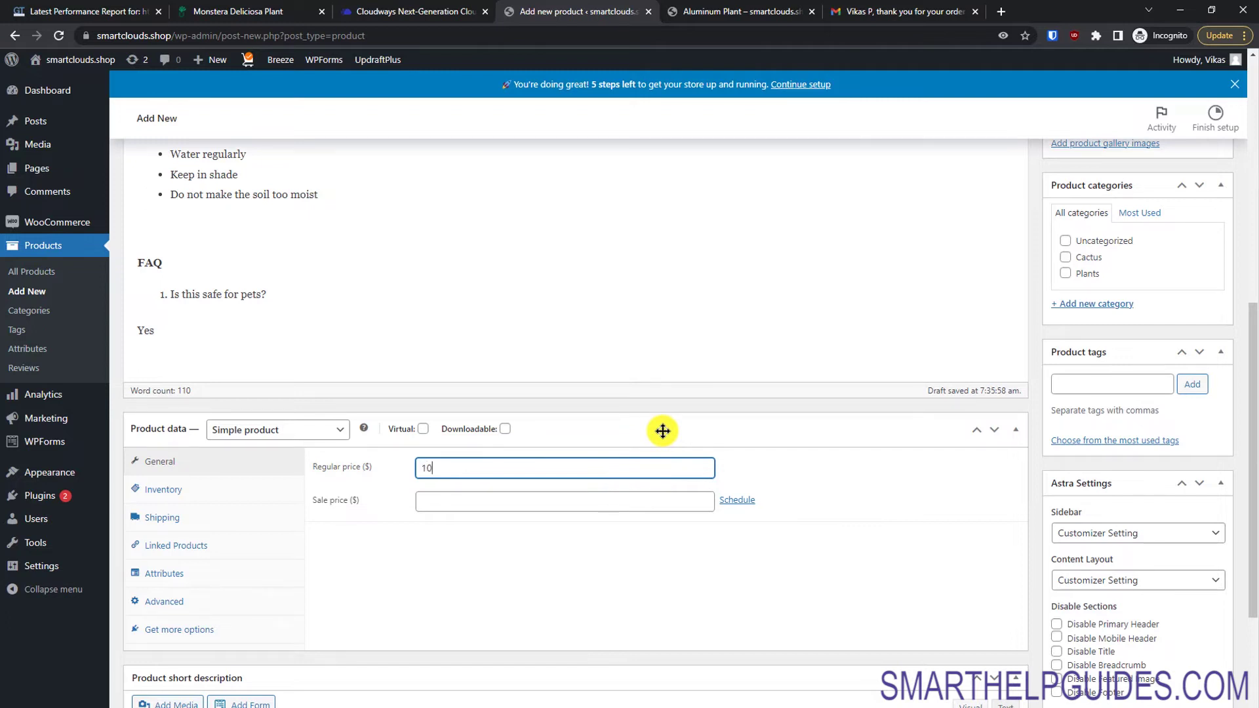
{"action": "left_click", "coordinate": [881, 479]}
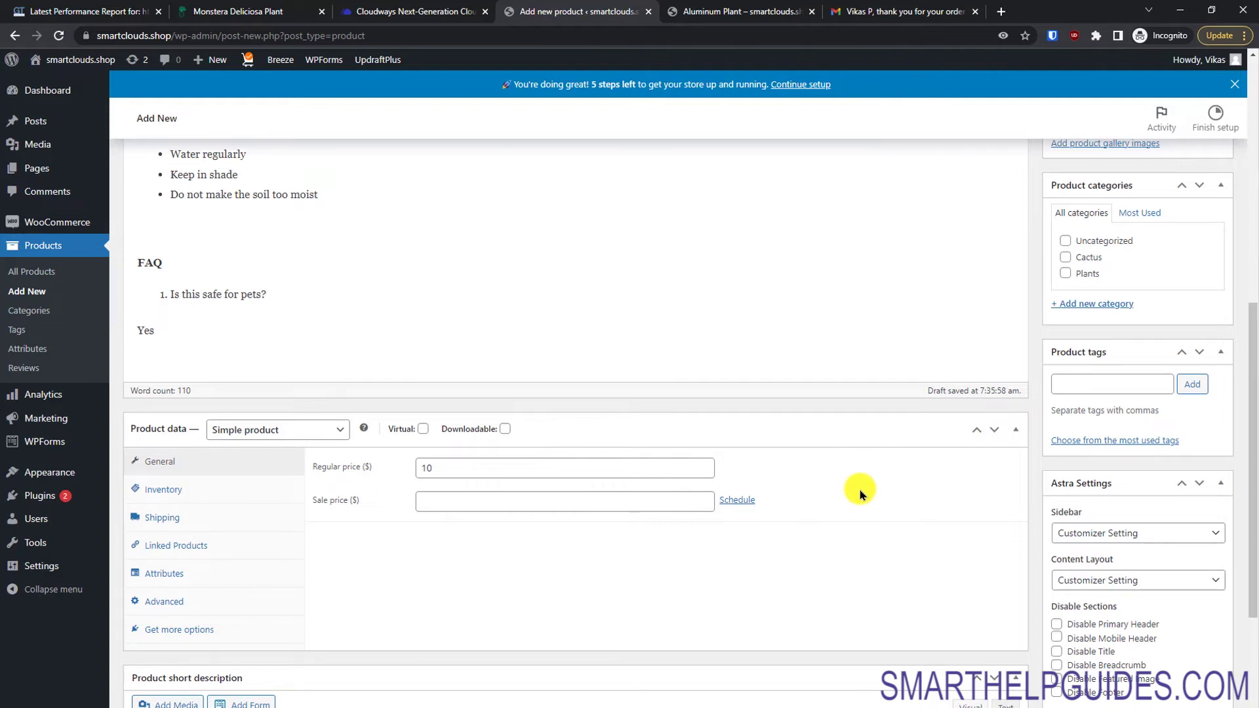
Step: Copy the four-point care list from Word into the Product short description
{"action": "left_click_drag", "start_coordinate": [1253, 394], "coordinate": [1252, 524]}
{"action": "left_click", "coordinate": [601, 596]}
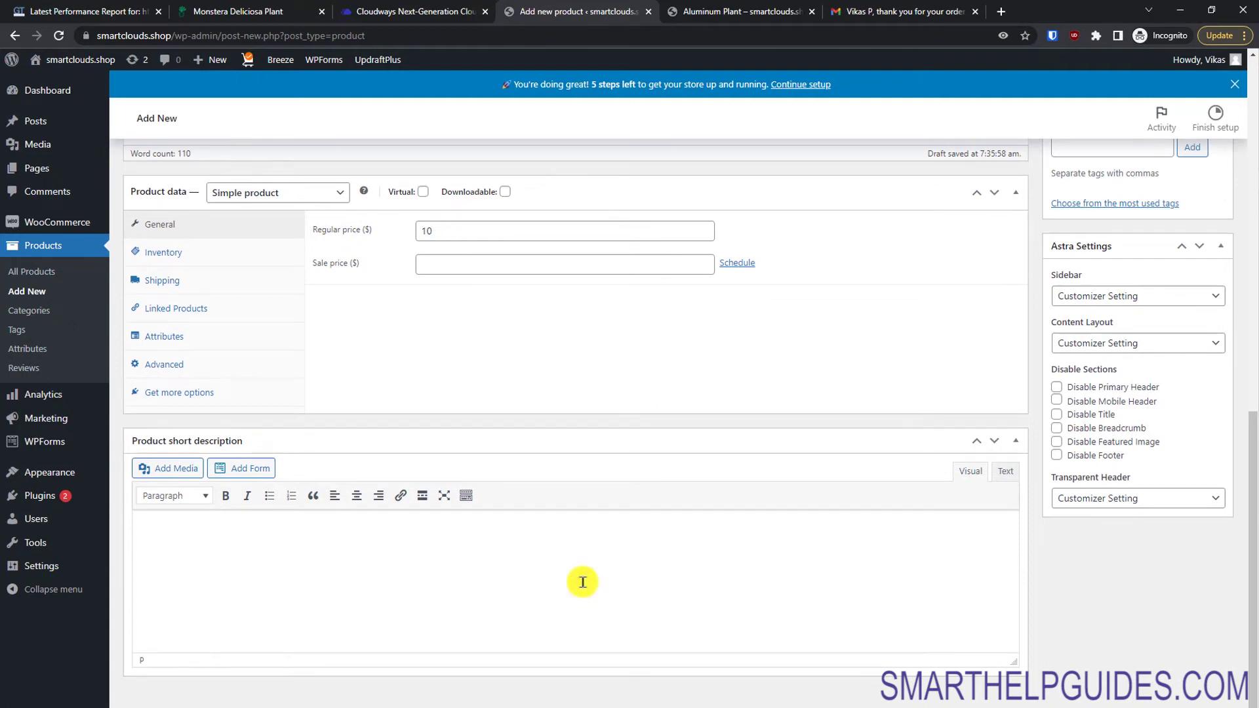
{"action": "key", "text": "alt+Tab"}
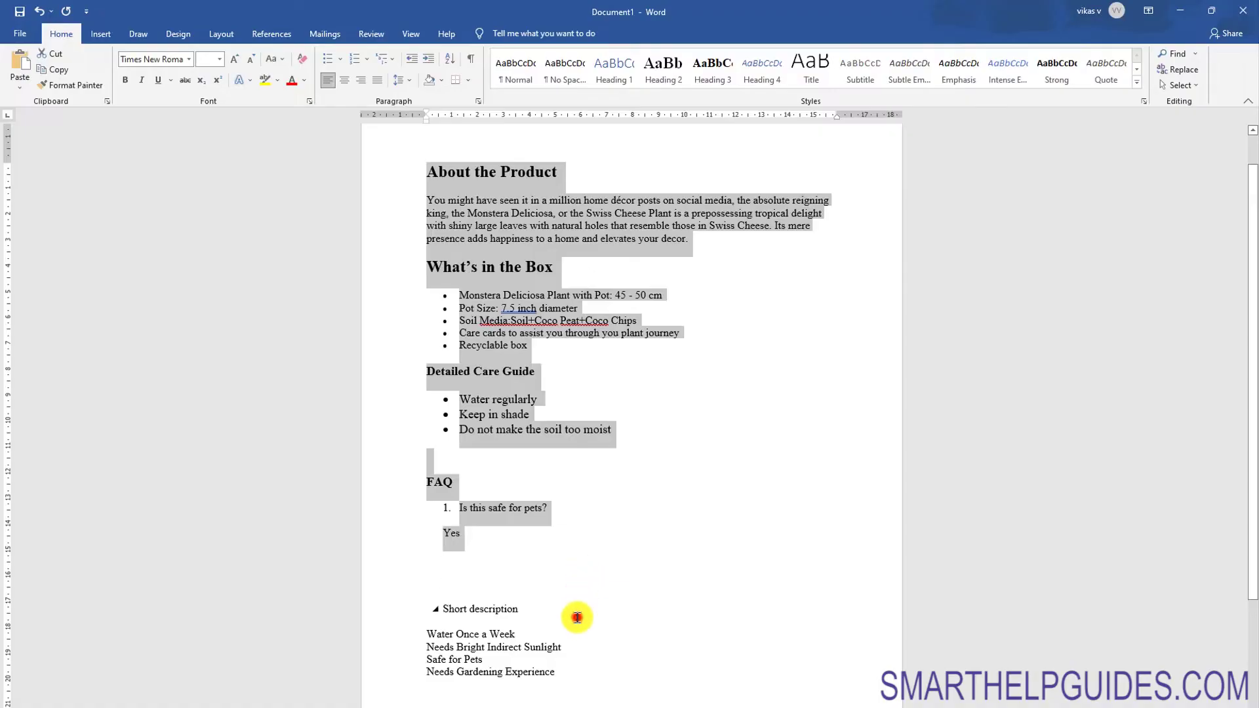
{"action": "left_click", "coordinate": [577, 617]}
{"action": "left_click_drag", "start_coordinate": [583, 666], "coordinate": [431, 598]}
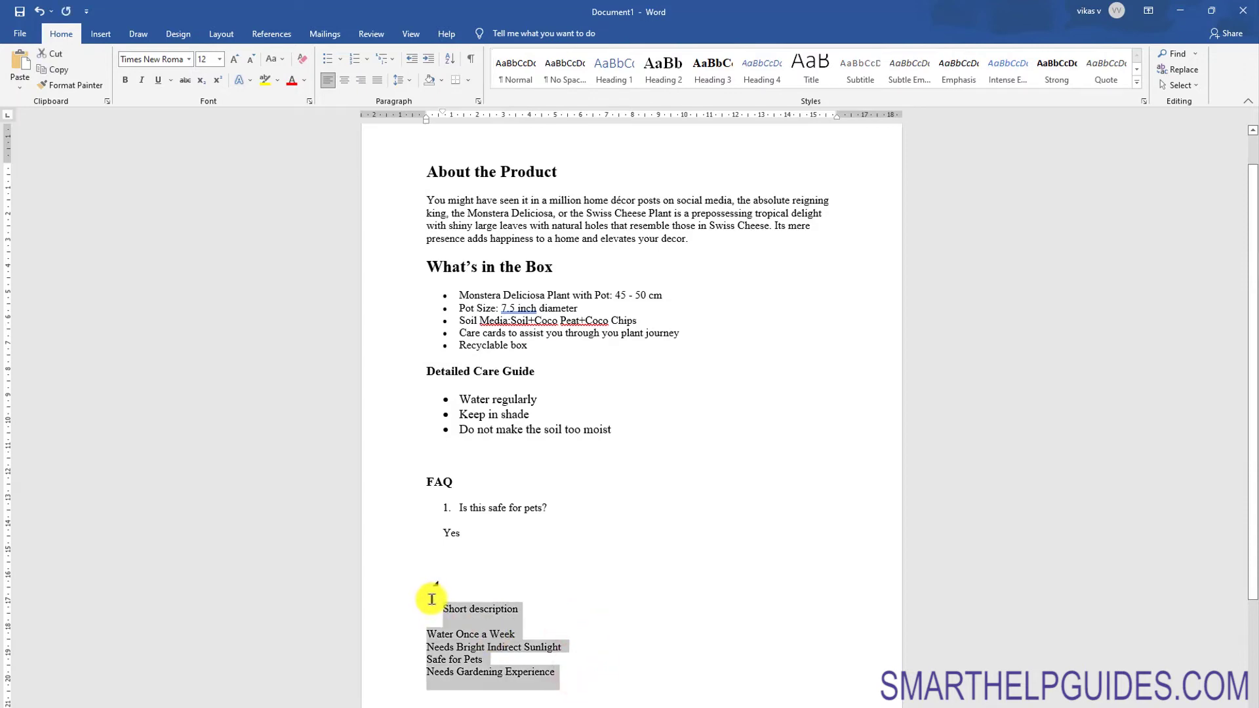
{"action": "key", "text": "ctrl+c"}
{"action": "key", "text": "alt+Tab"}
{"action": "key", "text": "ctrl+v"}
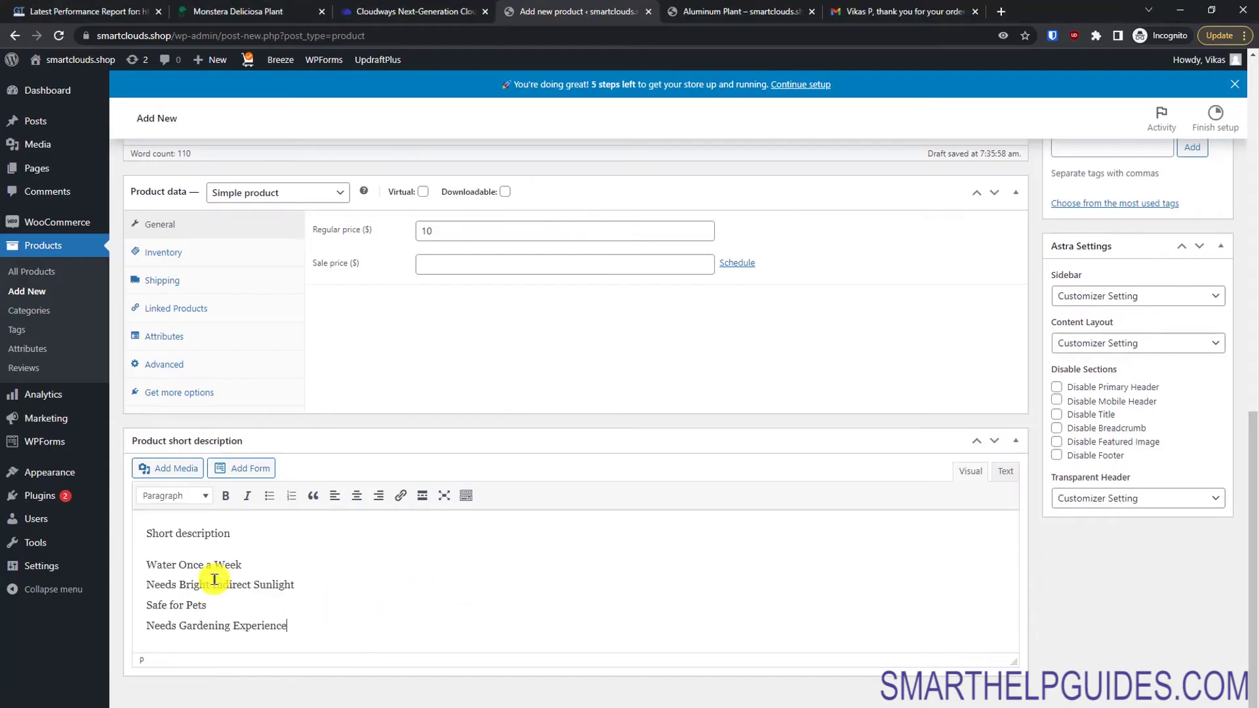
{"action": "left_click_drag", "start_coordinate": [1249, 492], "coordinate": [1243, 220]}
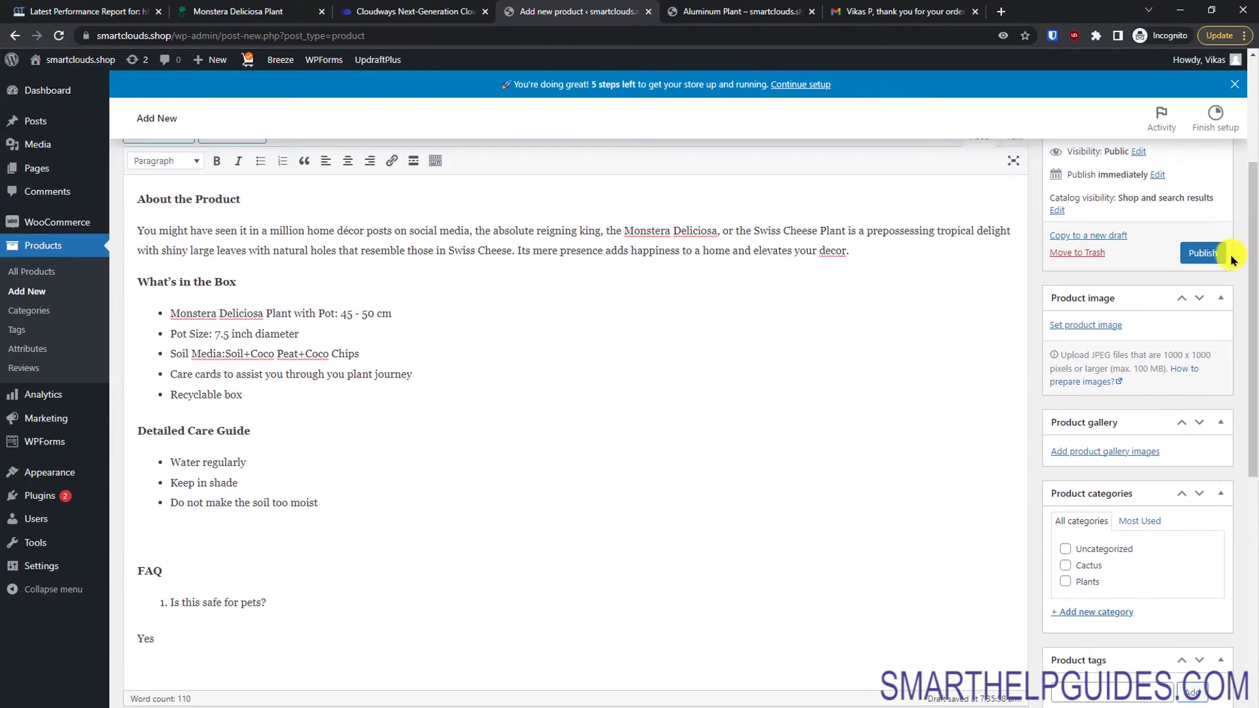
Step: Upload monsteradeliciosa_45.webp and set it as the House Plant's product image
{"action": "left_click", "coordinate": [1090, 326]}
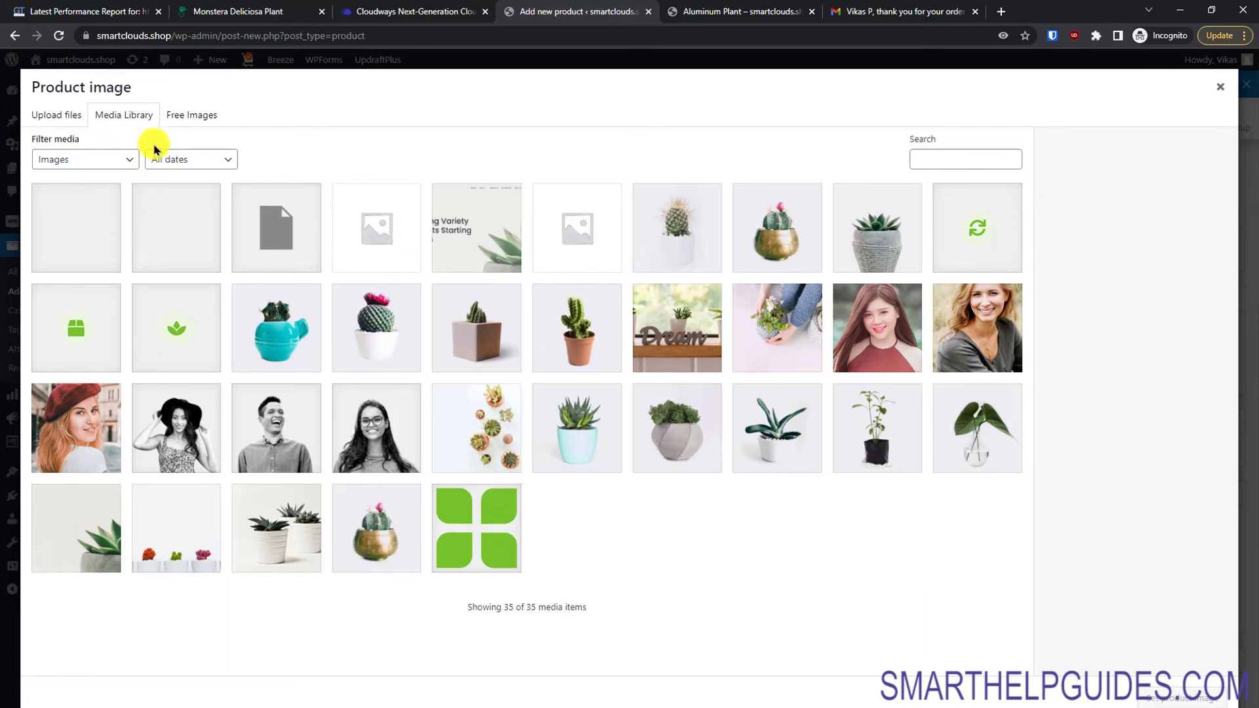
{"action": "left_click", "coordinate": [40, 116]}
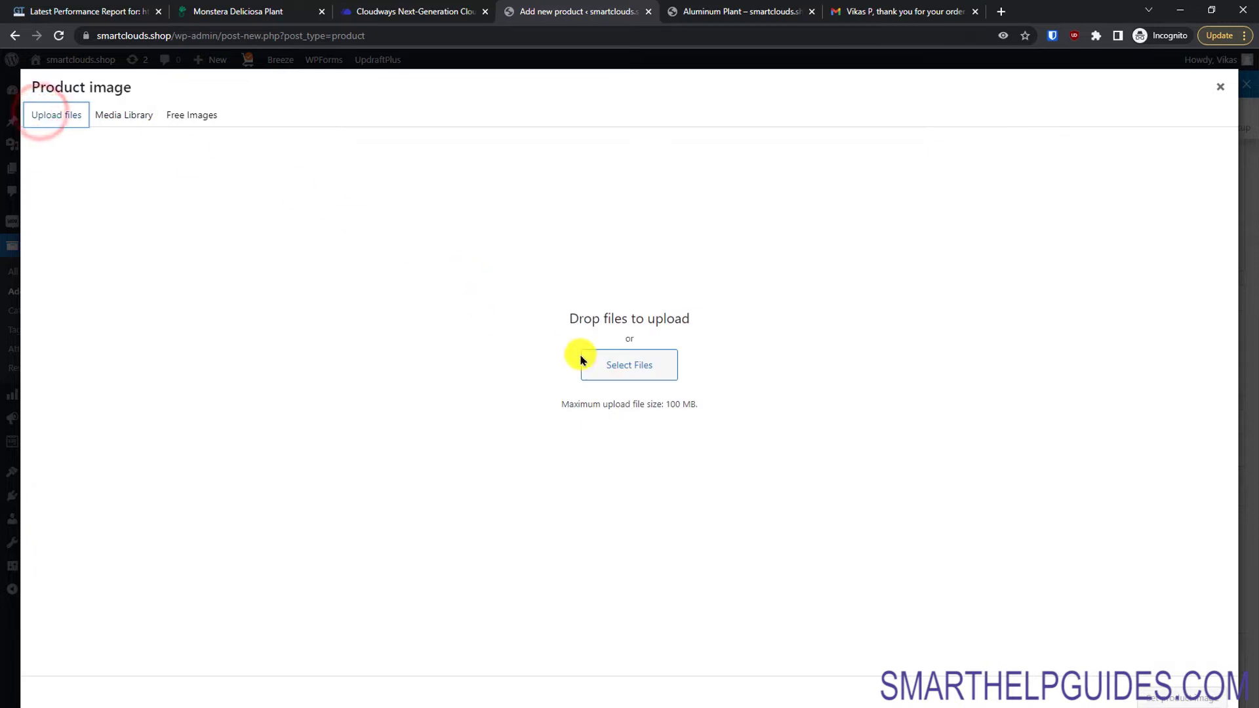
{"action": "left_click", "coordinate": [616, 373]}
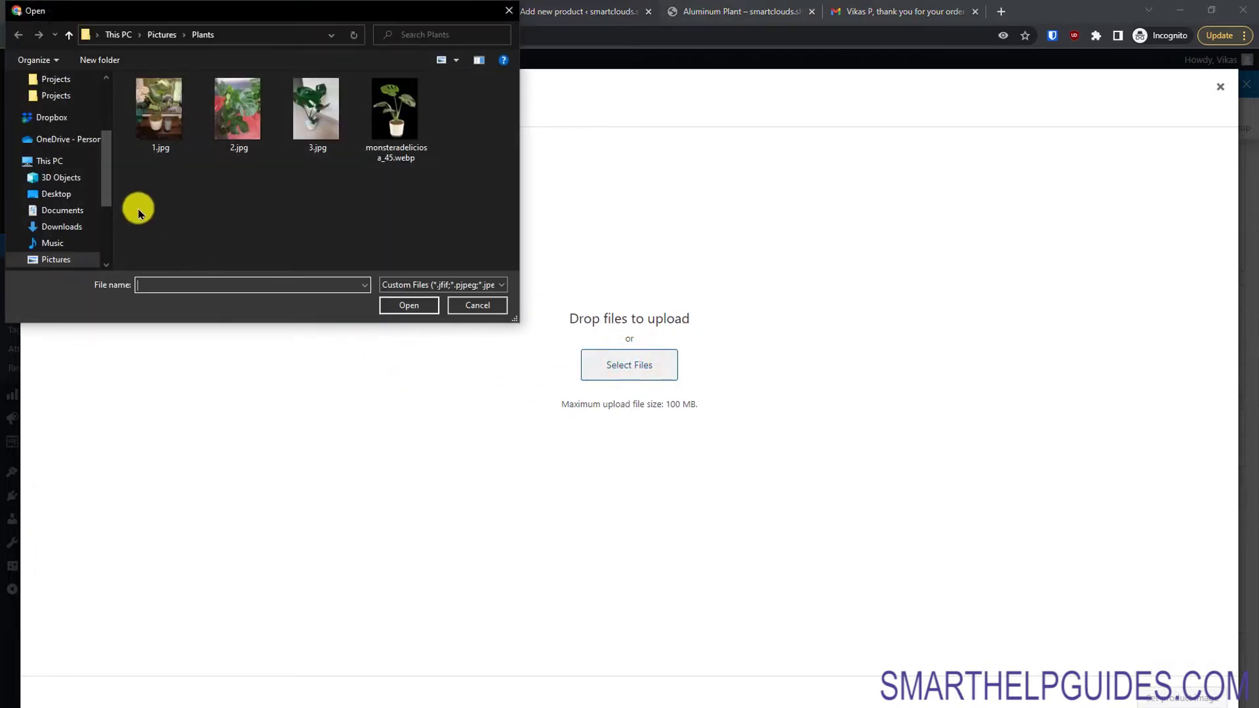
{"action": "left_click", "coordinate": [377, 137]}
{"action": "left_click", "coordinate": [410, 305]}
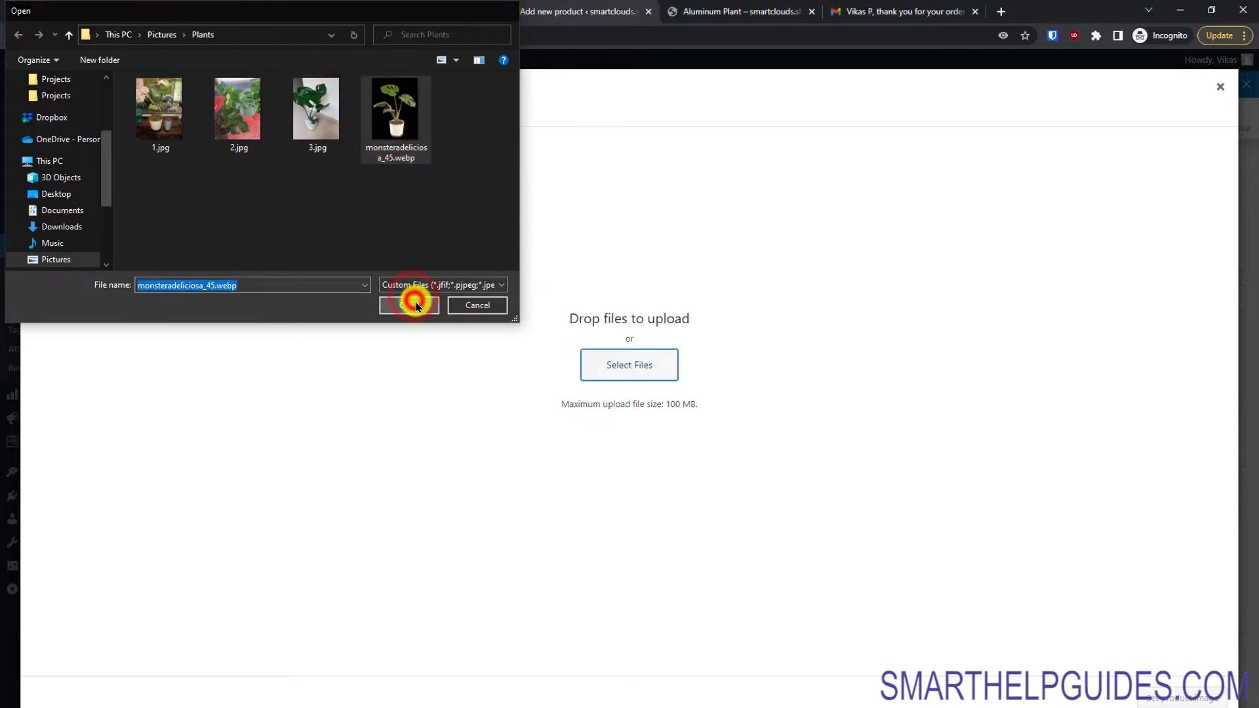
{"action": "left_click", "coordinate": [1188, 698]}
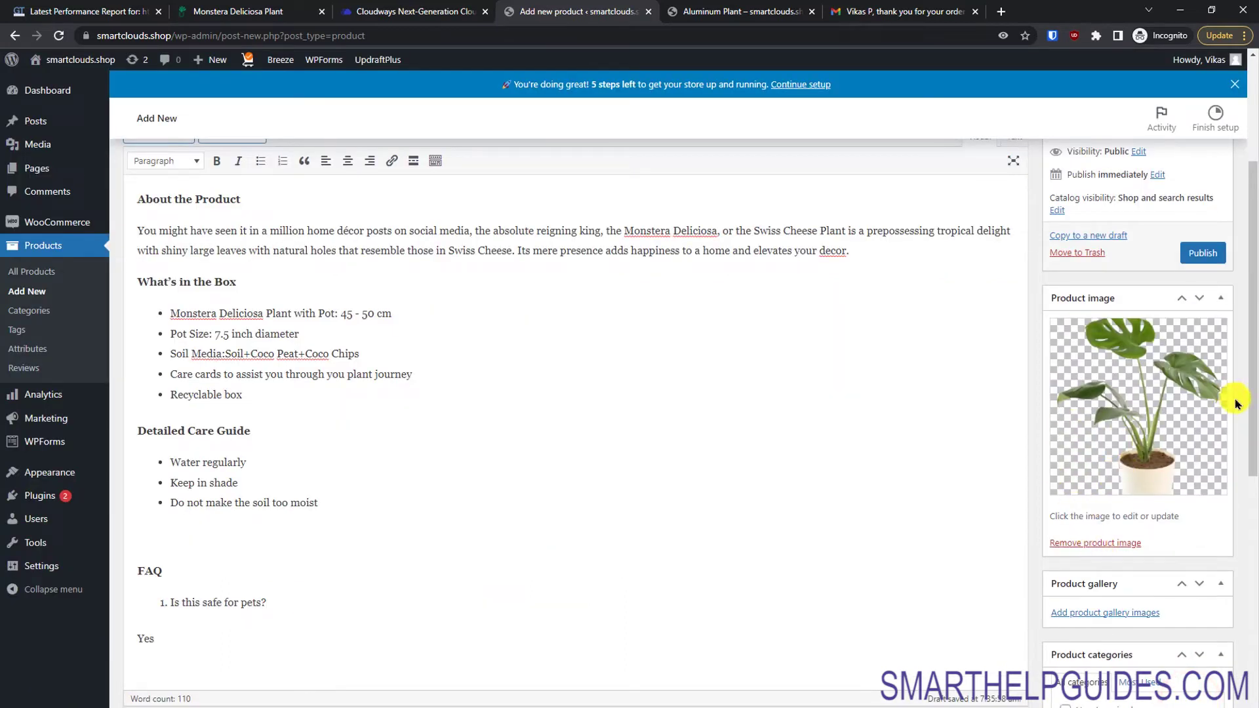
Step: Preview the product page as shoppers would see it
{"action": "scroll", "coordinate": [1242, 413], "scroll_direction": "up", "scroll_amount": 2}
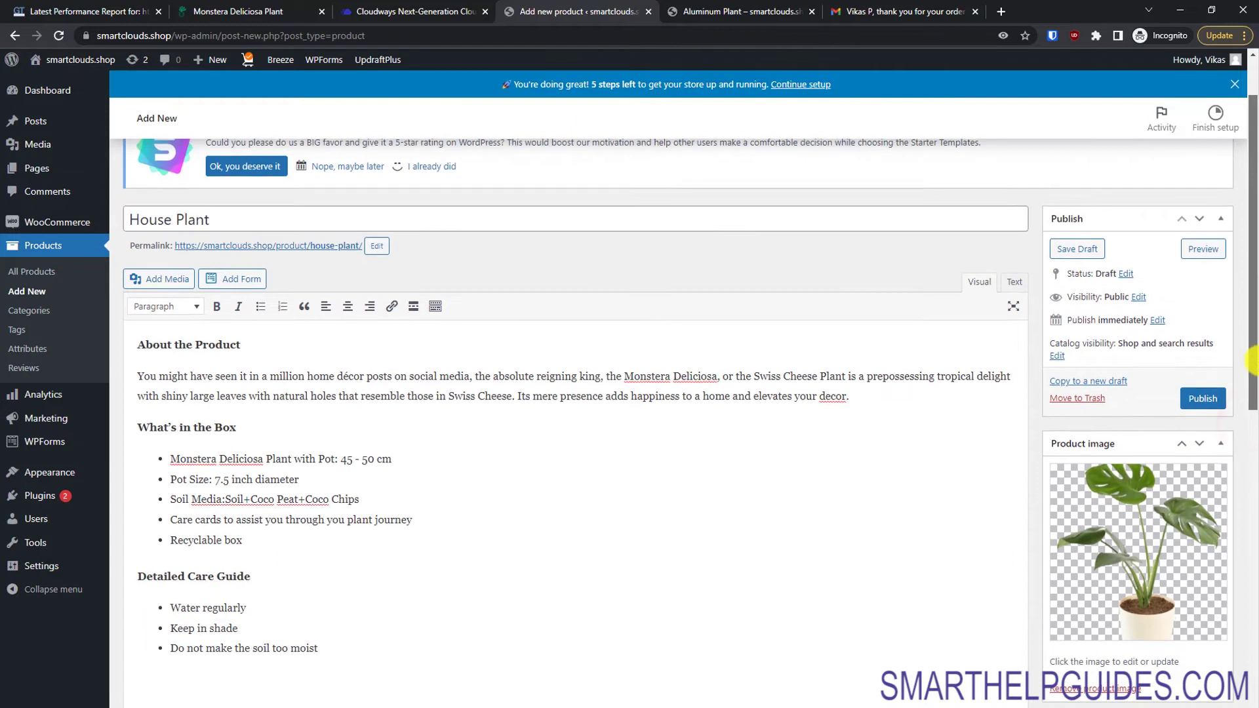
{"action": "scroll", "coordinate": [1251, 360], "scroll_direction": "down", "scroll_amount": 1}
{"action": "left_click", "coordinate": [1204, 185]}
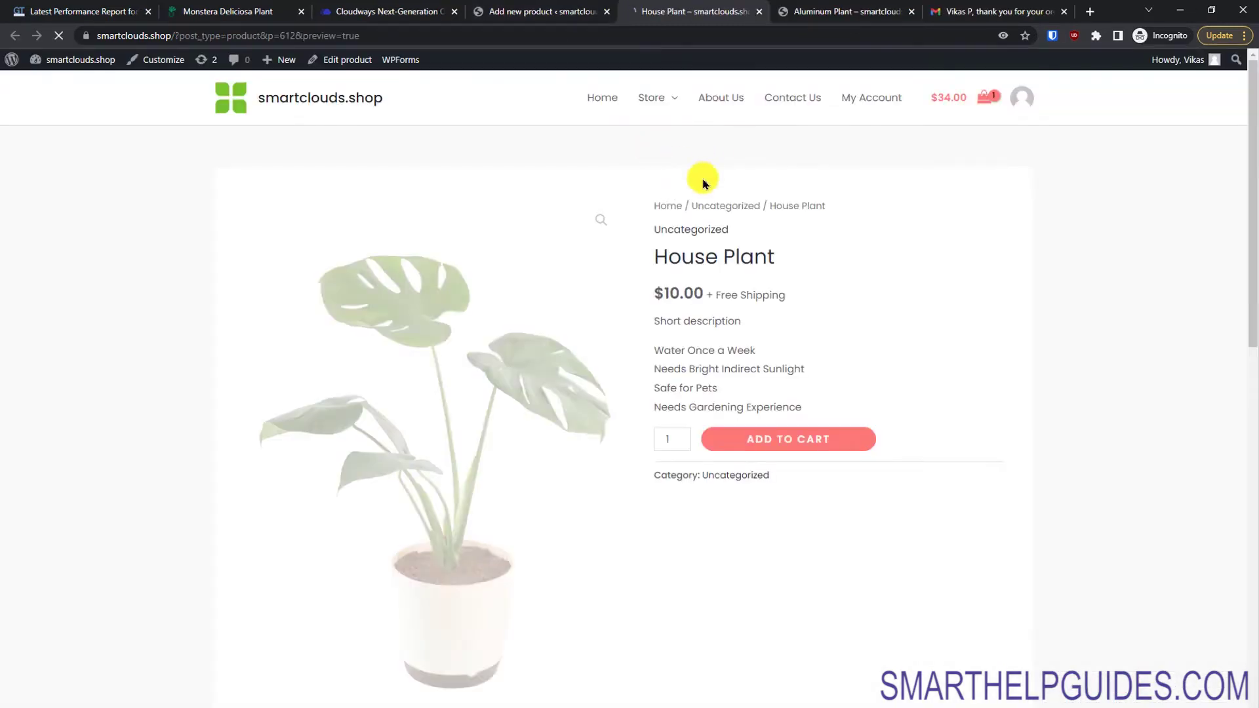
Step: Check the $10.00 preview, then return to the product editor and scroll down to the Product gallery box
{"action": "left_click_drag", "start_coordinate": [1243, 304], "coordinate": [1244, 343]}
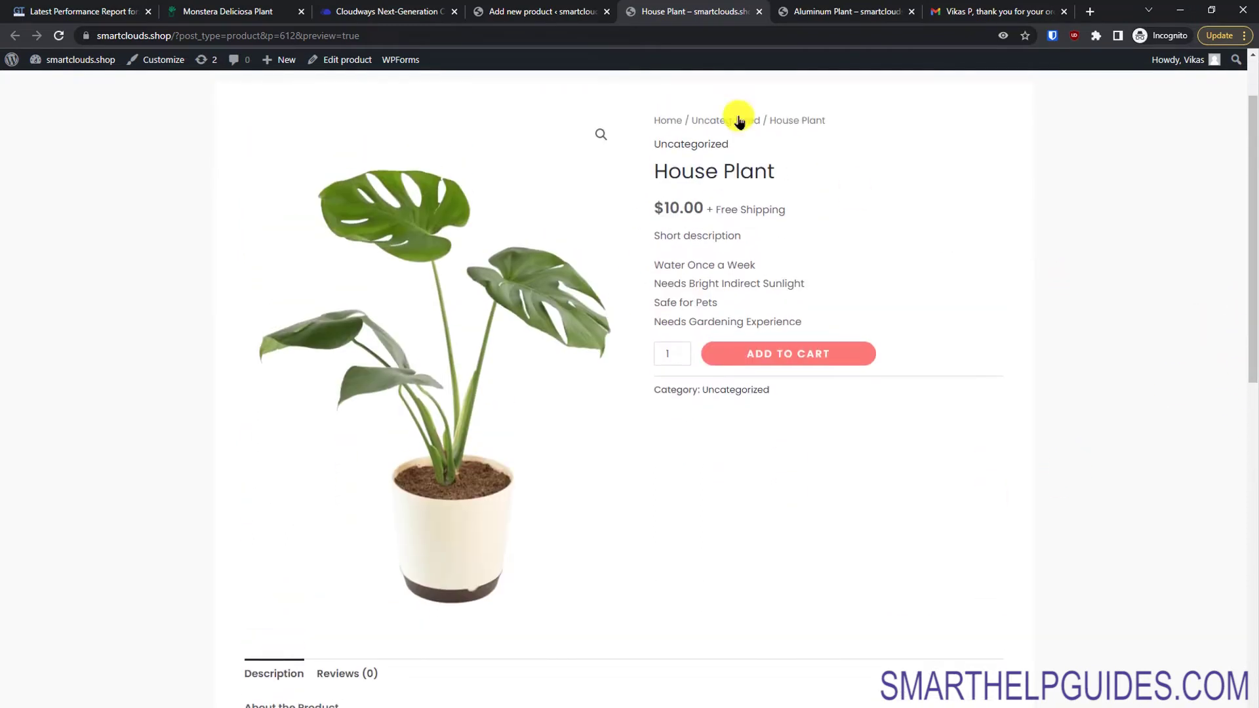
{"action": "left_click", "coordinate": [564, 9]}
{"action": "left_click_drag", "start_coordinate": [1252, 377], "coordinate": [1248, 523]}
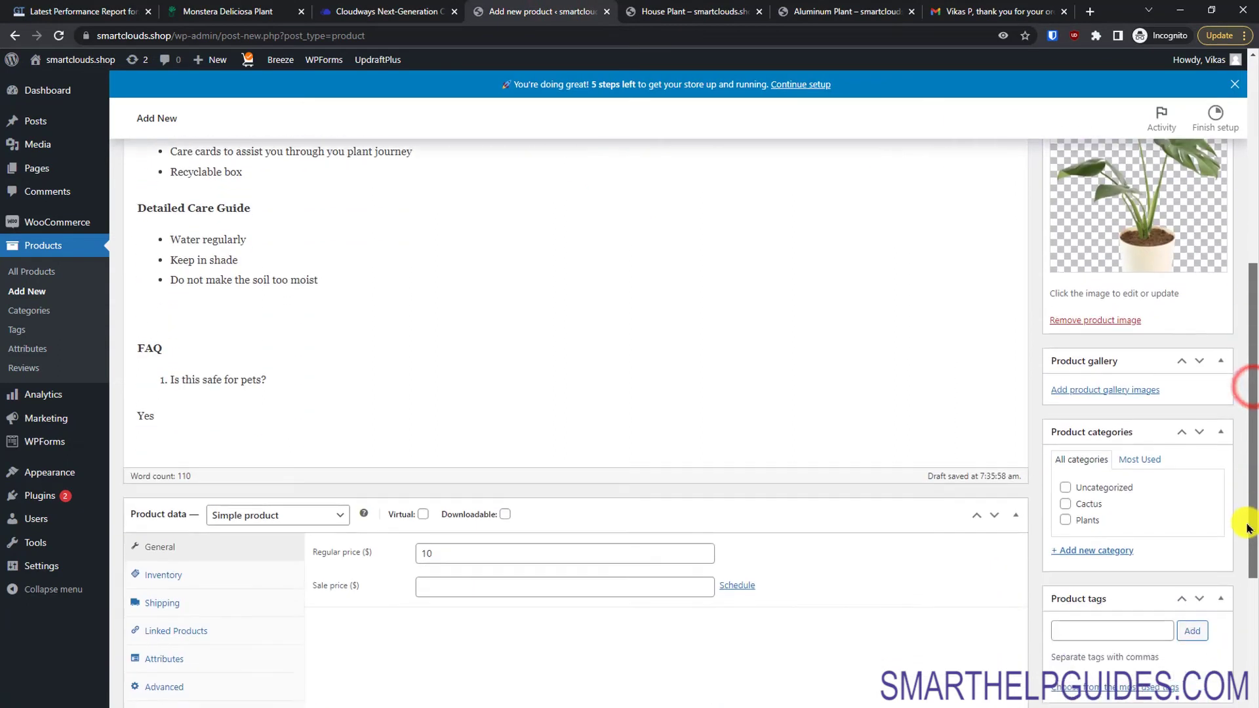
Step: Upload 1.jpg, 2.jpg and 3.jpg, leaving out the monstera image, and add them to the product gallery
{"action": "left_click", "coordinate": [1072, 394]}
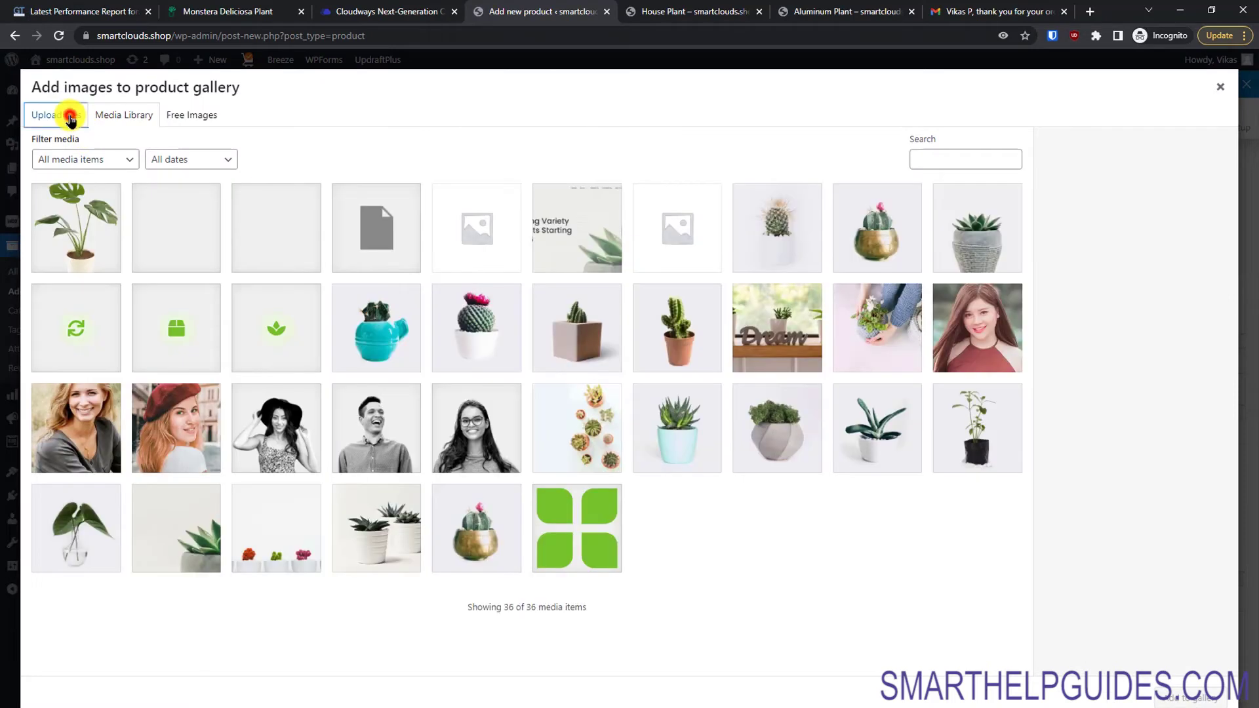
{"action": "left_click", "coordinate": [70, 118]}
{"action": "left_click", "coordinate": [618, 363]}
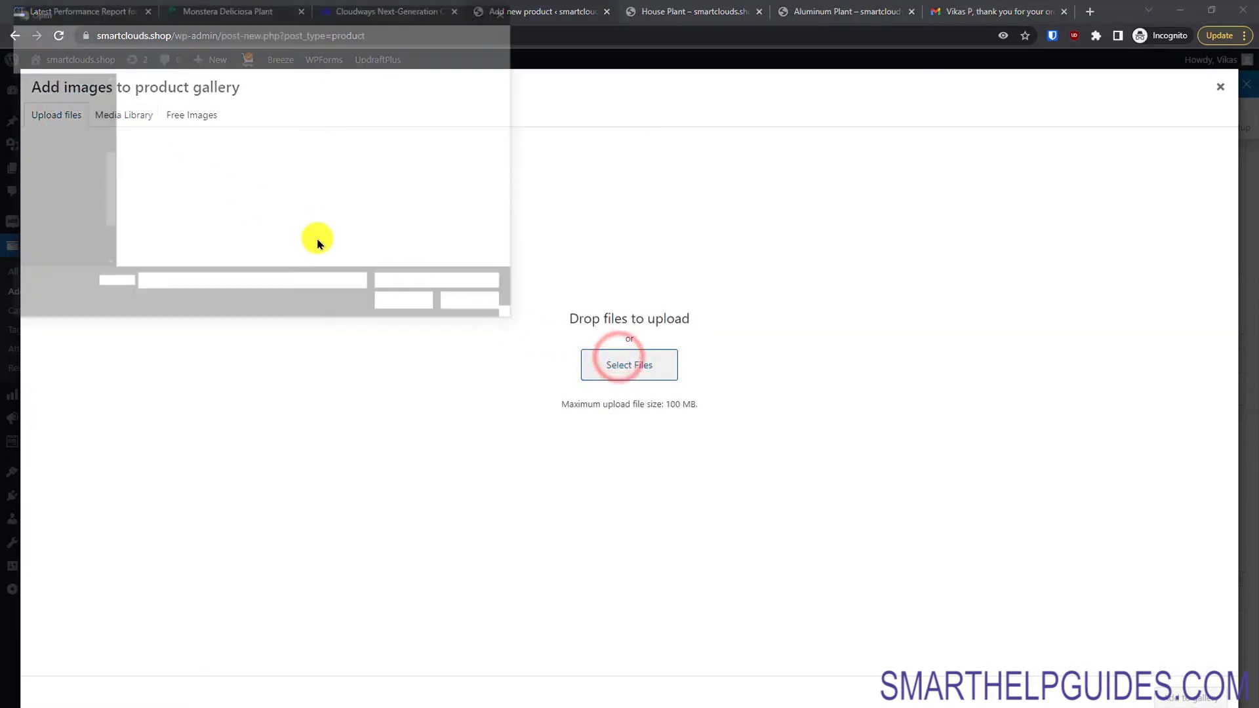
{"action": "left_click_drag", "start_coordinate": [444, 183], "coordinate": [164, 130]}
{"action": "left_click", "coordinate": [313, 127], "text": "ctrl"}
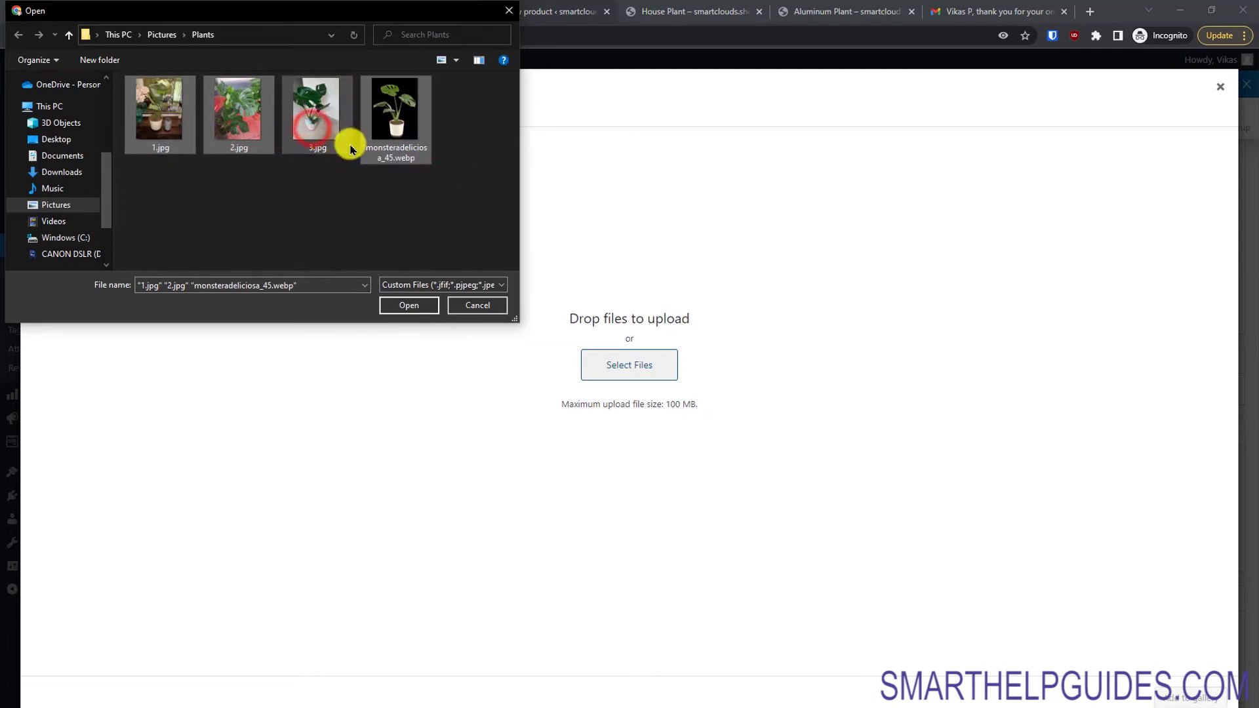
{"action": "left_click", "coordinate": [331, 126], "text": "ctrl"}
{"action": "left_click", "coordinate": [397, 131], "text": "ctrl"}
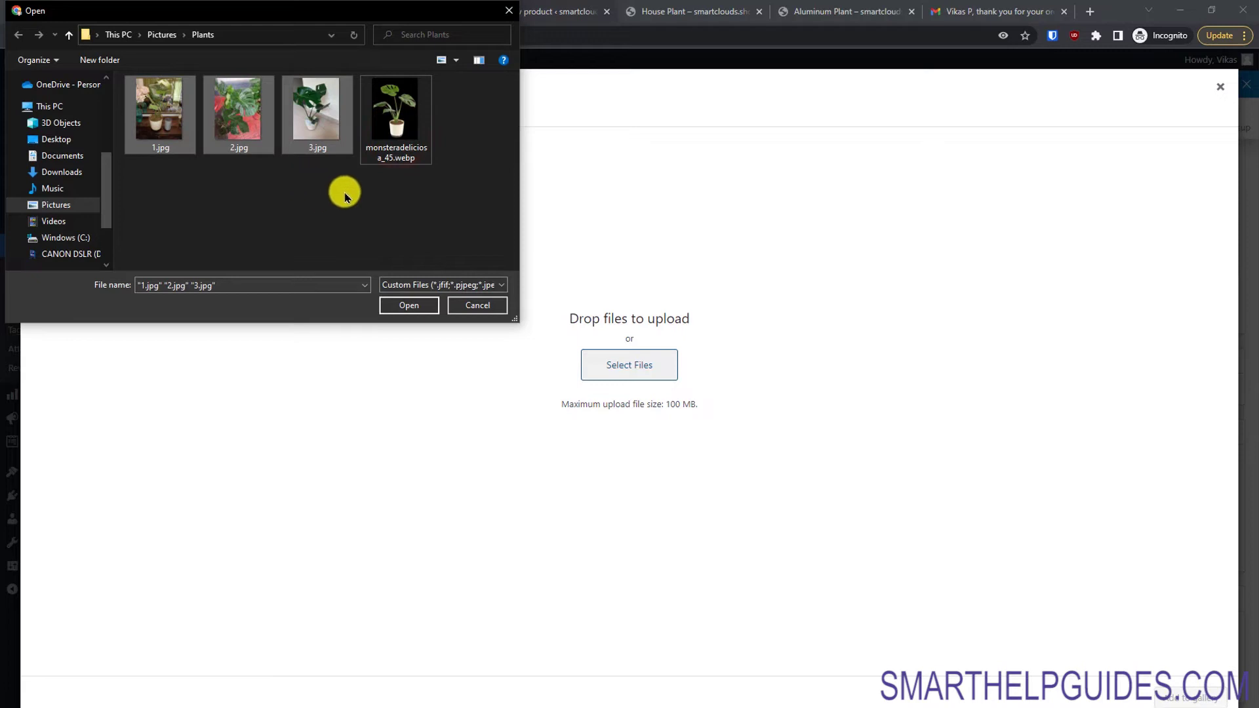
{"action": "left_click", "coordinate": [413, 306]}
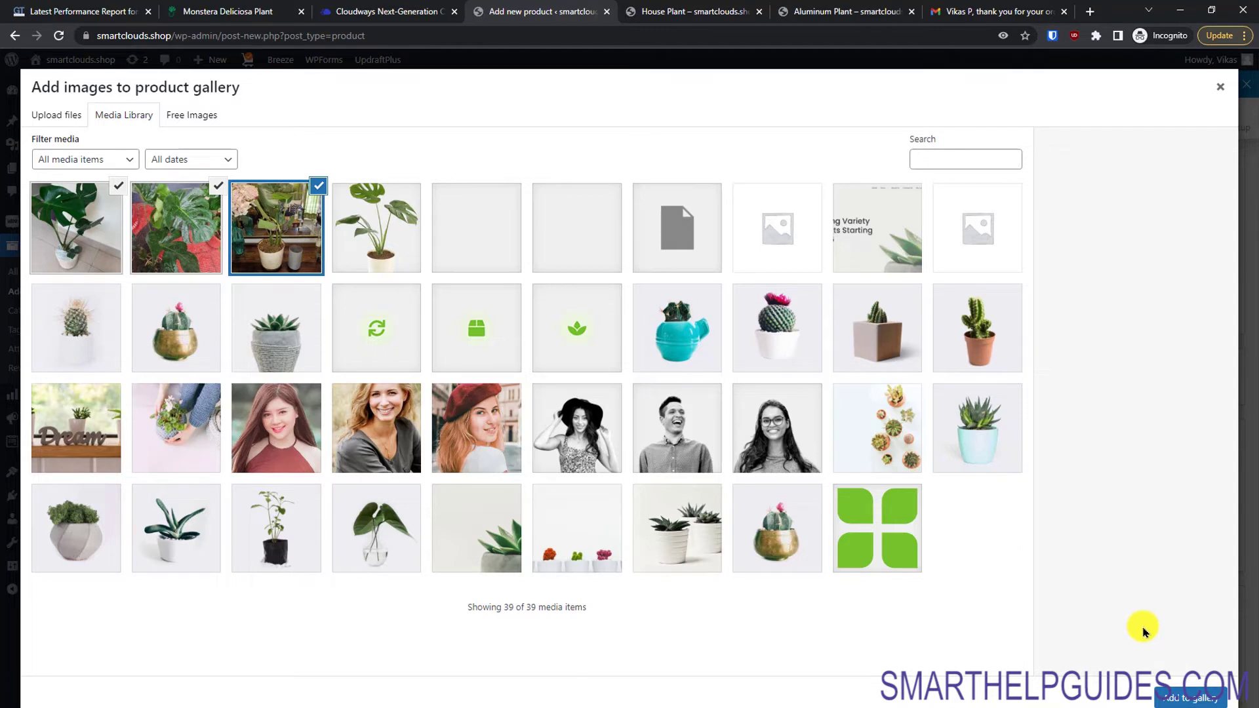
{"action": "left_click", "coordinate": [1172, 699]}
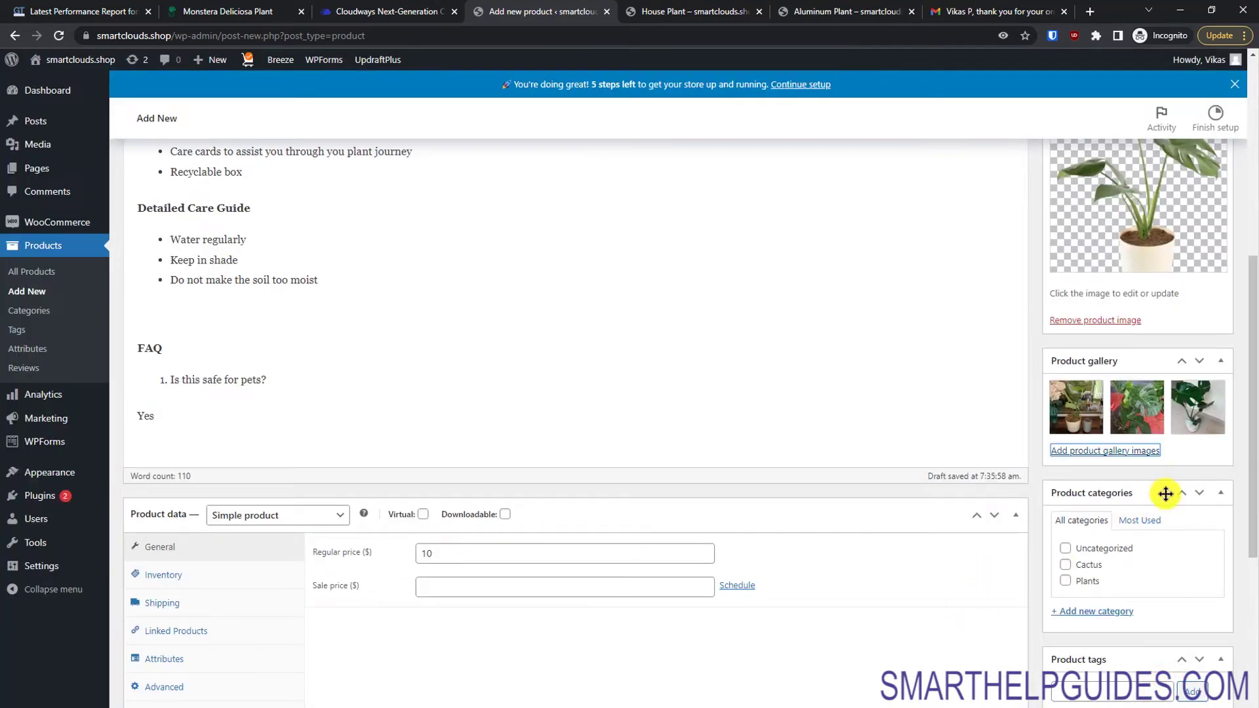
{"action": "left_click_drag", "start_coordinate": [1252, 514], "coordinate": [1246, 678]}
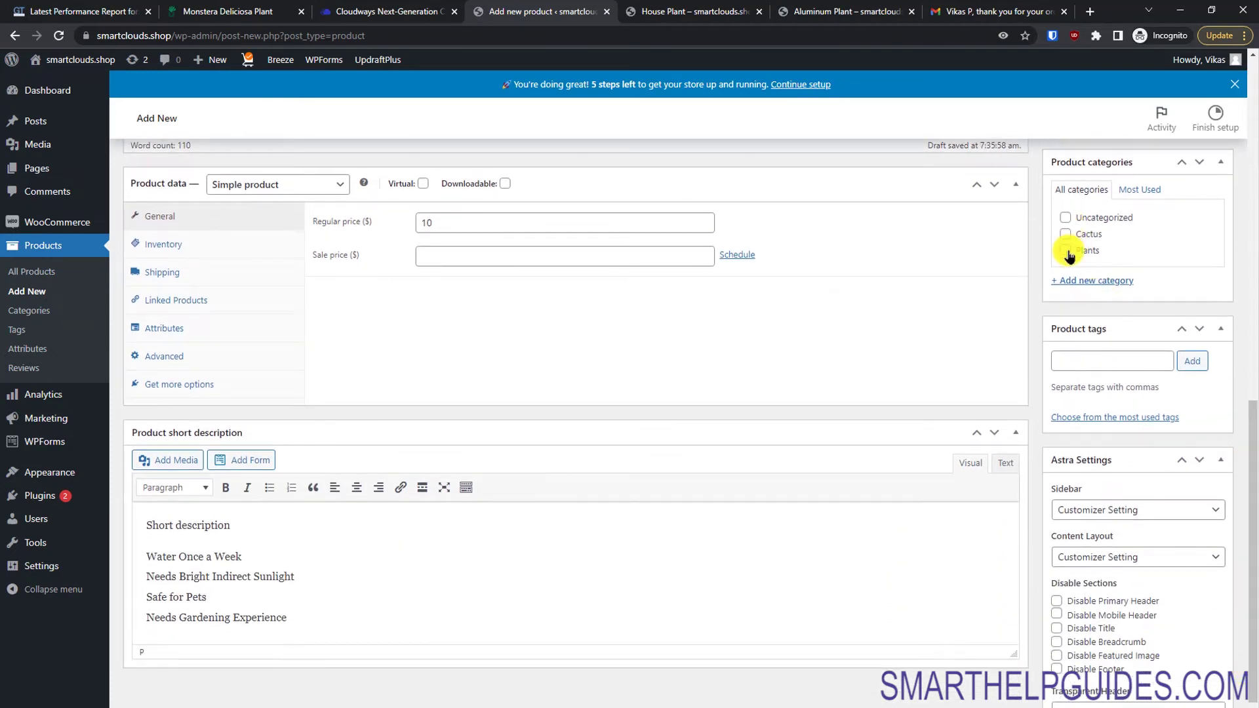
Step: Assign the product to Plants and a newly created House Plant category
{"action": "left_click", "coordinate": [1067, 251]}
{"action": "left_click", "coordinate": [1067, 281]}
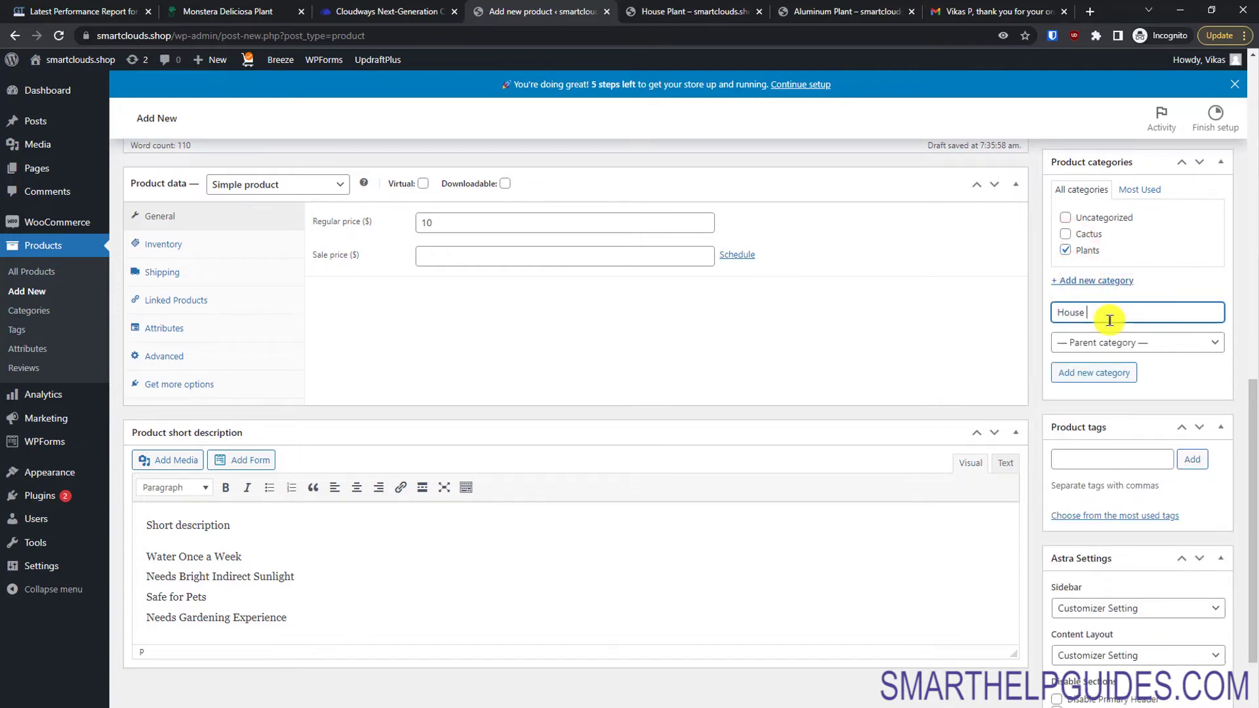
{"action": "left_click", "coordinate": [1116, 372]}
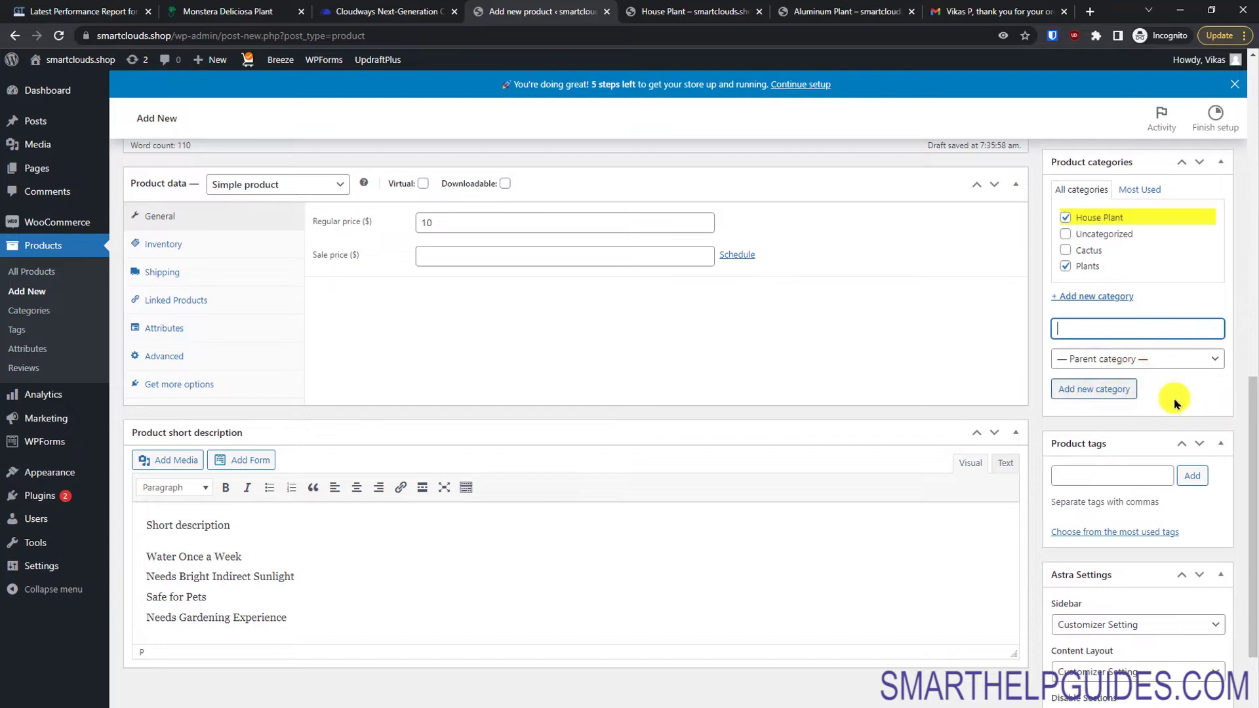
{"action": "left_click_drag", "start_coordinate": [1250, 396], "coordinate": [1240, 407]}
Step: Tag the product 'house plant'
{"action": "left_click", "coordinate": [1109, 378]}
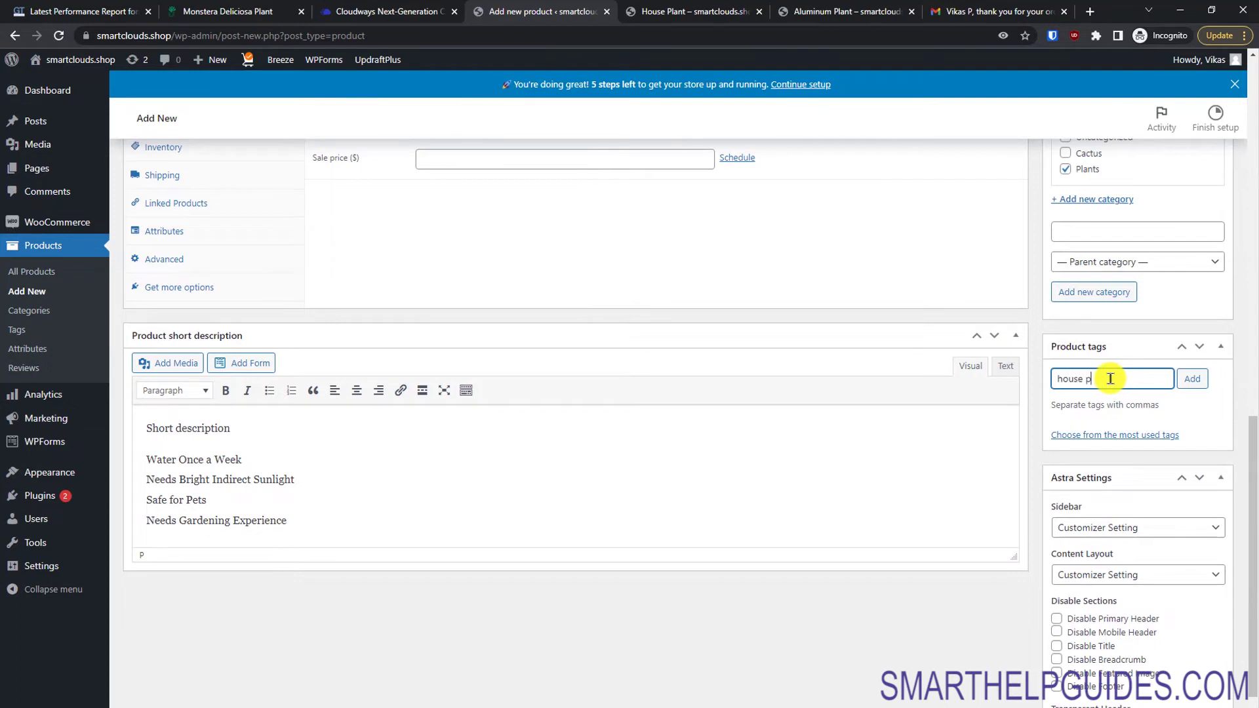
{"action": "type", "text": "house plant"}
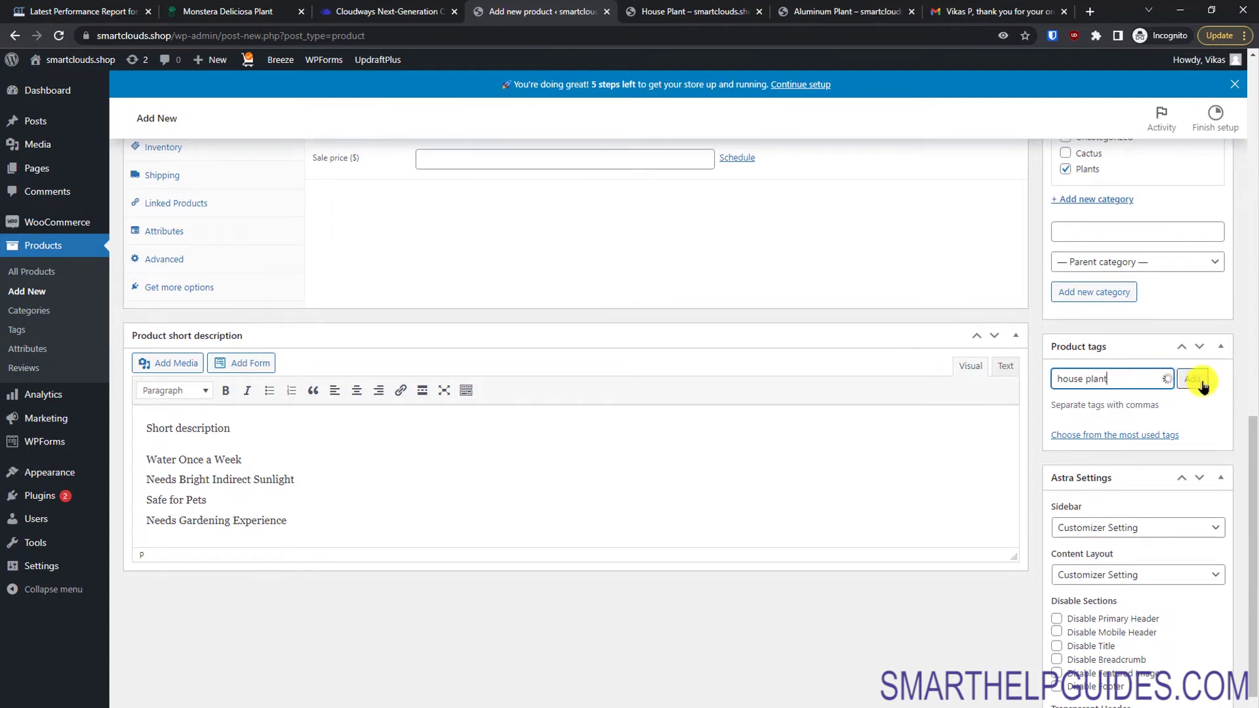
{"action": "left_click", "coordinate": [1193, 378]}
{"action": "left_click_drag", "start_coordinate": [1248, 424], "coordinate": [1217, 128]}
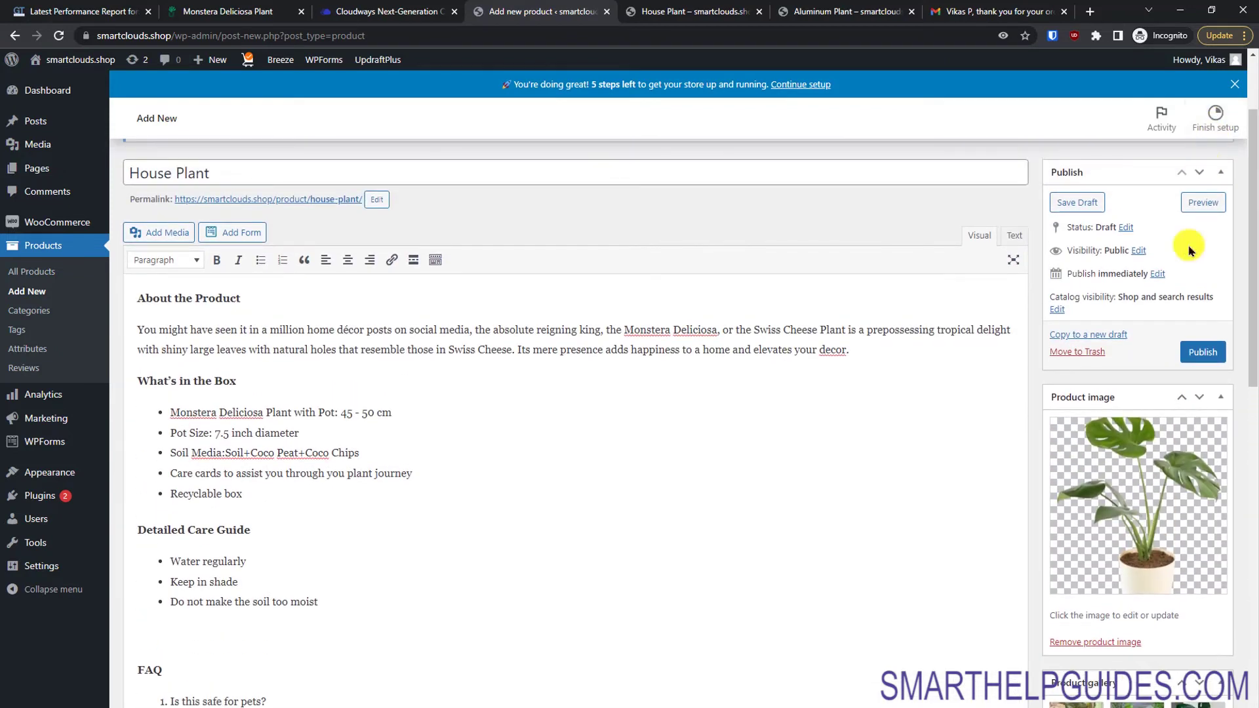
Step: Publish the product and open its live page in a new tab
{"action": "left_click", "coordinate": [1196, 355]}
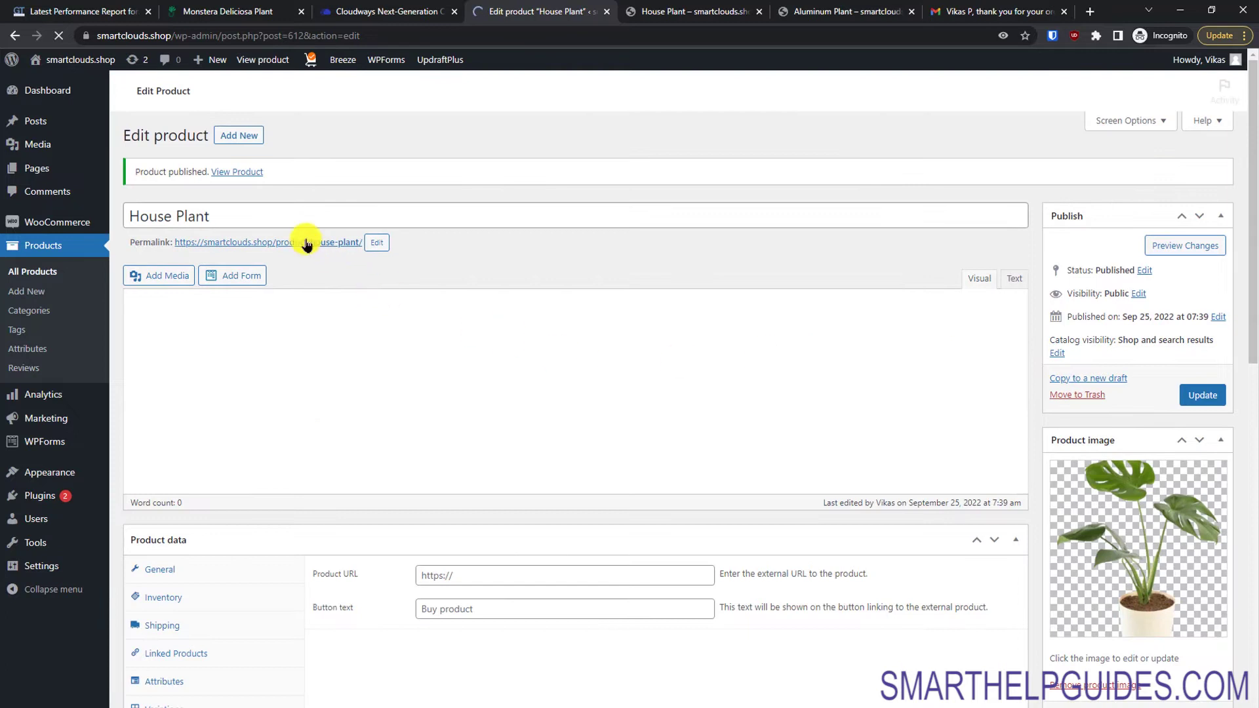
{"action": "scroll", "coordinate": [245, 267], "scroll_direction": "up", "scroll_amount": 1}
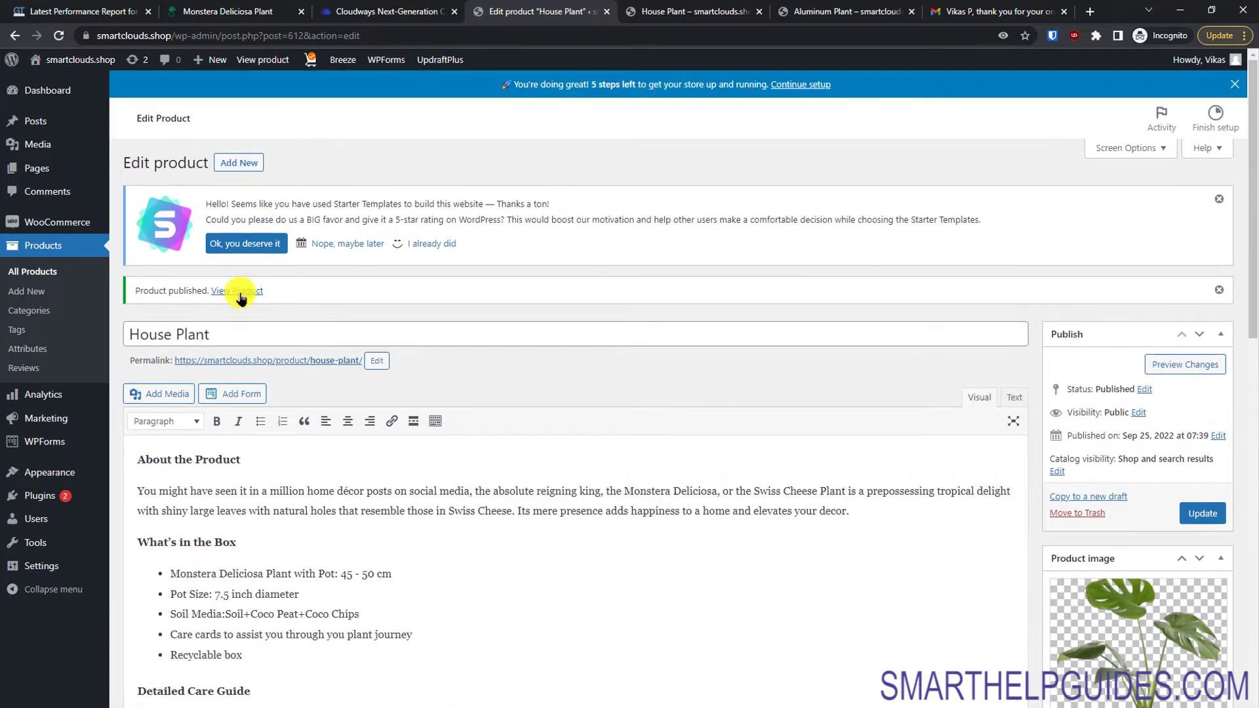
{"action": "left_click", "coordinate": [256, 301]}
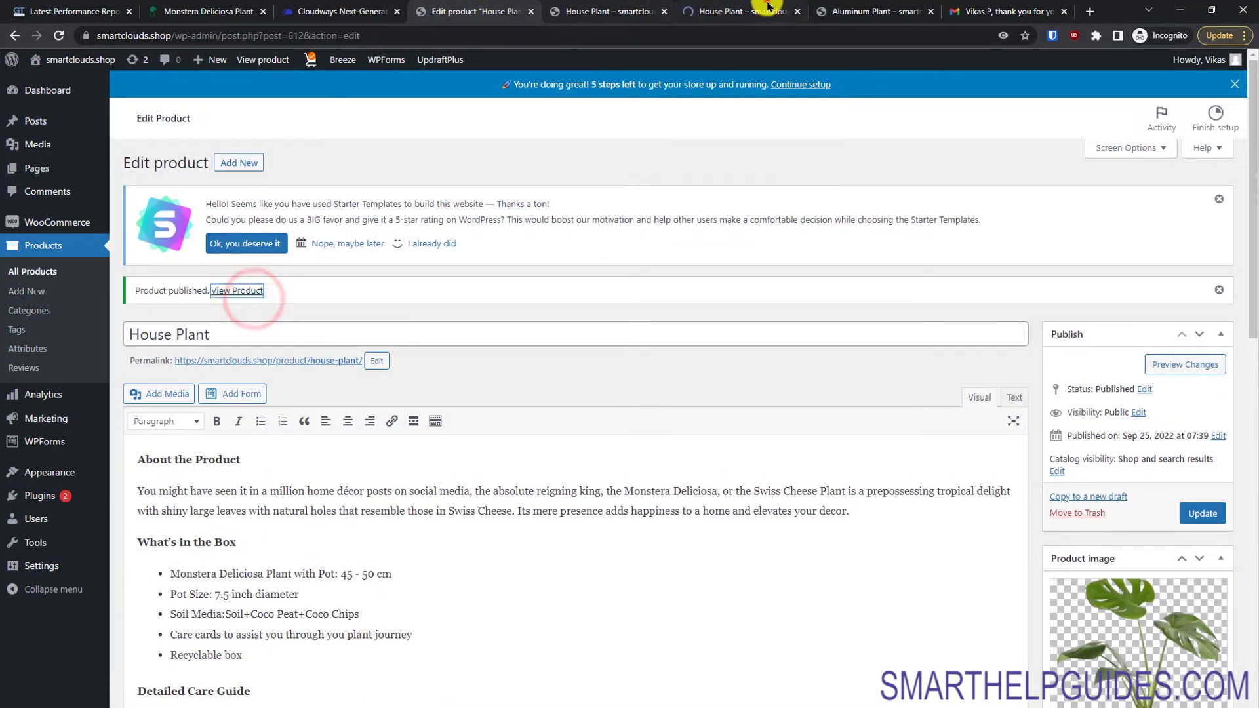
Step: On the live House Plant page, view the full-screen gallery and each gallery photo
{"action": "left_click", "coordinate": [761, 10]}
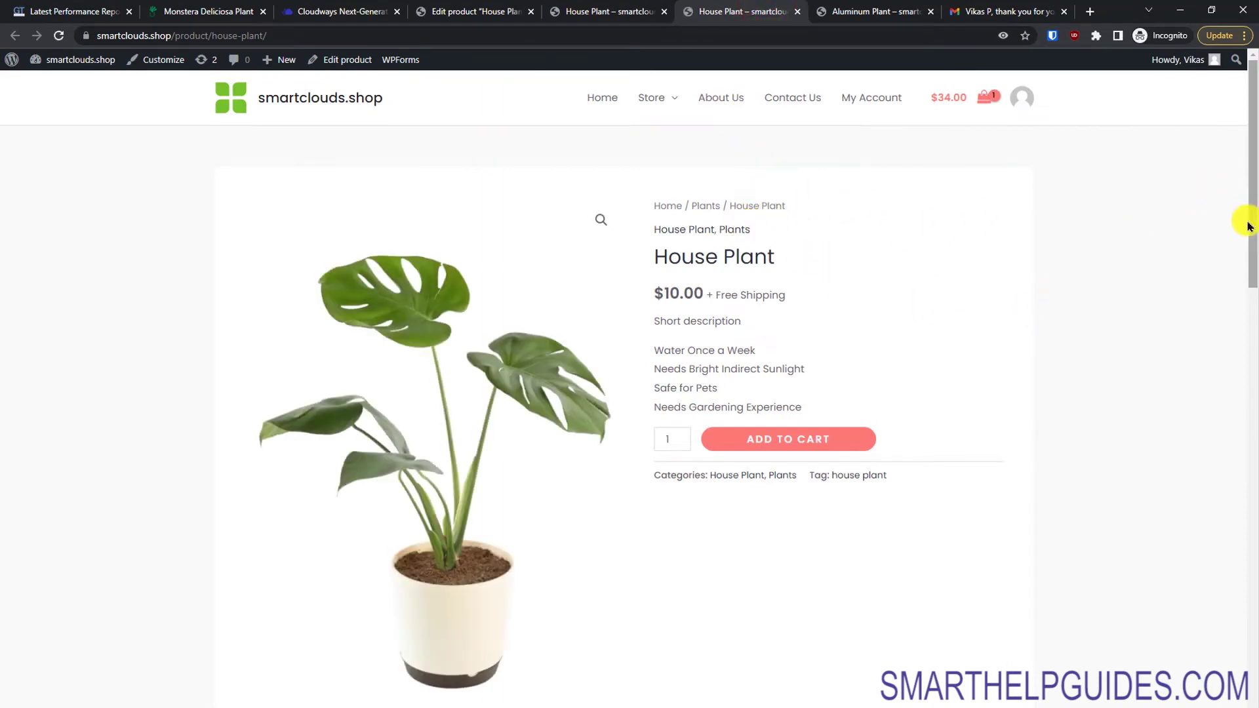
{"action": "left_click_drag", "start_coordinate": [1248, 225], "coordinate": [1251, 265]}
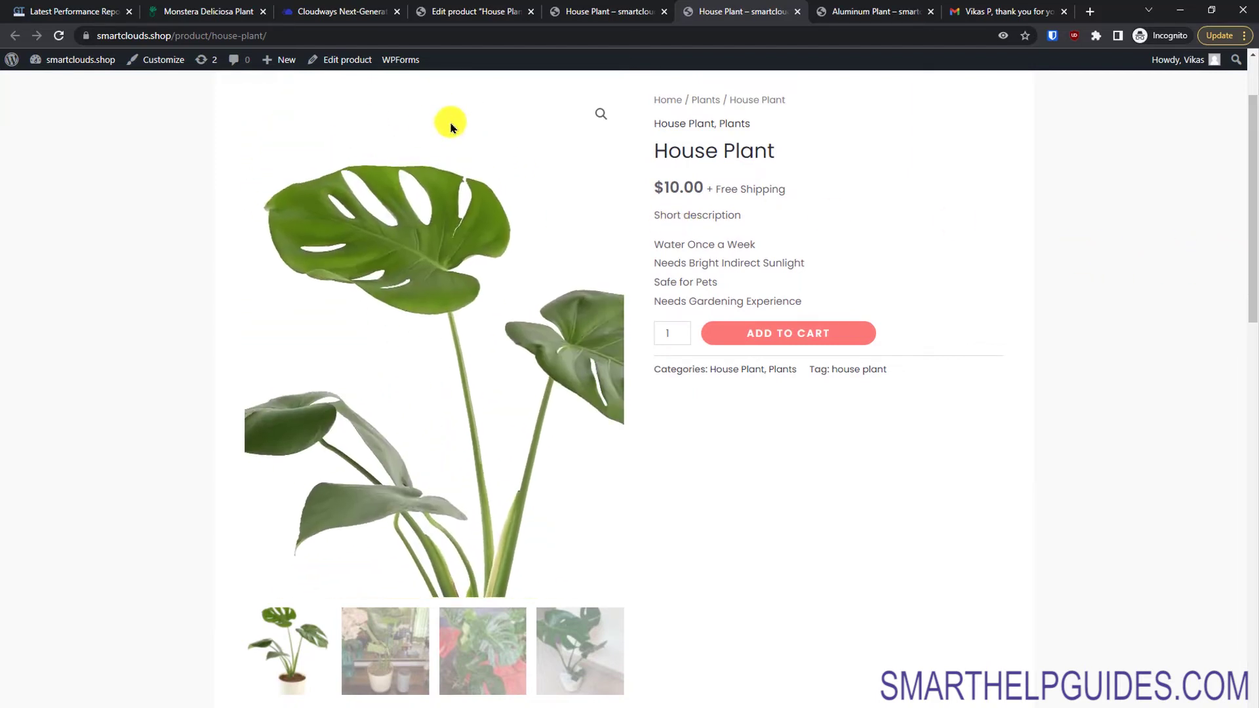
{"action": "left_click", "coordinate": [594, 113]}
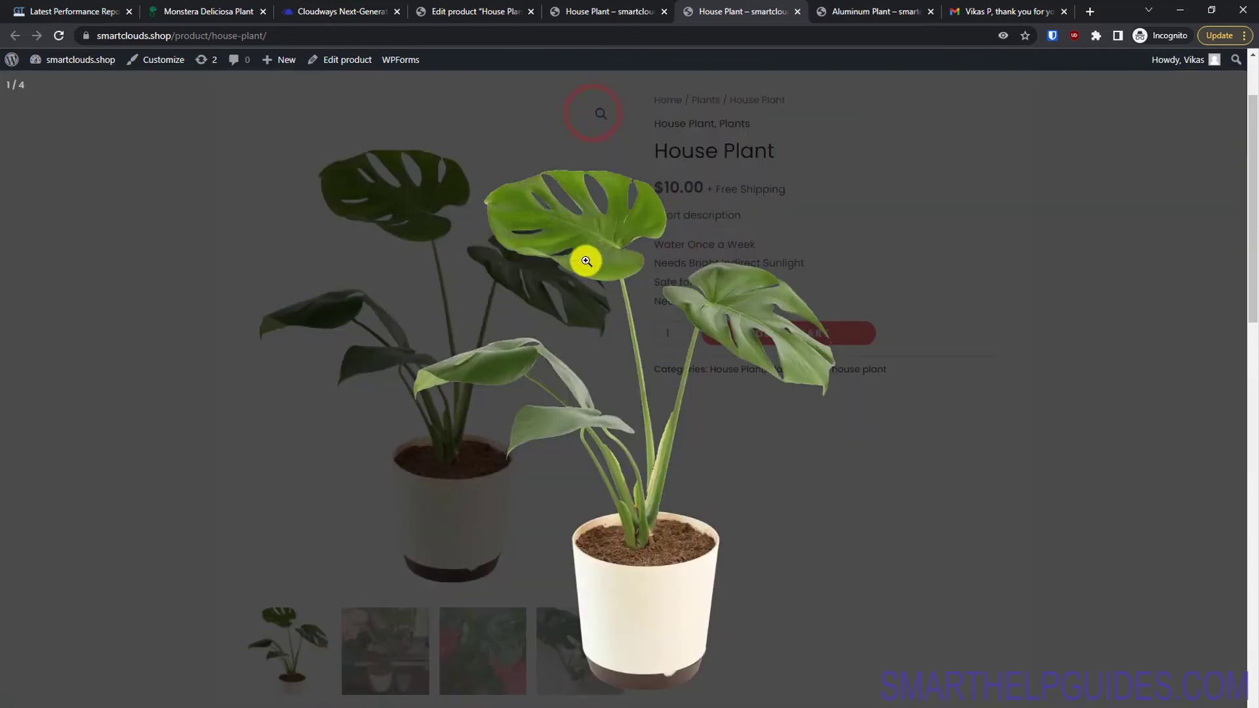
{"action": "left_click", "coordinate": [658, 375]}
{"action": "left_click", "coordinate": [1073, 330]}
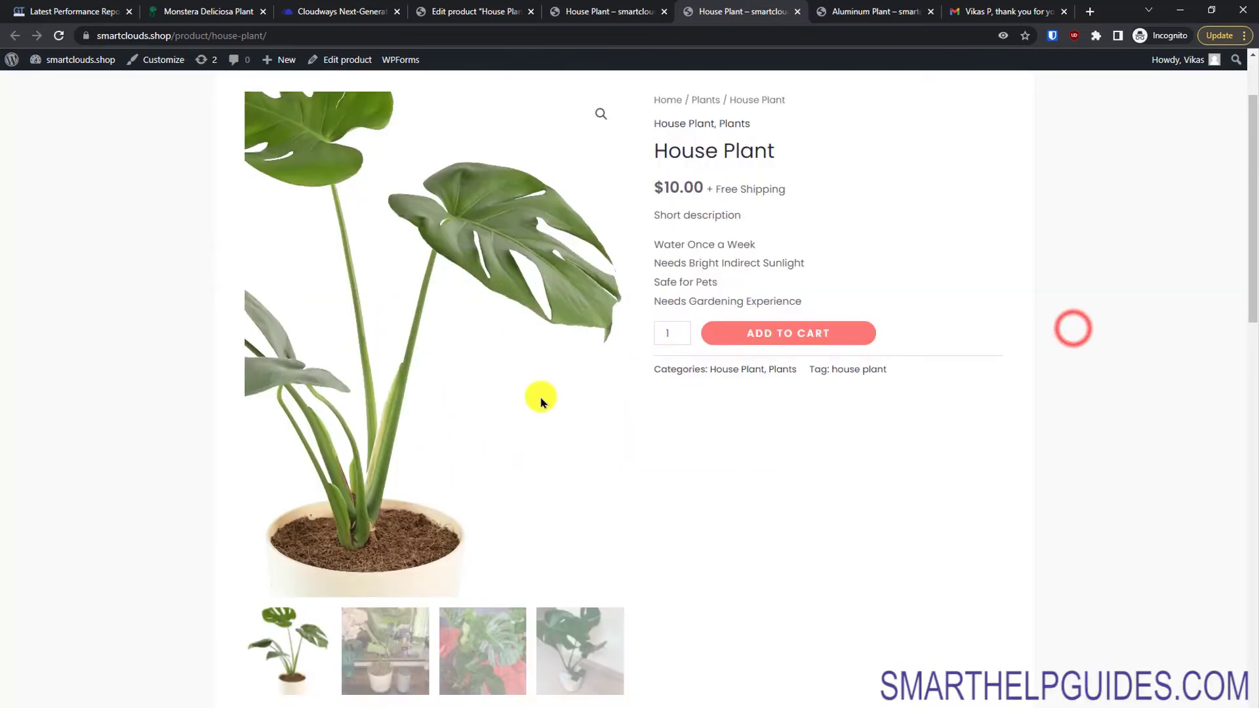
{"action": "left_click", "coordinate": [411, 654]}
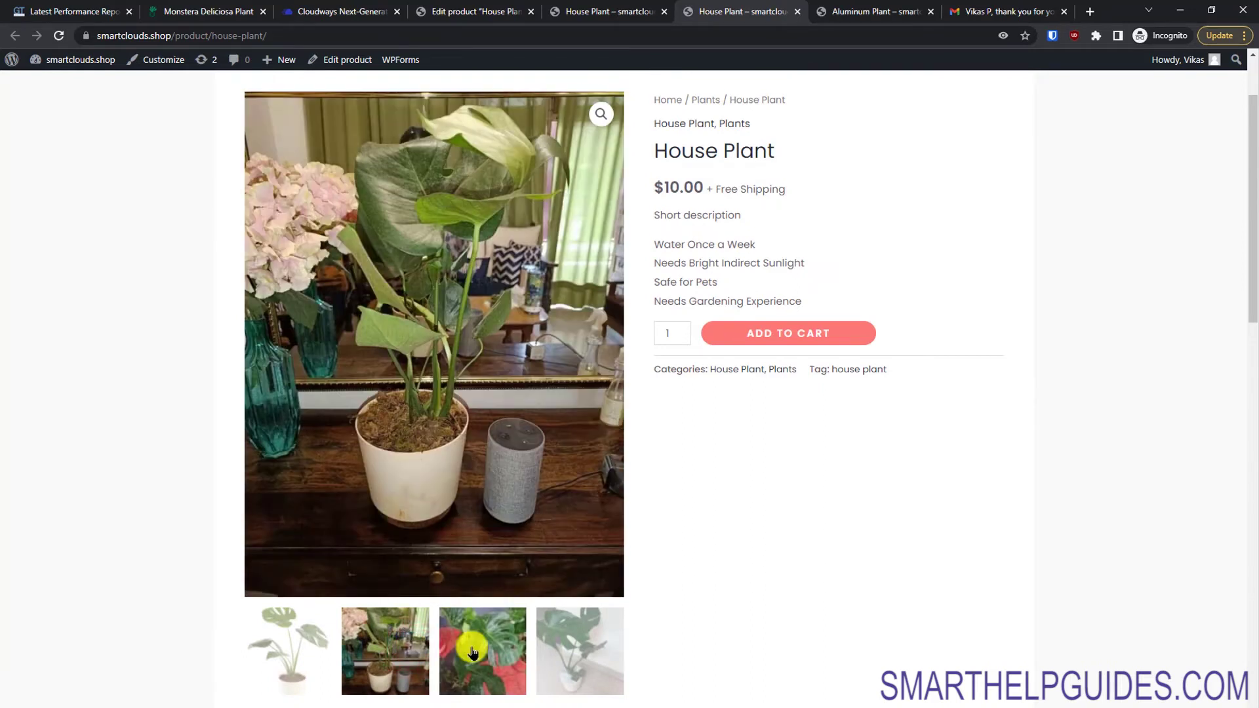
{"action": "left_click", "coordinate": [520, 641]}
{"action": "left_click", "coordinate": [577, 651]}
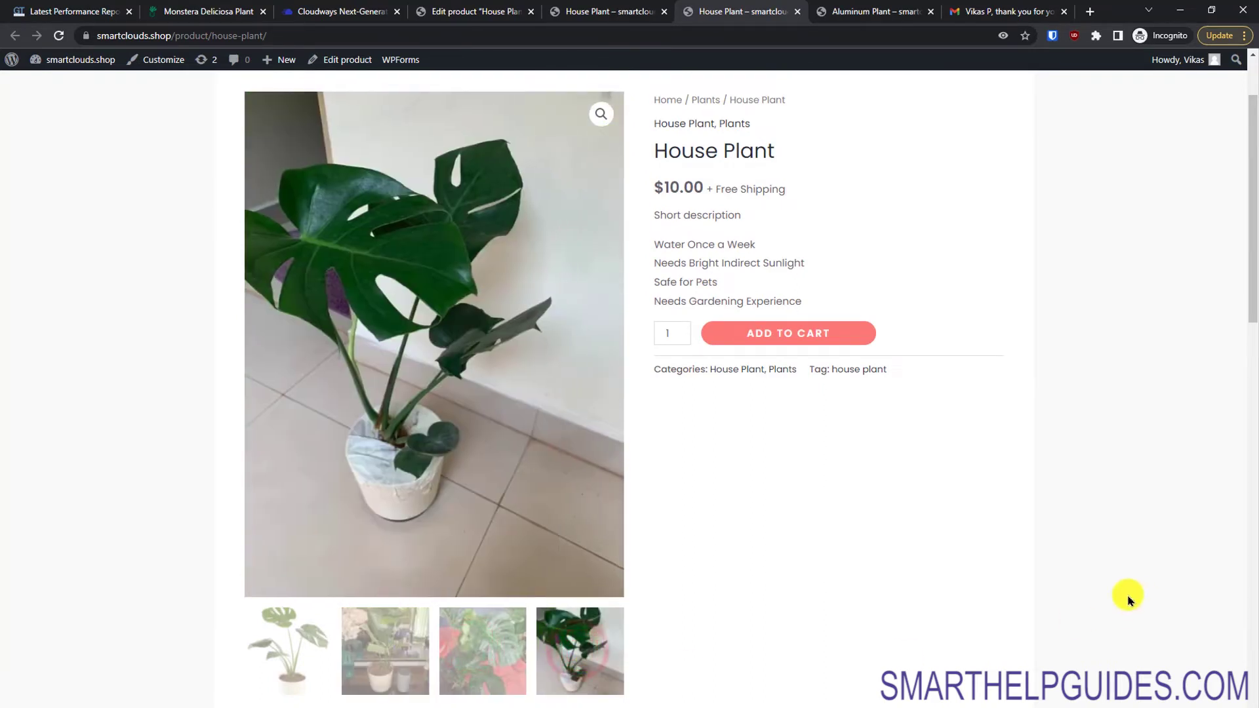
{"action": "left_click_drag", "start_coordinate": [1252, 291], "coordinate": [1208, 438]}
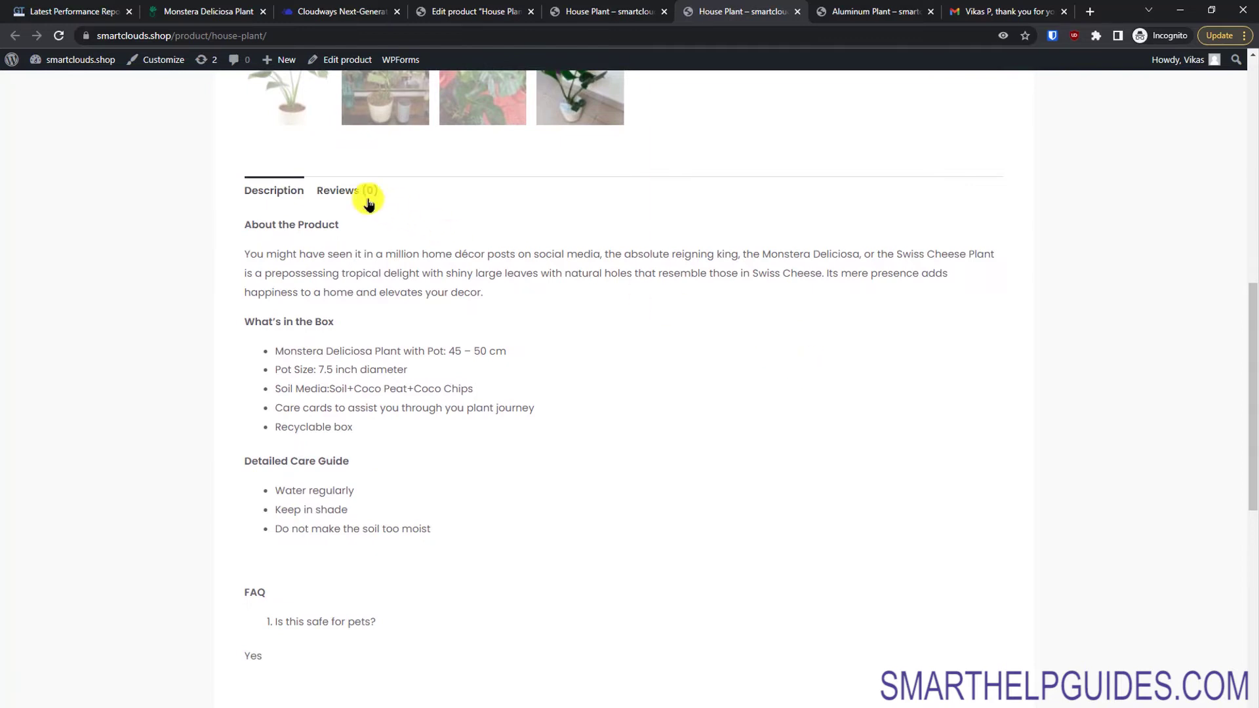
Step: Check the Reviews and Description tabs, then go to the cart totalling $44.00
{"action": "left_click", "coordinate": [344, 192]}
{"action": "left_click", "coordinate": [275, 190]}
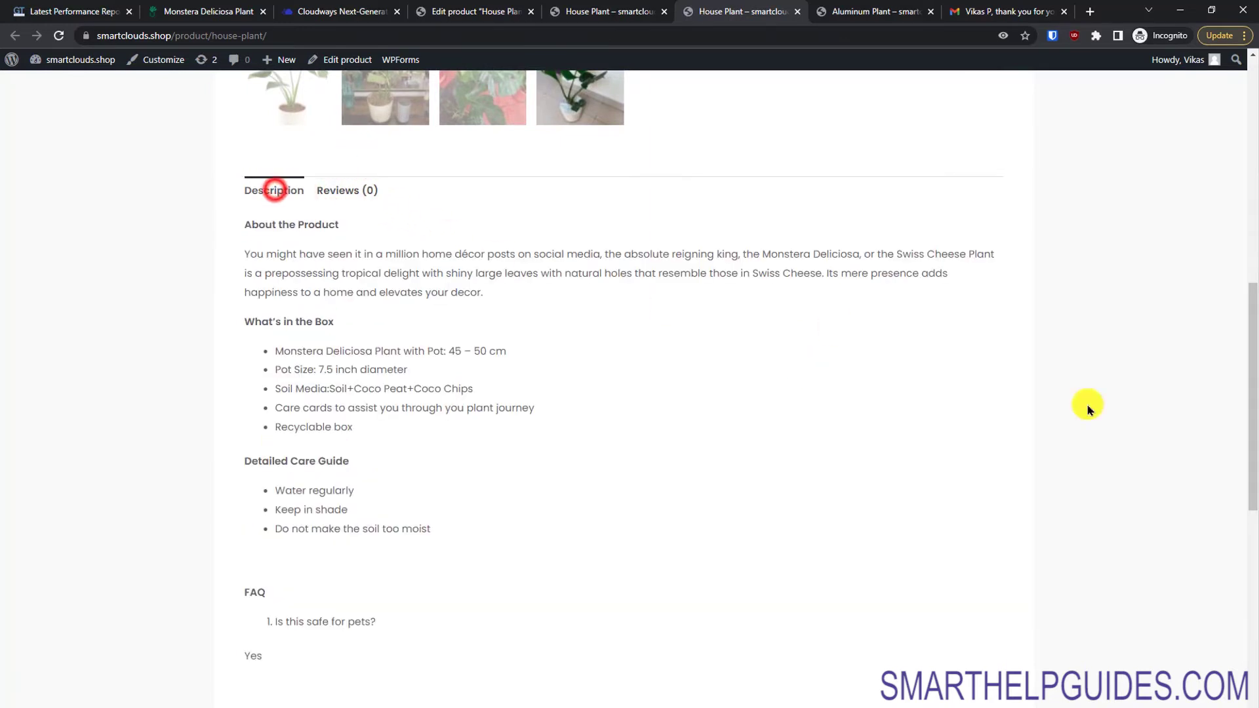
{"action": "left_click_drag", "start_coordinate": [1252, 423], "coordinate": [1245, 561]}
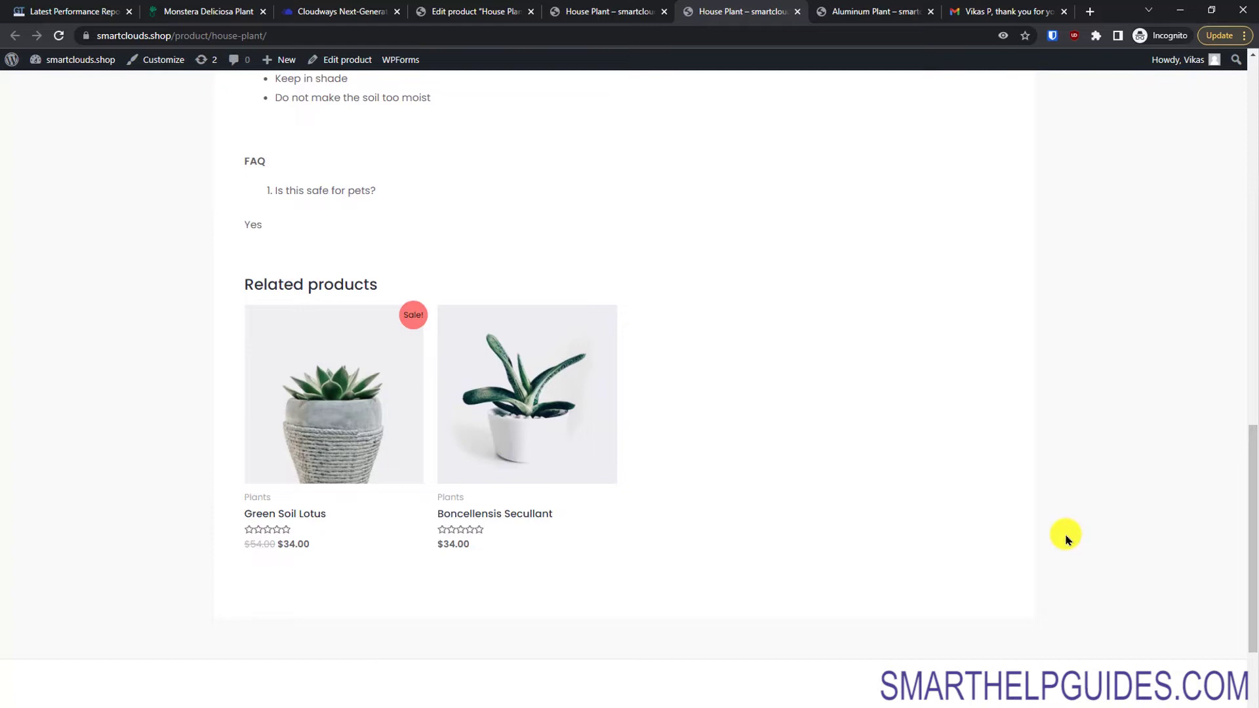
{"action": "left_click_drag", "start_coordinate": [1252, 499], "coordinate": [1229, 118]}
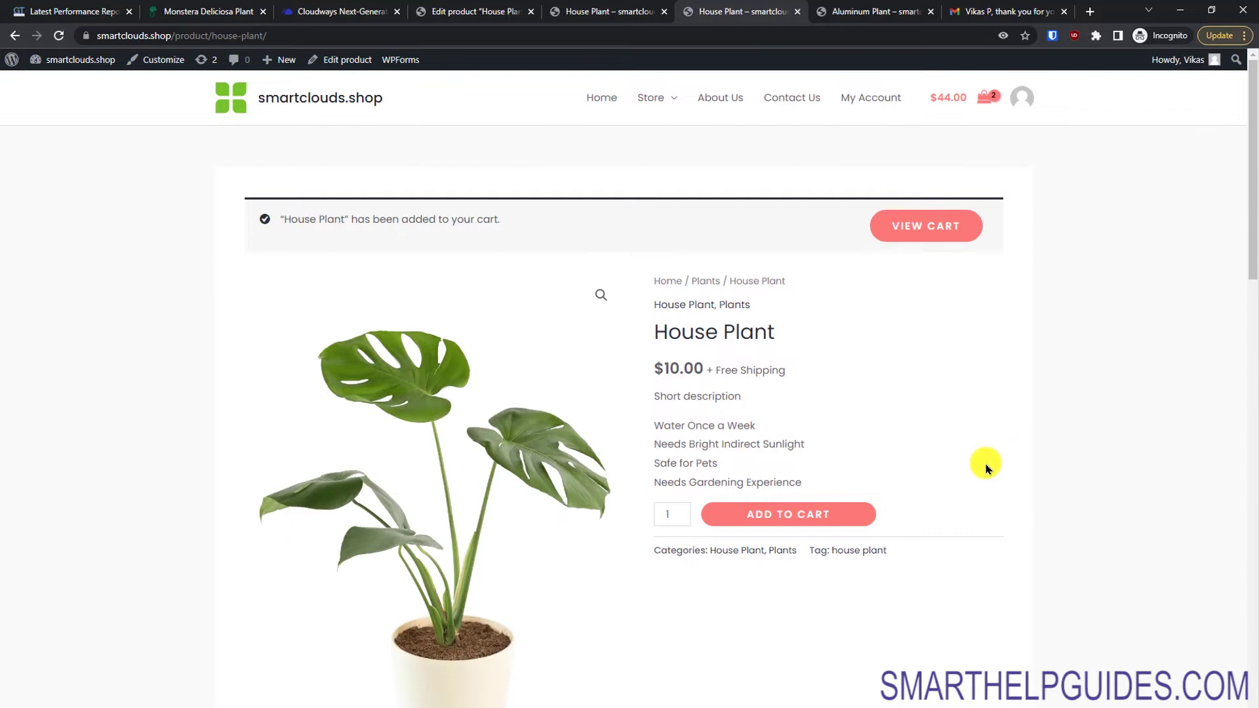
{"action": "left_click", "coordinate": [928, 225]}
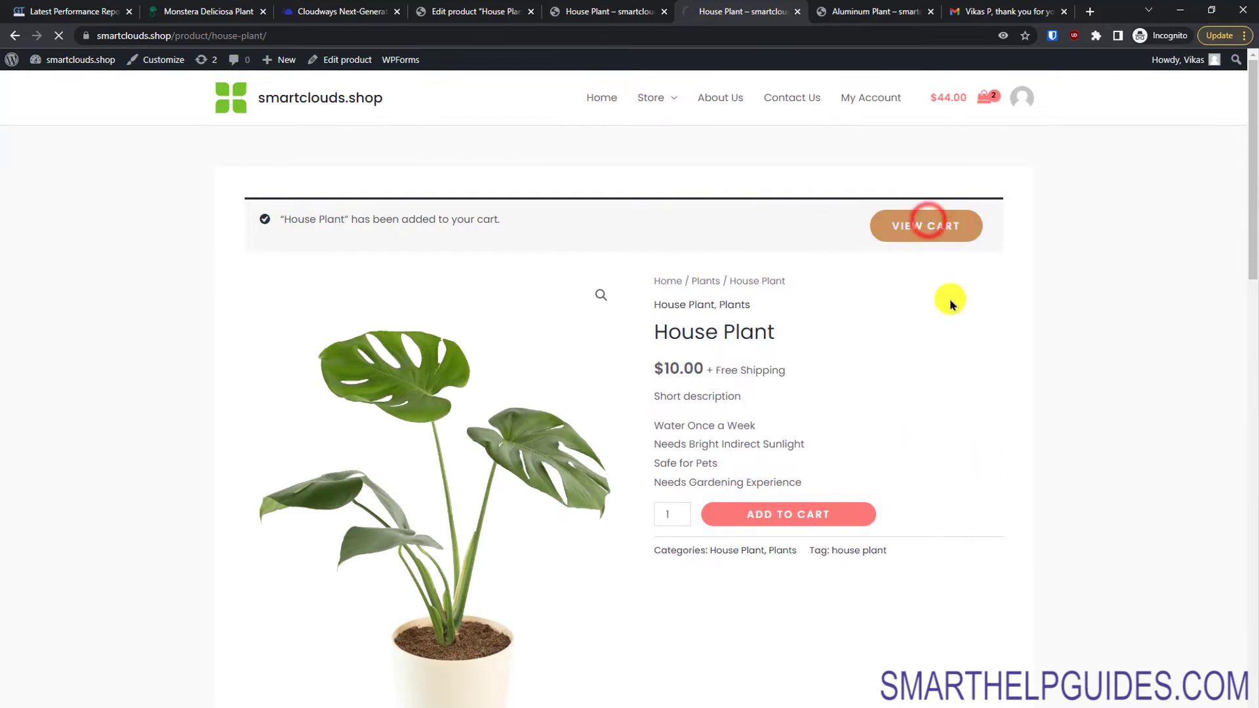
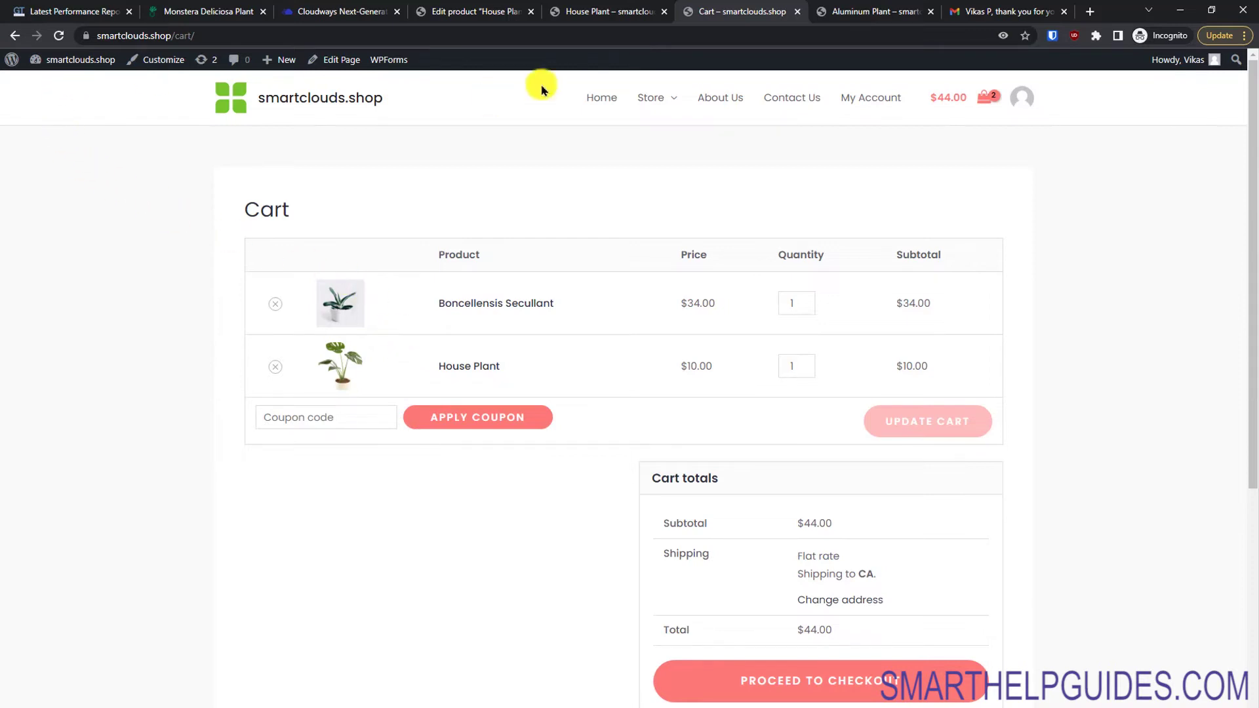
Step: Close the extra House Plant storefront and cart tabs
{"action": "left_click", "coordinate": [606, 8]}
{"action": "left_click", "coordinate": [489, 8]}
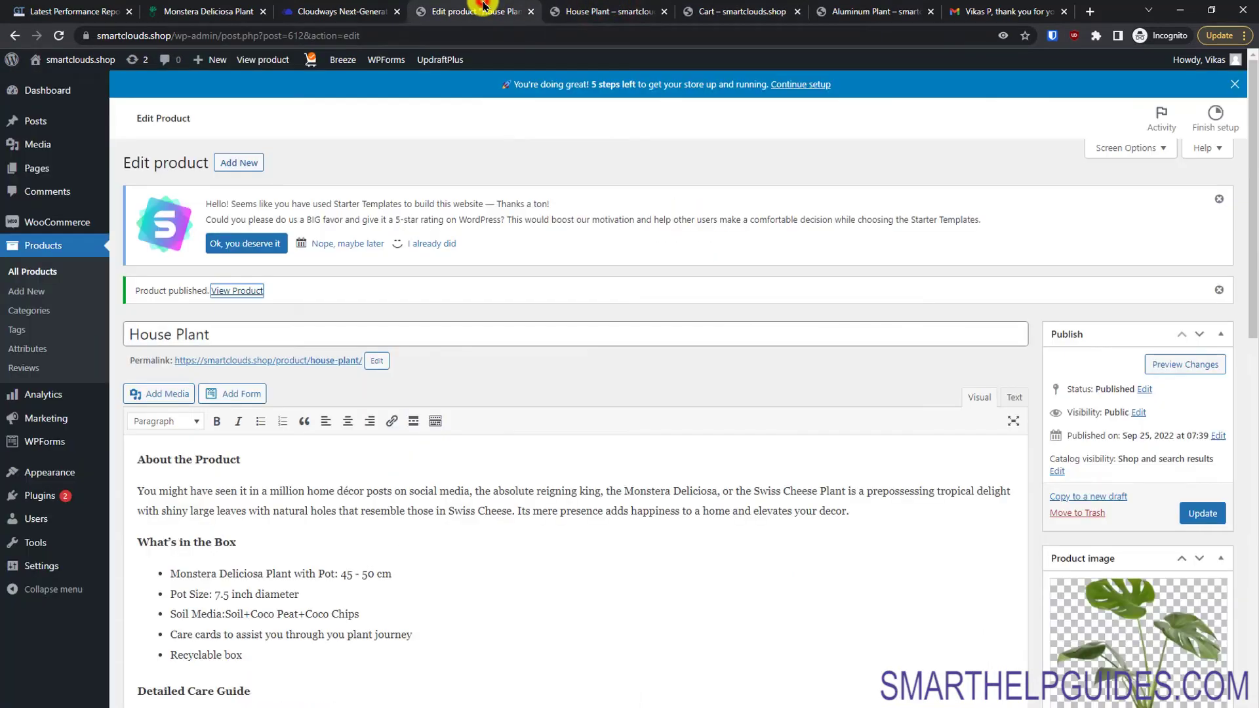
{"action": "left_click", "coordinate": [667, 12]}
{"action": "left_click", "coordinate": [666, 12]}
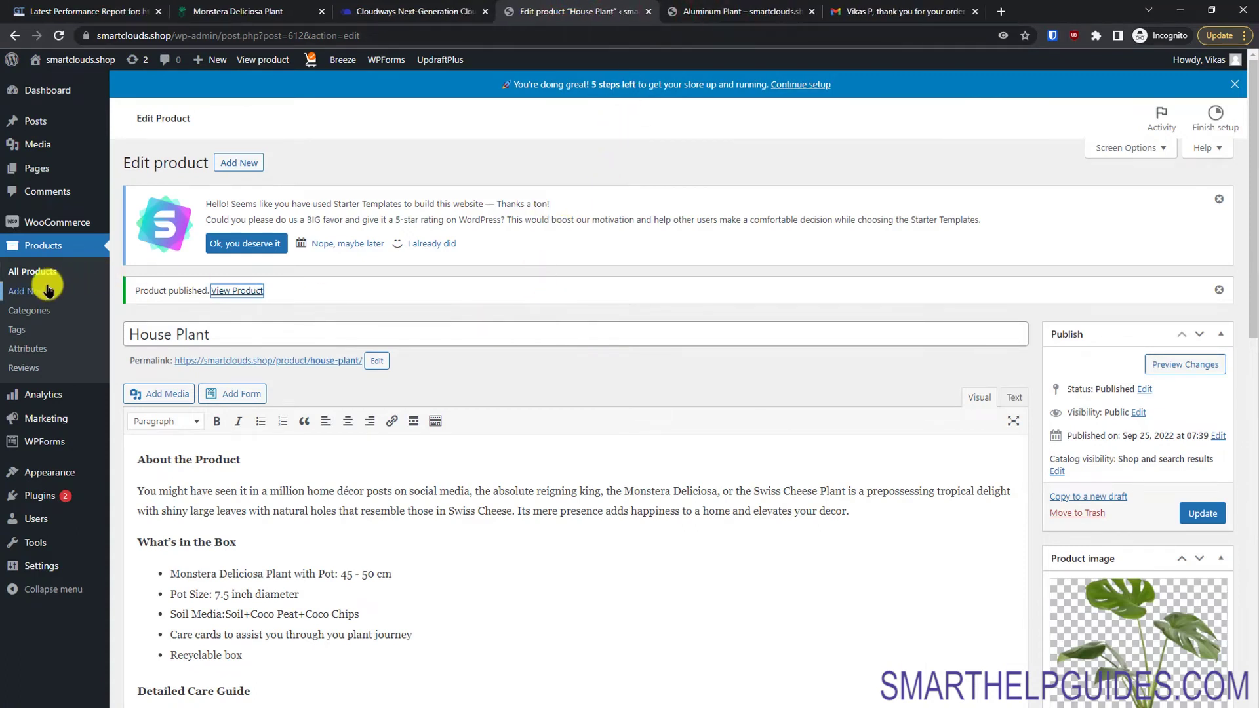
Step: Start a new product titled 'House Plant with Different Sizes'
{"action": "left_click", "coordinate": [47, 292]}
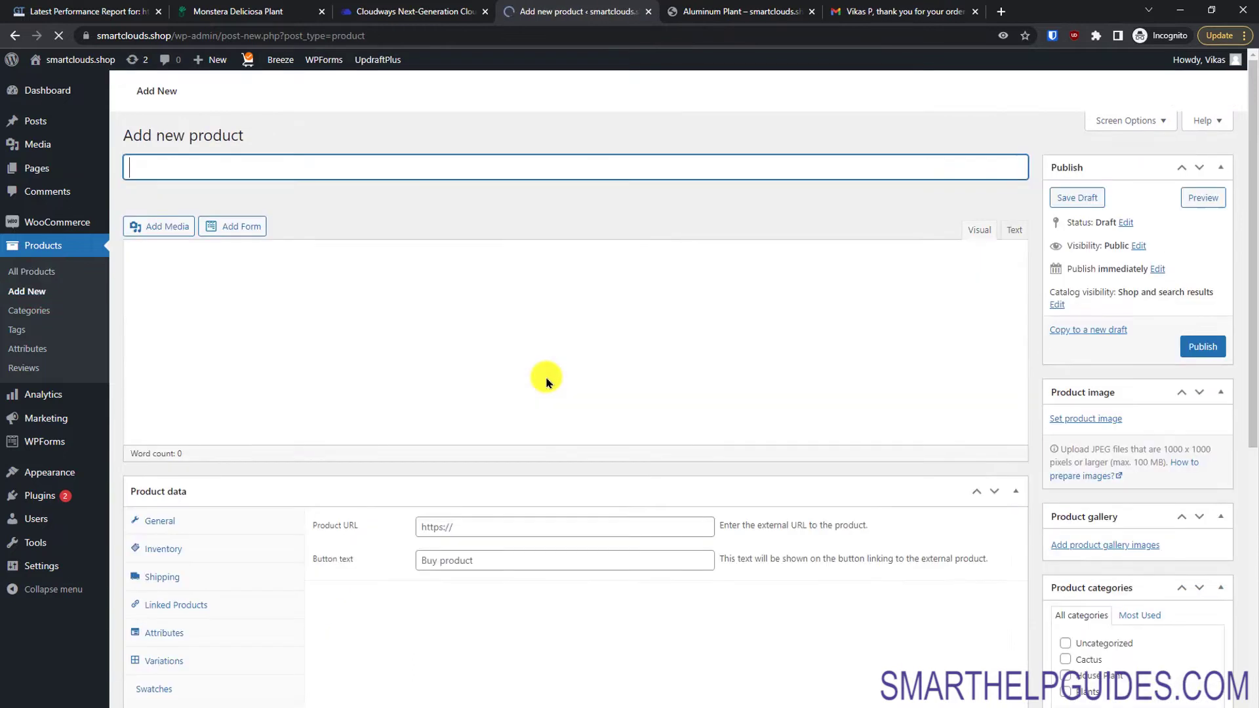
{"action": "scroll", "coordinate": [389, 267], "scroll_direction": "up", "scroll_amount": 1}
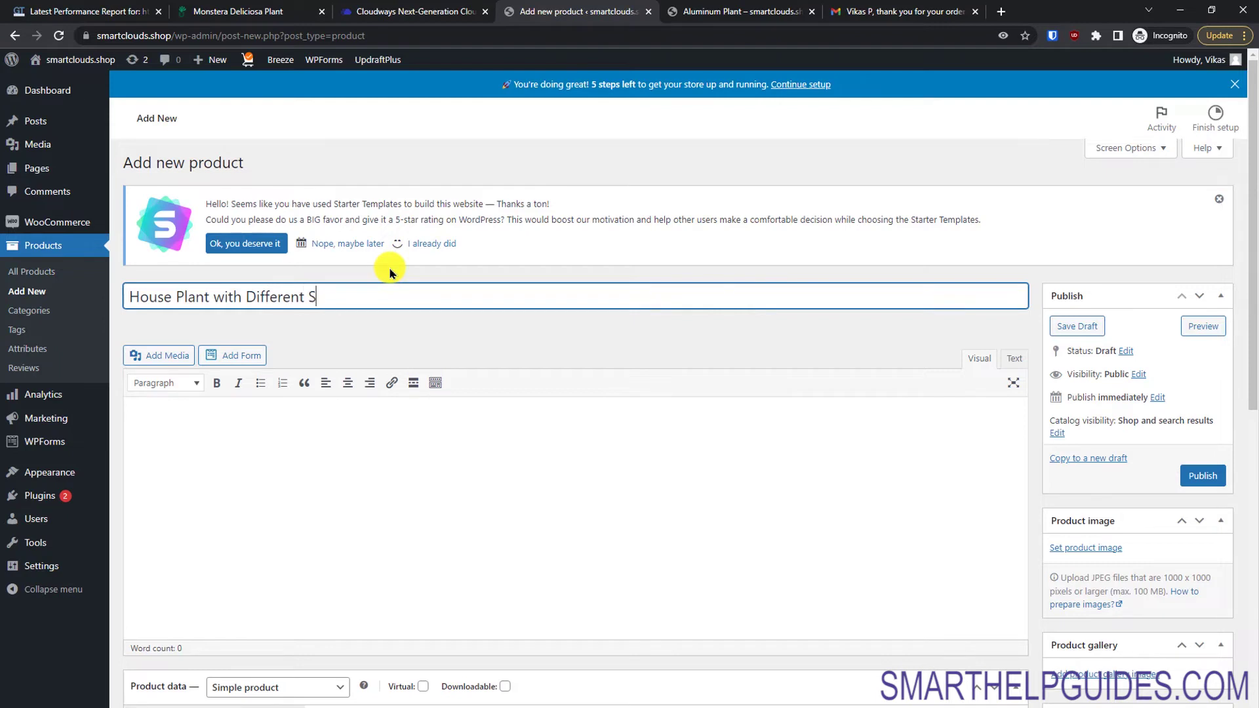
{"action": "key", "text": "Tab"}
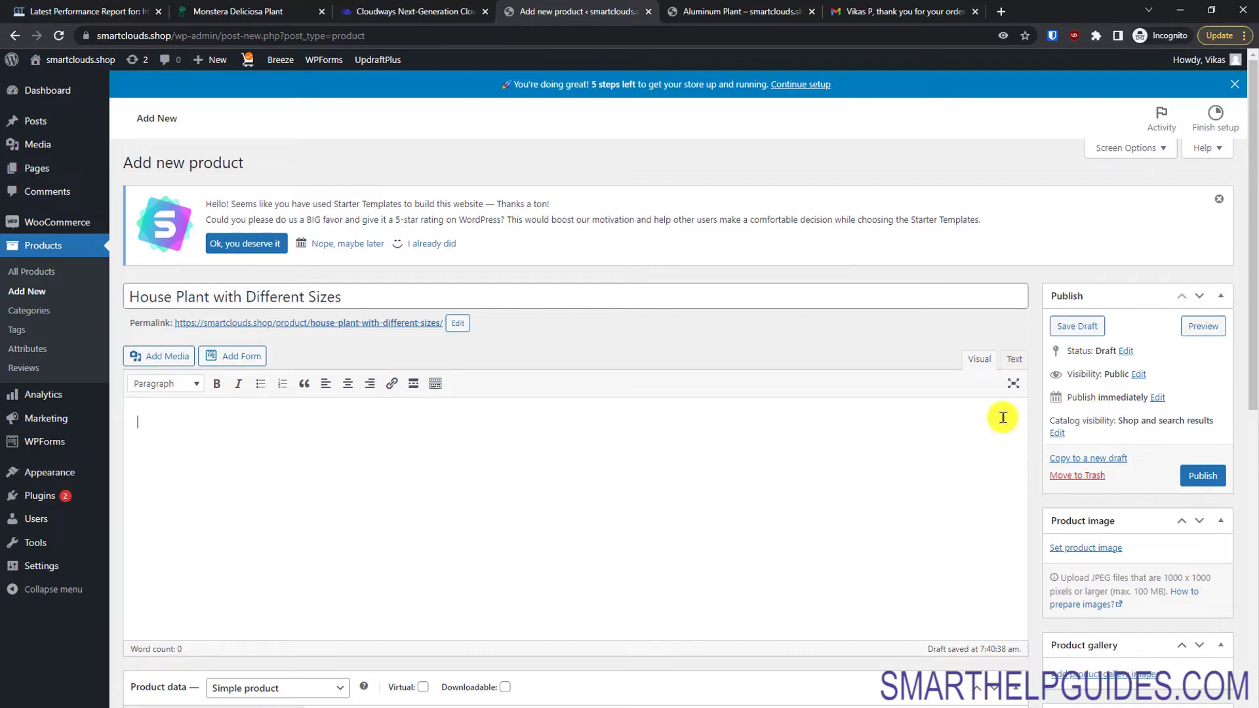
{"action": "left_click_drag", "start_coordinate": [1249, 321], "coordinate": [1252, 392]}
{"action": "scroll", "coordinate": [1252, 391], "scroll_direction": "down", "scroll_amount": 1}
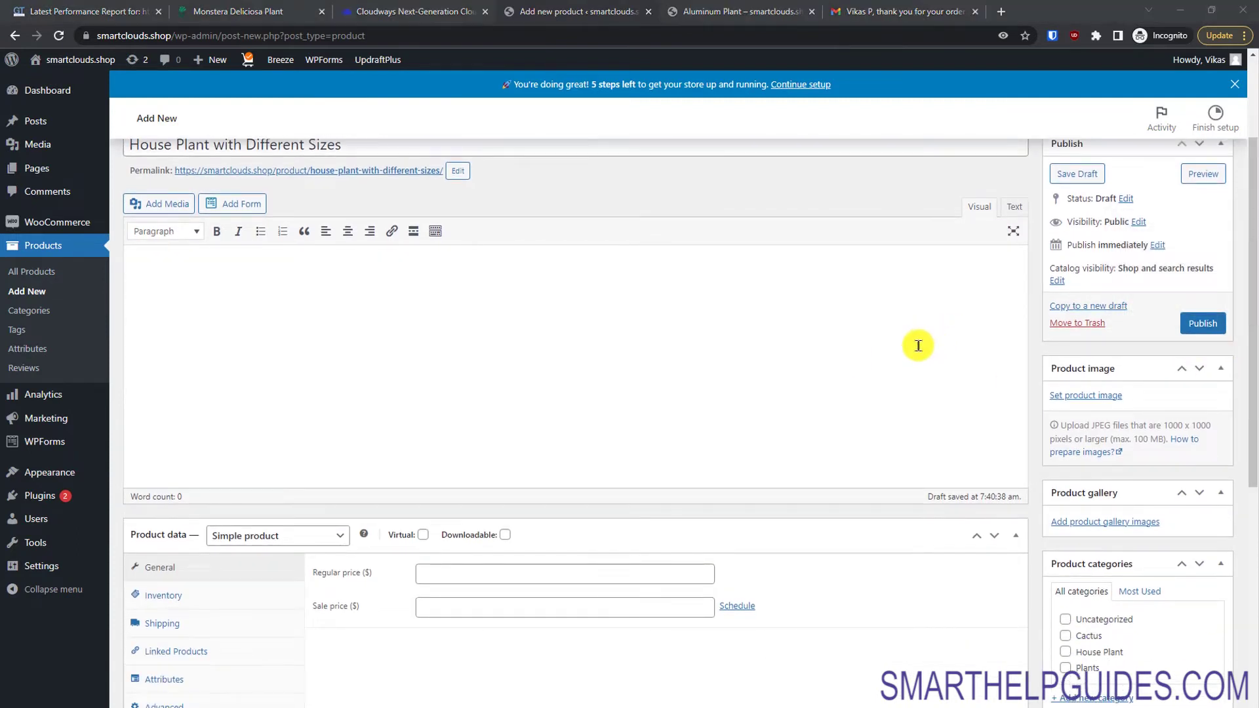
Step: Paste the About the Product description from the Word document into the product body
{"action": "key", "text": "alt+Tab"}
{"action": "left_click_drag", "start_coordinate": [548, 536], "coordinate": [417, 165]}
{"action": "key", "text": "ctrl+c"}
{"action": "key", "text": "alt+Tab"}
{"action": "left_click", "coordinate": [477, 334]}
{"action": "key", "text": "ctrl+v"}
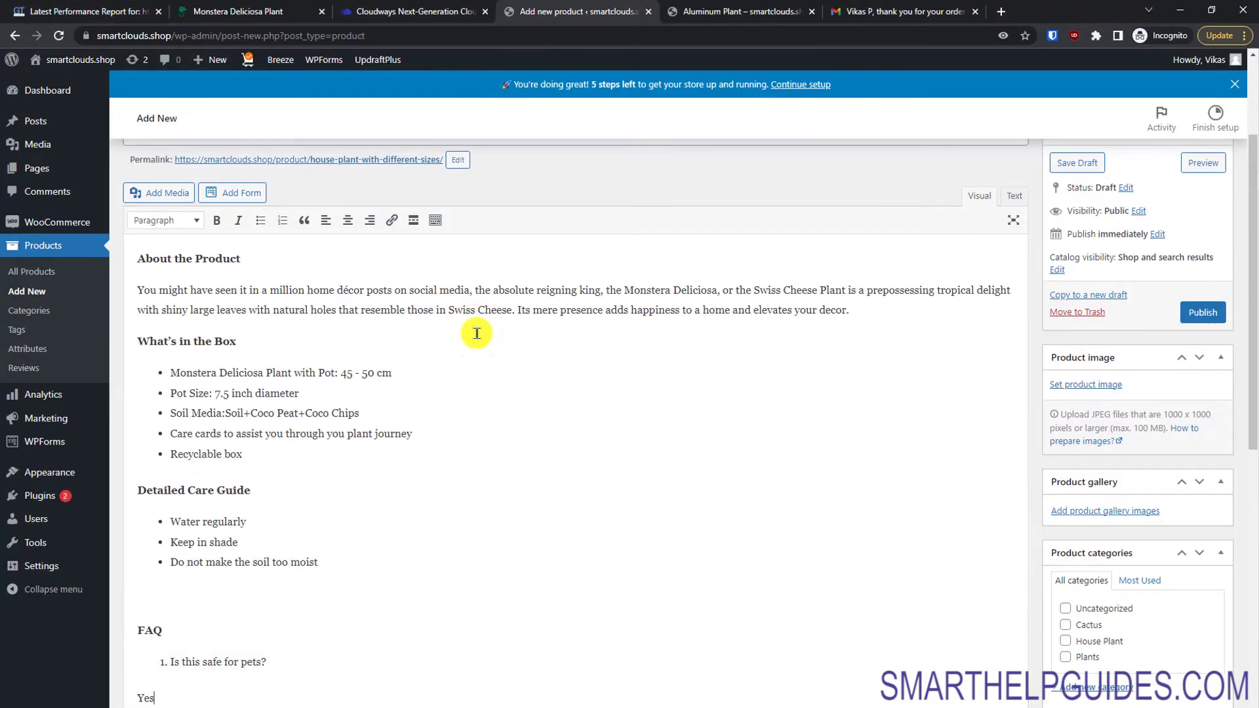
{"action": "scroll", "coordinate": [447, 504], "scroll_direction": "down", "scroll_amount": 6}
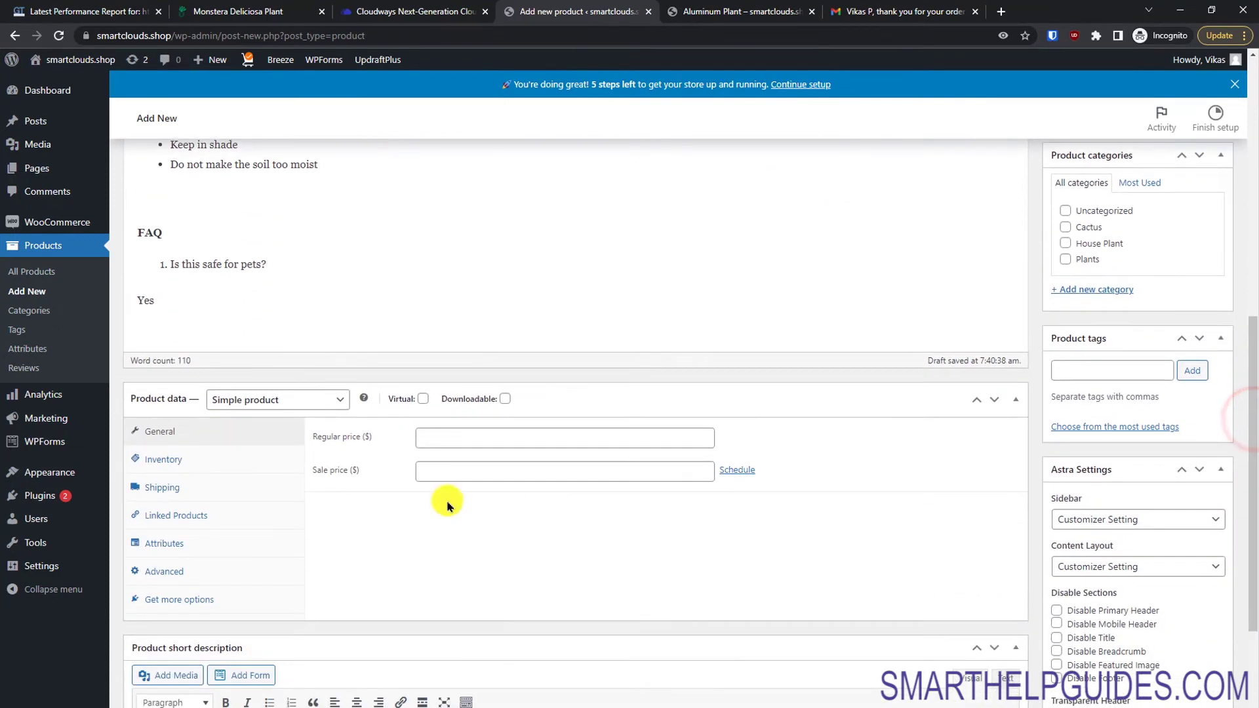
{"action": "left_click", "coordinate": [254, 399]}
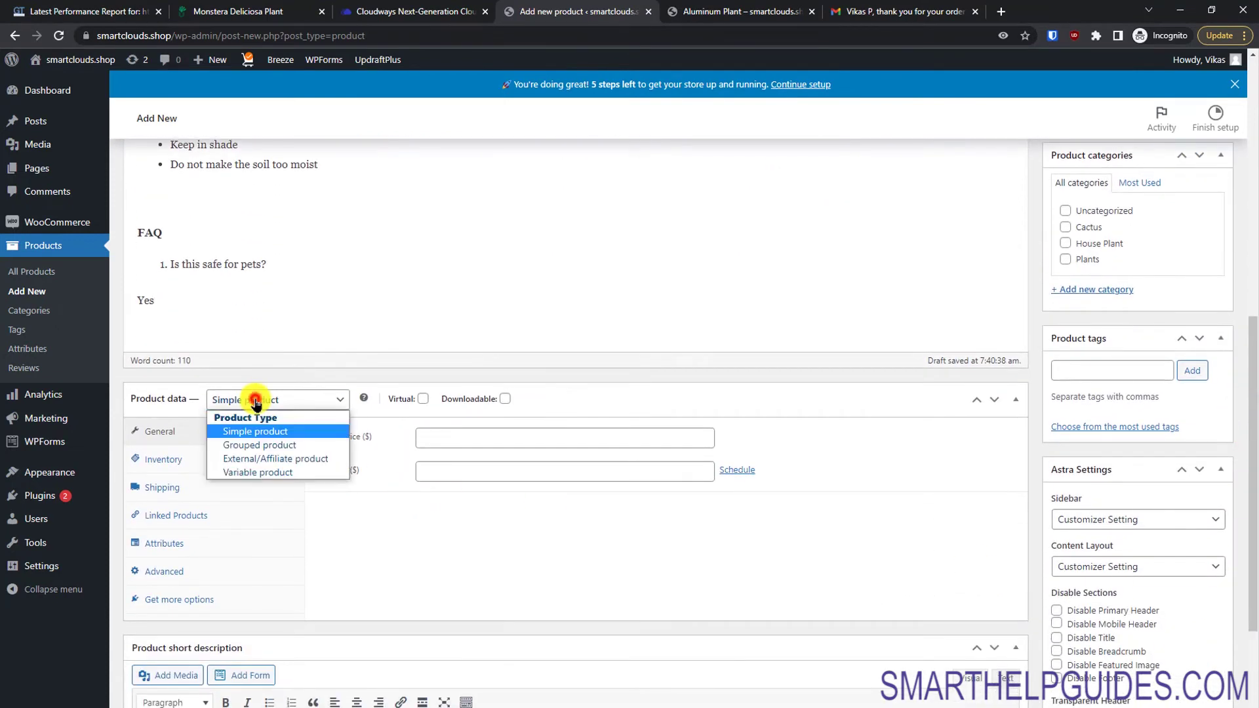
Step: Set the product type to Variable product and enter SKU PL001
{"action": "left_click", "coordinate": [265, 473]}
{"action": "left_click", "coordinate": [439, 439]}
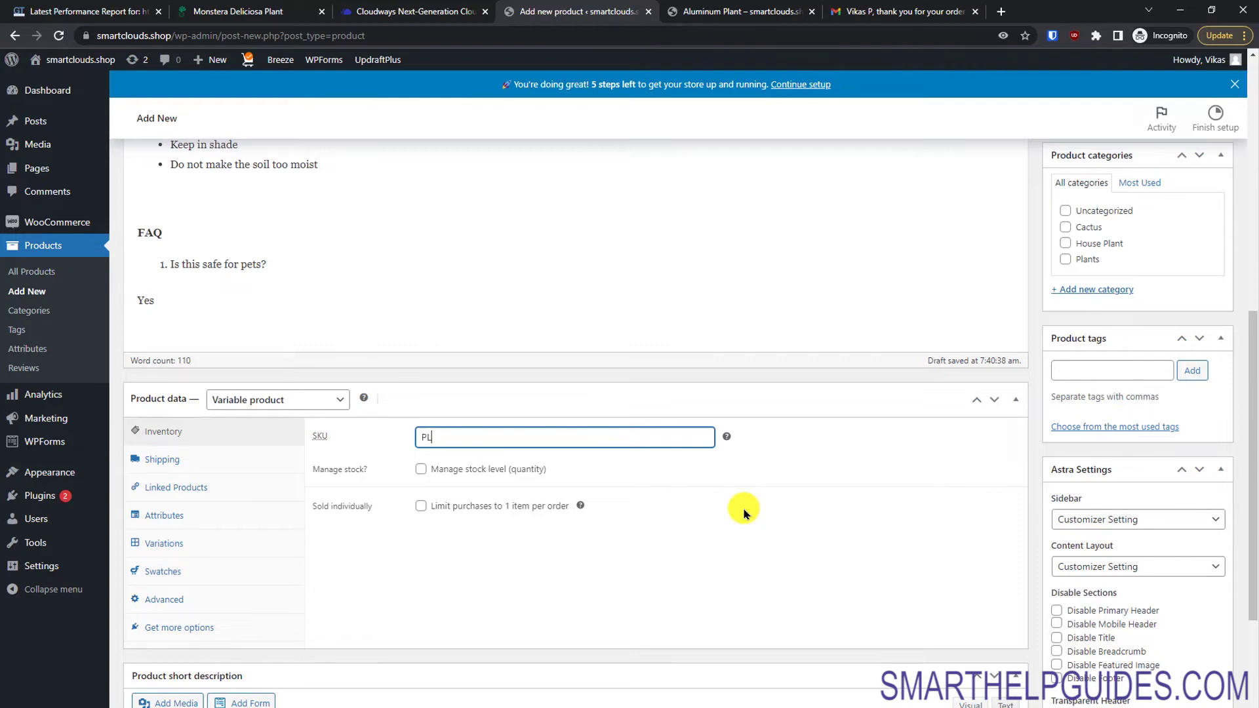
{"action": "left_click", "coordinate": [825, 468]}
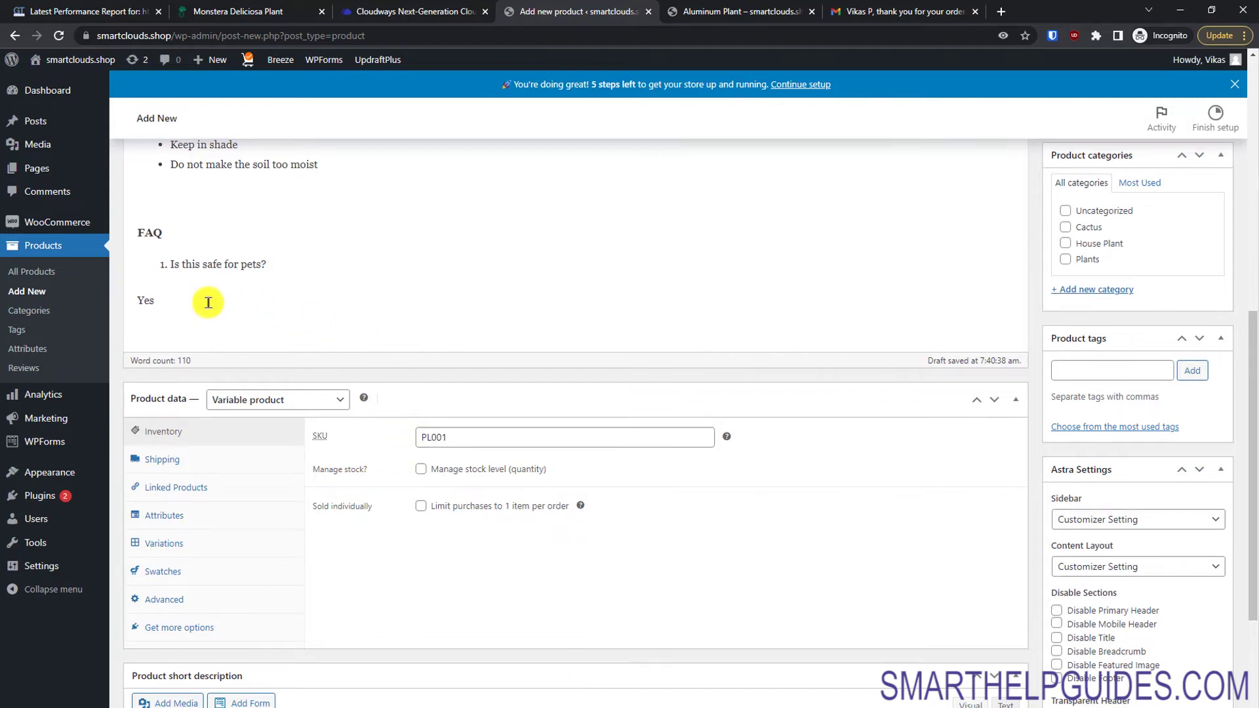
{"action": "right_click", "coordinate": [47, 351]}
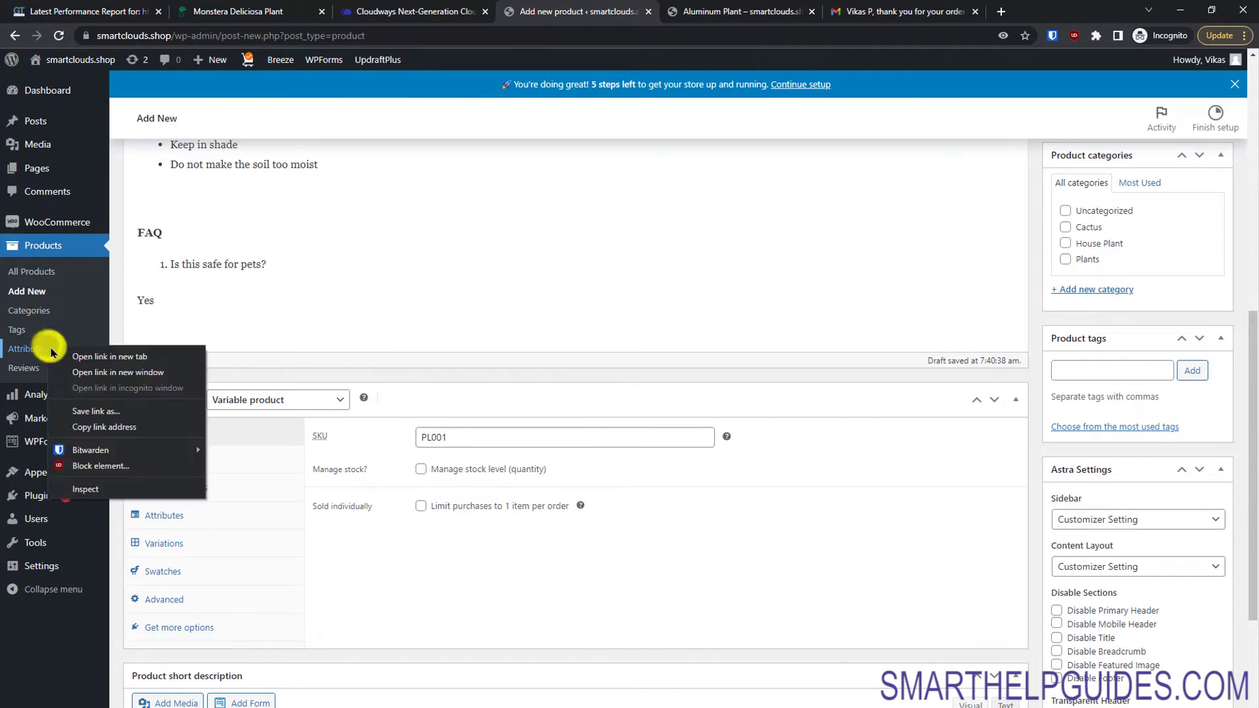
Step: Open Products > Attributes in a new tab and delete the old color and size attributes
{"action": "left_click", "coordinate": [53, 353]}
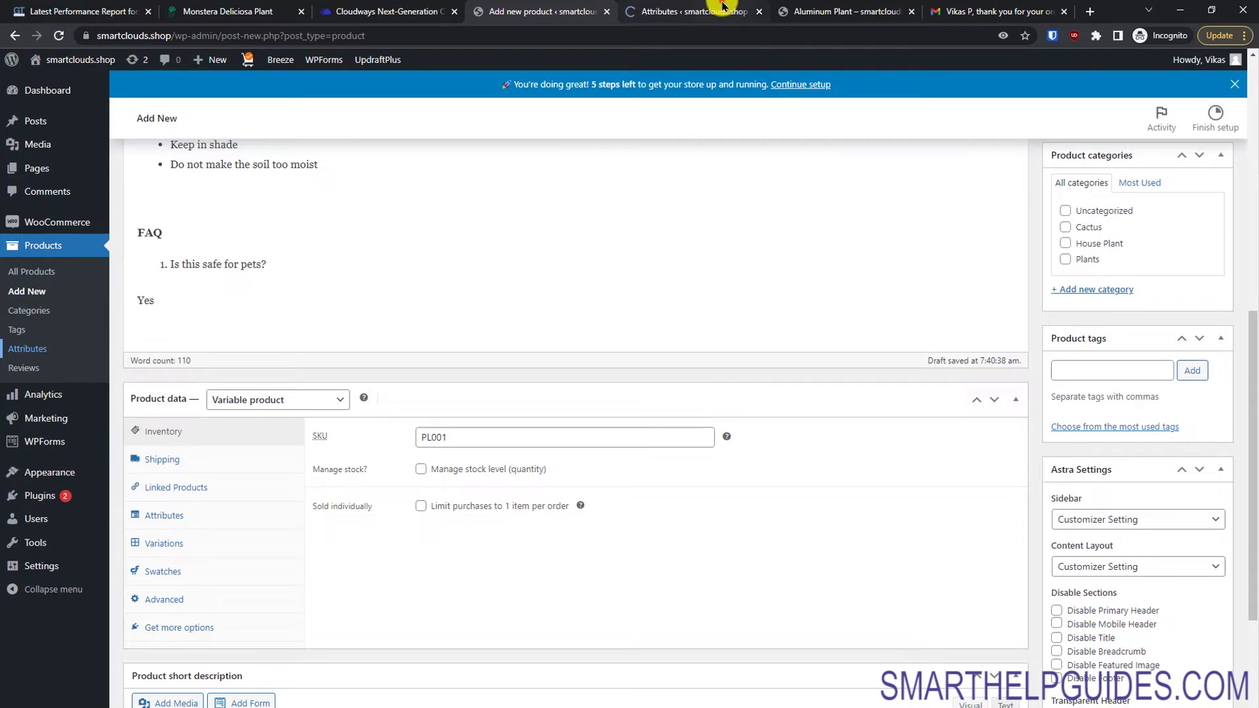
{"action": "left_click", "coordinate": [722, 6]}
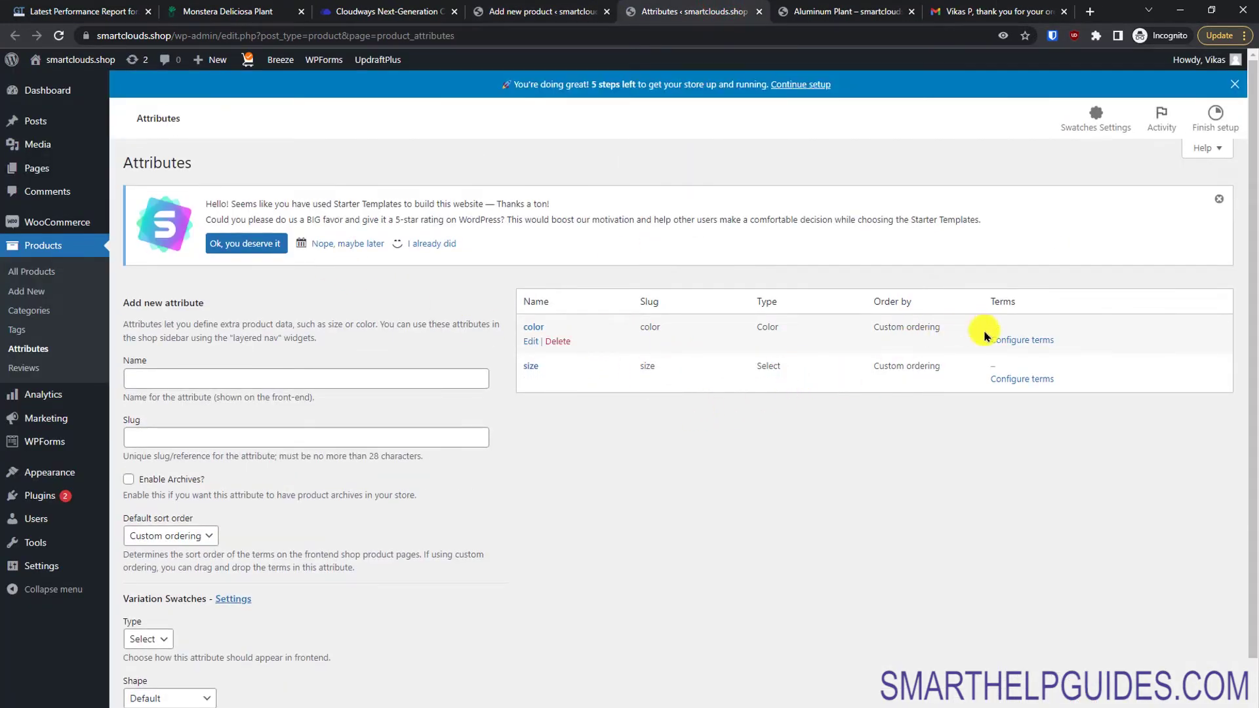
{"action": "left_click", "coordinate": [563, 342]}
{"action": "left_click", "coordinate": [686, 112]}
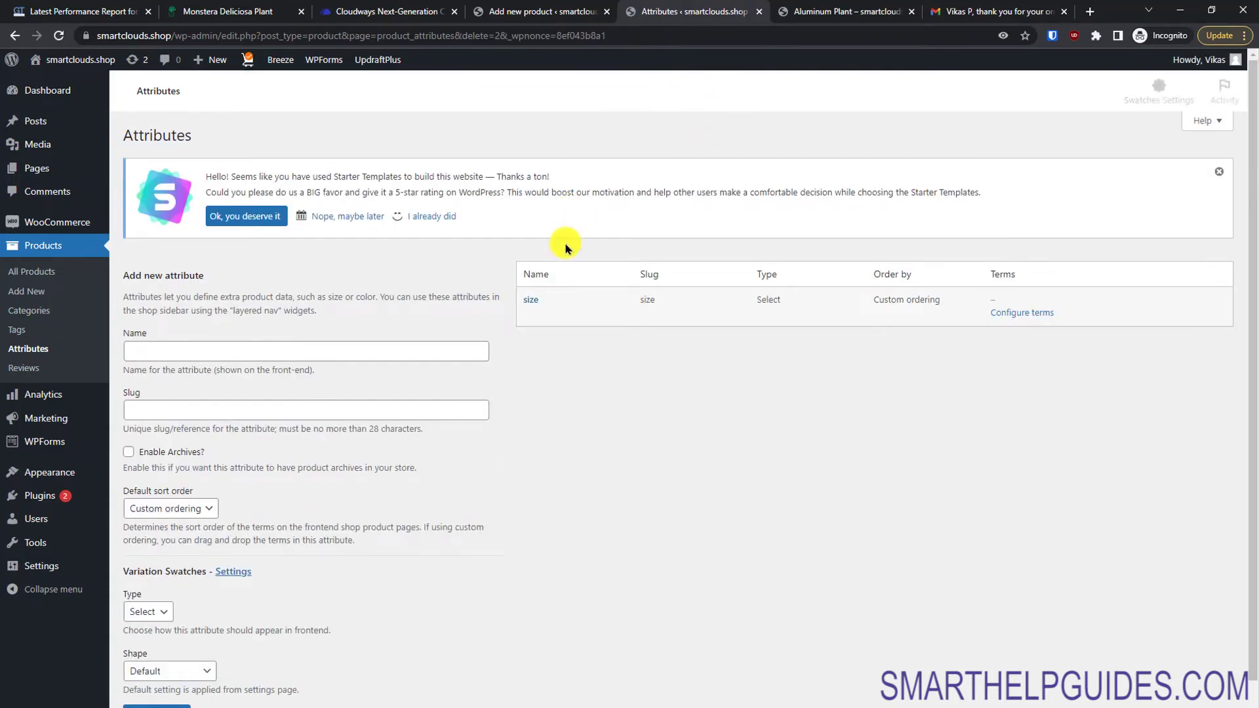
{"action": "left_click", "coordinate": [554, 307]}
{"action": "left_click", "coordinate": [558, 341]}
{"action": "left_click", "coordinate": [689, 112]}
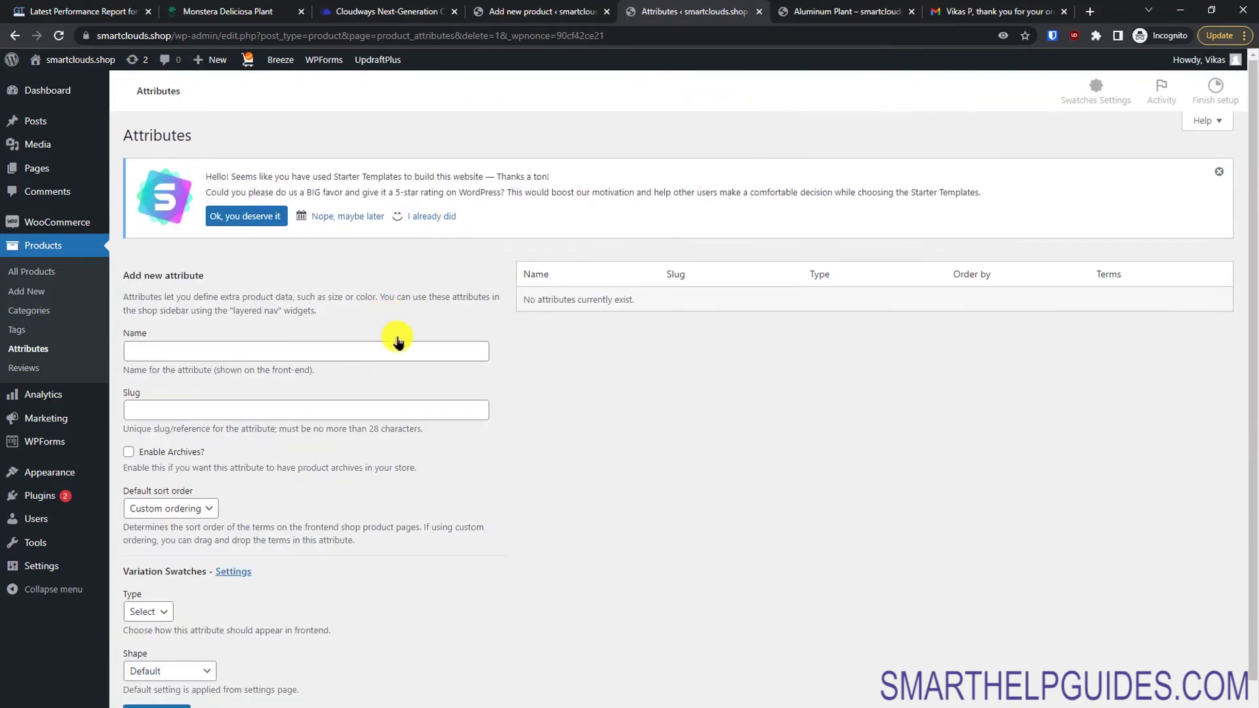
Step: Add a Size attribute (slug size) with archives enabled and Label swatch type
{"action": "left_click", "coordinate": [393, 351]}
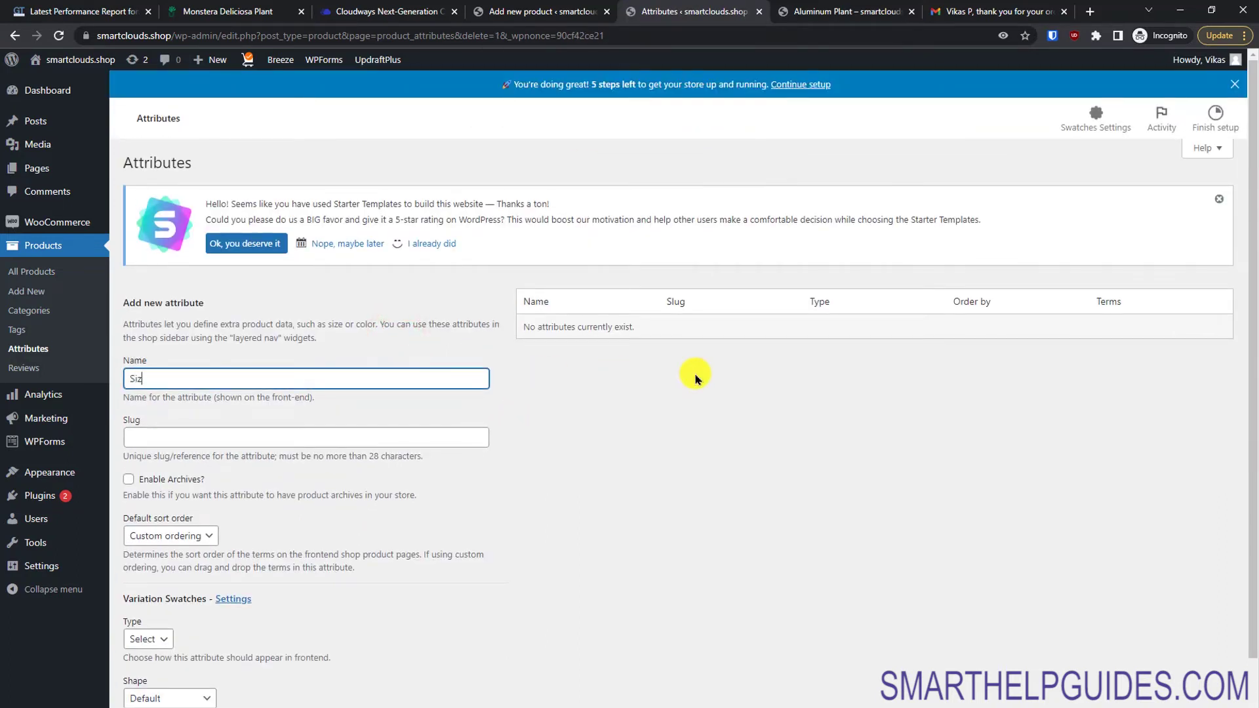
{"action": "key", "text": "Tab"}
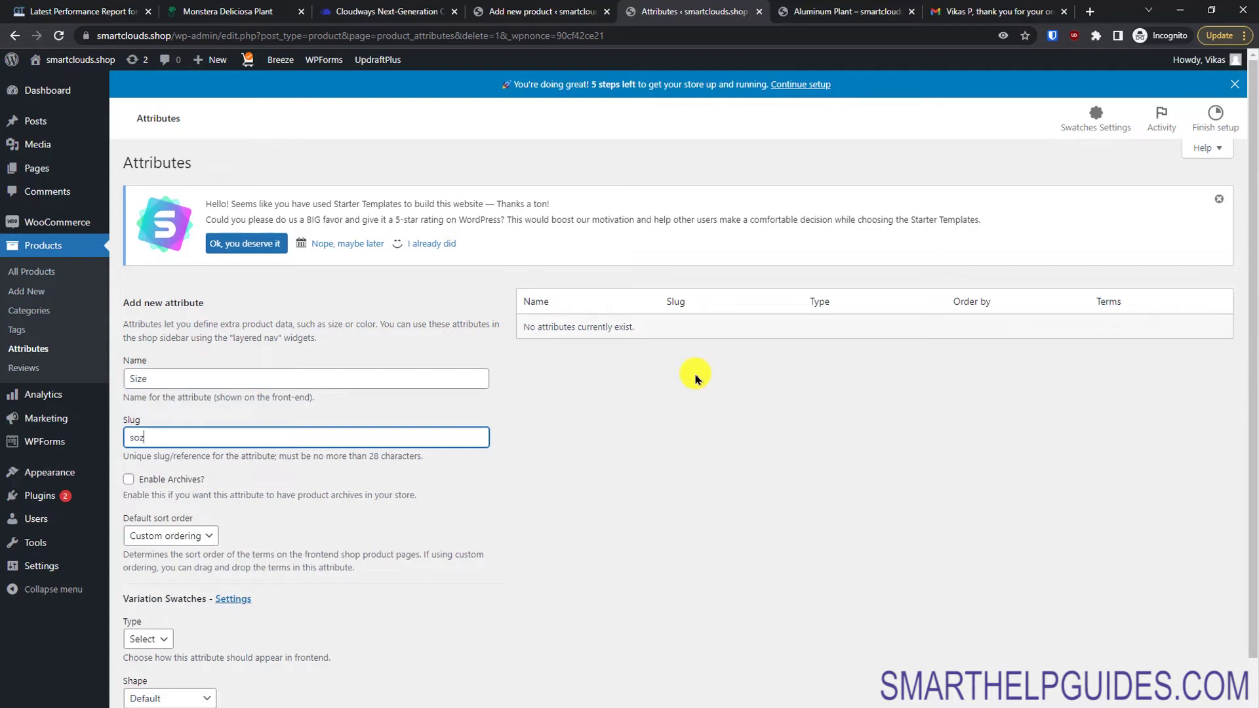
{"action": "type", "text": "size"}
{"action": "scroll", "coordinate": [1247, 395], "scroll_direction": "down", "scroll_amount": 2}
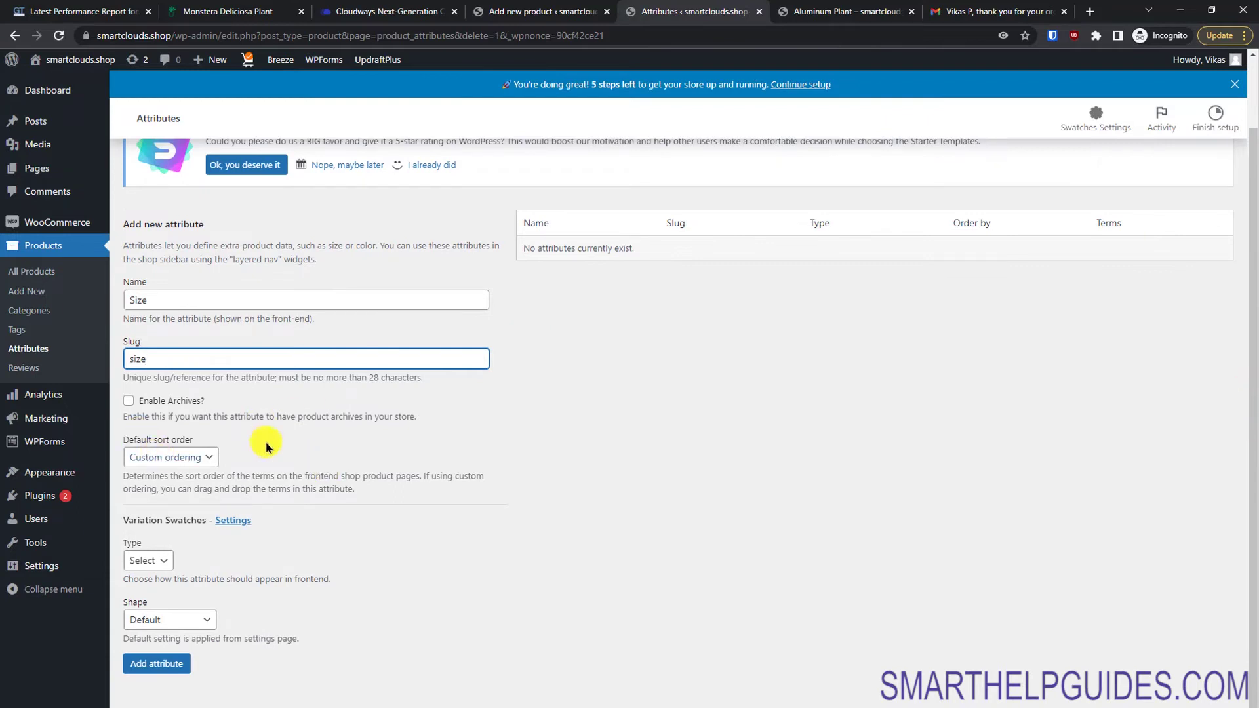
{"action": "left_click", "coordinate": [185, 404]}
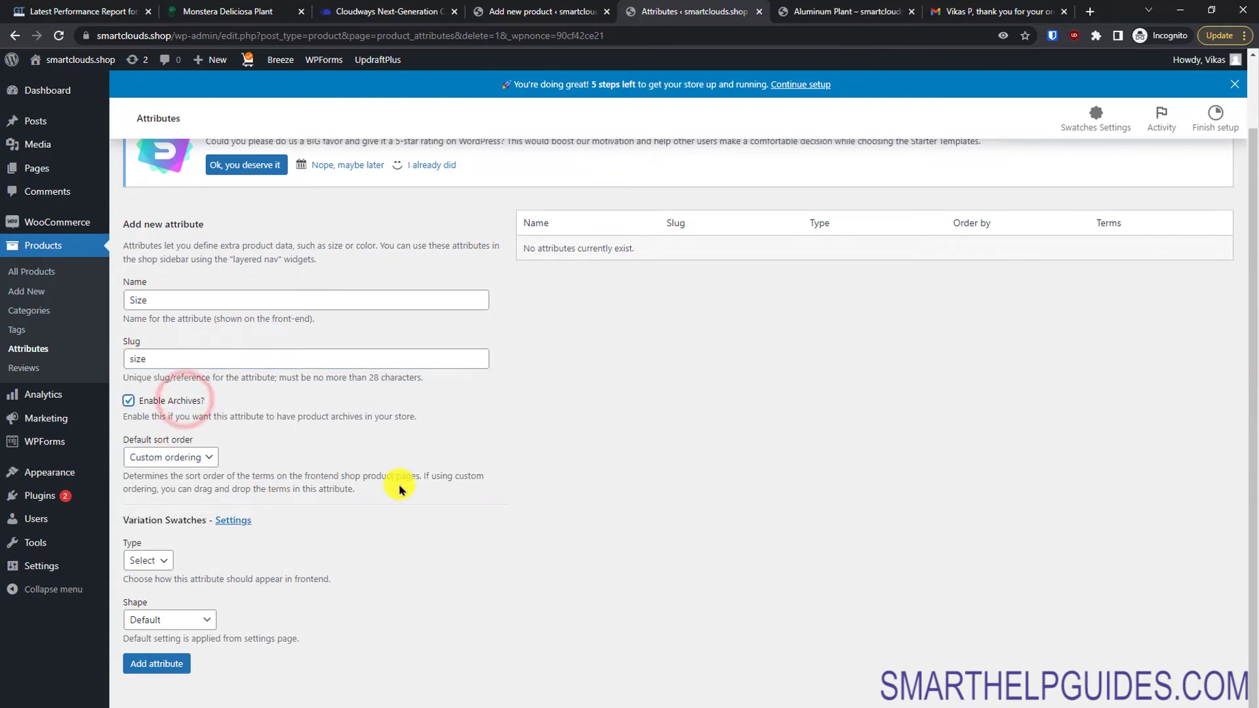
{"action": "left_click", "coordinate": [147, 560]}
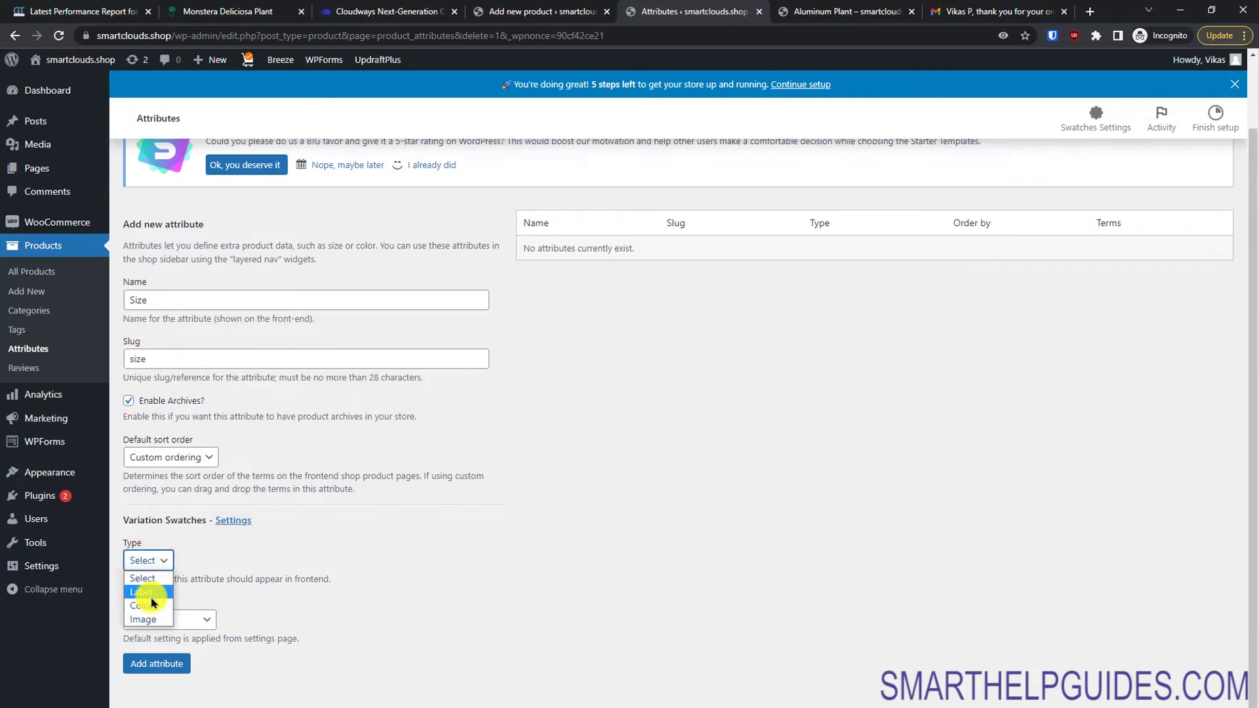
{"action": "left_click", "coordinate": [152, 593]}
{"action": "left_click", "coordinate": [206, 619]}
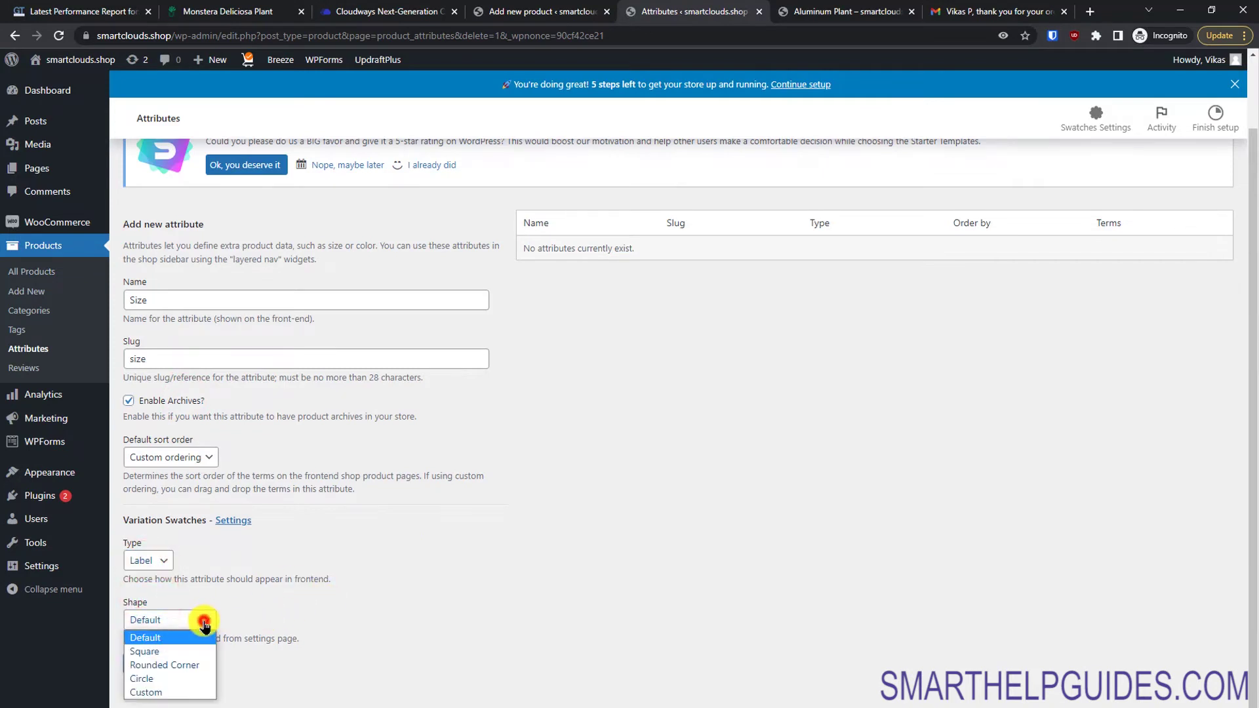
{"action": "left_click", "coordinate": [303, 631]}
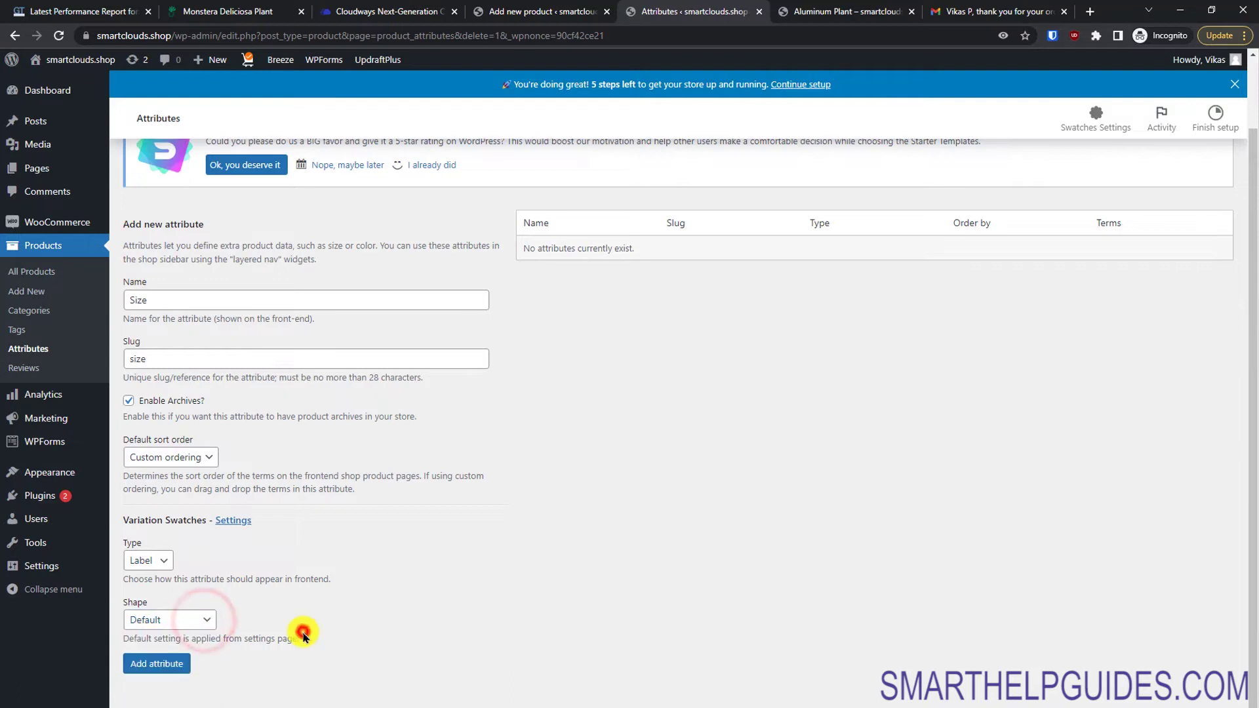
{"action": "left_click", "coordinate": [158, 664]}
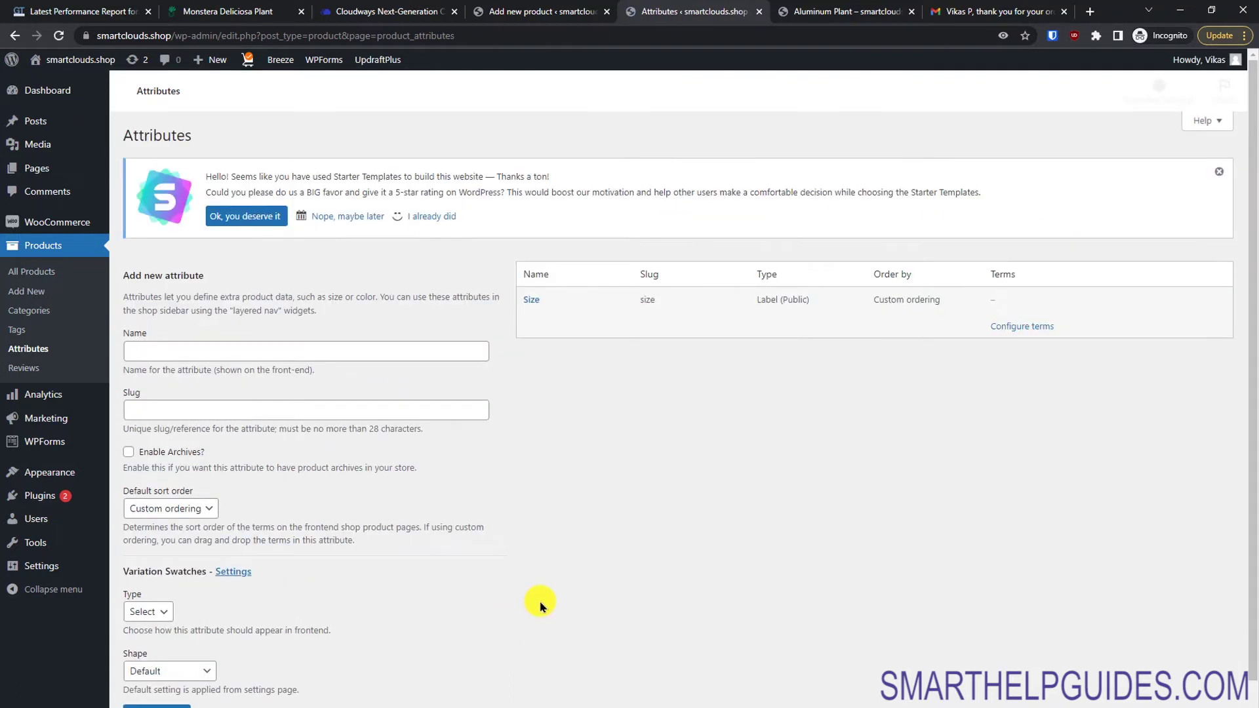
Step: Add the Size terms S and L, with L described as Large
{"action": "left_click", "coordinate": [1020, 355]}
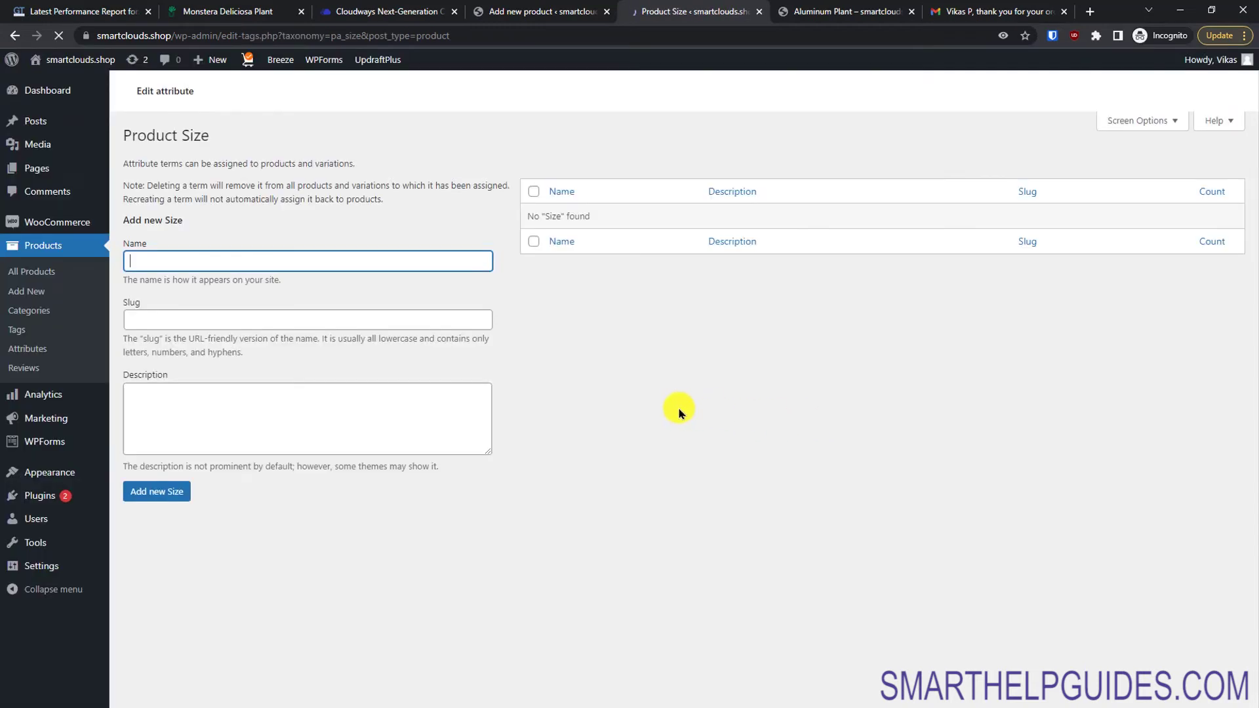
{"action": "type", "text": "Small"}
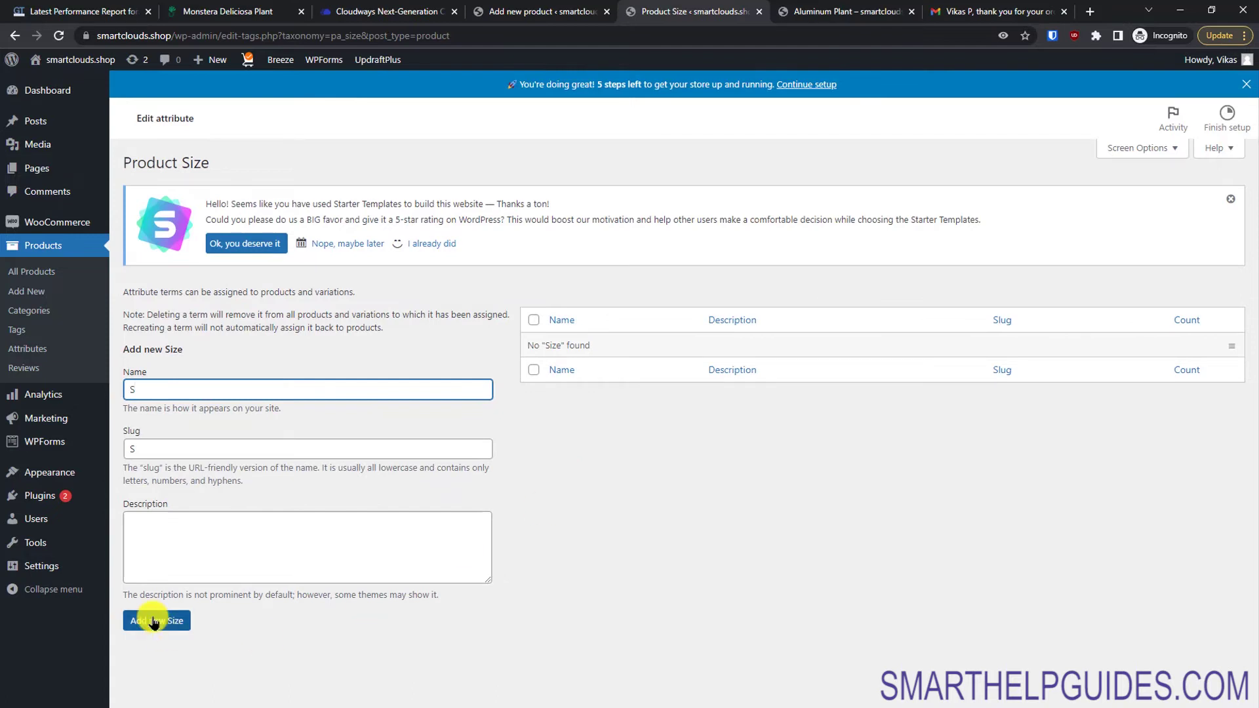
{"action": "left_click", "coordinate": [154, 622]}
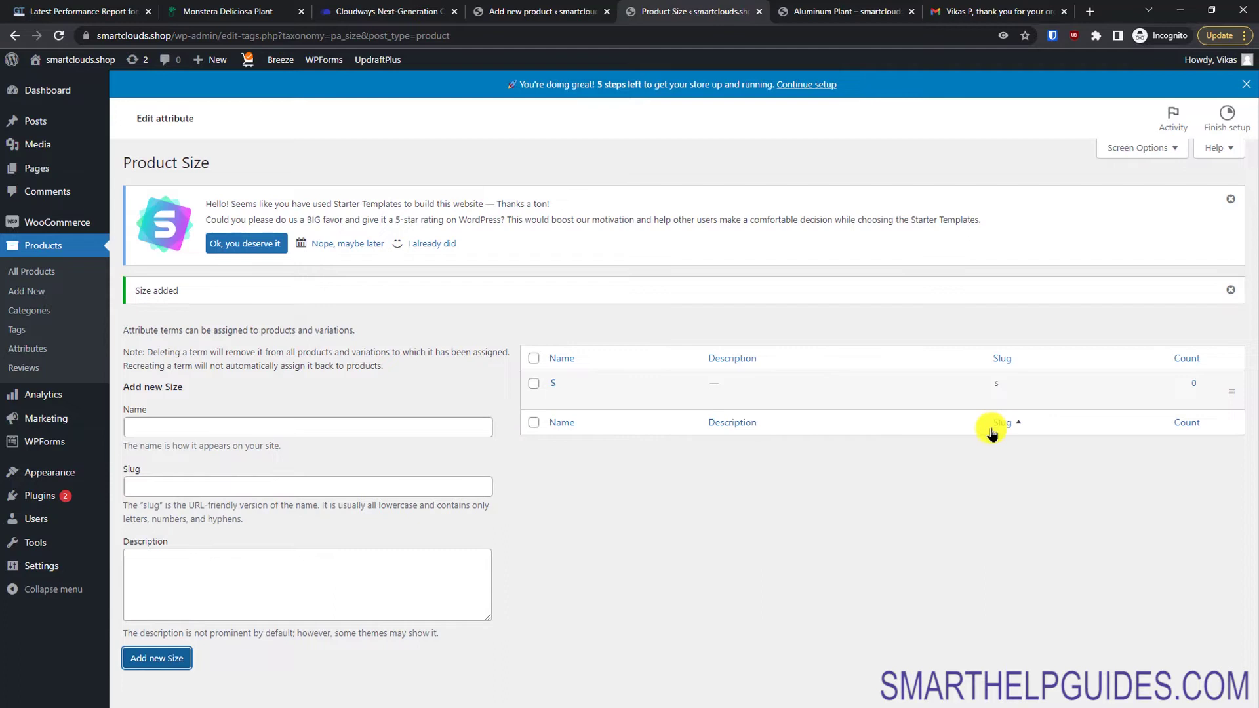
{"action": "left_click", "coordinate": [396, 420]}
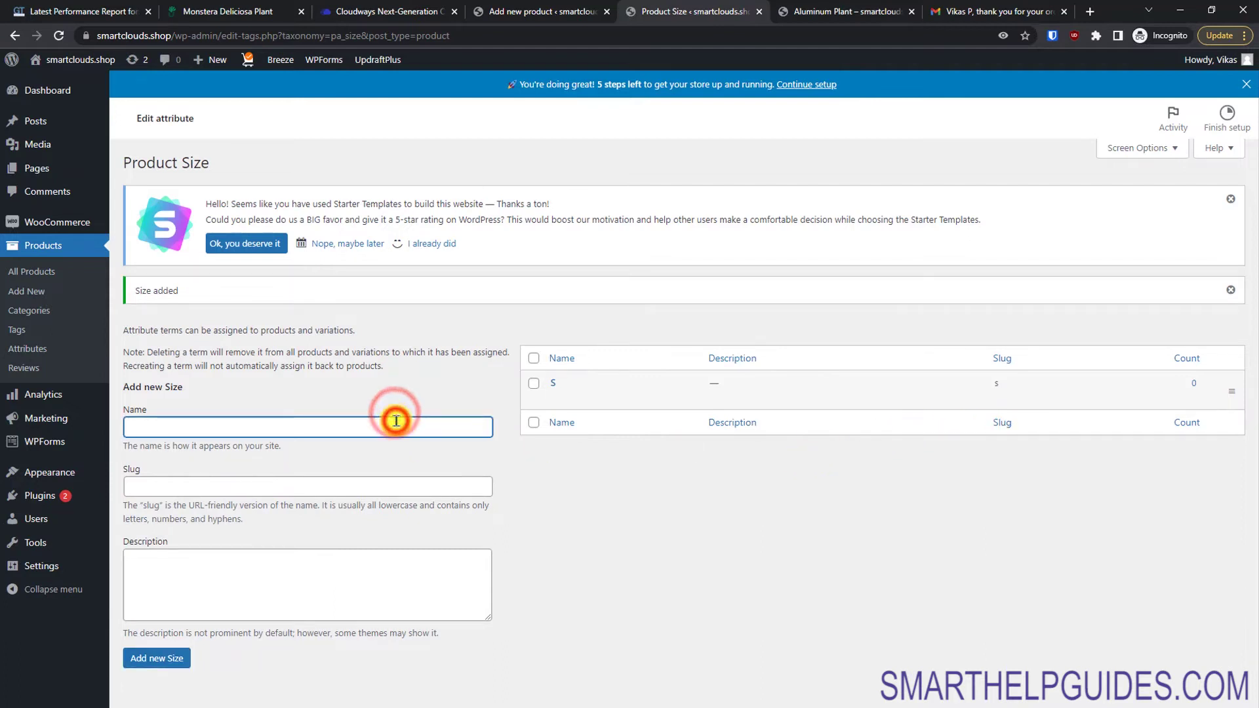
{"action": "type", "text": "L"}
{"action": "key", "text": "Tab"}
{"action": "type", "text": "L"}
{"action": "key", "text": "Tab"}
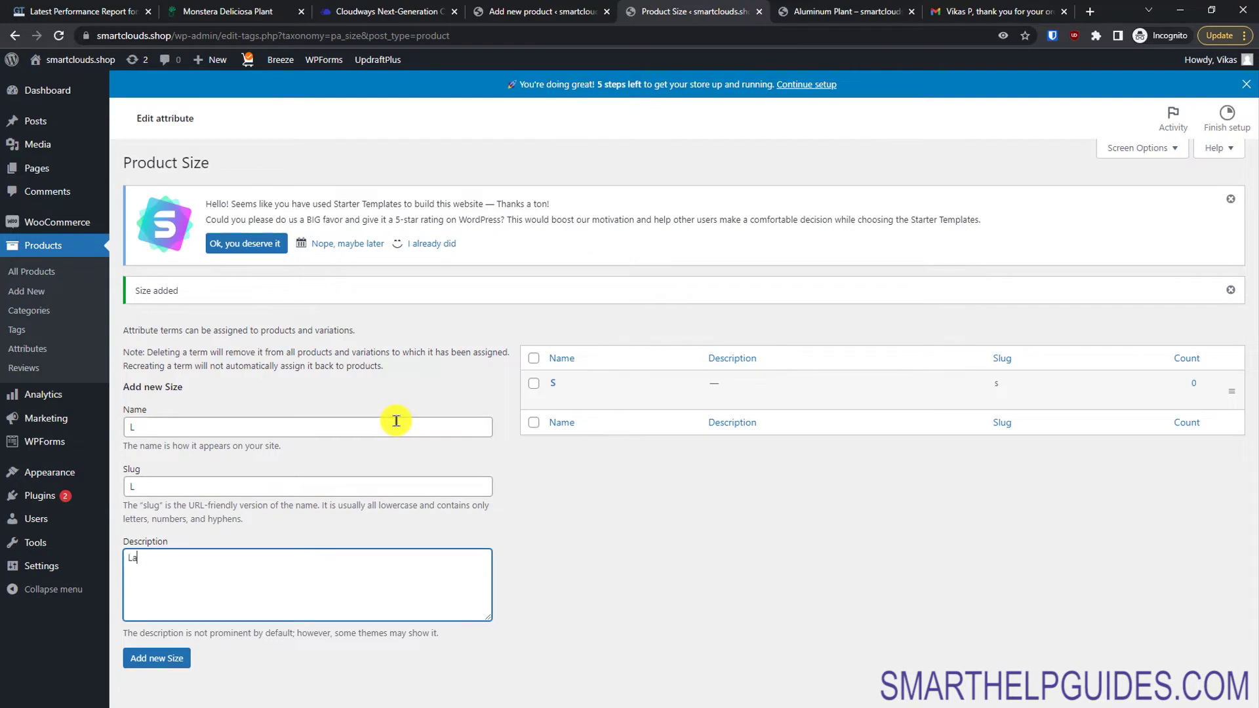
{"action": "left_click", "coordinate": [173, 658]}
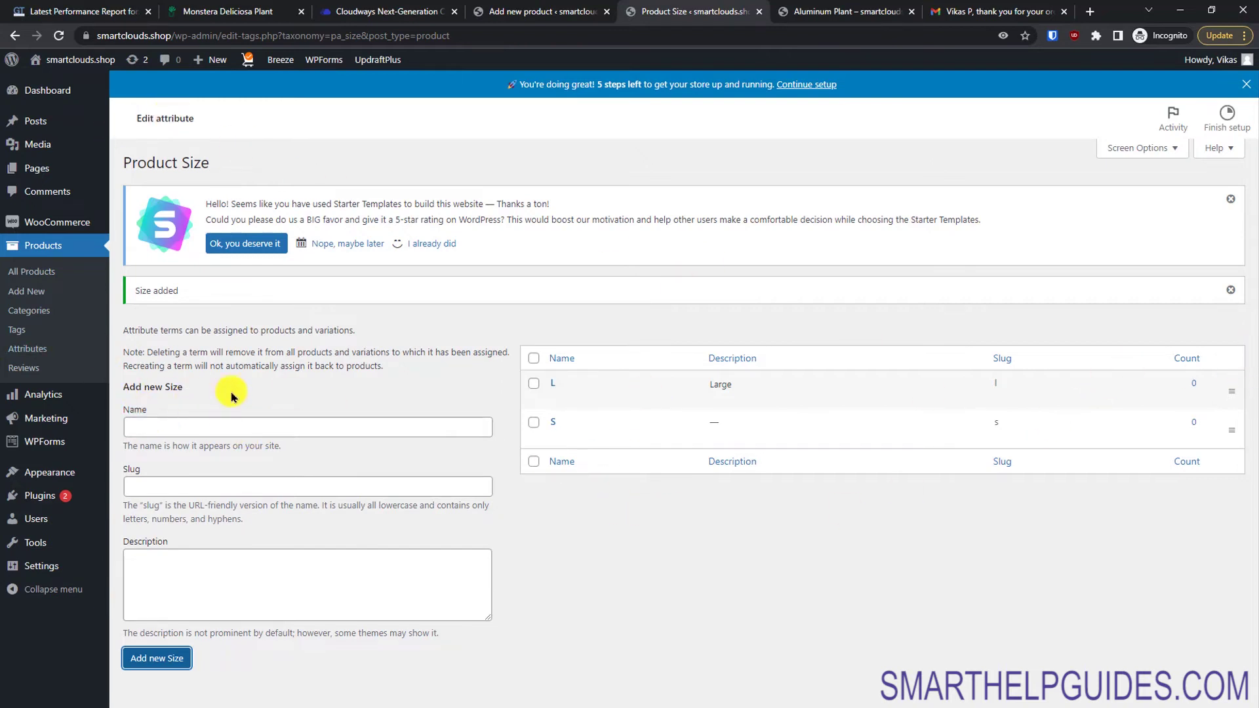
{"action": "left_click", "coordinate": [28, 349]}
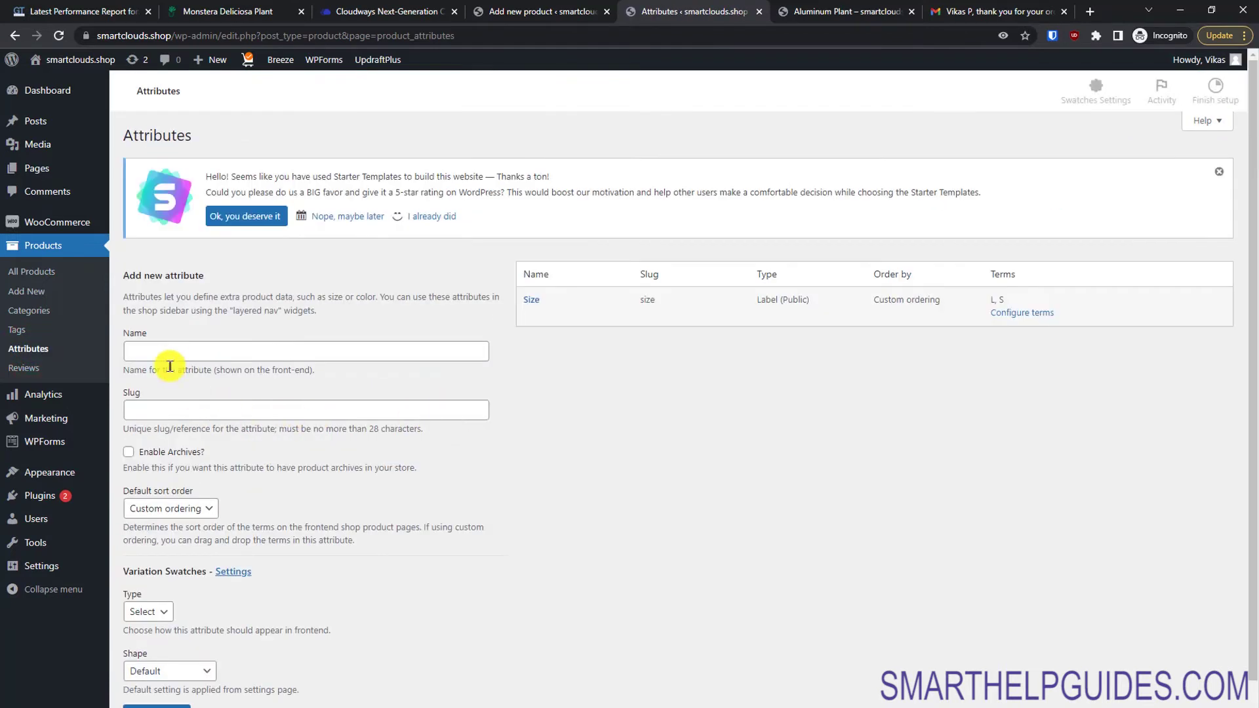
Step: Add a Colors attribute with slug colors and Color swatch type
{"action": "left_click", "coordinate": [173, 354]}
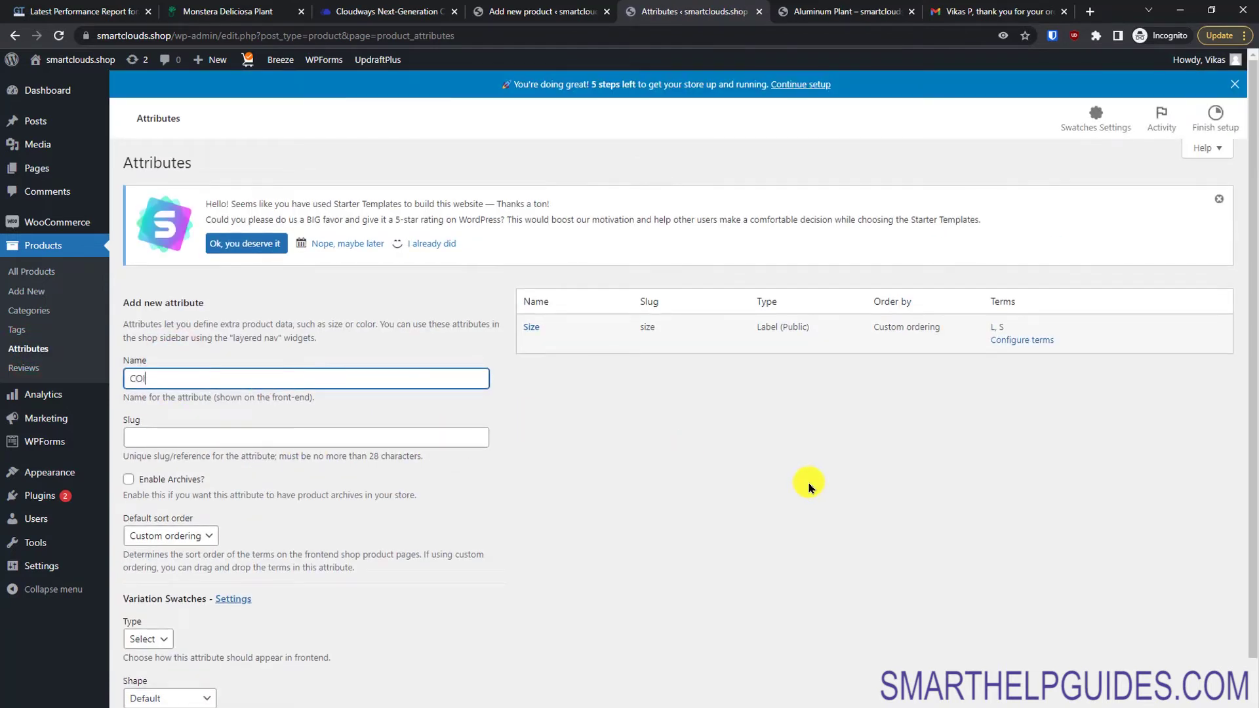
{"action": "type", "text": "Colors"}
{"action": "key", "text": "Tab"}
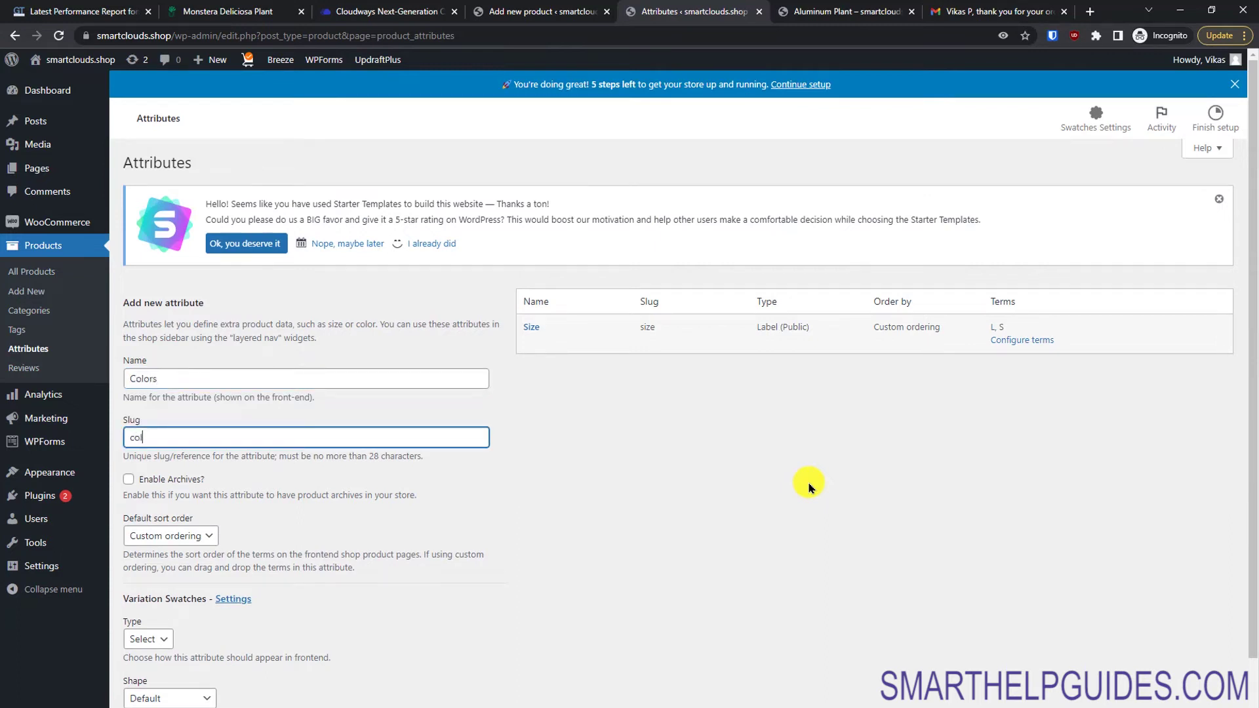
{"action": "left_click", "coordinate": [1249, 496]}
{"action": "left_click", "coordinate": [161, 556]}
{"action": "left_click", "coordinate": [157, 599]}
{"action": "left_click", "coordinate": [157, 664]}
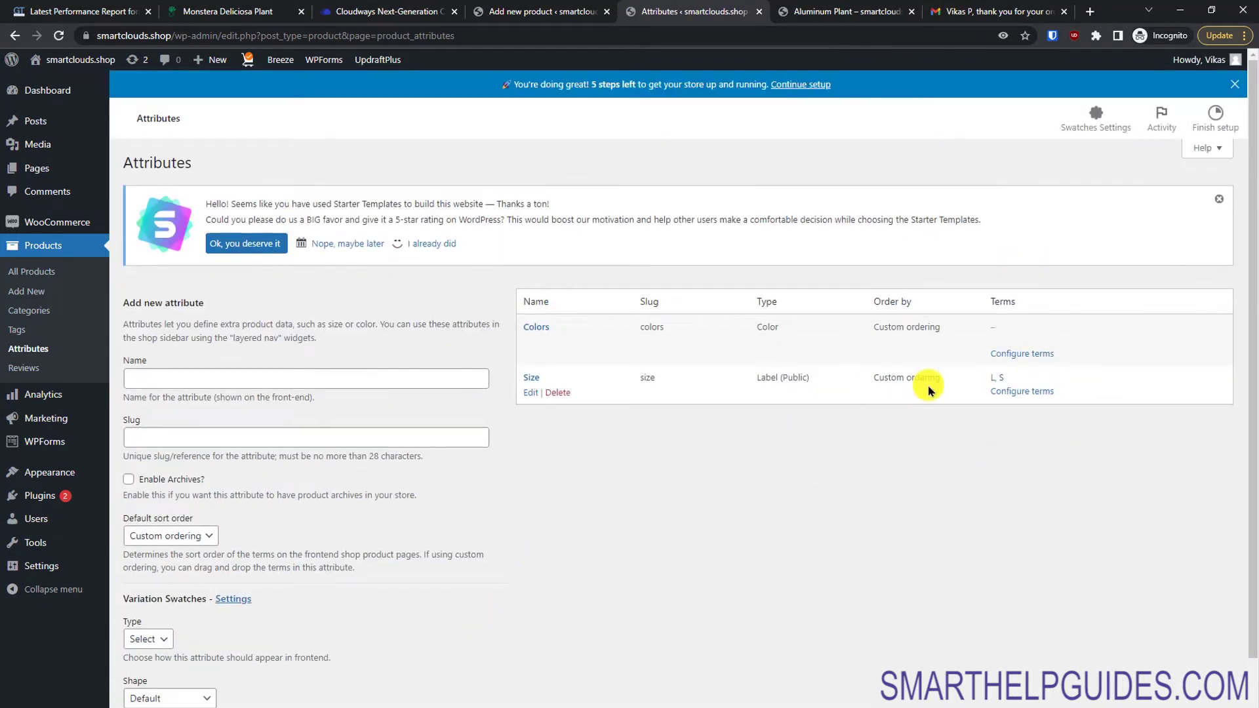
{"action": "left_click", "coordinate": [1024, 352]}
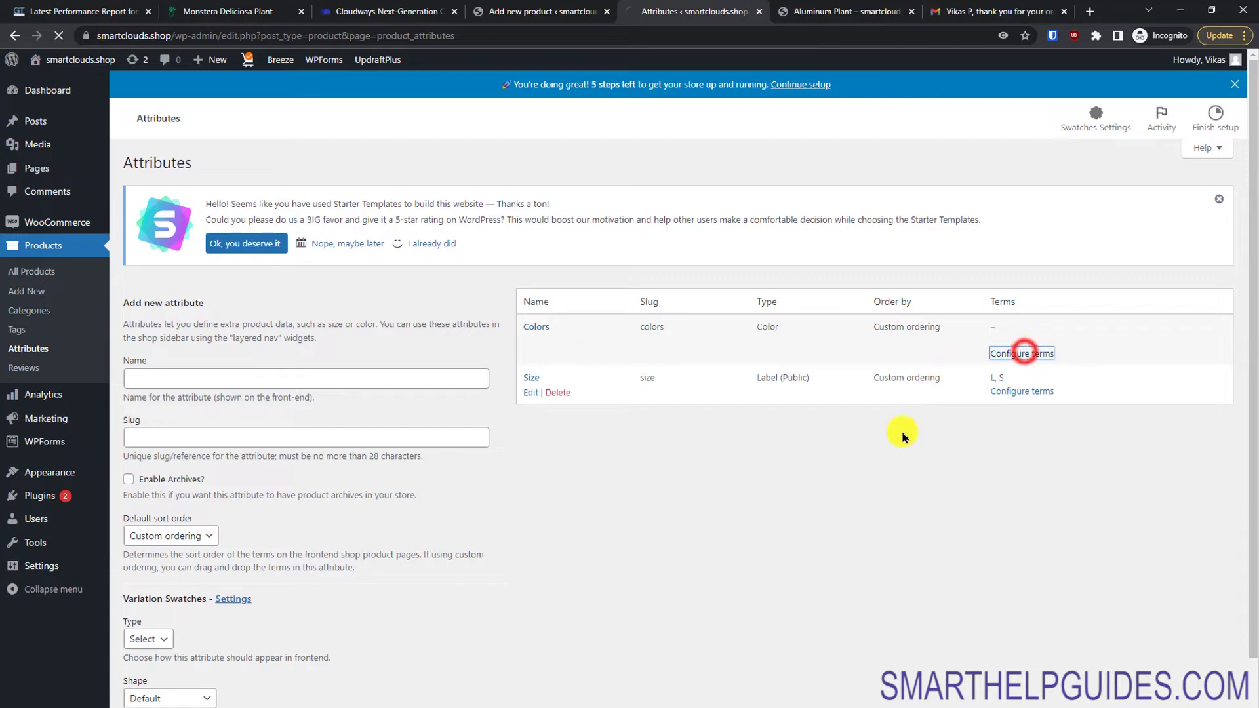
Step: Add the Red term (slug red, description 'red color') with a red swatch
{"action": "left_click", "coordinate": [309, 360]}
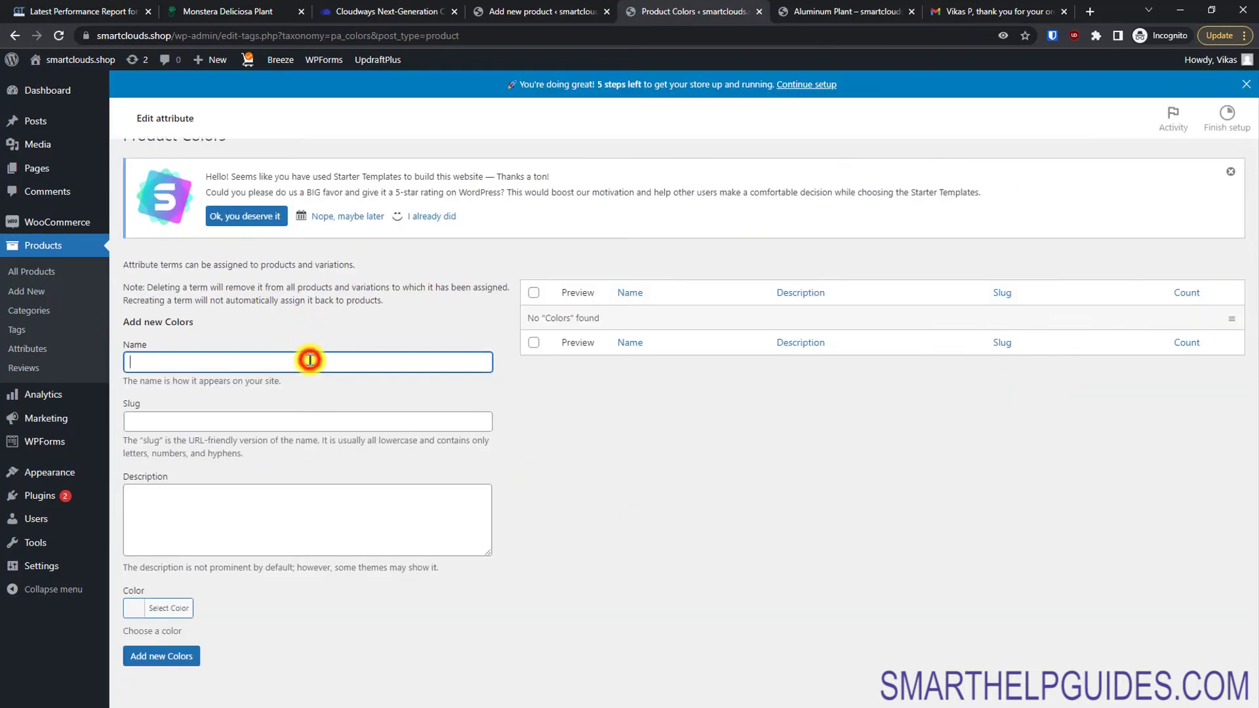
{"action": "type", "text": "Red"}
{"action": "key", "text": "Tab"}
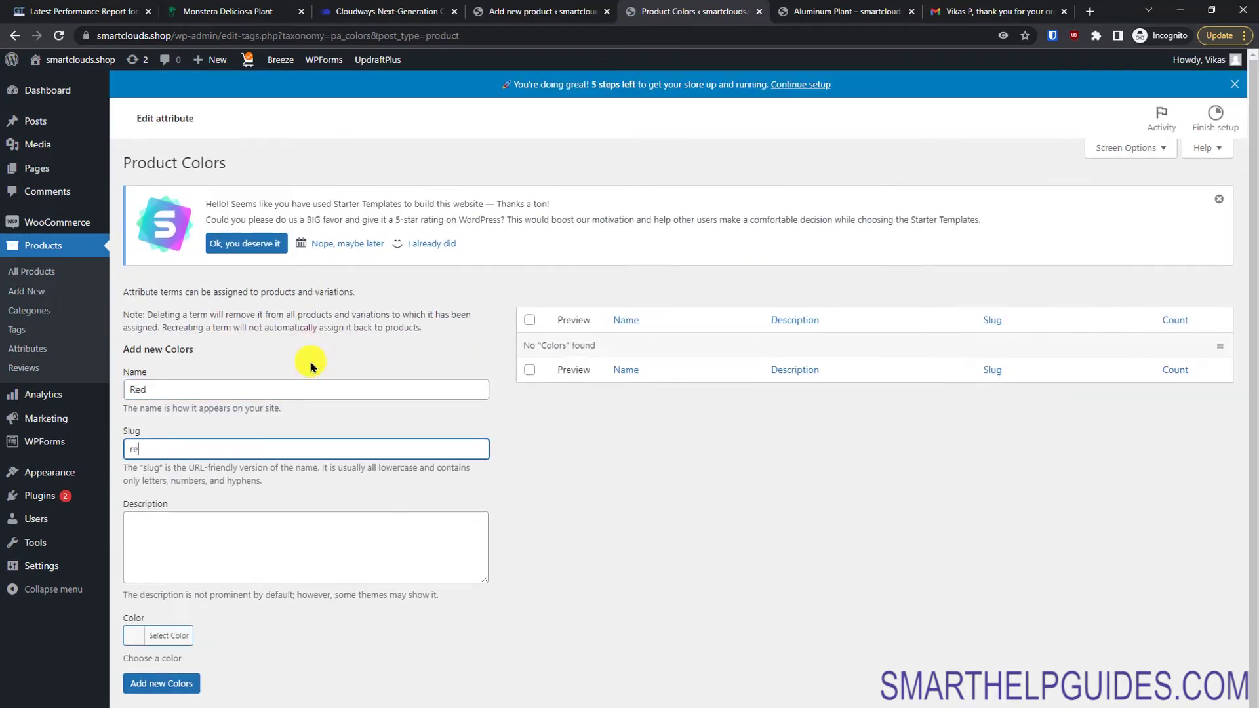
{"action": "type", "text": "red"}
{"action": "key", "text": "Tab"}
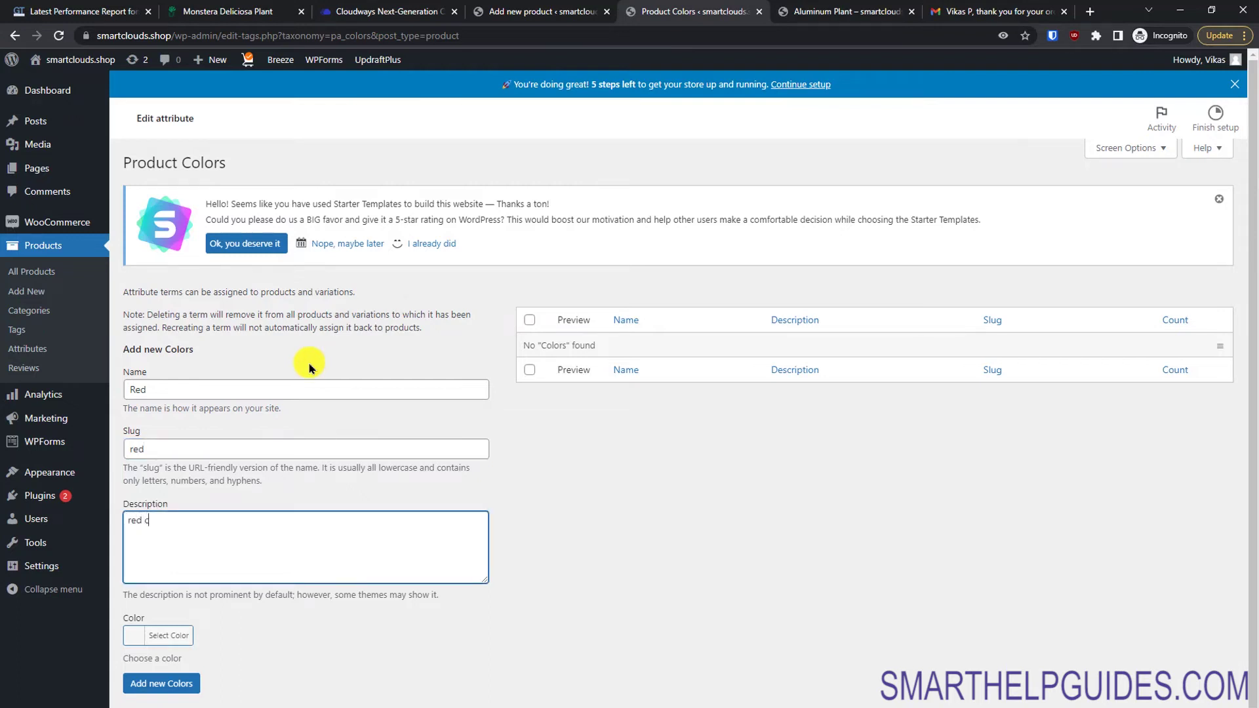
{"action": "left_click", "coordinate": [135, 636]}
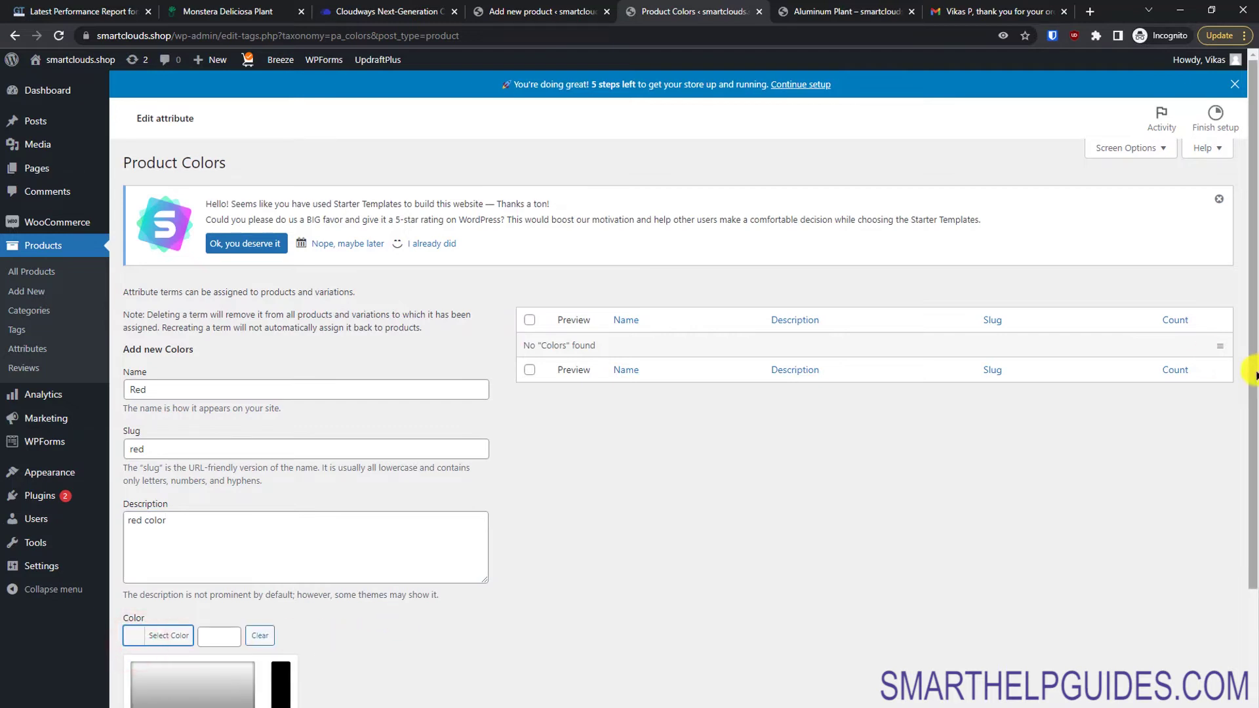
{"action": "left_click_drag", "start_coordinate": [1250, 365], "coordinate": [1208, 551]}
{"action": "left_click_drag", "start_coordinate": [197, 543], "coordinate": [184, 516]}
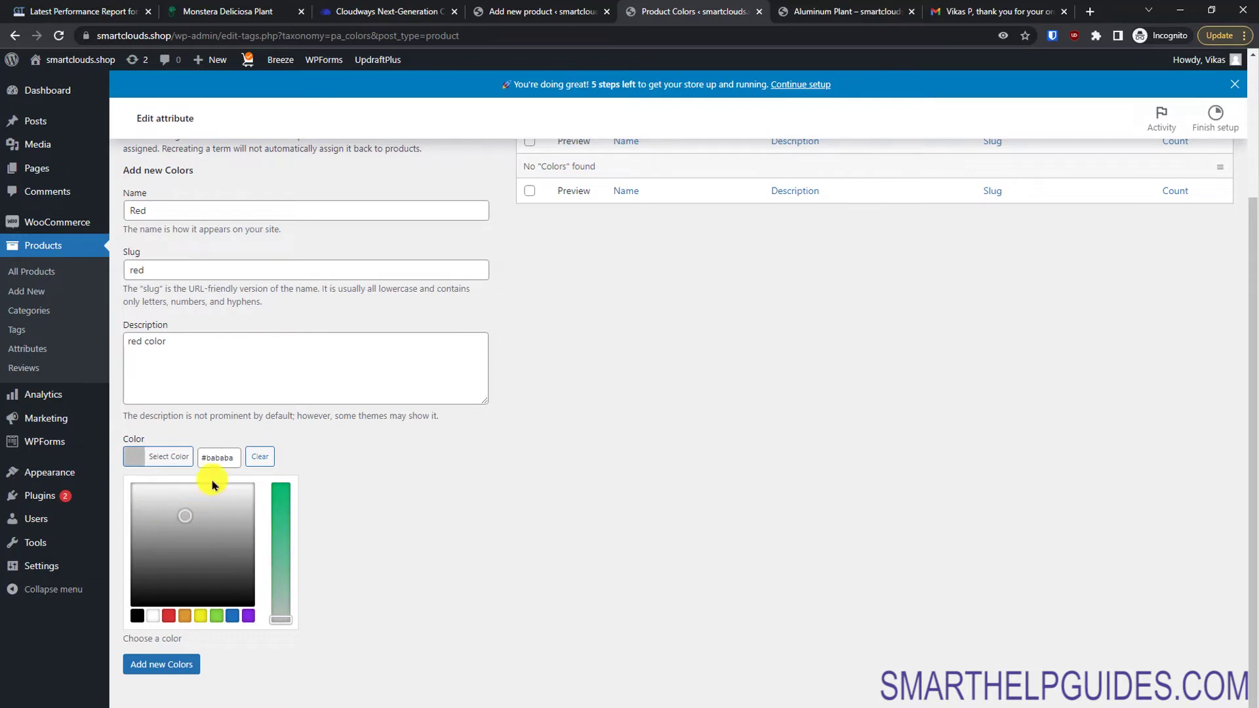
{"action": "left_click", "coordinate": [169, 617]}
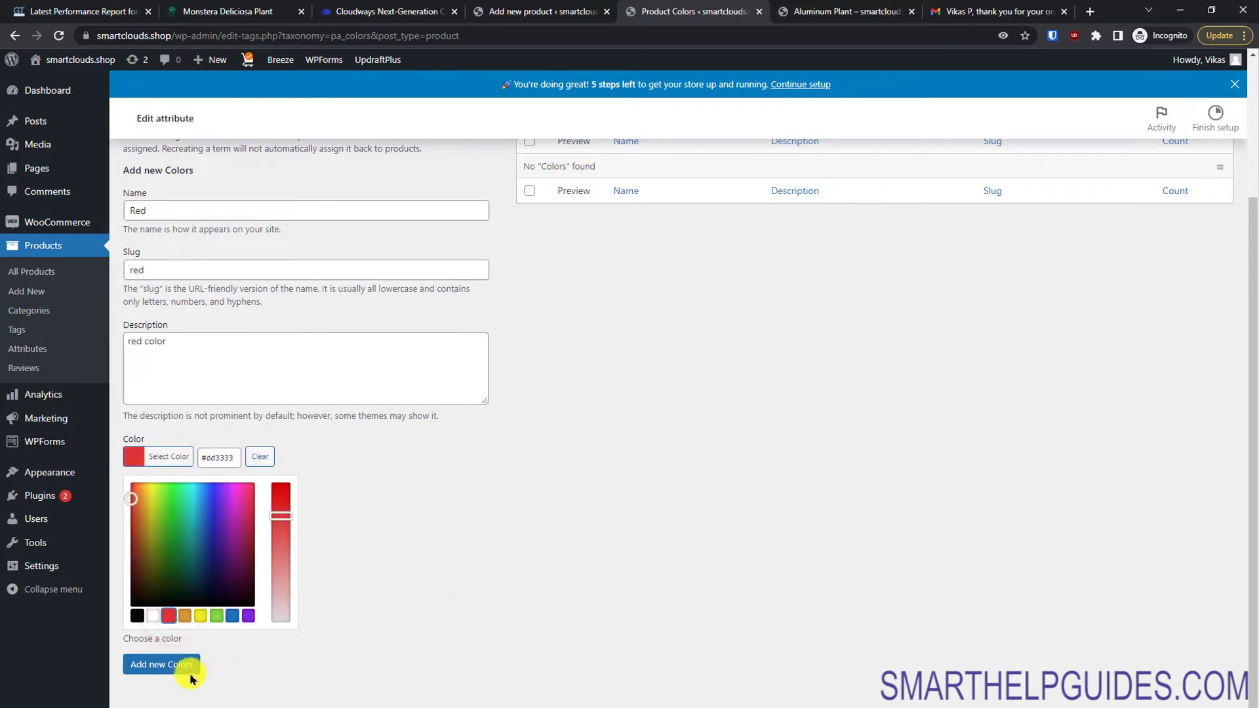
{"action": "left_click", "coordinate": [476, 593]}
{"action": "left_click", "coordinate": [161, 663]}
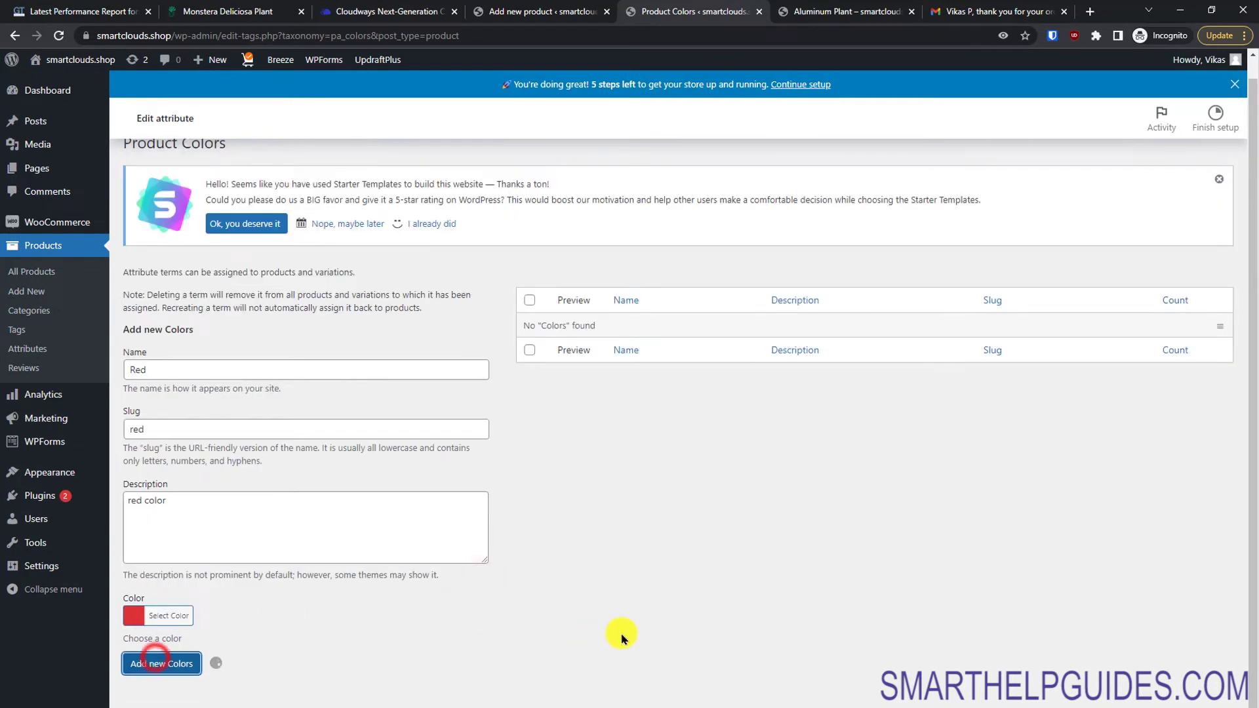
Step: Add the Green term (slug green) with a green swatch
{"action": "left_click", "coordinate": [229, 404]}
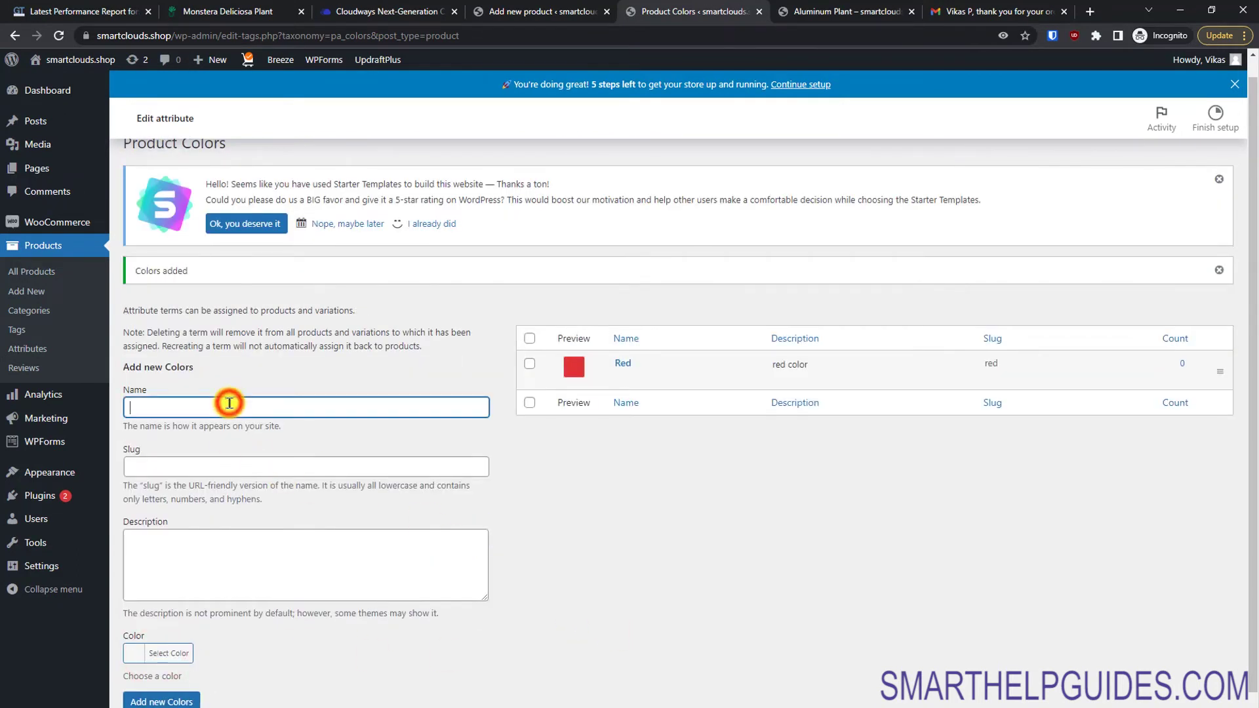
{"action": "type", "text": "Green"}
{"action": "key", "text": "Tab"}
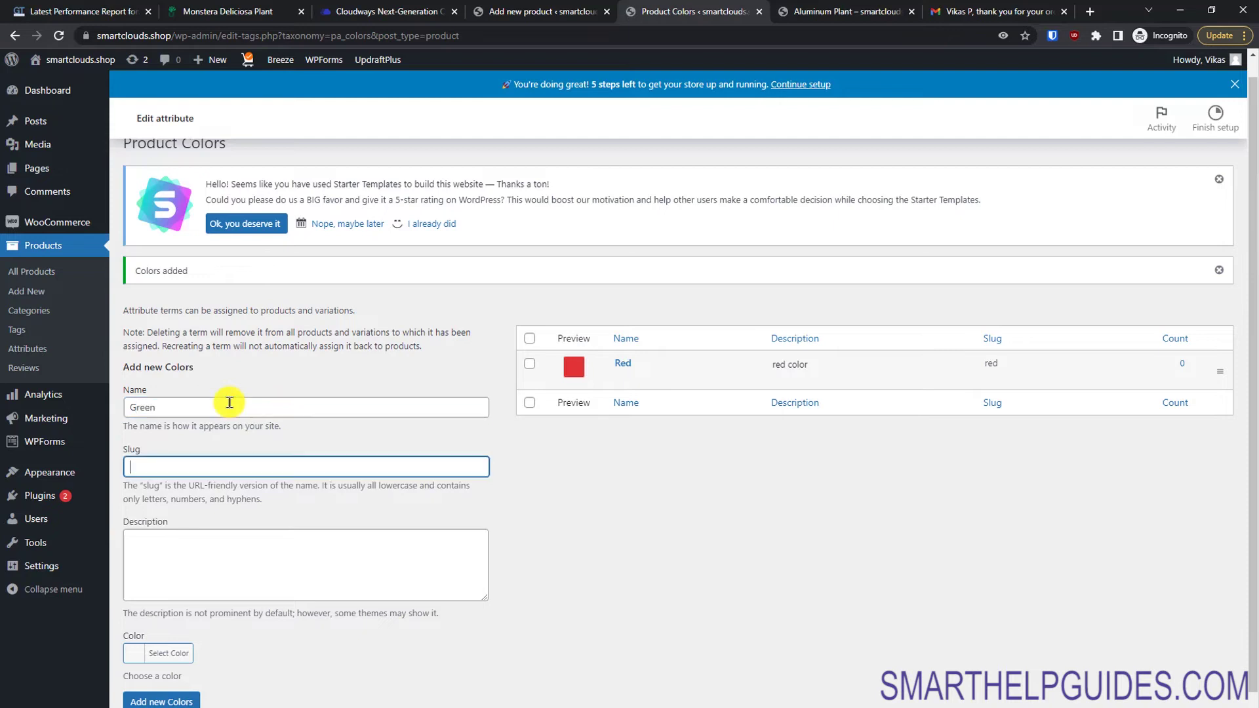
{"action": "key", "text": "Tab"}
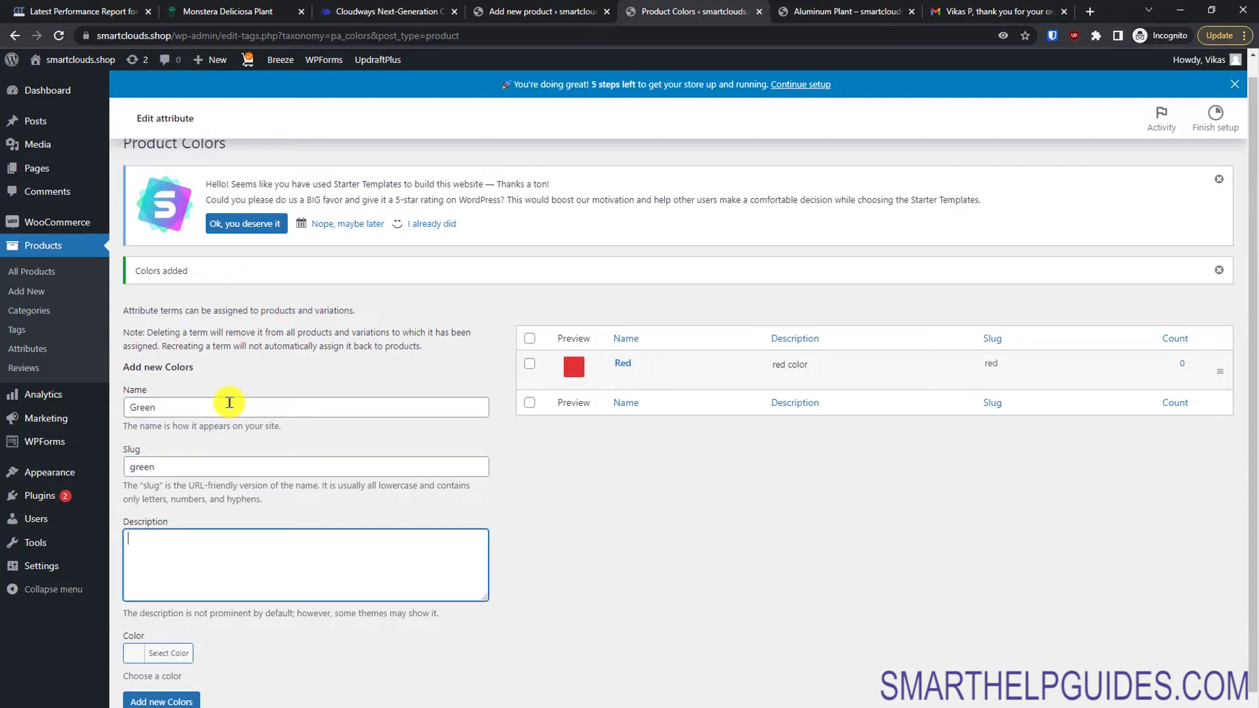
{"action": "left_click", "coordinate": [134, 652]}
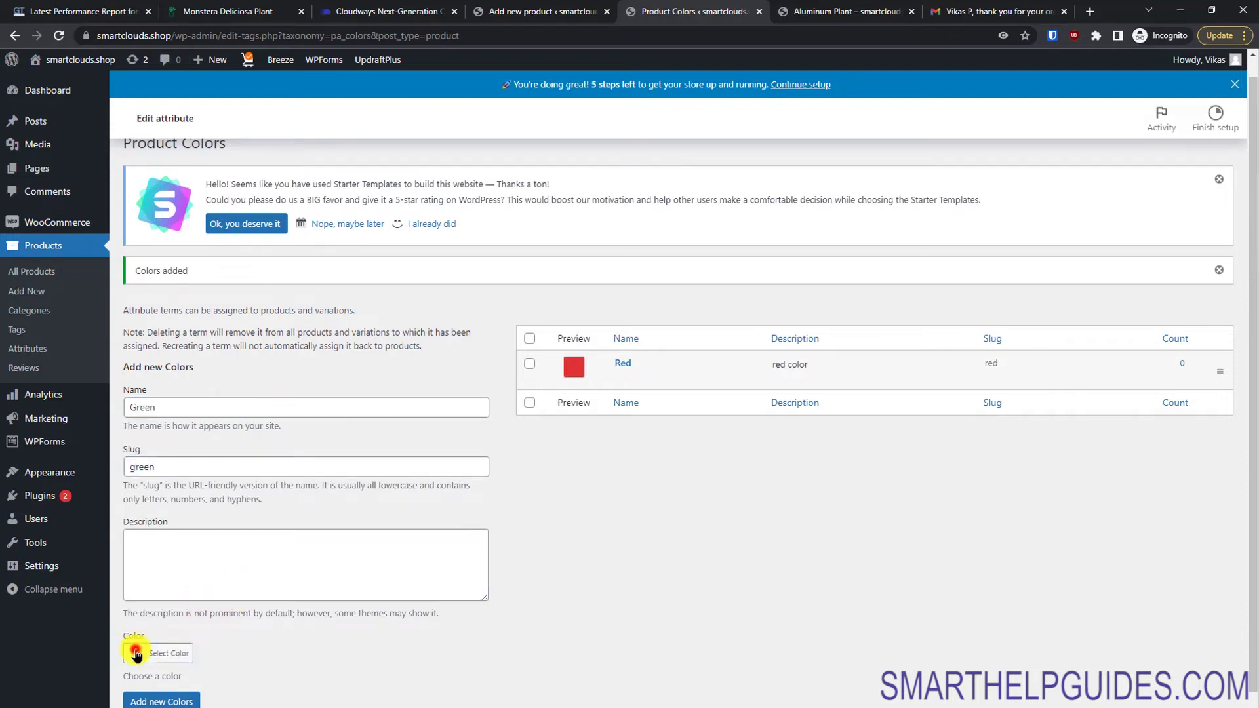
{"action": "left_click_drag", "start_coordinate": [1249, 486], "coordinate": [1252, 630]}
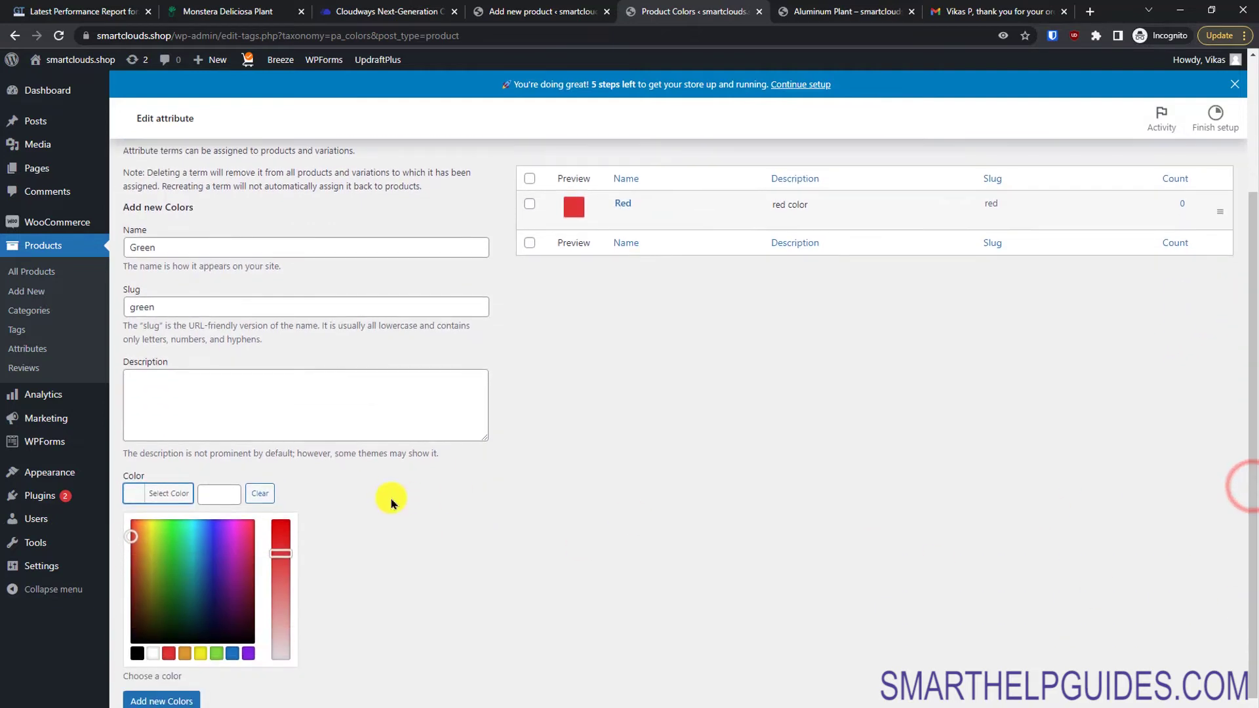
{"action": "left_click", "coordinate": [219, 653]}
{"action": "left_click", "coordinate": [166, 700]}
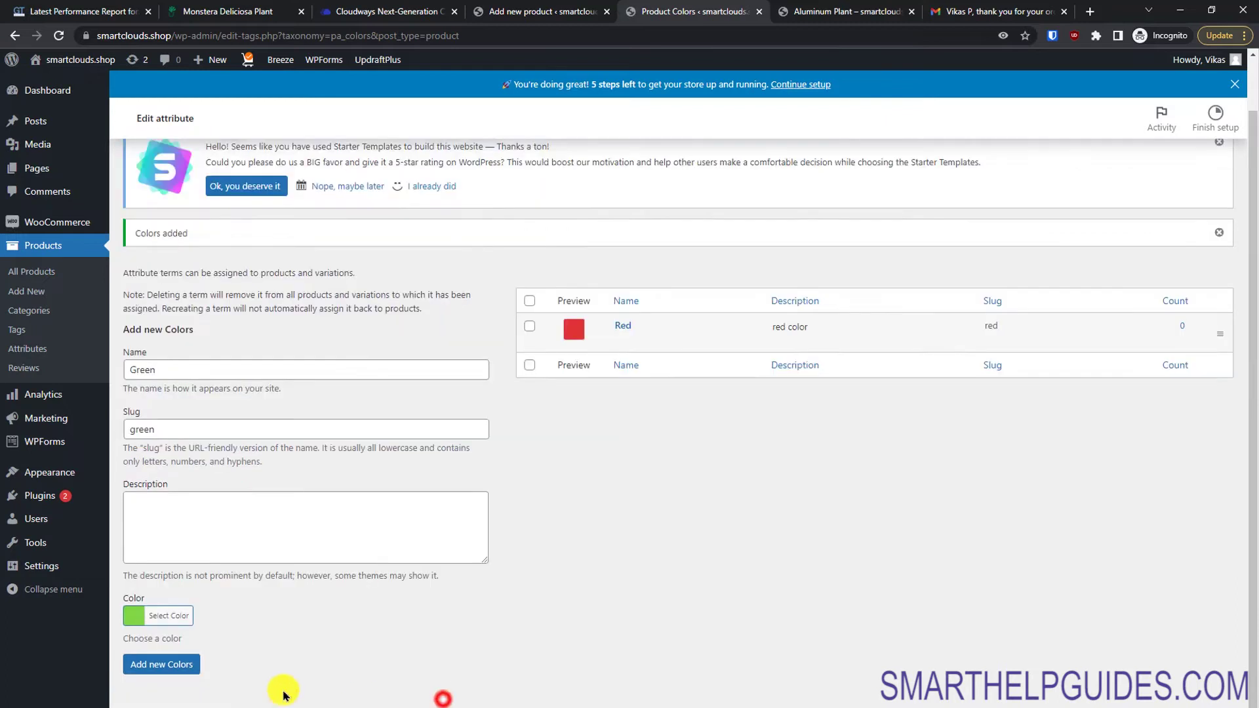
{"action": "left_click", "coordinate": [172, 665]}
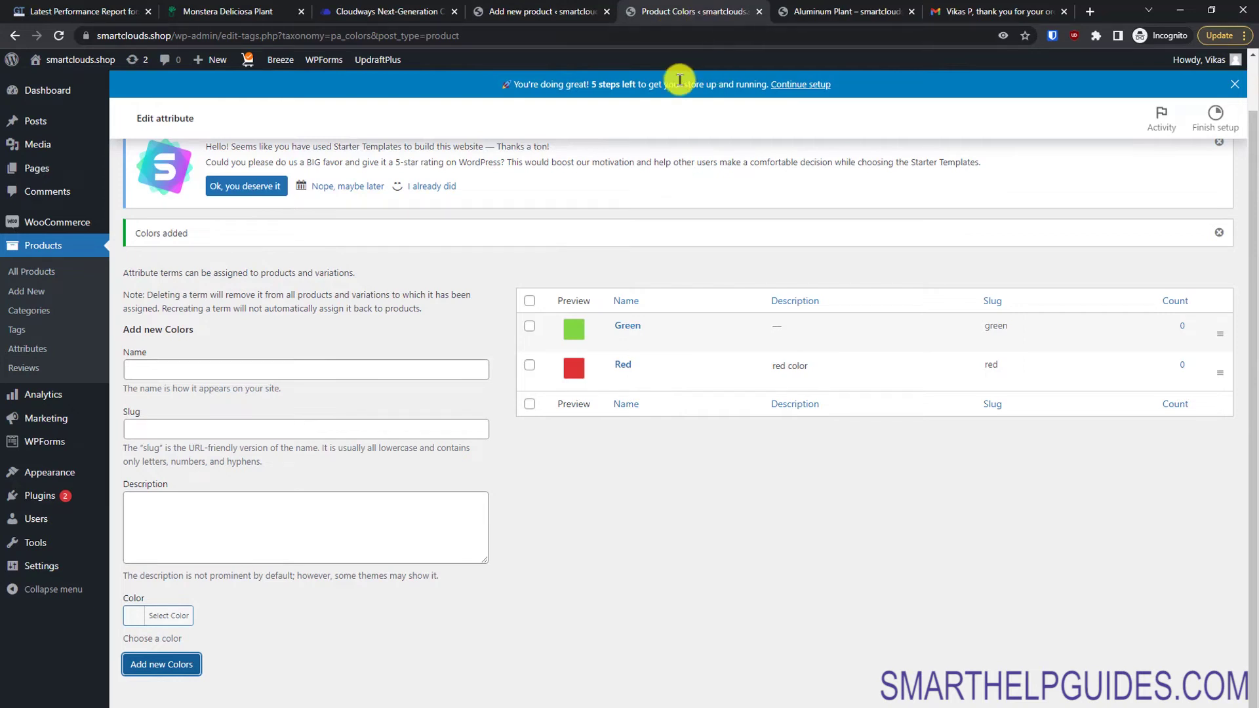
Step: Add the color and size attributes to the House Plant product
{"action": "left_click", "coordinate": [573, 10]}
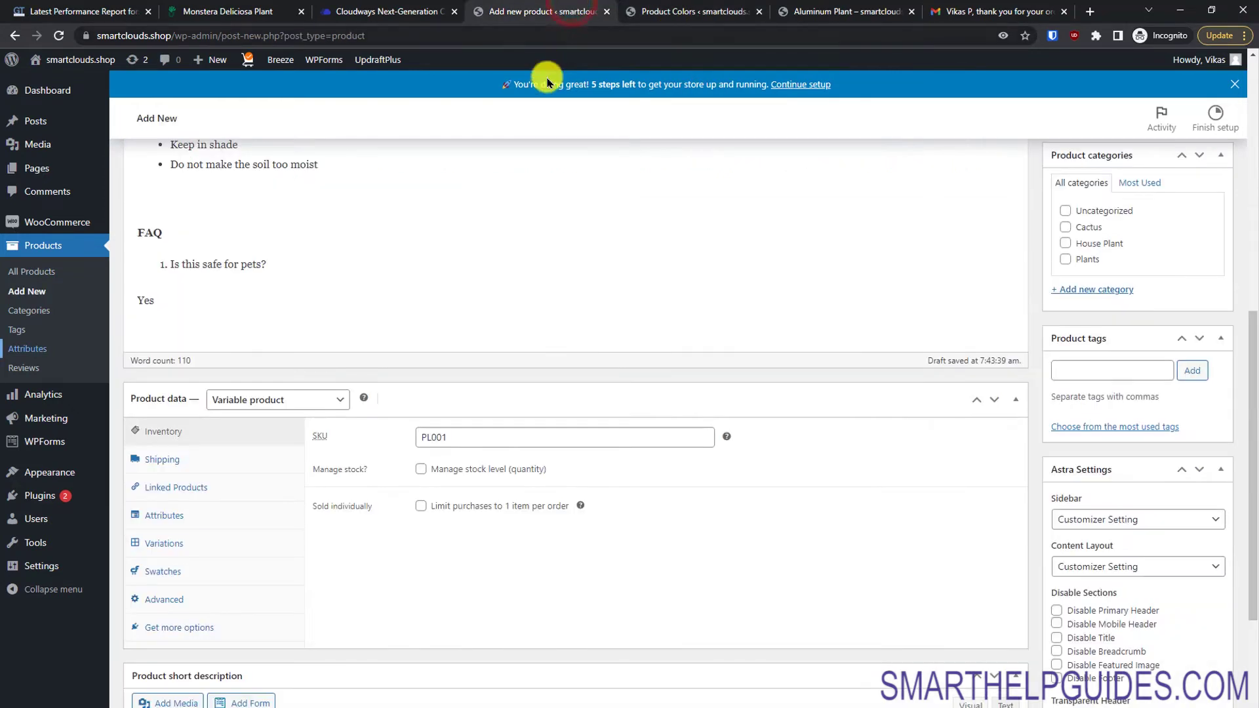
{"action": "left_click", "coordinate": [695, 12]}
{"action": "left_click", "coordinate": [593, 9]}
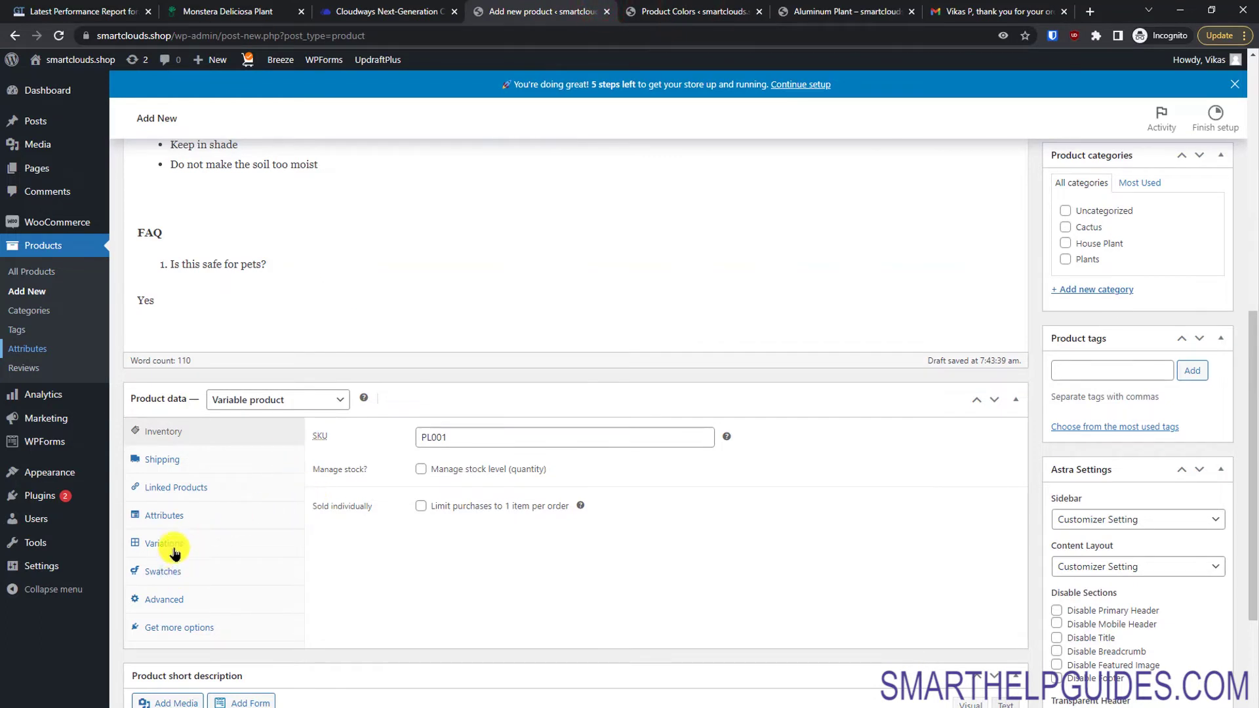
{"action": "left_click", "coordinate": [176, 516]}
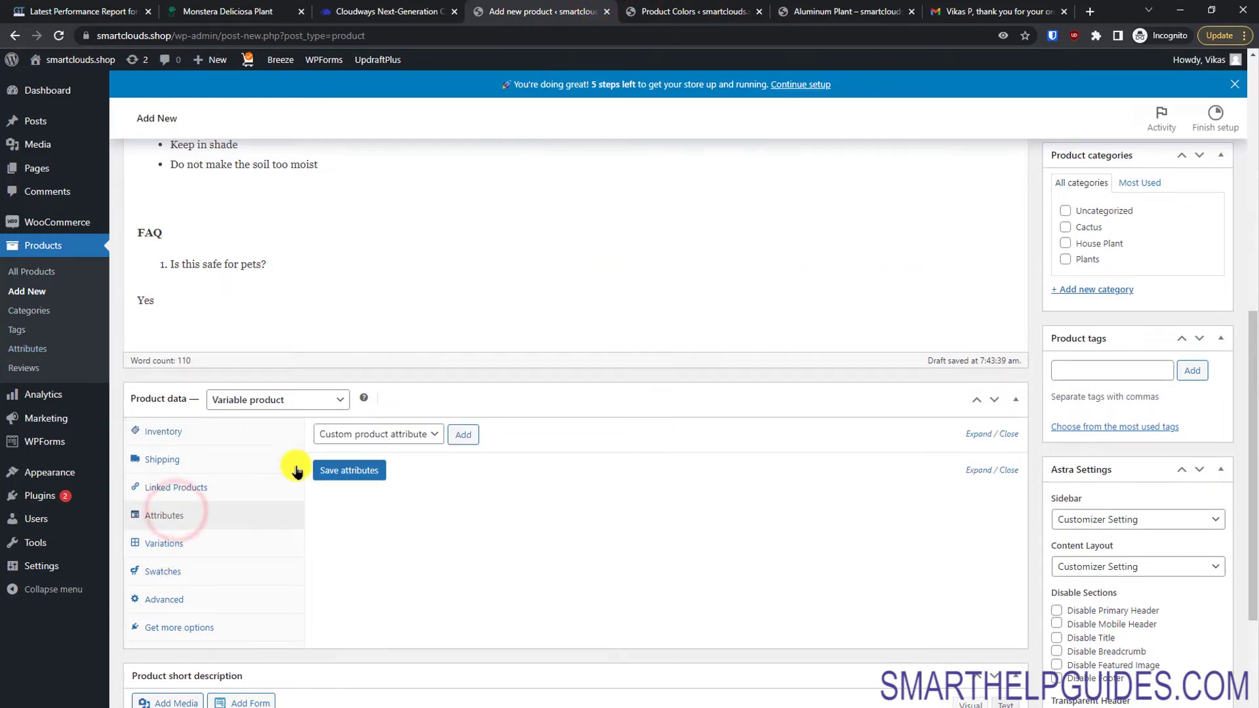
{"action": "left_click", "coordinate": [350, 435]}
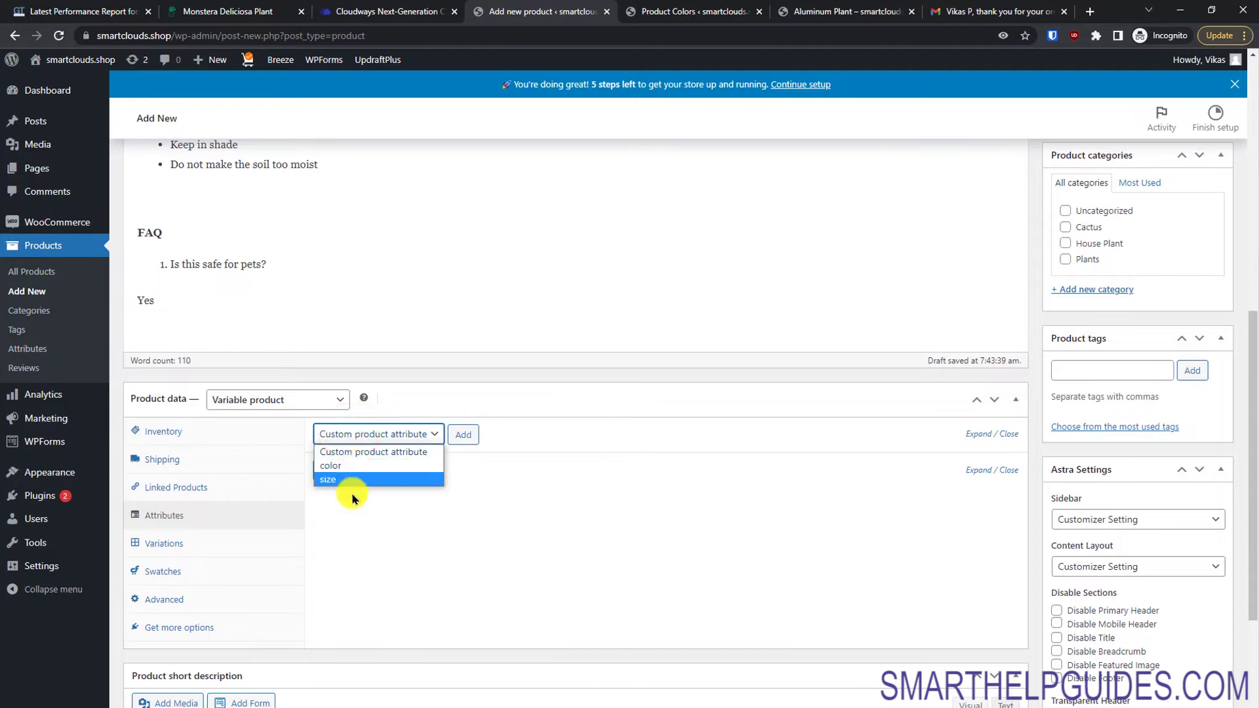
{"action": "left_click", "coordinate": [404, 466]}
{"action": "left_click", "coordinate": [463, 434]}
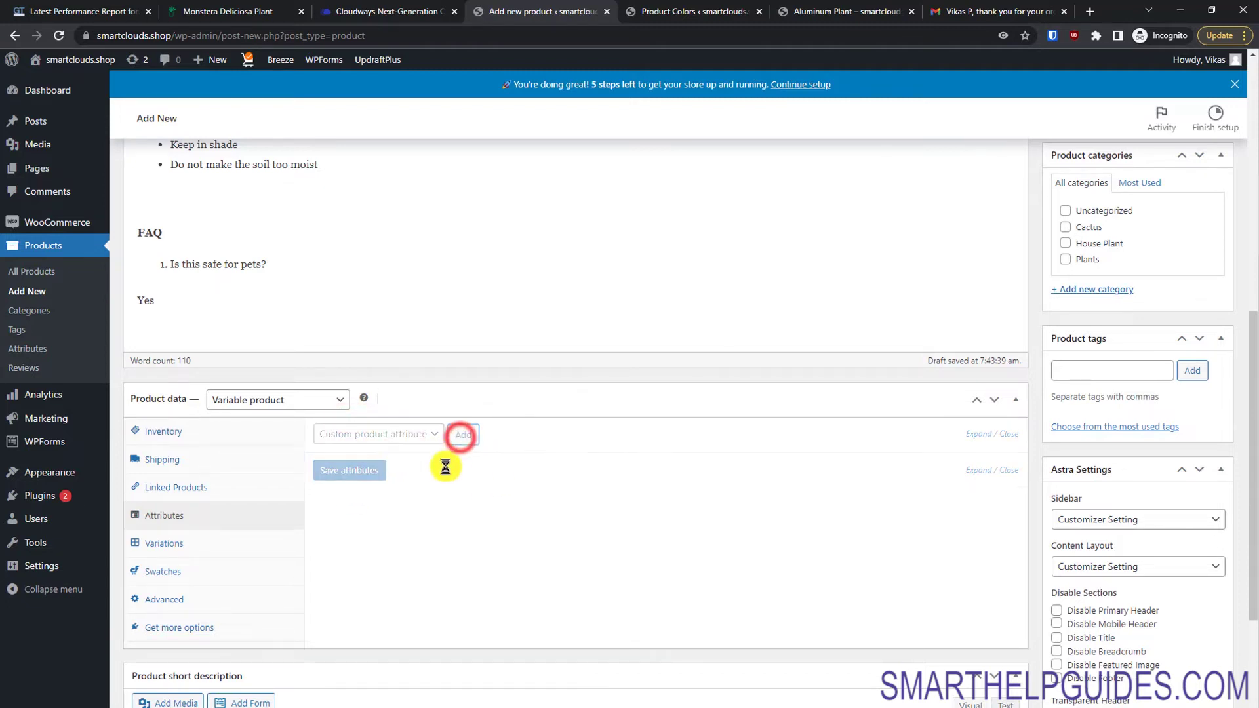
{"action": "left_click", "coordinate": [407, 436]}
{"action": "left_click", "coordinate": [373, 478]}
{"action": "left_click", "coordinate": [467, 436]}
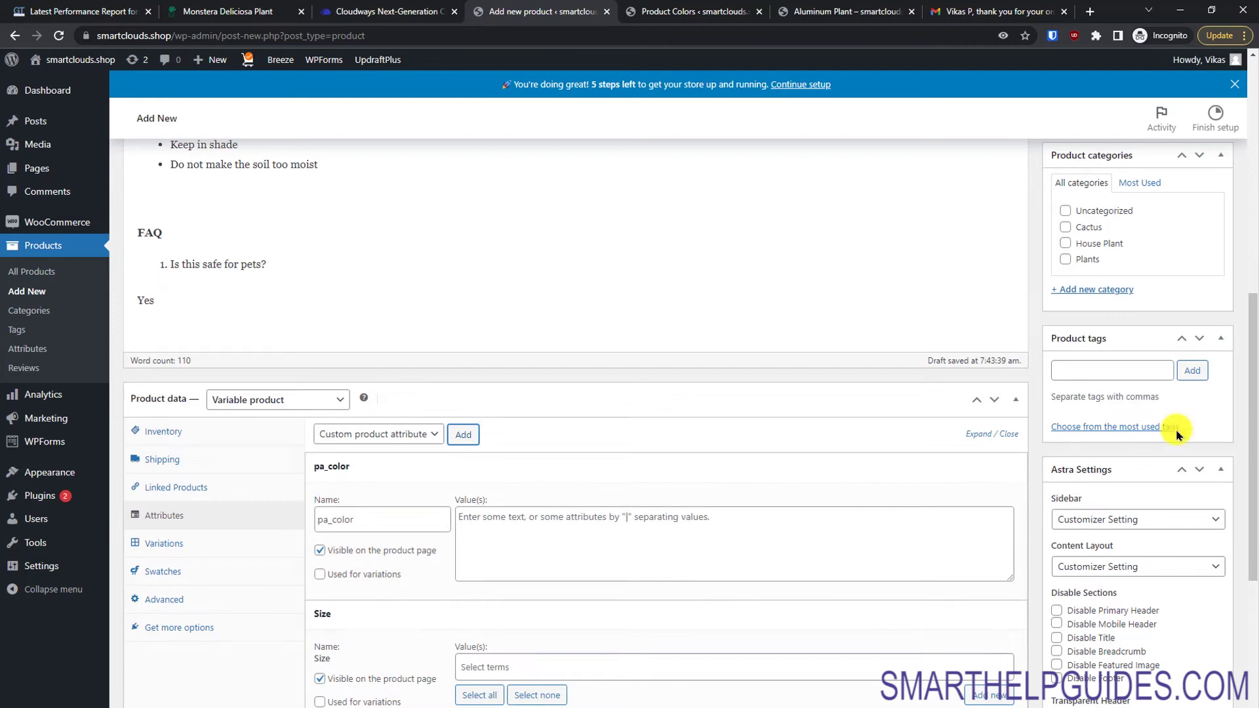
Step: Assign sizes L and S and the colour values Red and Green to the product
{"action": "left_click_drag", "start_coordinate": [1252, 403], "coordinate": [1248, 538]}
{"action": "left_click", "coordinate": [561, 374]}
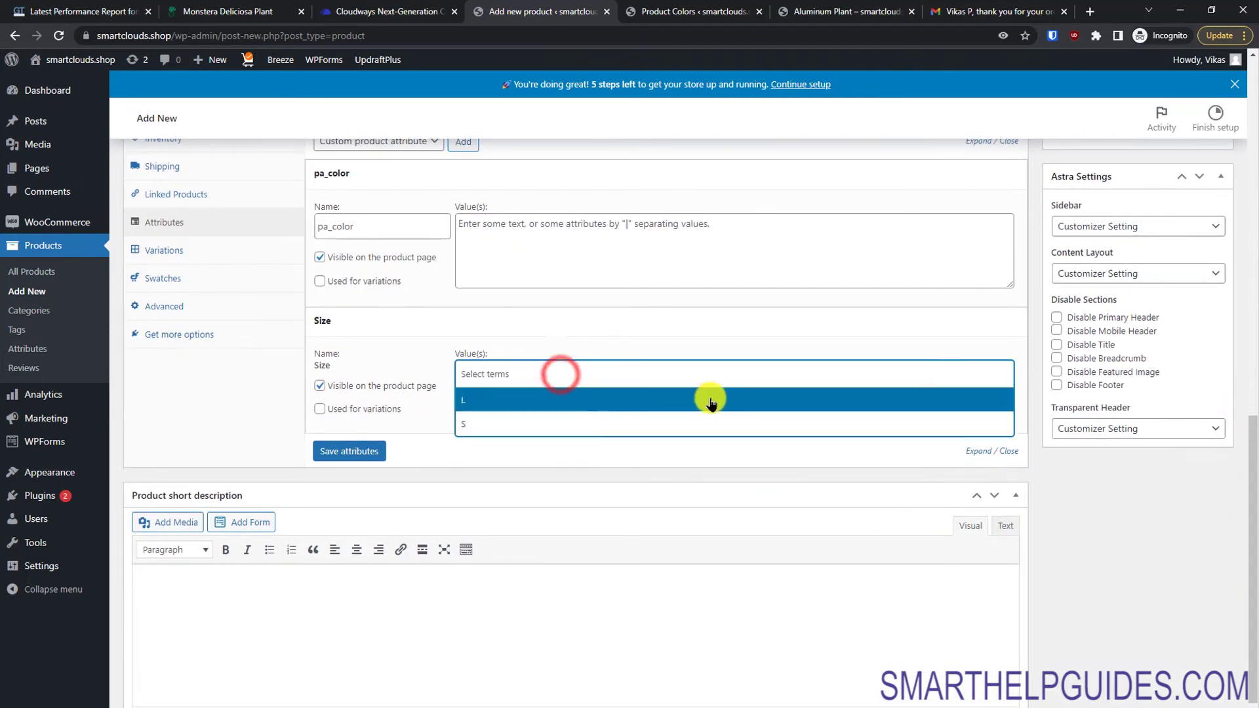
{"action": "left_click", "coordinate": [592, 393]}
{"action": "left_click", "coordinate": [571, 367]}
{"action": "left_click", "coordinate": [570, 386]}
{"action": "left_click", "coordinate": [466, 401]}
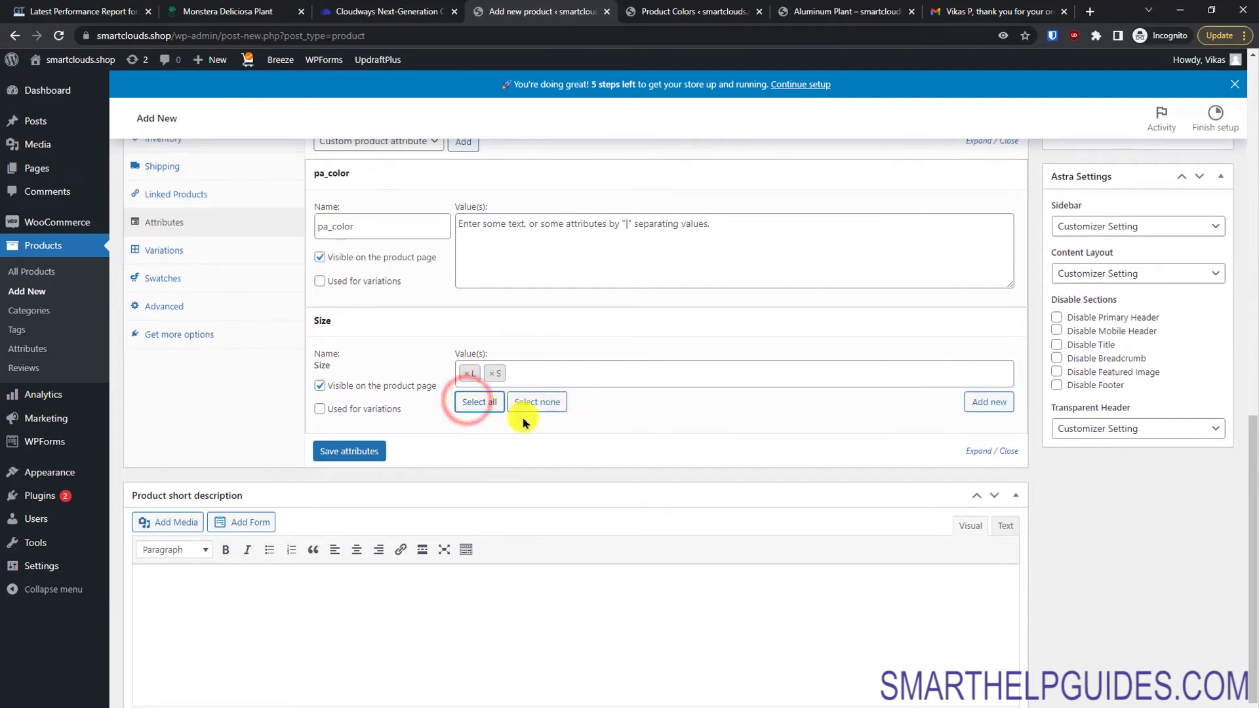
{"action": "left_click", "coordinate": [537, 401]}
{"action": "left_click", "coordinate": [469, 400]}
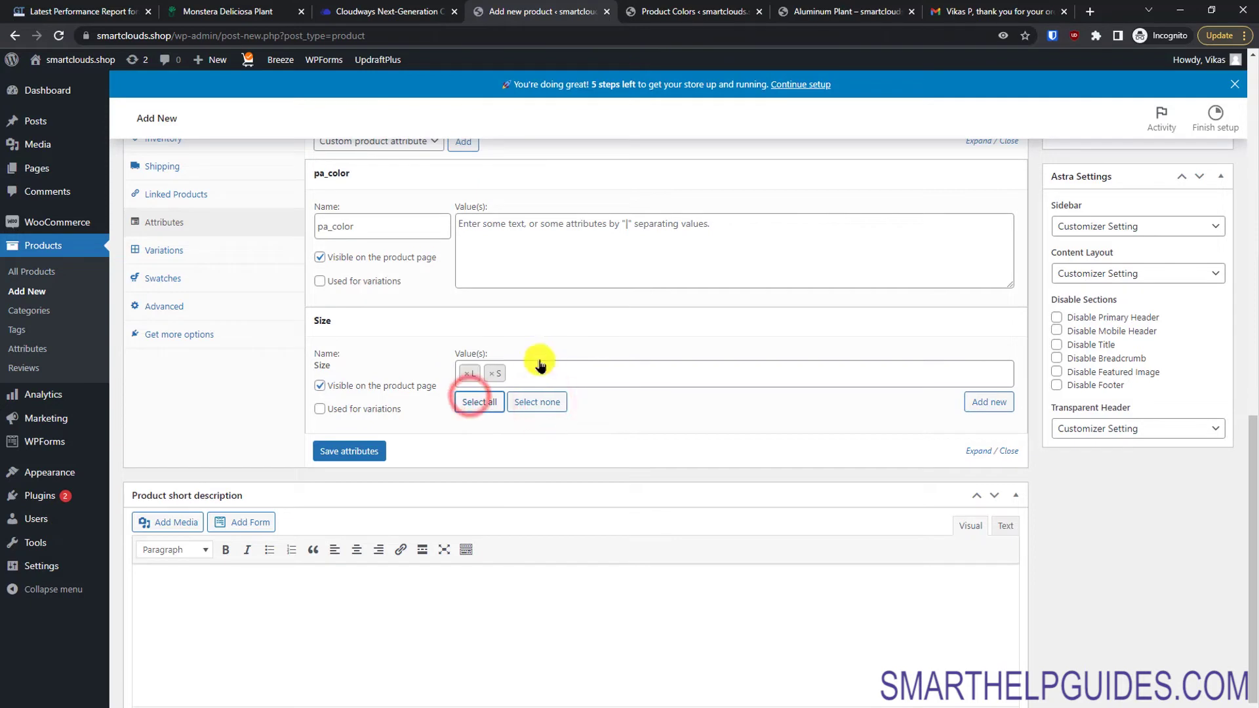
{"action": "left_click", "coordinate": [526, 372]}
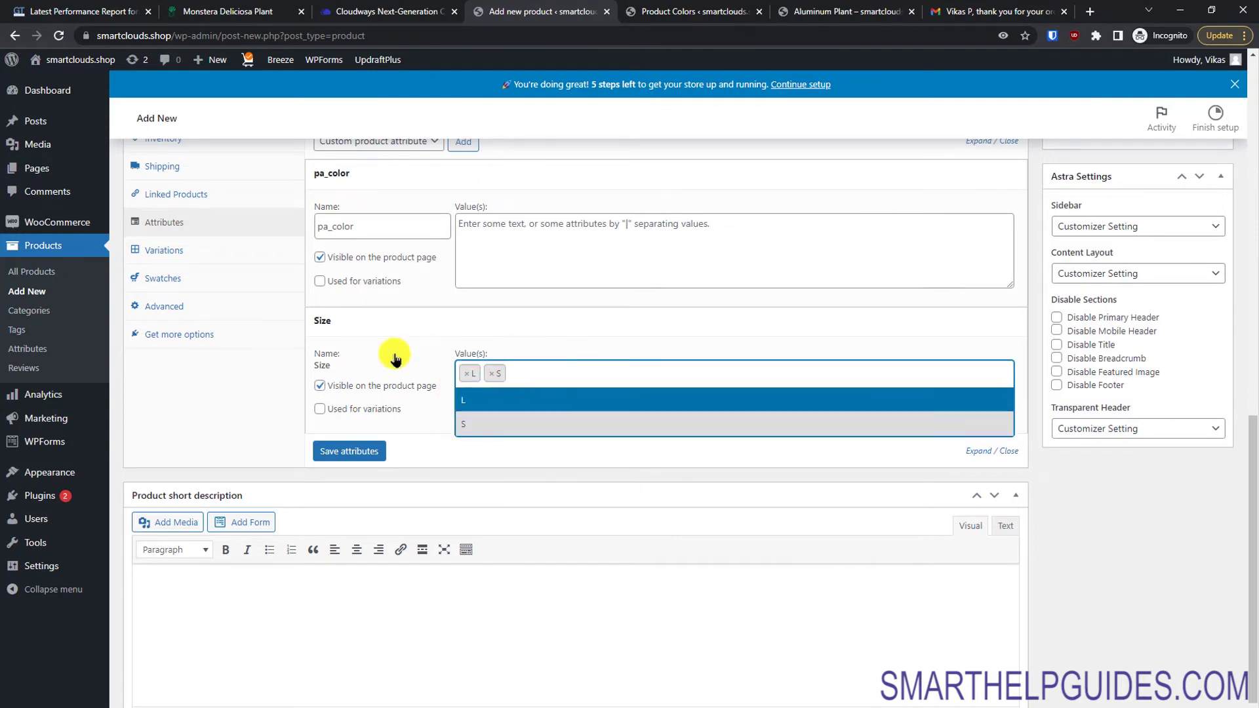
{"action": "left_click", "coordinate": [511, 240]}
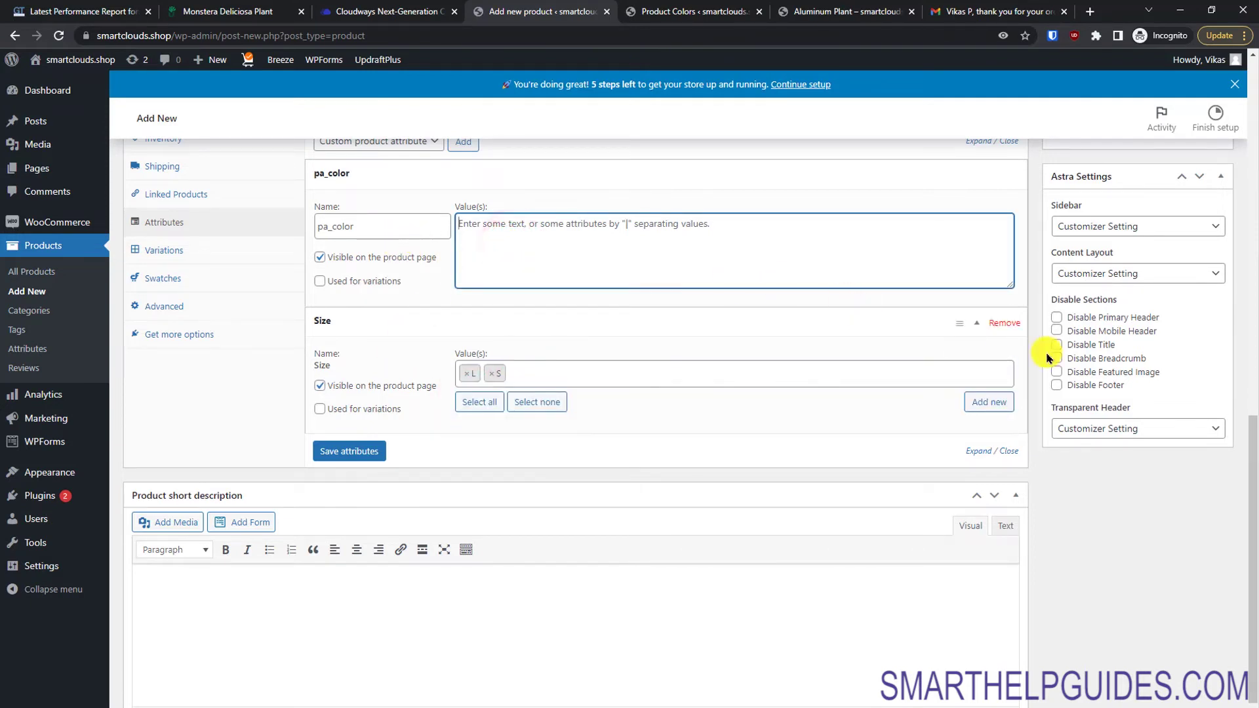
{"action": "left_click_drag", "start_coordinate": [1244, 477], "coordinate": [1244, 413]}
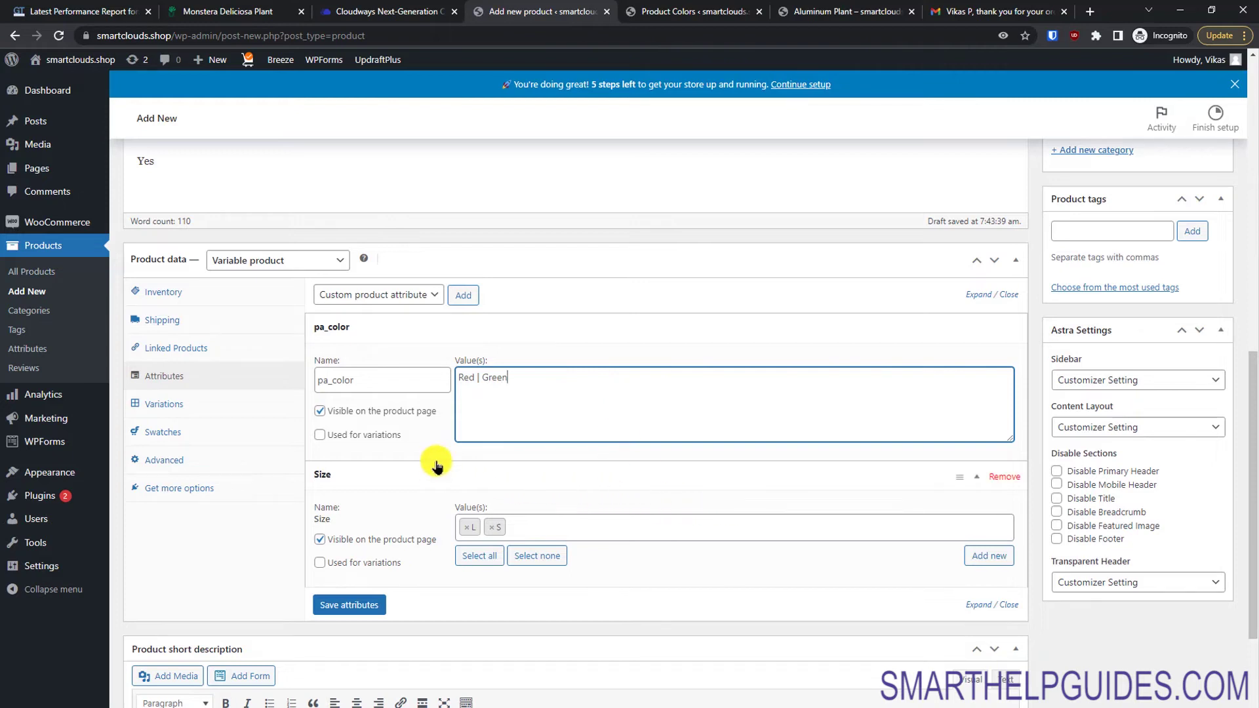
Step: Mark the colour and Size attributes as used for variations and save them
{"action": "left_click", "coordinate": [320, 435]}
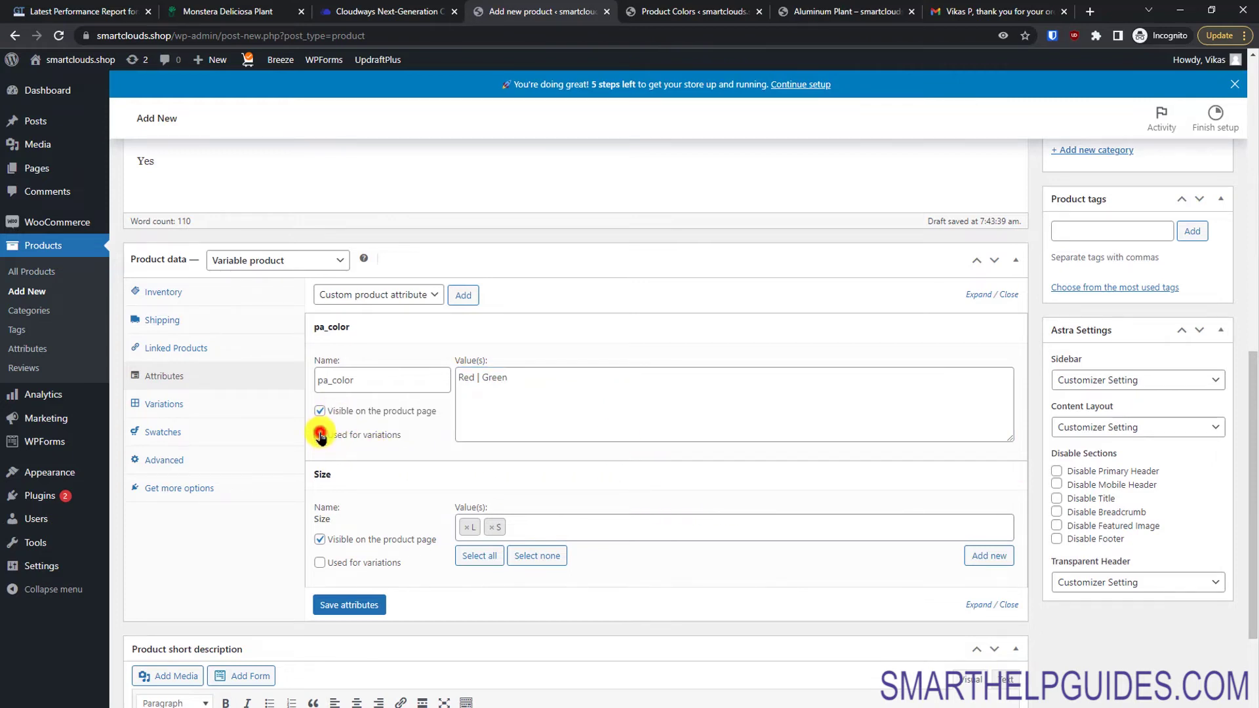
{"action": "left_click", "coordinate": [317, 562]}
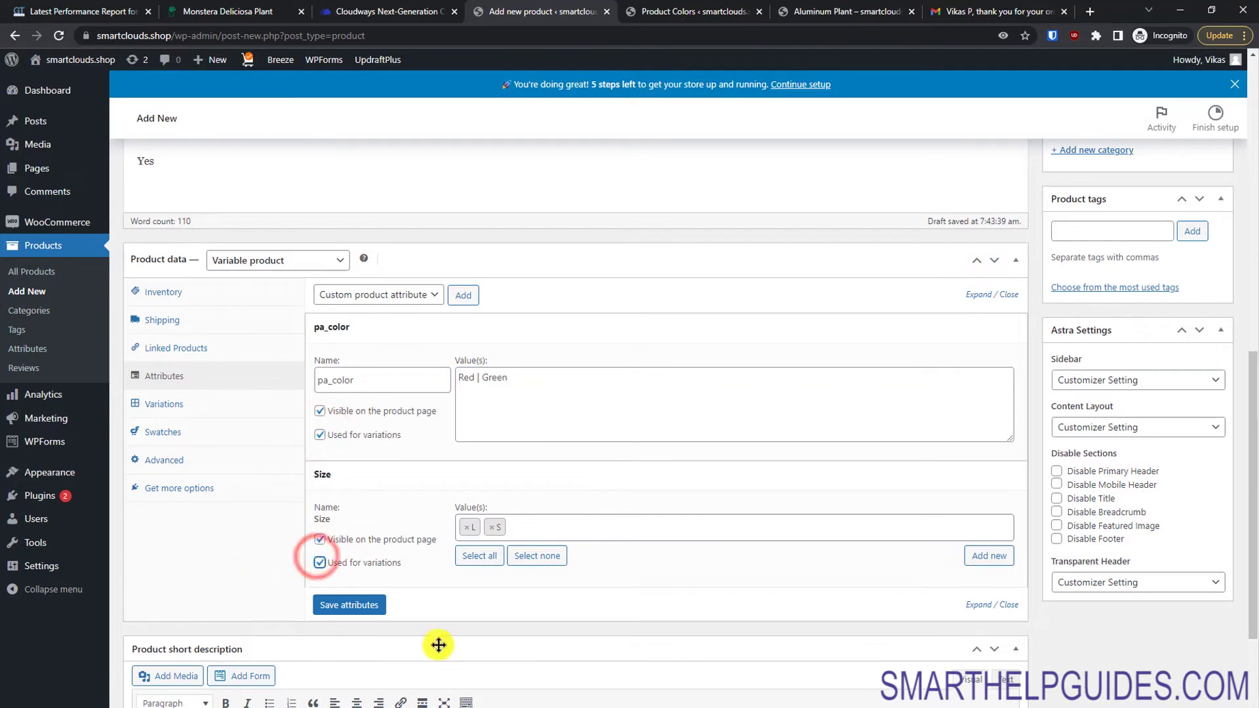
{"action": "left_click", "coordinate": [356, 607]}
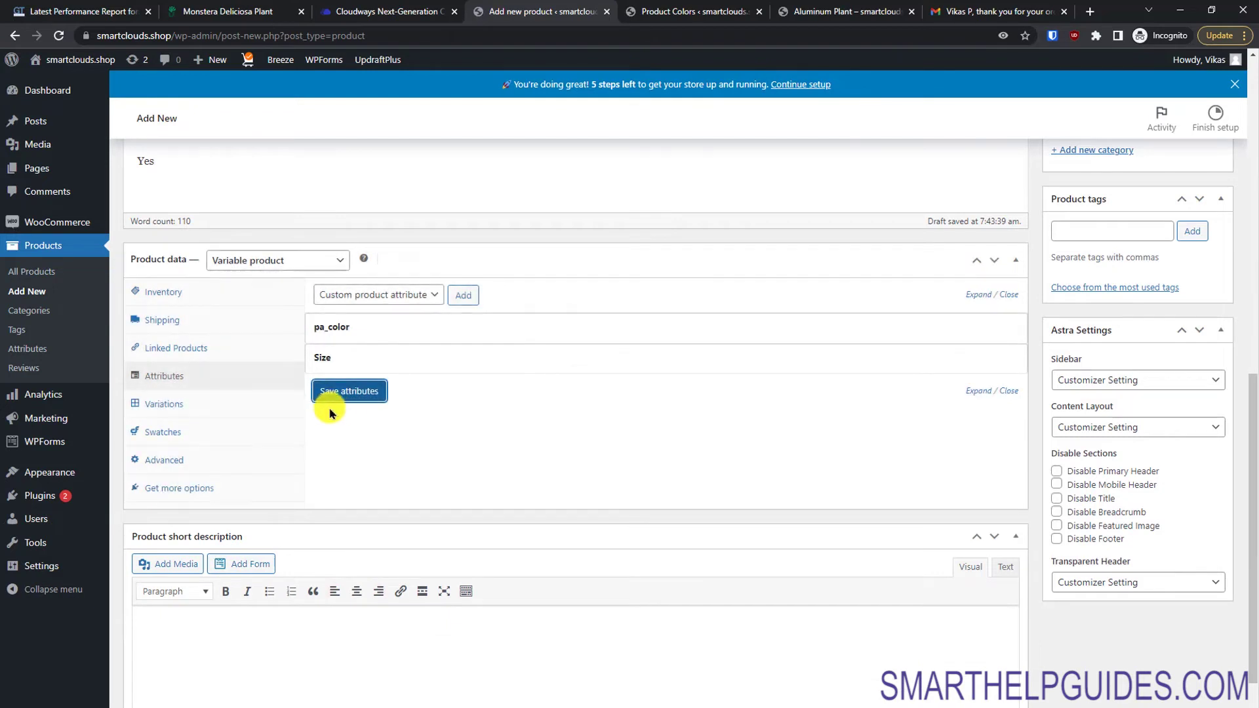
{"action": "left_click", "coordinate": [237, 403]}
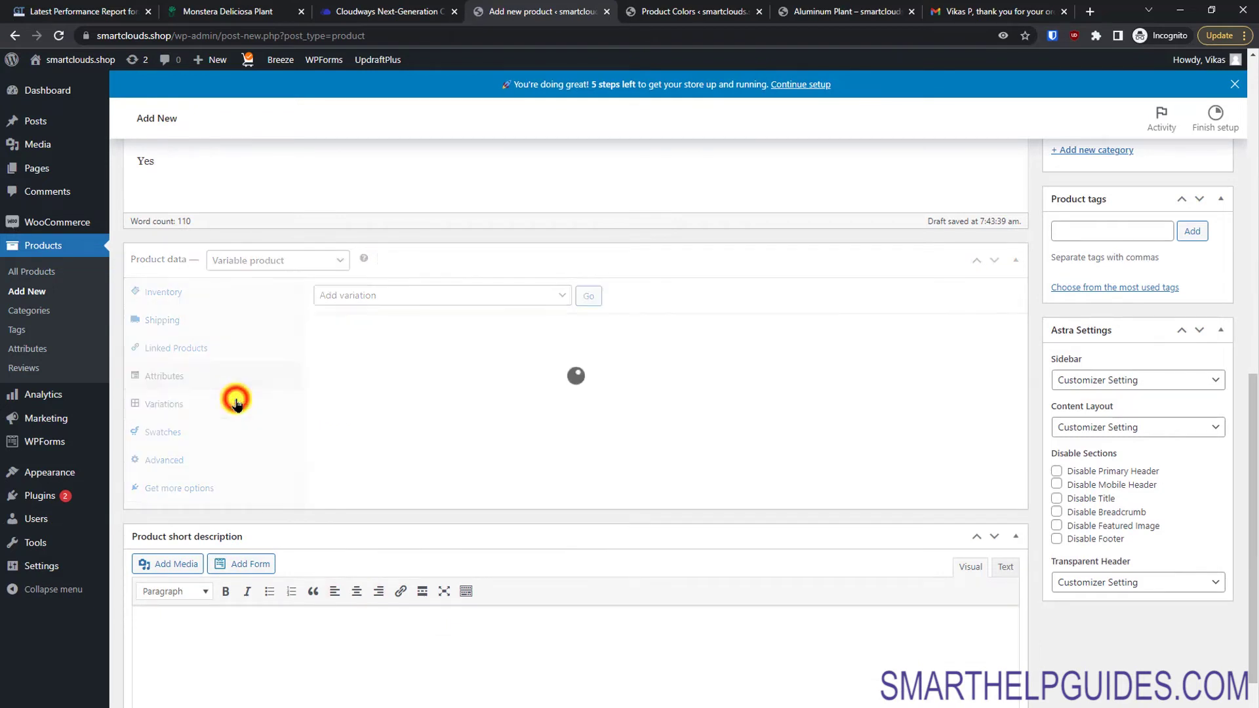
Step: Create variations from all attributes and confirm the four variations added
{"action": "left_click", "coordinate": [408, 302]}
{"action": "left_click", "coordinate": [407, 326]}
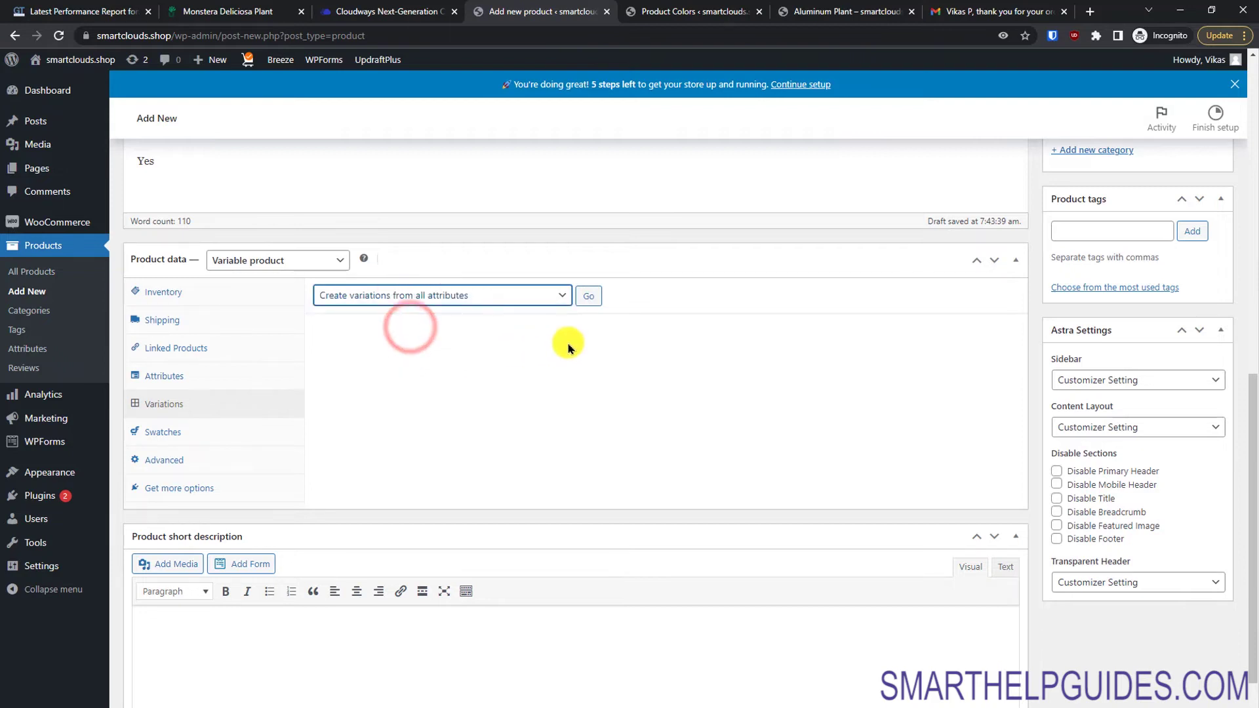
{"action": "left_click", "coordinate": [588, 298]}
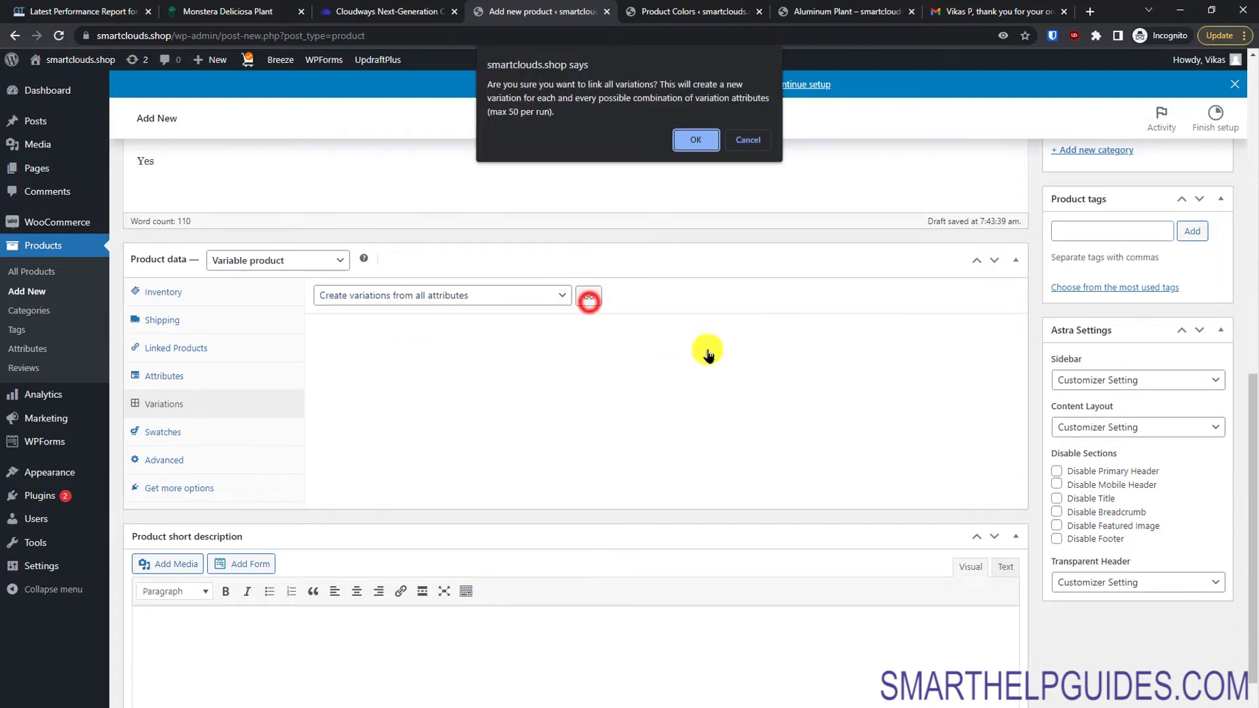
{"action": "left_click", "coordinate": [688, 142]}
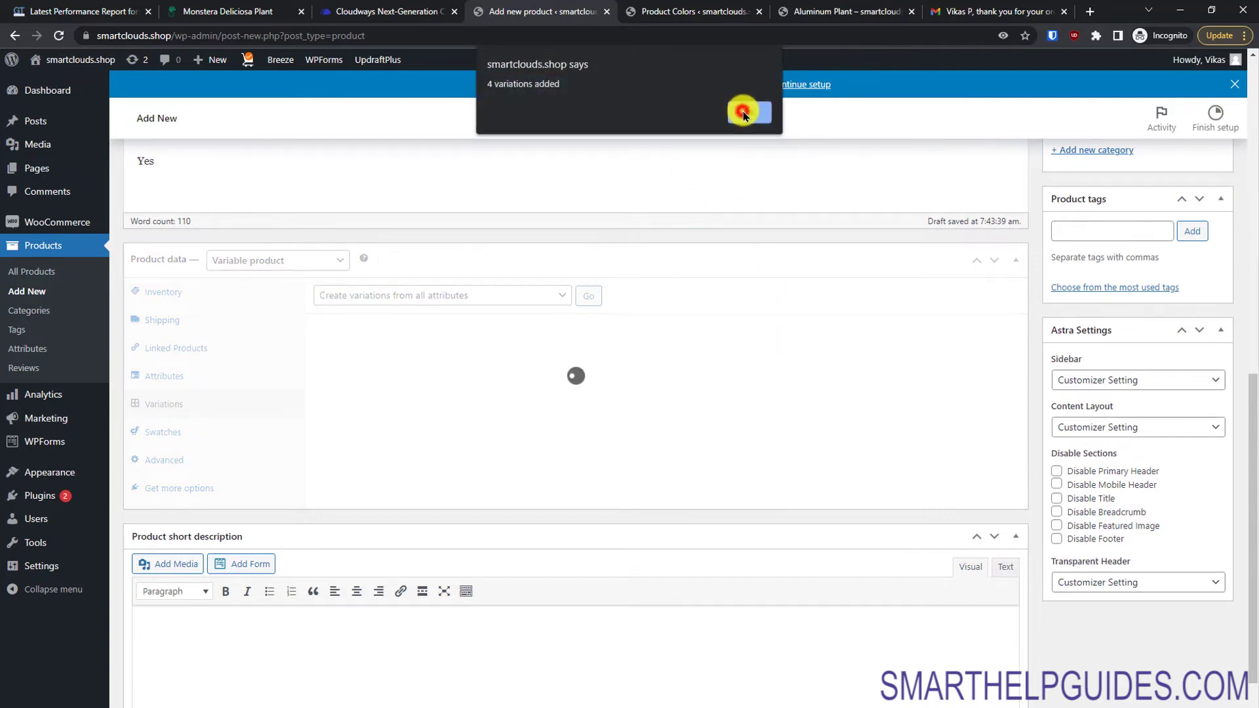
{"action": "left_click", "coordinate": [739, 112]}
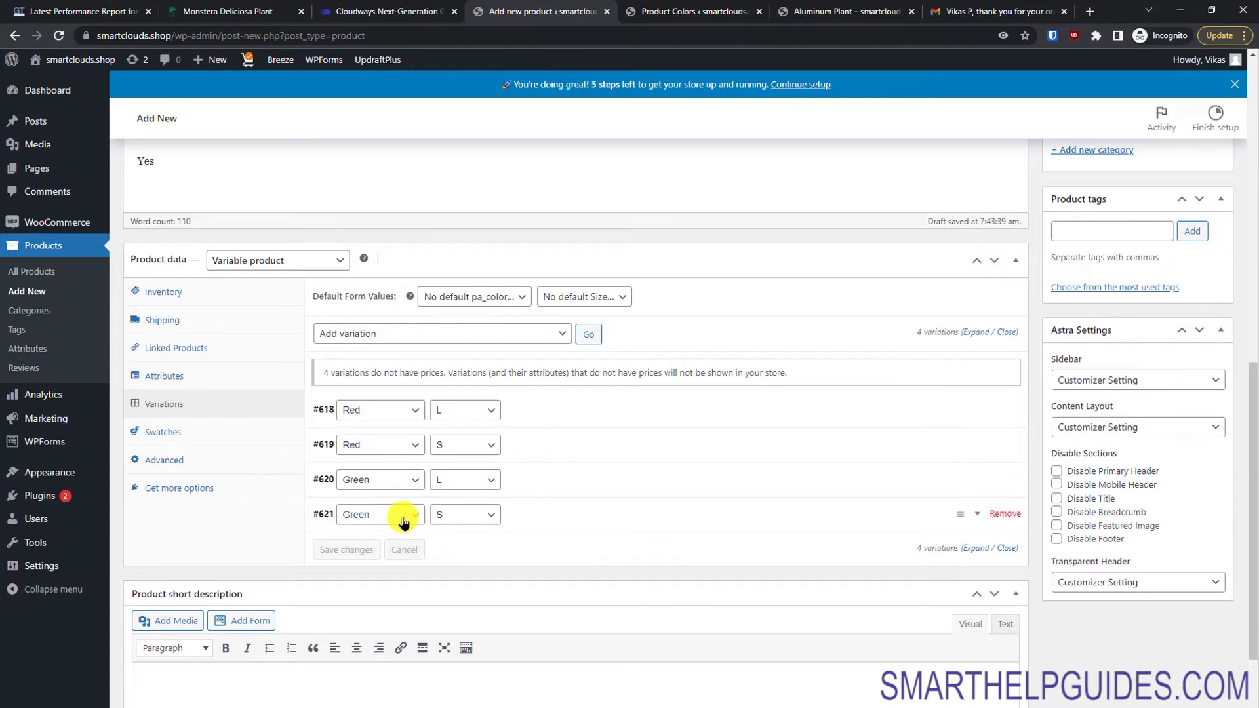
Step: Set the red-leaved monstera photo 2.jpg as the image for Red L and Red S
{"action": "left_click", "coordinate": [977, 333]}
{"action": "left_click_drag", "start_coordinate": [1251, 308], "coordinate": [1235, 397]}
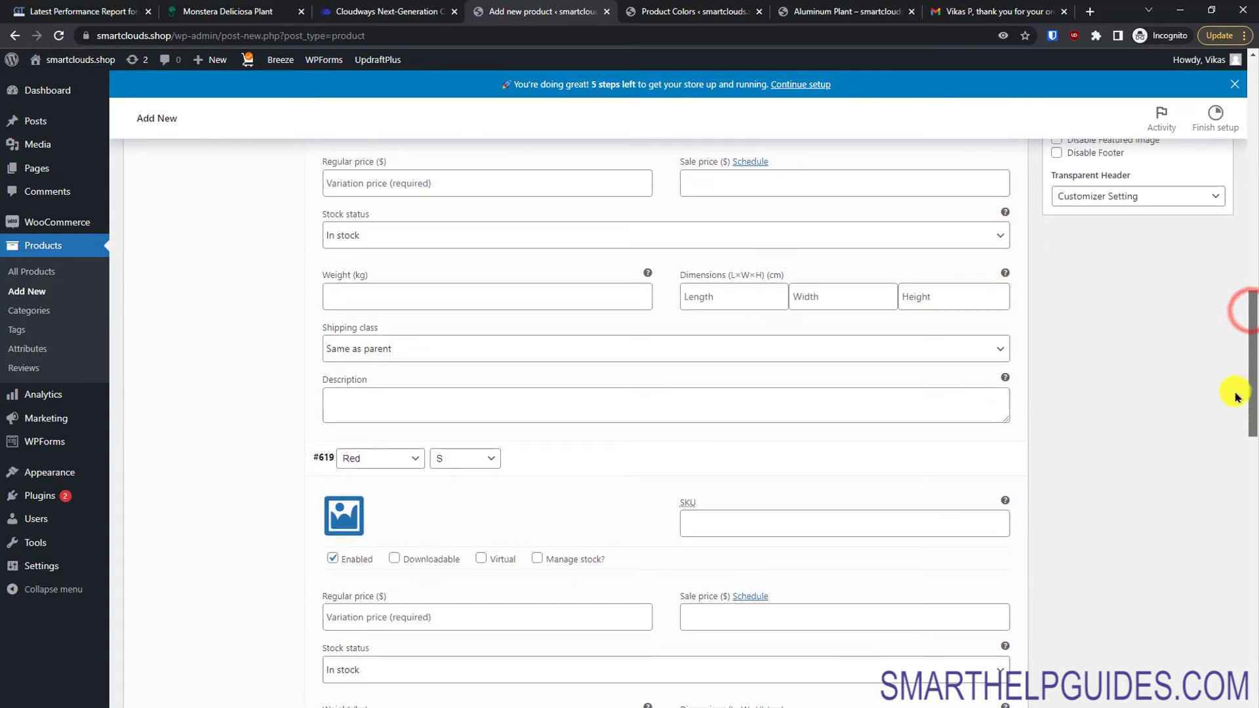
{"action": "scroll", "coordinate": [1235, 397], "scroll_direction": "up", "scroll_amount": 2}
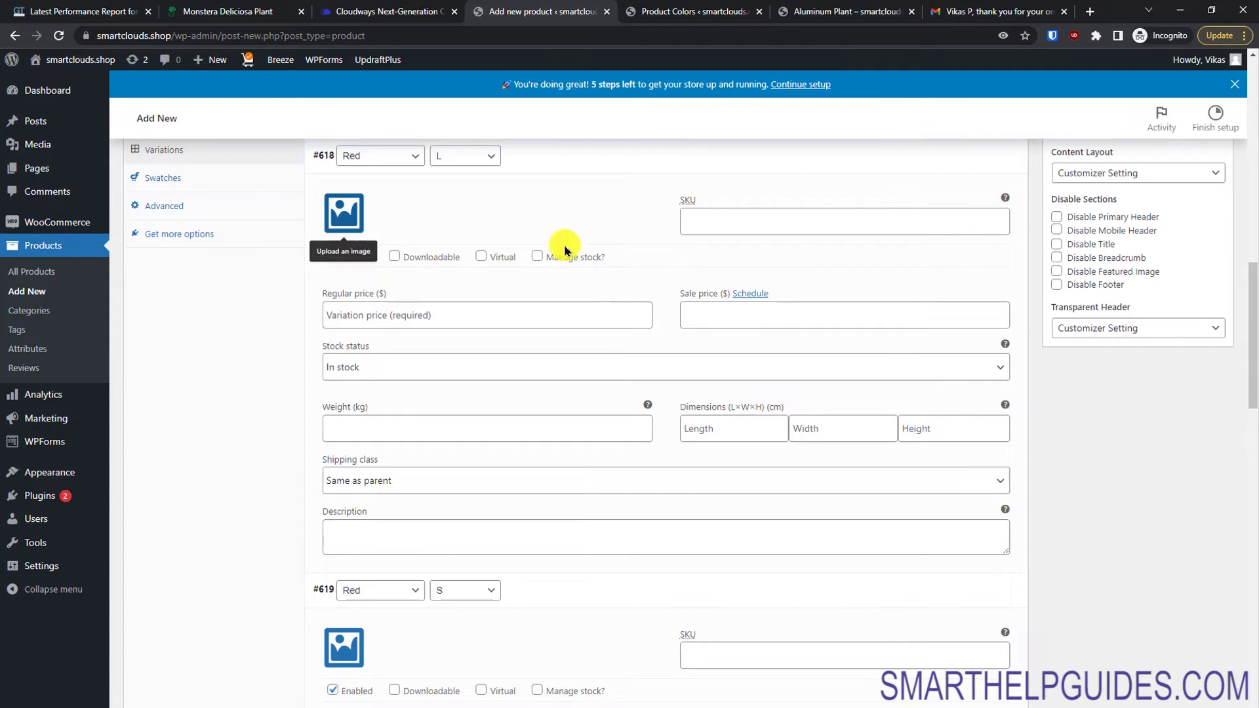
{"action": "left_click", "coordinate": [346, 225]}
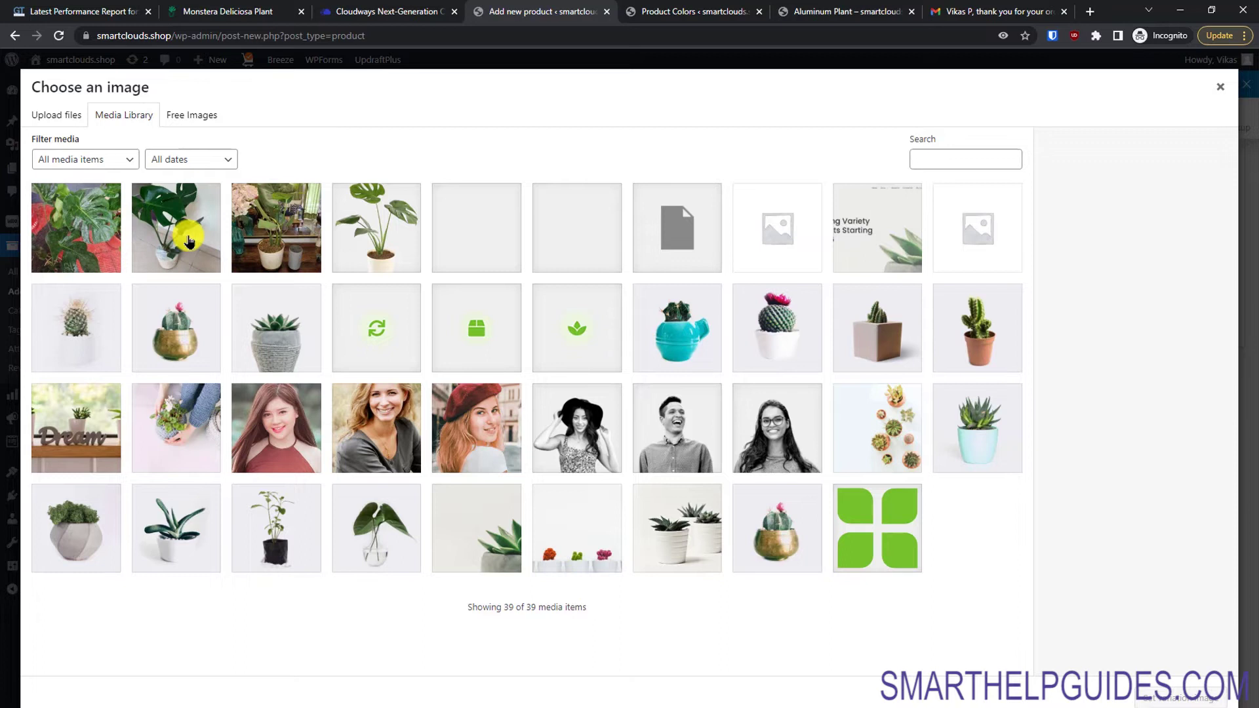
{"action": "left_click", "coordinate": [92, 229]}
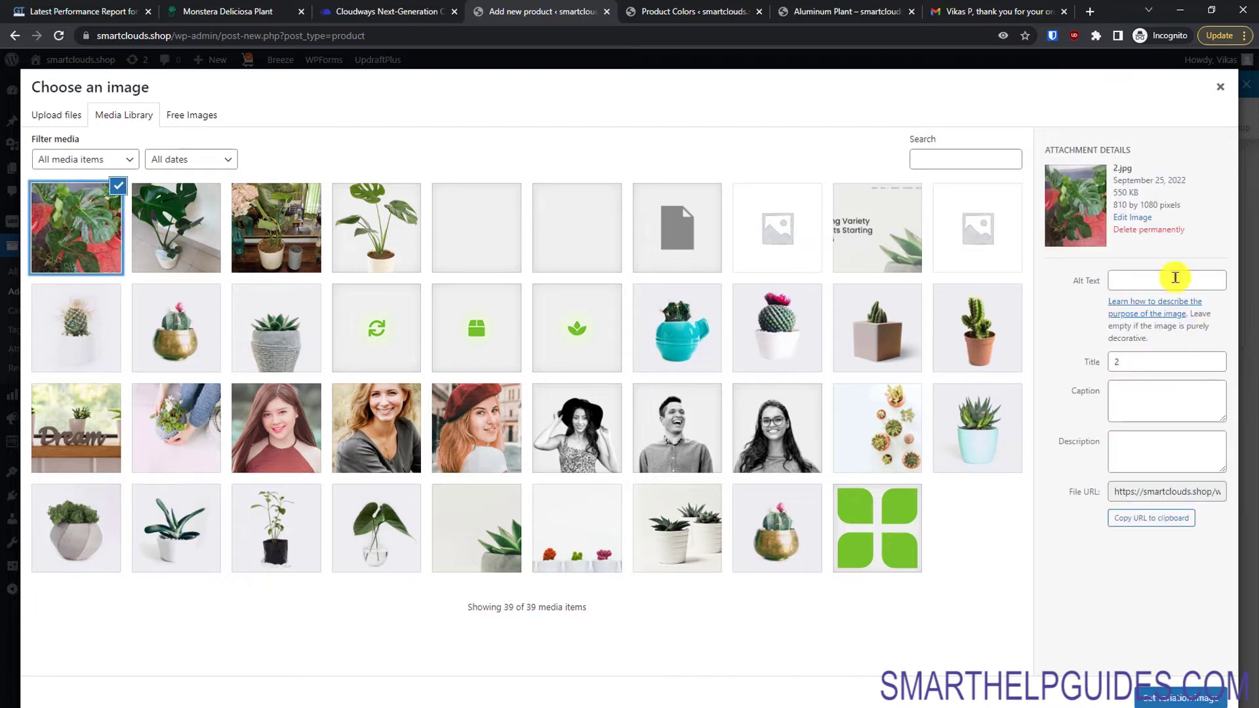
{"action": "left_click", "coordinate": [1192, 700]}
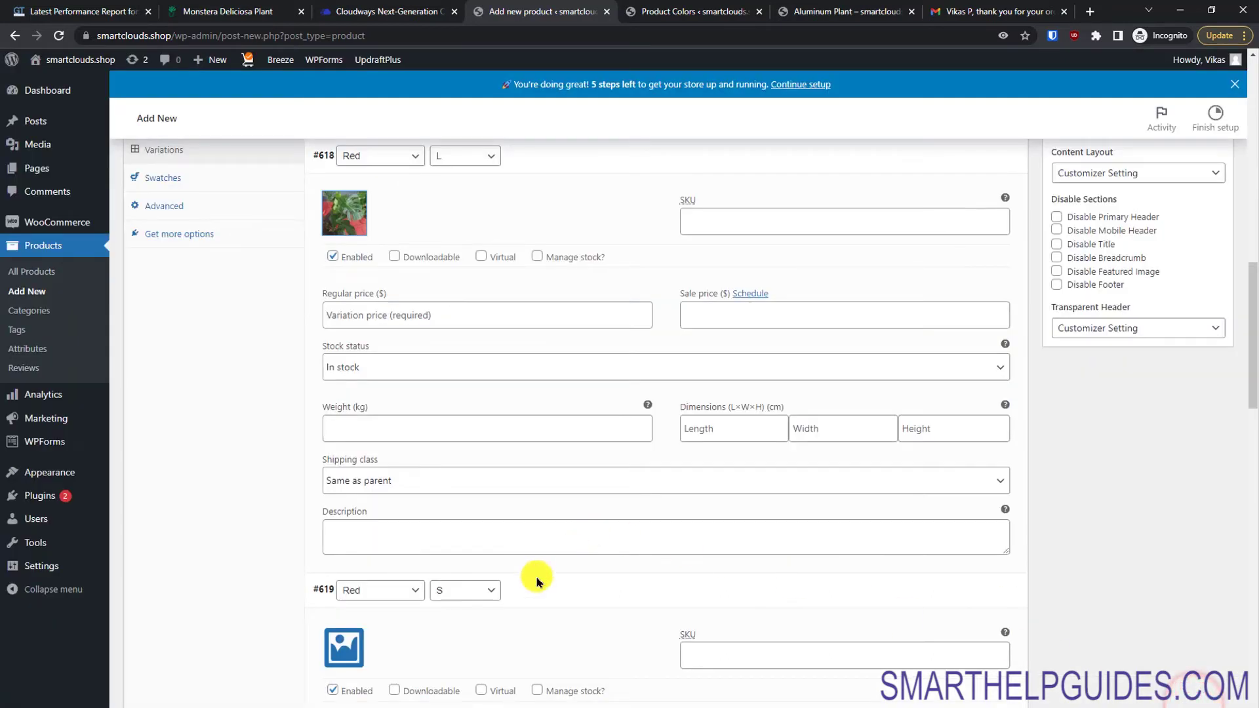
{"action": "left_click", "coordinate": [344, 653]}
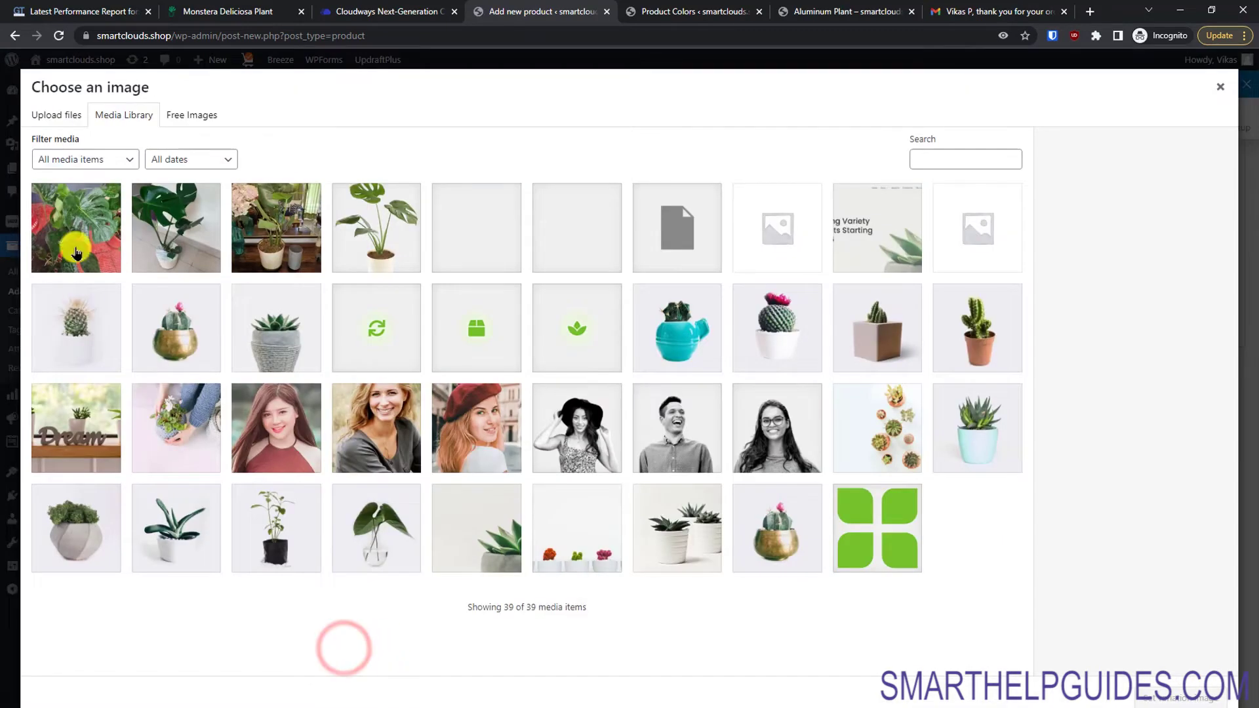
{"action": "left_click", "coordinate": [1188, 700]}
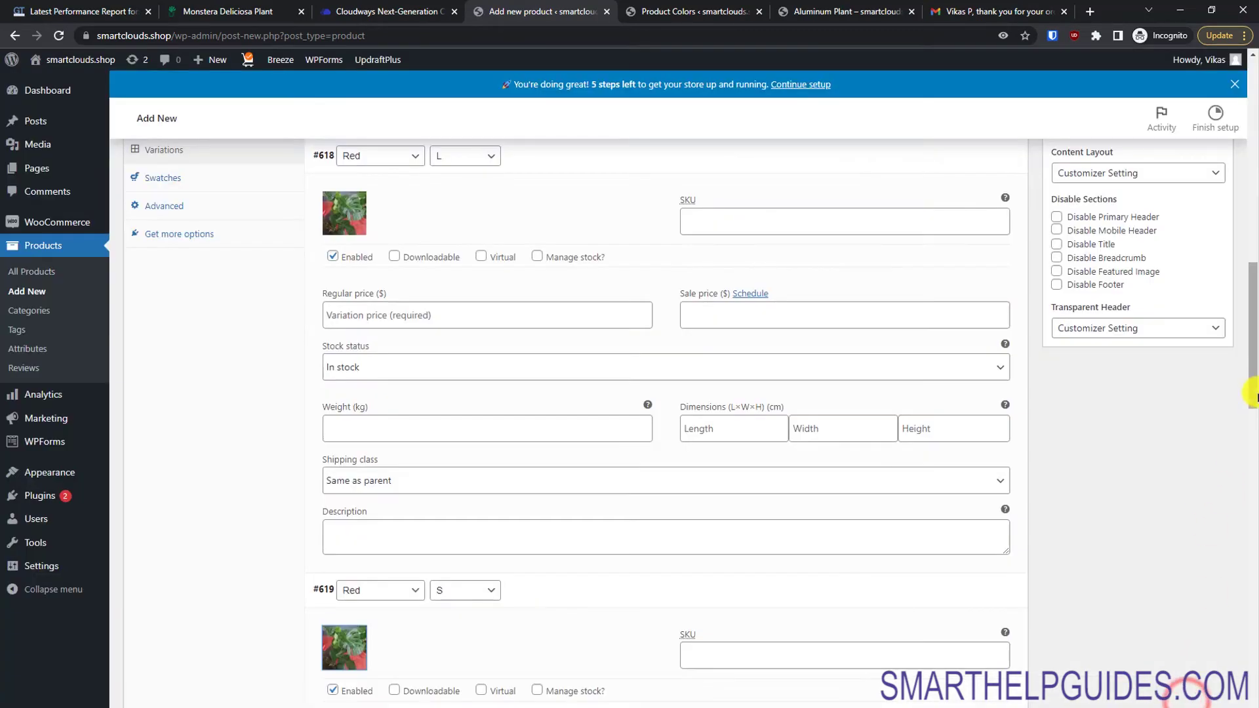
Step: Give Green L the potted monstera photo and Green S the plant-on-table photo 1.jpg
{"action": "left_click_drag", "start_coordinate": [1250, 393], "coordinate": [1244, 505]}
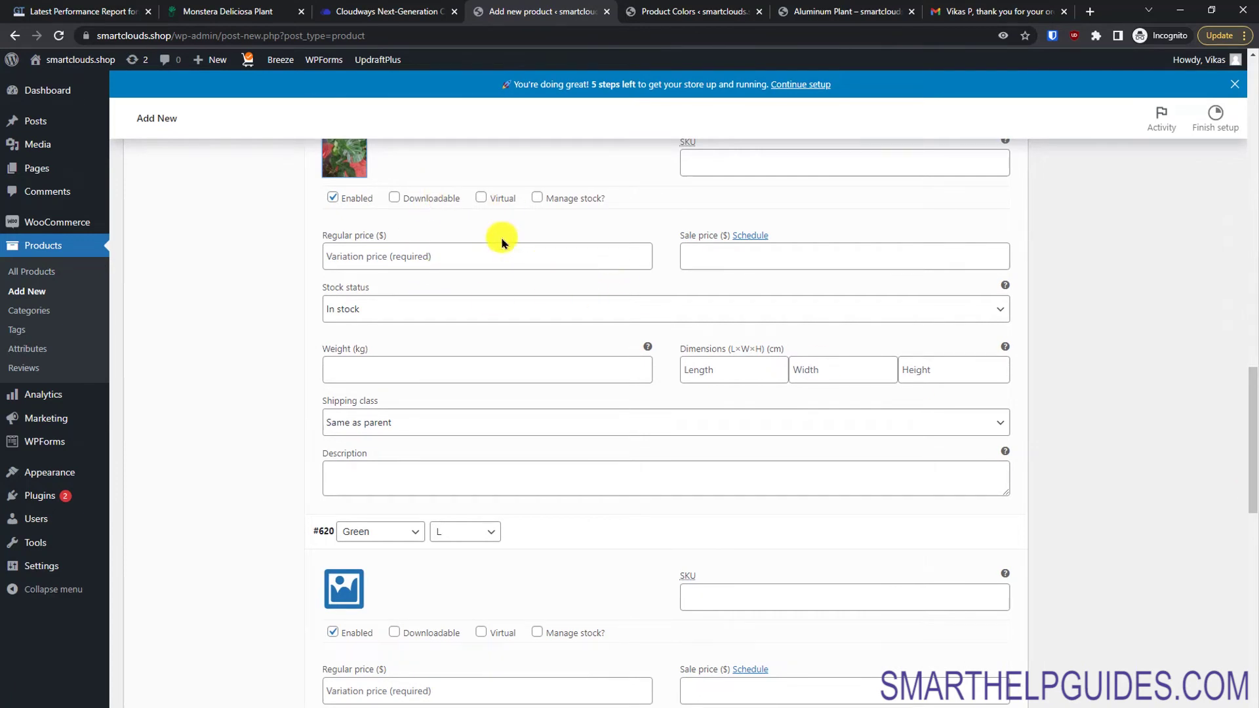
{"action": "left_click_drag", "start_coordinate": [1250, 472], "coordinate": [1249, 557]}
{"action": "left_click", "coordinate": [354, 346]}
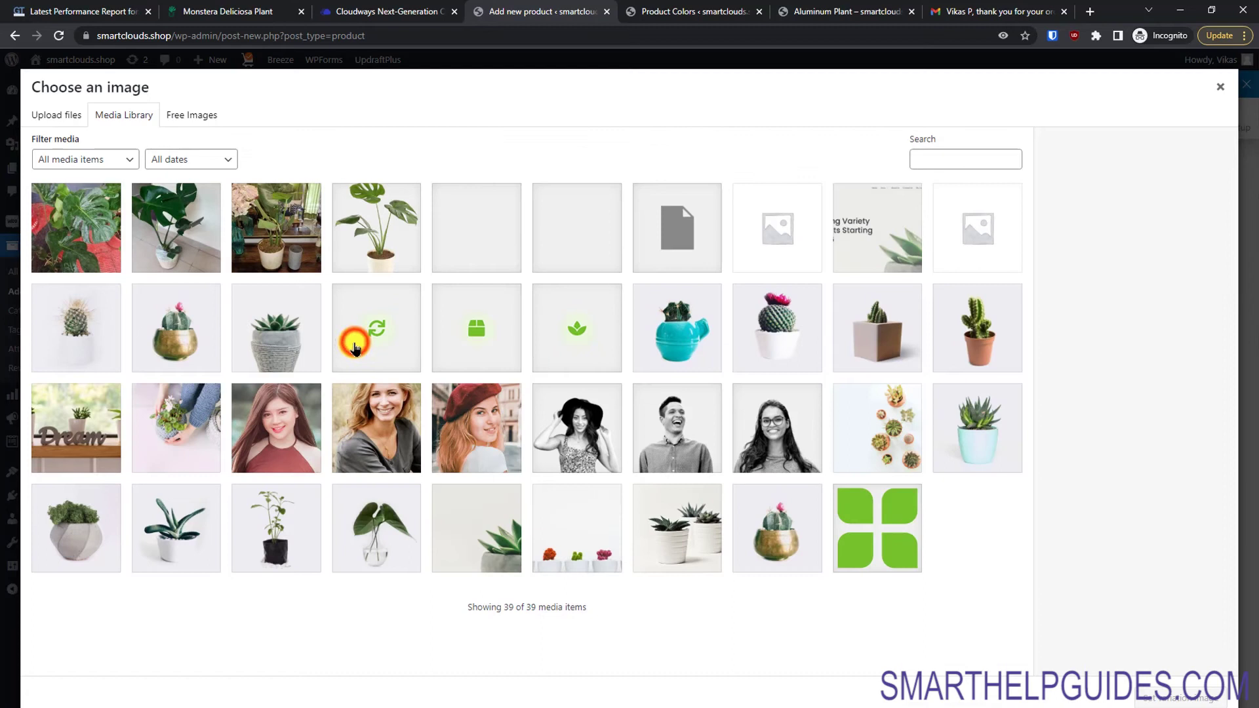
{"action": "left_click", "coordinate": [155, 239]}
{"action": "left_click", "coordinate": [1184, 688]}
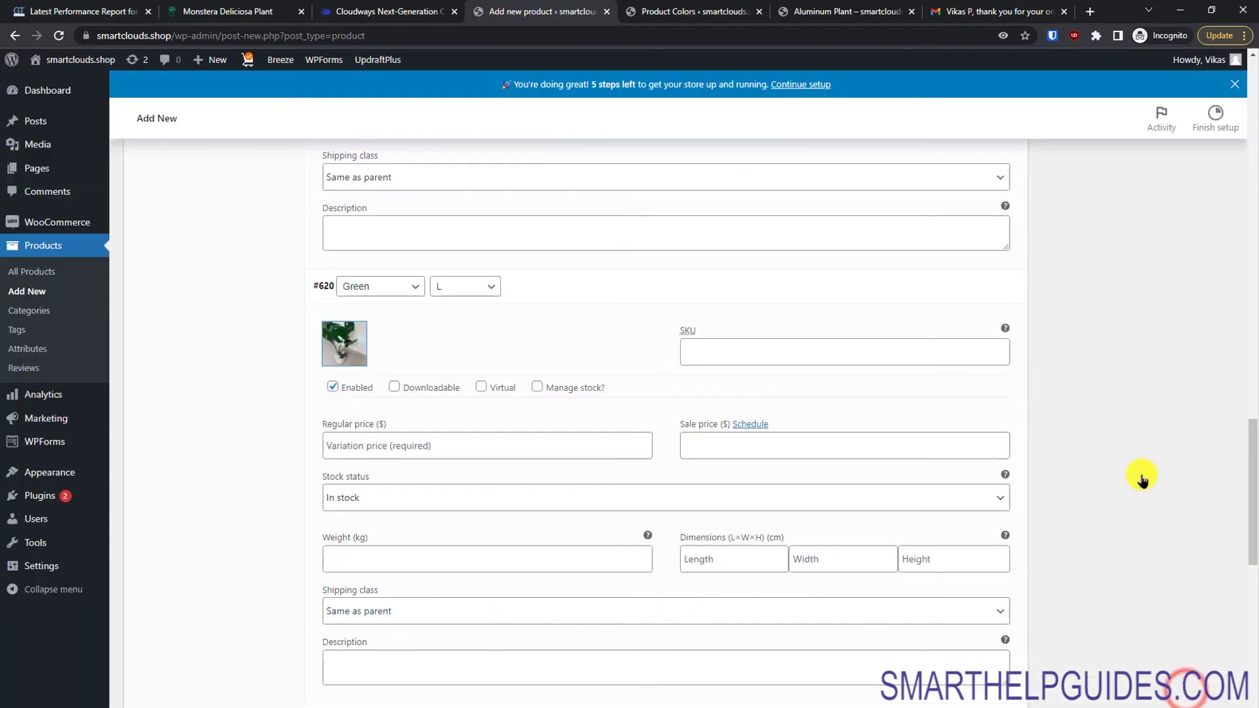
{"action": "left_click_drag", "start_coordinate": [1250, 493], "coordinate": [1249, 544]}
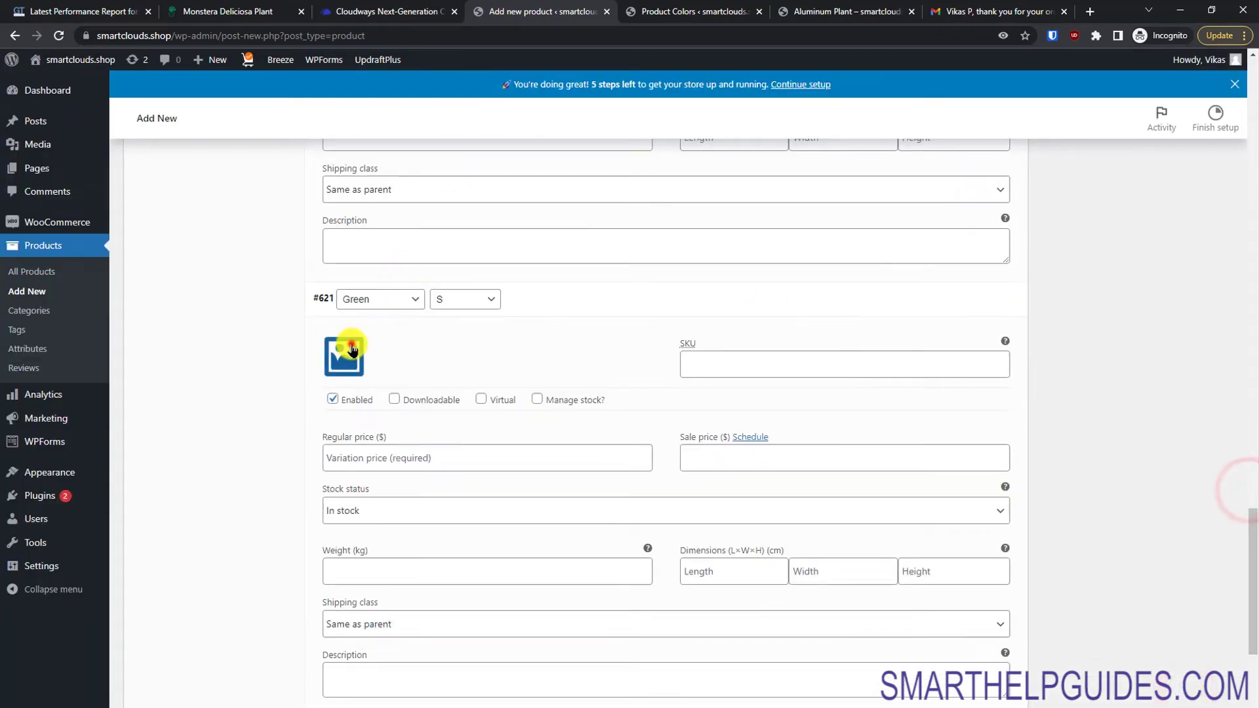
{"action": "left_click", "coordinate": [349, 342]}
{"action": "left_click", "coordinate": [376, 226]}
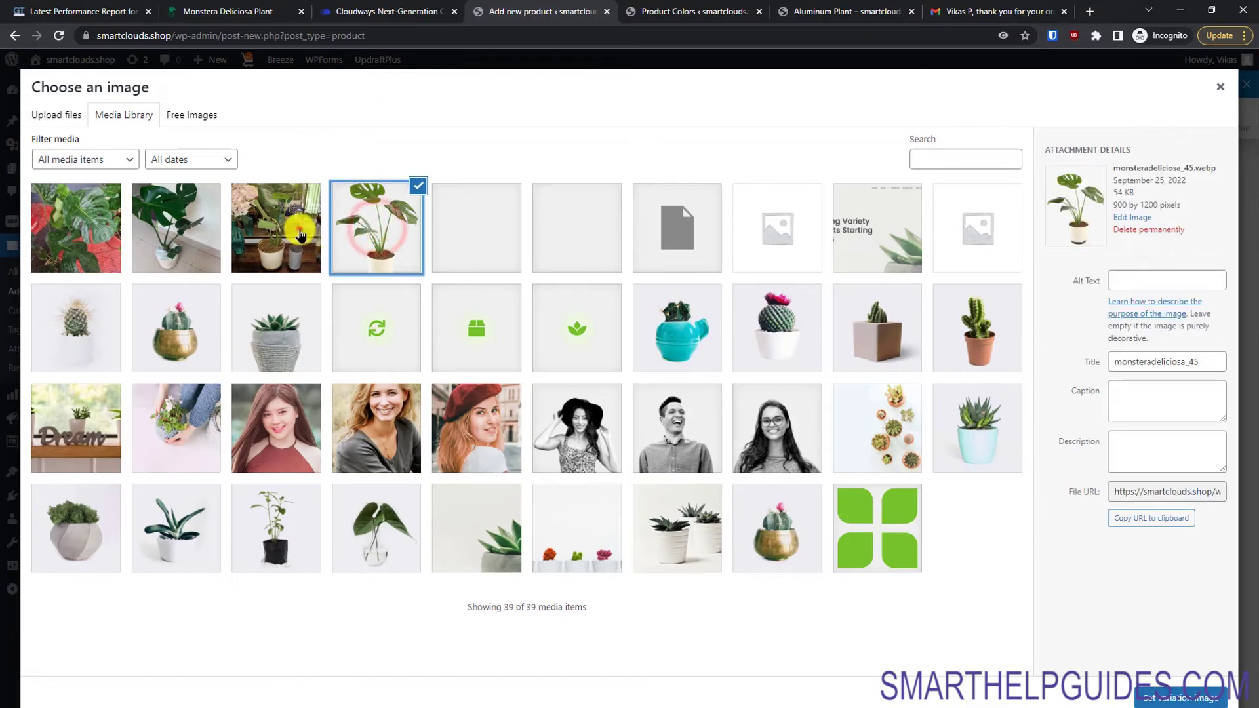
{"action": "left_click", "coordinate": [300, 230]}
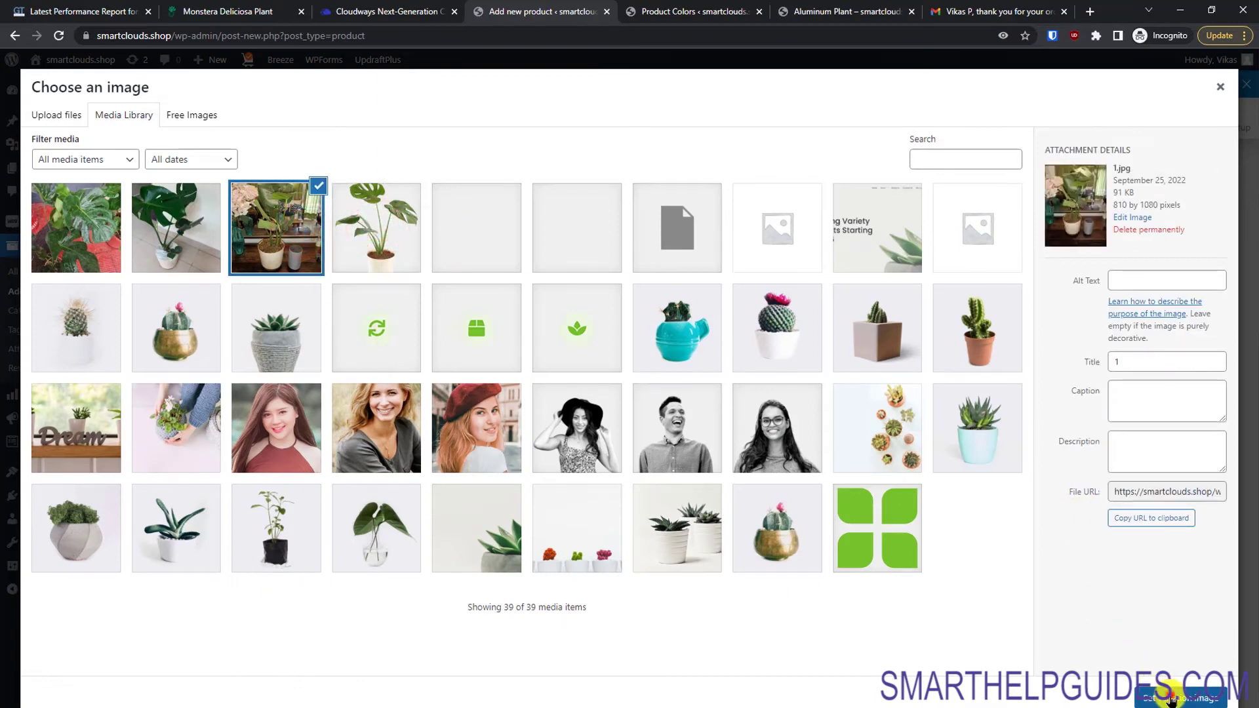
{"action": "left_click", "coordinate": [1174, 696]}
{"action": "left_click_drag", "start_coordinate": [1253, 534], "coordinate": [1213, 268]}
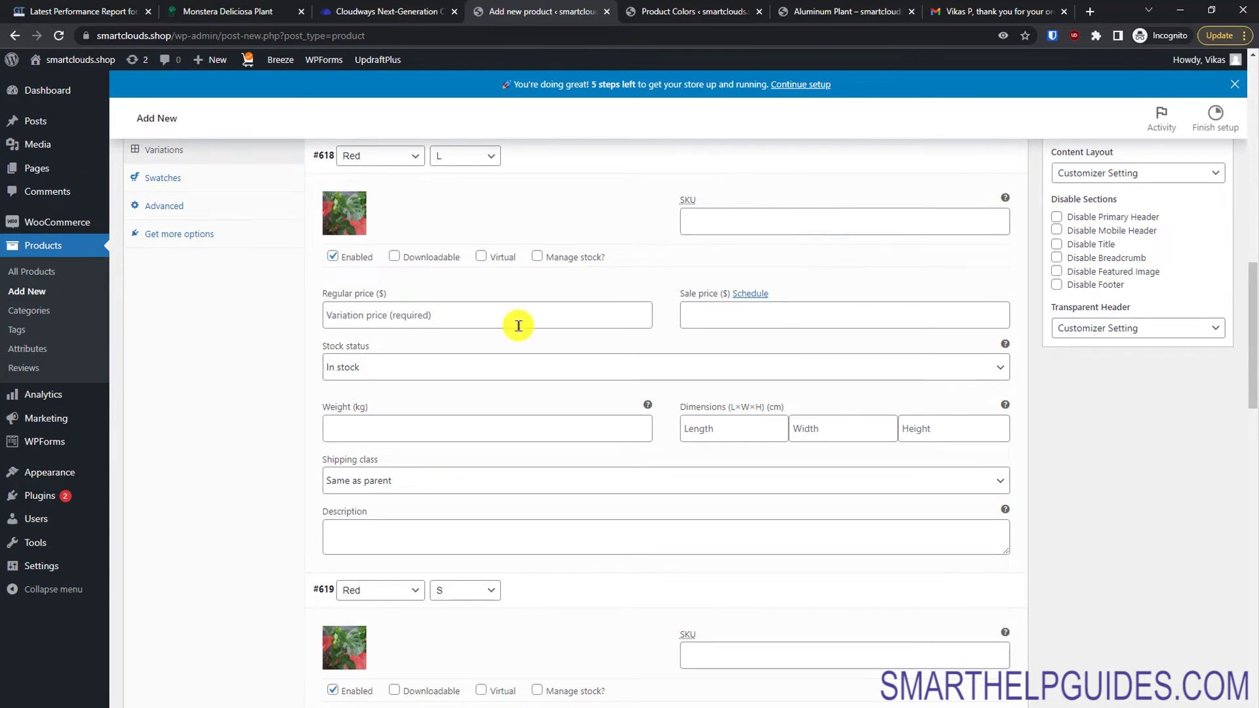
{"action": "left_click_drag", "start_coordinate": [1254, 390], "coordinate": [1253, 326]}
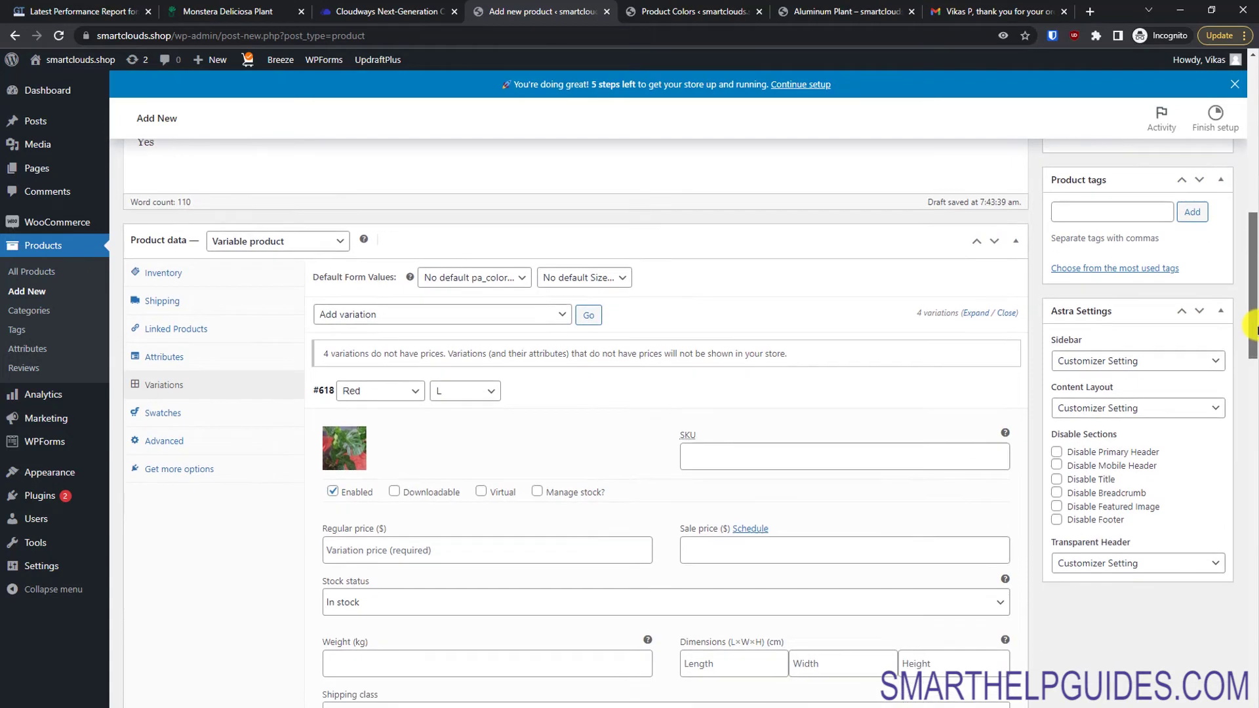
Step: Set the default variation to Green colour and L size
{"action": "left_click", "coordinate": [496, 279]}
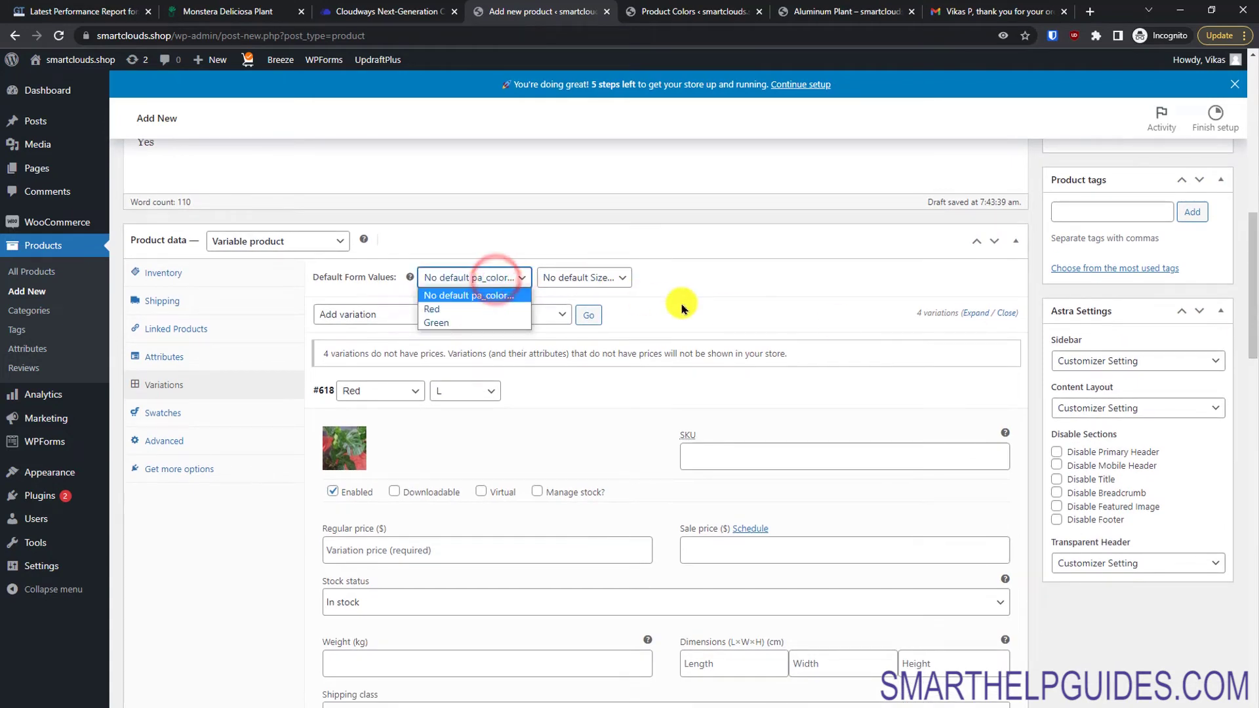
{"action": "left_click", "coordinate": [472, 309]}
{"action": "left_click", "coordinate": [436, 278]}
{"action": "left_click", "coordinate": [439, 322]}
{"action": "left_click", "coordinate": [594, 278]}
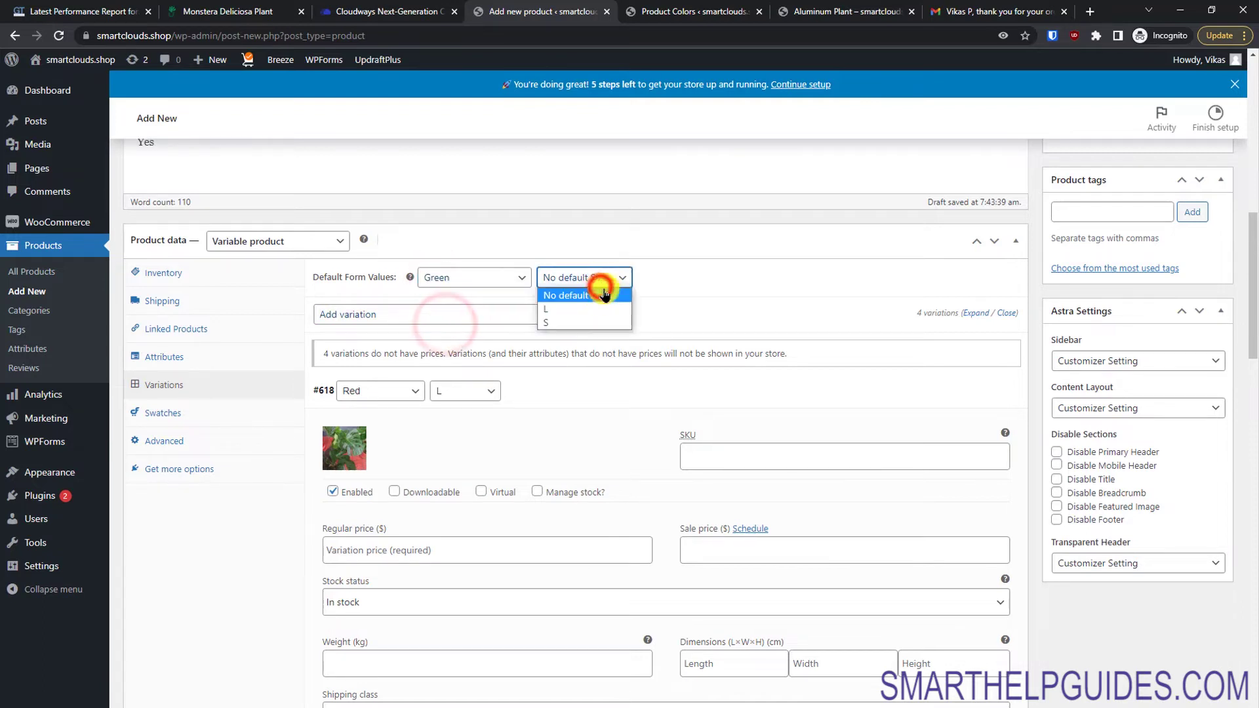
{"action": "left_click", "coordinate": [592, 312]}
Step: Enter regular prices: Red L 12, Red S 15, Green L 10, Green S 9
{"action": "left_click_drag", "start_coordinate": [1251, 342], "coordinate": [1251, 385]}
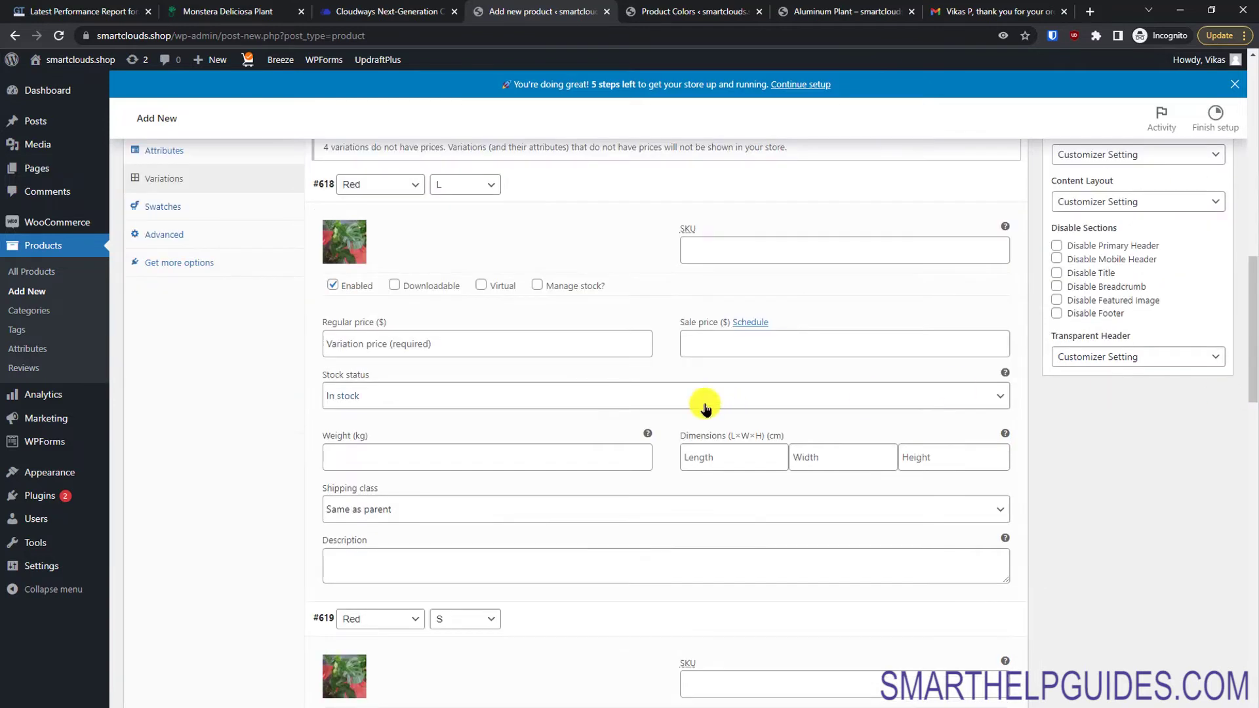
{"action": "left_click", "coordinate": [609, 335]}
{"action": "type", "text": "12"}
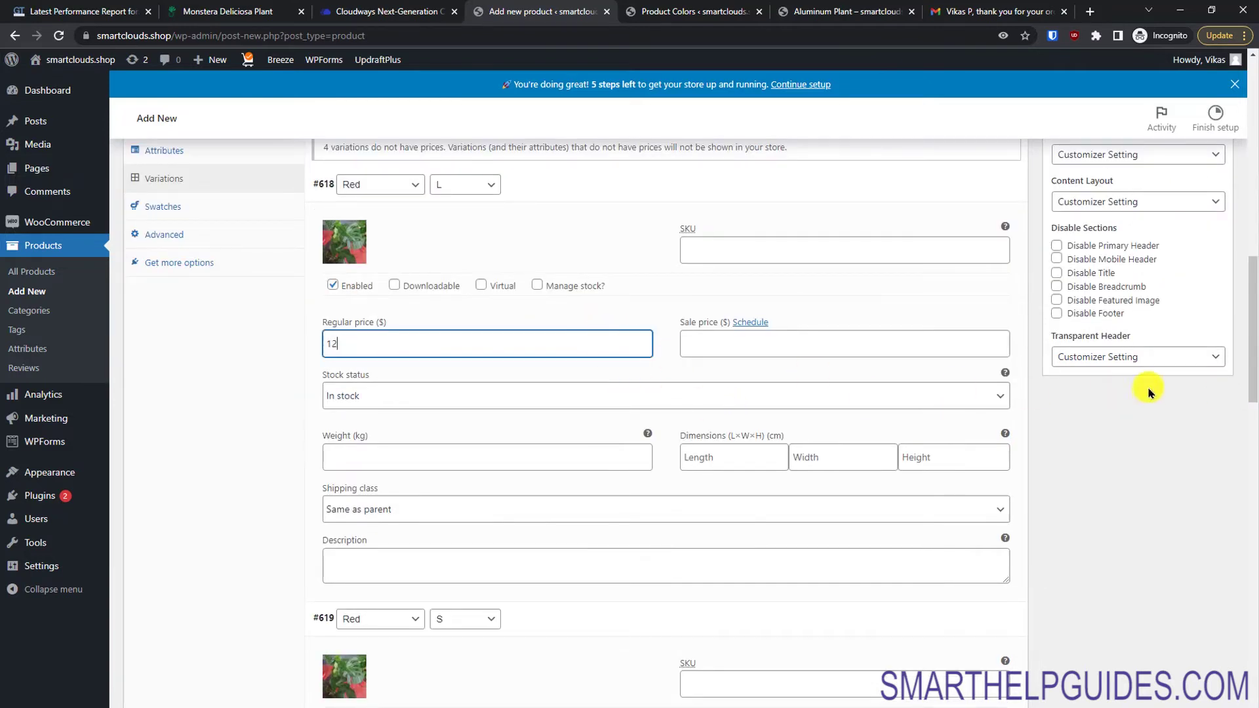
{"action": "left_click_drag", "start_coordinate": [1252, 364], "coordinate": [1250, 438]}
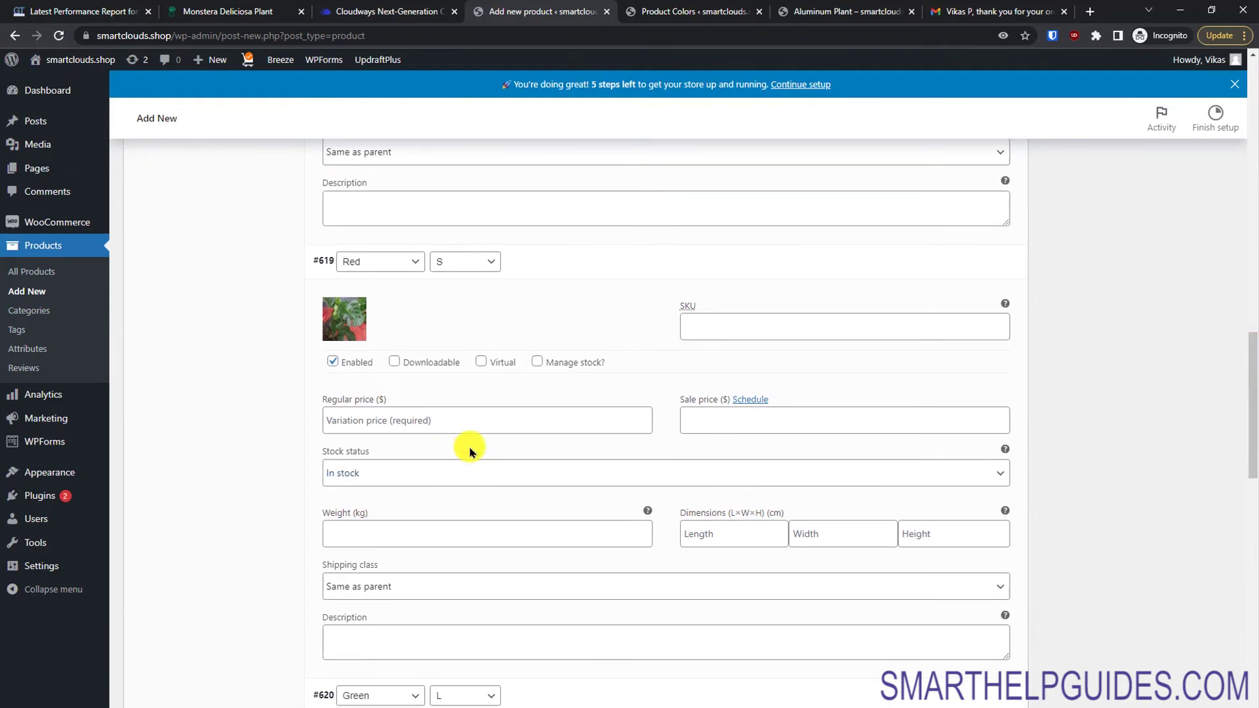
{"action": "left_click", "coordinate": [512, 429]}
{"action": "type", "text": "15"}
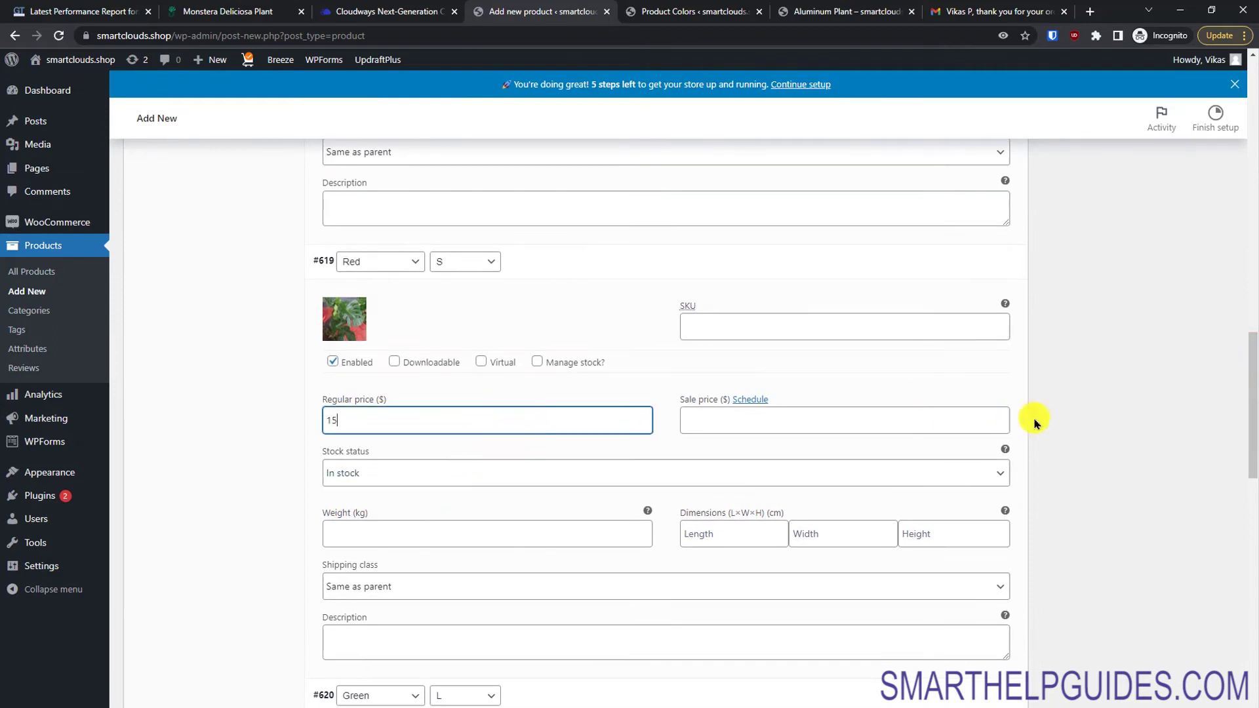
{"action": "left_click", "coordinate": [1251, 467]}
{"action": "left_click", "coordinate": [570, 221]}
{"action": "type", "text": "10"}
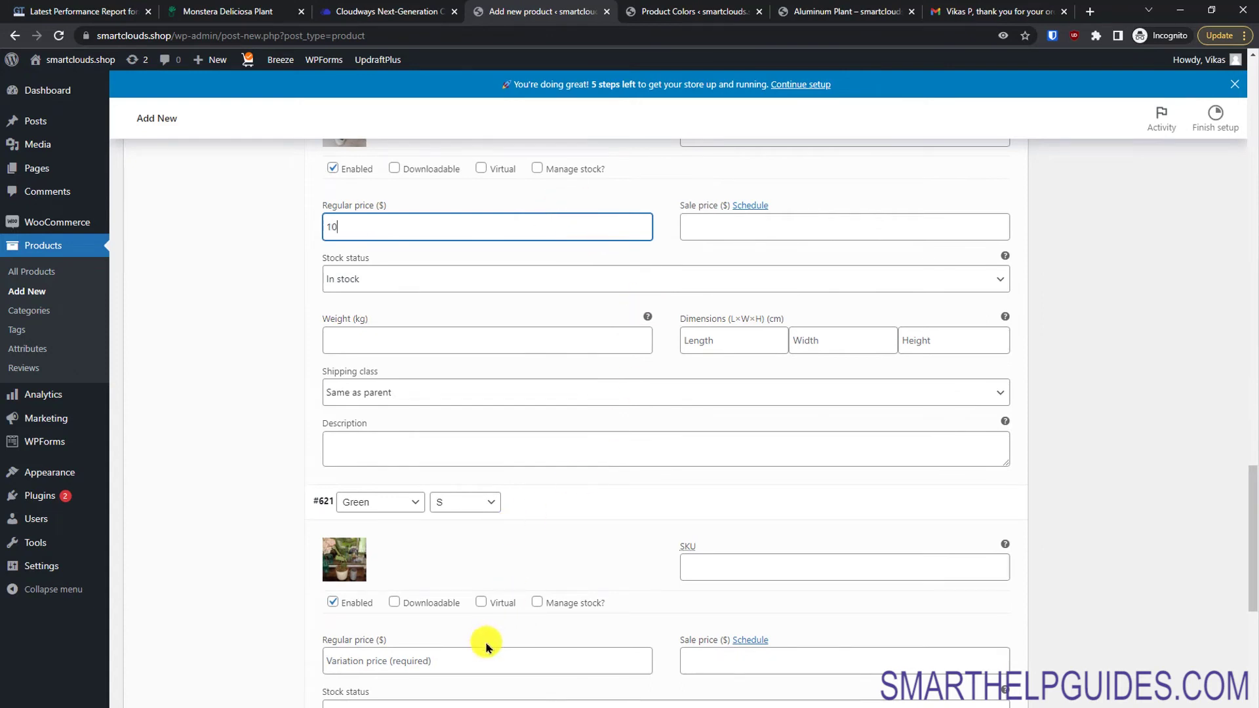
{"action": "left_click", "coordinate": [466, 667]}
{"action": "type", "text": "9"}
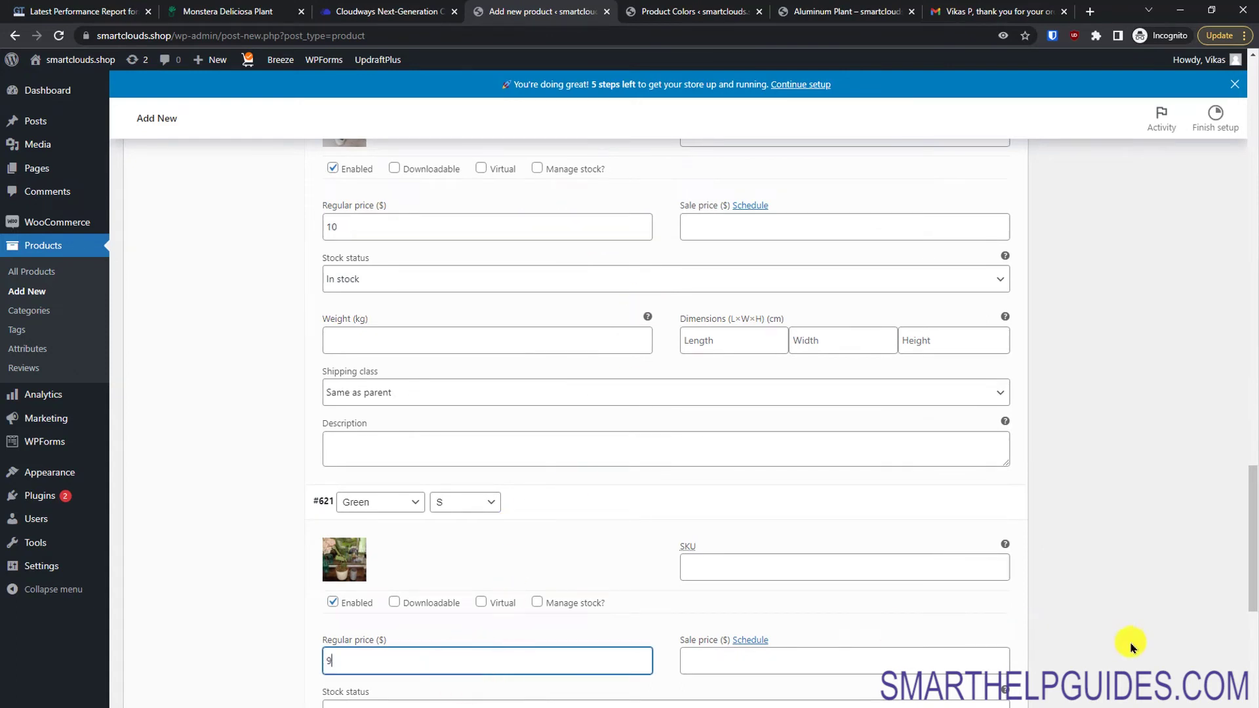
Step: Save the variation price changes, then expand and collapse the variations to review them
{"action": "scroll", "coordinate": [1252, 531], "scroll_direction": "down", "scroll_amount": 8}
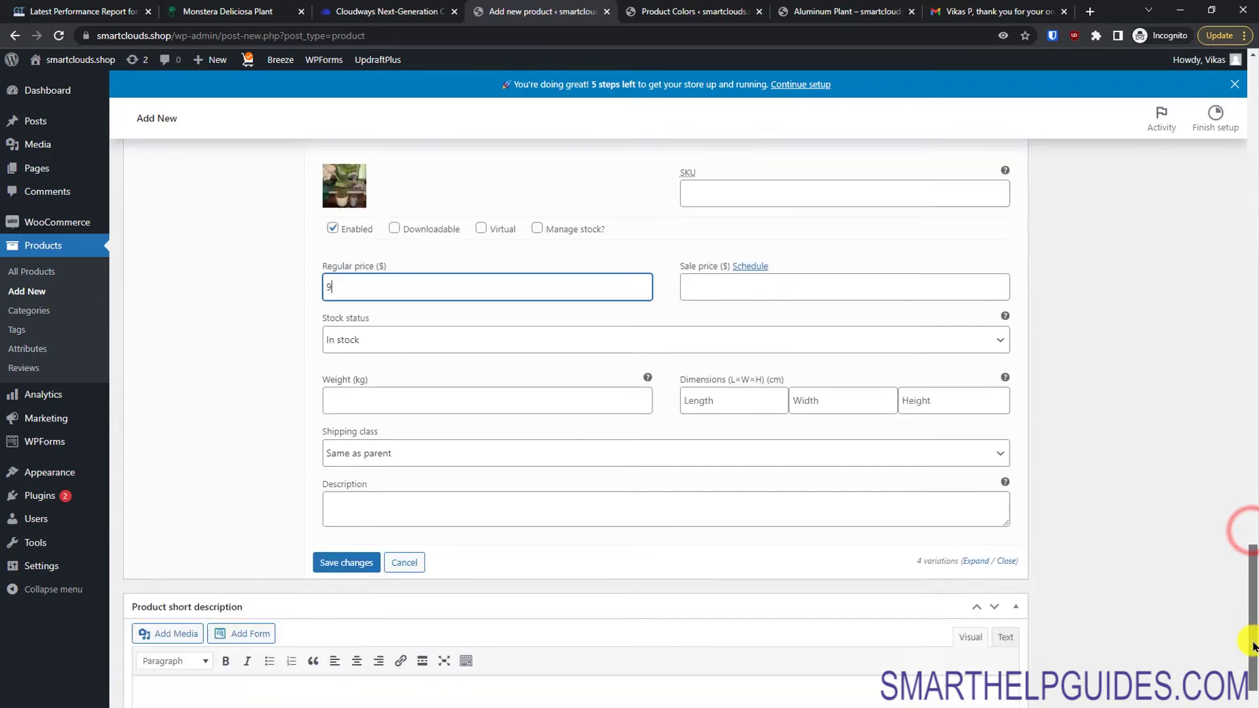
{"action": "left_click", "coordinate": [345, 397]}
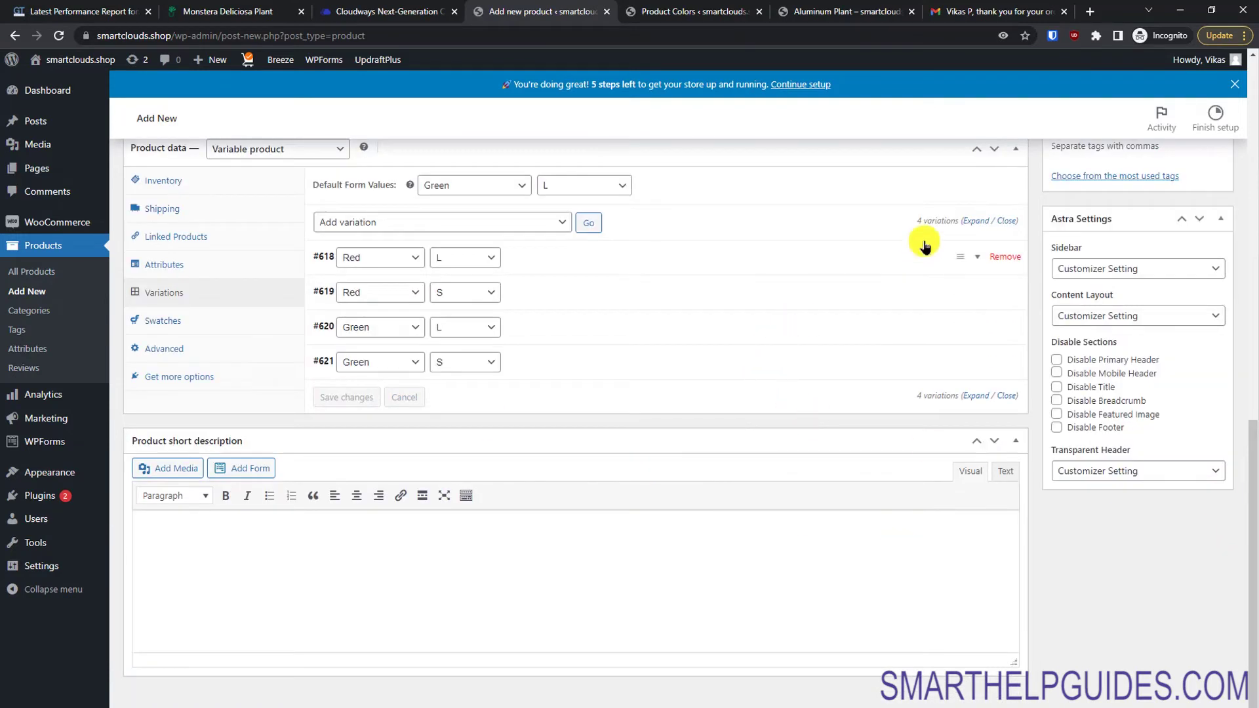
{"action": "left_click", "coordinate": [975, 222]}
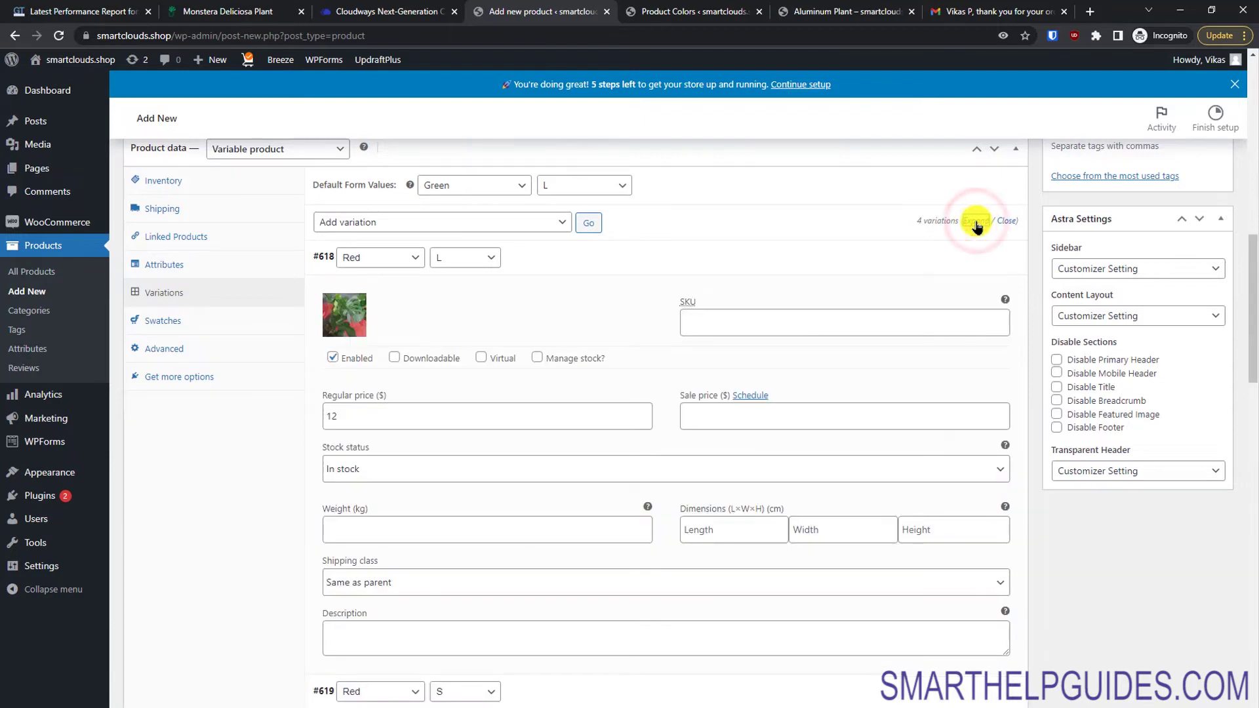
{"action": "left_click", "coordinate": [1006, 220]}
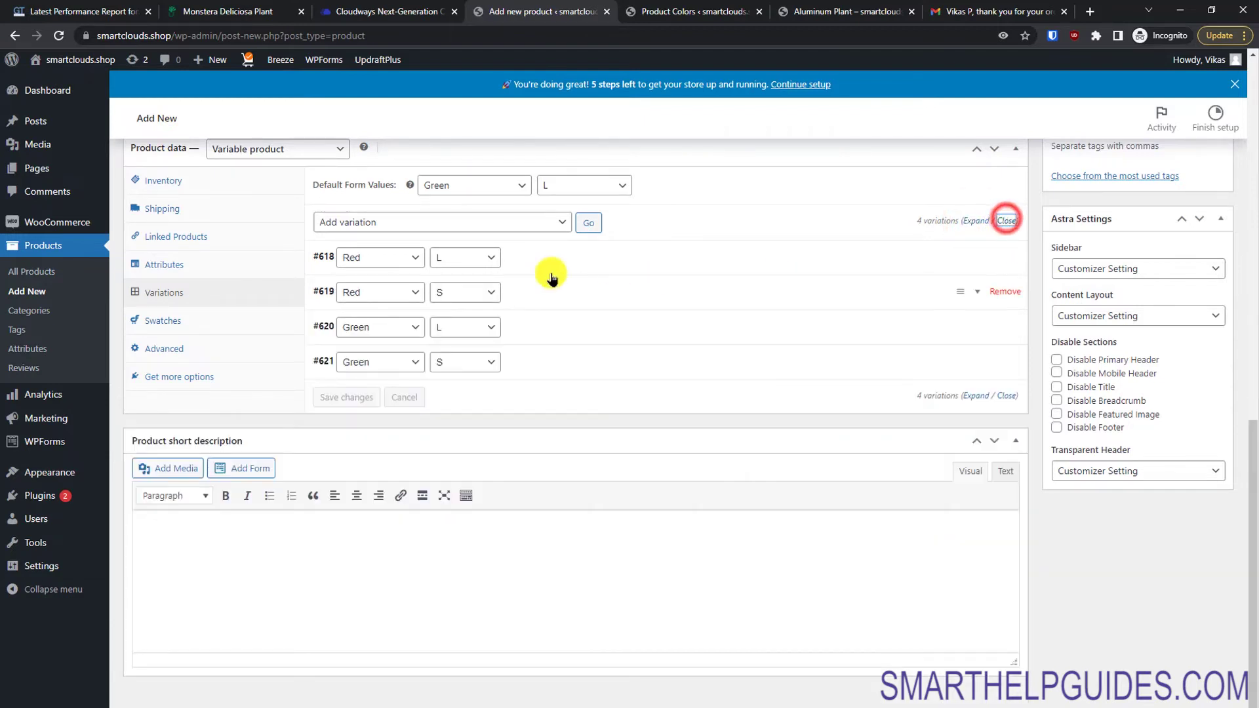
Step: Paste the care lines from the Word notes into the product short description
{"action": "left_click", "coordinate": [623, 561]}
{"action": "key", "text": "alt+Tab"}
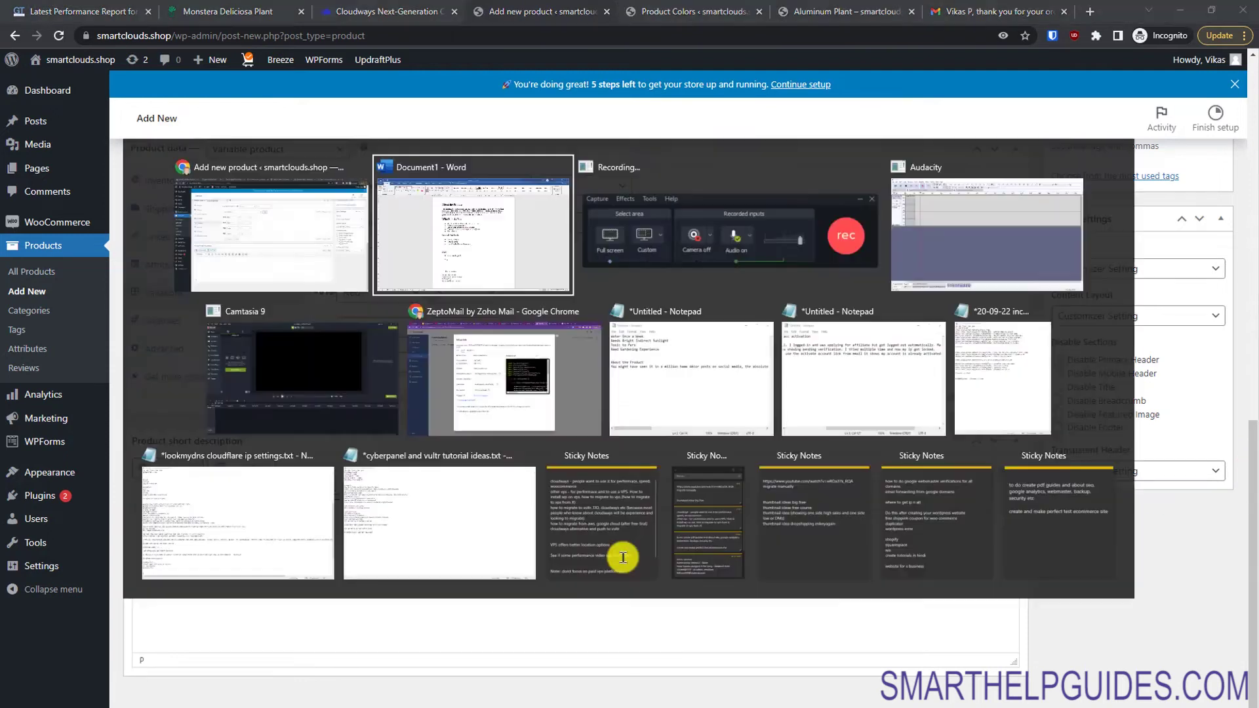
{"action": "left_click_drag", "start_coordinate": [571, 674], "coordinate": [435, 620]}
{"action": "key", "text": "ctrl+c"}
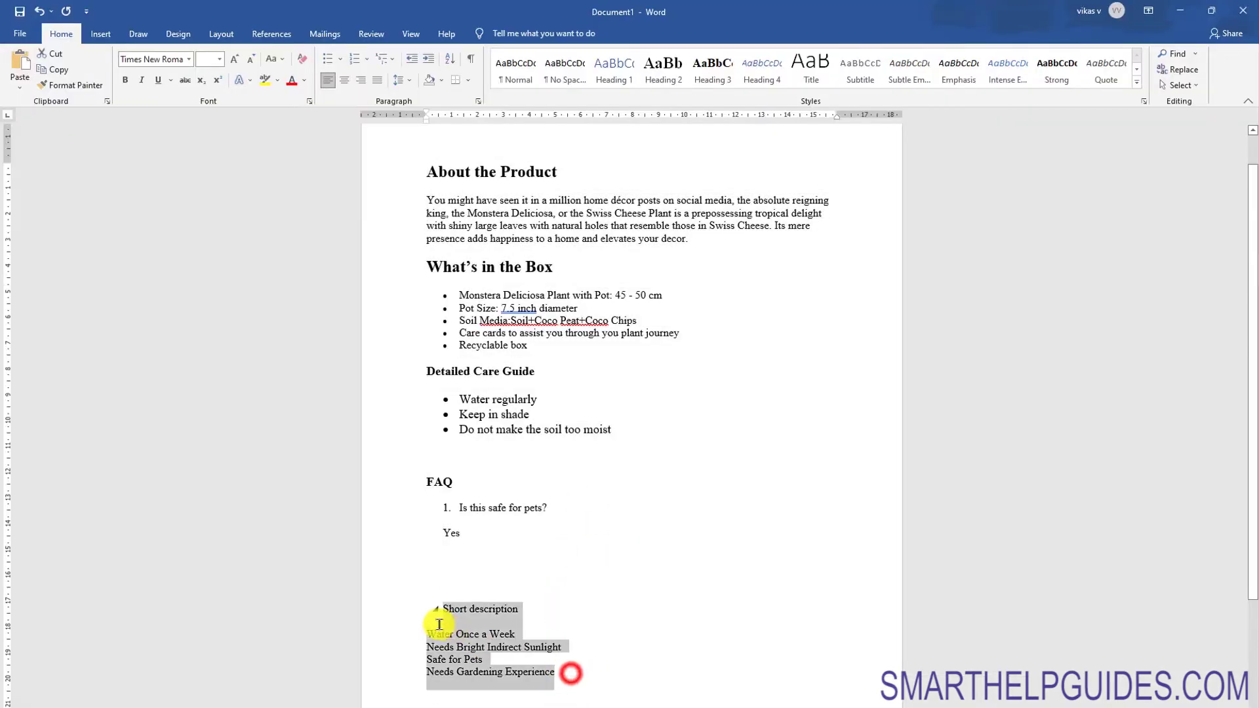
{"action": "left_click", "coordinate": [446, 649]}
{"action": "key", "text": "alt+Tab"}
{"action": "key", "text": "ctrl+v"}
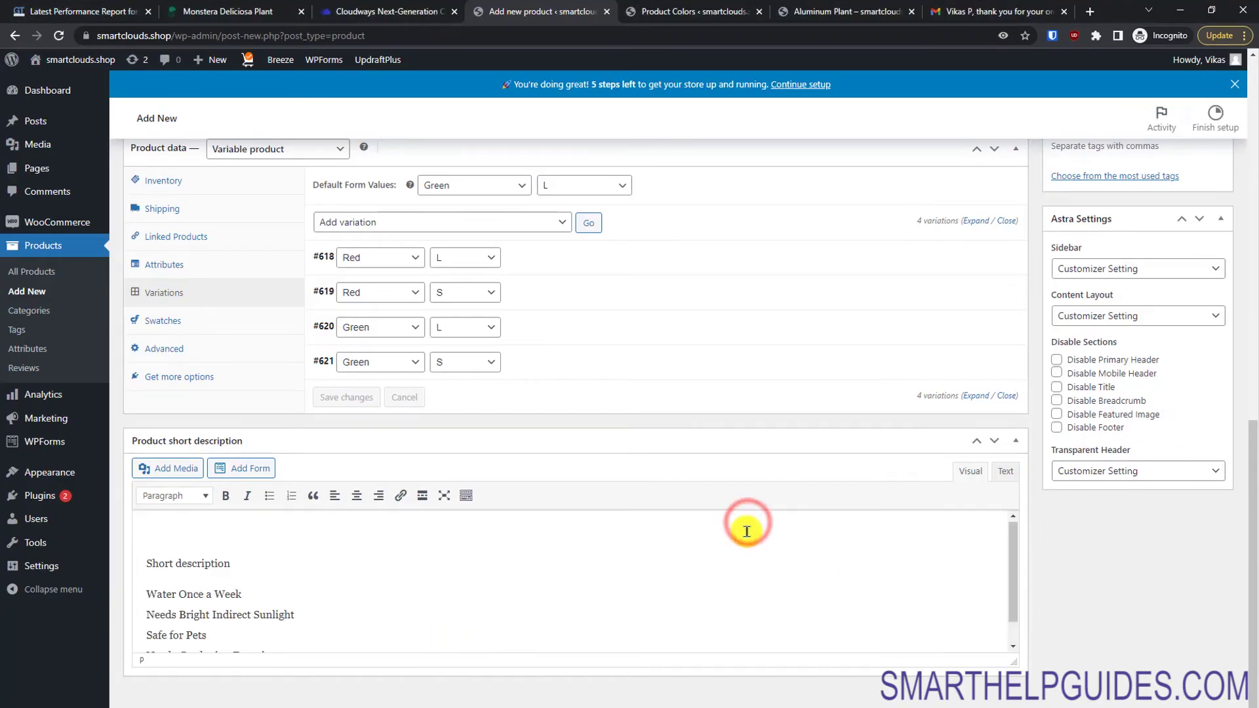
Step: Remove the blank short-description line and set the Monstera photo as the product image
{"action": "key", "text": "Delete"}
{"action": "left_click_drag", "start_coordinate": [1241, 562], "coordinate": [1235, 247]}
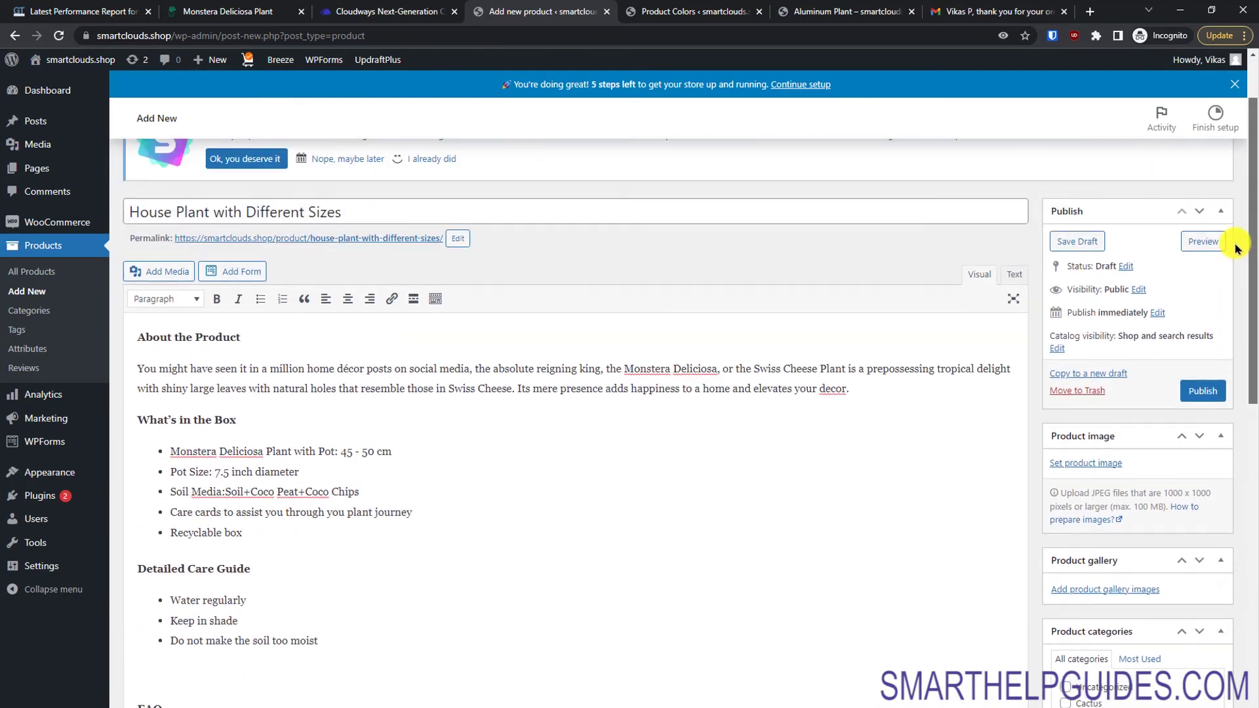
{"action": "left_click", "coordinate": [1094, 465]}
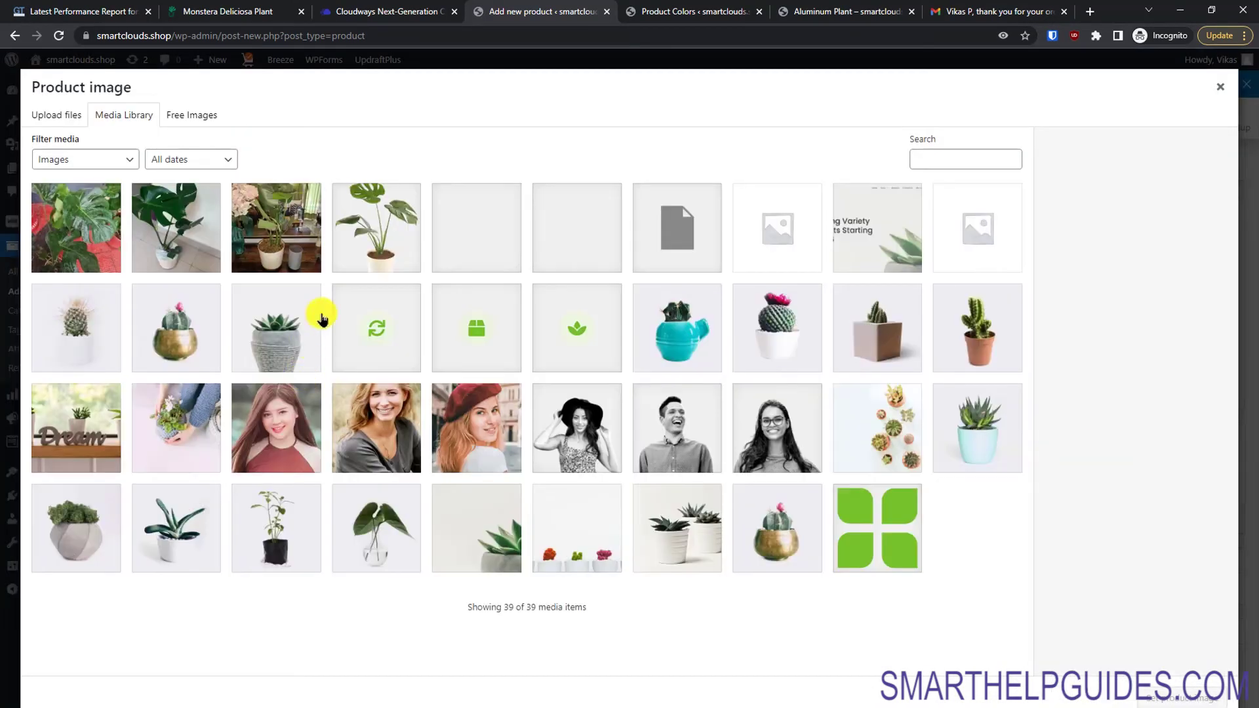
{"action": "left_click", "coordinate": [389, 236]}
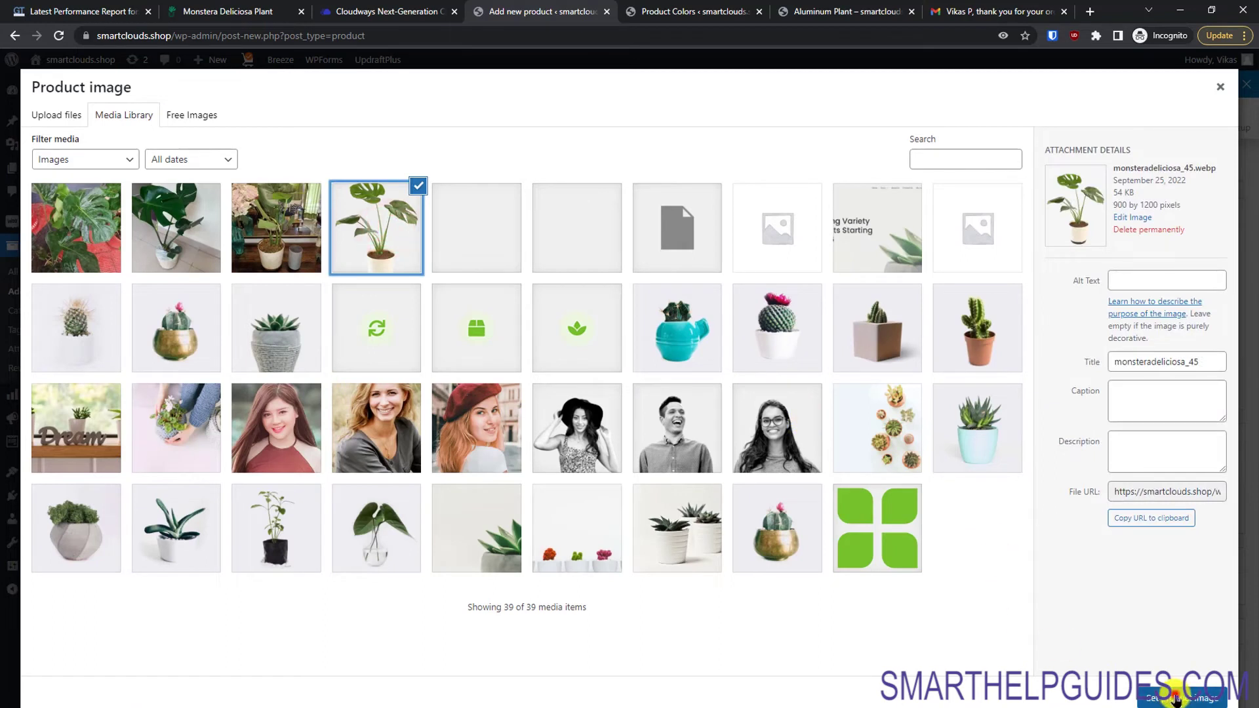
{"action": "left_click", "coordinate": [1176, 698]}
Step: Add the product to the Plants category, tag it 'variations', and publish it
{"action": "scroll", "coordinate": [1252, 387], "scroll_direction": "down", "scroll_amount": 5}
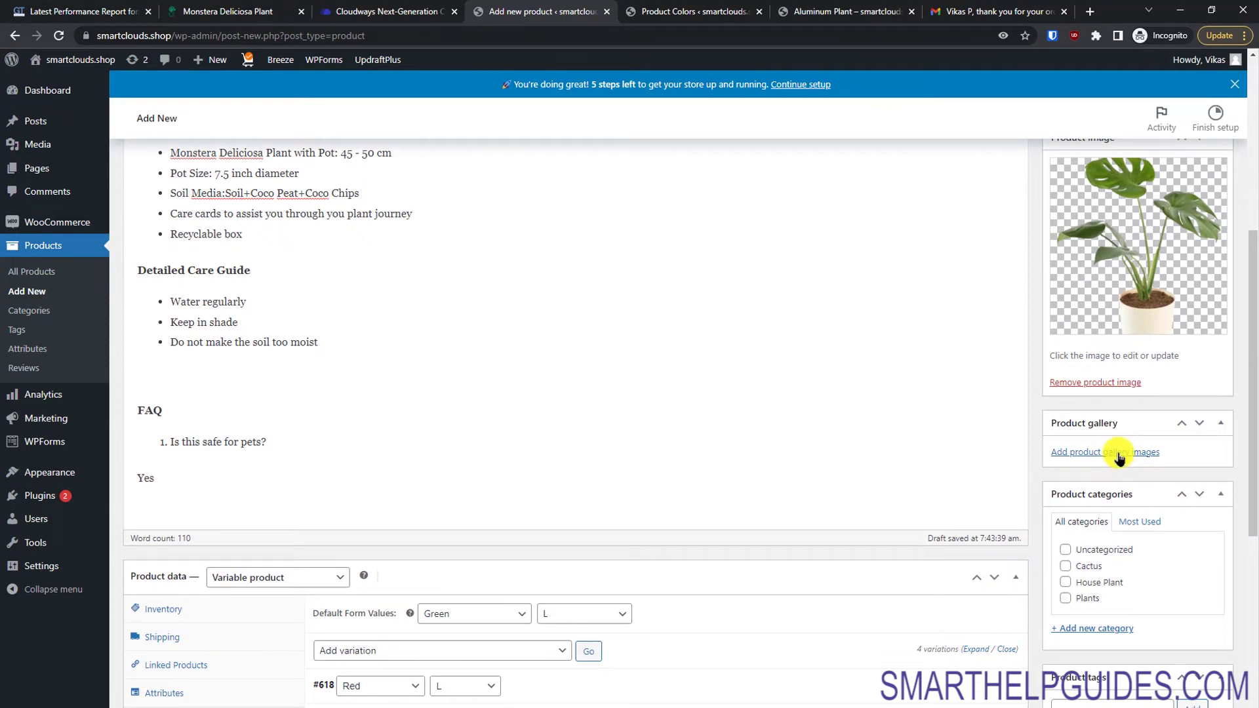
{"action": "scroll", "coordinate": [1245, 426], "scroll_direction": "down", "scroll_amount": 4}
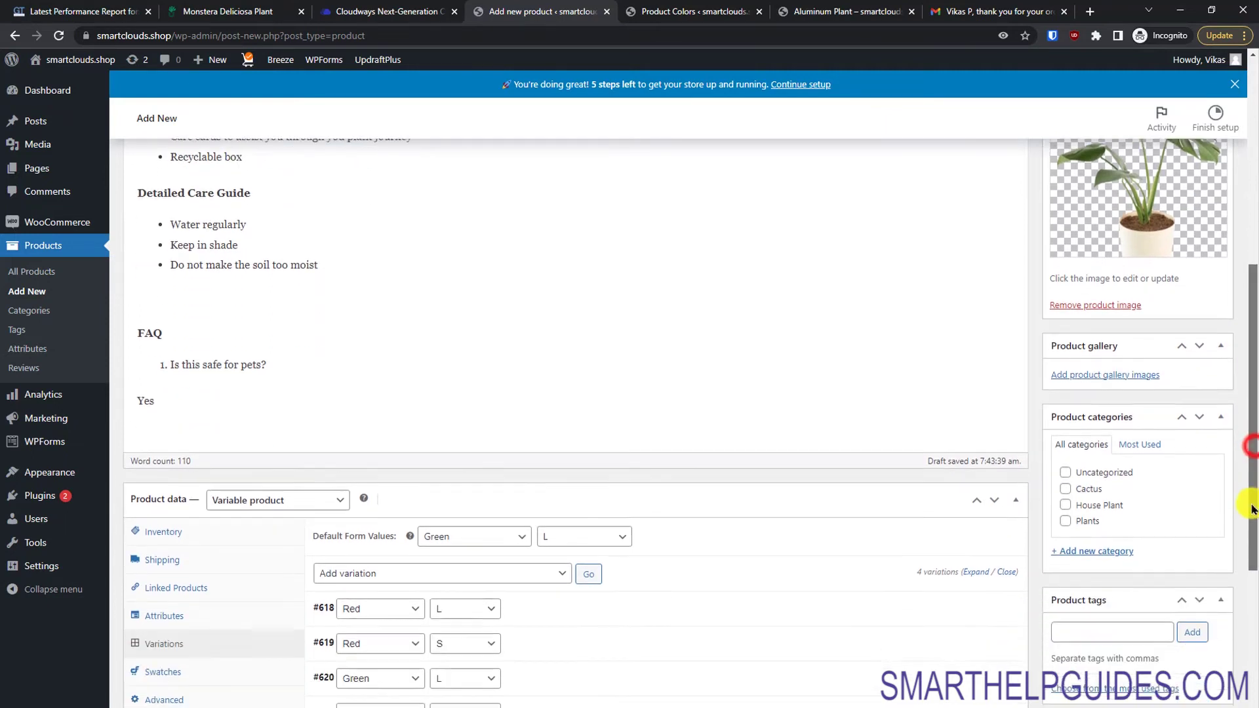
{"action": "scroll", "coordinate": [1245, 566], "scroll_direction": "down", "scroll_amount": 1}
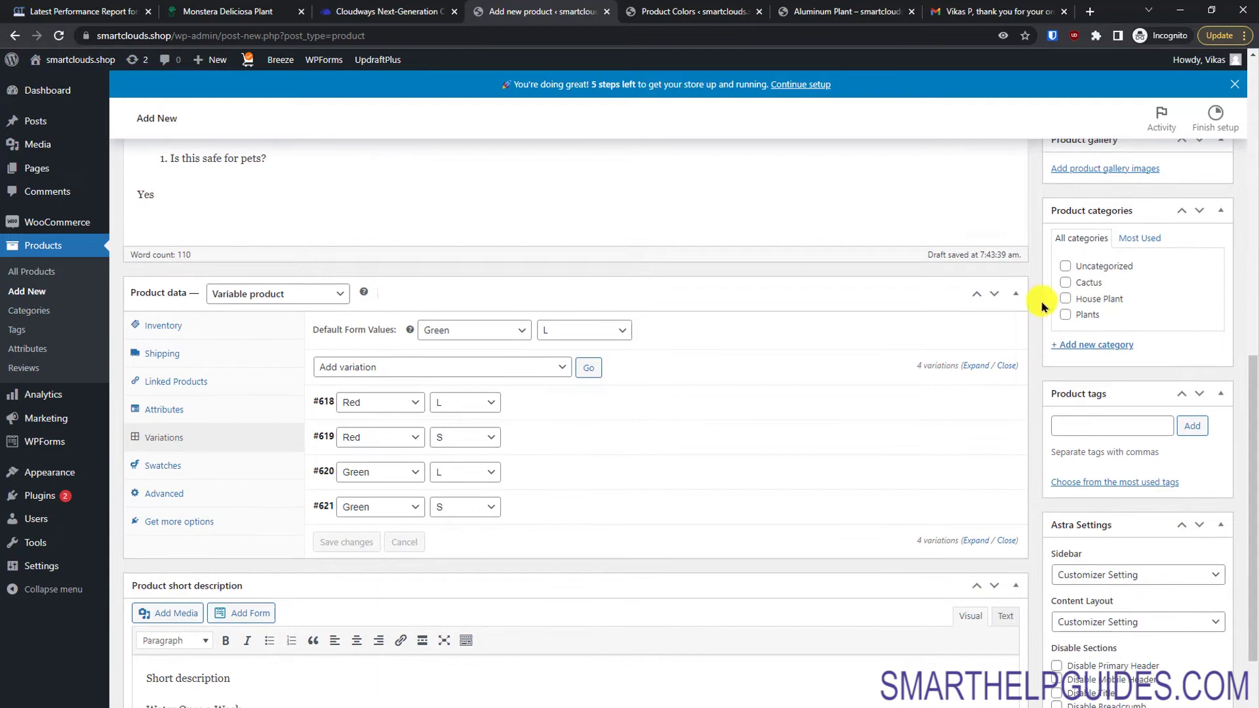
{"action": "left_click", "coordinate": [1065, 314]}
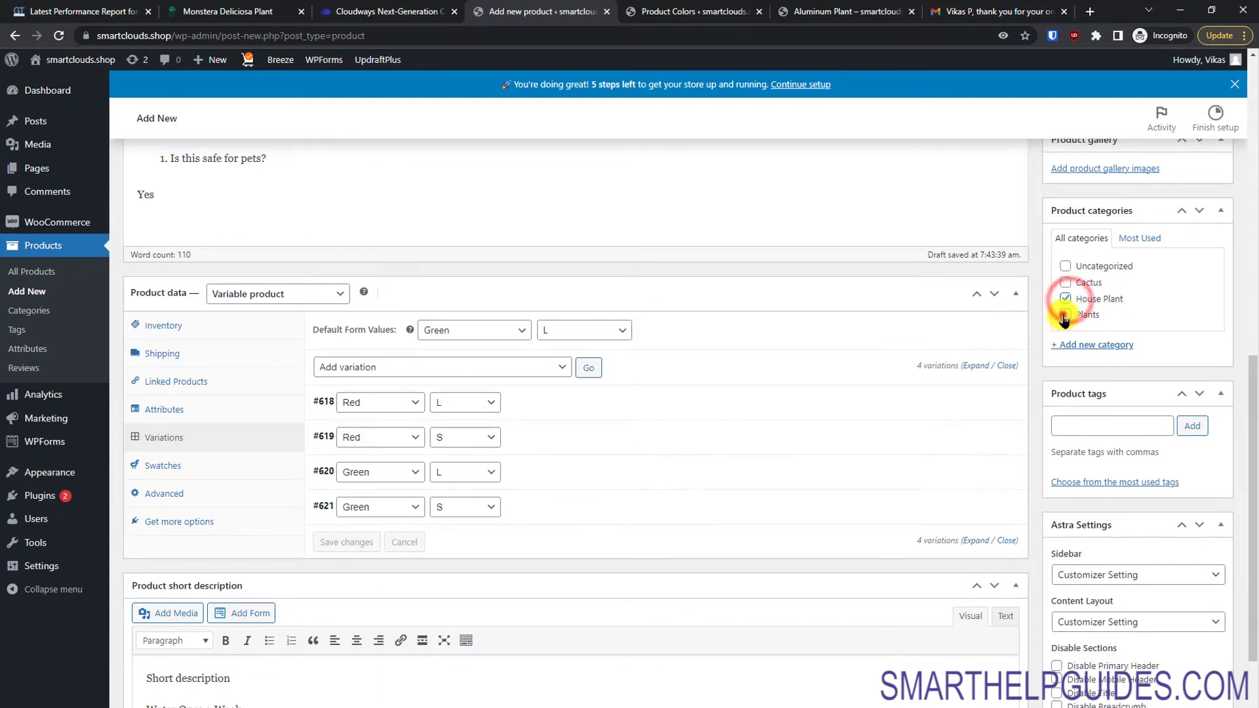
{"action": "left_click", "coordinate": [1111, 426]}
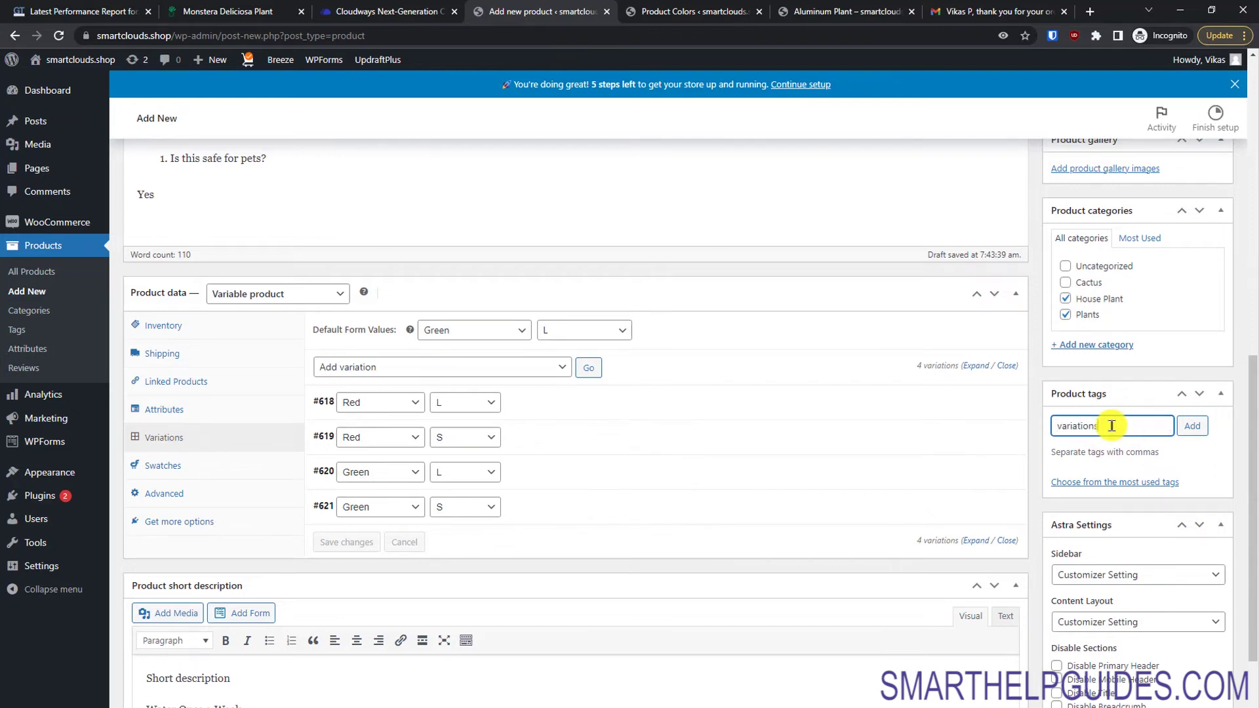
{"action": "type", "text": "variations"}
{"action": "left_click", "coordinate": [1194, 425]}
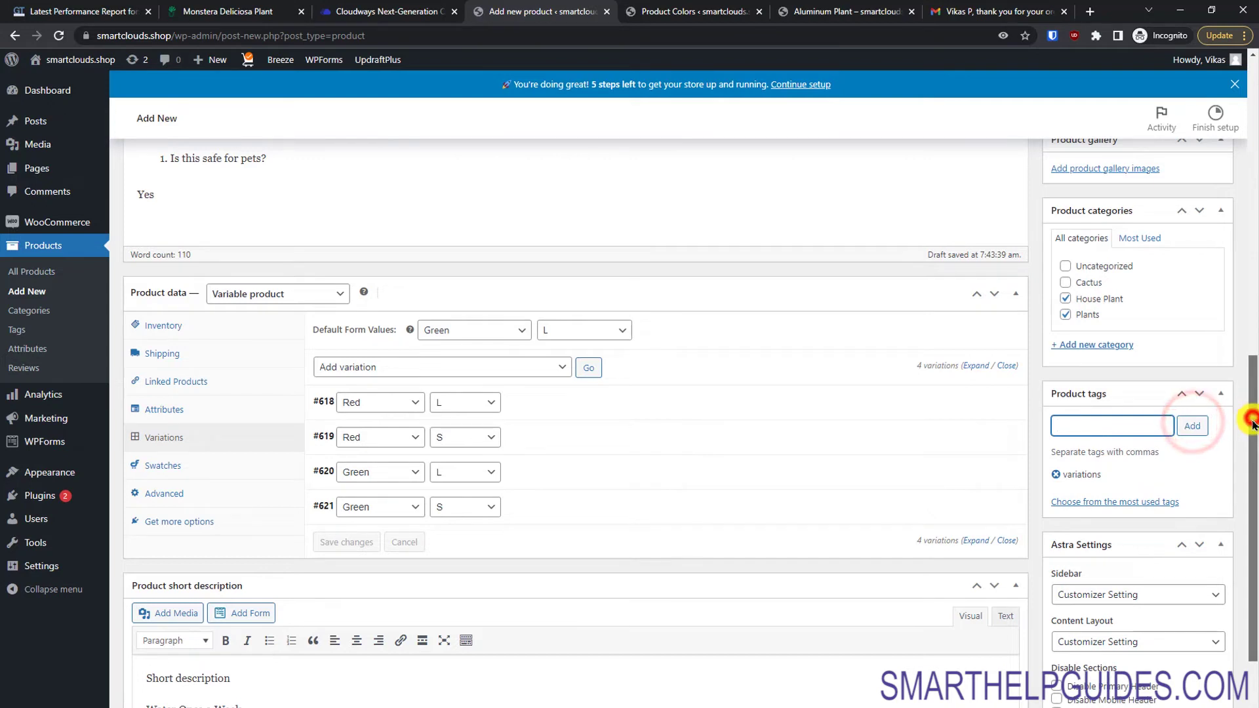
{"action": "scroll", "coordinate": [1209, 419], "scroll_direction": "up", "scroll_amount": 6}
{"action": "left_click", "coordinate": [1193, 242]}
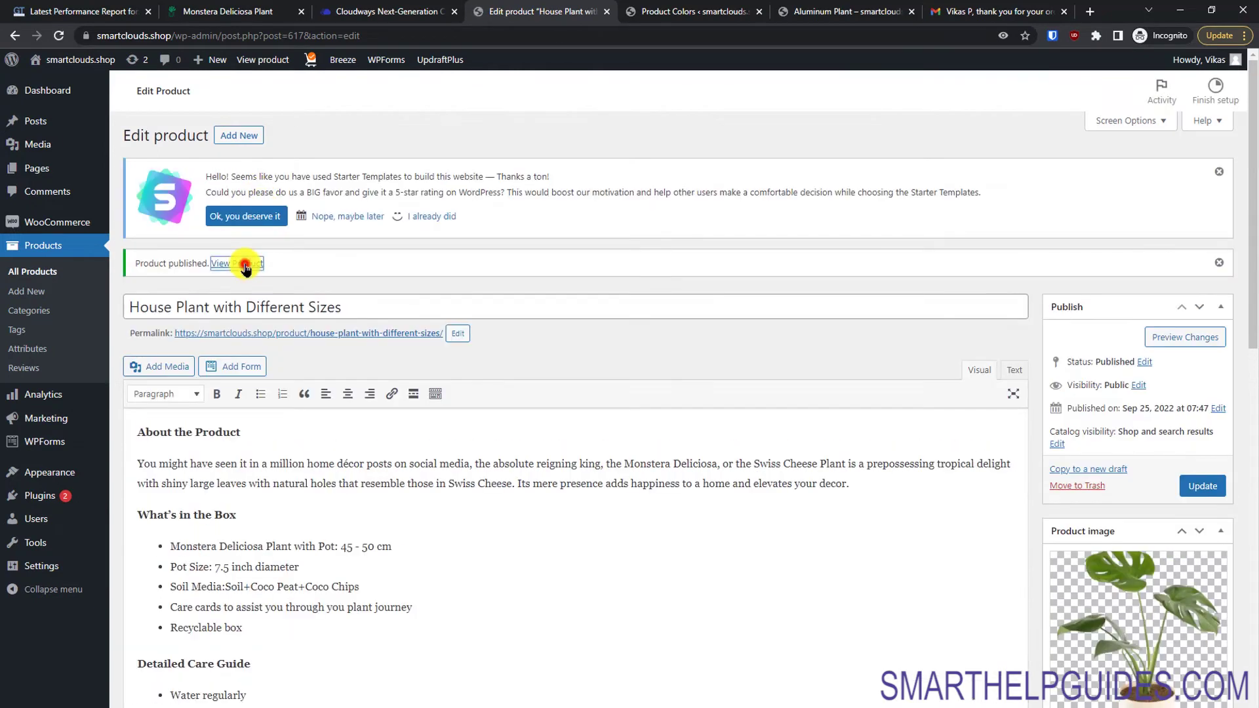
Step: View the product page and cycle through Red/Green and L/S swatches to check each photo and price
{"action": "left_click", "coordinate": [243, 265]}
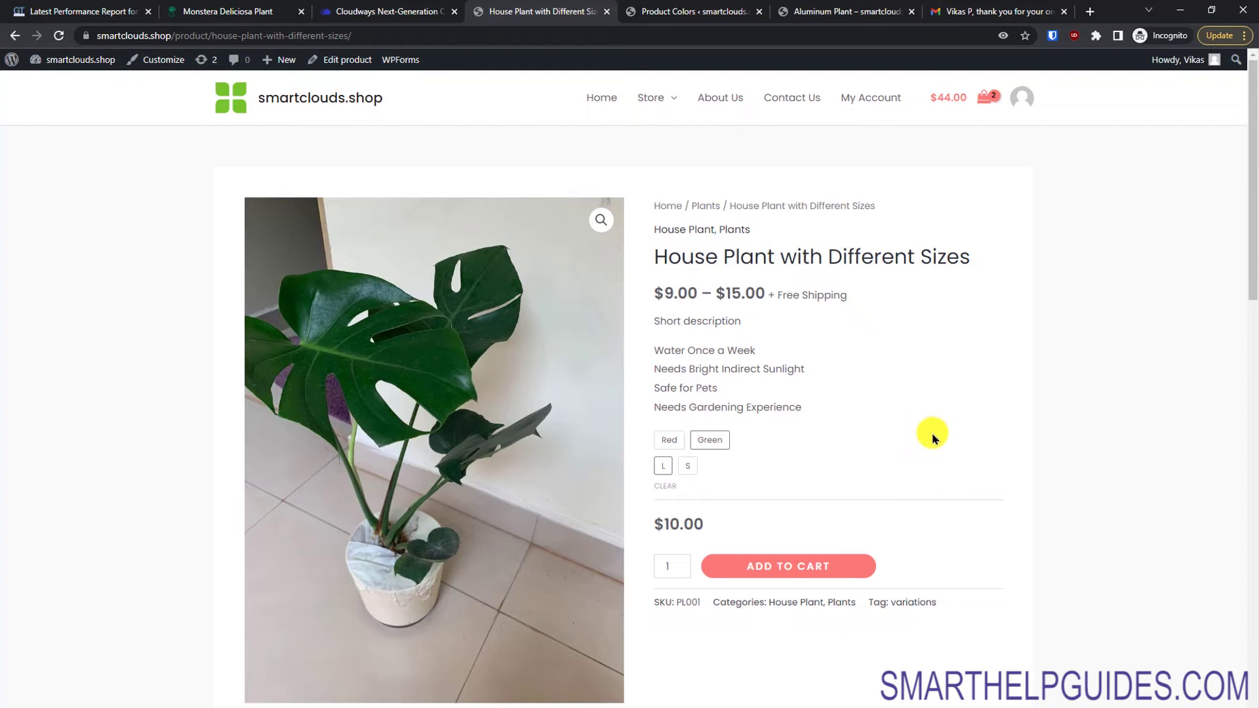
{"action": "left_click", "coordinate": [669, 440]}
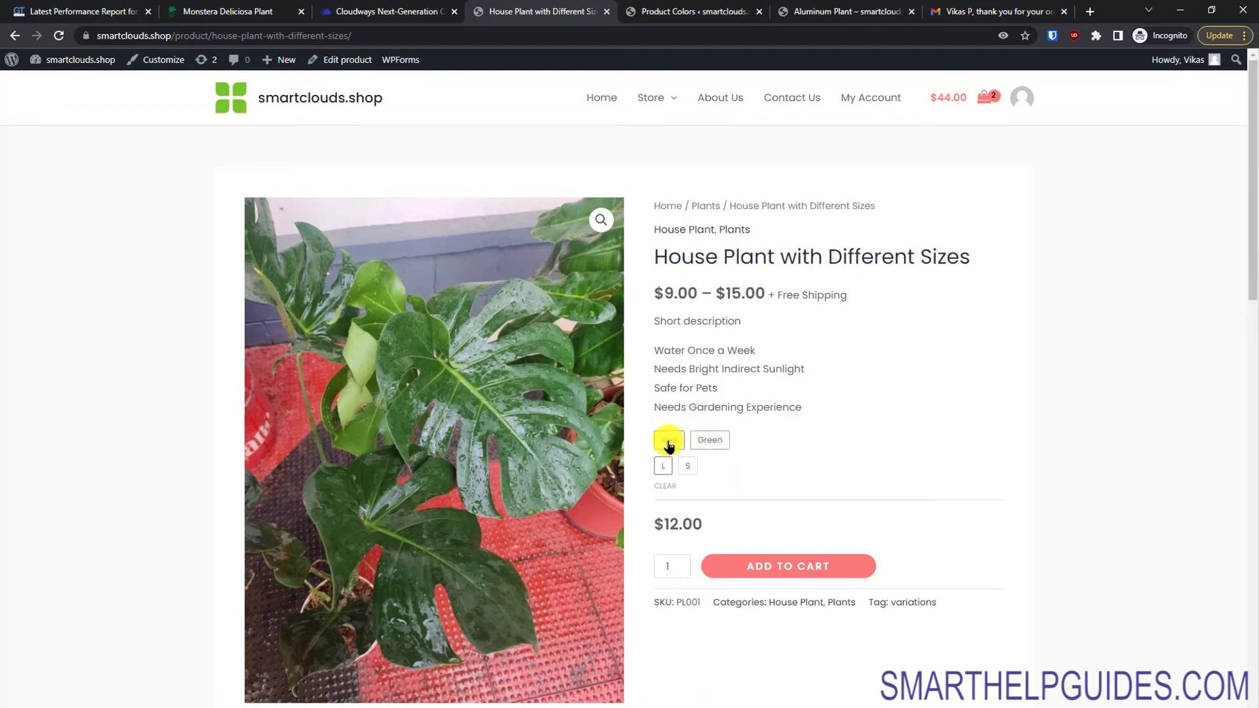
{"action": "left_click", "coordinate": [669, 468]}
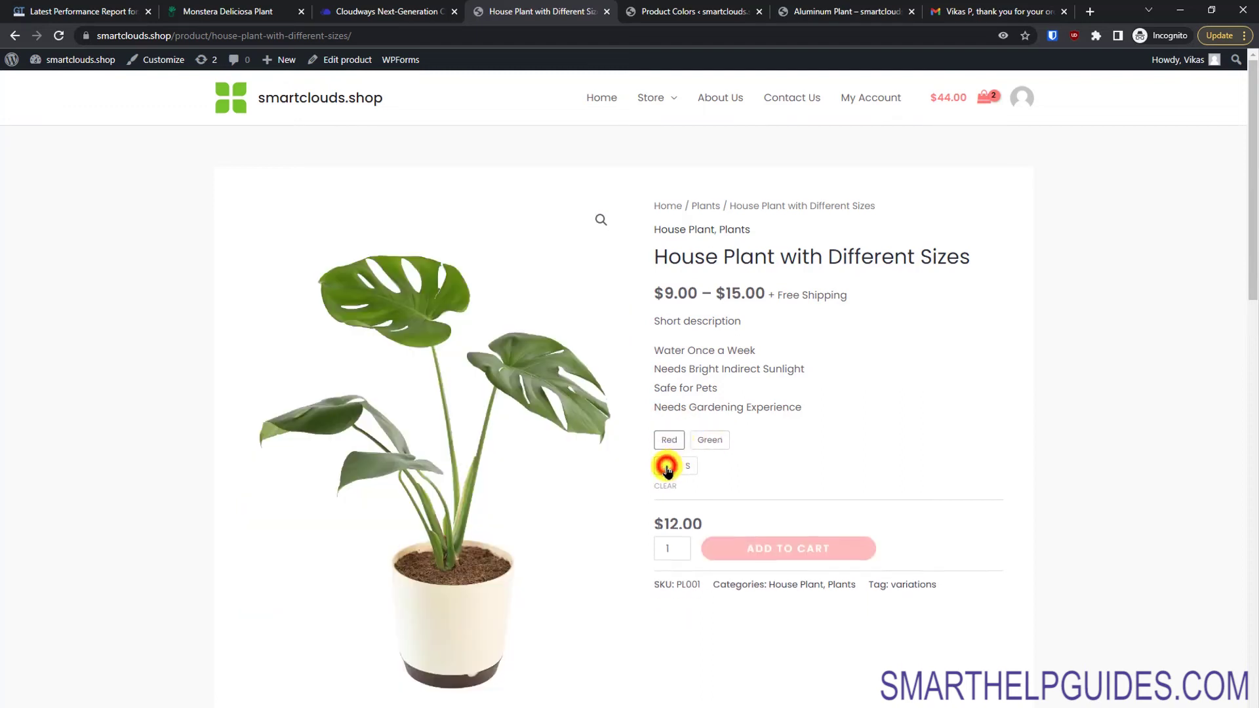
{"action": "left_click", "coordinate": [665, 466]}
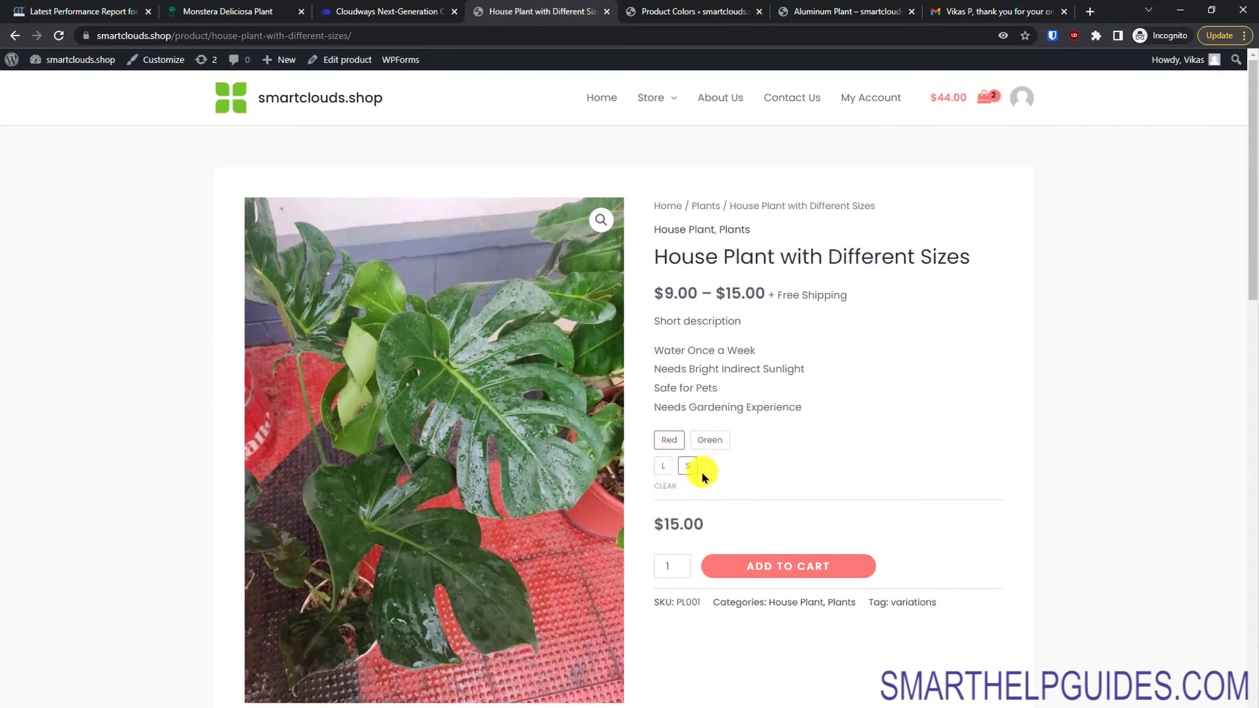
{"action": "left_click", "coordinate": [711, 441]}
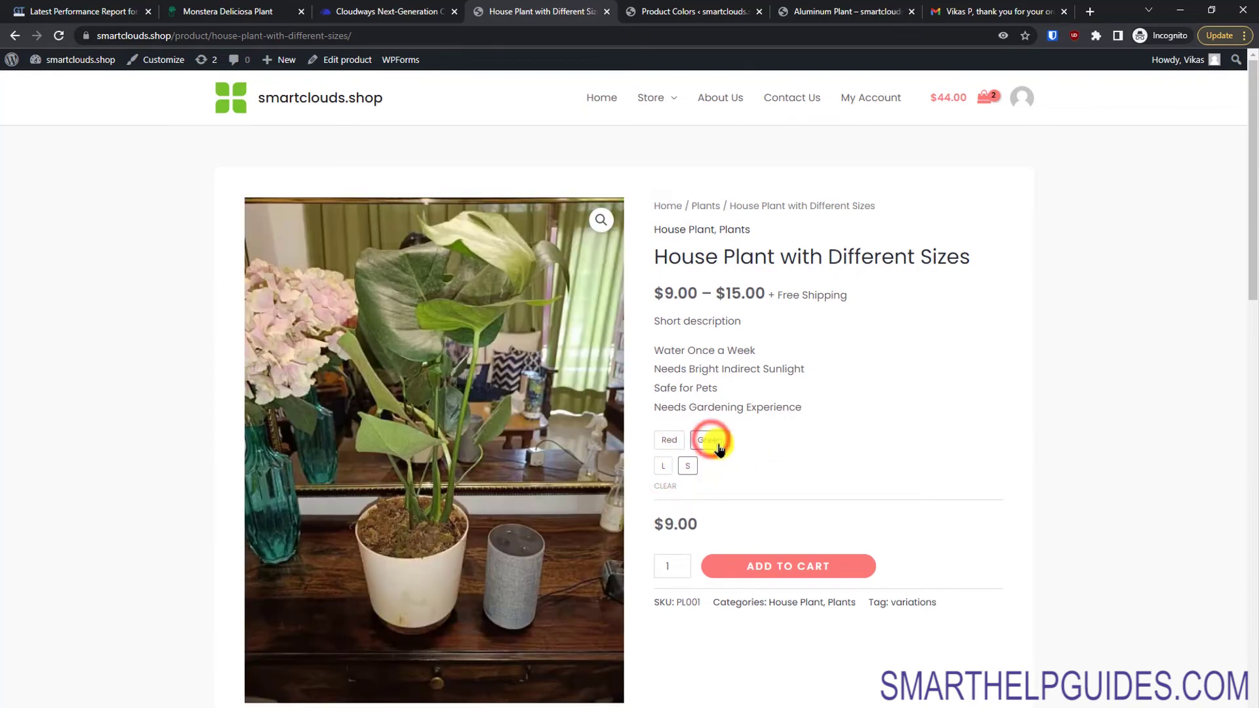
{"action": "left_click", "coordinate": [664, 466]}
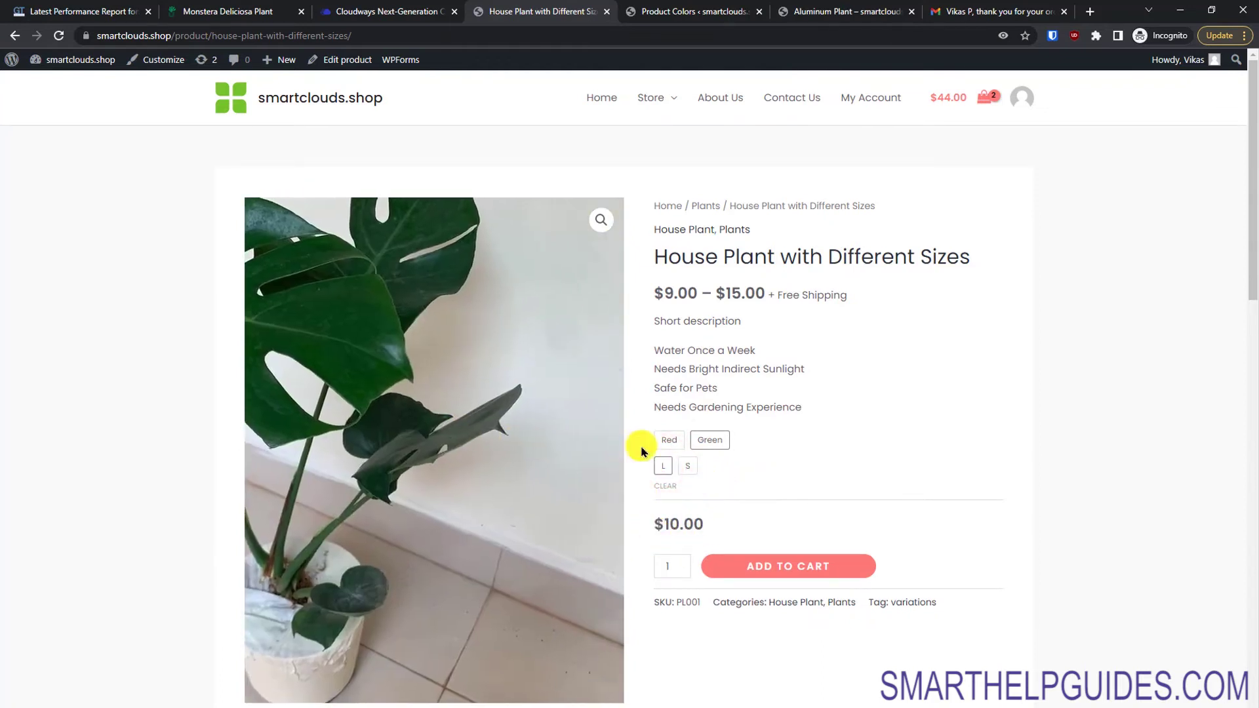
{"action": "left_click", "coordinate": [665, 441]}
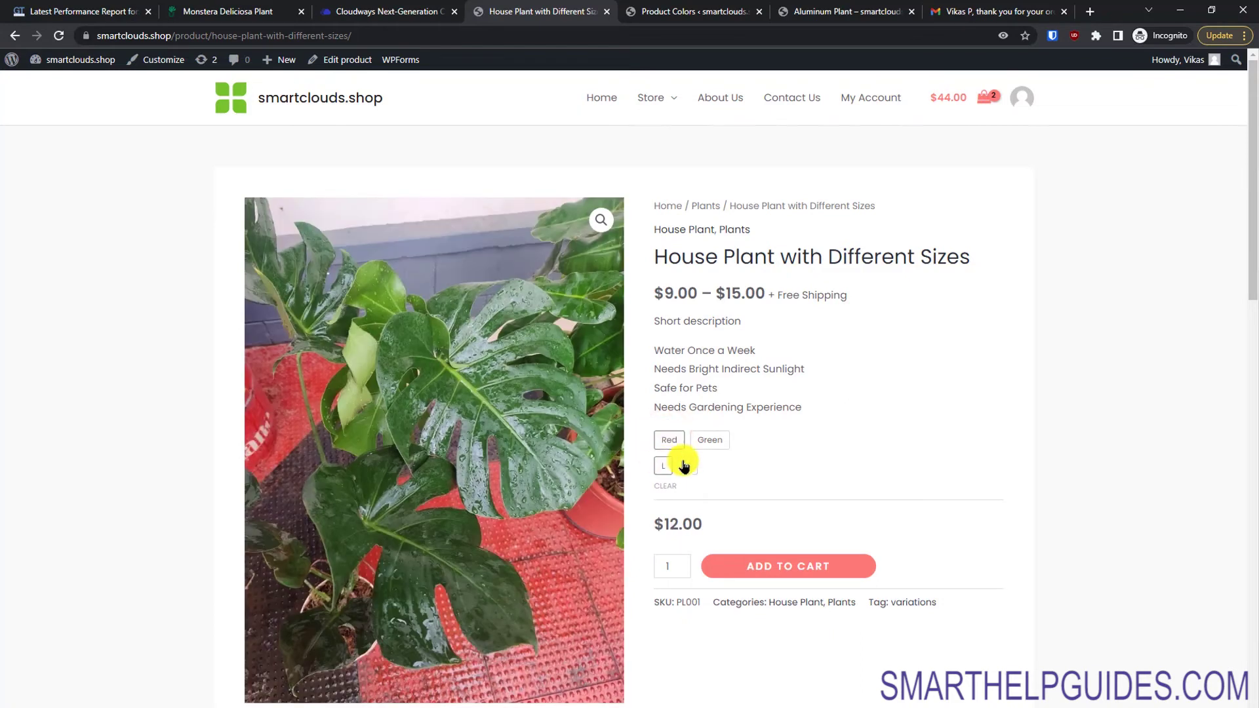
{"action": "left_click", "coordinate": [687, 466]}
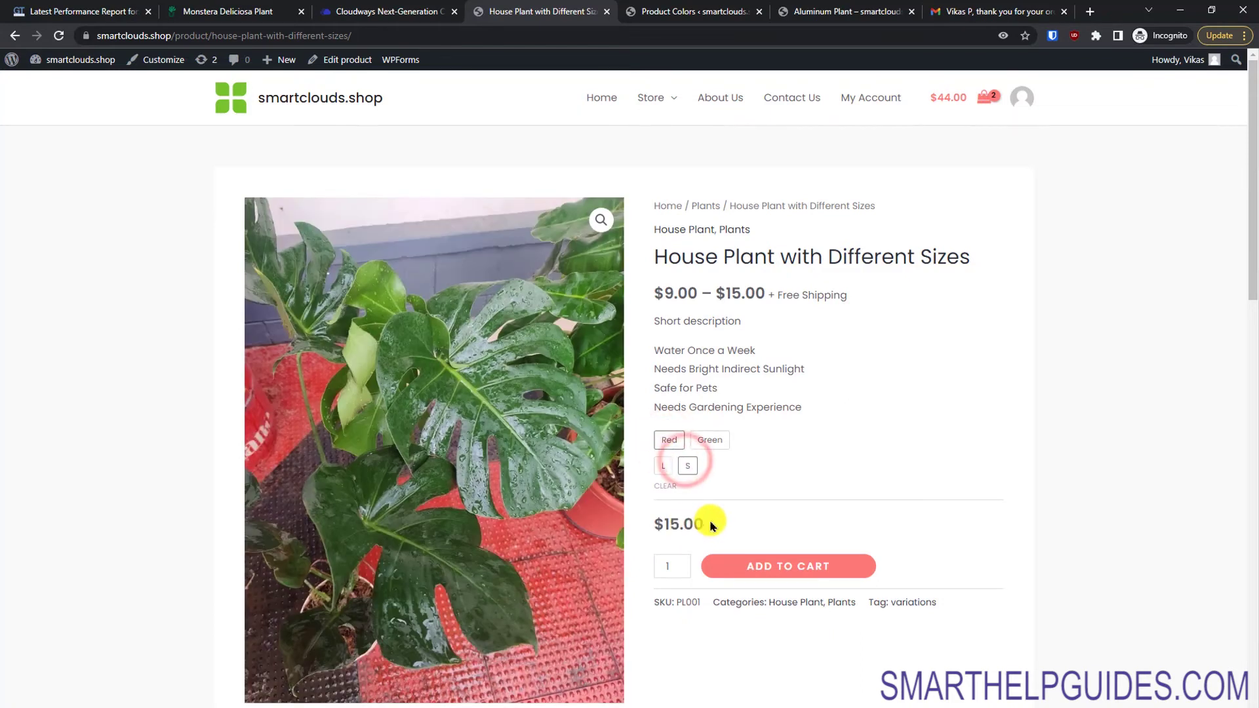
{"action": "mouse_move", "coordinate": [1250, 267]}
{"action": "left_mouse_down"}
{"action": "mouse_move", "coordinate": [1250, 303]}
{"action": "mouse_move", "coordinate": [1194, 430]}
{"action": "mouse_move", "coordinate": [1242, 463]}
{"action": "left_mouse_up"}
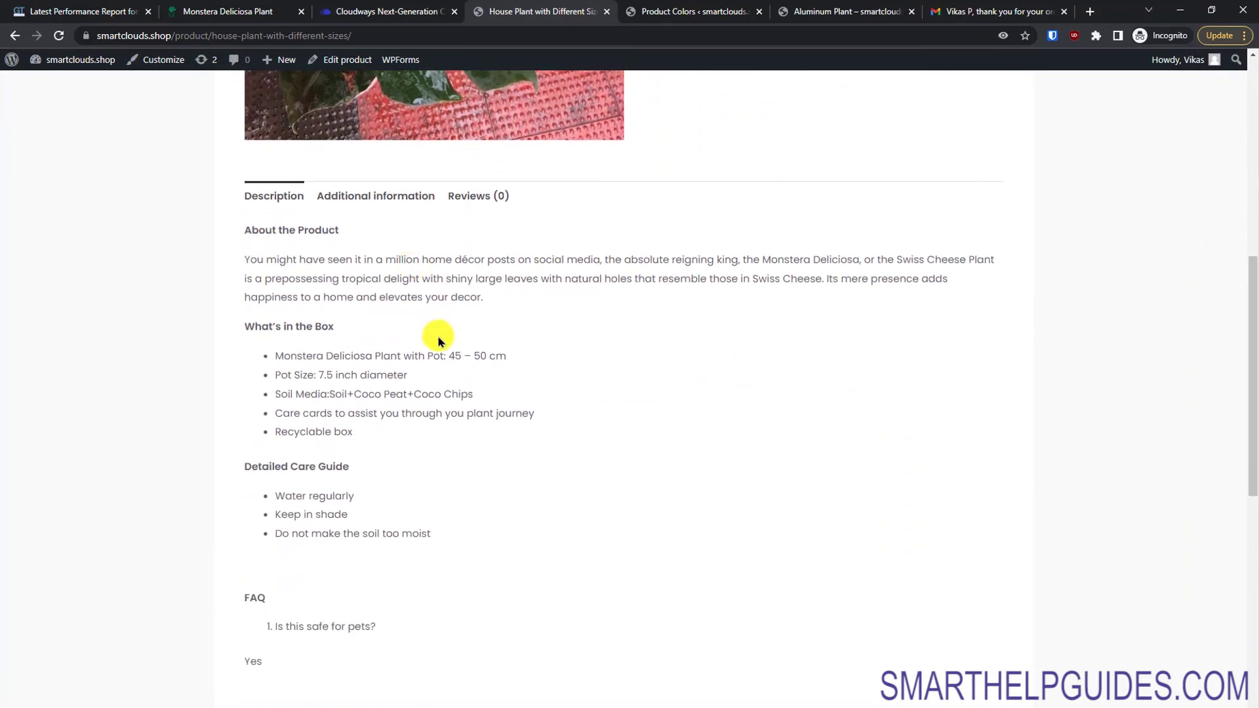
Step: Check the Additional information tab and related products, then return to the store's home page
{"action": "left_click", "coordinate": [390, 198]}
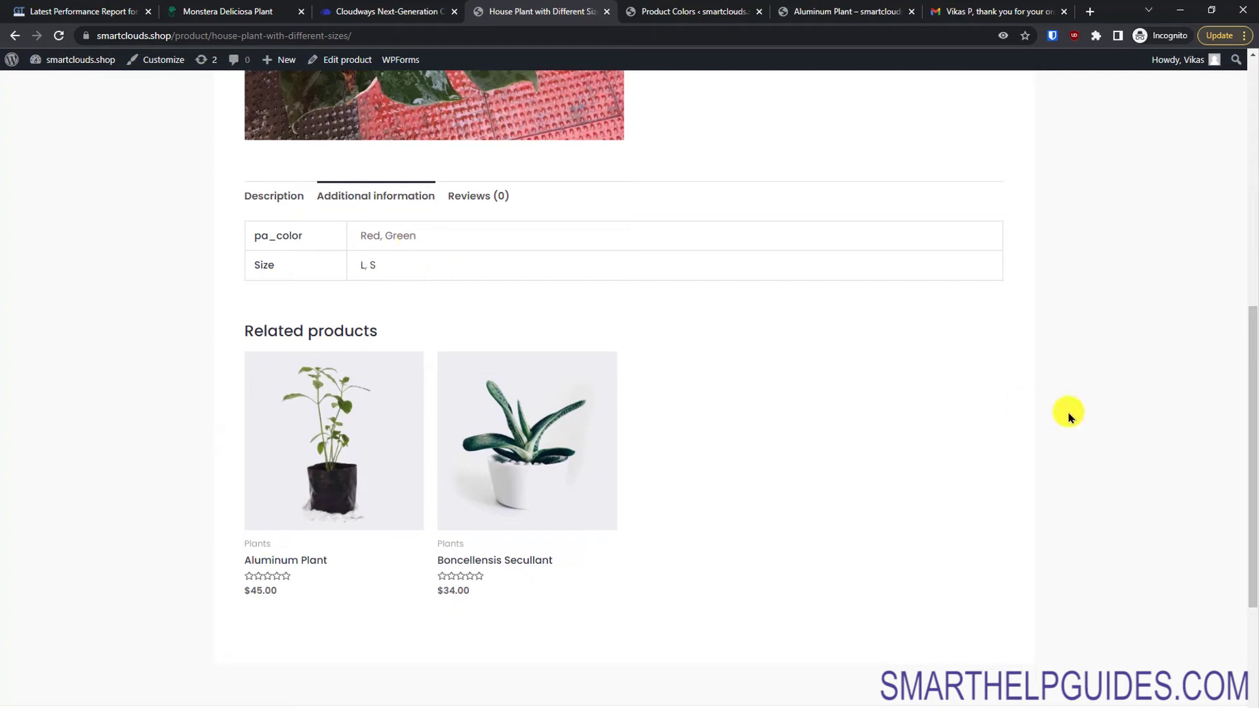
{"action": "scroll", "coordinate": [1251, 387], "scroll_direction": "down", "scroll_amount": 3}
{"action": "scroll", "coordinate": [1251, 367], "scroll_direction": "up", "scroll_amount": 3}
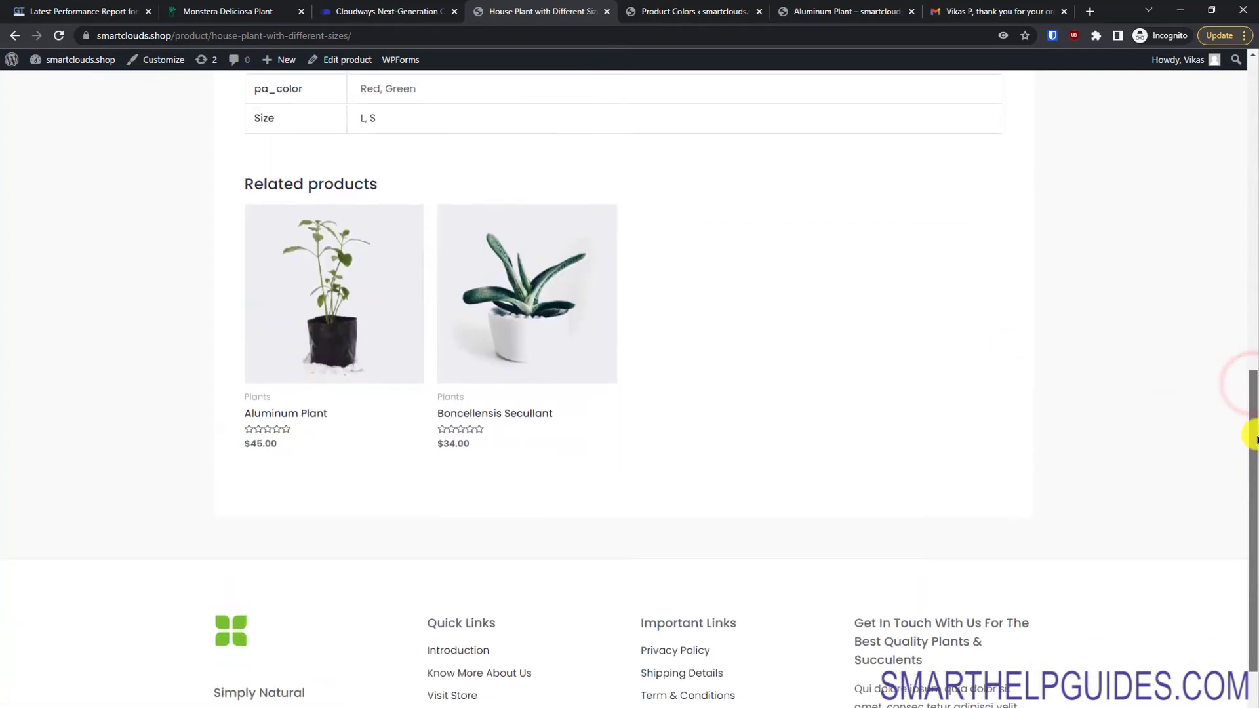
{"action": "scroll", "coordinate": [1245, 247], "scroll_direction": "up", "scroll_amount": 9}
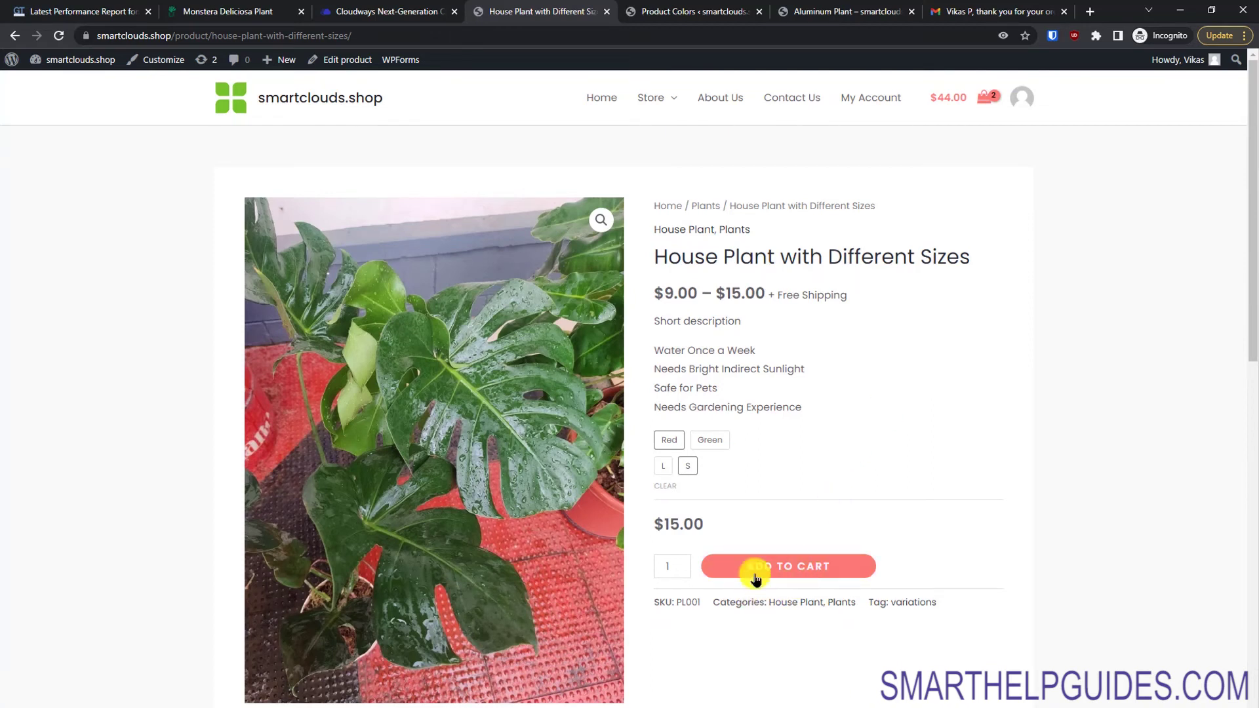
{"action": "left_click", "coordinate": [653, 602]}
{"action": "left_click", "coordinate": [710, 629]}
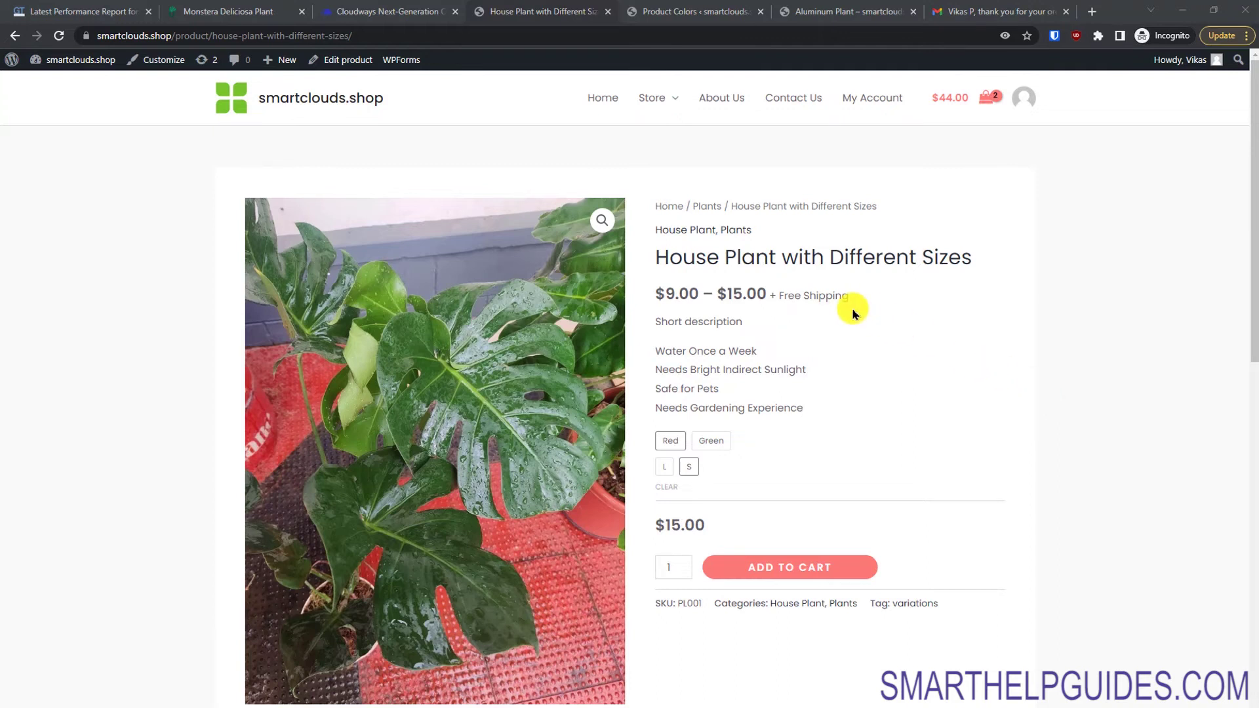
{"action": "left_click", "coordinate": [357, 109]}
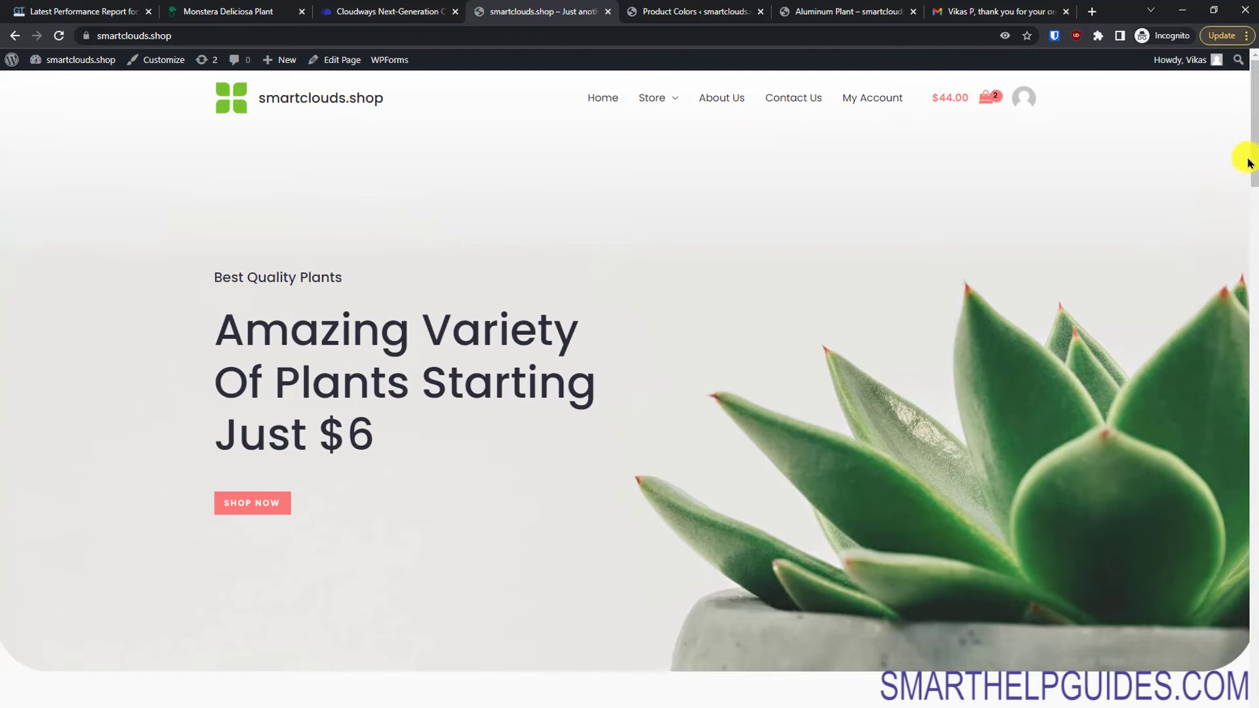
Step: Open the Dashboard link from the admin bar in a new browser tab and switch to it
{"action": "left_click_drag", "start_coordinate": [1252, 176], "coordinate": [1246, 408]}
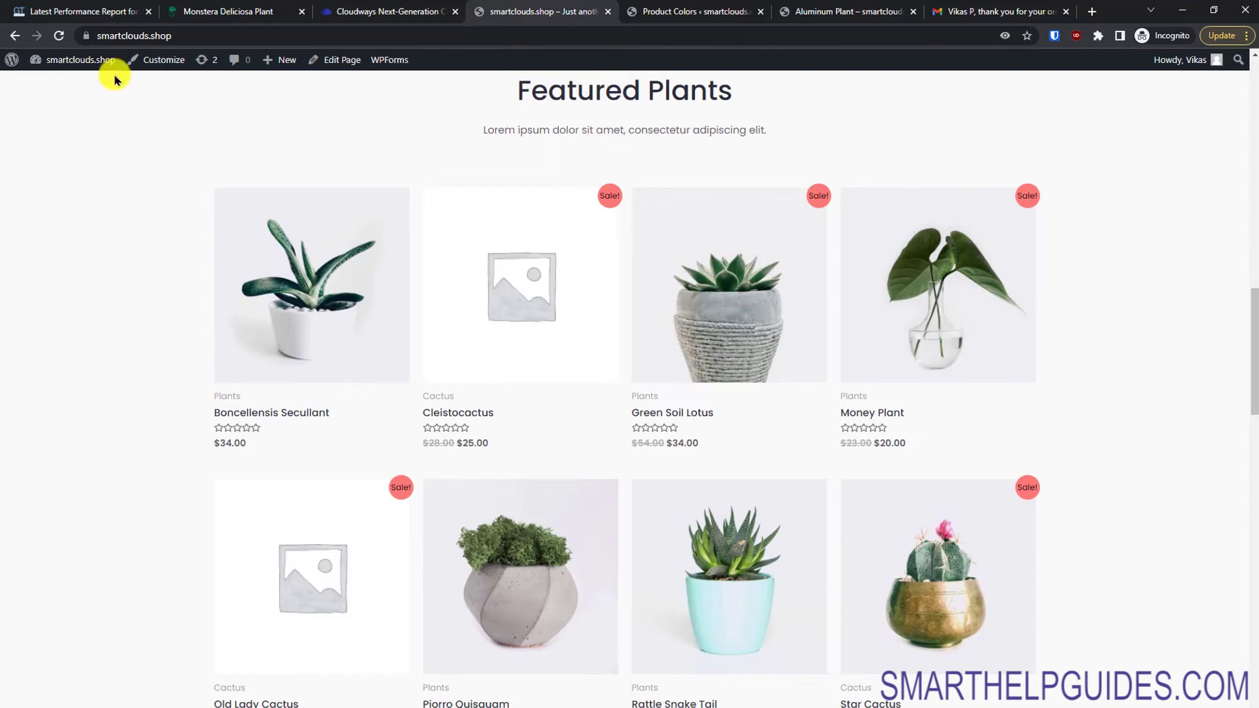
{"action": "mouse_move", "coordinate": [67, 66]}
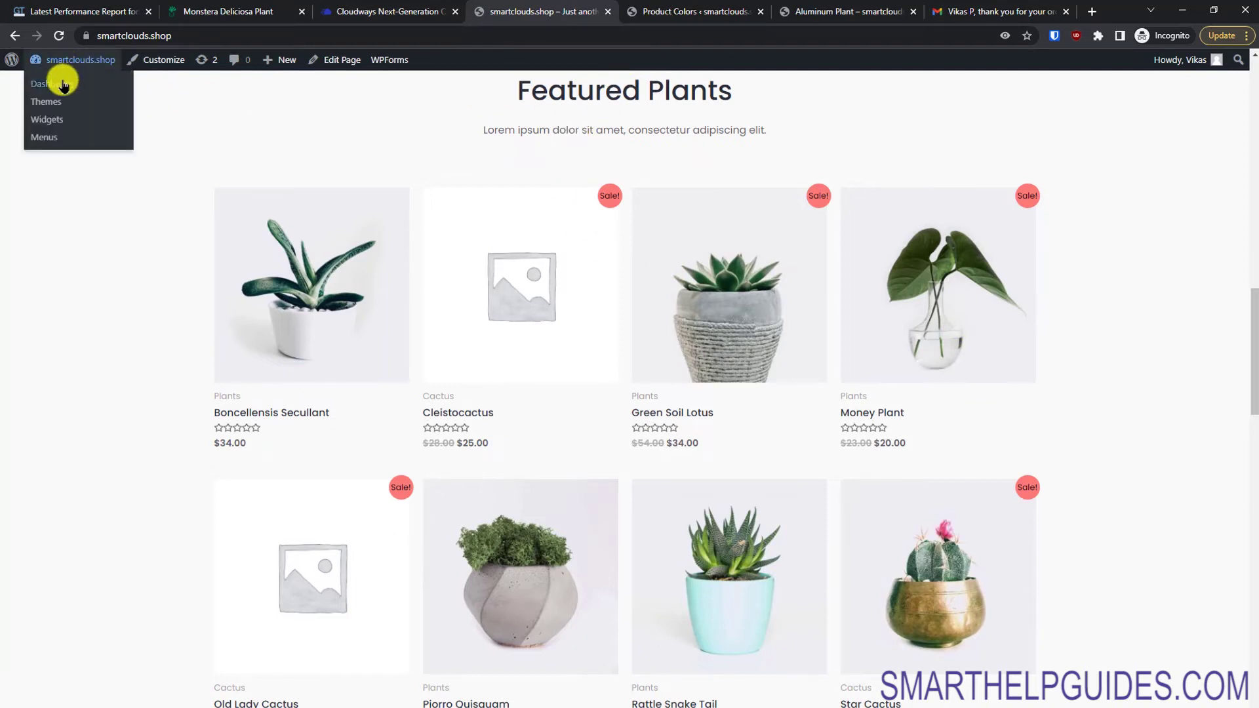
{"action": "right_click", "coordinate": [64, 85]}
{"action": "left_click", "coordinate": [79, 90]}
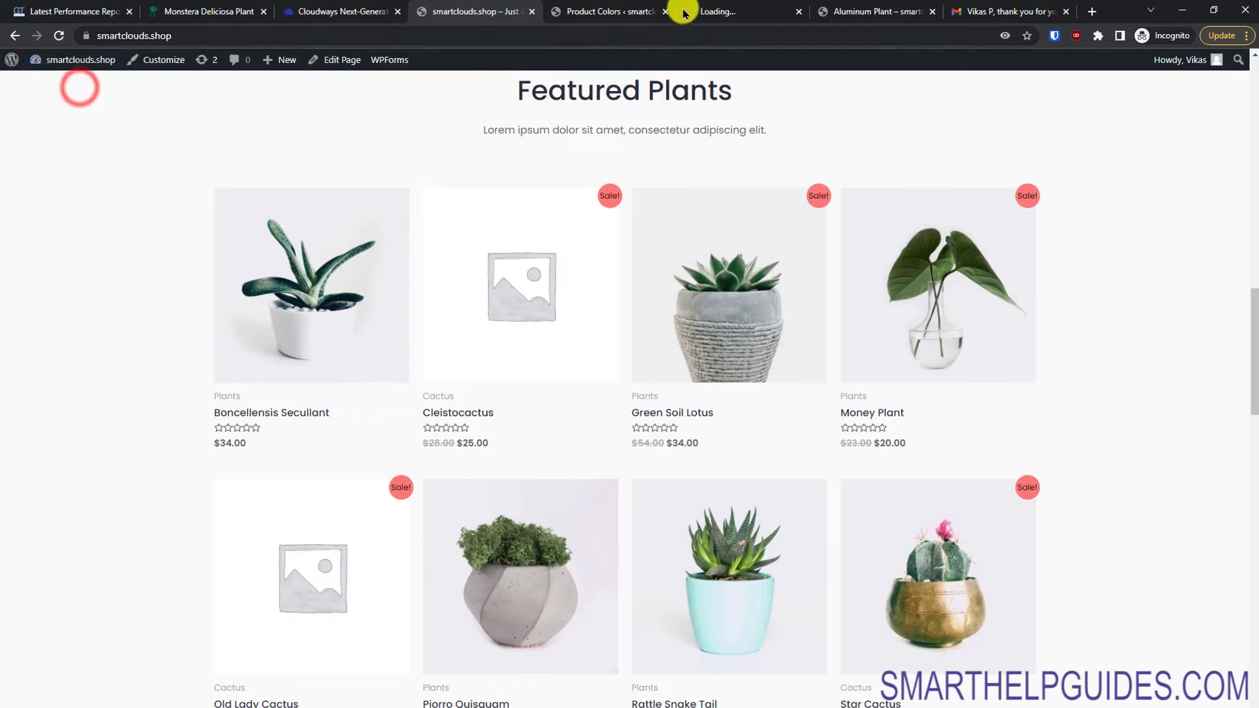
{"action": "left_click", "coordinate": [695, 10]}
Step: Select every product in the list except House Plant and House Plant with Different Sizes
{"action": "left_click_drag", "start_coordinate": [688, 9], "coordinate": [577, 11]}
{"action": "mouse_move", "coordinate": [62, 295]}
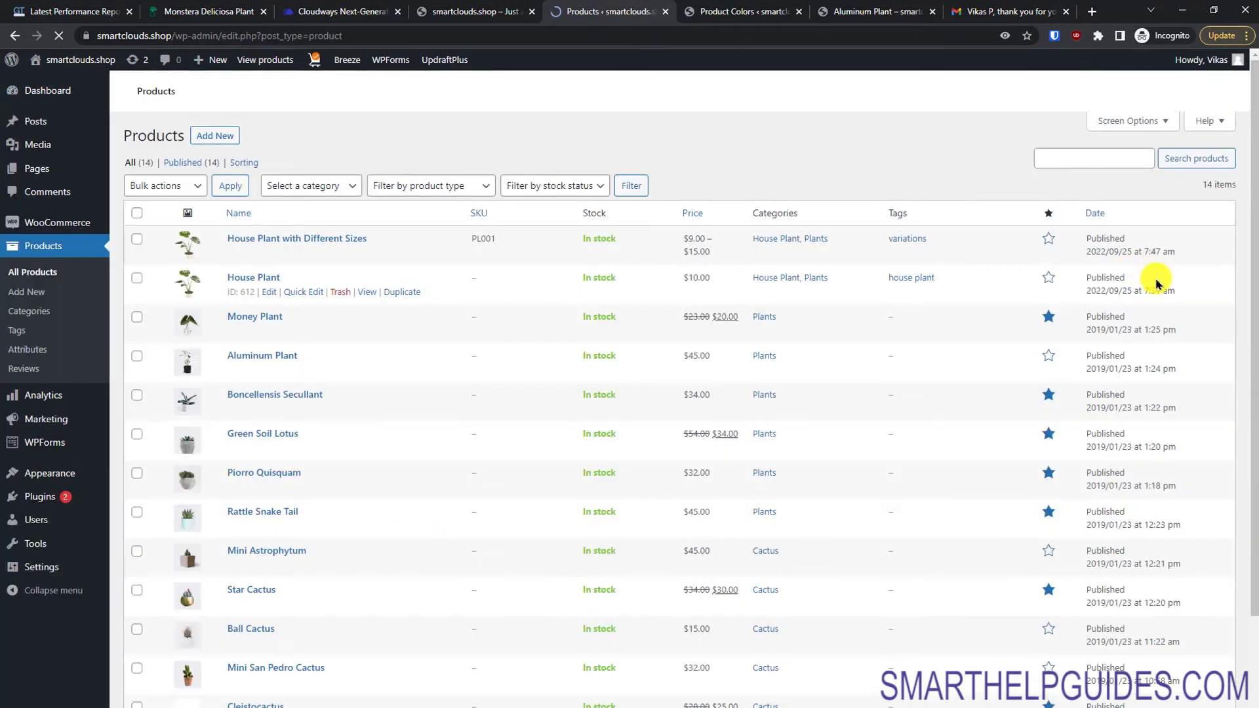
{"action": "left_click_drag", "start_coordinate": [1252, 257], "coordinate": [1252, 398]}
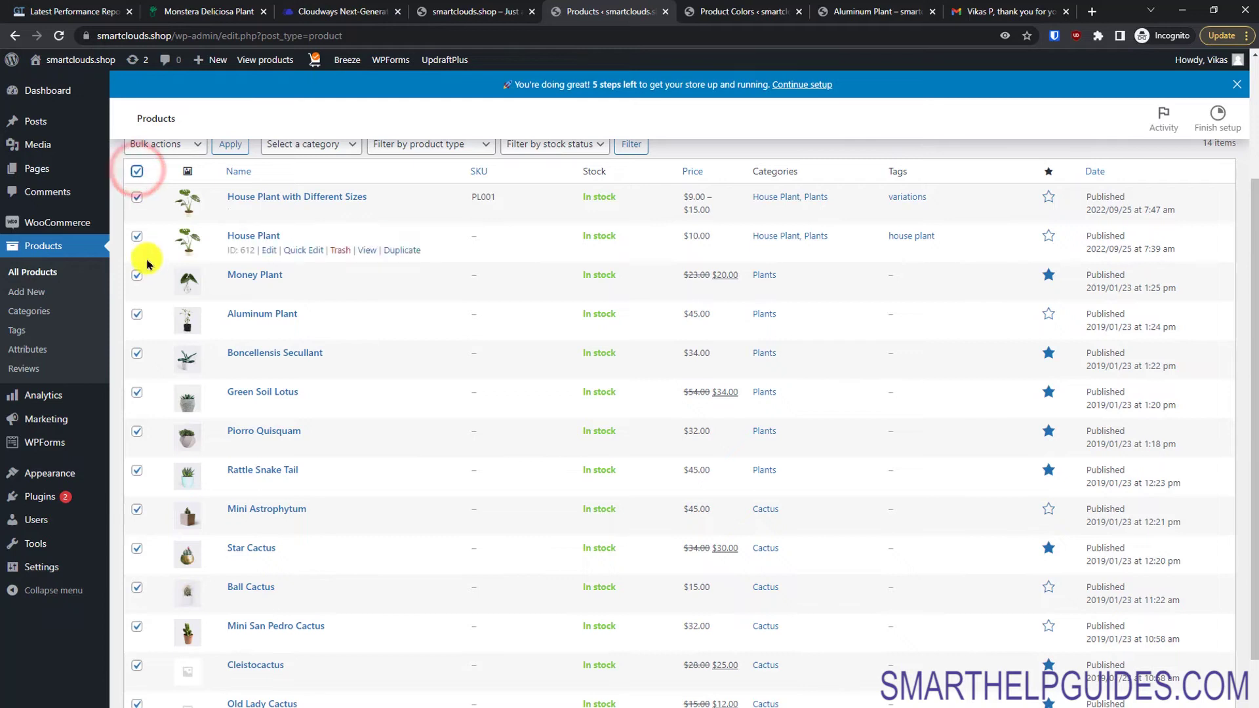
{"action": "left_click", "coordinate": [137, 197]}
{"action": "left_click", "coordinate": [136, 237]}
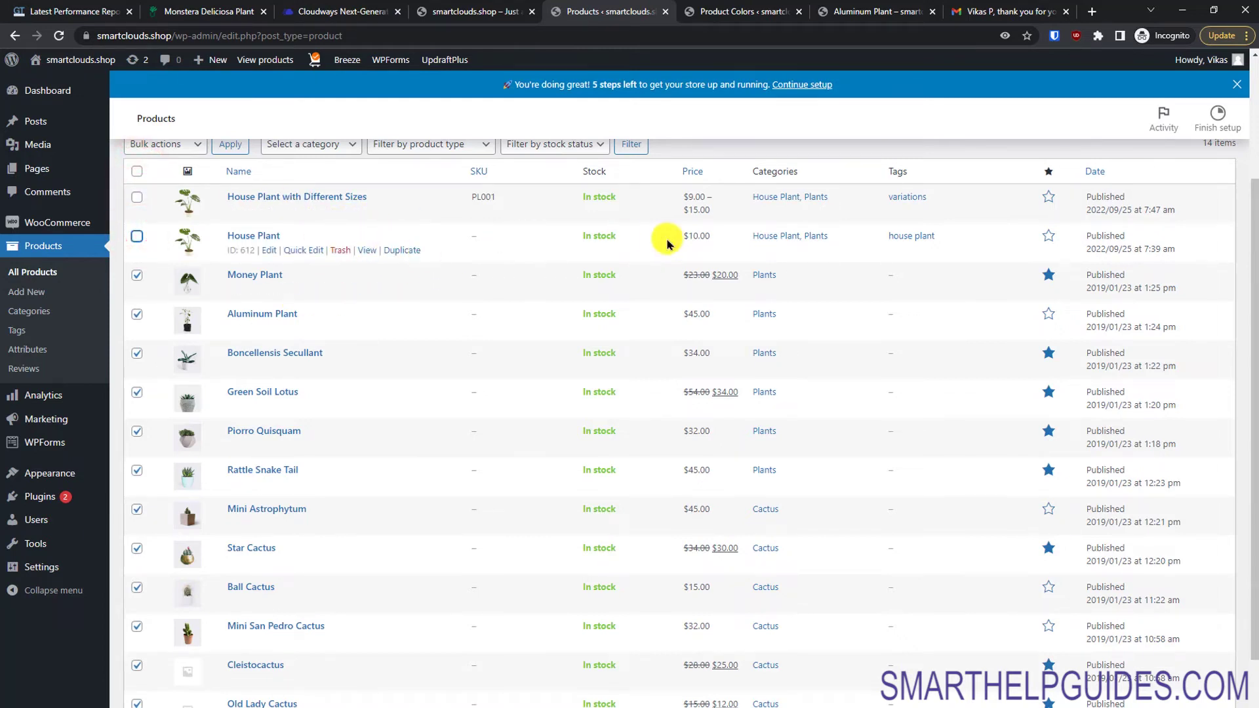
{"action": "left_click_drag", "start_coordinate": [1254, 317], "coordinate": [1255, 229]}
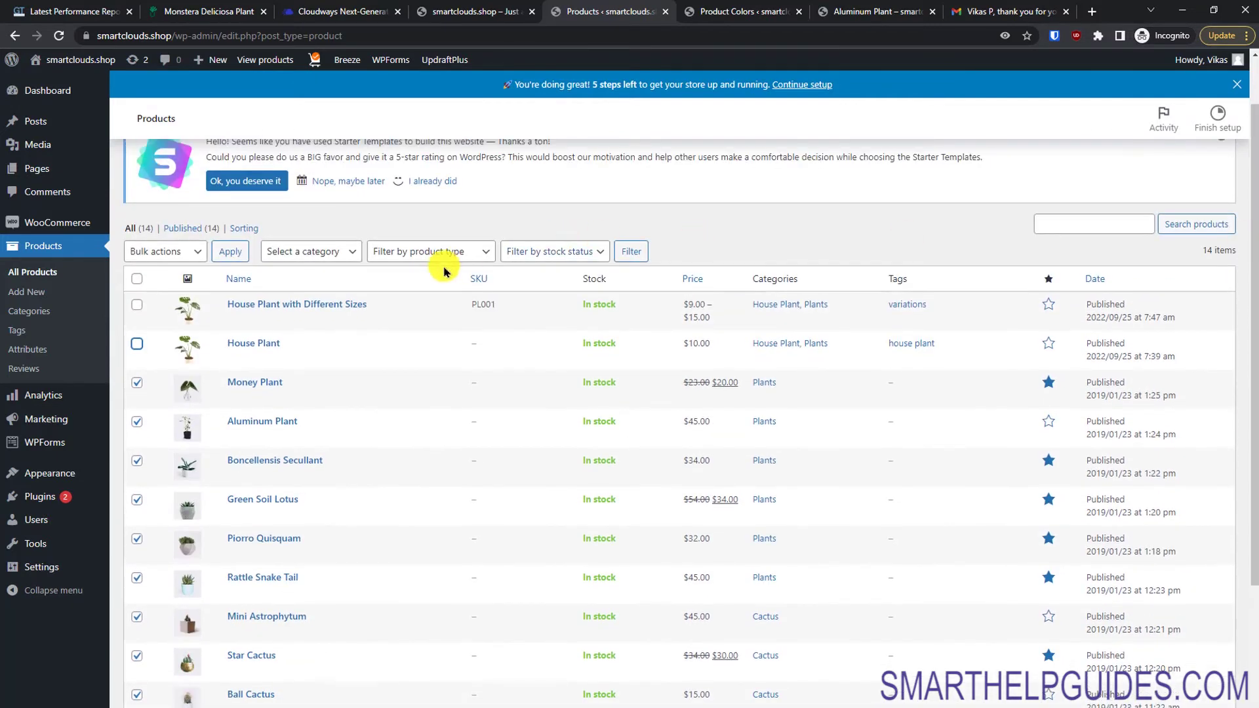
Step: Bulk-move the twelve selected products to Trash and reload the storefront
{"action": "left_click", "coordinate": [182, 249]}
{"action": "left_click", "coordinate": [169, 291]}
{"action": "left_click", "coordinate": [236, 252]}
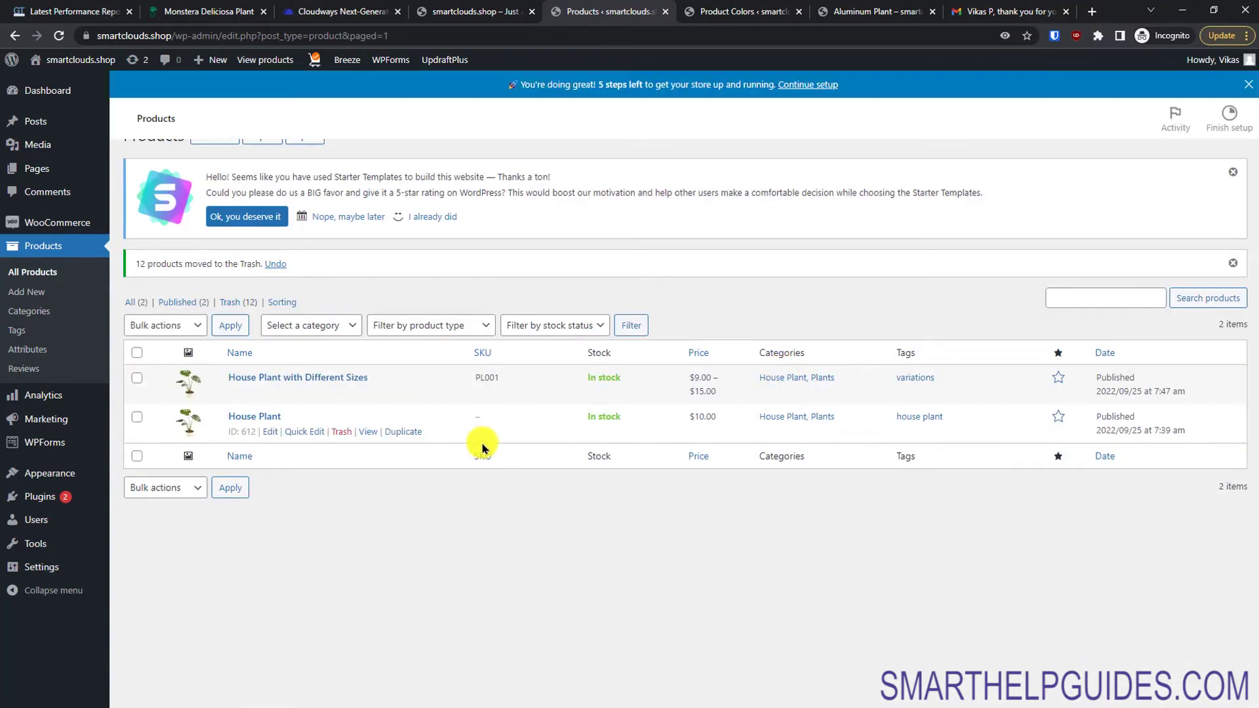
{"action": "scroll", "coordinate": [481, 448], "scroll_direction": "up", "scroll_amount": 1}
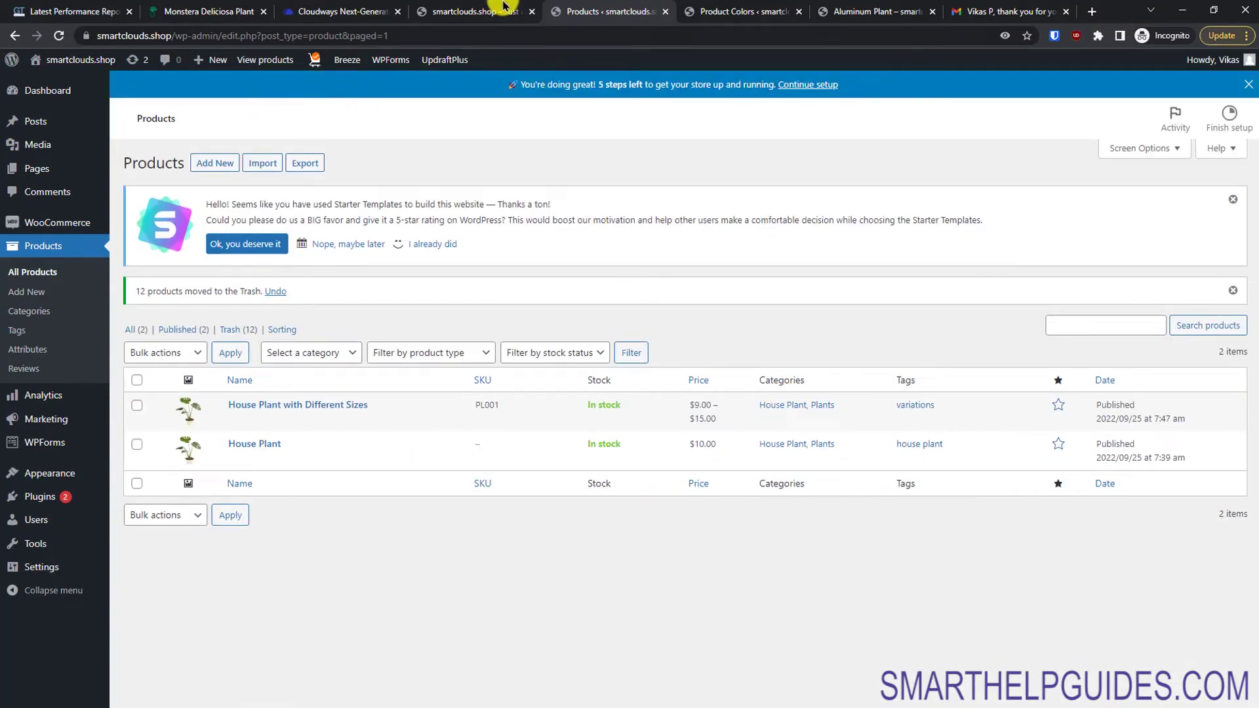
{"action": "left_click", "coordinate": [497, 11]}
{"action": "left_click", "coordinate": [58, 35]}
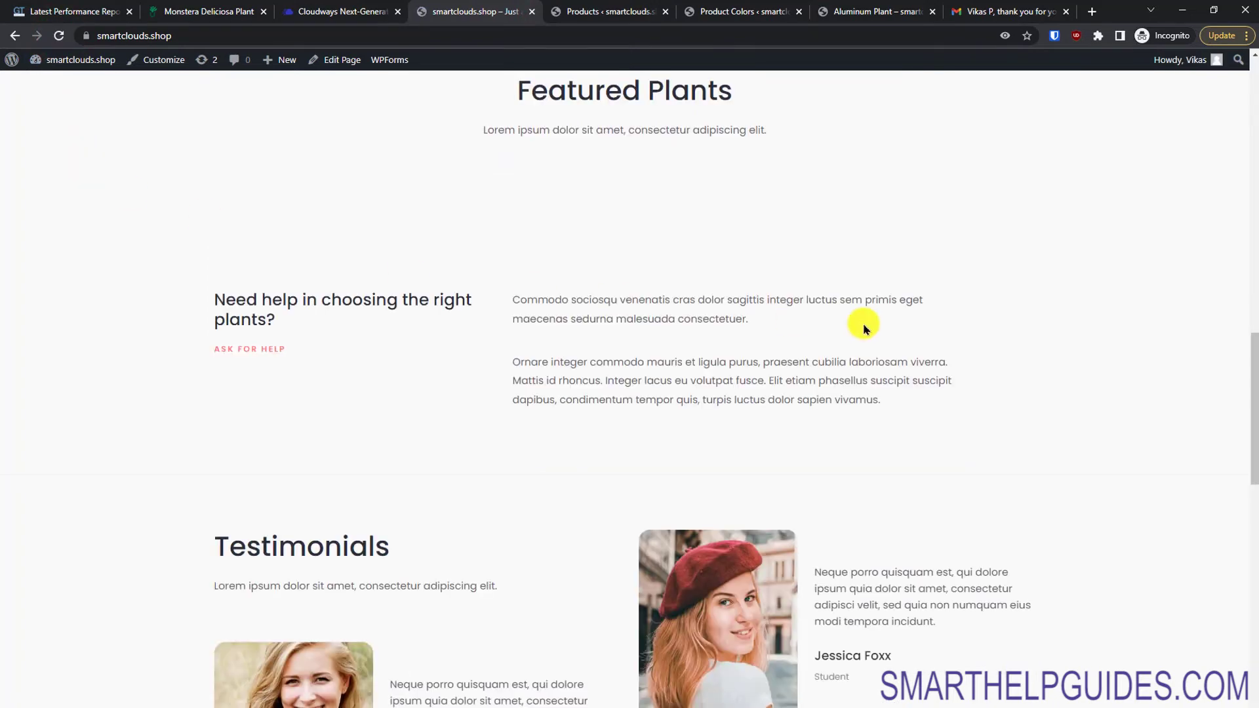
Step: Feature House Plant with Different Sizes and reload the storefront to check it
{"action": "left_click_drag", "start_coordinate": [1254, 409], "coordinate": [1245, 258]}
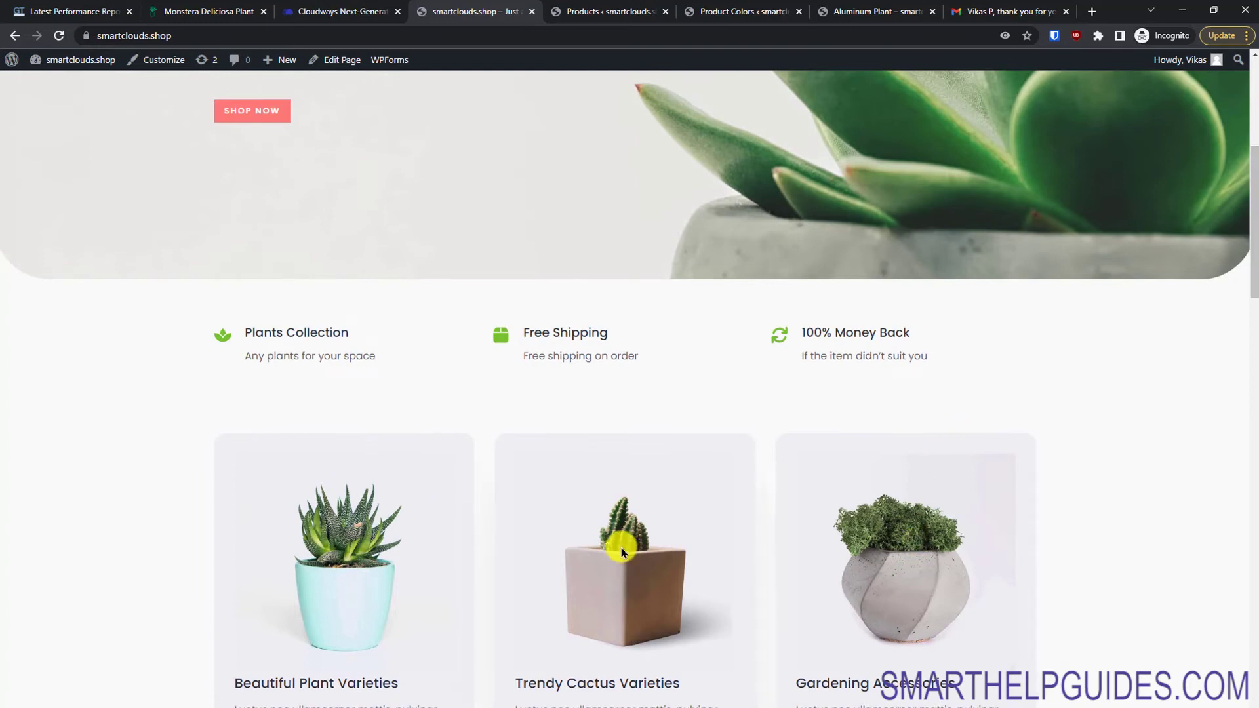
{"action": "left_click_drag", "start_coordinate": [1254, 266], "coordinate": [1254, 200]}
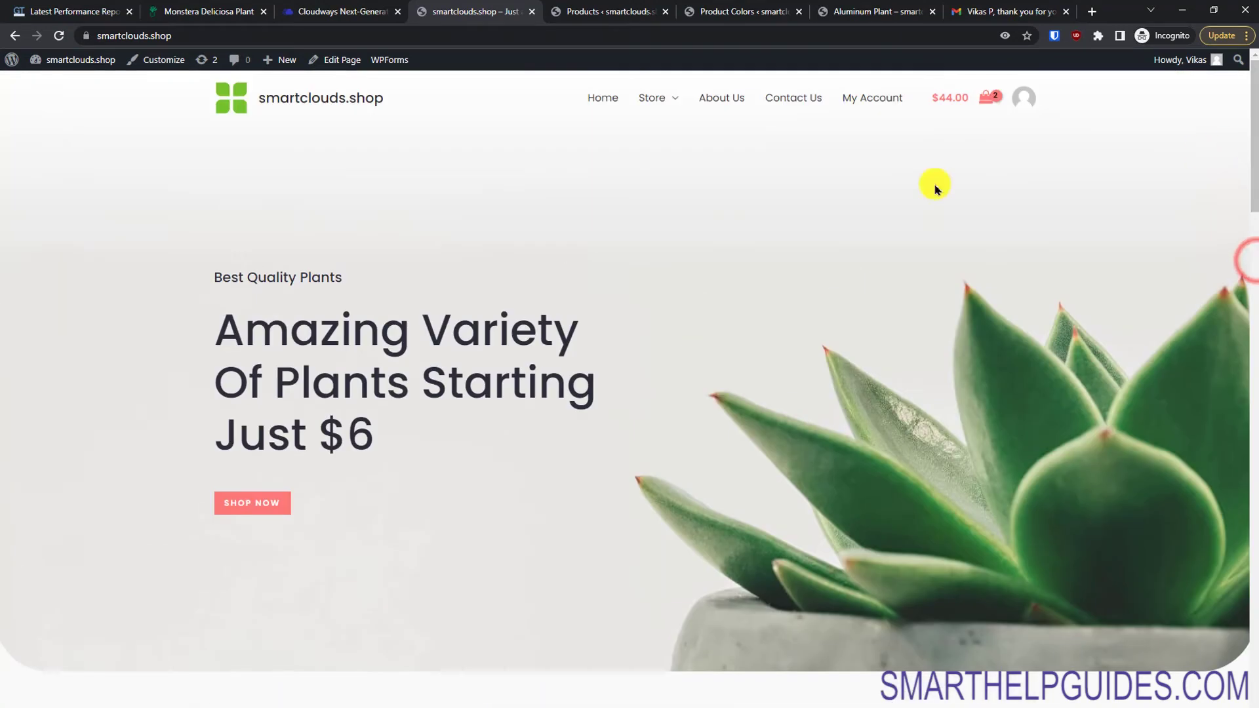
{"action": "left_click_drag", "start_coordinate": [1252, 150], "coordinate": [1216, 402]}
{"action": "left_click", "coordinate": [616, 13]}
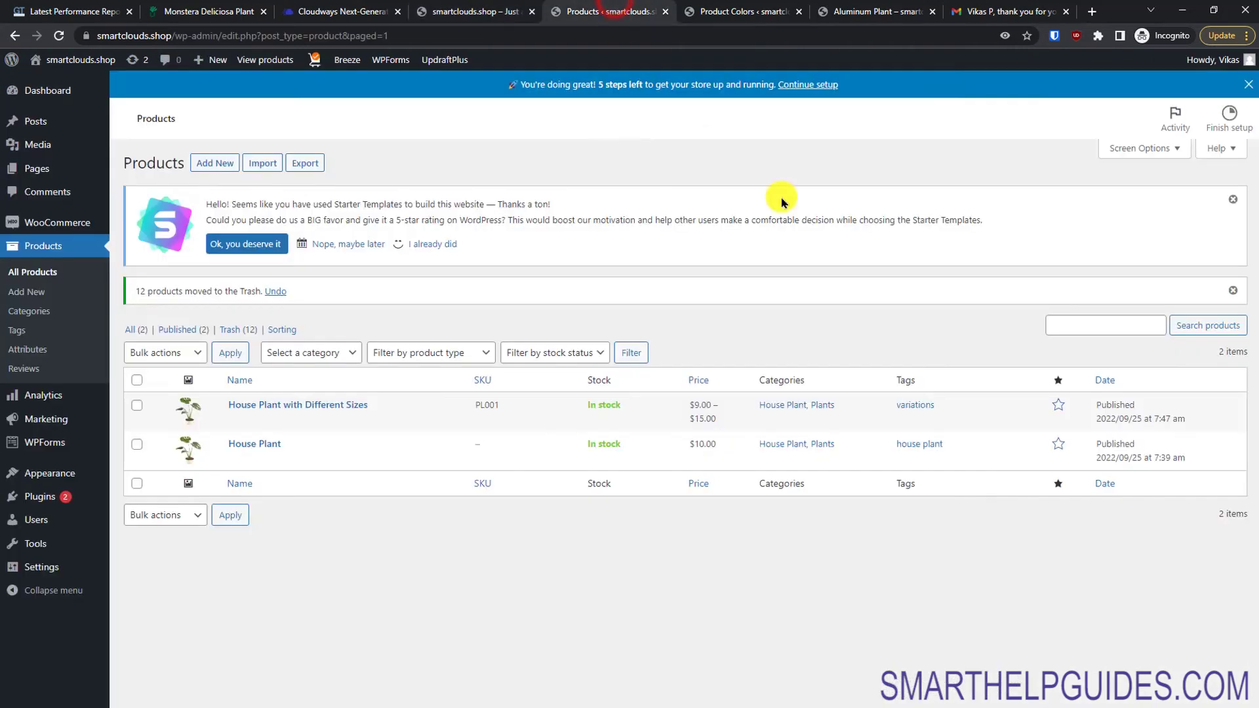
{"action": "left_click", "coordinate": [1058, 407]}
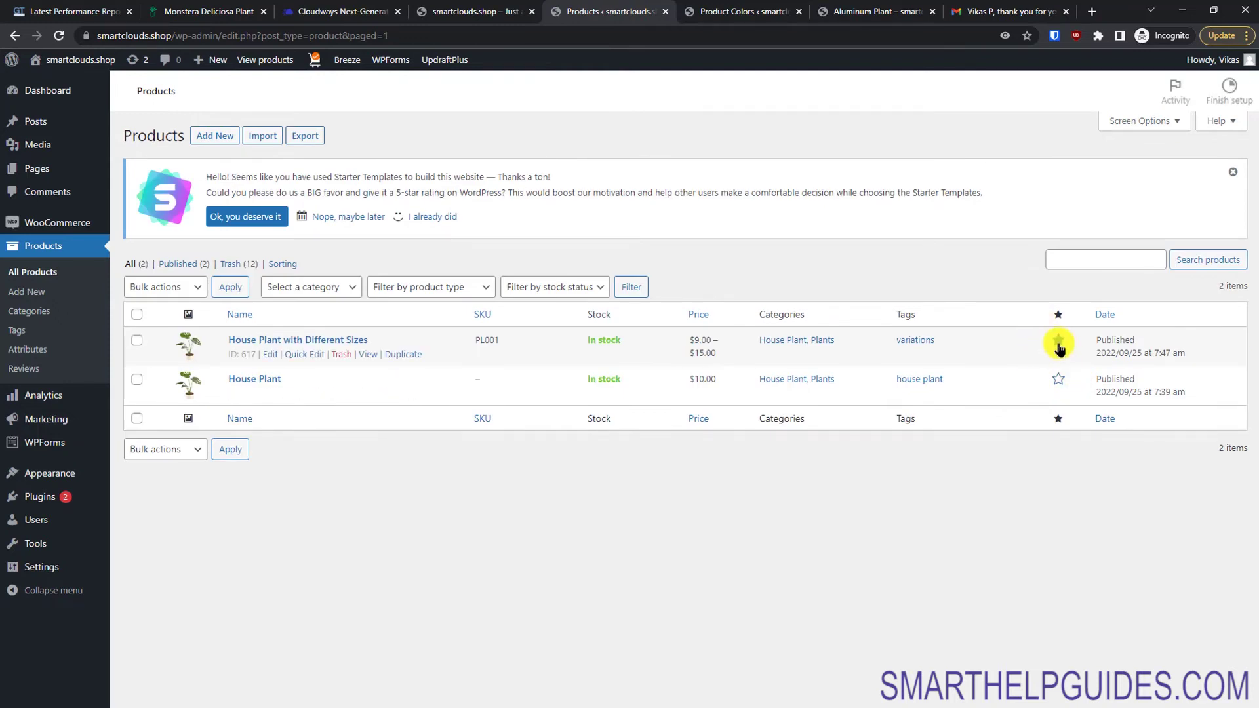
{"action": "left_click", "coordinate": [496, 9]}
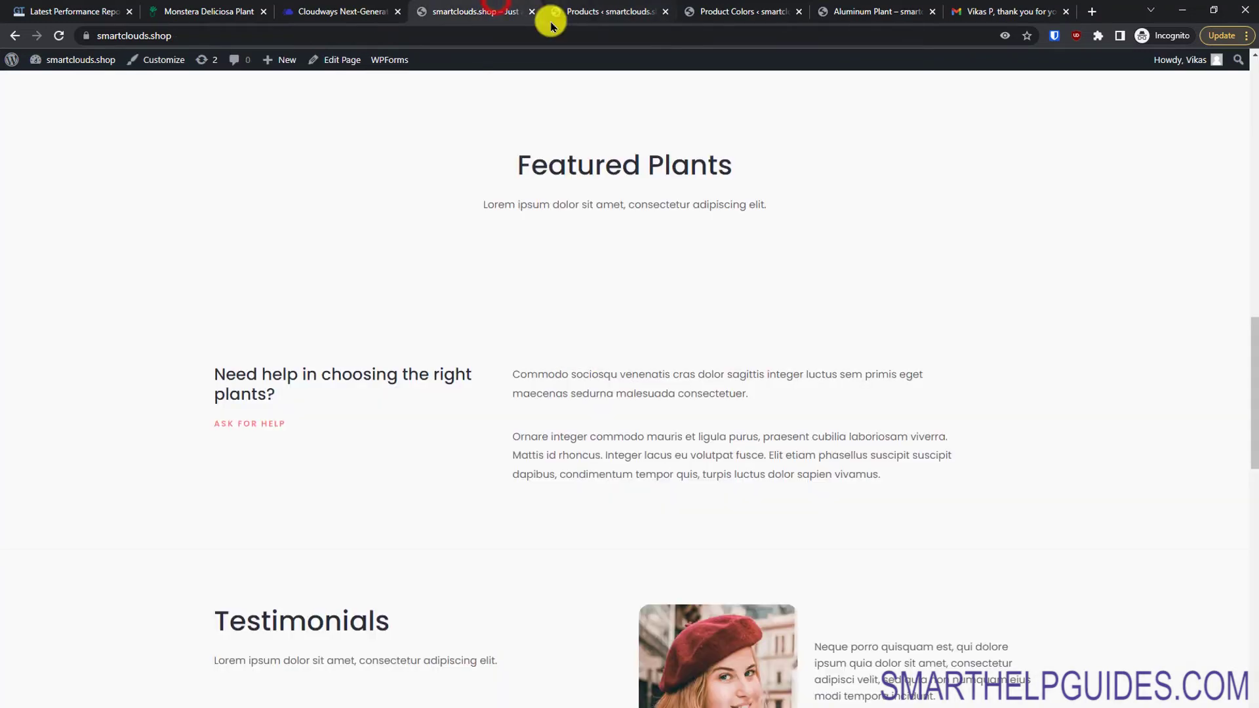
{"action": "left_click", "coordinate": [63, 36]}
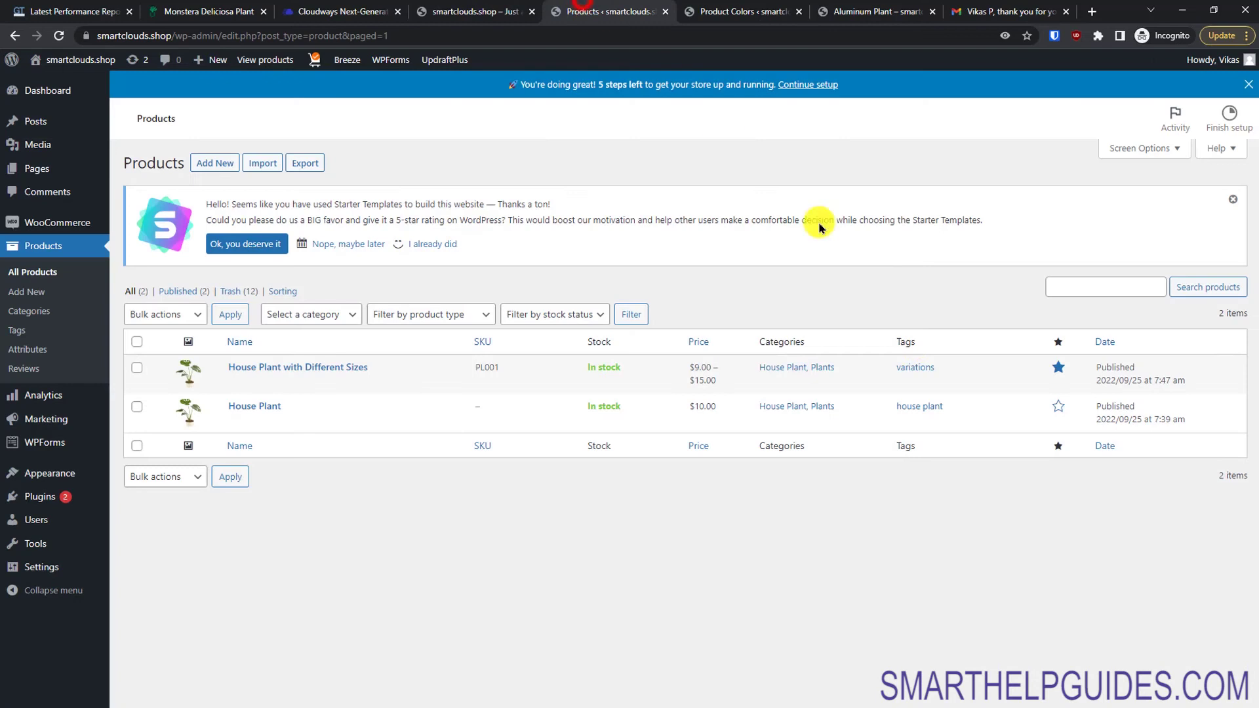
Step: Feature House Plant too and check the storefront's Featured Plants section
{"action": "left_click", "coordinate": [580, 12]}
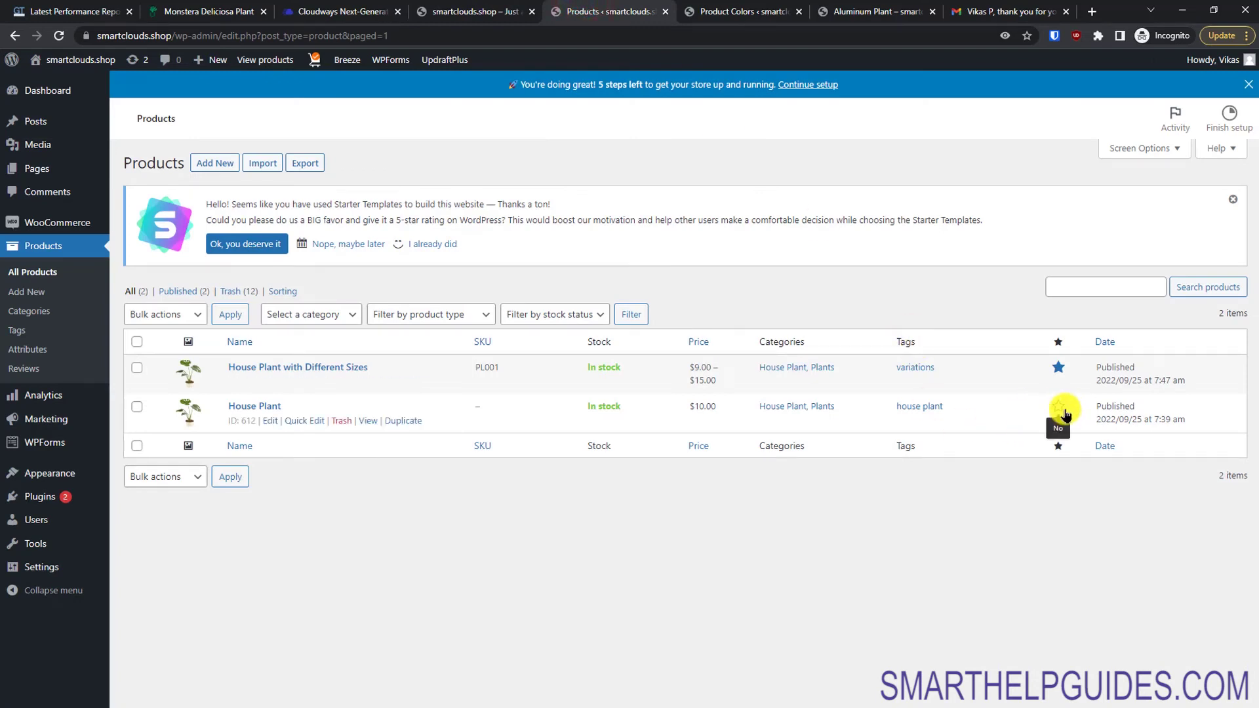
{"action": "left_click", "coordinate": [1062, 410]}
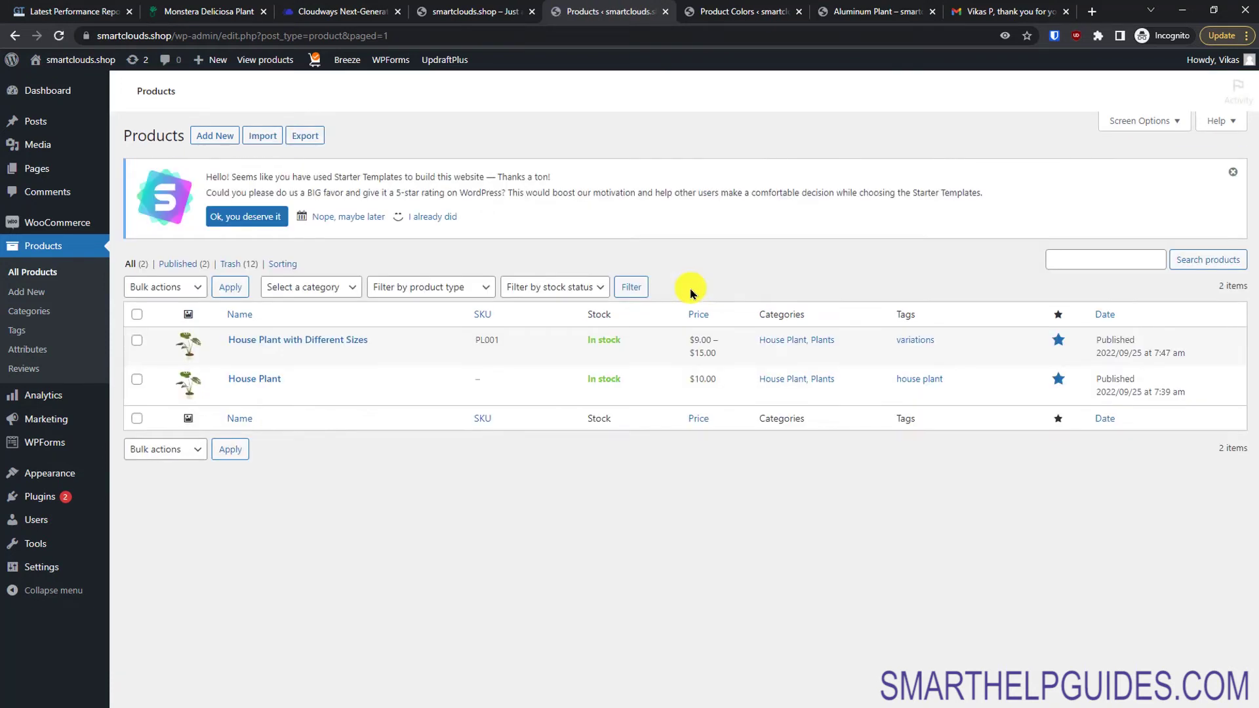
{"action": "left_click", "coordinate": [502, 13]}
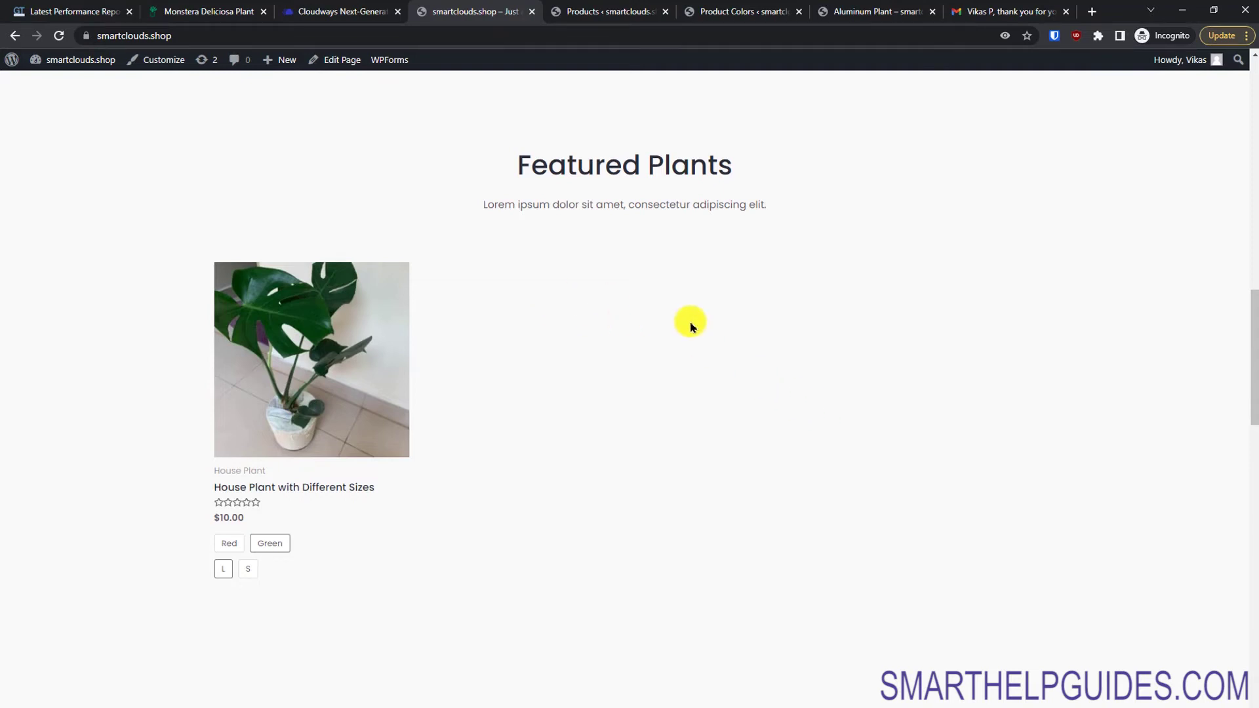
{"action": "left_click", "coordinate": [598, 11]}
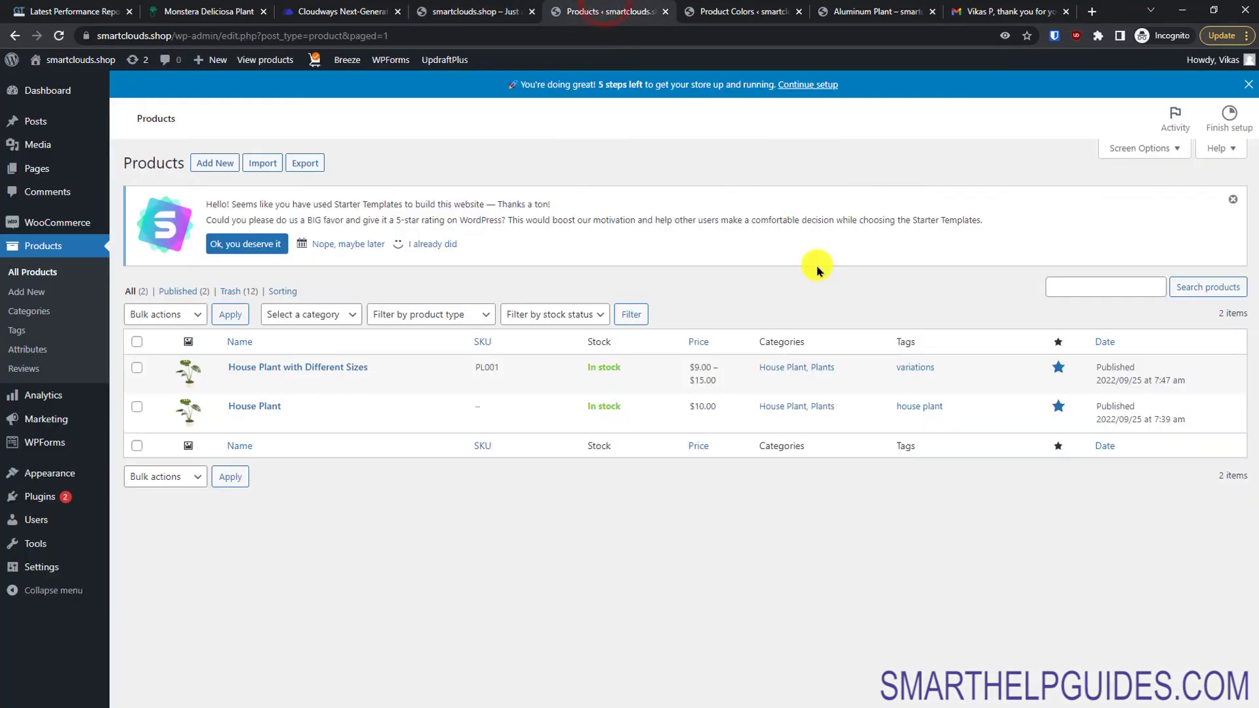
{"action": "left_click", "coordinate": [466, 6]}
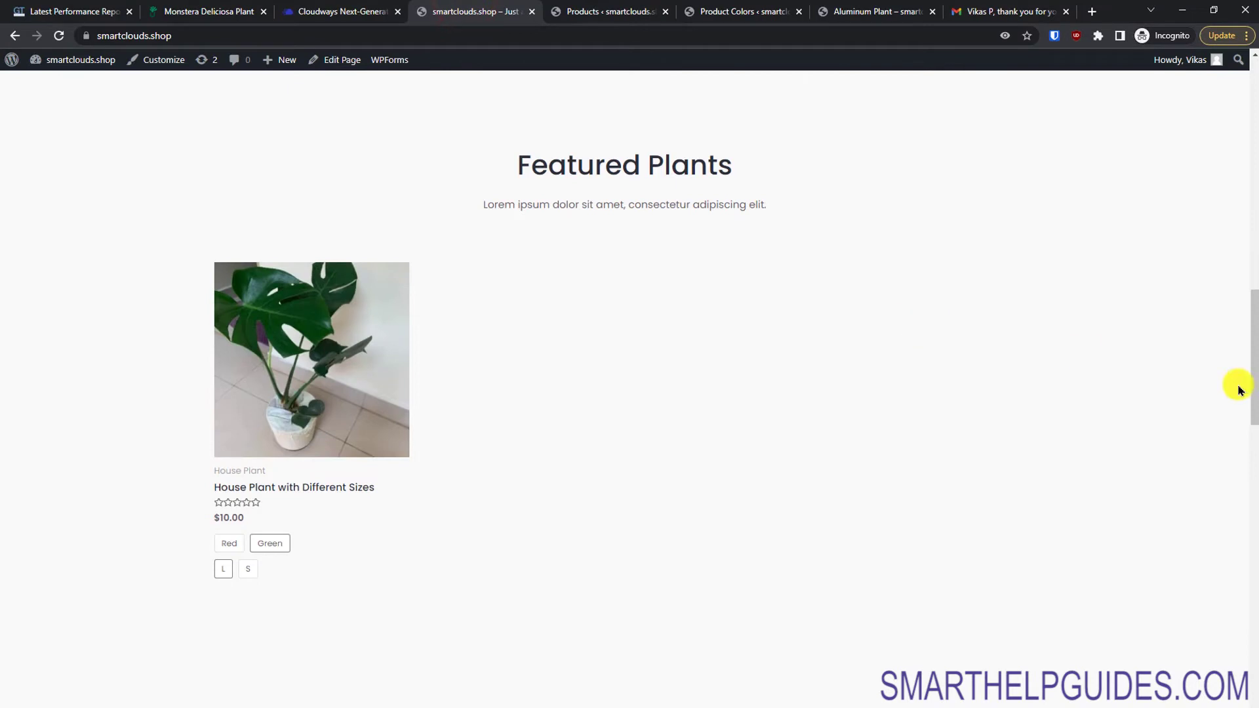
{"action": "left_click_drag", "start_coordinate": [1253, 385], "coordinate": [1235, 132]}
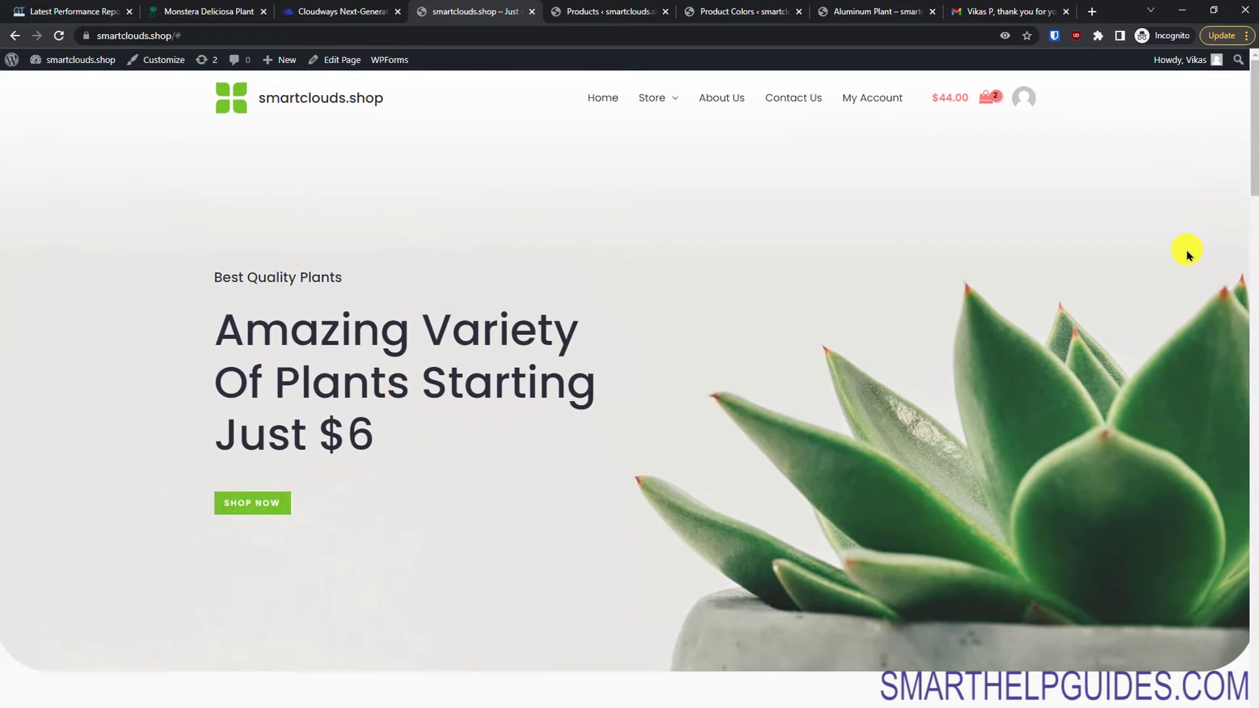
Step: Test the SEE COLLECTION and Term & Conditions links, then open the Home page in the block editor
{"action": "mouse_move", "coordinate": [662, 94]}
{"action": "left_click_drag", "start_coordinate": [1255, 173], "coordinate": [1252, 291]}
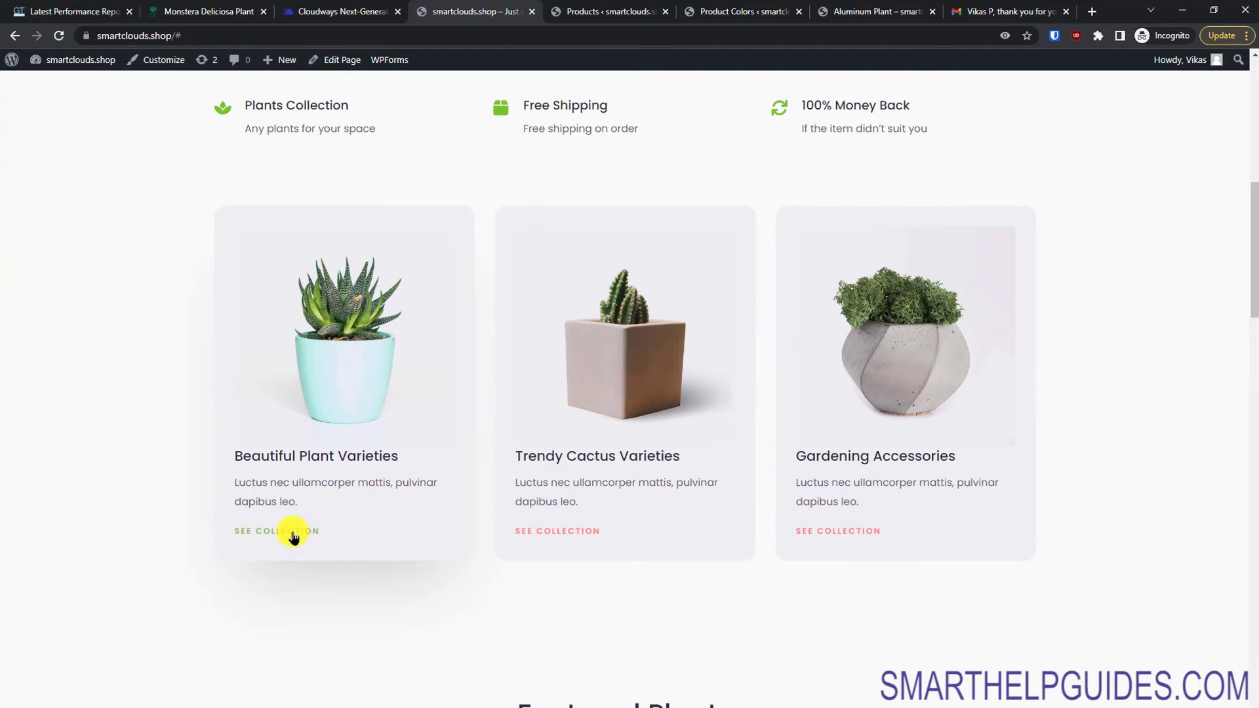
{"action": "left_click", "coordinate": [293, 532]}
{"action": "left_click_drag", "start_coordinate": [1254, 181], "coordinate": [1255, 581]}
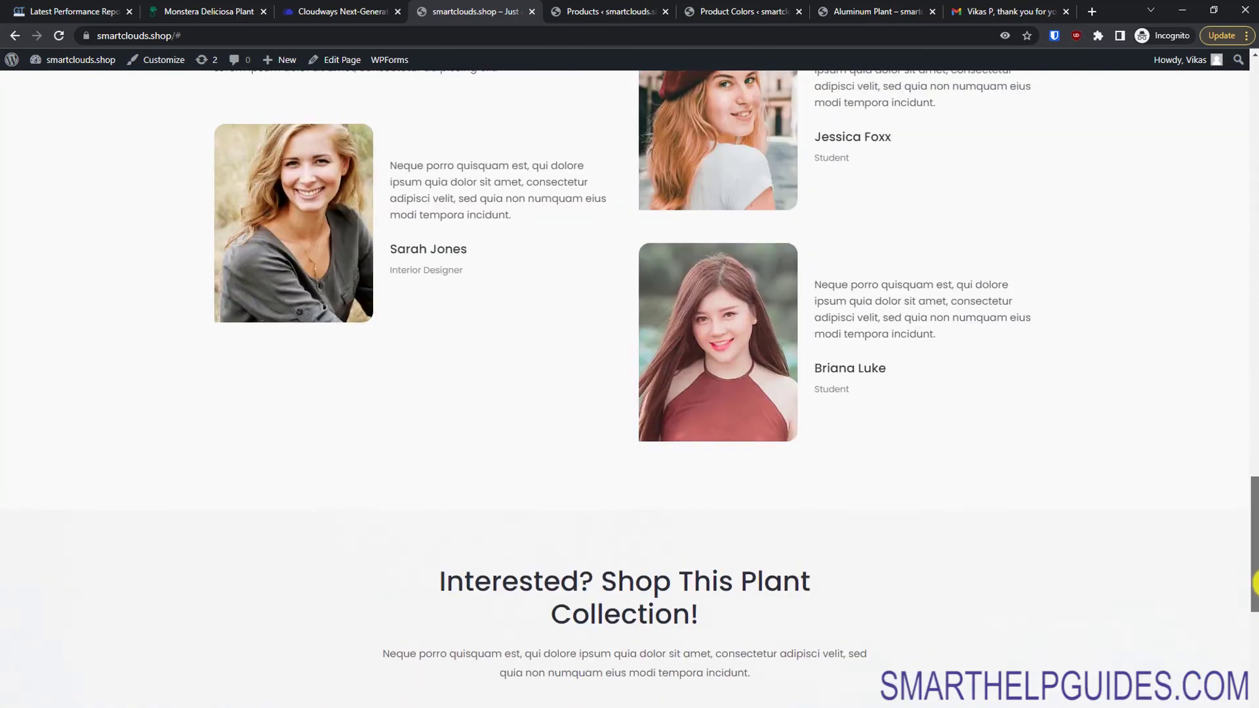
{"action": "scroll", "coordinate": [699, 372], "scroll_direction": "up", "scroll_amount": 2}
{"action": "scroll", "coordinate": [1253, 493], "scroll_direction": "down", "scroll_amount": 9}
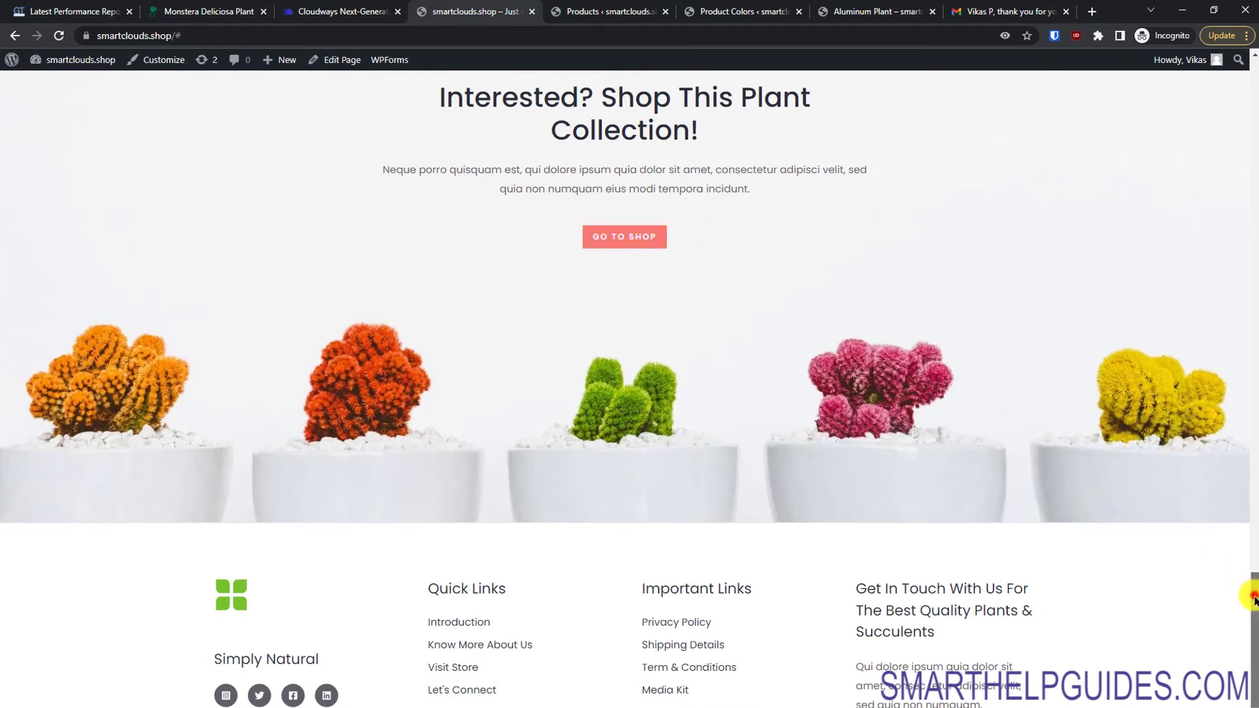
{"action": "scroll", "coordinate": [1241, 582], "scroll_direction": "down", "scroll_amount": 2}
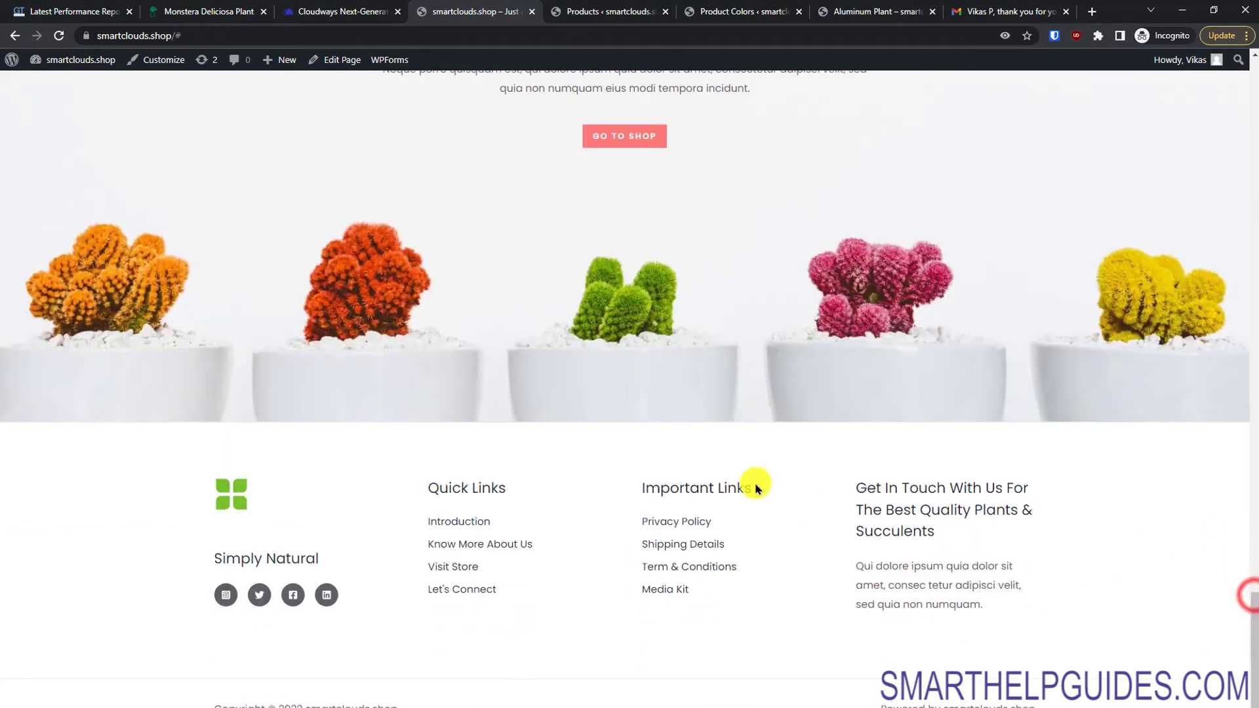
{"action": "left_click", "coordinate": [688, 575]}
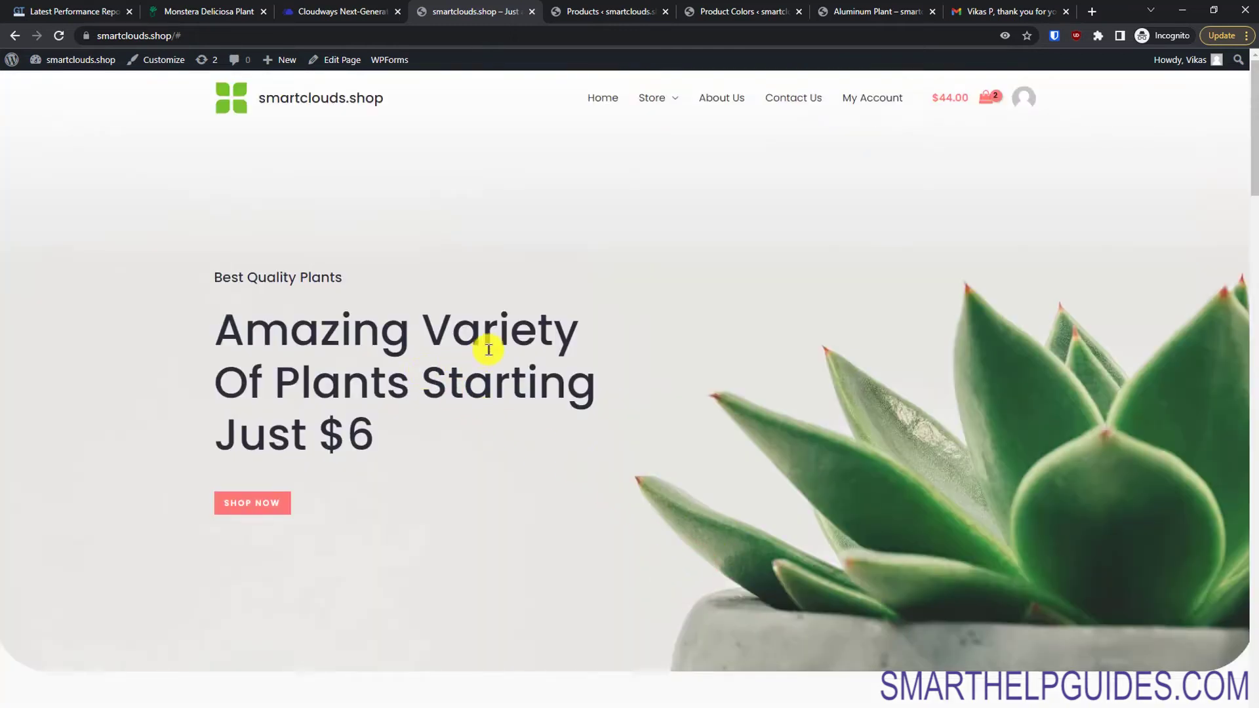
{"action": "left_click", "coordinate": [321, 64]}
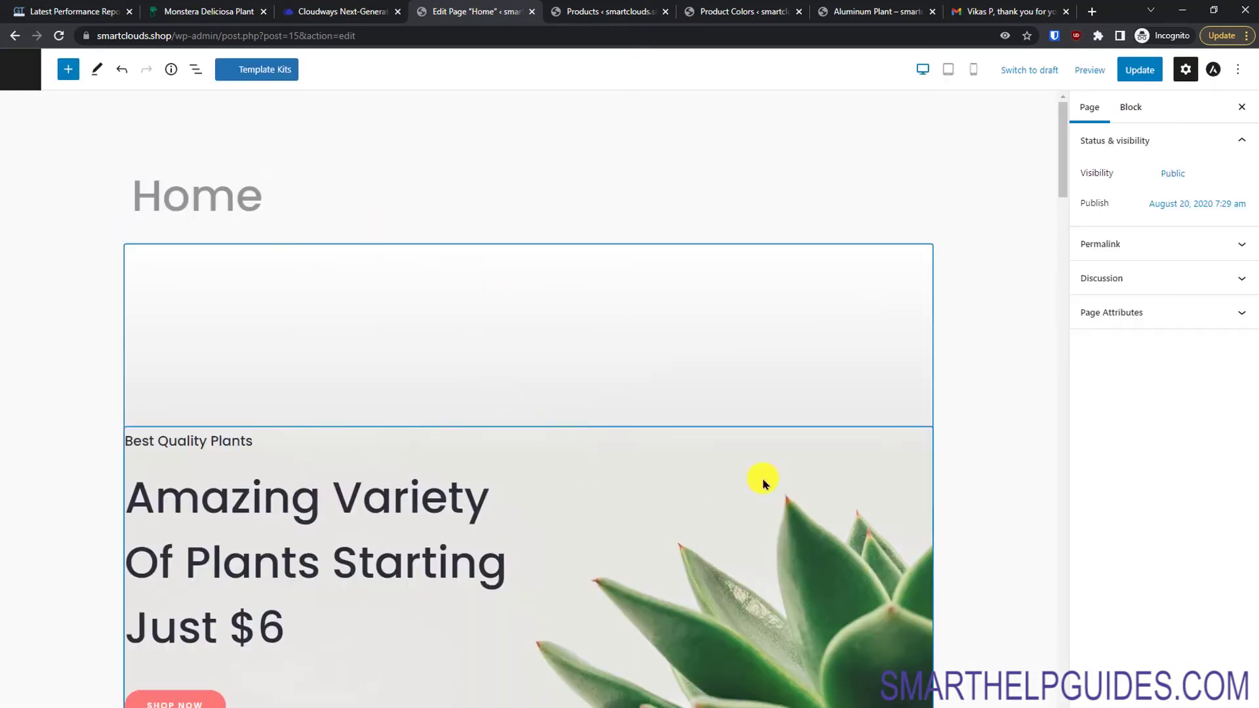
Step: Set the hero container's background image to bg4-free-img.jpg from the Media Library
{"action": "left_click_drag", "start_coordinate": [1056, 183], "coordinate": [1062, 226]}
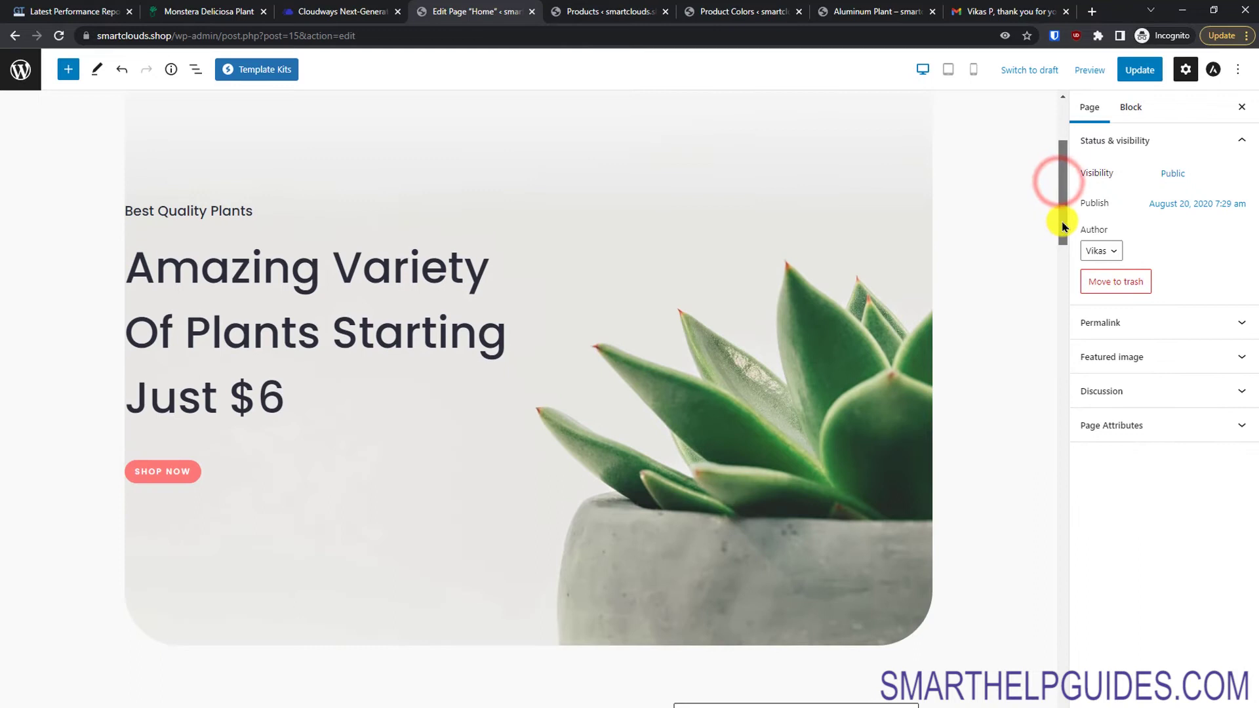
{"action": "left_click", "coordinate": [588, 140]}
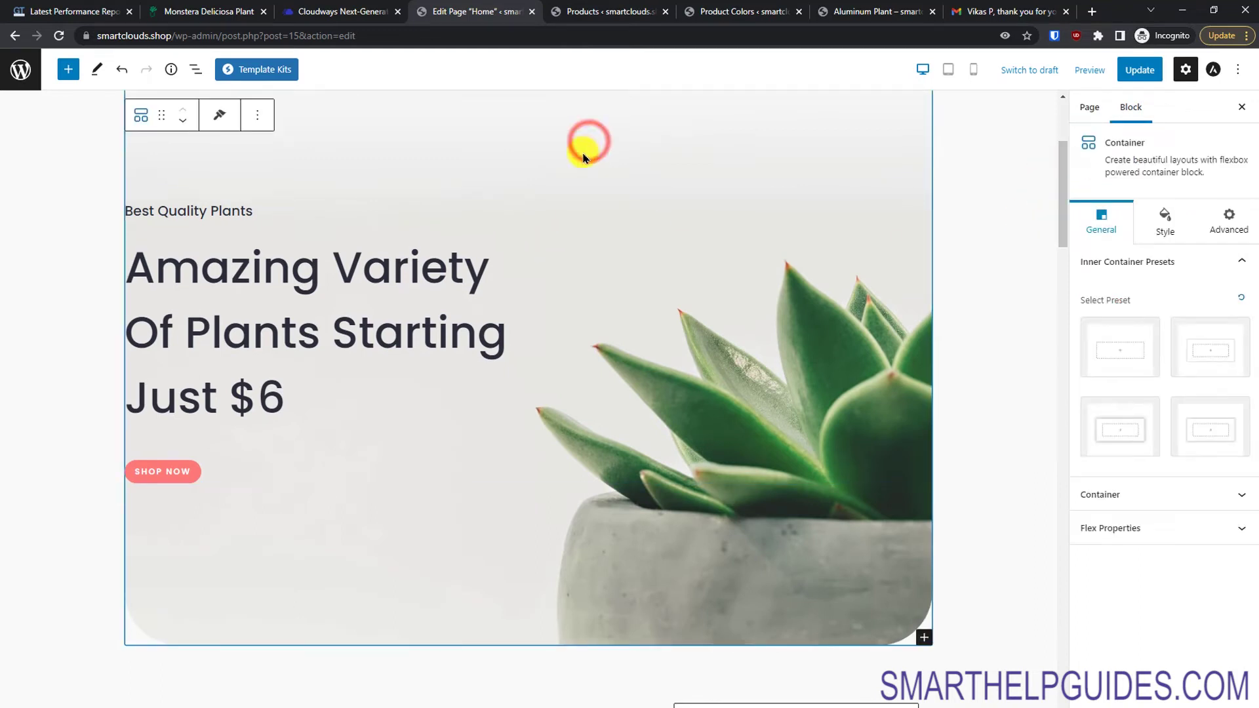
{"action": "scroll", "coordinate": [692, 252], "scroll_direction": "up", "scroll_amount": 1}
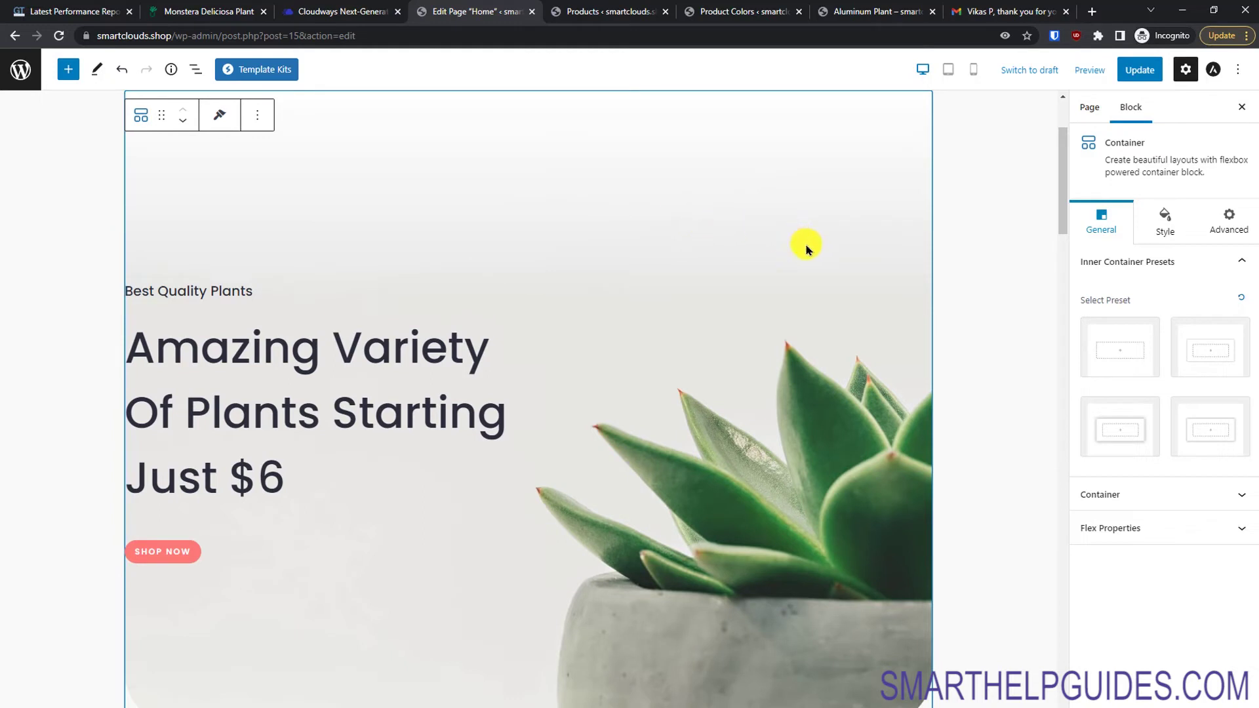
{"action": "left_click", "coordinate": [1161, 220]}
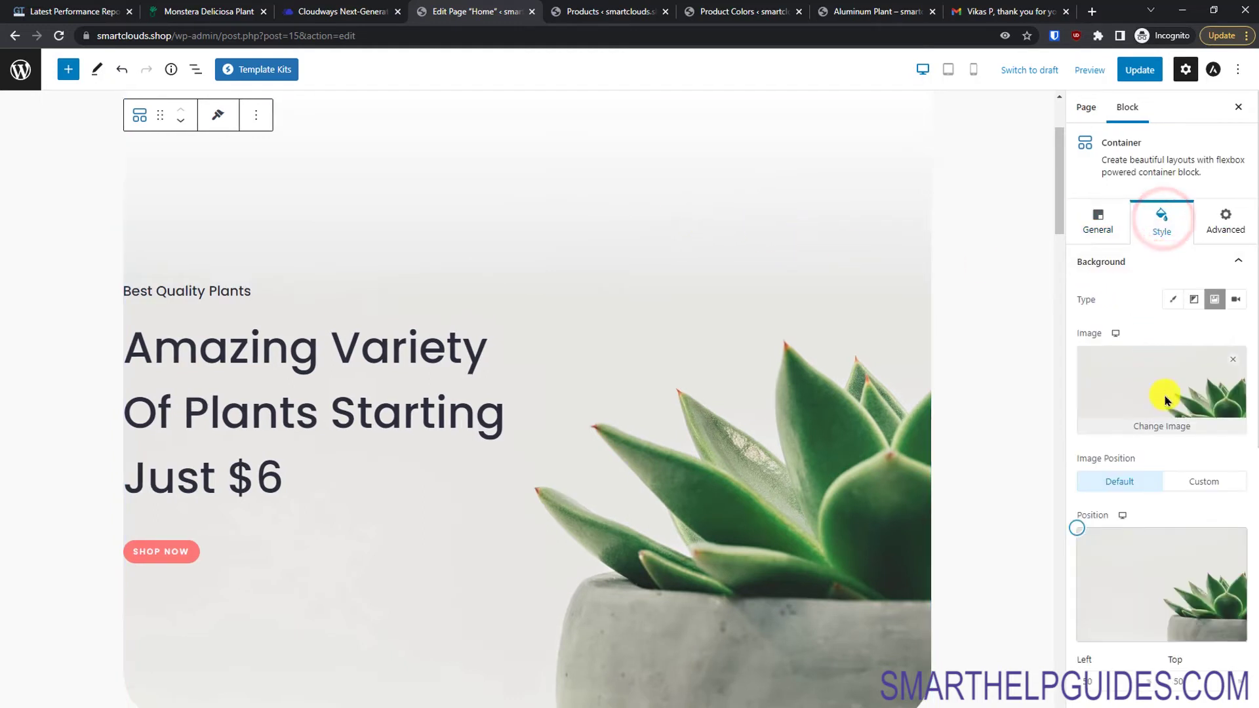
{"action": "left_click", "coordinate": [1173, 429]}
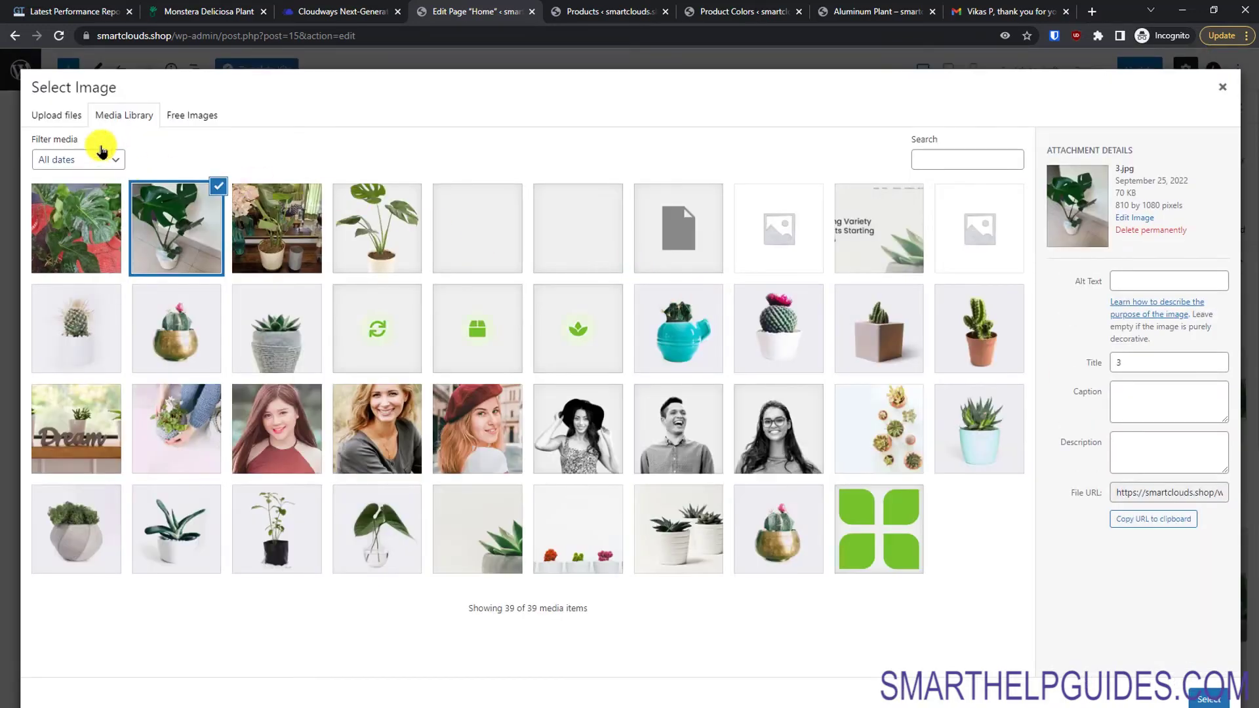
{"action": "left_click", "coordinate": [72, 120]}
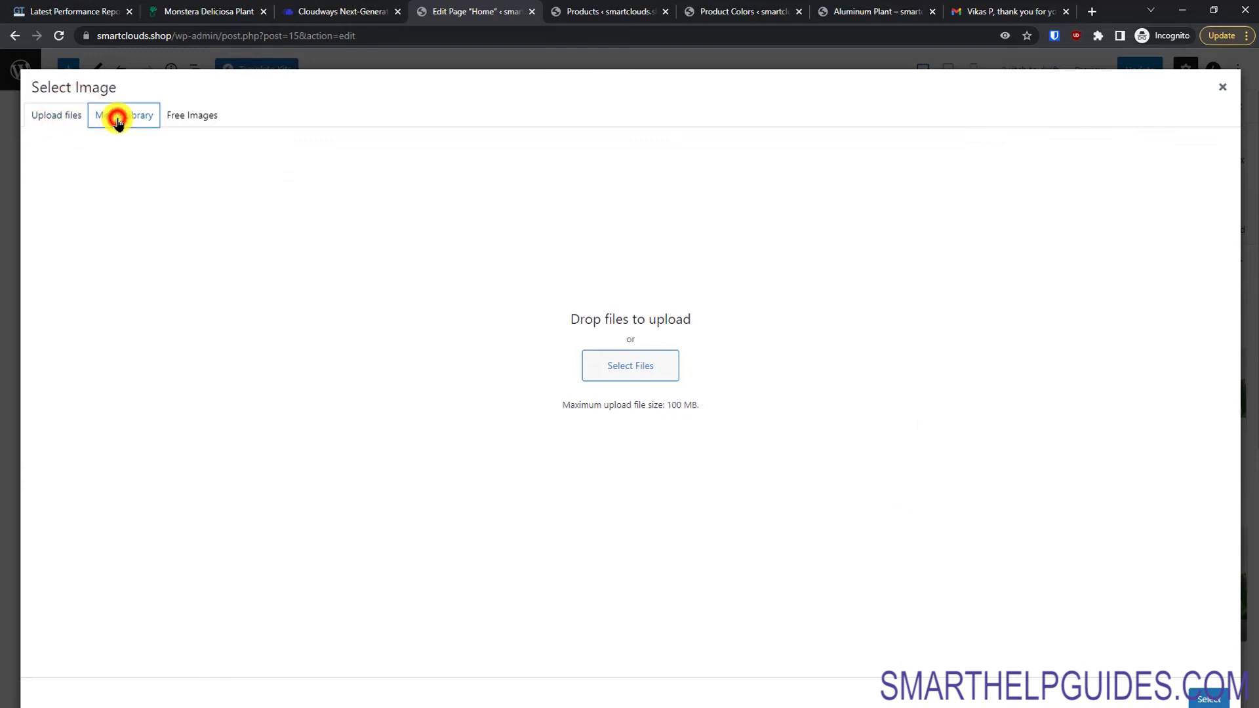
{"action": "left_click", "coordinate": [118, 119]}
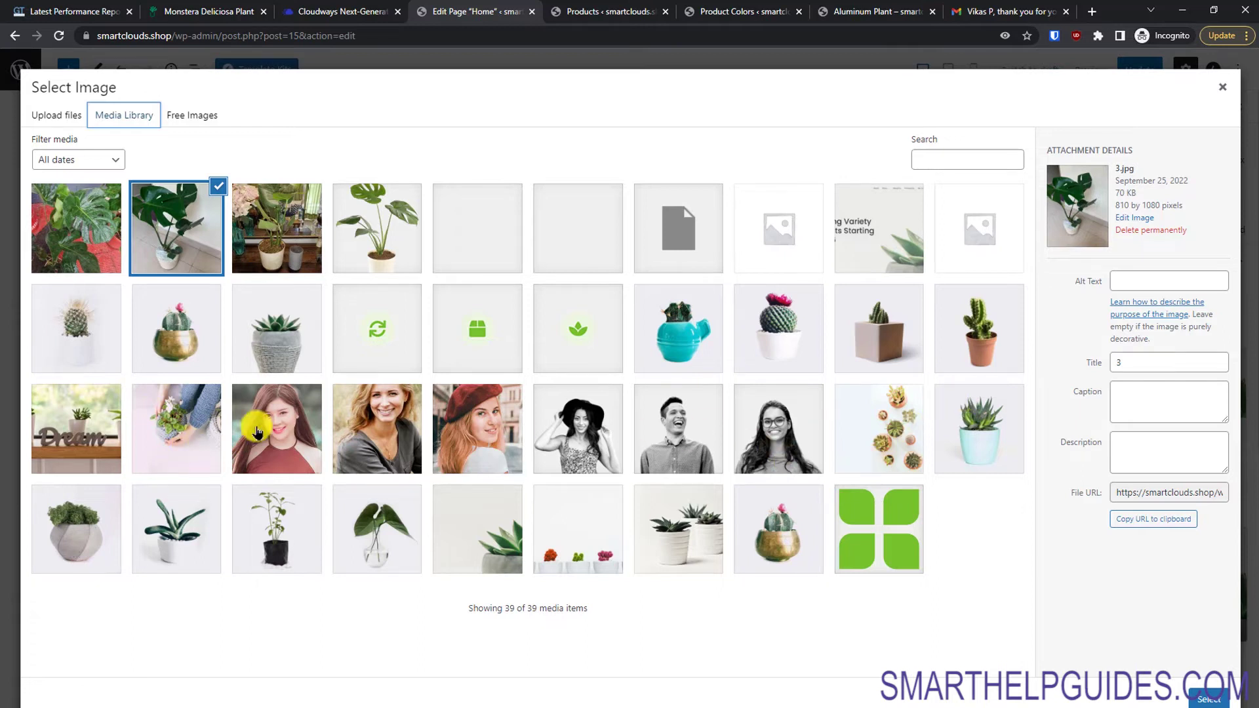
{"action": "left_click", "coordinate": [41, 412]}
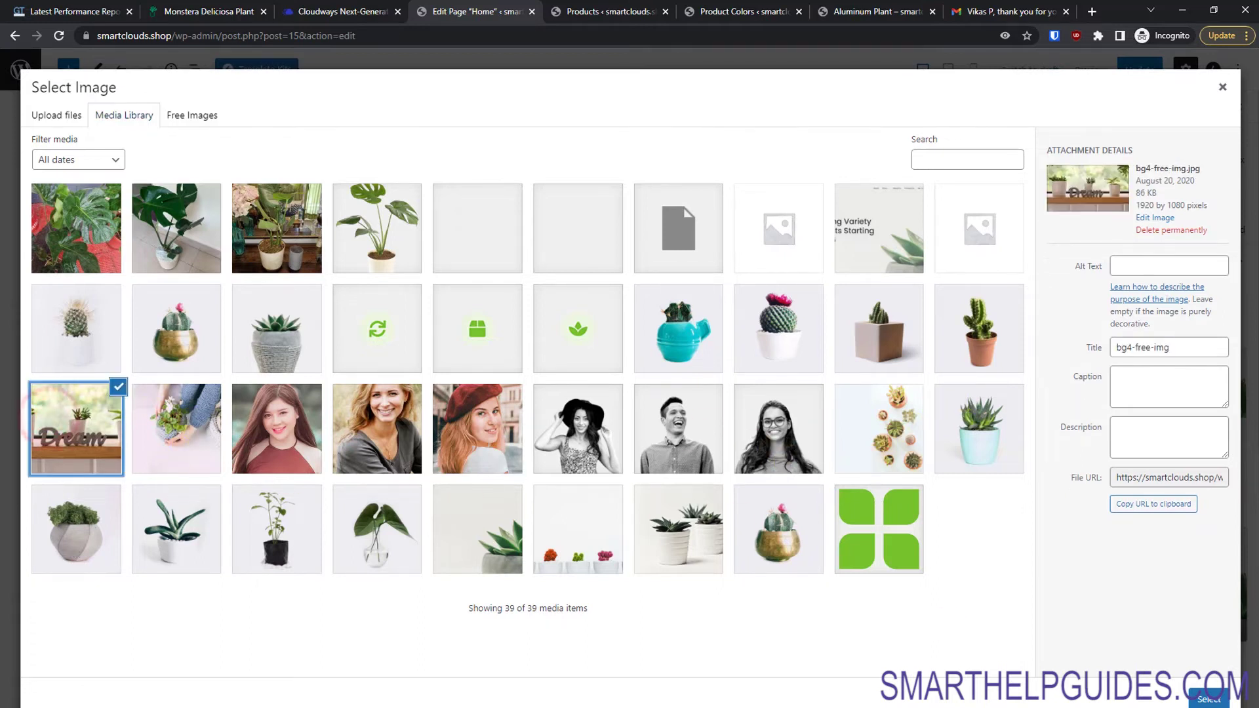
{"action": "left_click", "coordinate": [1212, 700]}
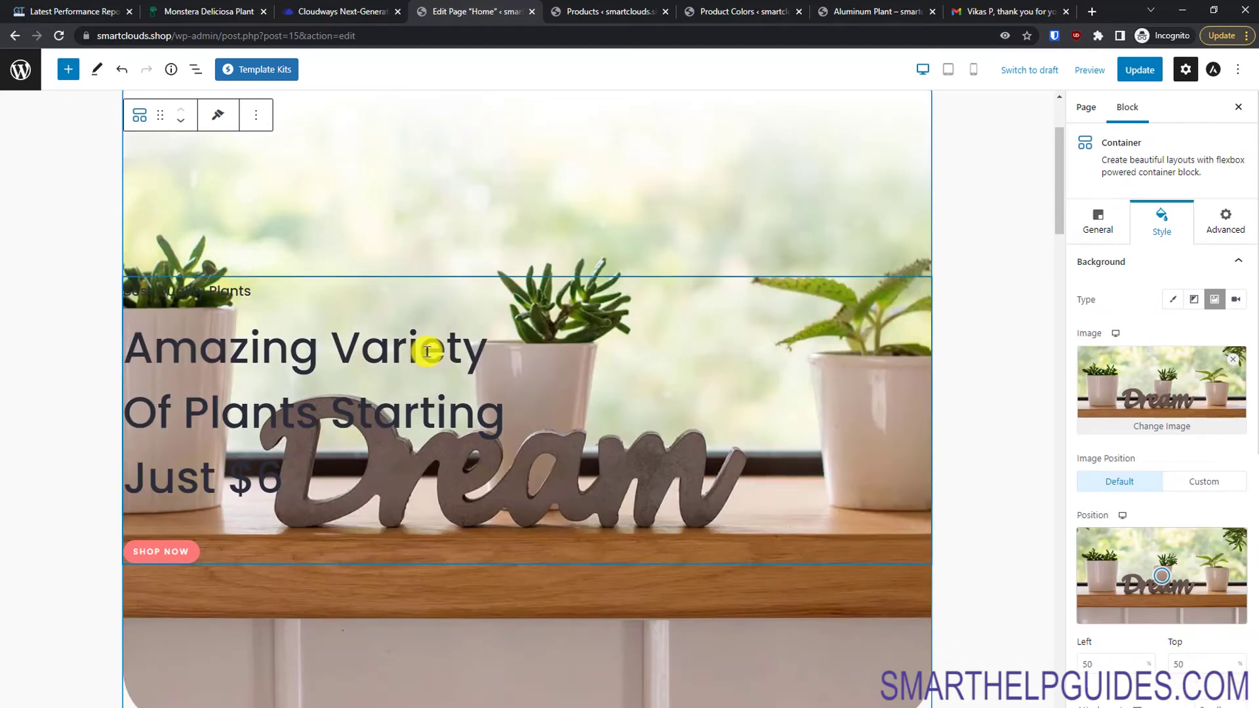
Step: Select all of the hero heading text and begin typing 'Amazin House Plant' over it
{"action": "left_click", "coordinate": [261, 487]}
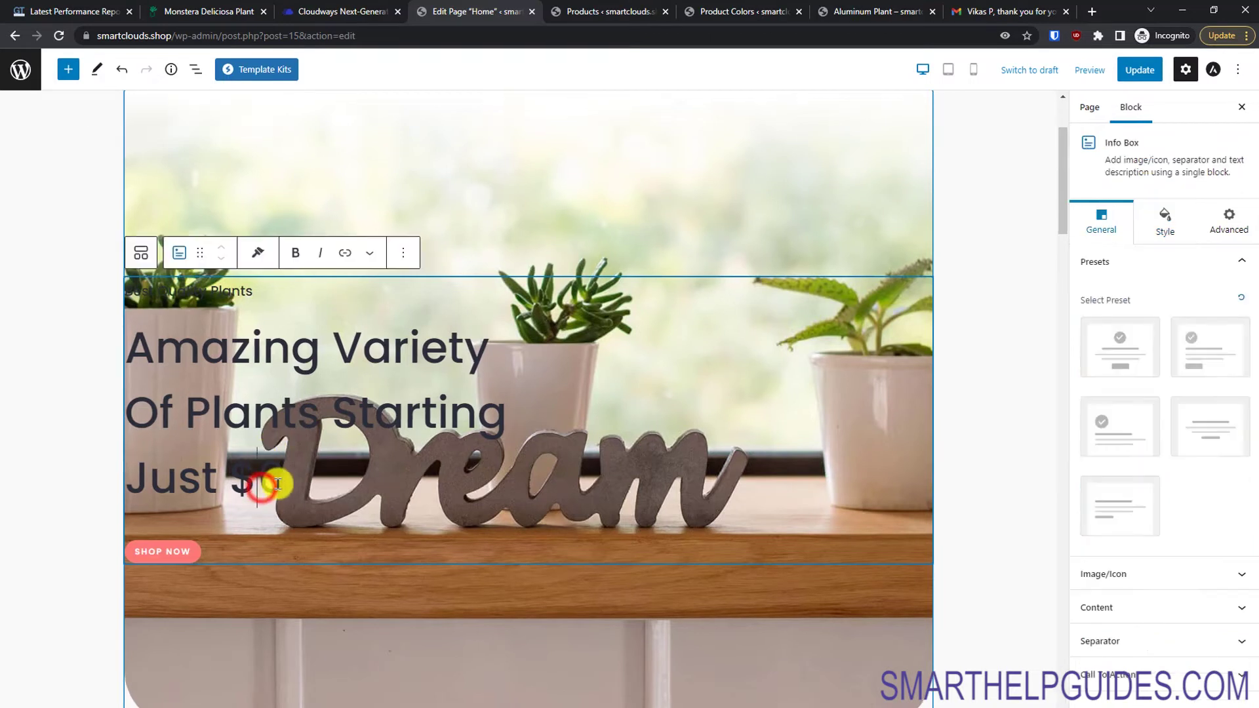
{"action": "left_click_drag", "start_coordinate": [270, 476], "coordinate": [141, 347]}
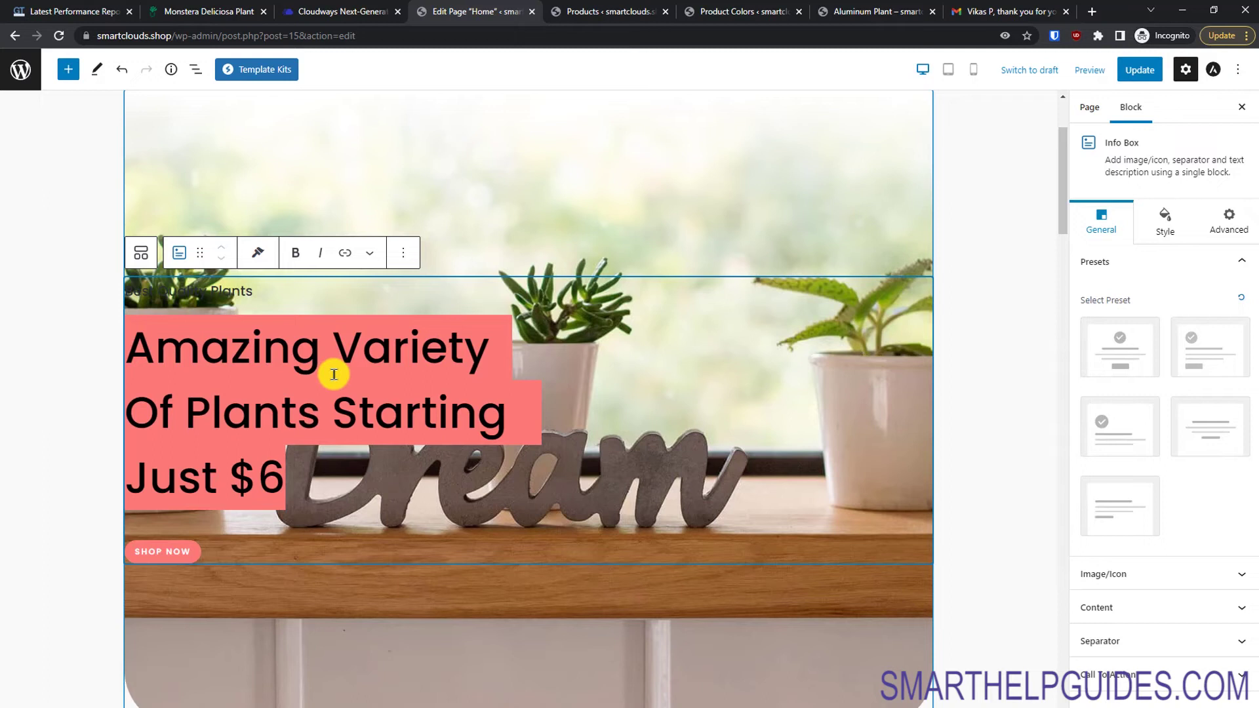
{"action": "scroll", "coordinate": [334, 374], "scroll_direction": "up", "scroll_amount": 2}
{"action": "type", "text": "Amazin House P"}
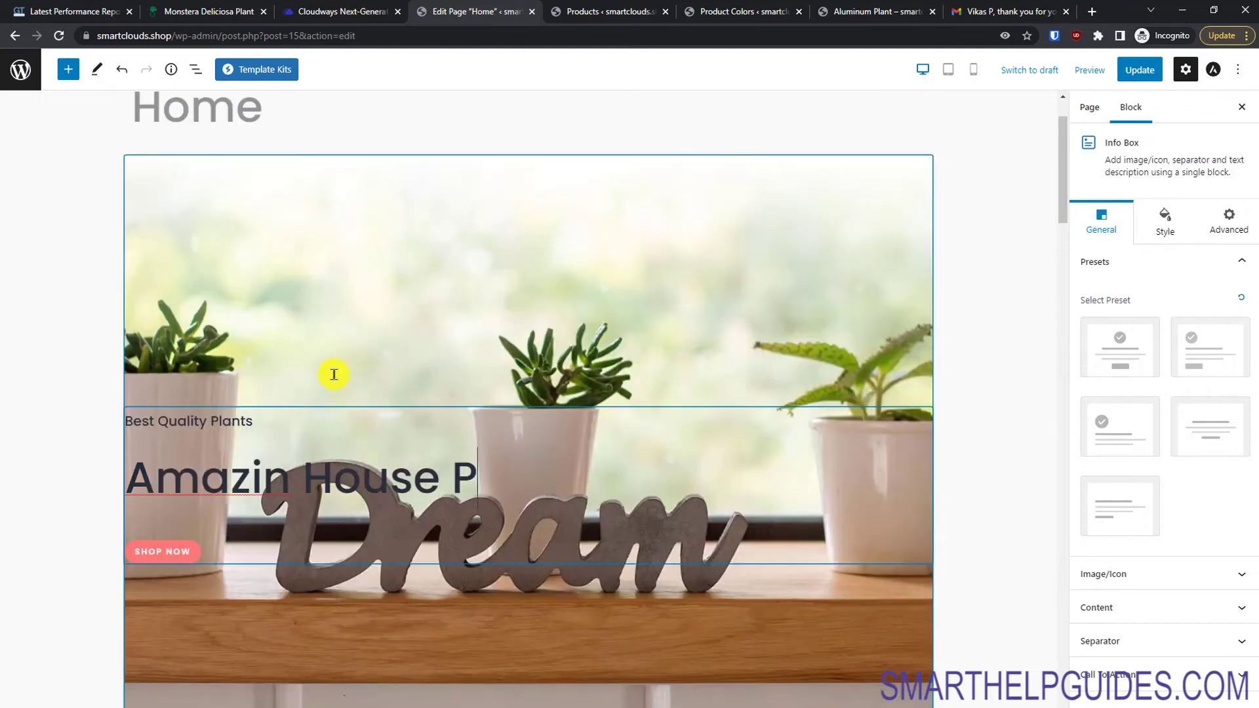
{"action": "type", "text": "lants on Sale!!"}
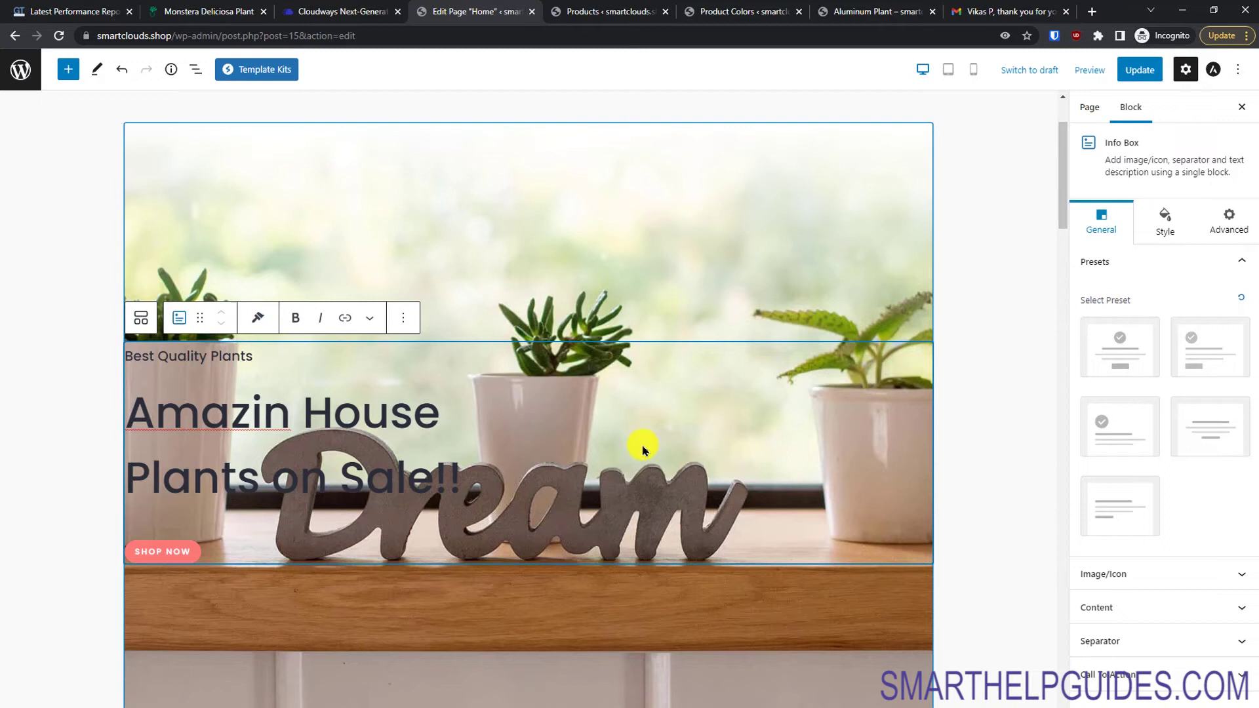
Step: Try H2 and H3 title tags for the hero heading, then settle on H1
{"action": "scroll", "coordinate": [642, 450], "scroll_direction": "up", "scroll_amount": 1}
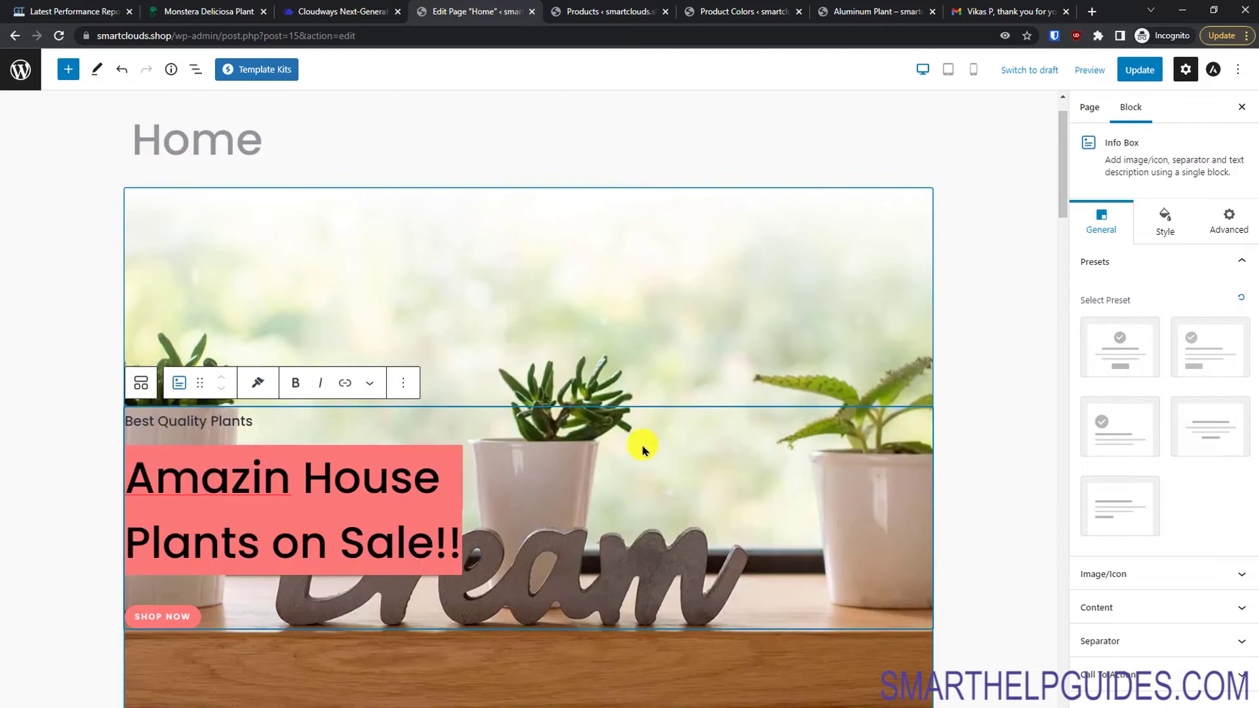
{"action": "left_click", "coordinate": [1165, 223]}
{"action": "left_click", "coordinate": [1110, 211]}
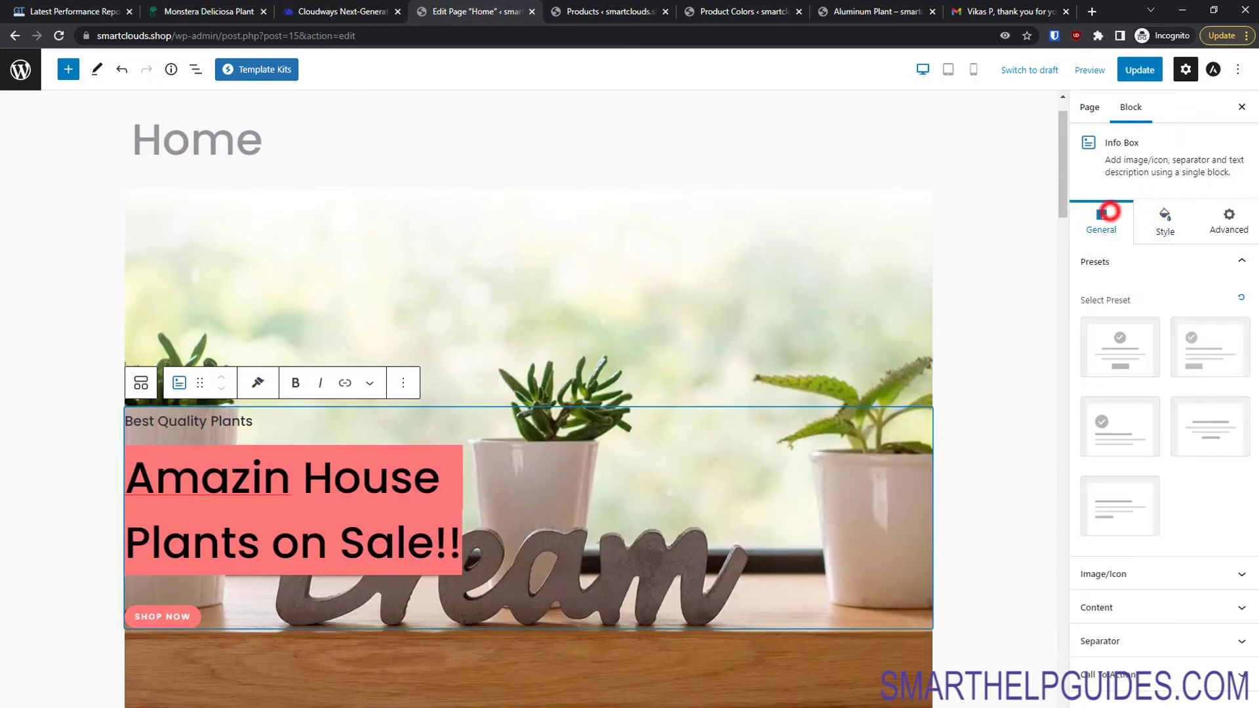
{"action": "left_click", "coordinate": [1170, 607]}
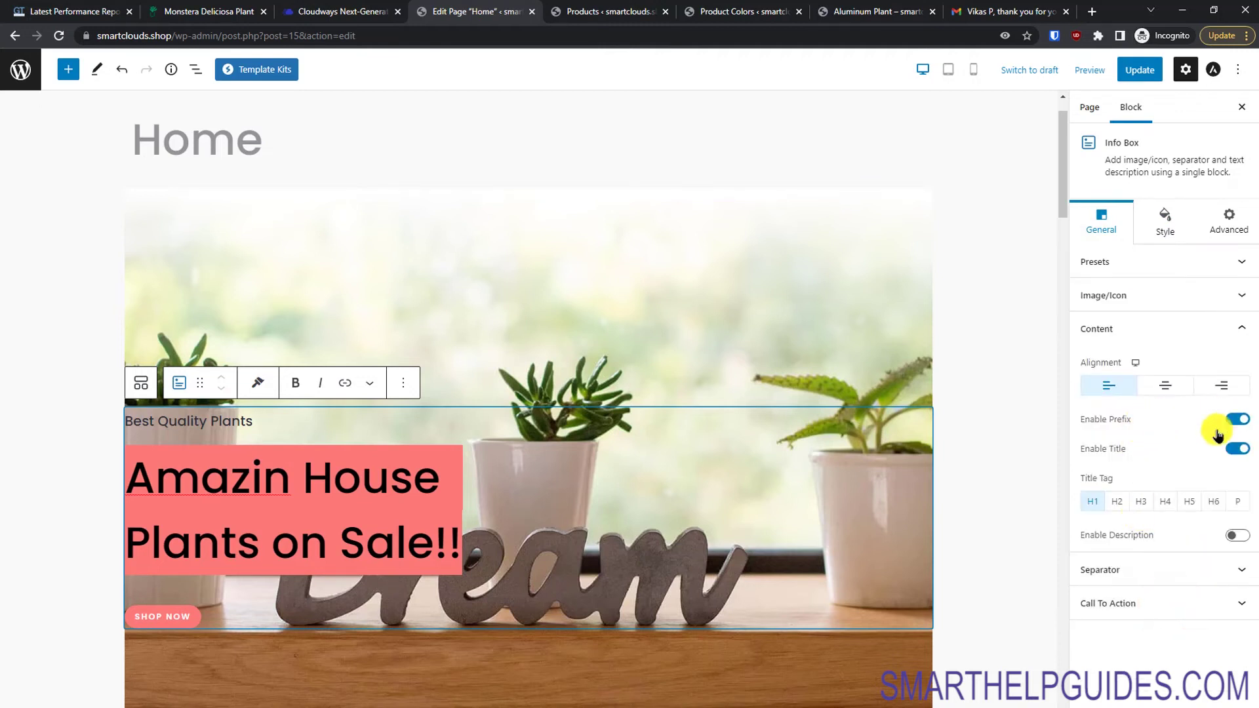
{"action": "left_click", "coordinate": [1114, 502]}
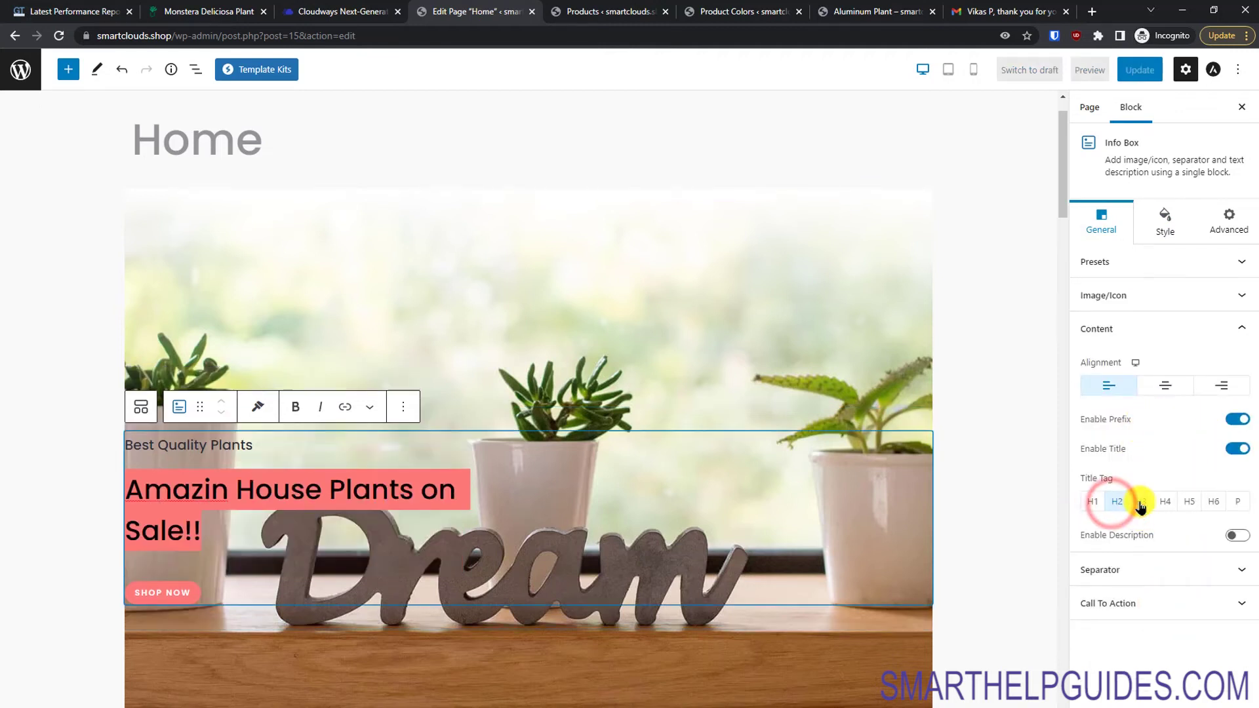
{"action": "left_click", "coordinate": [1142, 504]}
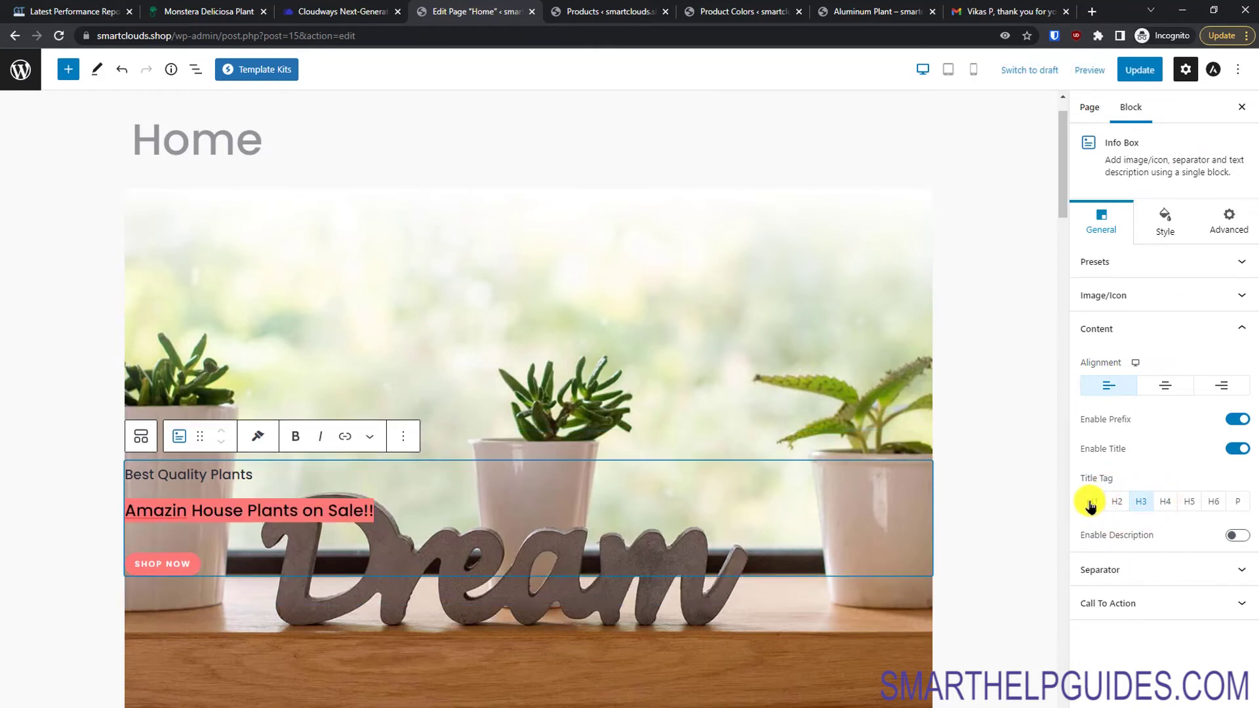
{"action": "left_click", "coordinate": [1090, 500]}
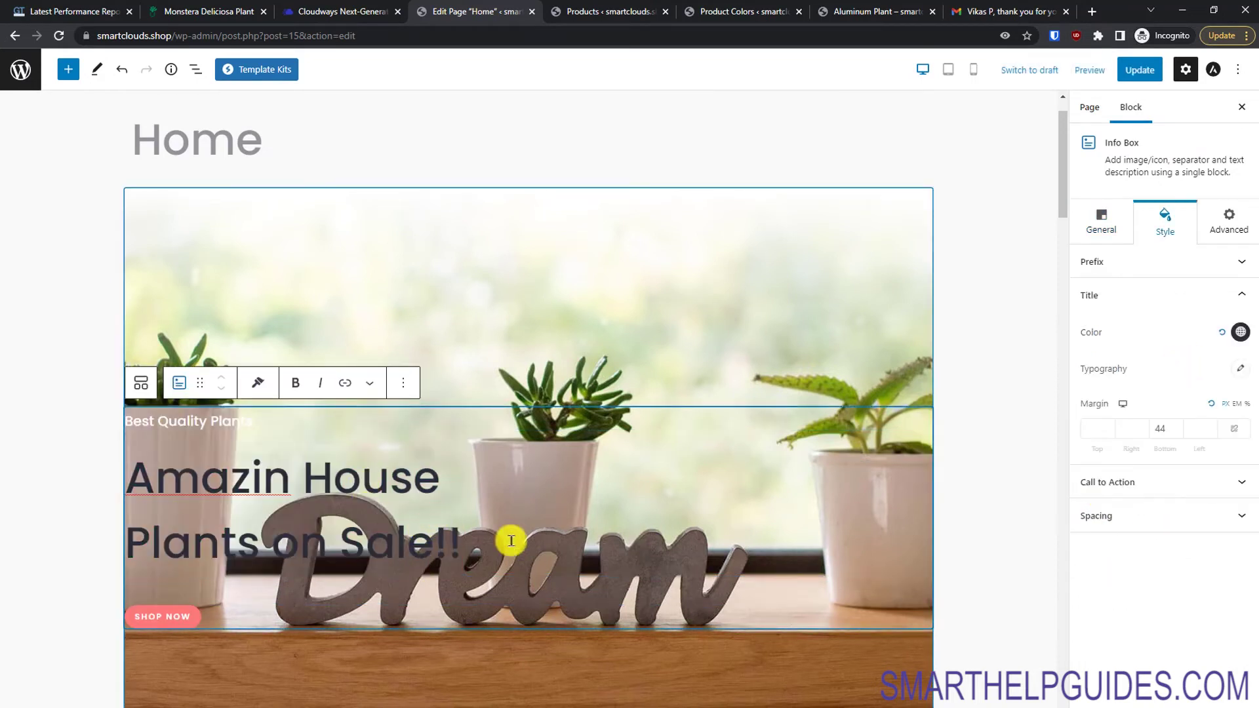
Step: Set the hero heading's title colour to white #FFFFFF
{"action": "left_click", "coordinate": [1238, 334]}
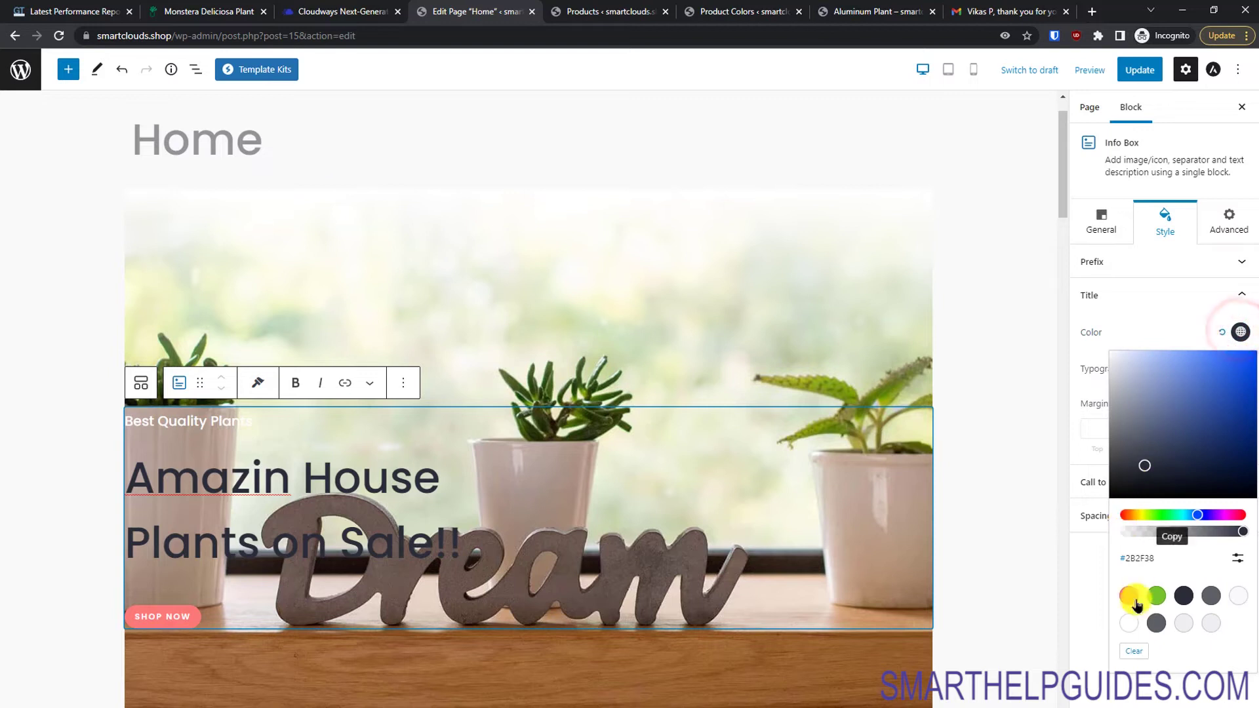
{"action": "left_click", "coordinate": [1129, 619]}
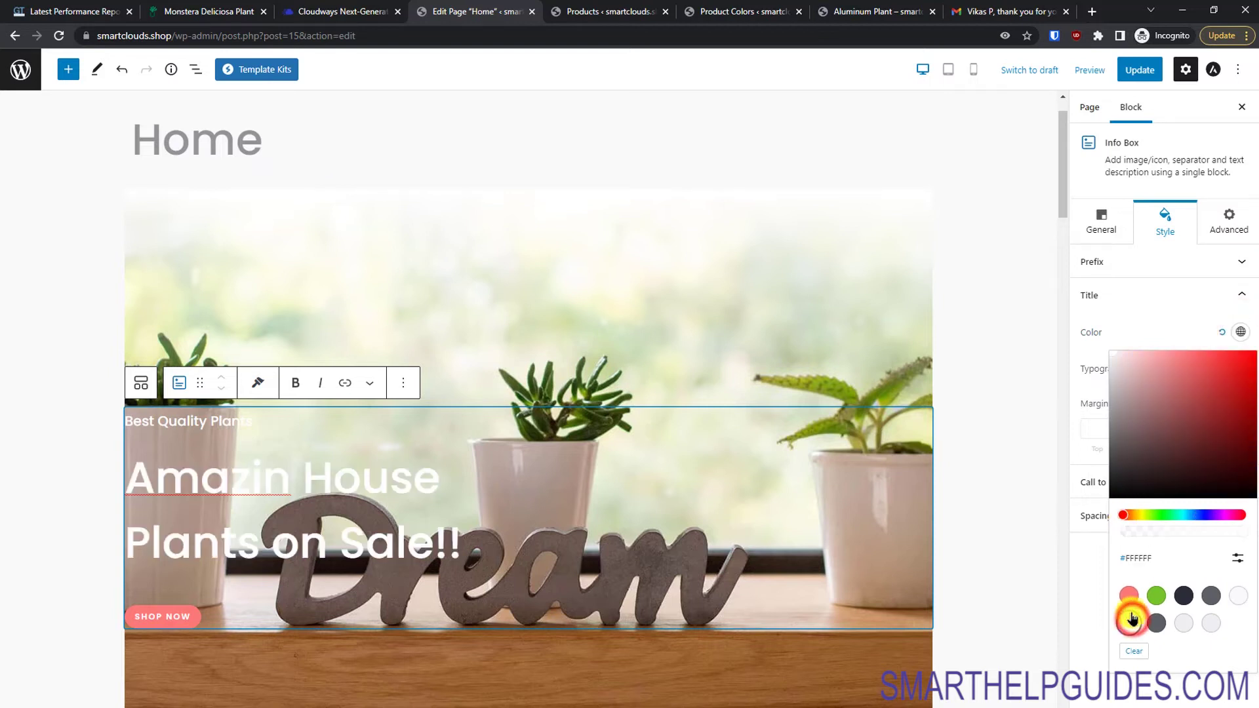
{"action": "left_click", "coordinate": [861, 354]}
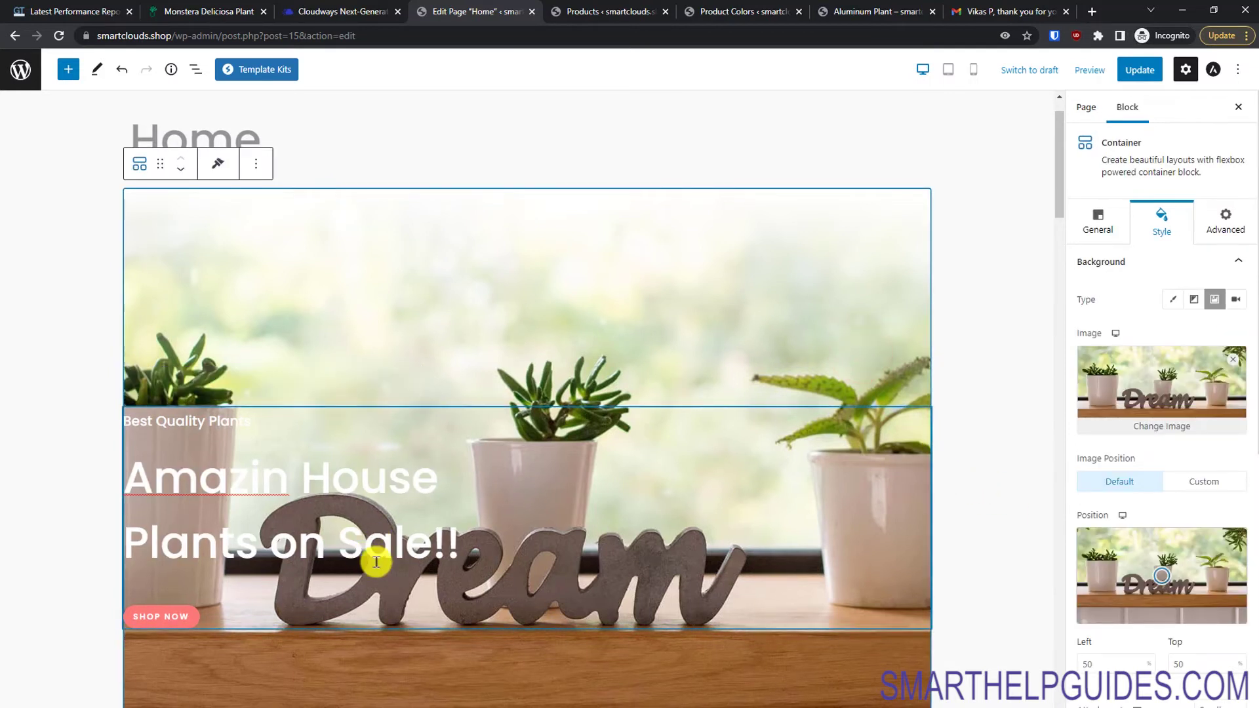
Step: Correct the heading text to 'Amazing House Plants on Sale!!'
{"action": "left_click", "coordinate": [257, 482]}
{"action": "left_click", "coordinate": [283, 483]}
{"action": "type", "text": "g"}
{"action": "left_click", "coordinate": [541, 523]}
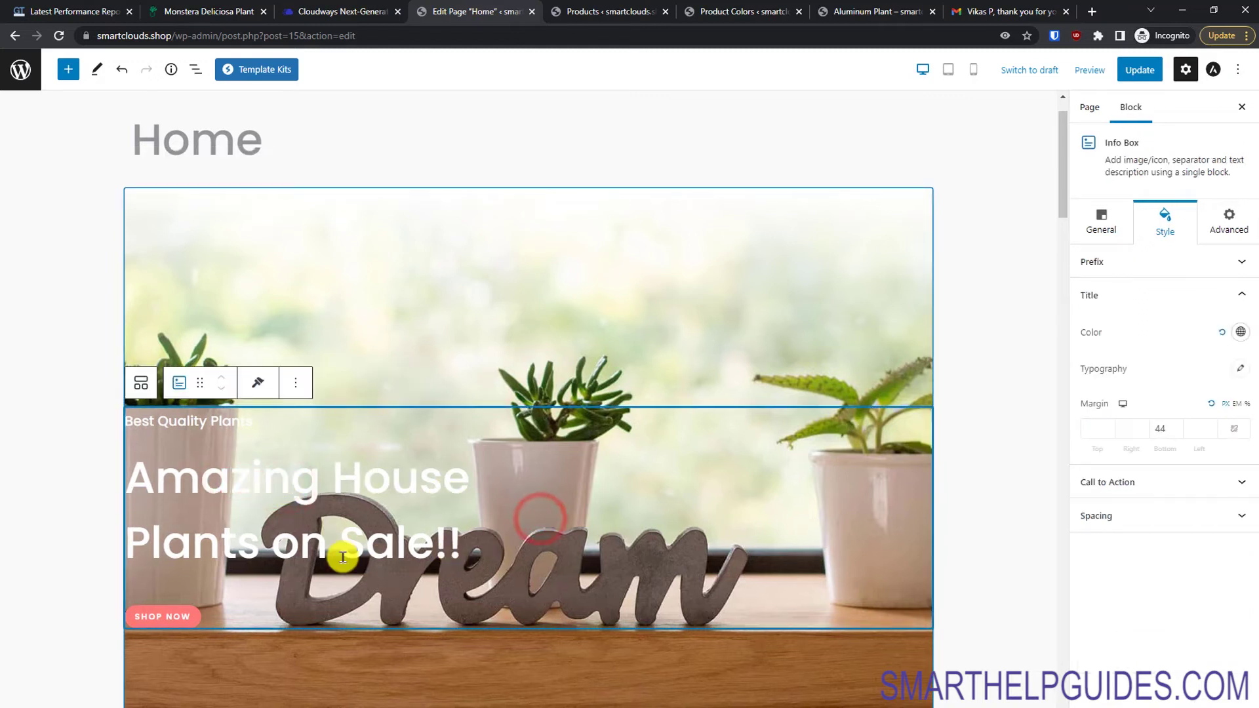
Step: Copy the shop page URL and link the SHOP NOW text to it
{"action": "left_click", "coordinate": [164, 616]}
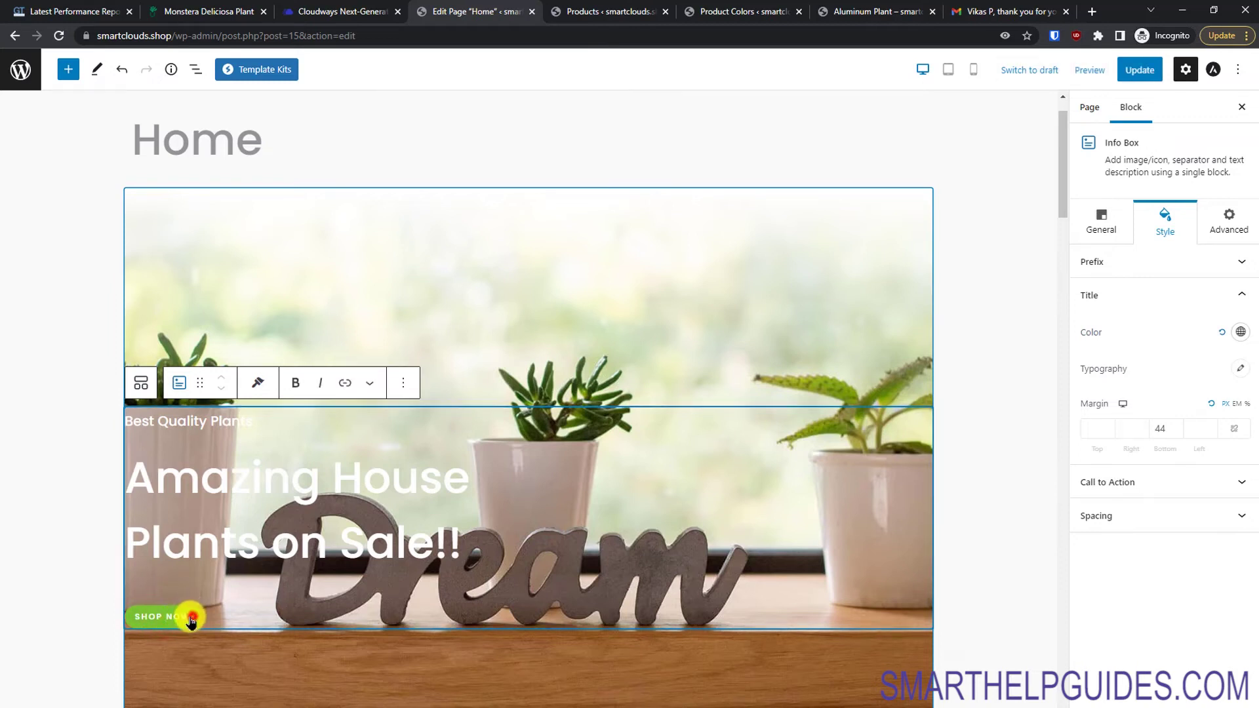
{"action": "left_click", "coordinate": [342, 385]}
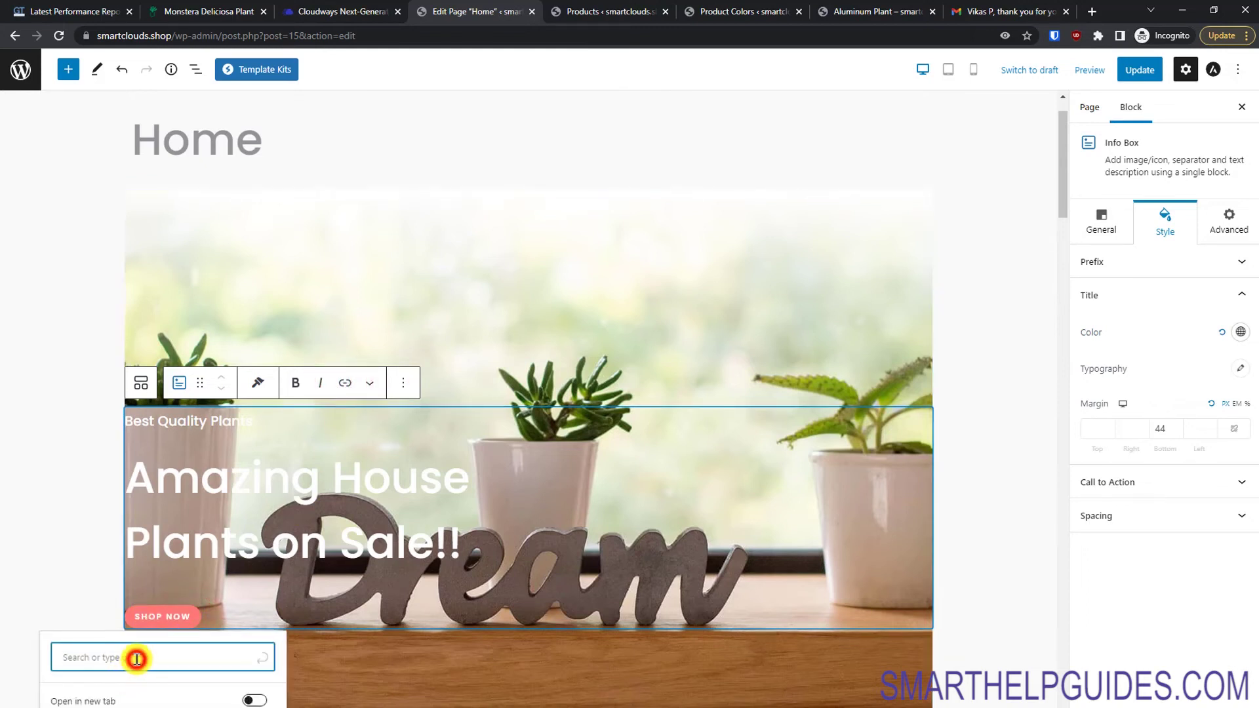
{"action": "left_click", "coordinate": [639, 9]}
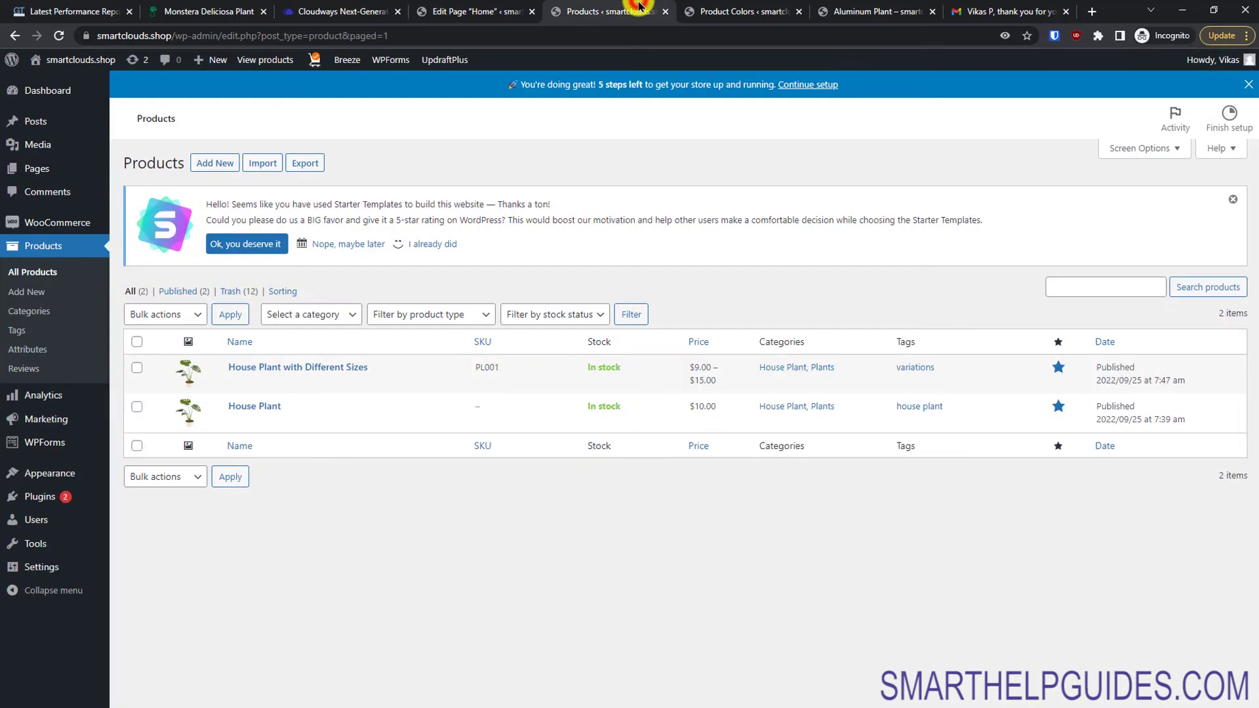
{"action": "left_click", "coordinate": [721, 6]}
{"action": "mouse_move", "coordinate": [59, 59]}
{"action": "left_click", "coordinate": [55, 99]}
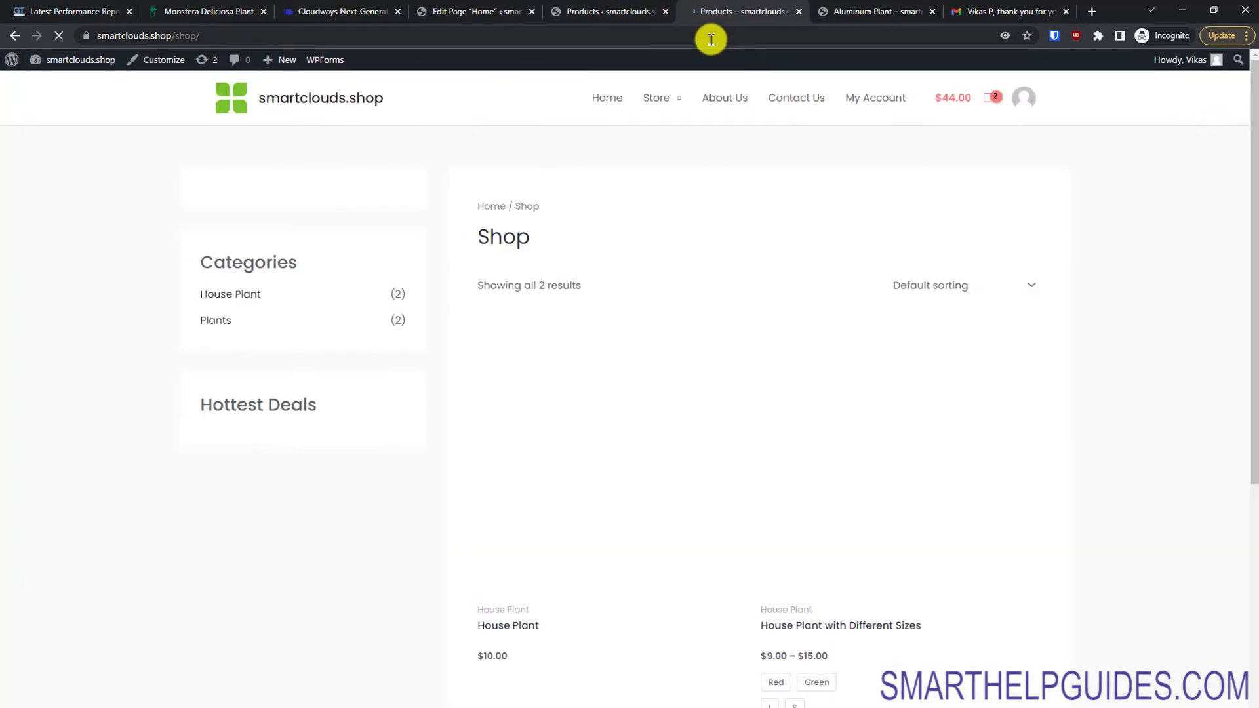
{"action": "left_click", "coordinate": [711, 39]}
{"action": "key", "text": "ctrl+c"}
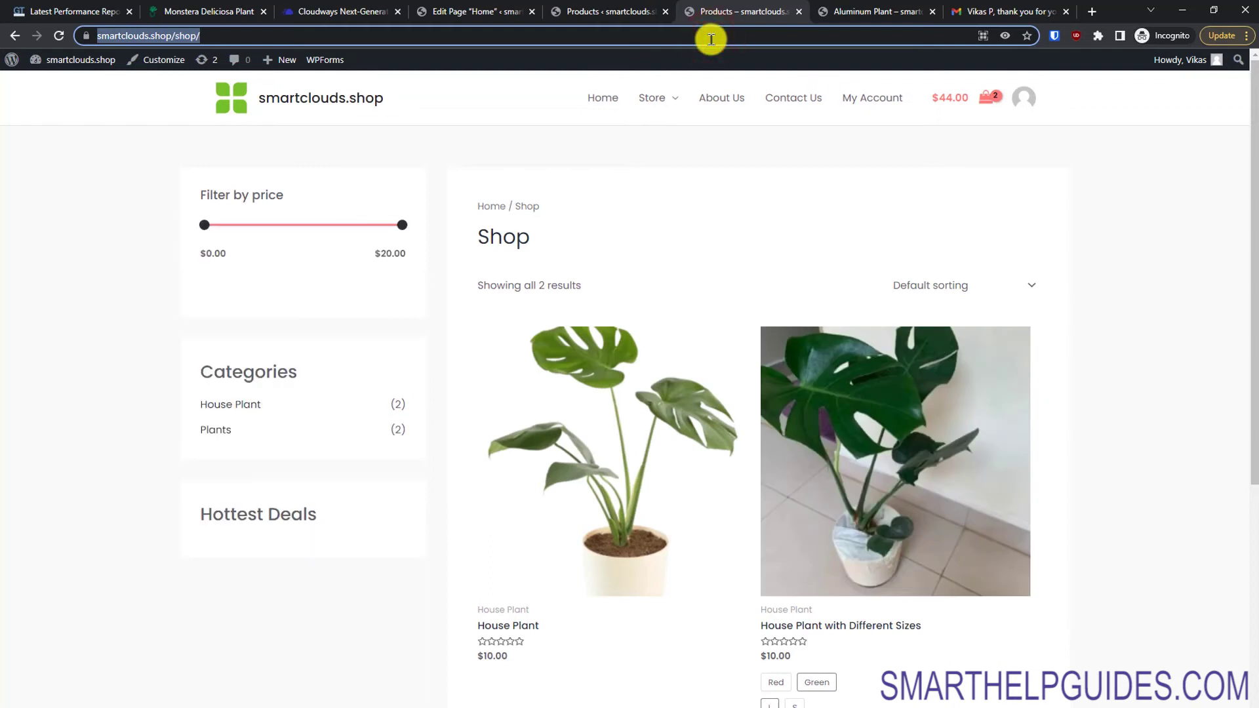
{"action": "left_click", "coordinate": [518, 6]}
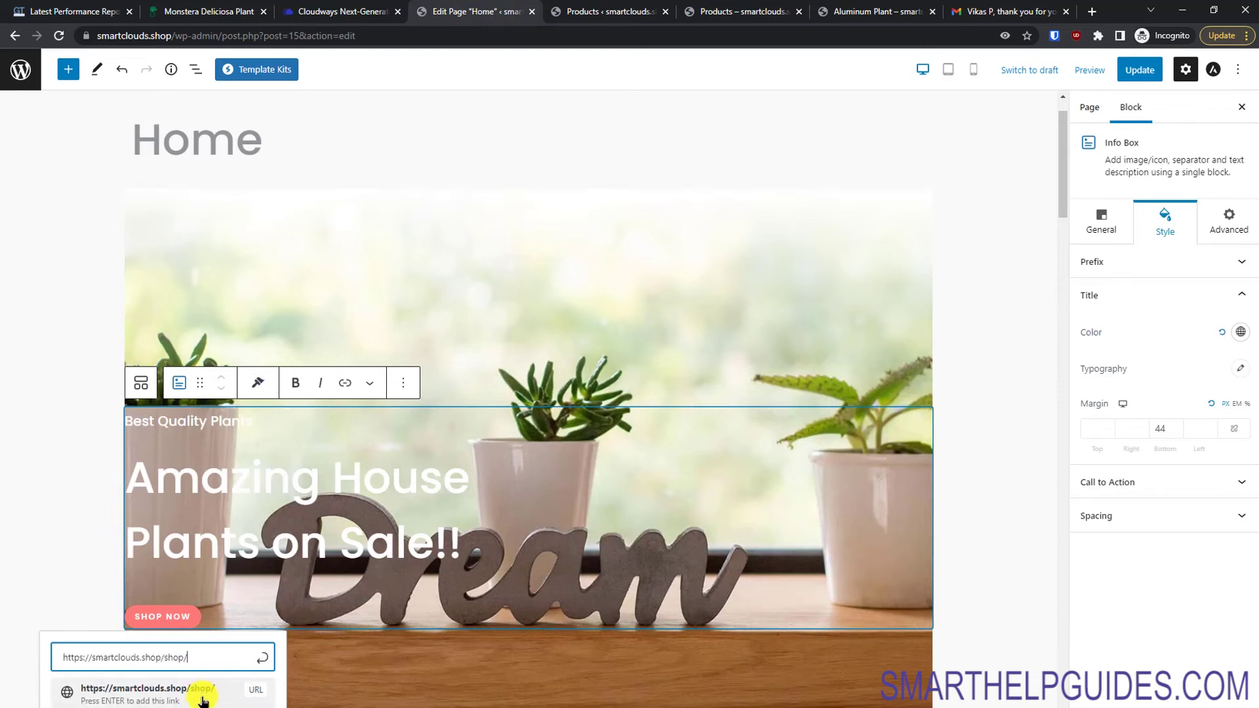
{"action": "left_click", "coordinate": [202, 699]}
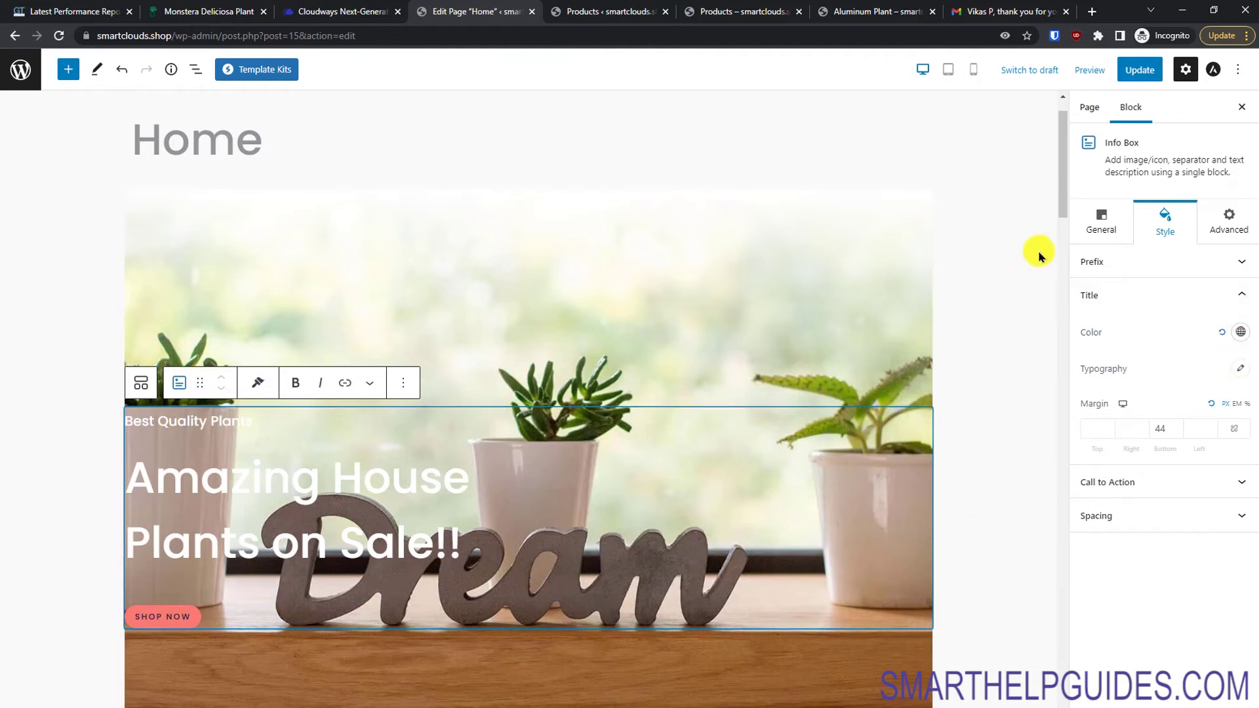
{"action": "left_click", "coordinate": [1100, 222]}
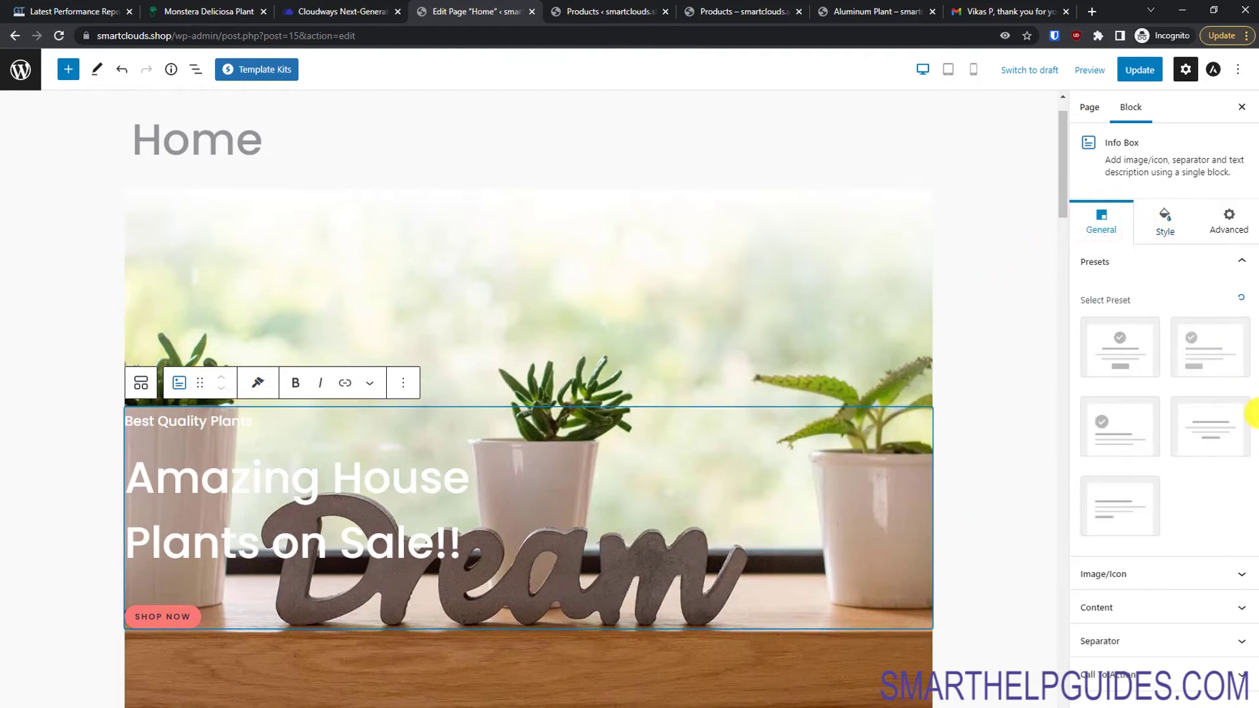
{"action": "left_click", "coordinate": [1121, 674]}
{"action": "scroll", "coordinate": [1121, 674], "scroll_direction": "down", "scroll_amount": 8}
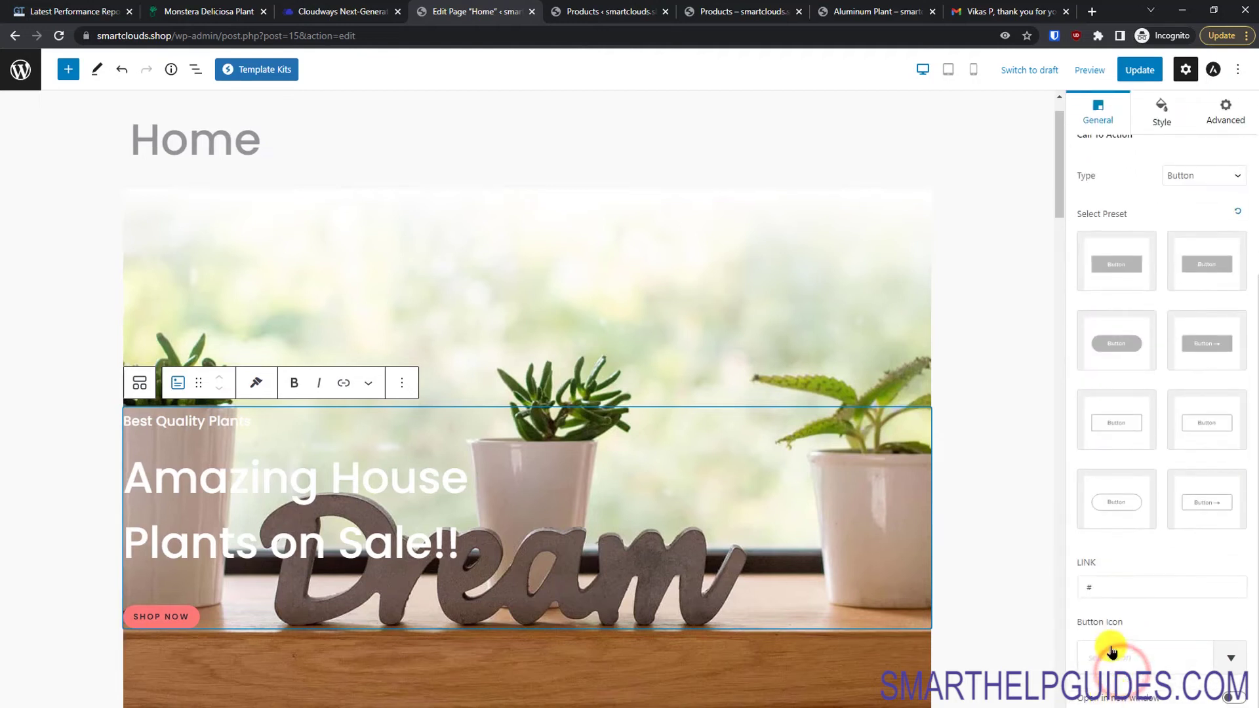
{"action": "left_click", "coordinate": [1104, 261]}
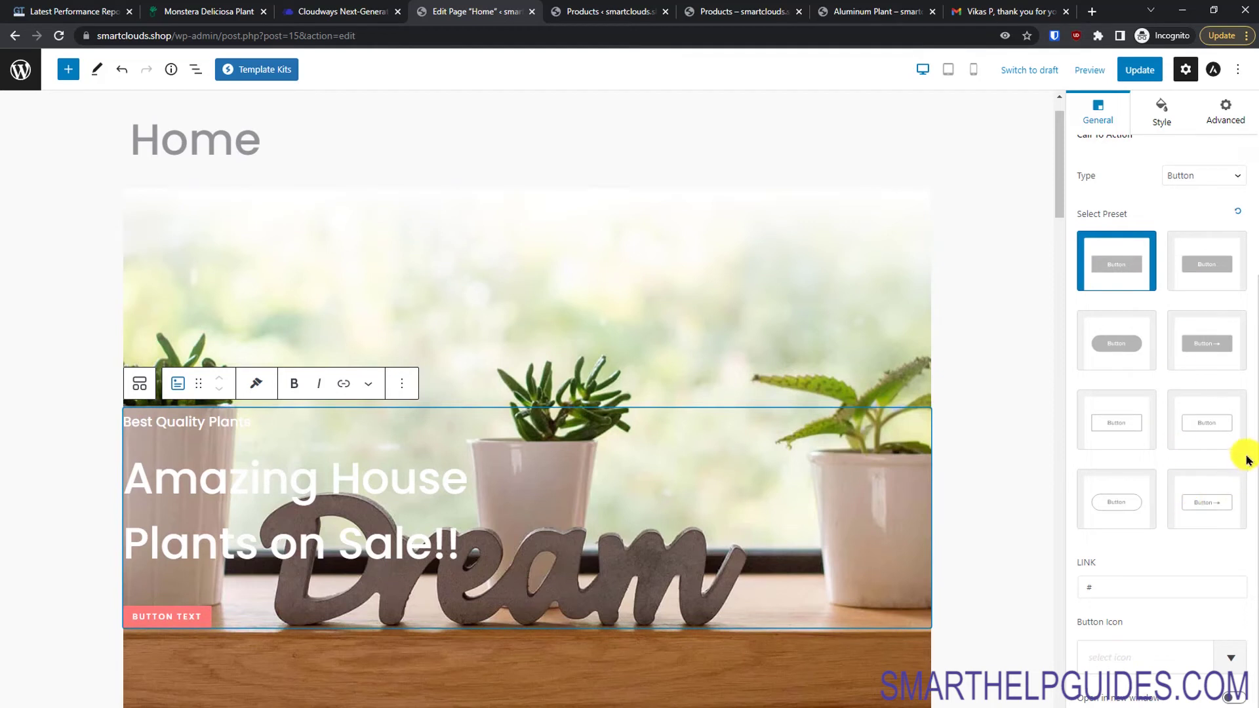
{"action": "double_click", "coordinate": [1118, 588]}
{"action": "key", "text": "ctrl+v"}
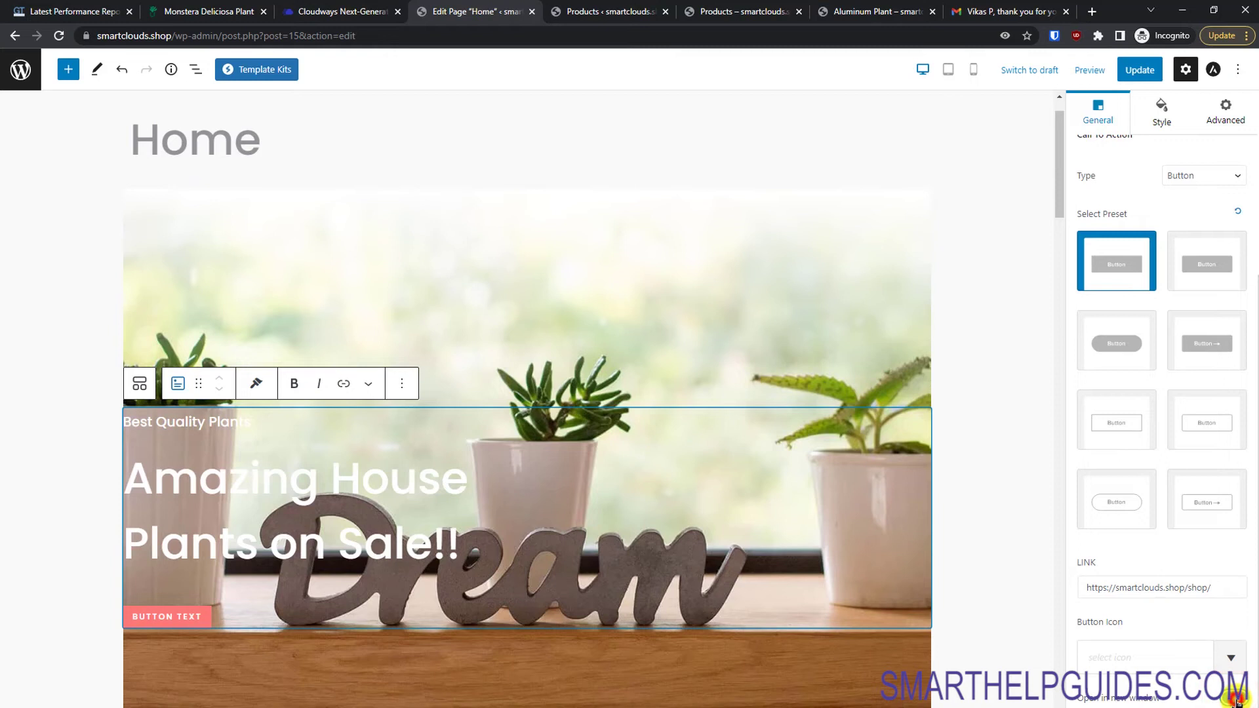
Step: Recover the invalid 100% Money Back block
{"action": "scroll", "coordinate": [994, 629], "scroll_direction": "down", "scroll_amount": 3}
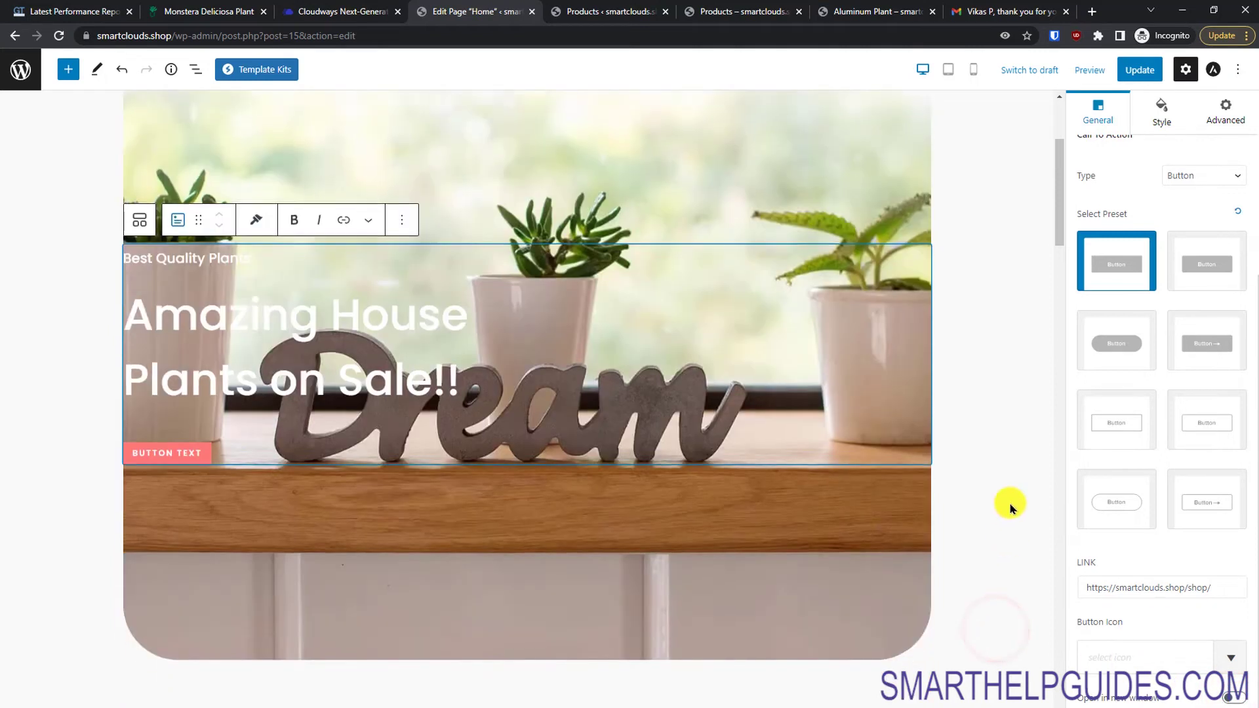
{"action": "scroll", "coordinate": [1026, 455], "scroll_direction": "down", "scroll_amount": 5}
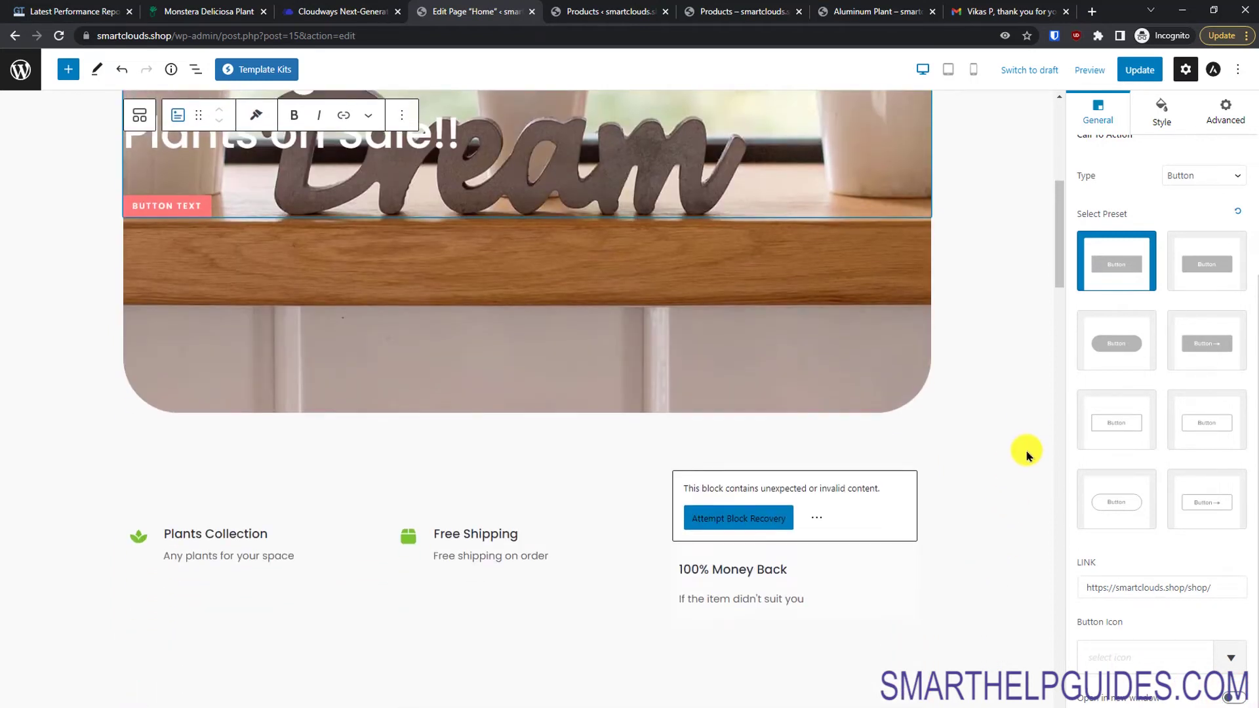
{"action": "scroll", "coordinate": [1026, 455], "scroll_direction": "down", "scroll_amount": 4}
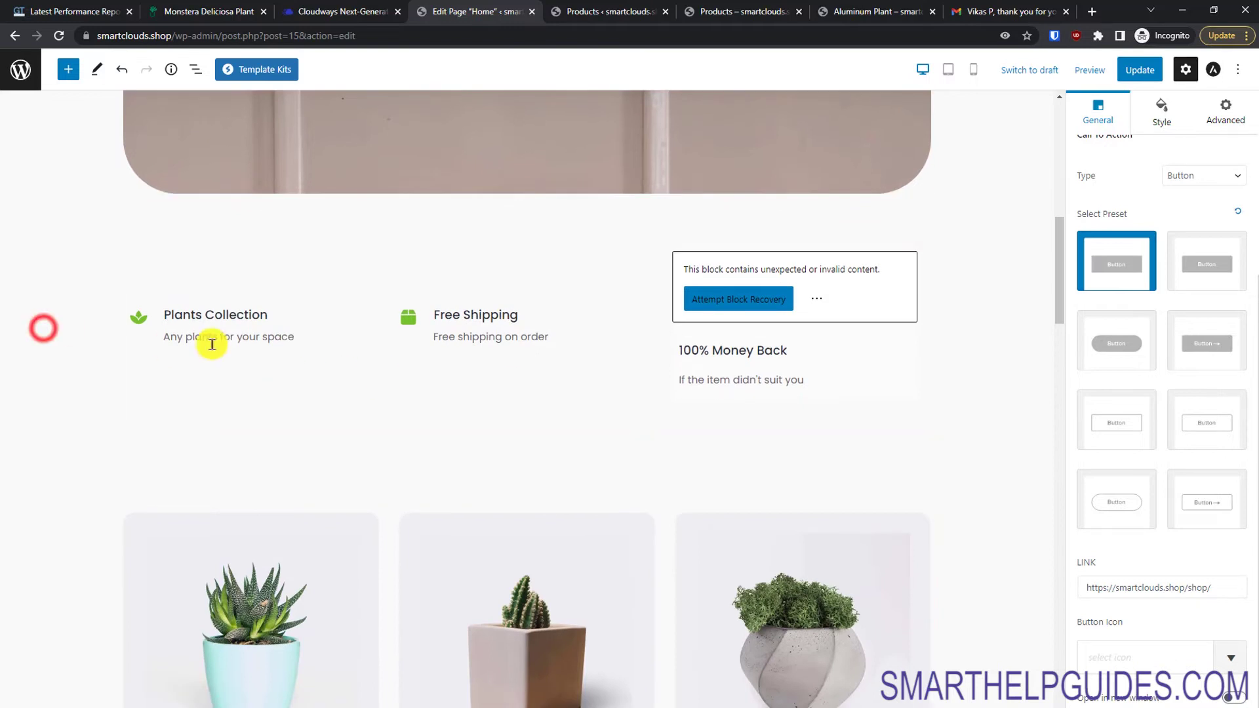
{"action": "left_click", "coordinate": [263, 324]}
{"action": "left_click", "coordinate": [748, 297]}
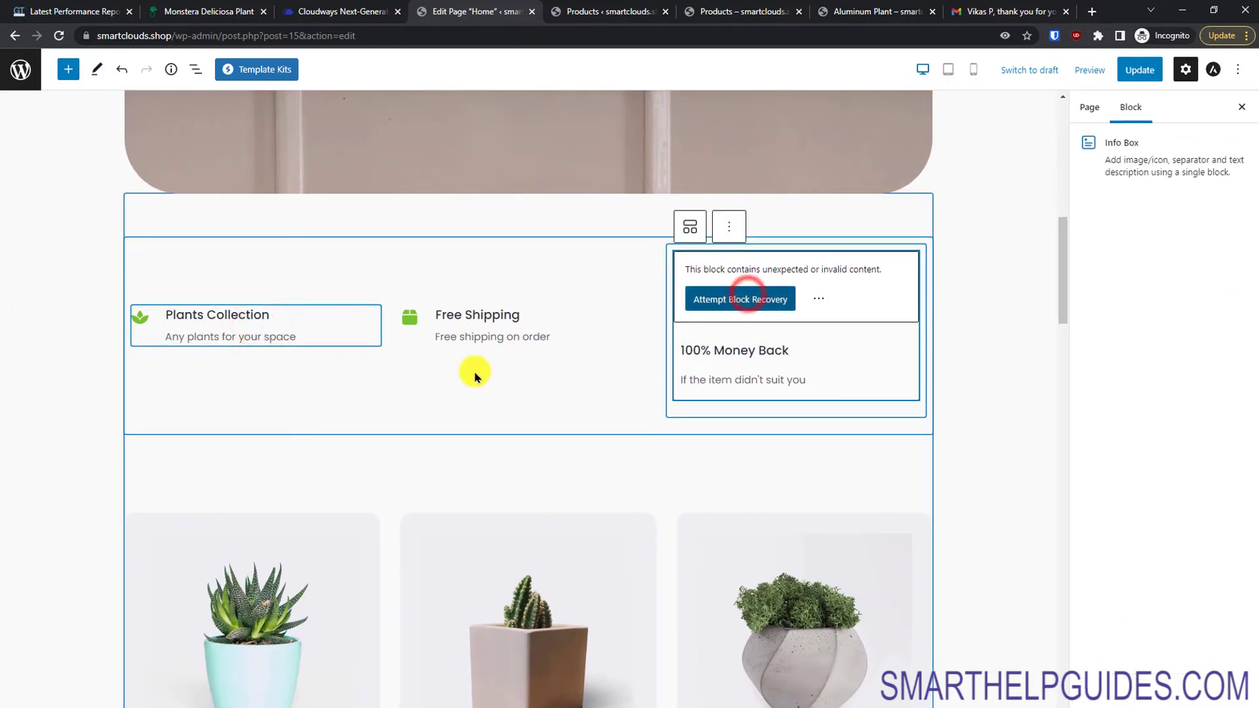
Step: Replace the Beautiful Plant Varieties card image with the gold-pot cactus, cactus6-free-img.jpg
{"action": "scroll", "coordinate": [245, 278], "scroll_direction": "down", "scroll_amount": 3}
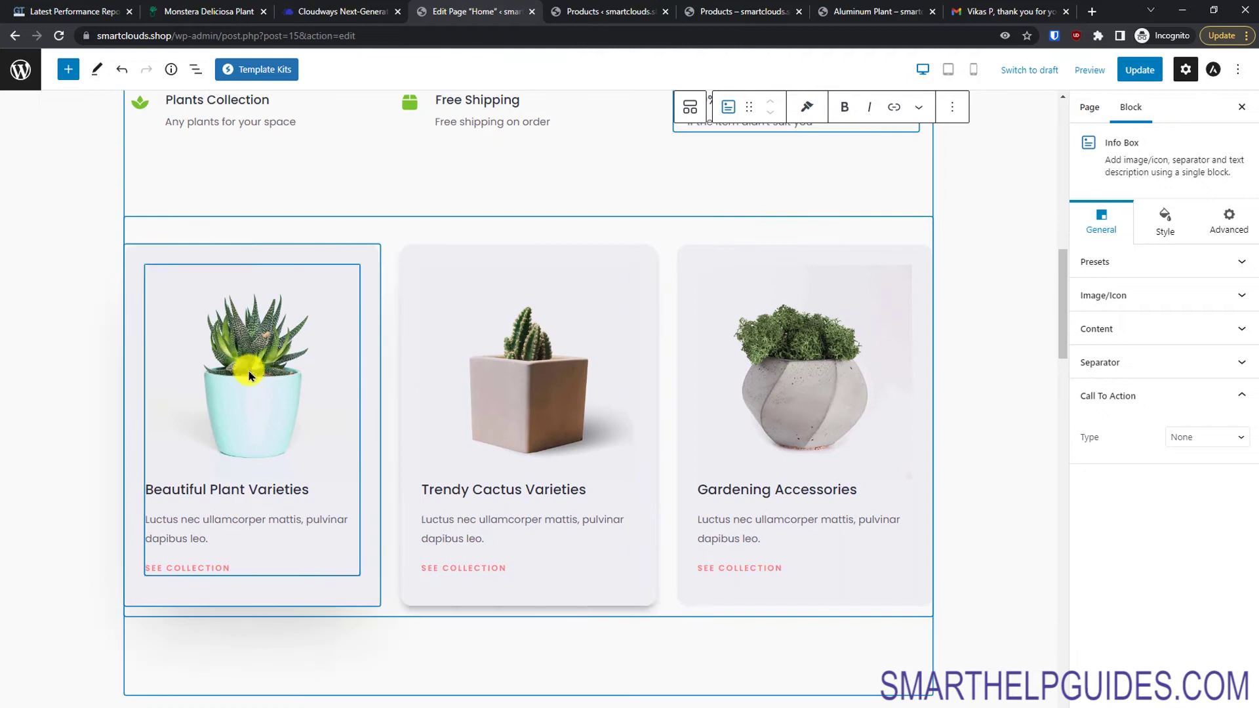
{"action": "left_click", "coordinate": [276, 392]}
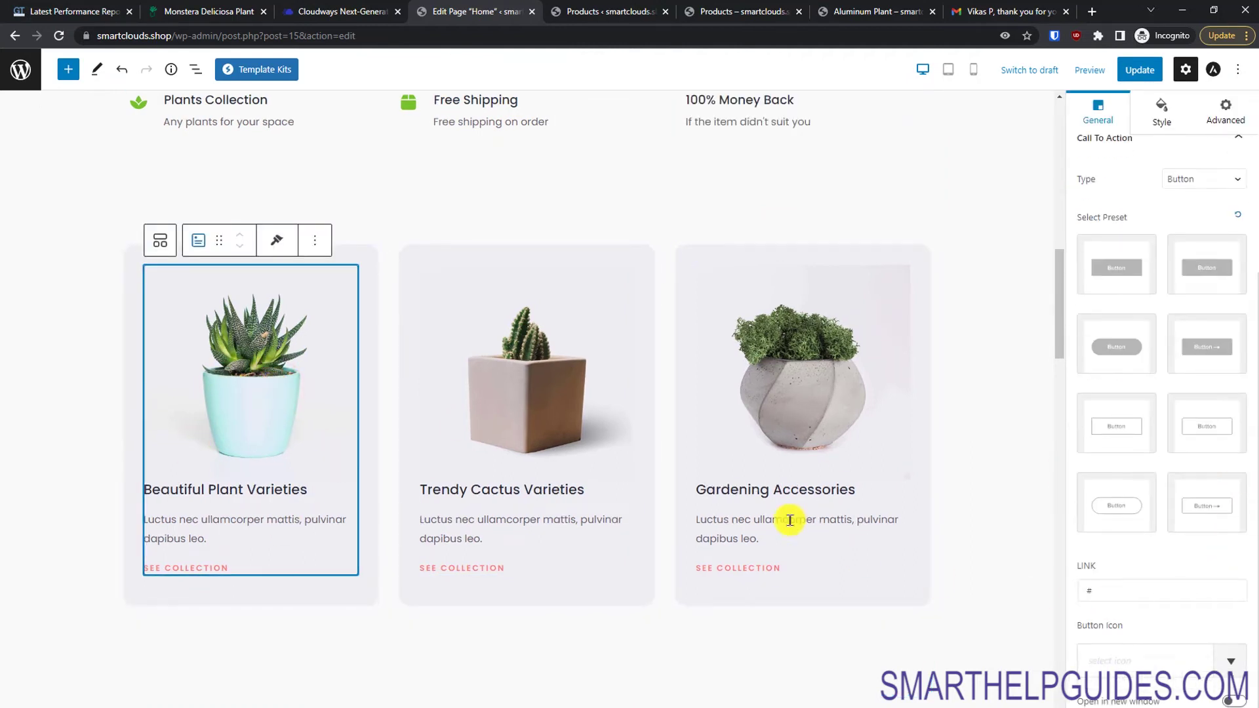
{"action": "left_click", "coordinate": [263, 410]}
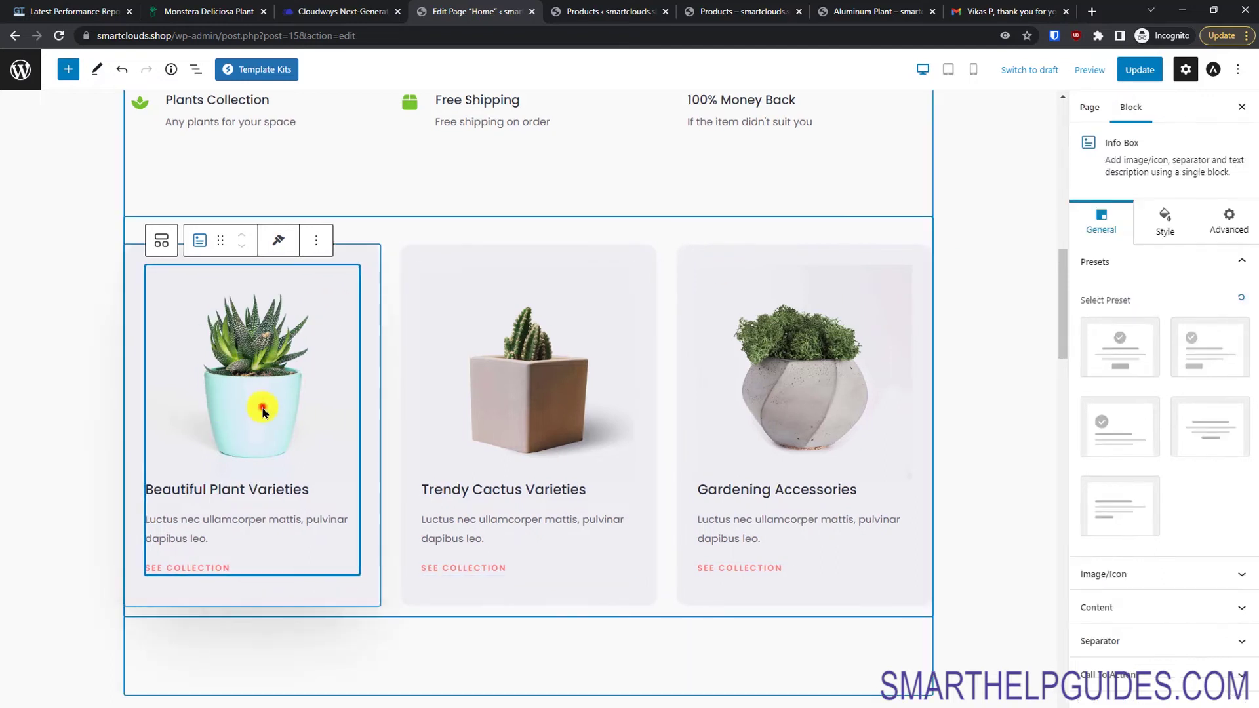
{"action": "left_click", "coordinate": [1165, 581]}
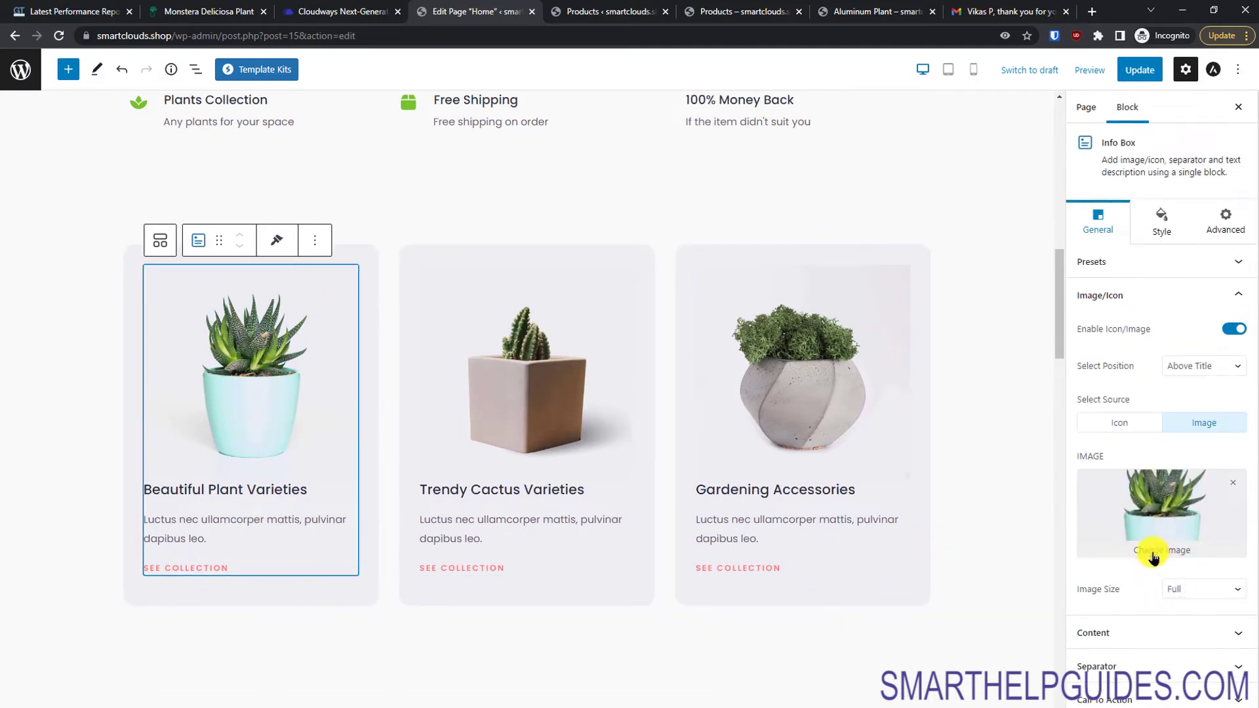
{"action": "left_click", "coordinate": [1153, 556]}
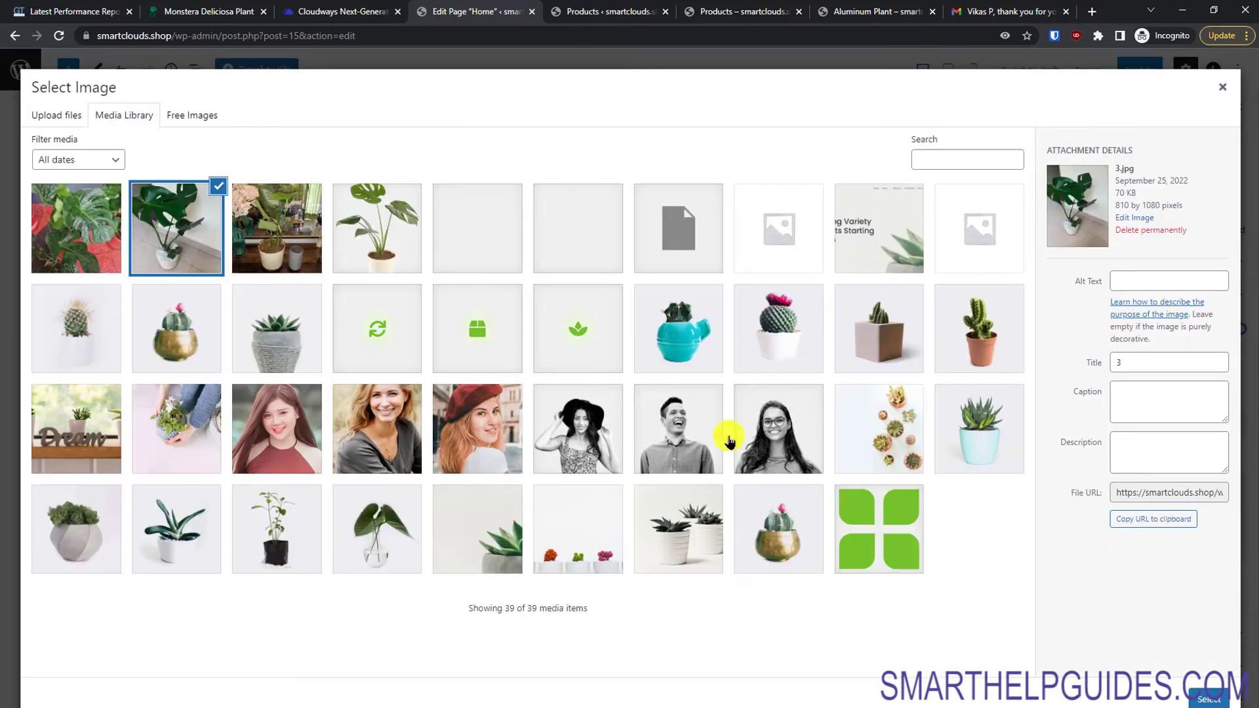
{"action": "left_click", "coordinate": [791, 511]}
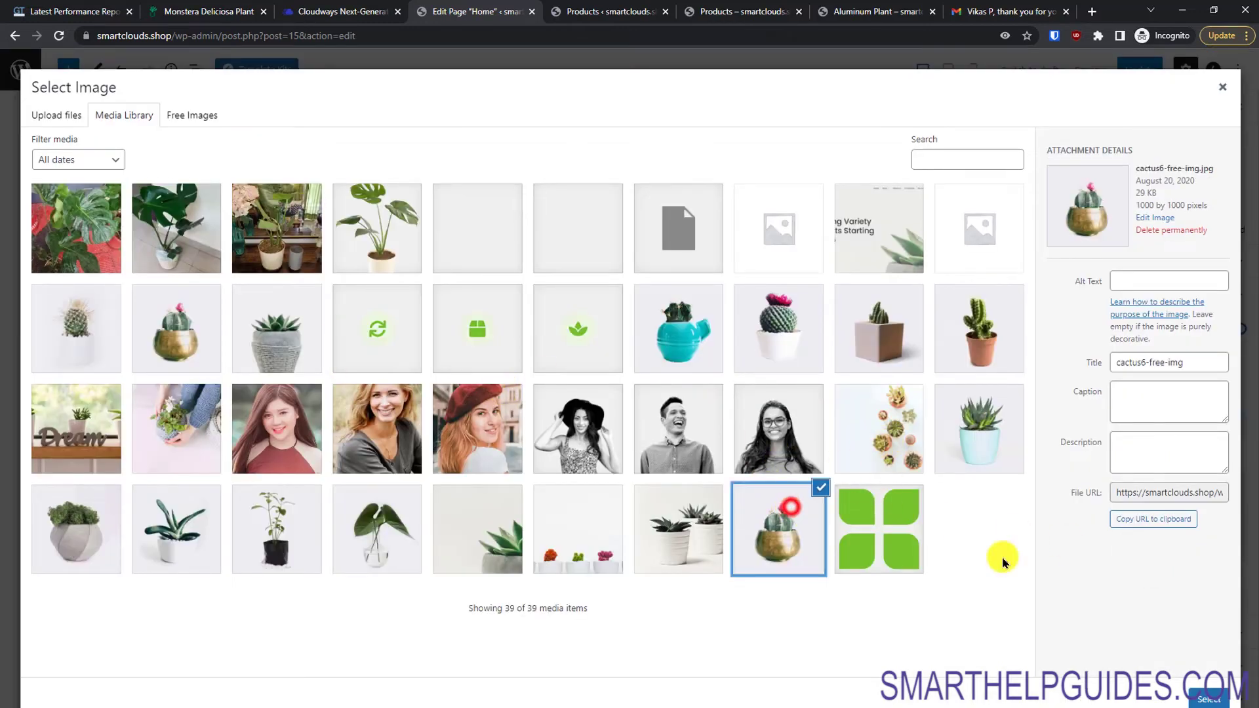
{"action": "left_click", "coordinate": [1208, 699]}
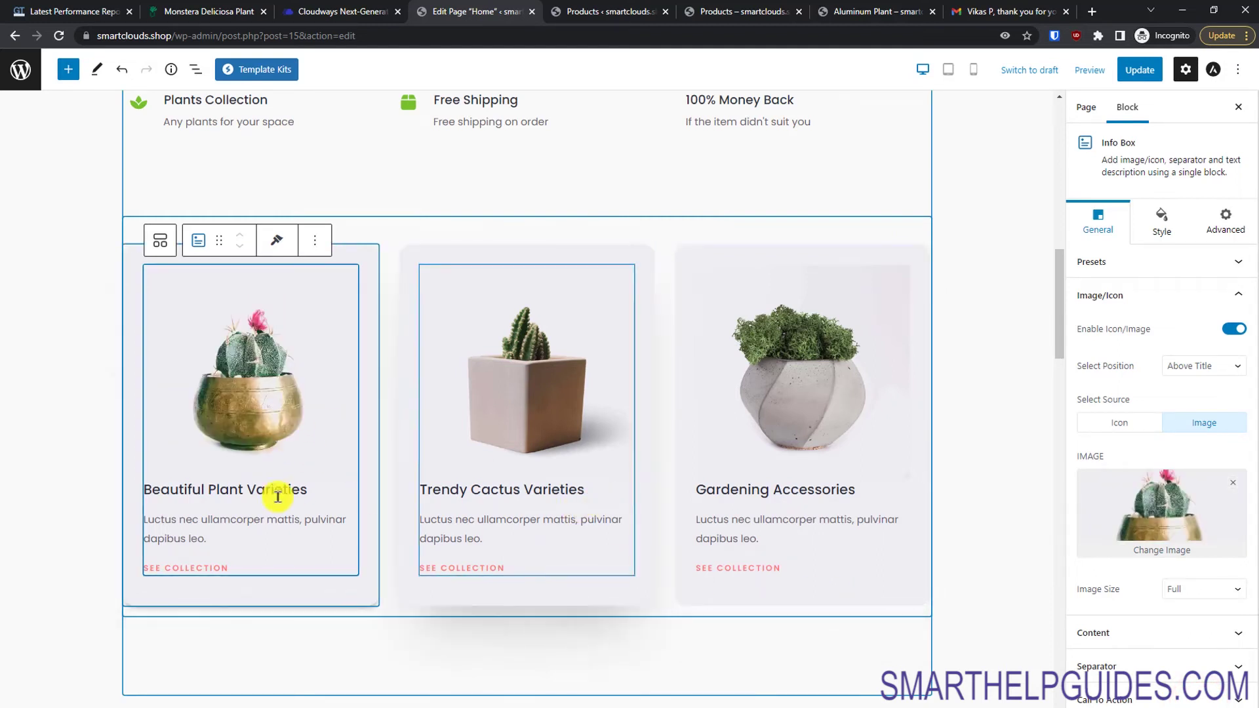
{"action": "left_click", "coordinate": [258, 488]}
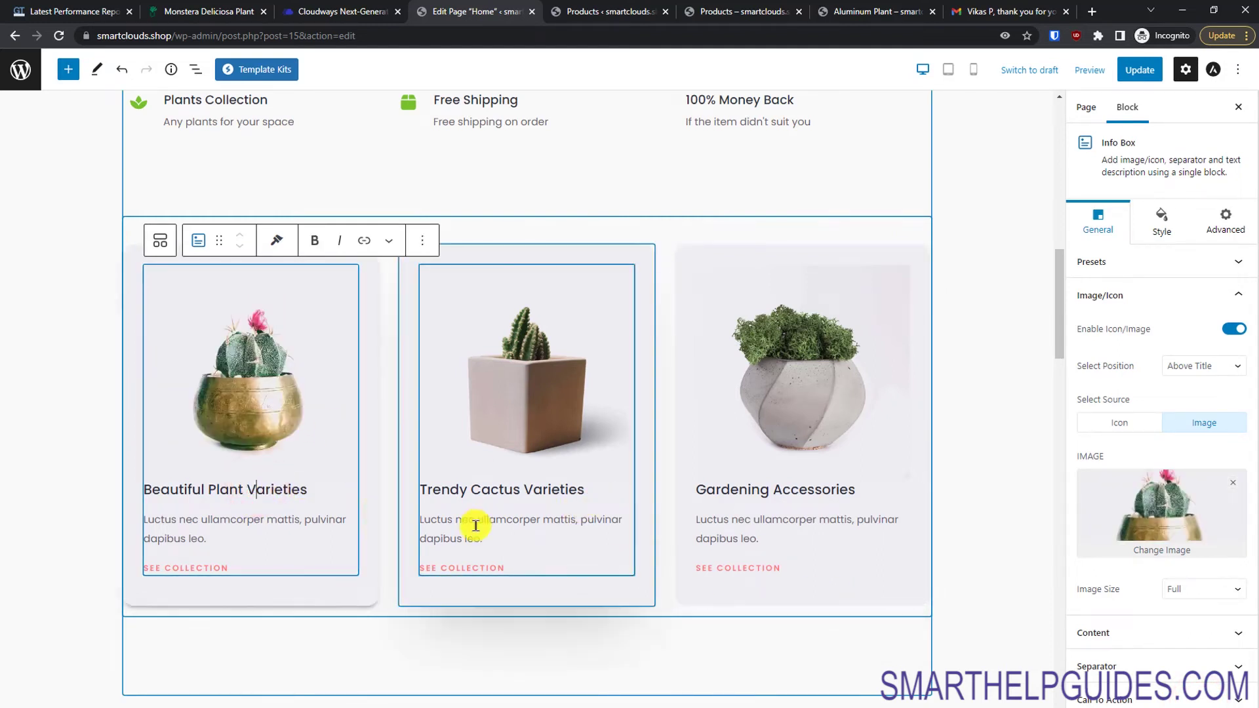
Step: Paste the copied shop URL into the Beautiful Plant Varieties card's Call To Action link
{"action": "left_click", "coordinate": [1163, 219]}
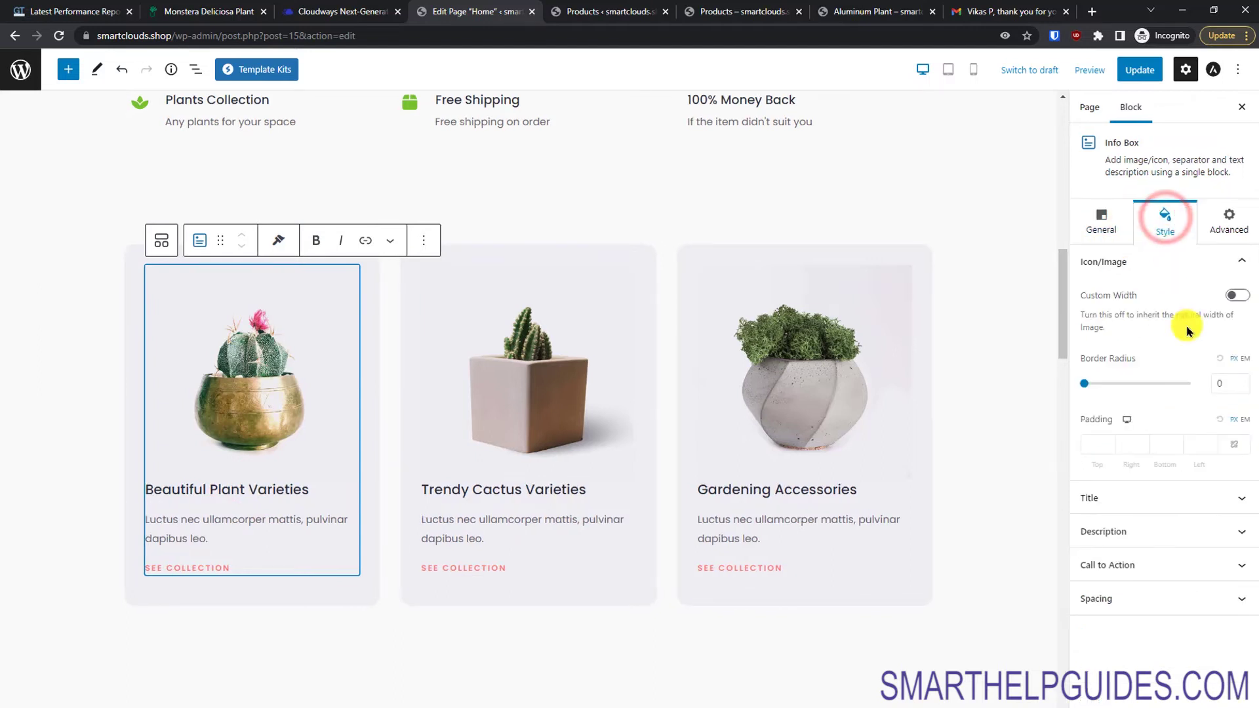
{"action": "left_click", "coordinate": [1113, 208]}
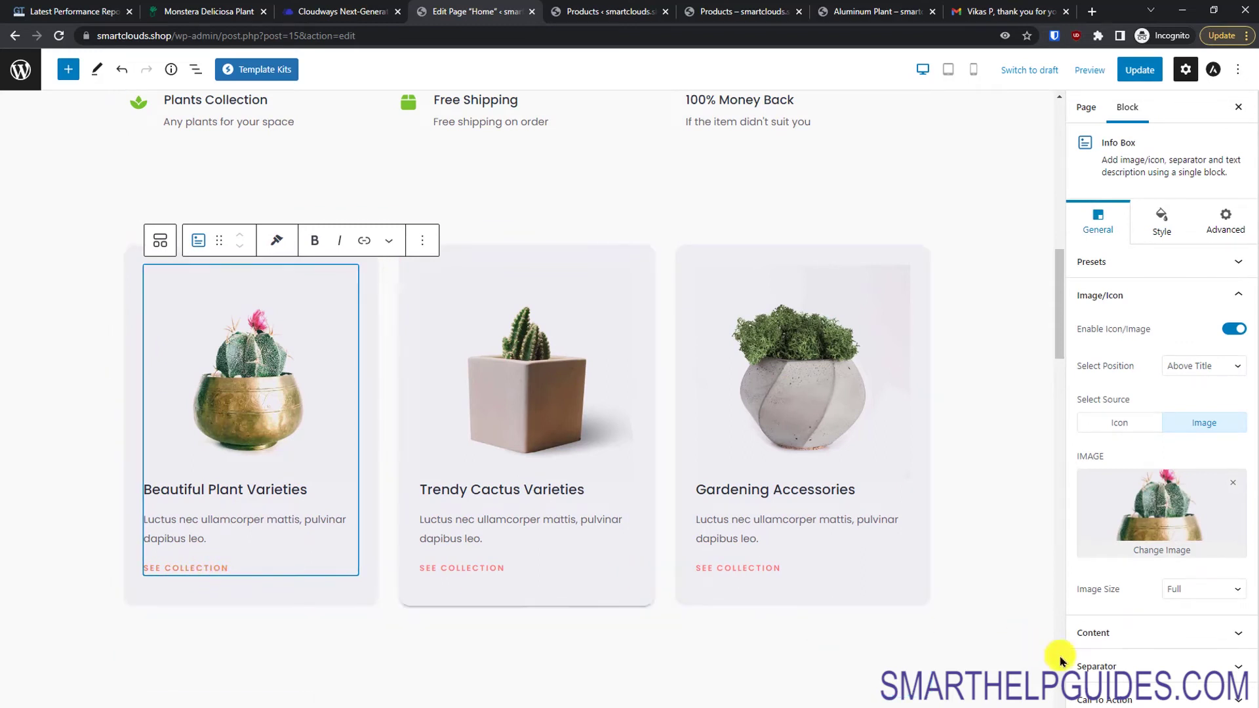
{"action": "left_click", "coordinate": [1105, 695]}
{"action": "scroll", "coordinate": [1249, 586], "scroll_direction": "down", "scroll_amount": 2}
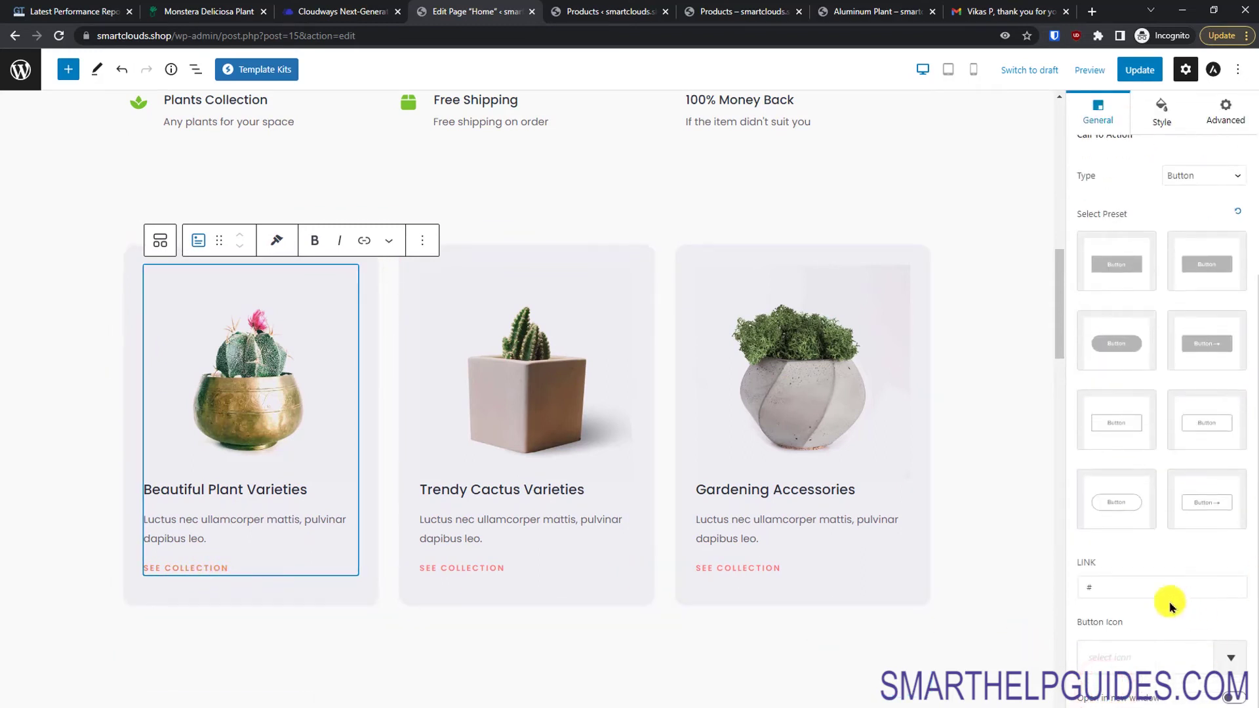
{"action": "left_click", "coordinate": [1131, 585]}
{"action": "double_click", "coordinate": [1125, 585]}
{"action": "type", "text": "https://smartclouds.shop/shop/"}
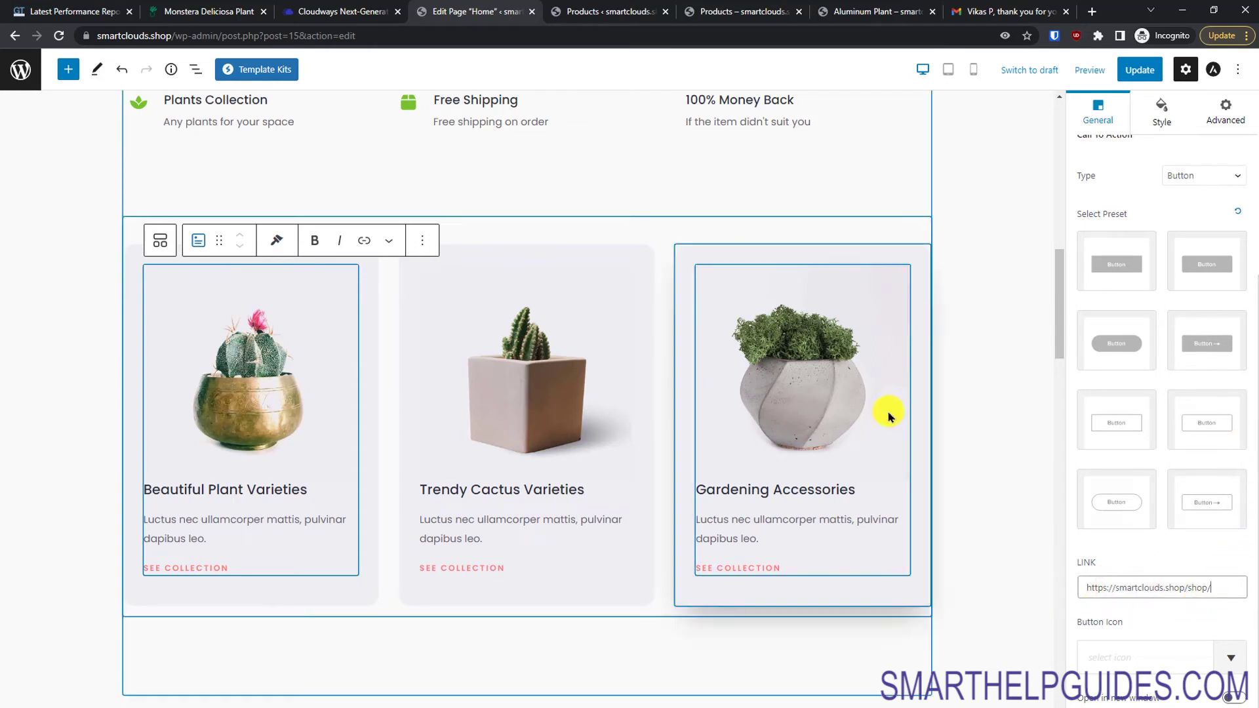
Step: Replace the card button's link with the Plants category page URL
{"action": "left_click", "coordinate": [742, 7]}
{"action": "mouse_move", "coordinate": [662, 96]}
{"action": "left_click", "coordinate": [655, 154]}
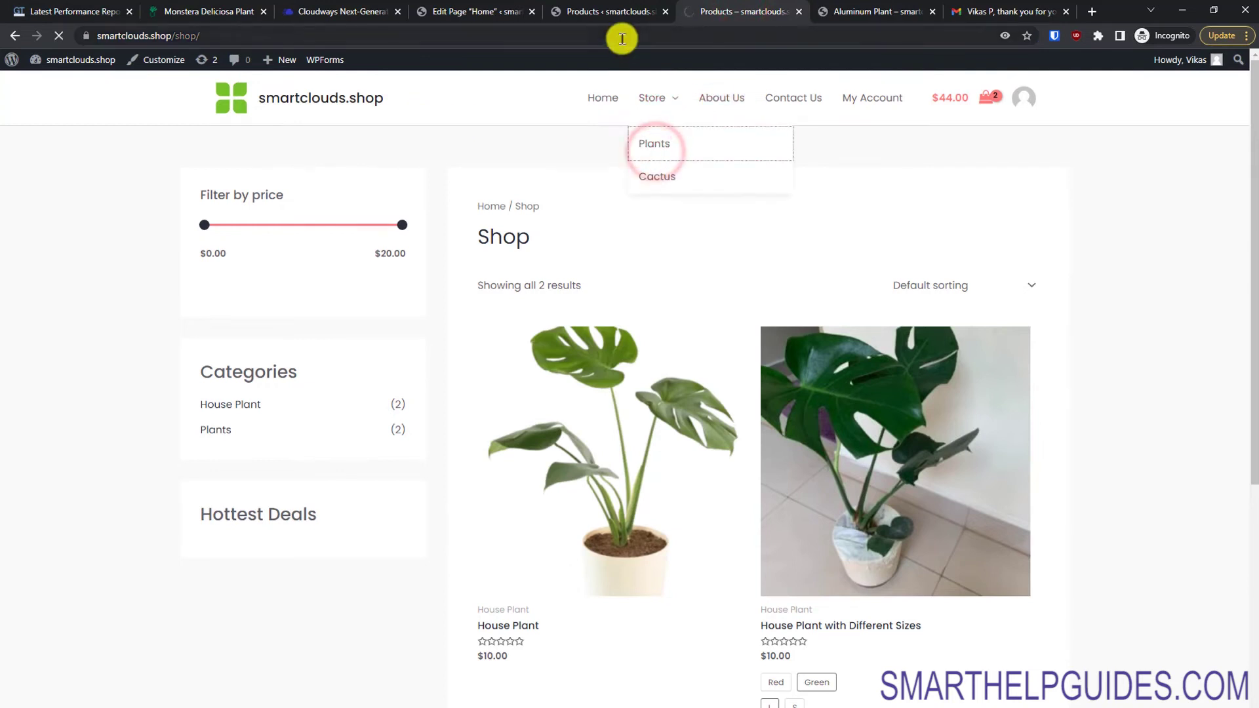
{"action": "left_click", "coordinate": [621, 37]}
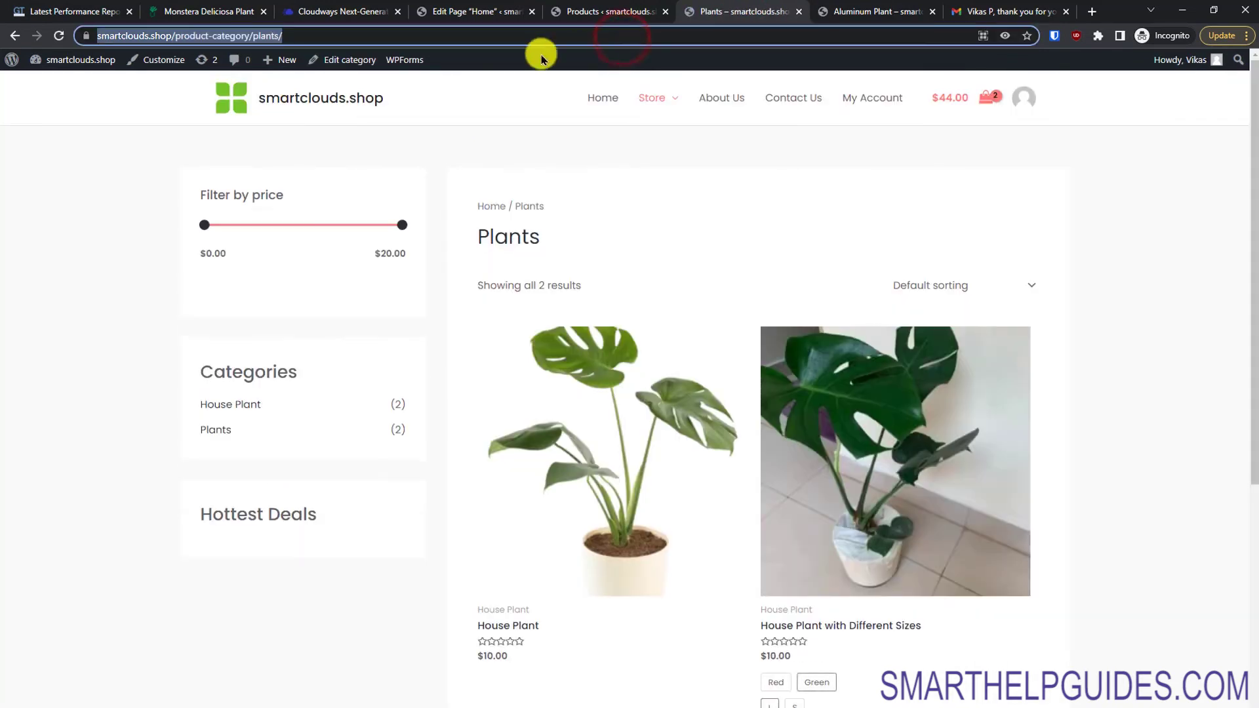
{"action": "left_click", "coordinate": [436, 8]}
{"action": "triple_click", "coordinate": [1181, 597]}
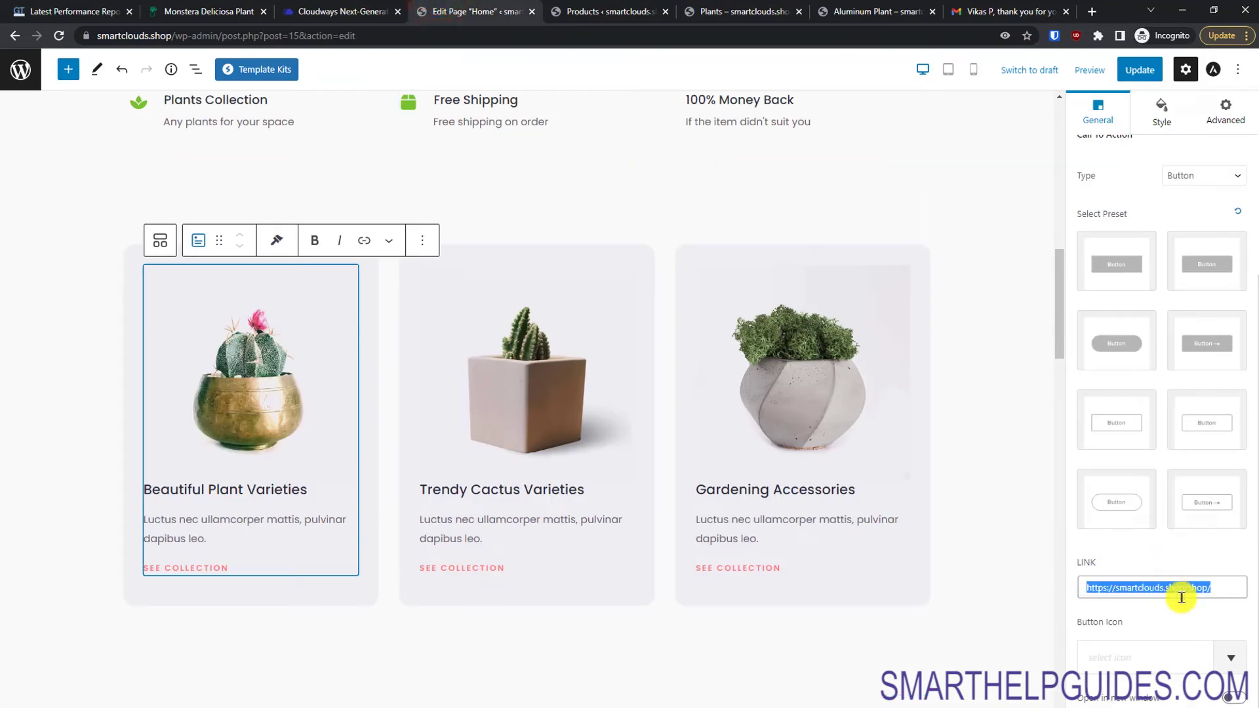
{"action": "key", "text": "ctrl+v"}
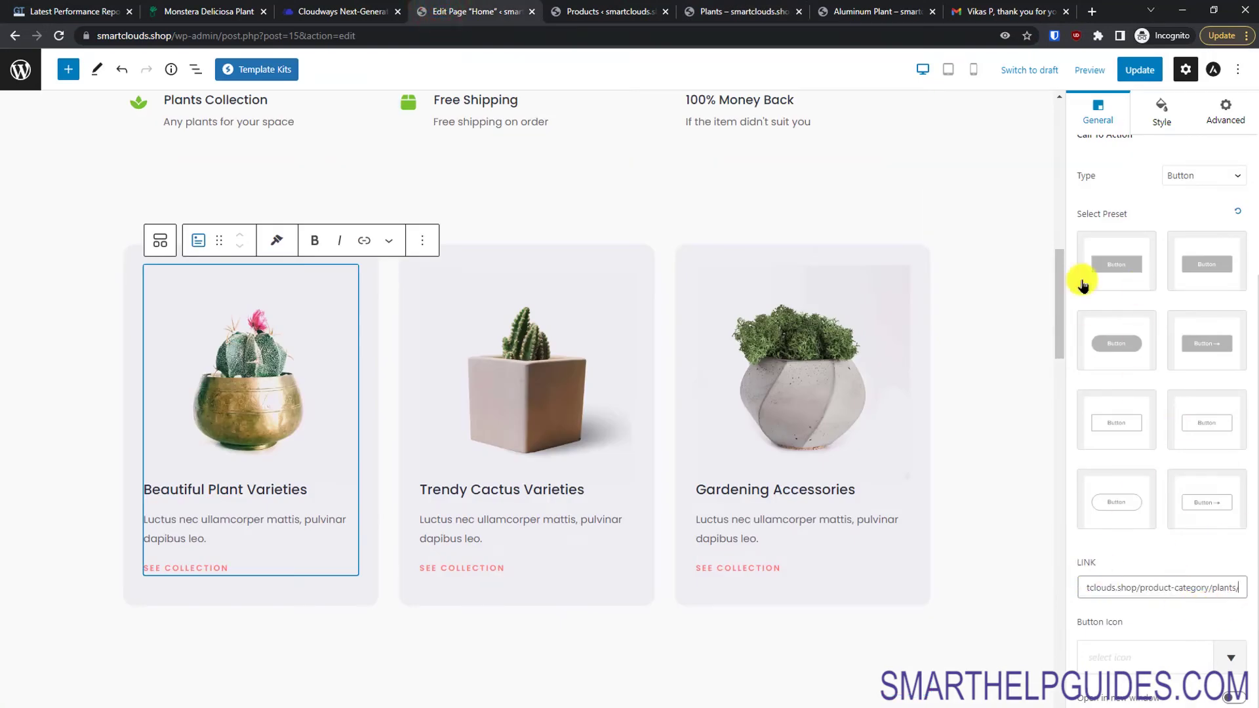
{"action": "left_click", "coordinate": [1162, 77]}
Step: Link the GO TO SHOP box to the Plants category URL, product-category/plants/
{"action": "left_click", "coordinate": [1028, 474]}
{"action": "left_click_drag", "start_coordinate": [1055, 357], "coordinate": [1062, 460]}
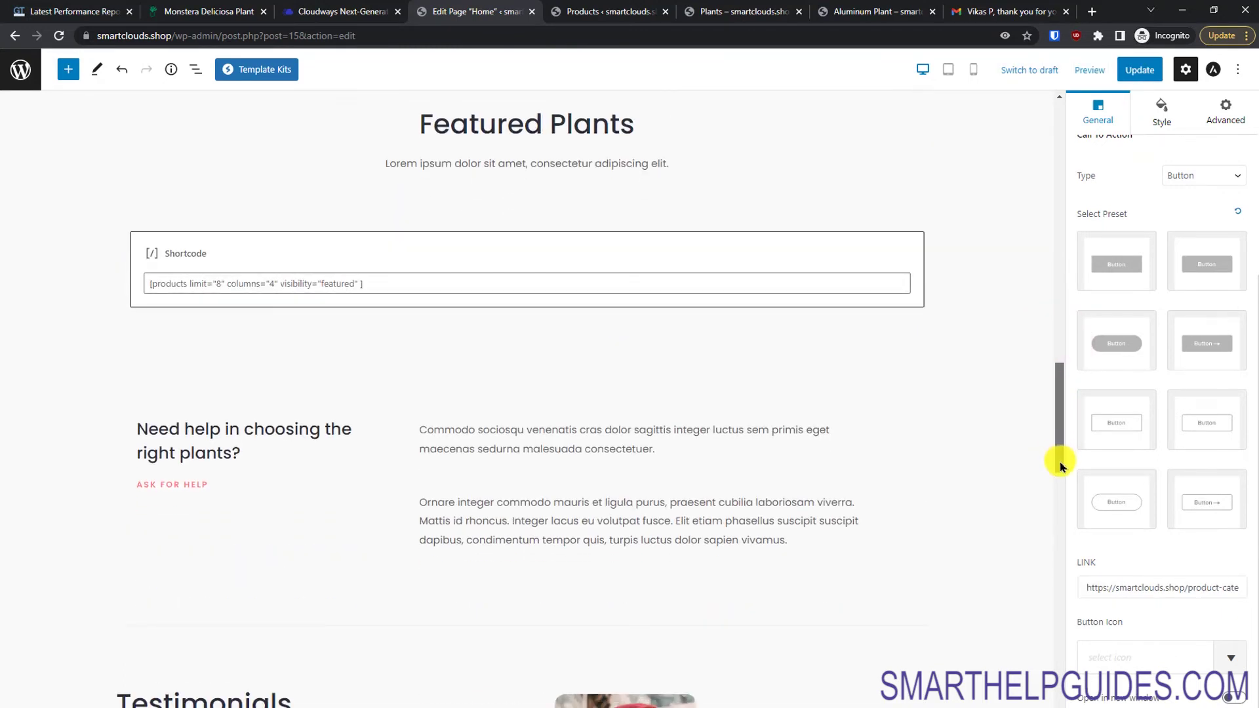
{"action": "scroll", "coordinate": [1062, 467], "scroll_direction": "down", "scroll_amount": 2}
{"action": "scroll", "coordinate": [1062, 477], "scroll_direction": "up", "scroll_amount": 3}
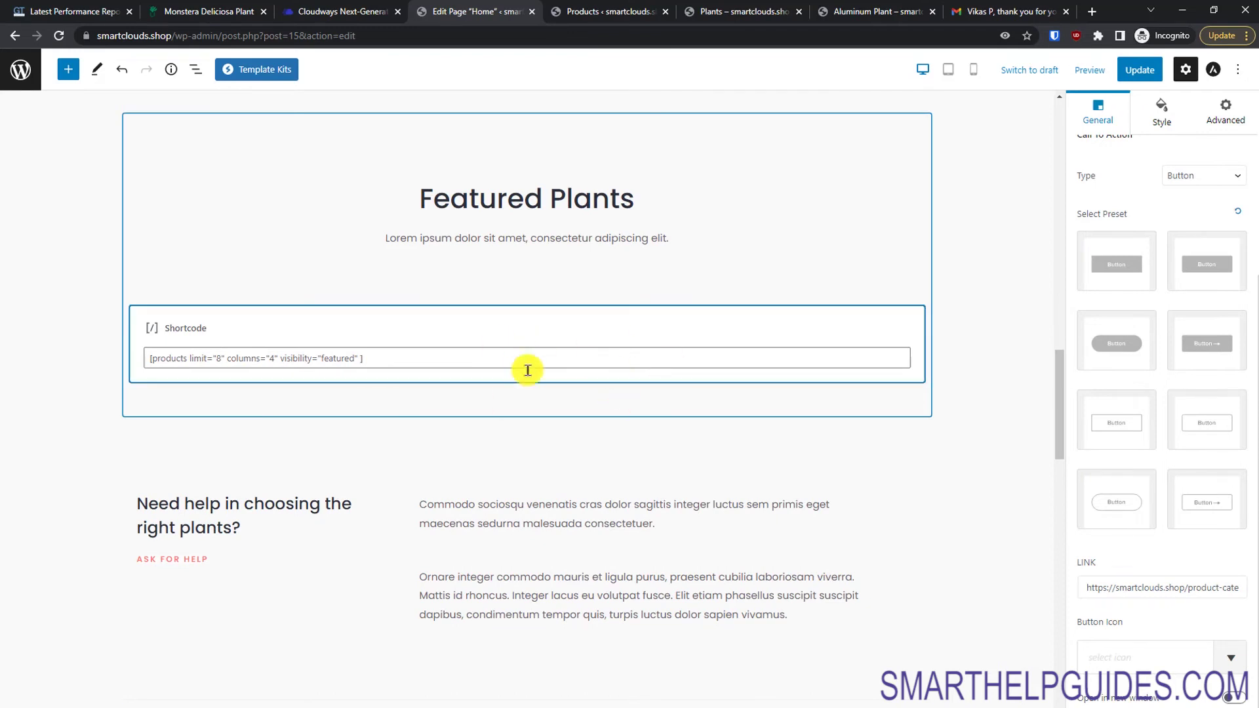
{"action": "left_click_drag", "start_coordinate": [1062, 396], "coordinate": [1056, 494]}
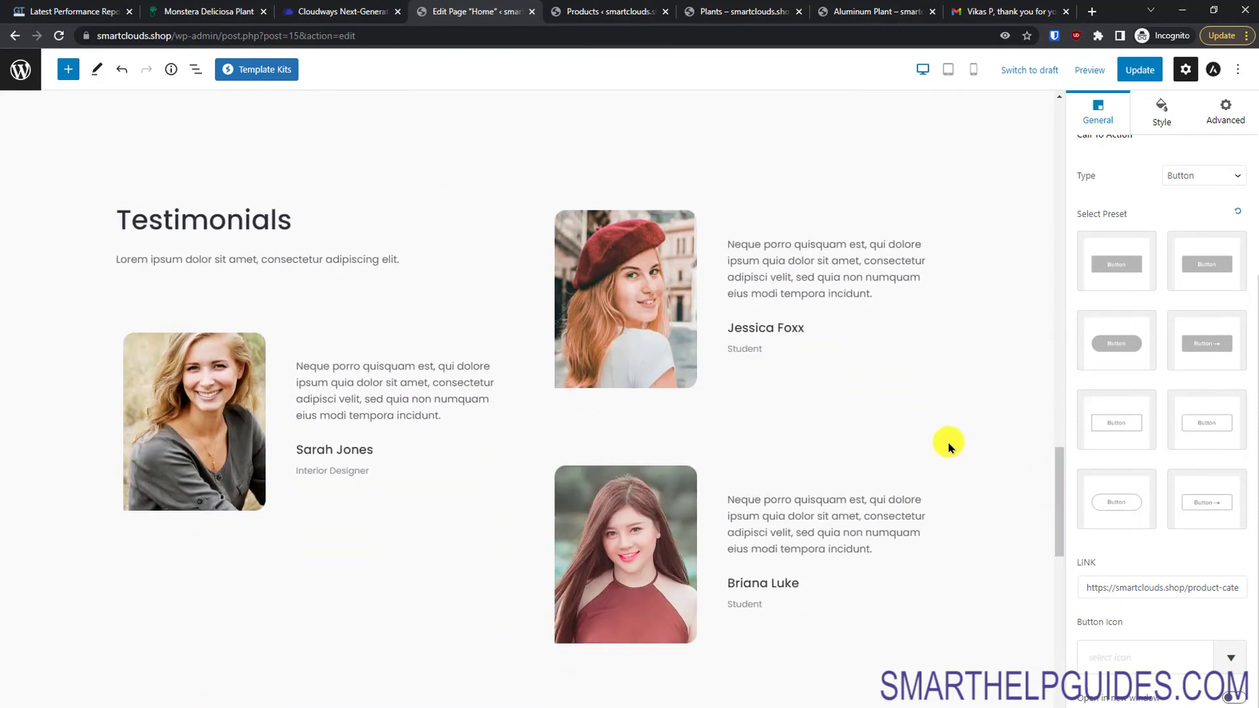
{"action": "left_click", "coordinate": [814, 283]}
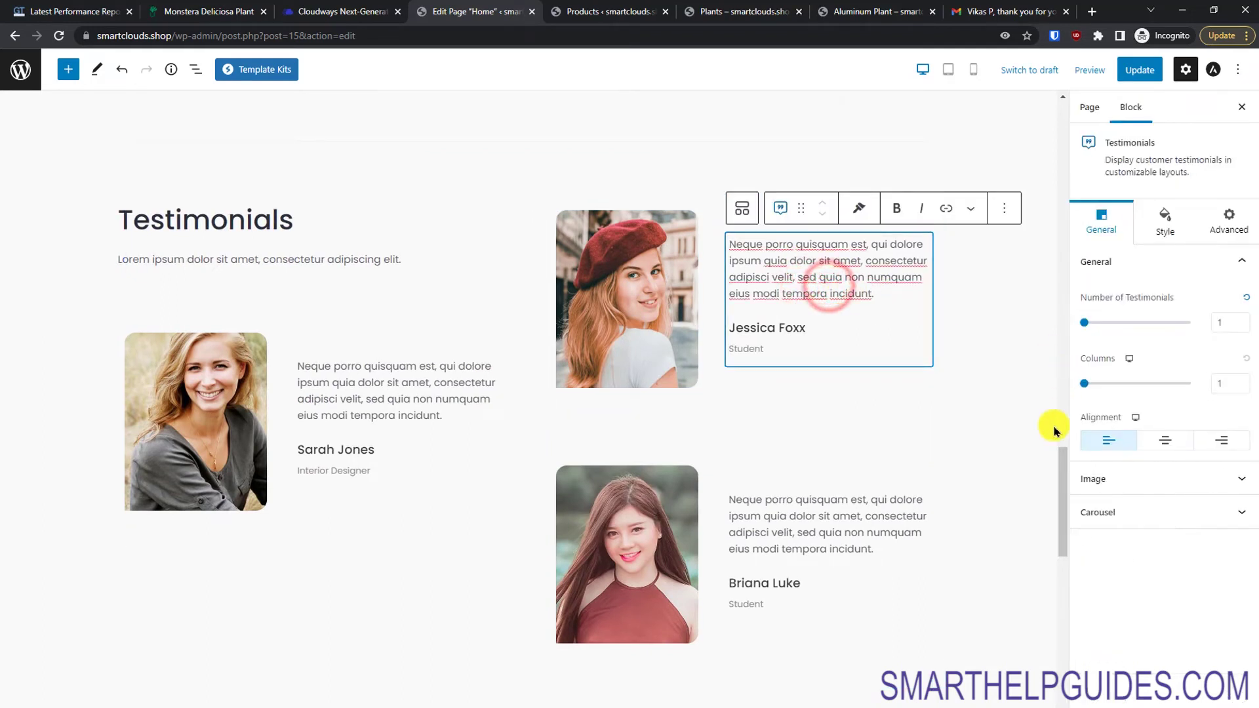
{"action": "left_click_drag", "start_coordinate": [1059, 463], "coordinate": [1068, 568]}
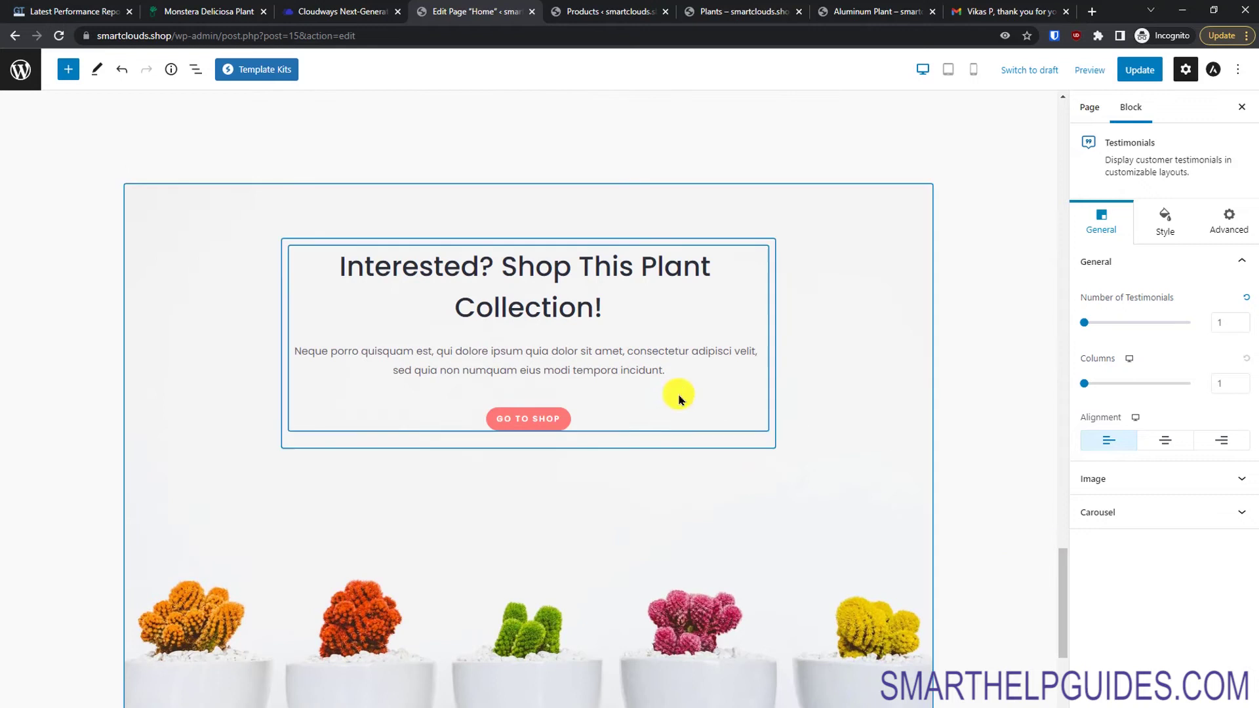
{"action": "left_click", "coordinate": [538, 427]}
{"action": "left_click", "coordinate": [1170, 588]}
{"action": "key", "text": "ctrl+a"}
{"action": "key", "text": "ctrl+v"}
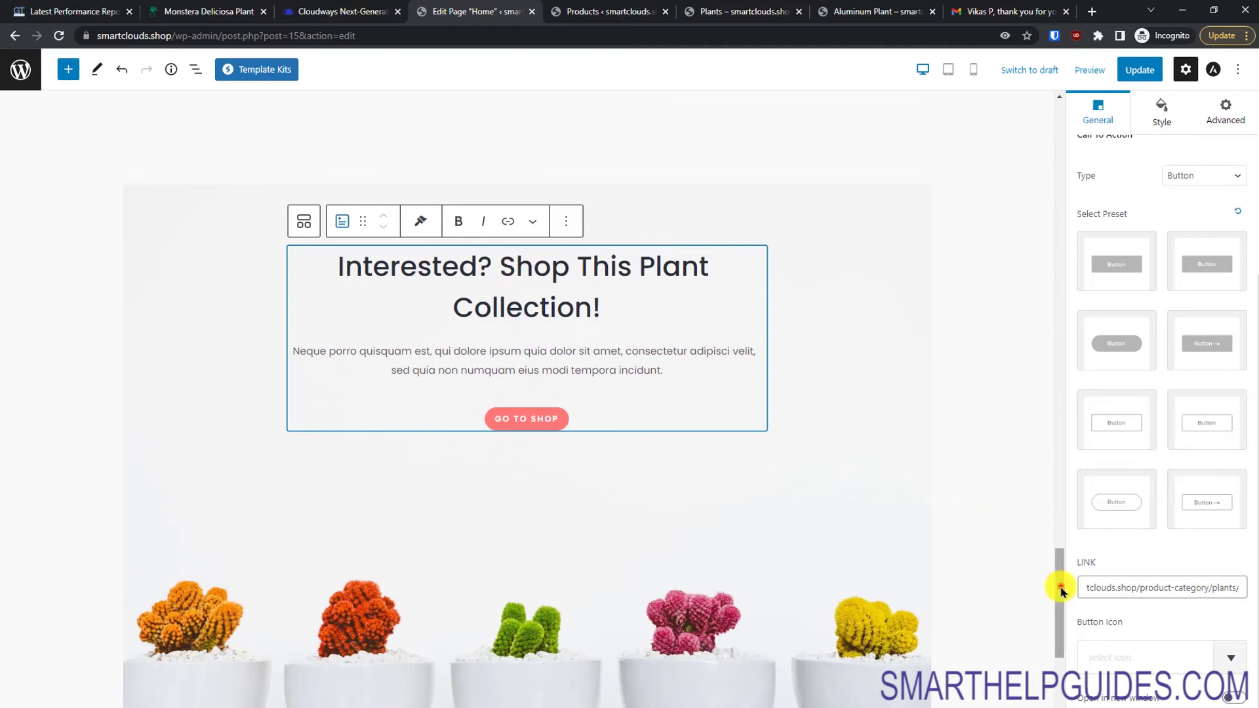
Step: Update the Home page and view the published storefront
{"action": "left_click_drag", "start_coordinate": [1060, 586], "coordinate": [1064, 668]}
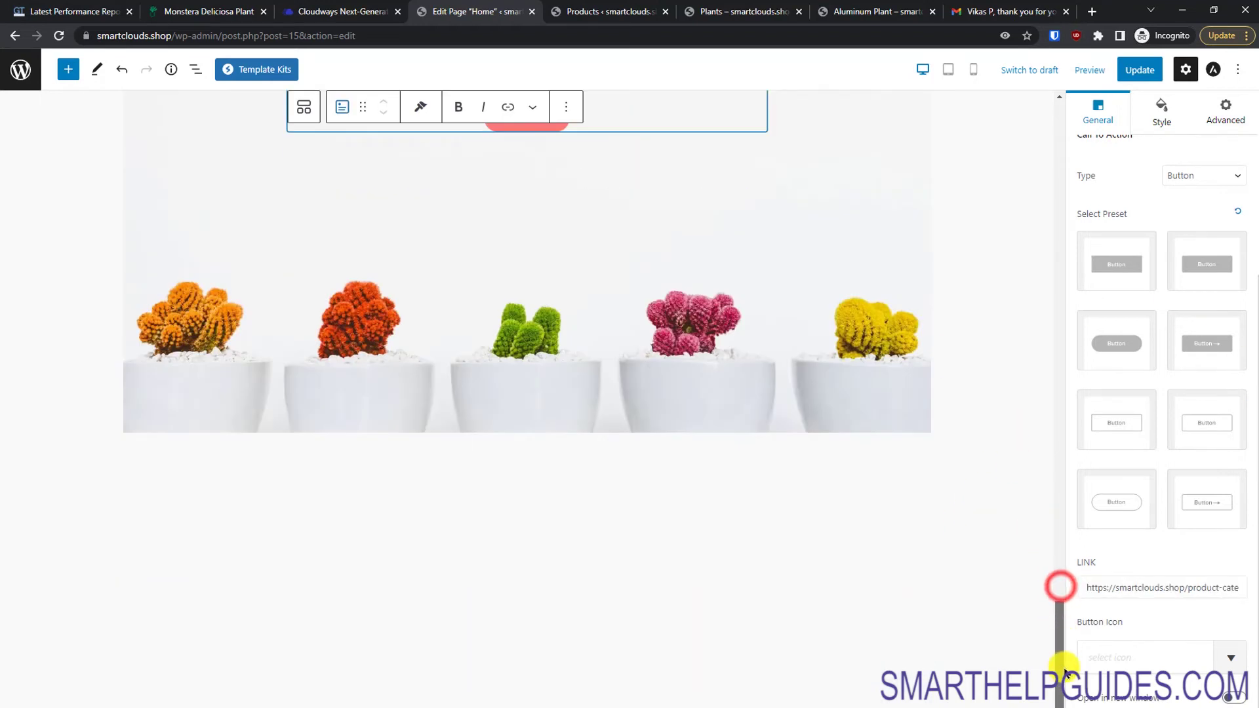
{"action": "left_click", "coordinate": [1146, 68]}
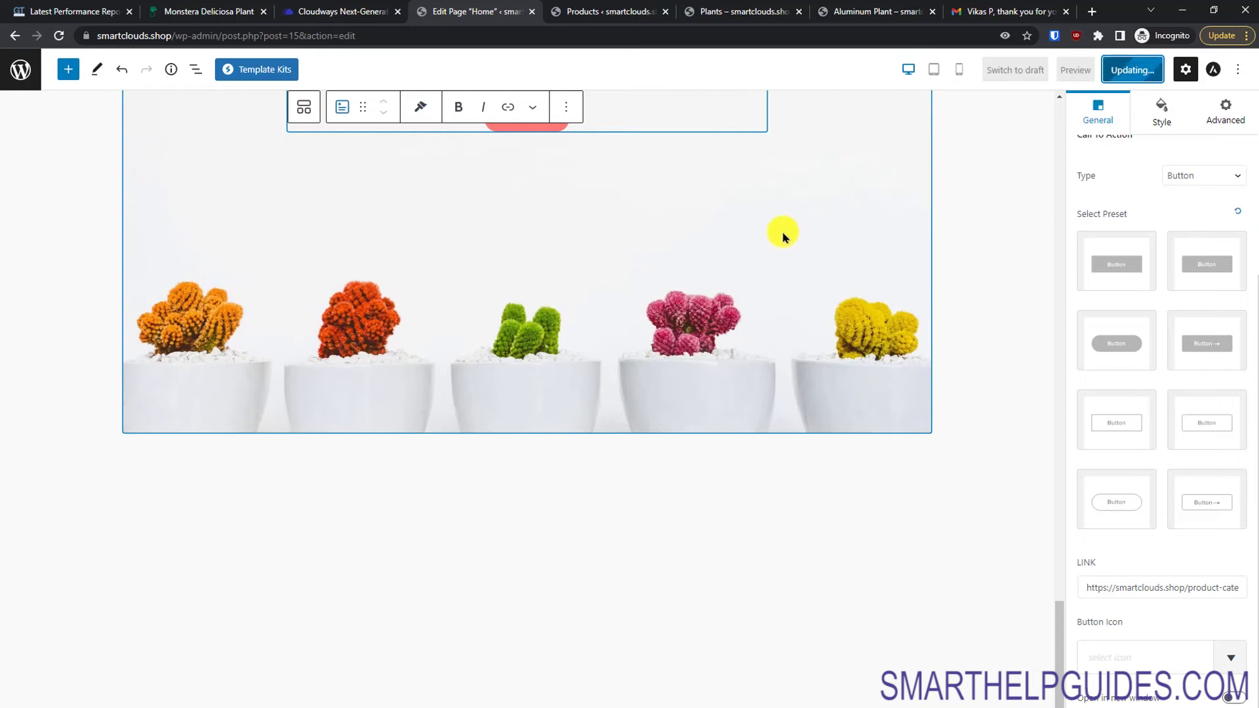
{"action": "left_click", "coordinate": [129, 694]}
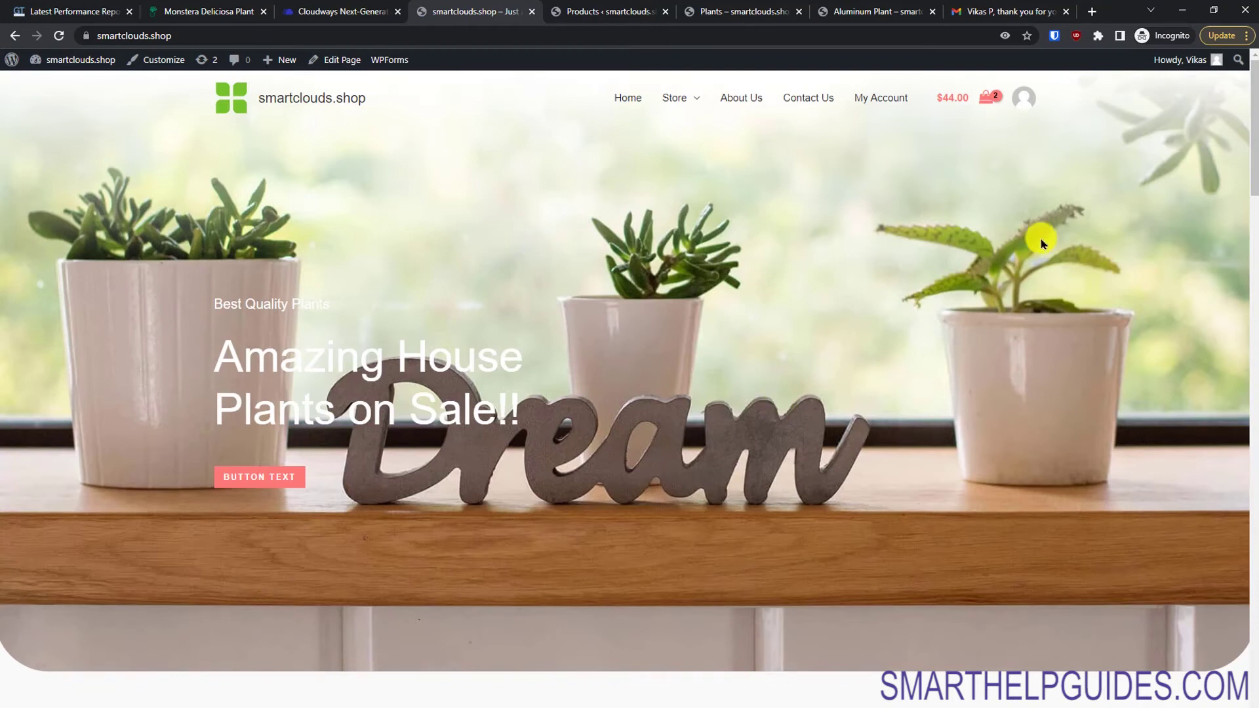
{"action": "left_click_drag", "start_coordinate": [478, 407], "coordinate": [206, 336]}
{"action": "left_click", "coordinate": [335, 389]}
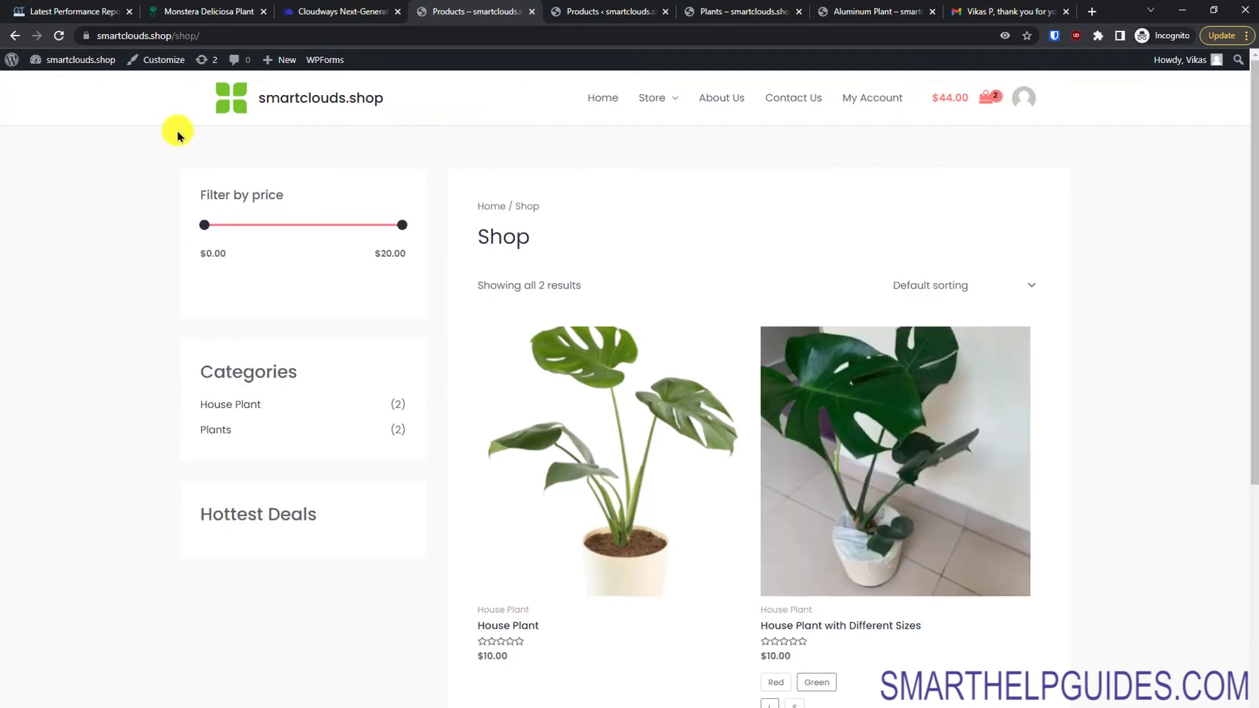
{"action": "left_click", "coordinate": [9, 37]}
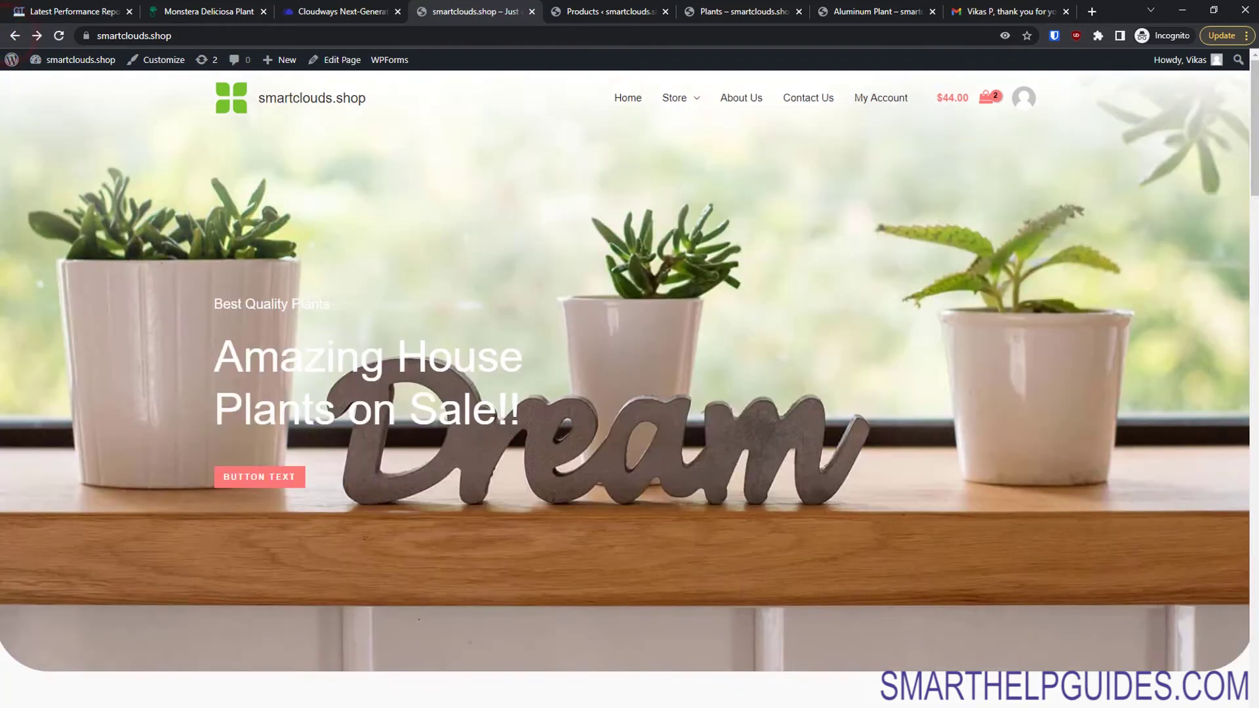
{"action": "left_click_drag", "start_coordinate": [1252, 152], "coordinate": [1247, 177]}
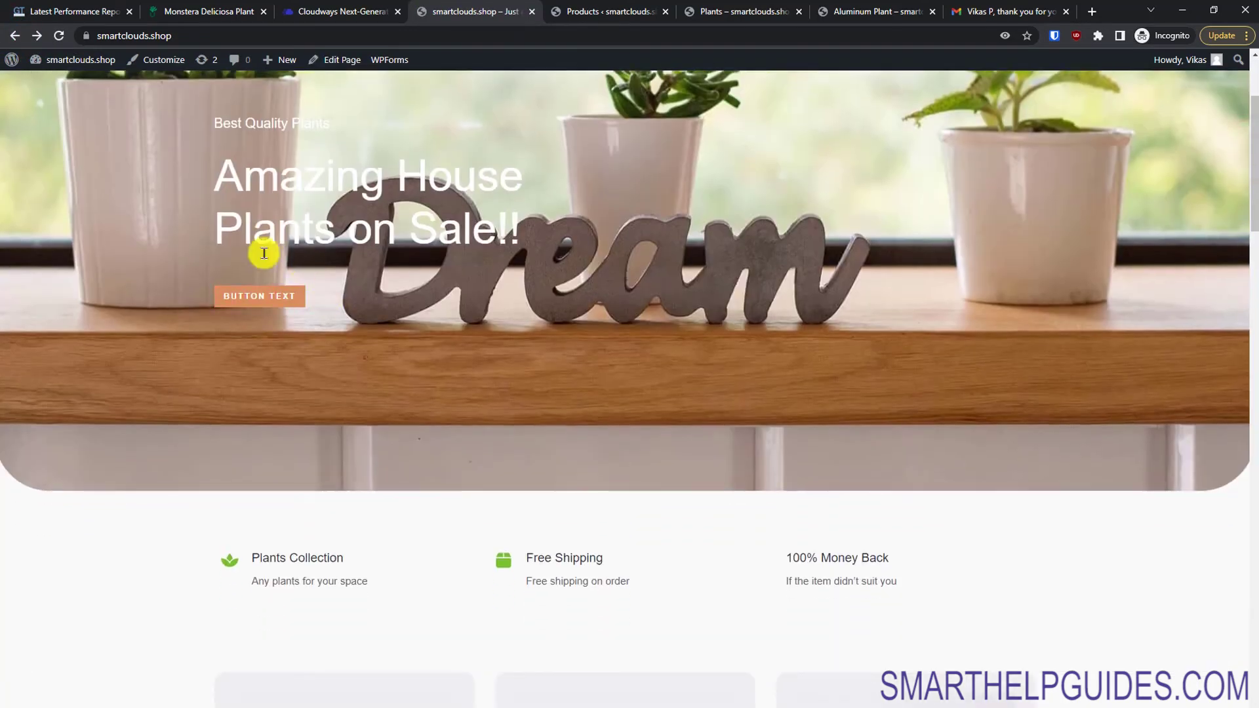
{"action": "left_click_drag", "start_coordinate": [1245, 216], "coordinate": [1208, 315]}
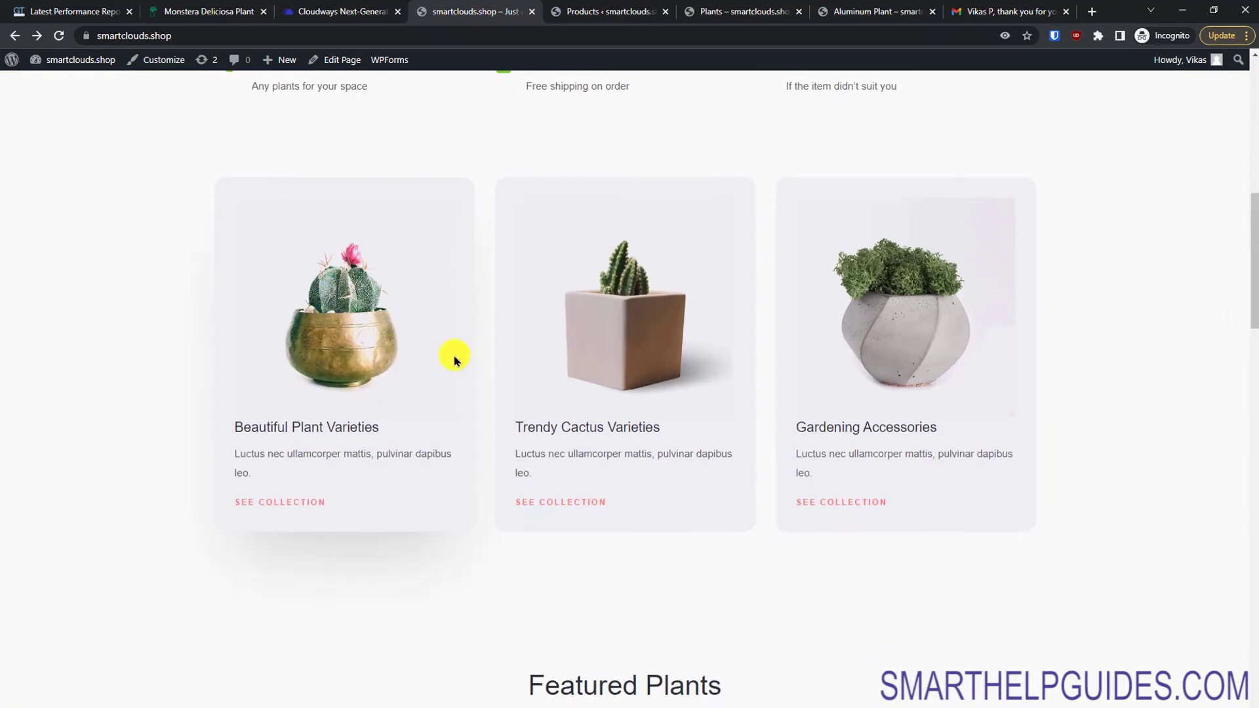
{"action": "left_click", "coordinate": [312, 503]}
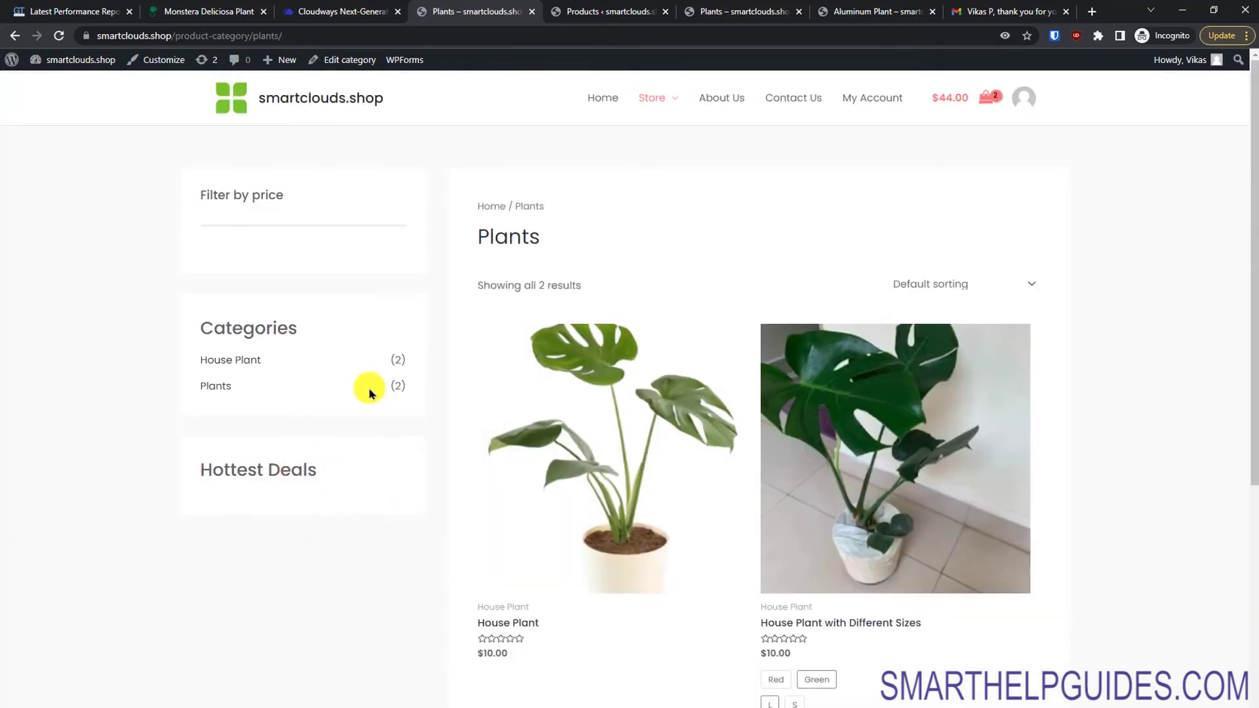
{"action": "left_click", "coordinate": [14, 36]}
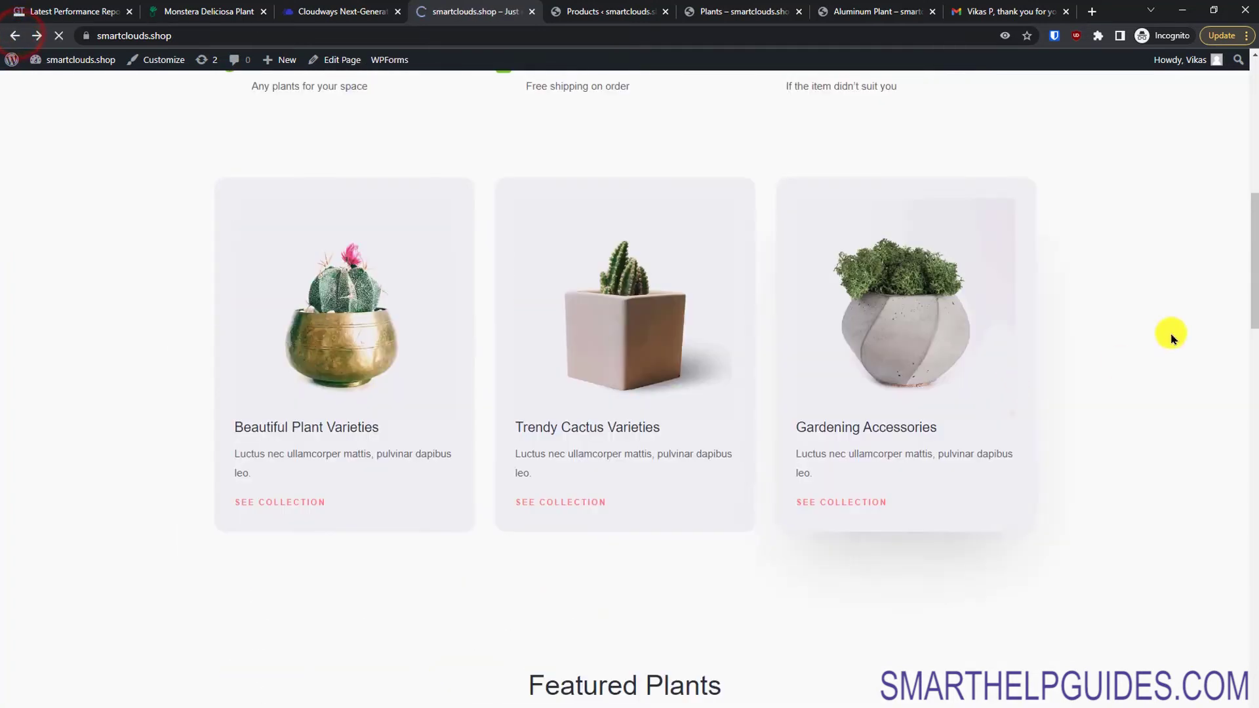
{"action": "left_click_drag", "start_coordinate": [1250, 262], "coordinate": [1254, 633]}
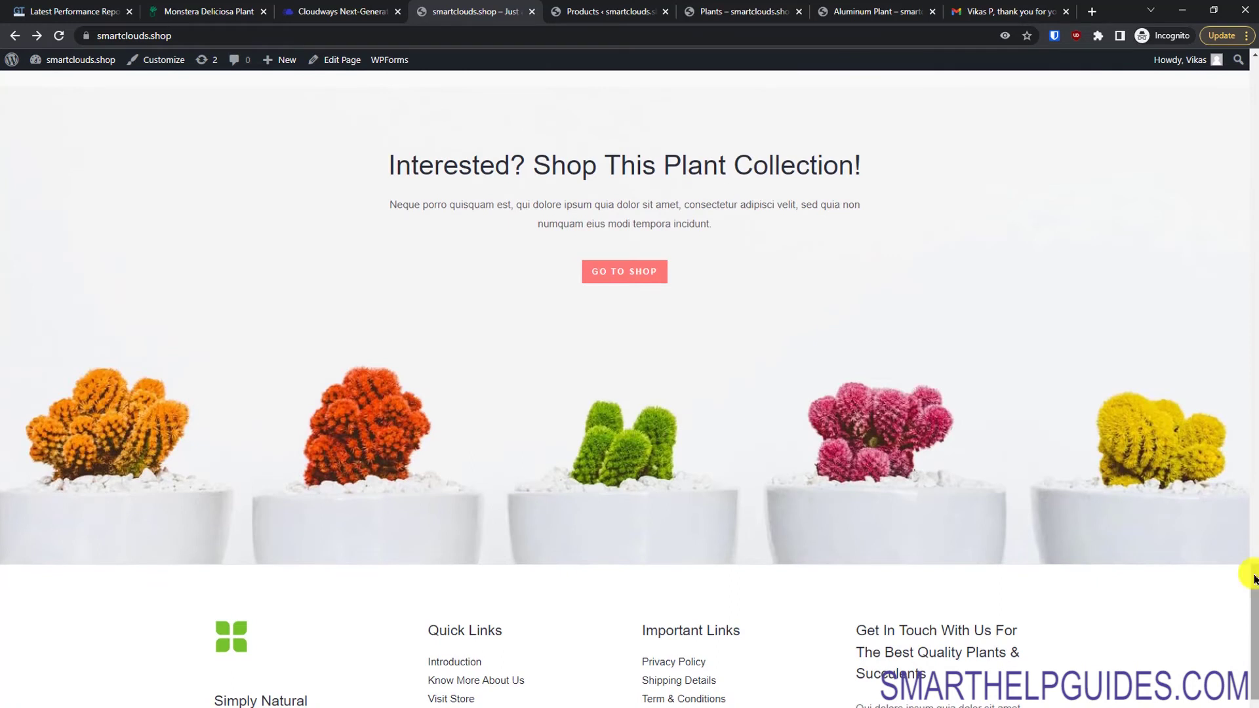
{"action": "left_click_drag", "start_coordinate": [1254, 578], "coordinate": [1250, 576]}
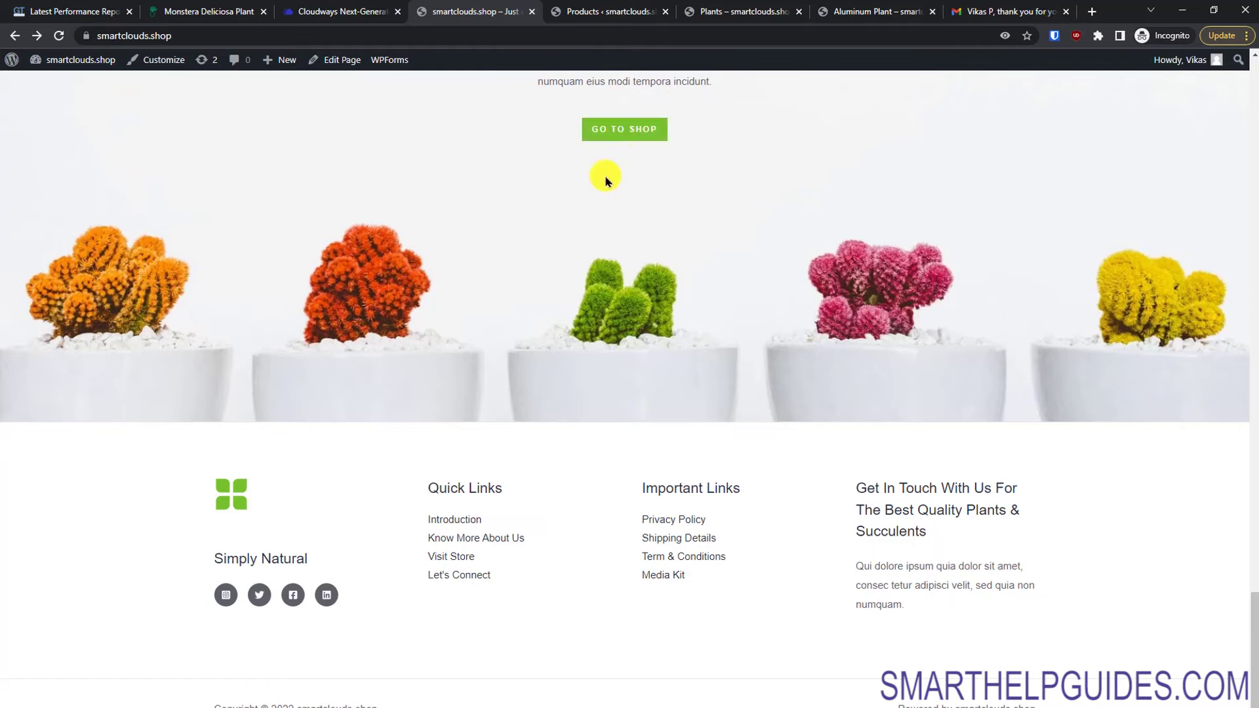
{"action": "left_click_drag", "start_coordinate": [1255, 626], "coordinate": [1225, 56]}
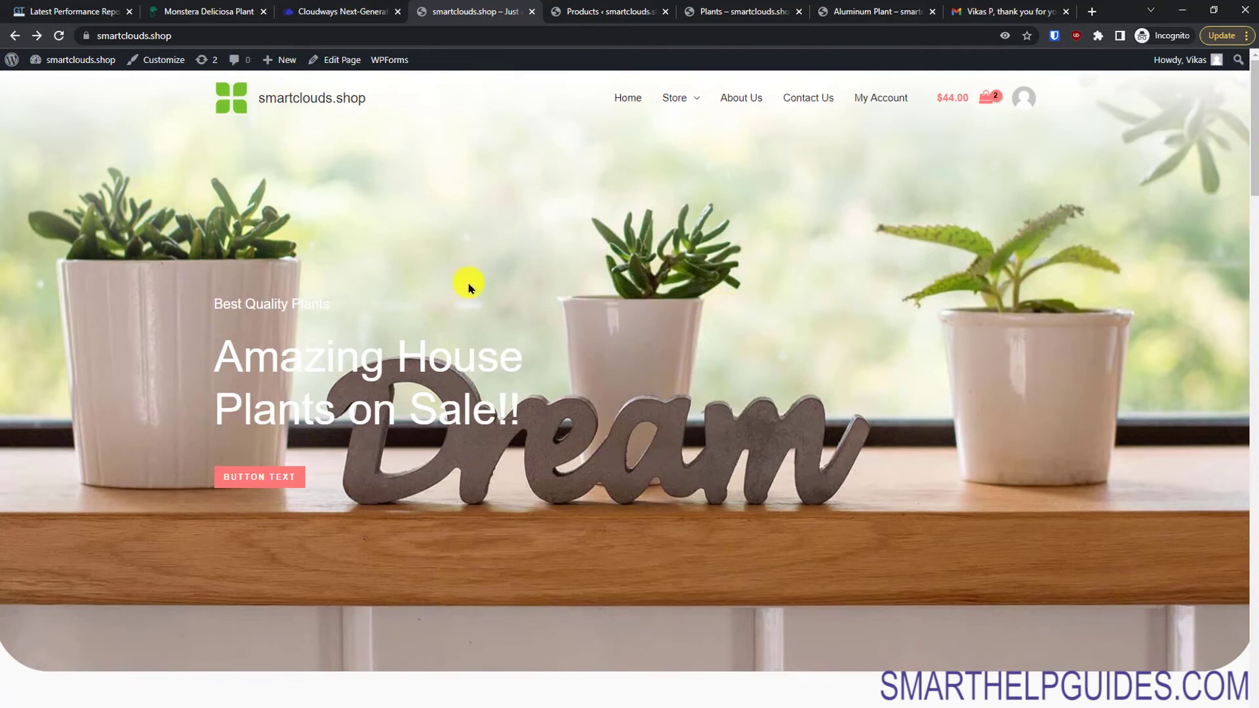
Step: In Customizer Global > Typography, try the first font preset, then reset fonts to default
{"action": "left_click", "coordinate": [174, 72]}
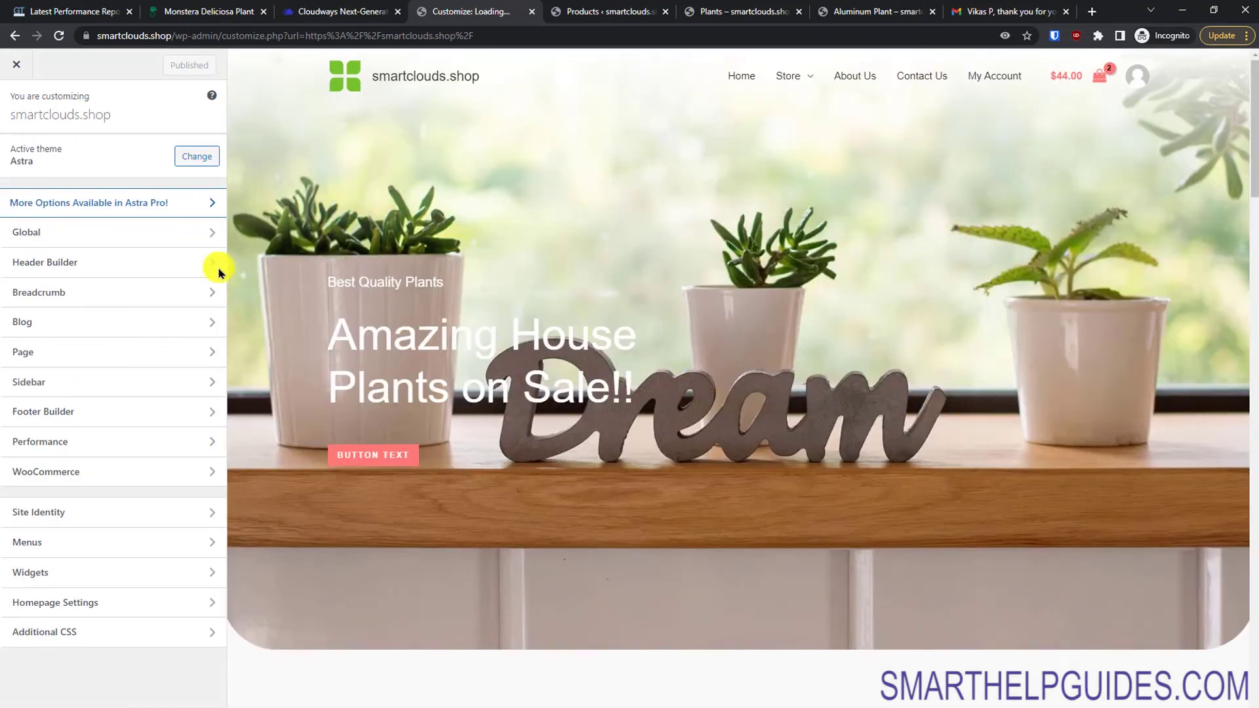
{"action": "left_click", "coordinate": [102, 233]}
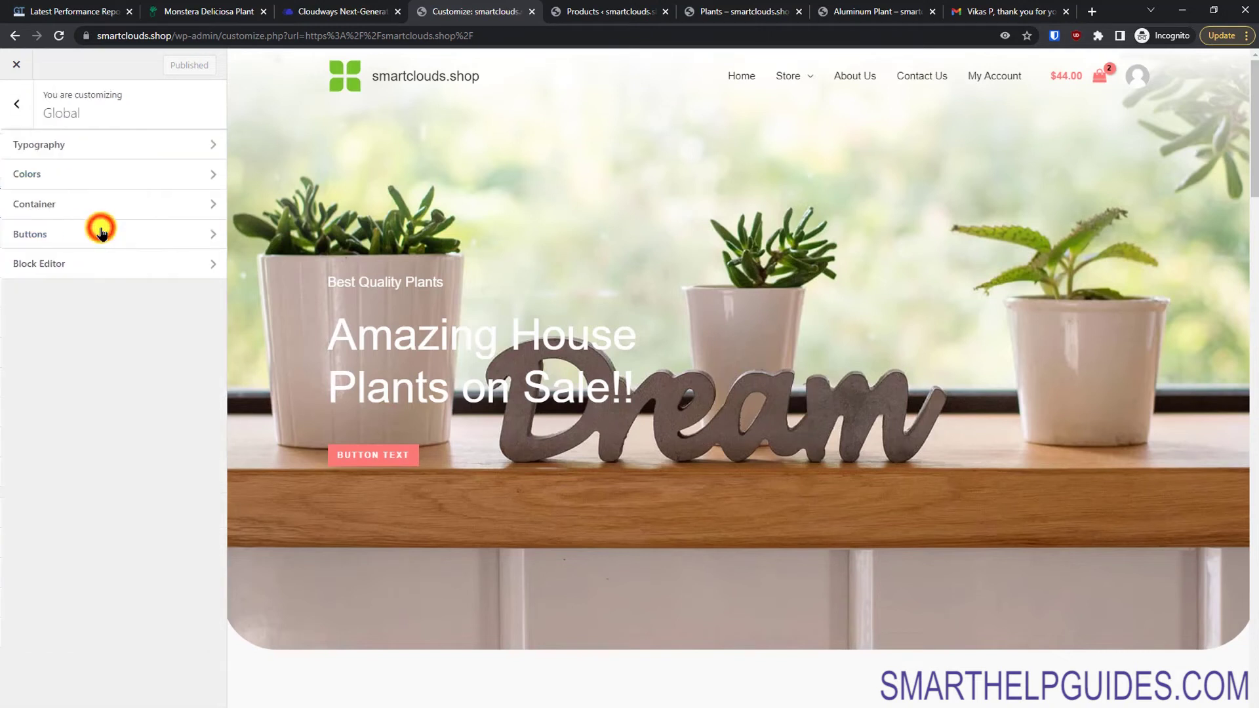
{"action": "left_click", "coordinate": [102, 149]}
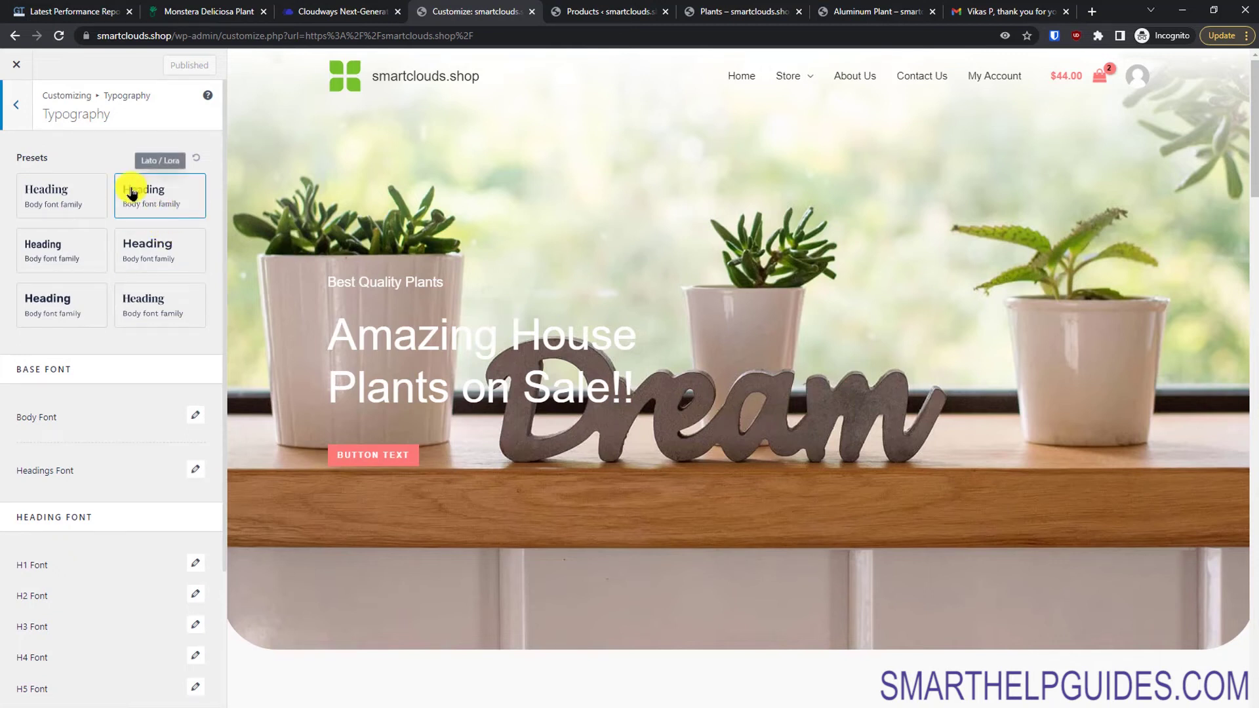
{"action": "left_click", "coordinate": [62, 192]}
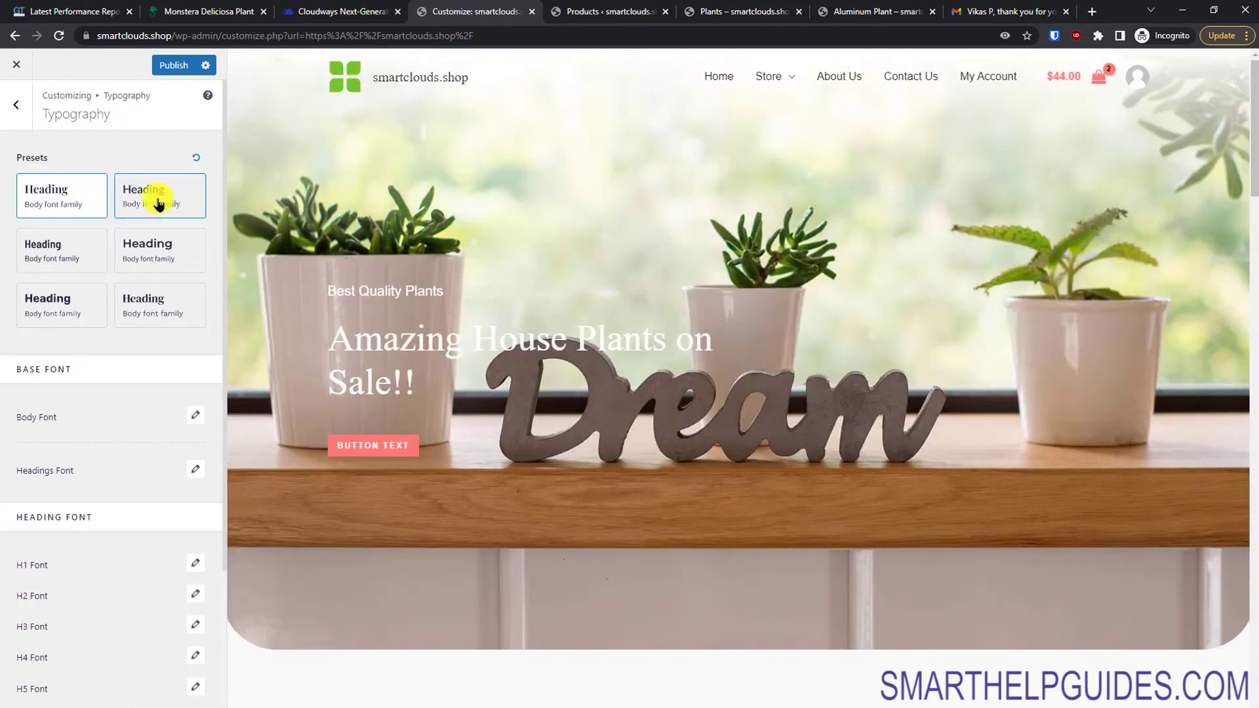
{"action": "left_click", "coordinate": [195, 161]}
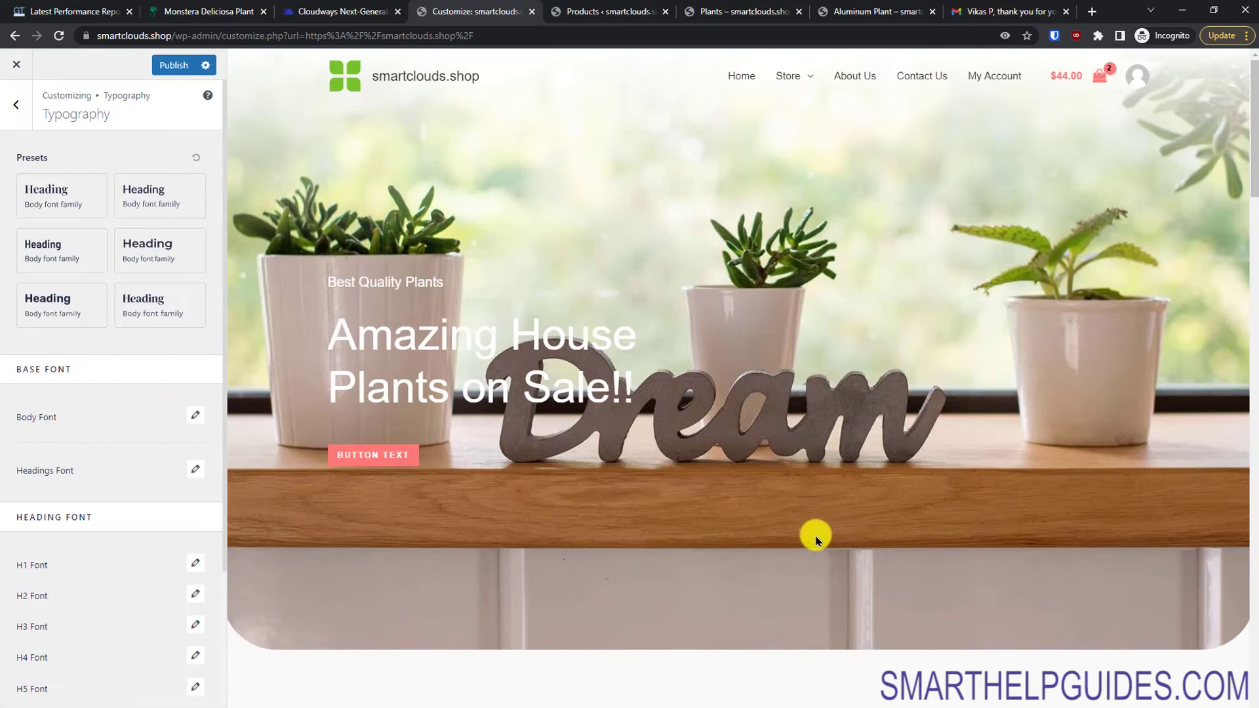
{"action": "left_click", "coordinate": [19, 115]}
Step: Try a cyan accent colour in Global > Colors, then reset the accent to its original
{"action": "left_click", "coordinate": [65, 175]}
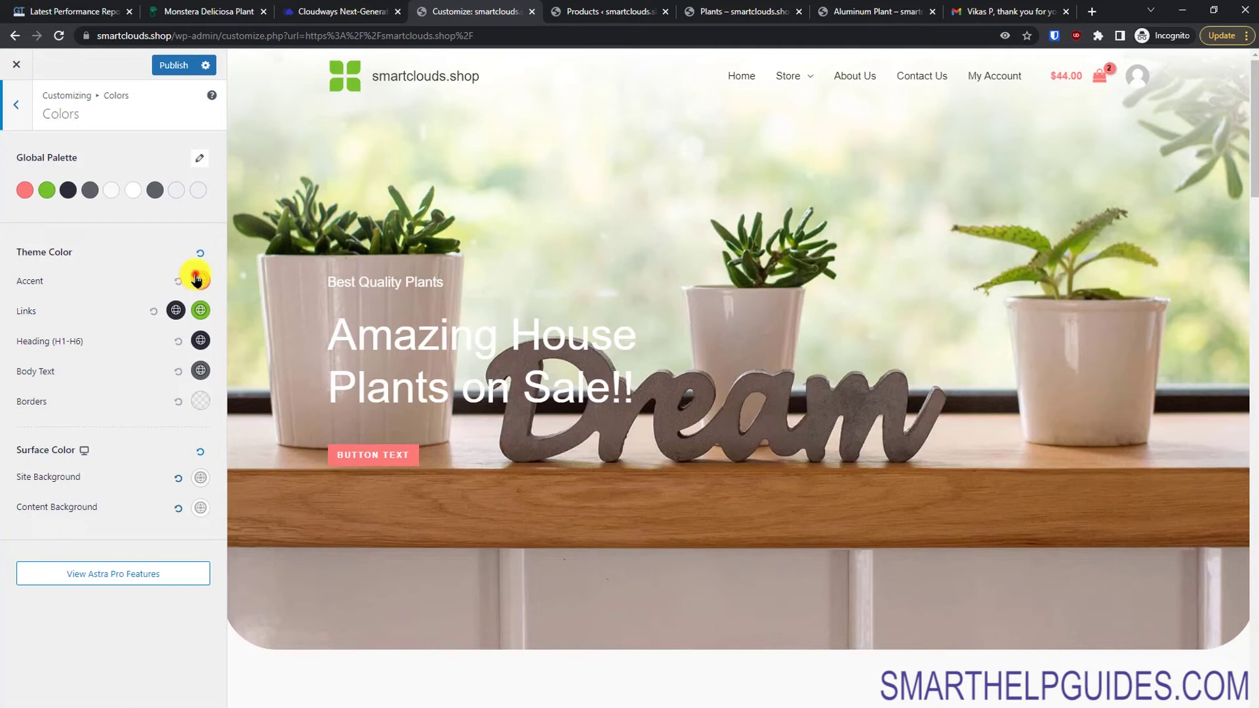
{"action": "left_click", "coordinate": [196, 280]}
{"action": "left_click", "coordinate": [116, 494]}
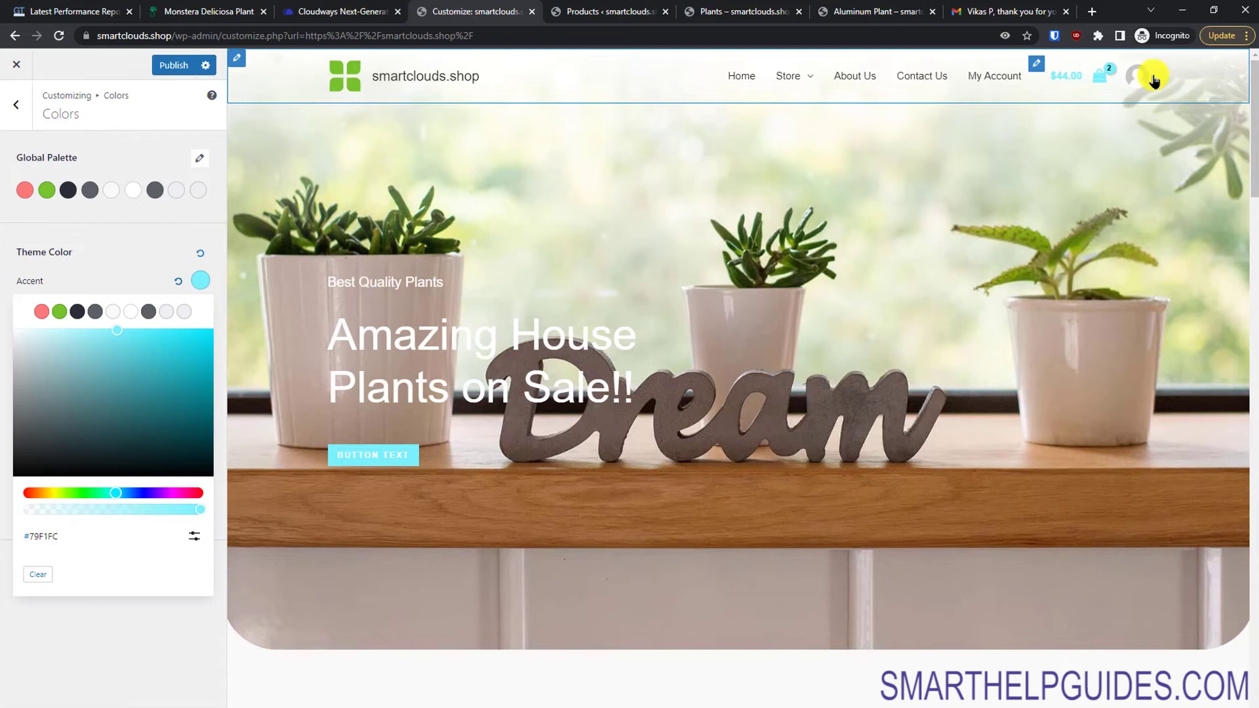
{"action": "left_click", "coordinate": [140, 244]}
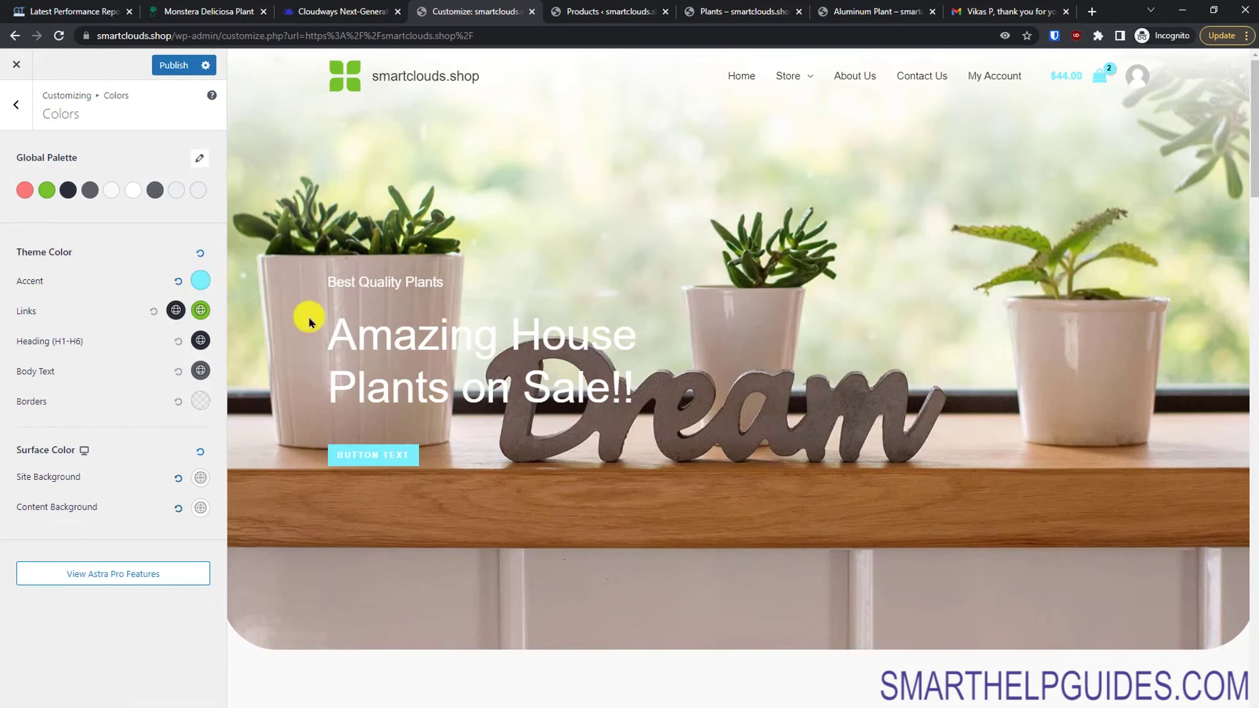
{"action": "left_click", "coordinate": [183, 282]}
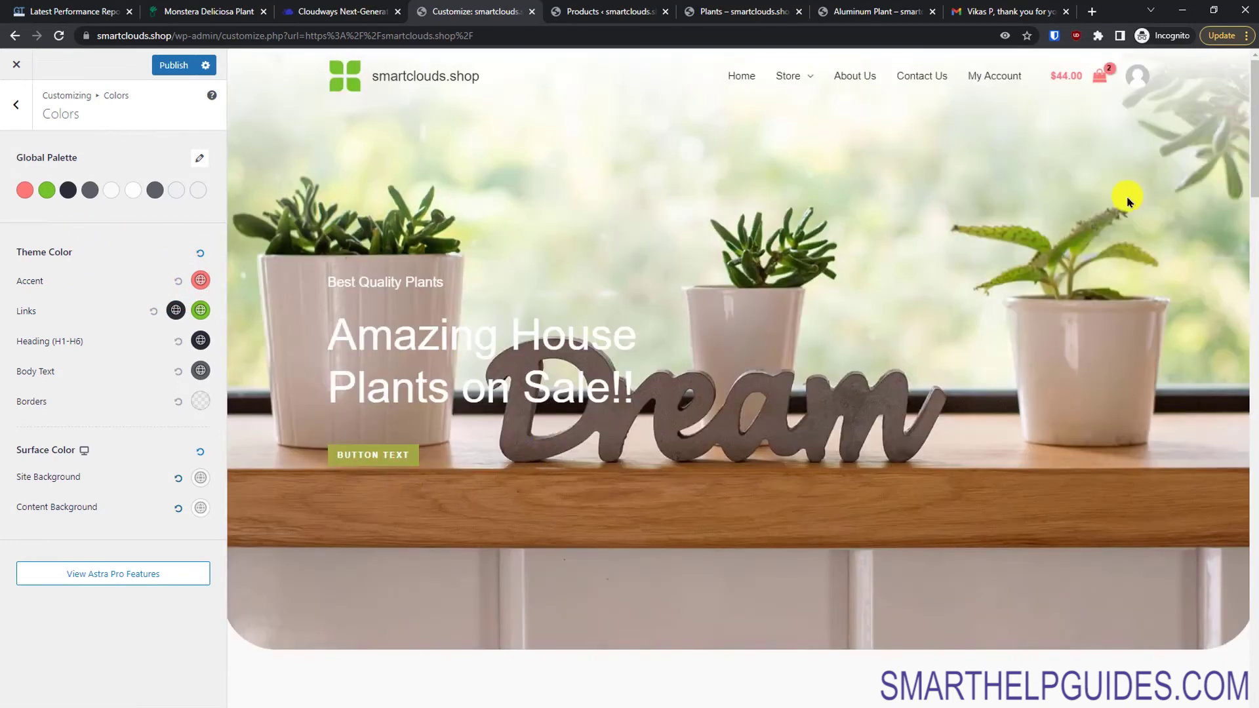
{"action": "left_click", "coordinate": [17, 111]}
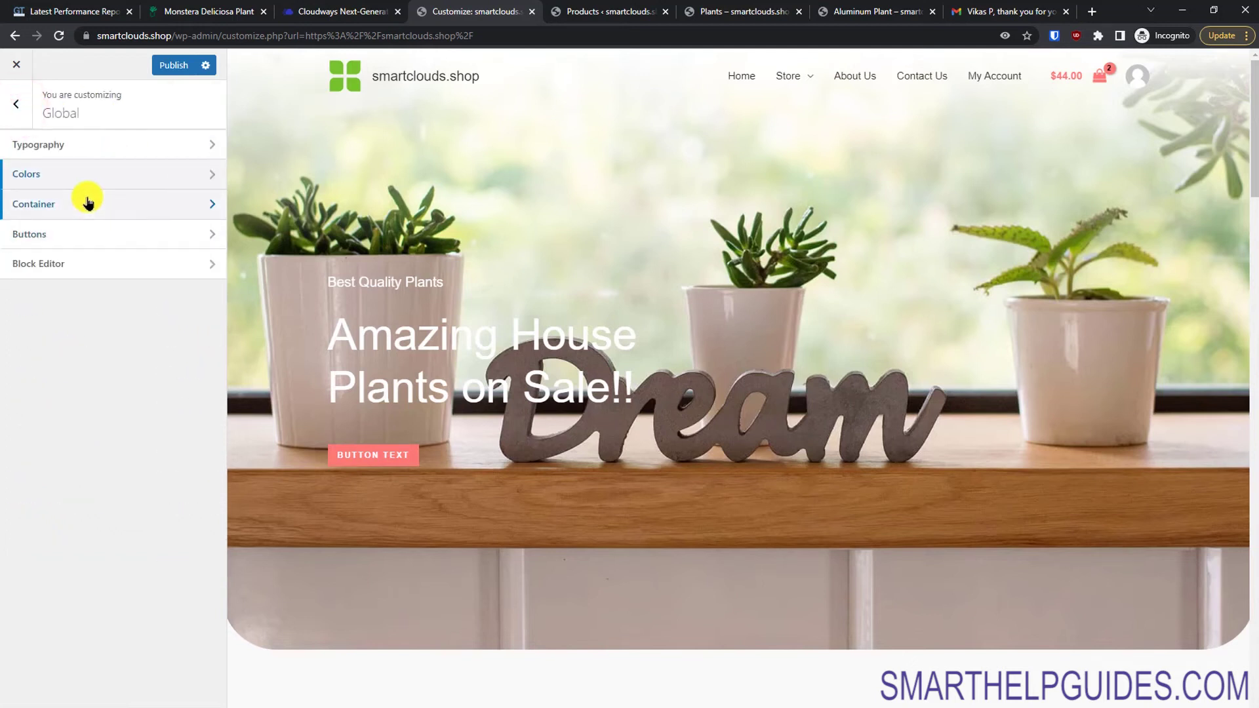
Step: Try the Content Boxed container layout, then restore the first default layout
{"action": "left_click", "coordinate": [45, 203]}
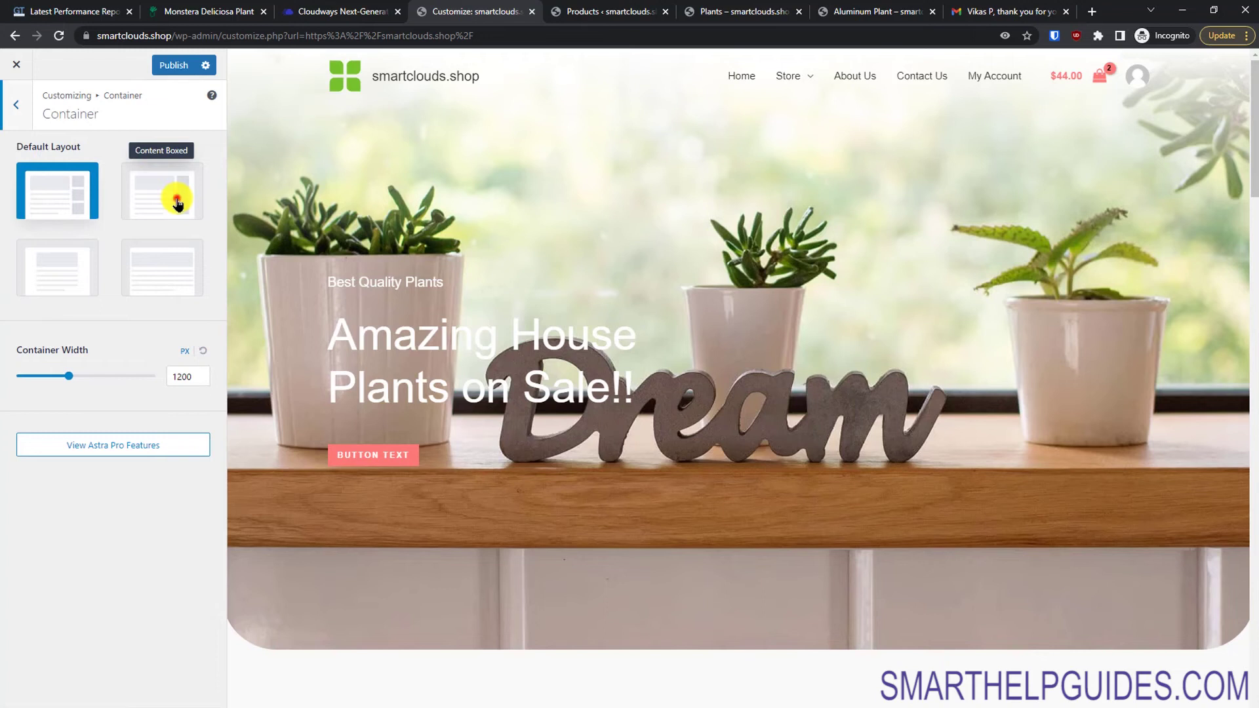
{"action": "left_click", "coordinate": [177, 203]}
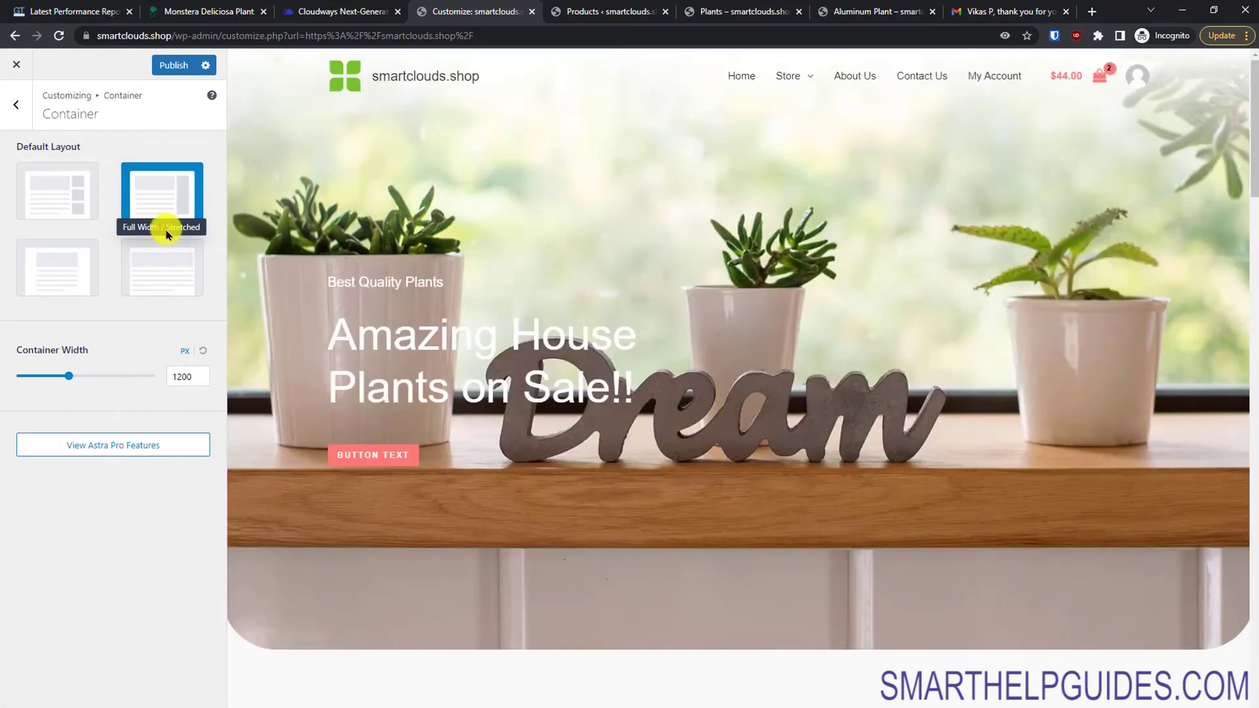
{"action": "left_click", "coordinate": [52, 193]}
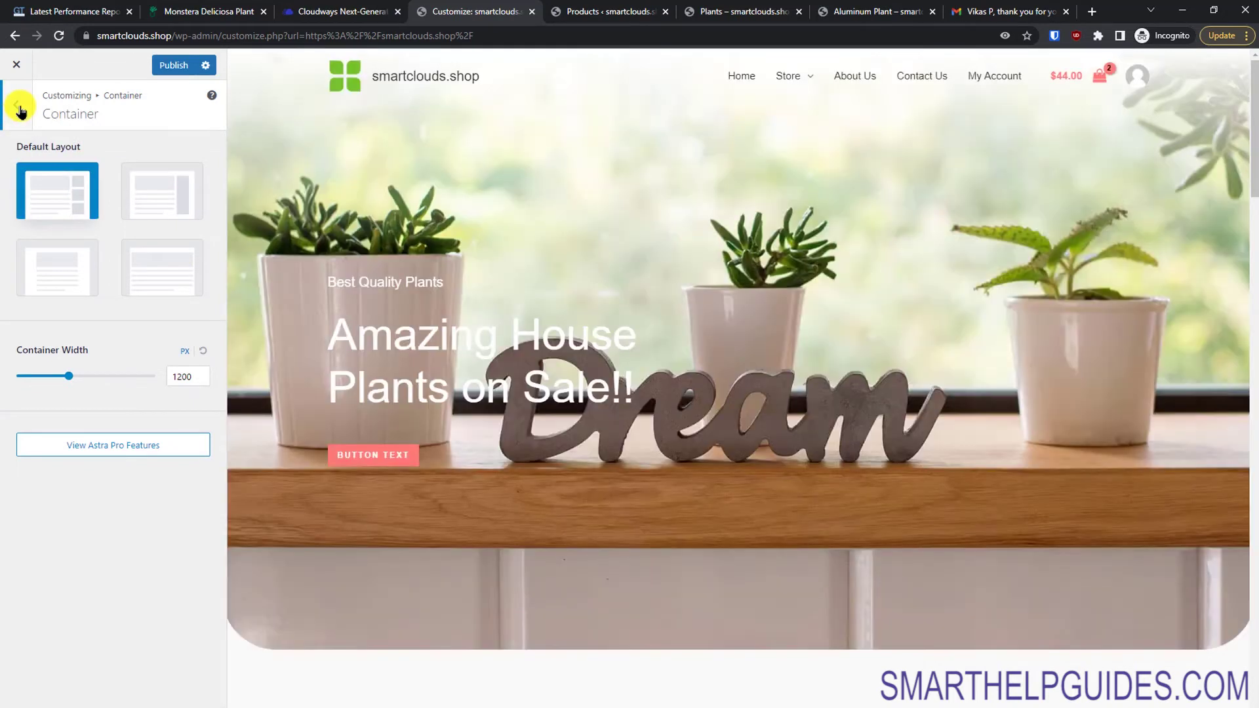
{"action": "left_click", "coordinate": [20, 108]}
{"action": "left_click", "coordinate": [18, 105]}
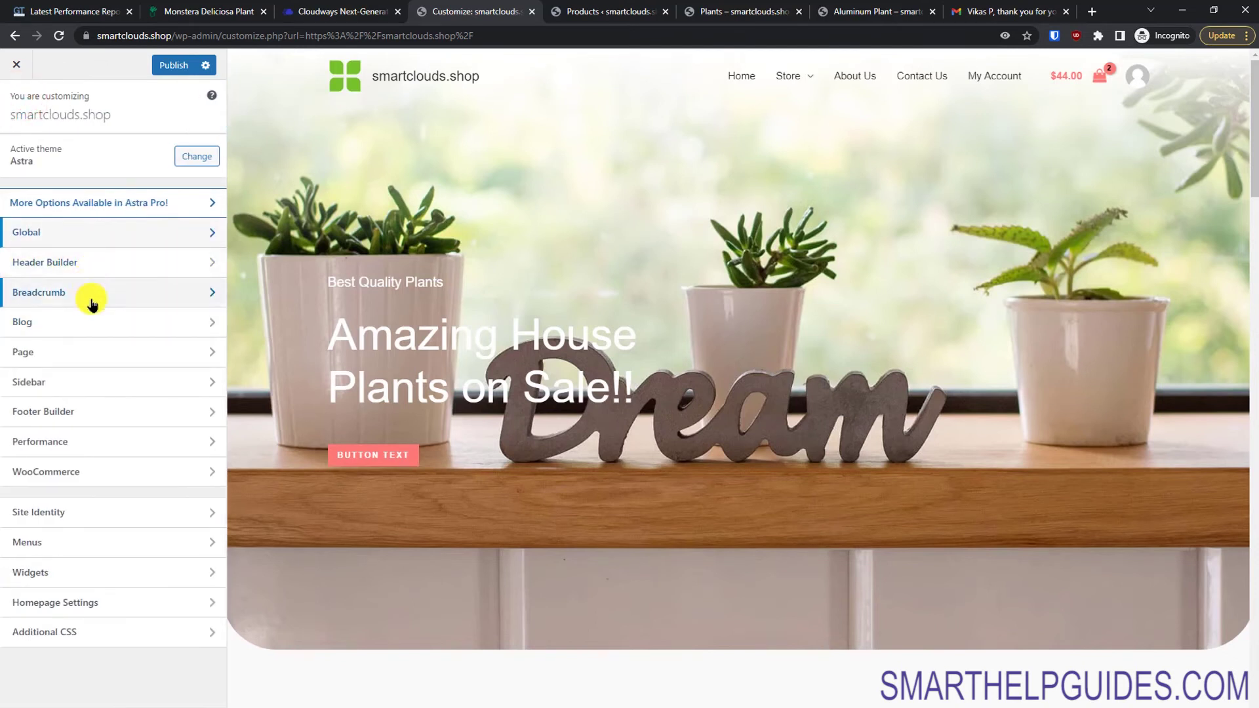
Step: Swap the header logo for the plant-collection.png leaf icon and show its Design settings
{"action": "left_click", "coordinate": [82, 262]}
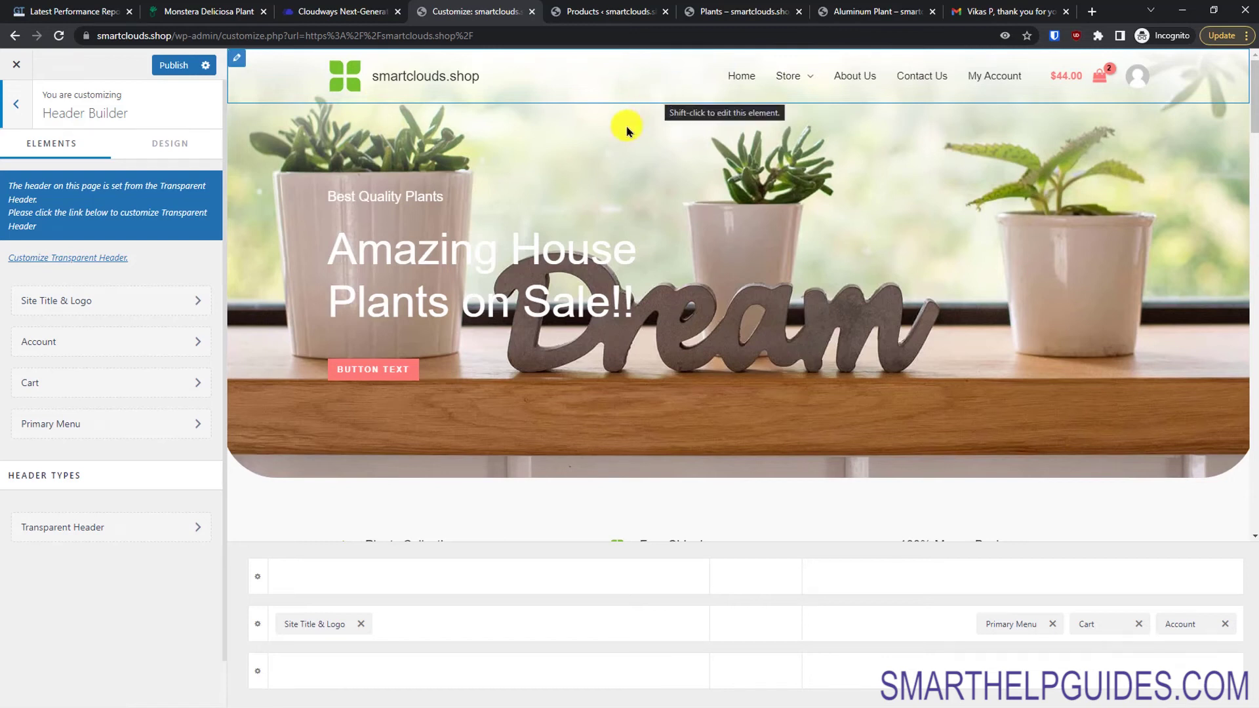
{"action": "left_click", "coordinate": [134, 301]}
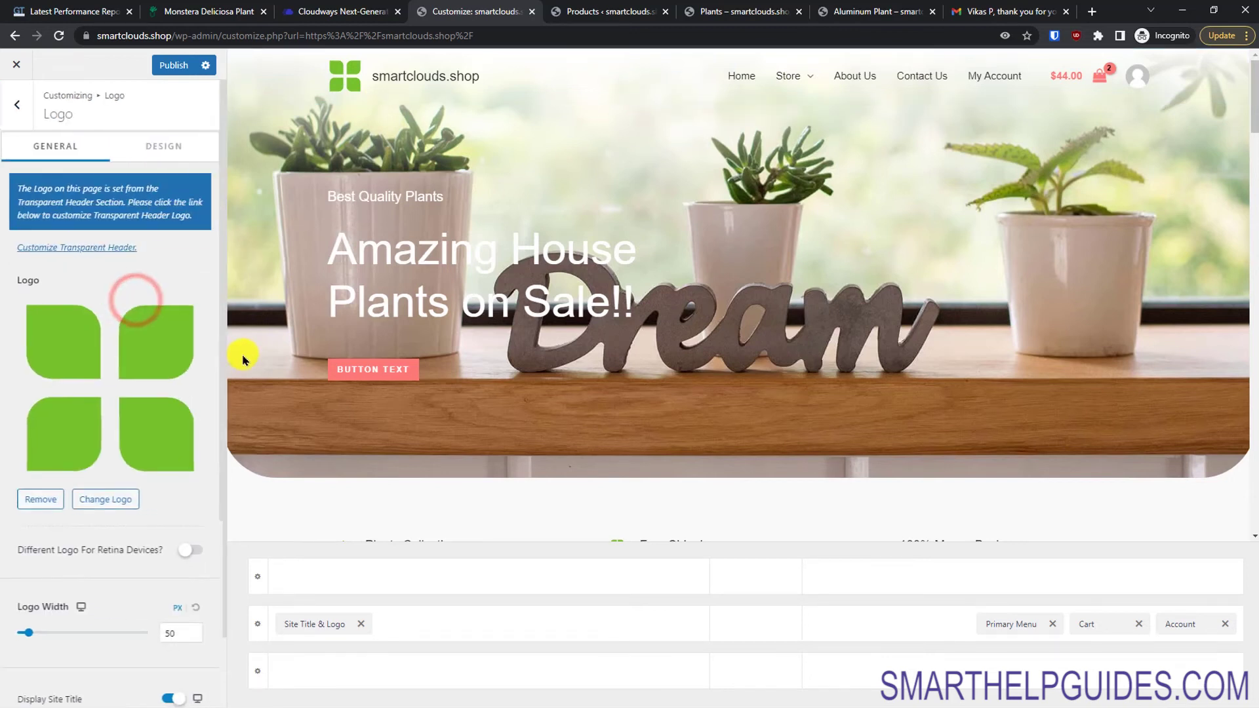
{"action": "left_click", "coordinate": [107, 509]}
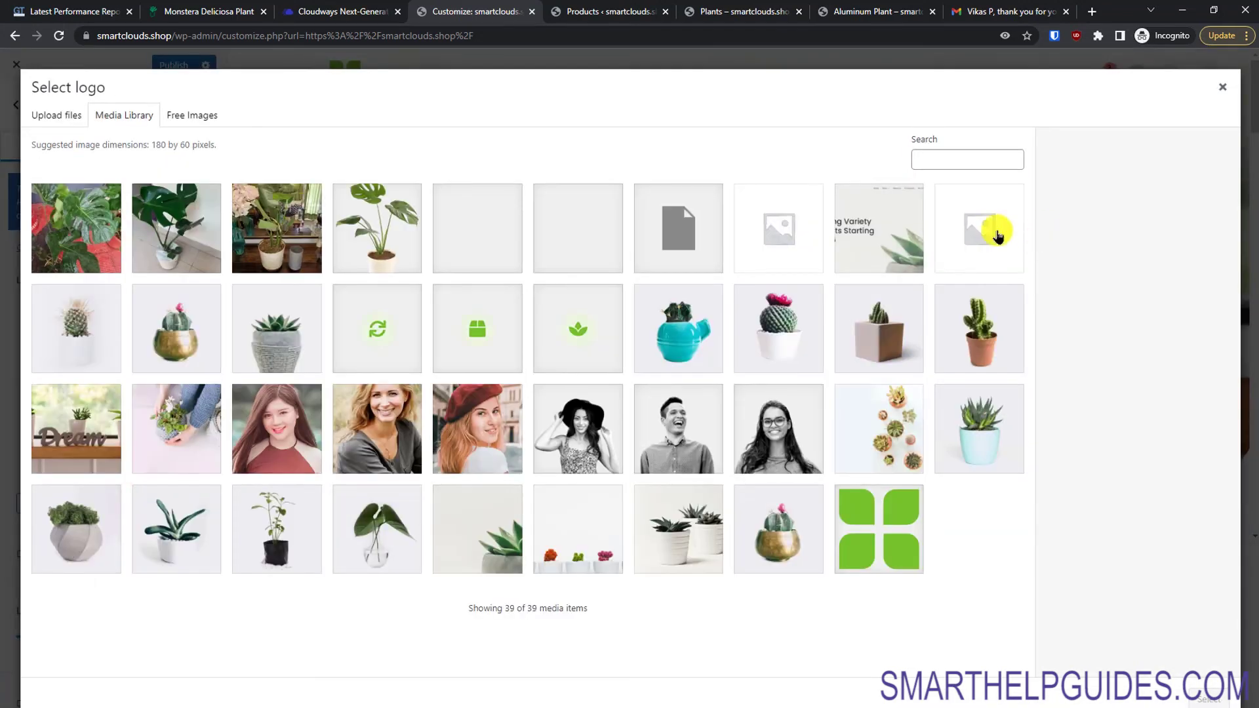
{"action": "left_click", "coordinate": [386, 334]}
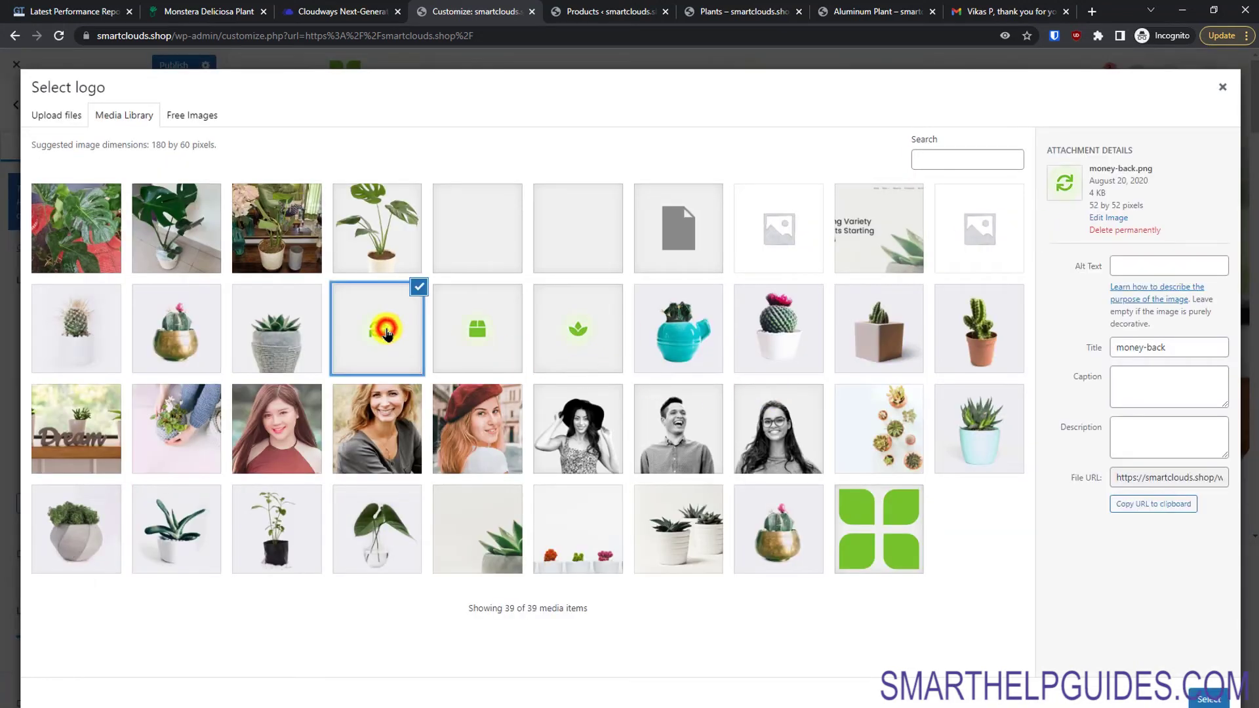
{"action": "left_click", "coordinate": [593, 327]}
{"action": "left_click", "coordinate": [1208, 699]}
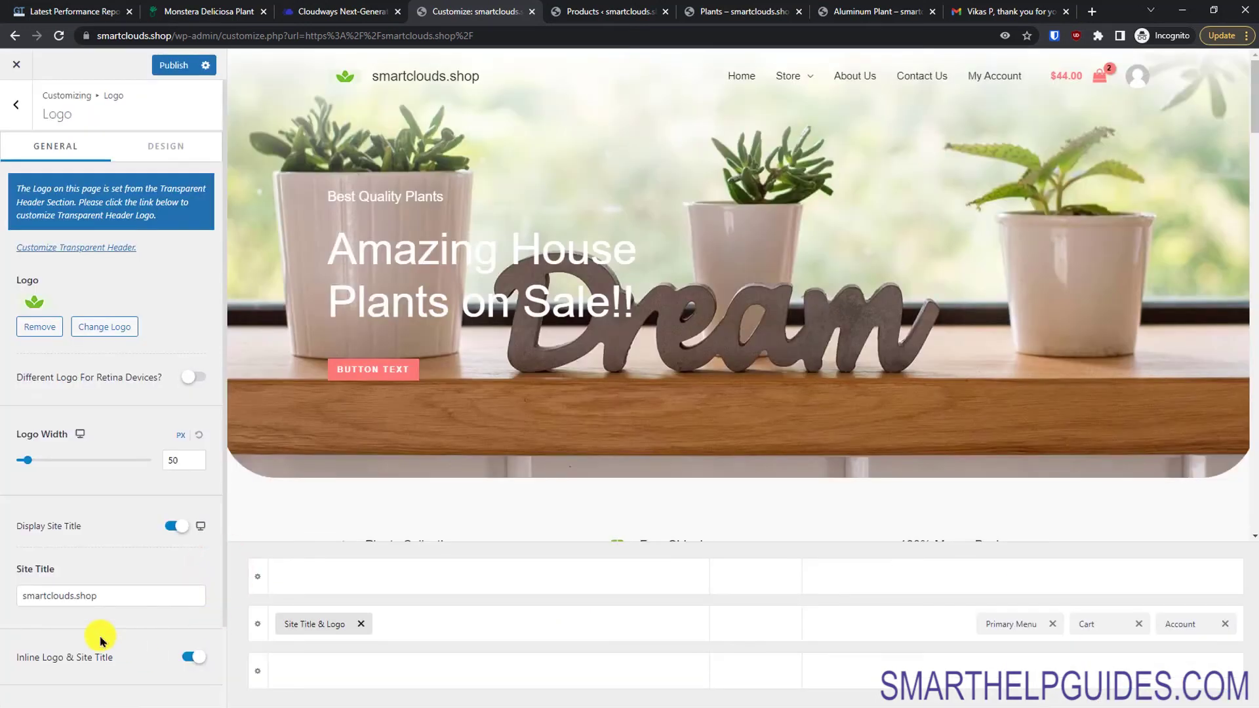
{"action": "left_click", "coordinate": [186, 147]}
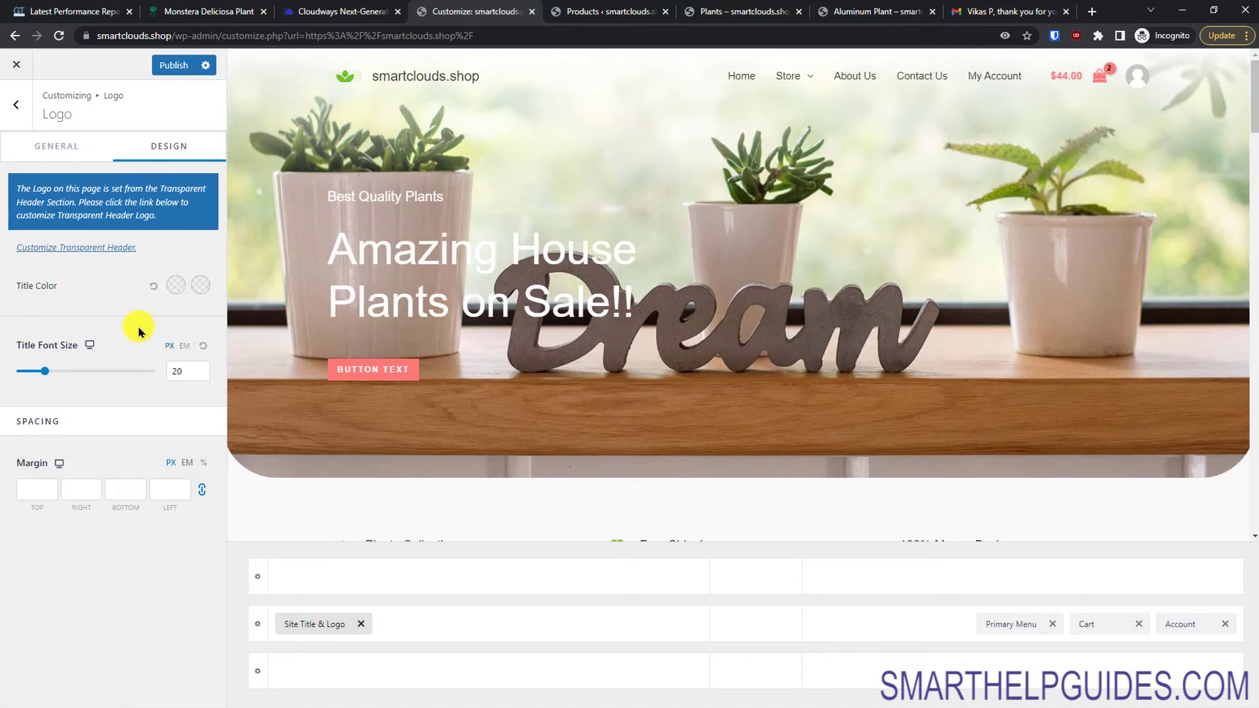
Step: Back out of the Logo and Account header settings and open the WooCommerce section
{"action": "left_click", "coordinate": [10, 107]}
{"action": "left_click", "coordinate": [11, 102]}
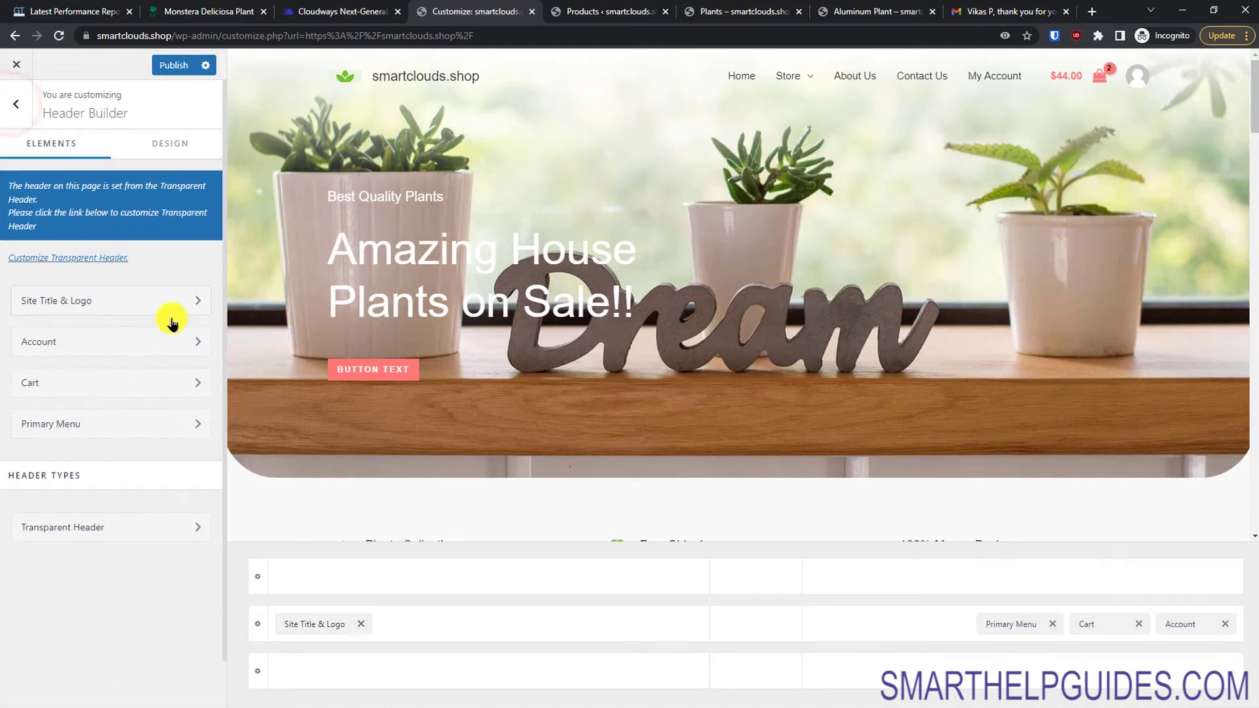
{"action": "left_click", "coordinate": [122, 343]}
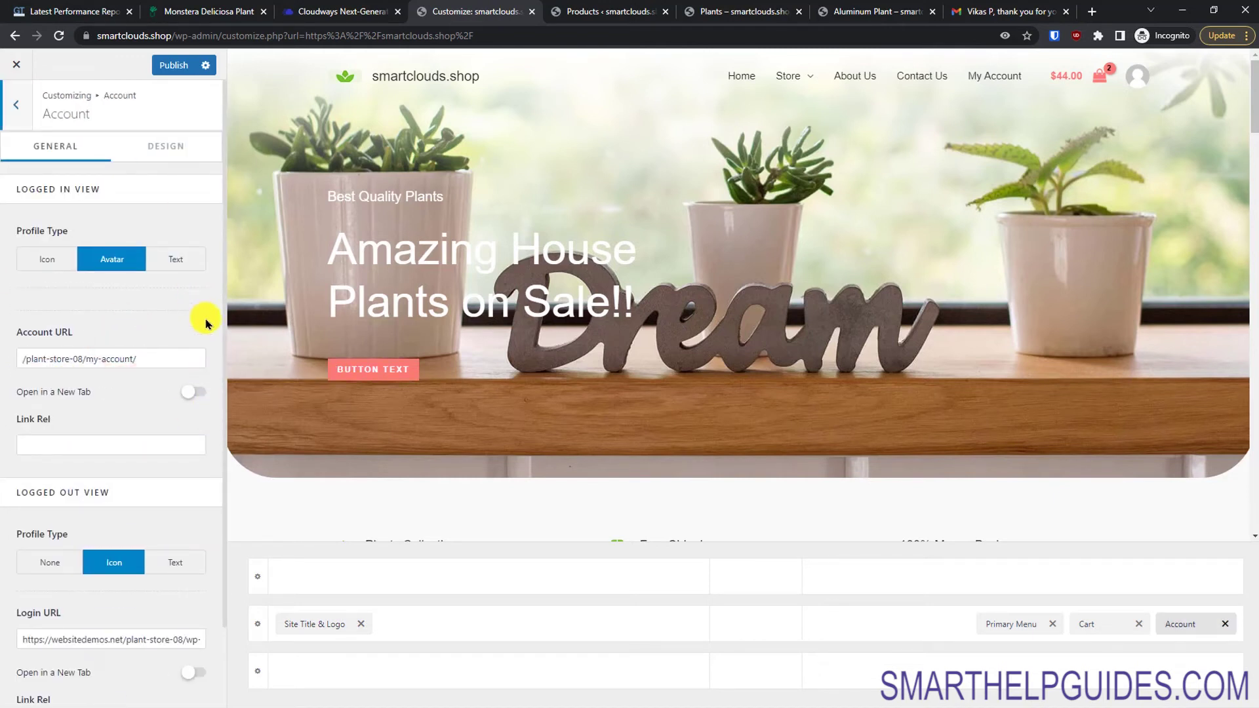
{"action": "left_click", "coordinate": [7, 108]}
{"action": "left_click", "coordinate": [10, 105]}
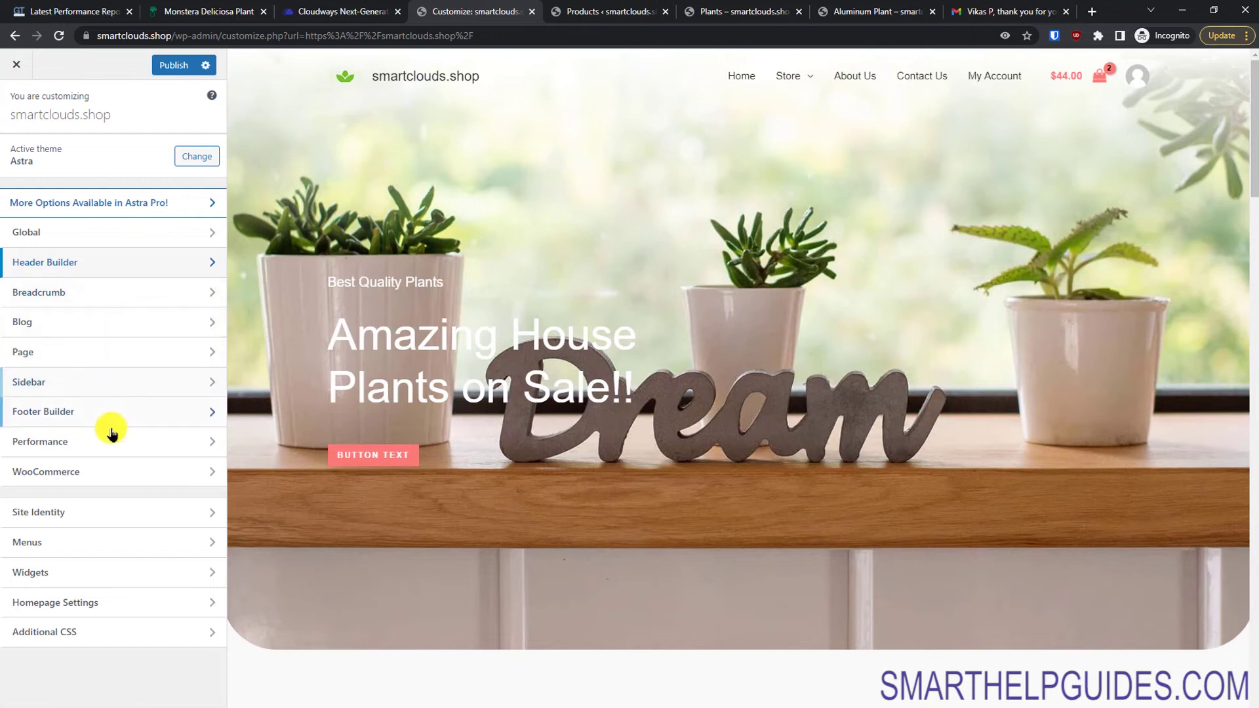
{"action": "left_click", "coordinate": [92, 469]}
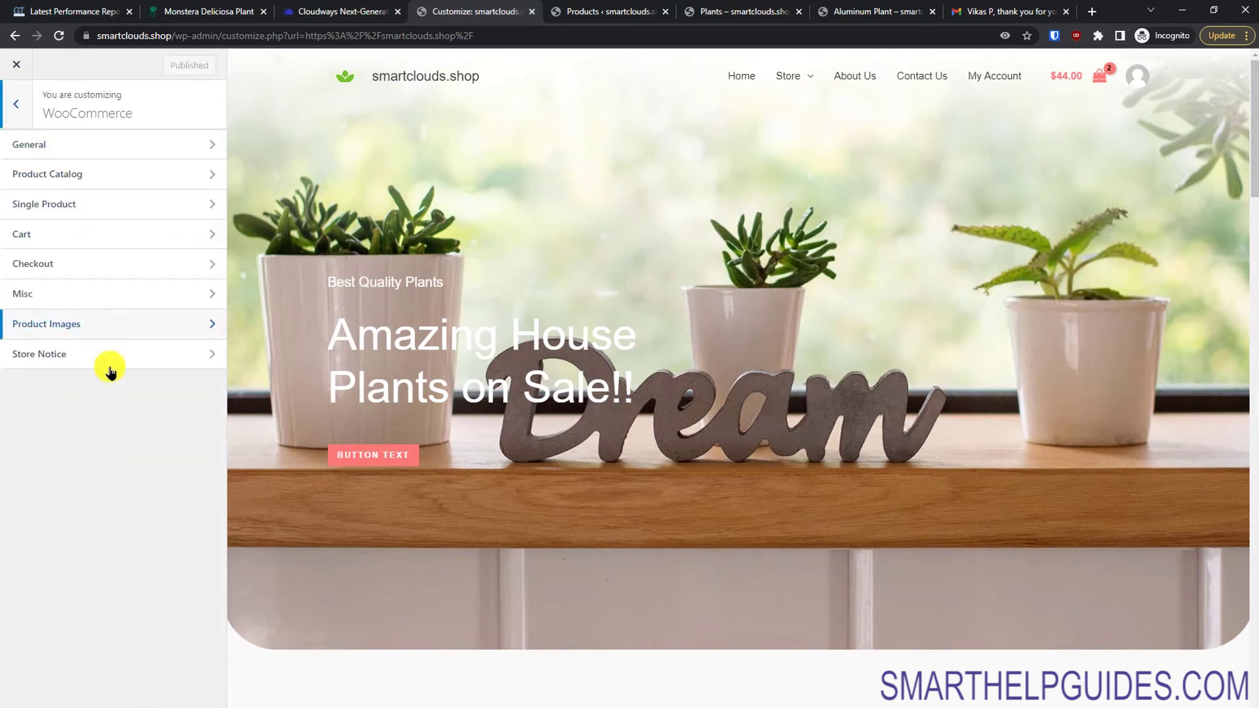
Step: Enable the store notice with the text 'Super sale going on use coupon code - BEST'
{"action": "left_click", "coordinate": [107, 358]}
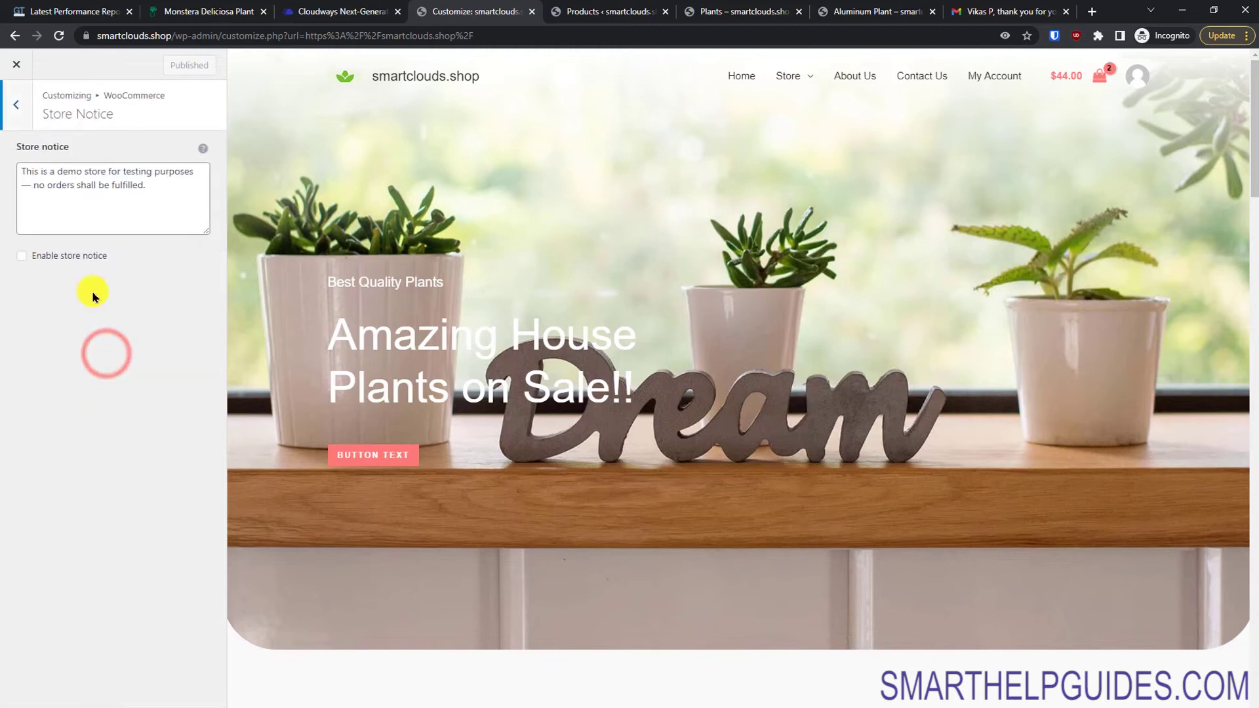
{"action": "left_click", "coordinate": [78, 257]}
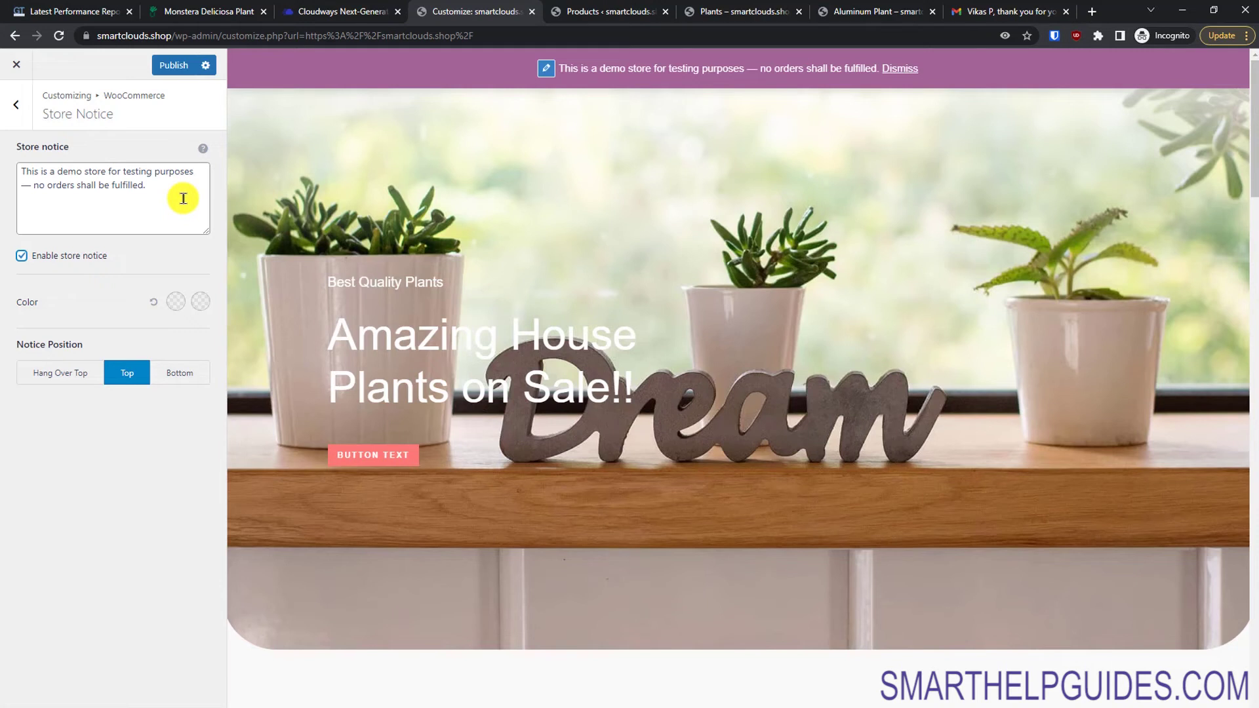
{"action": "triple_click", "coordinate": [183, 204]}
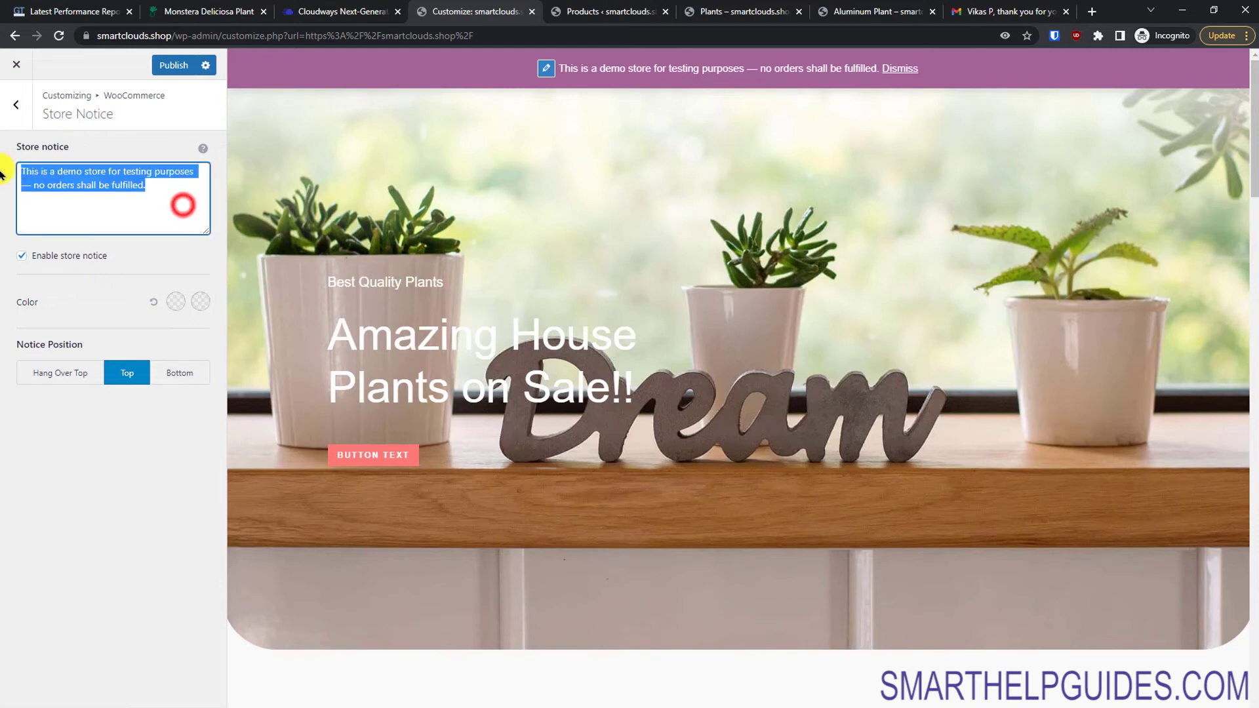
{"action": "type", "text": "S"}
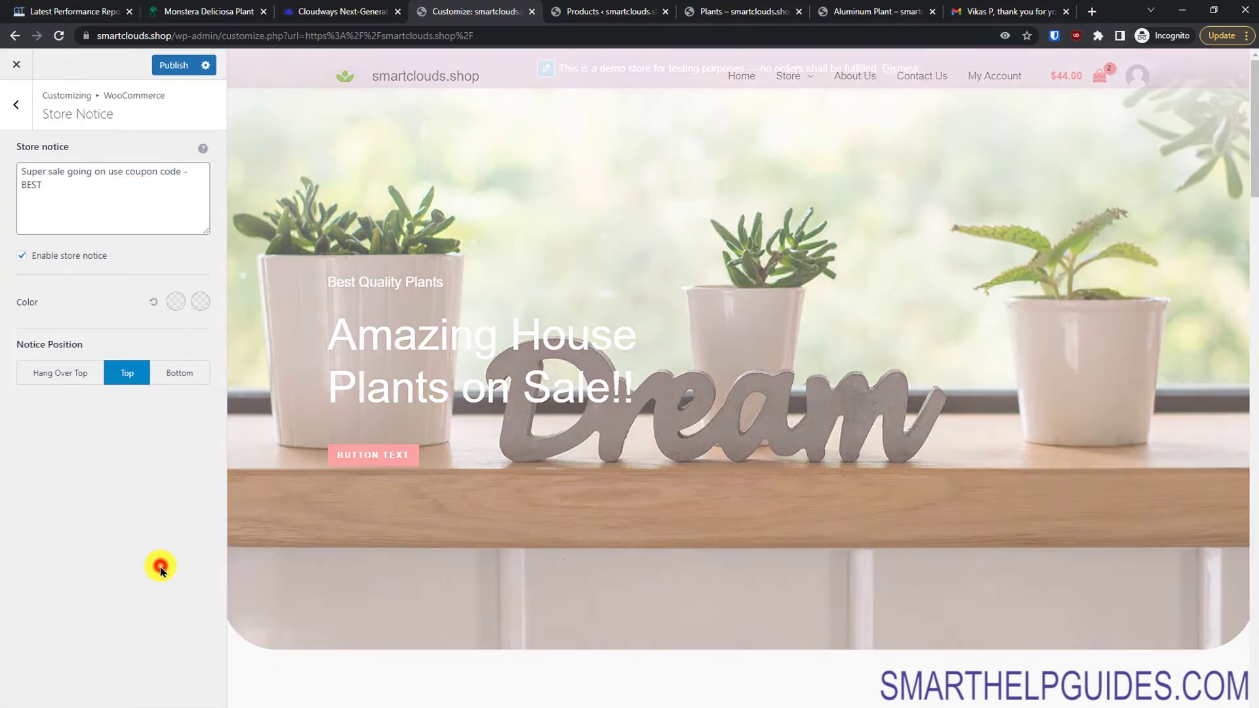
{"action": "left_click", "coordinate": [160, 562]}
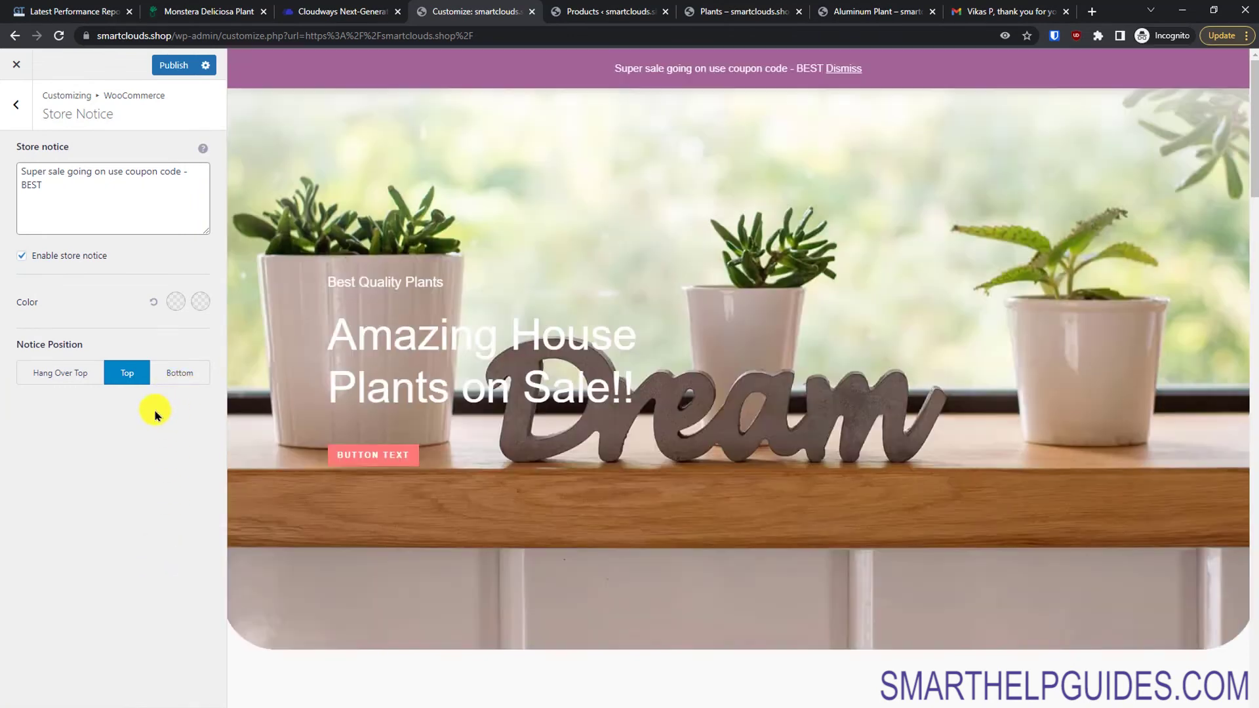
Step: Set the store notice position to Bottom and publish
{"action": "left_click", "coordinate": [178, 374]}
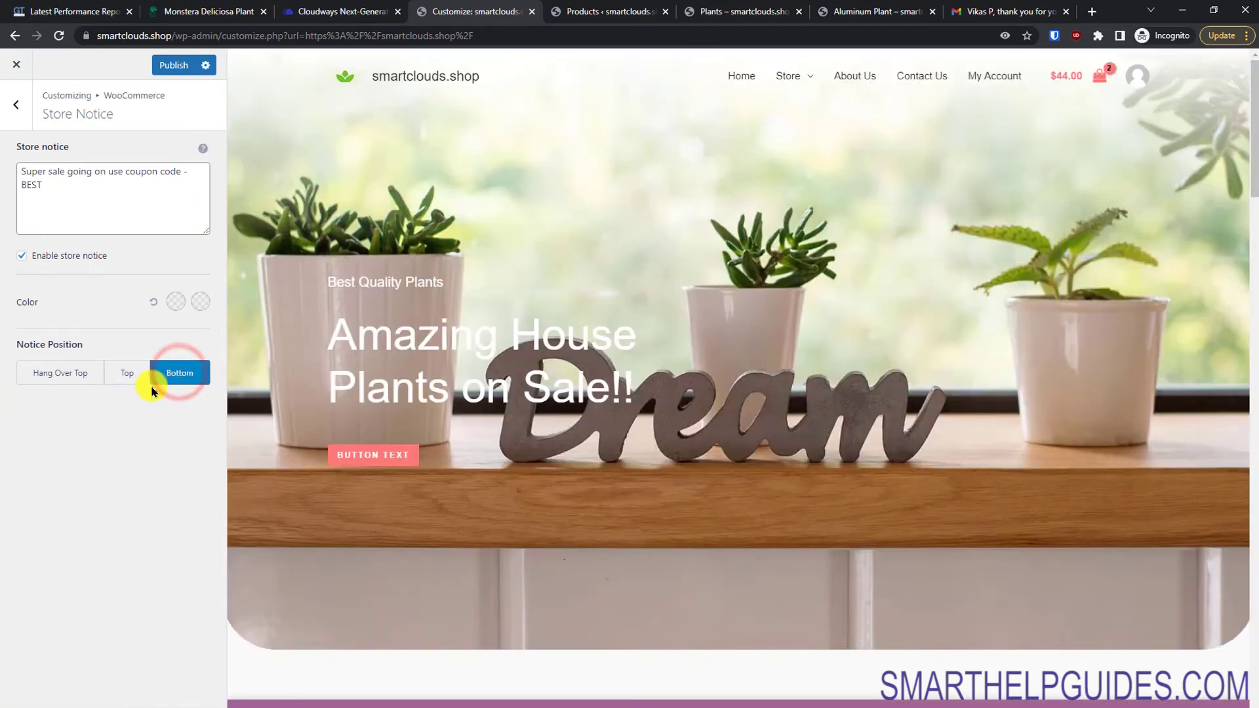
{"action": "left_click", "coordinate": [123, 375]}
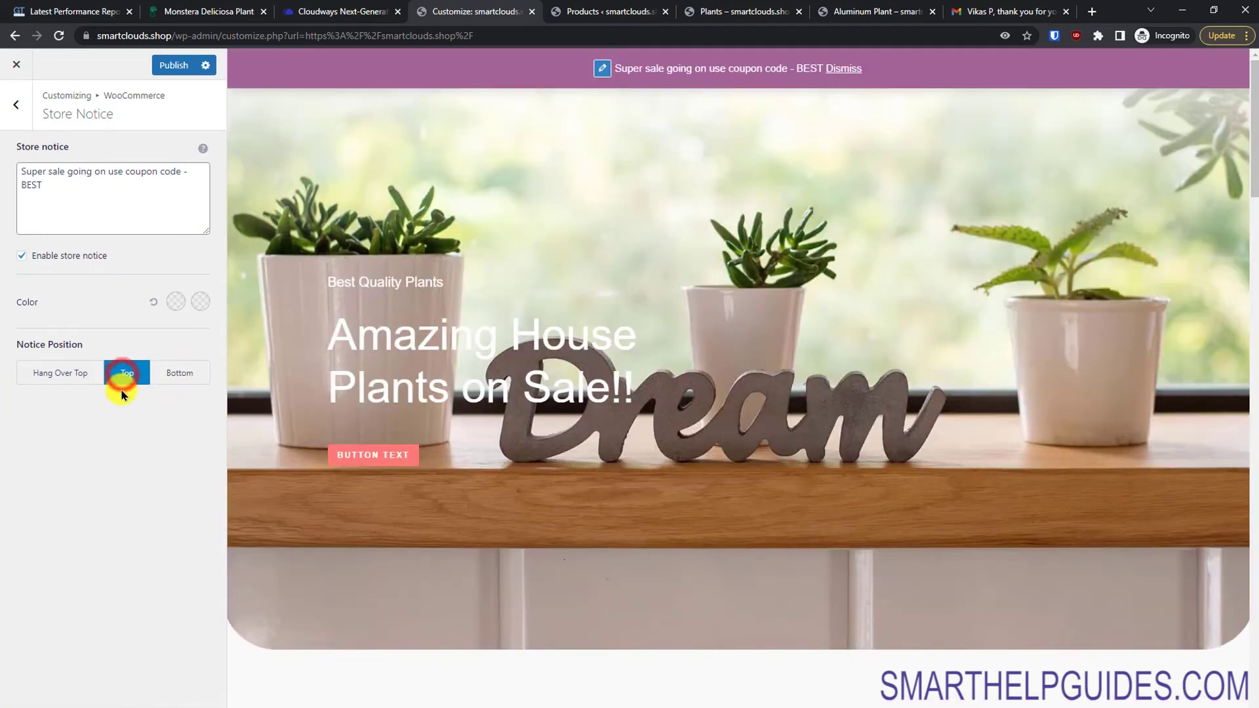
{"action": "left_click", "coordinate": [161, 371]}
{"action": "left_click", "coordinate": [171, 65]}
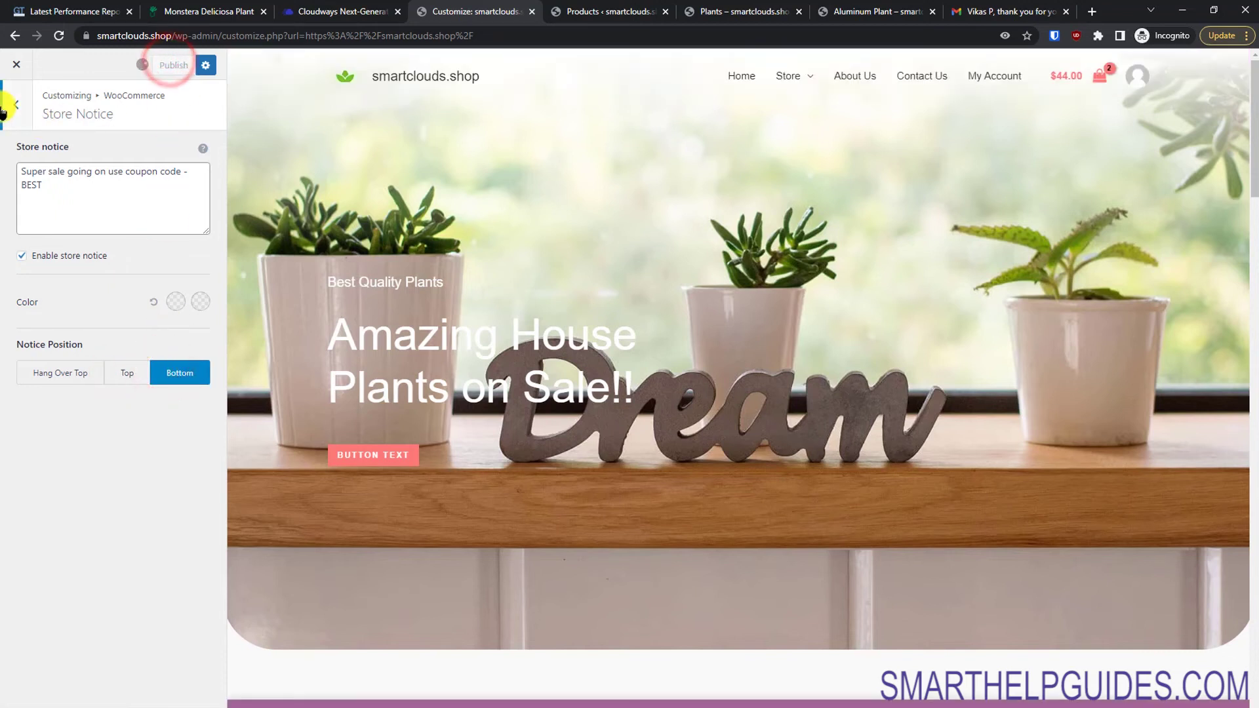
{"action": "left_click", "coordinate": [14, 109]}
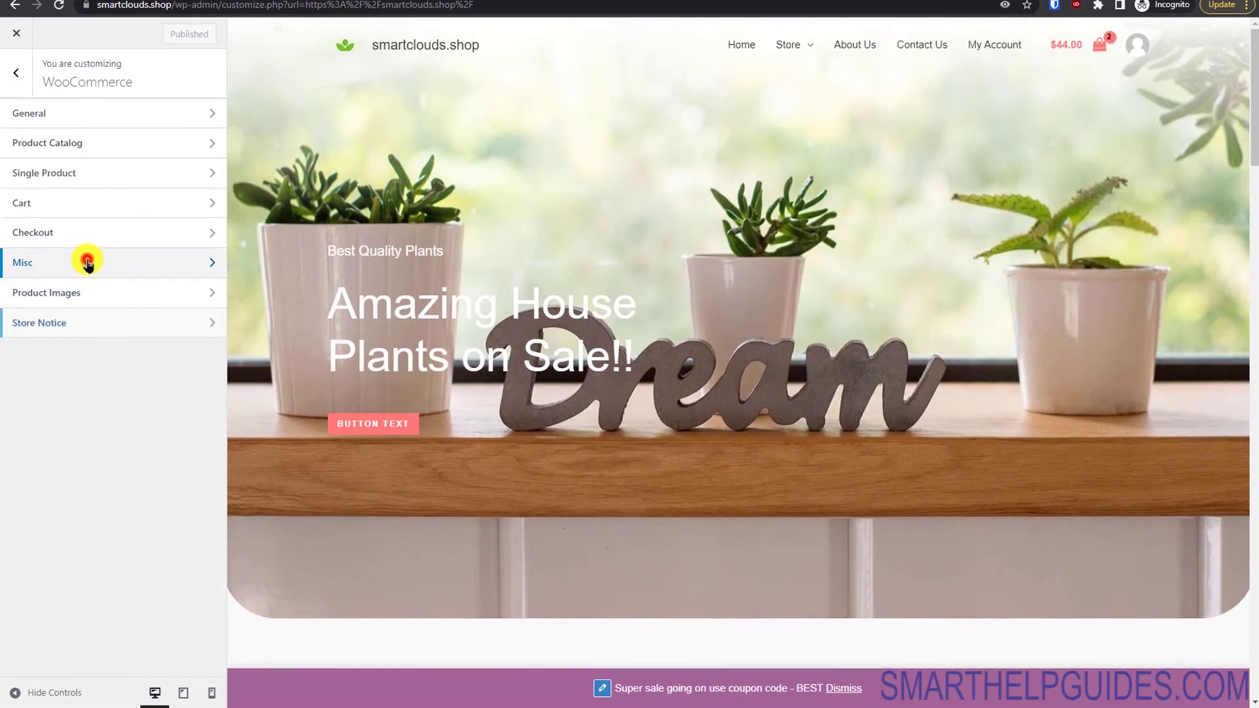
Step: Open the Misc settings and browse the preview to the House Plant product page
{"action": "left_click", "coordinate": [87, 262]}
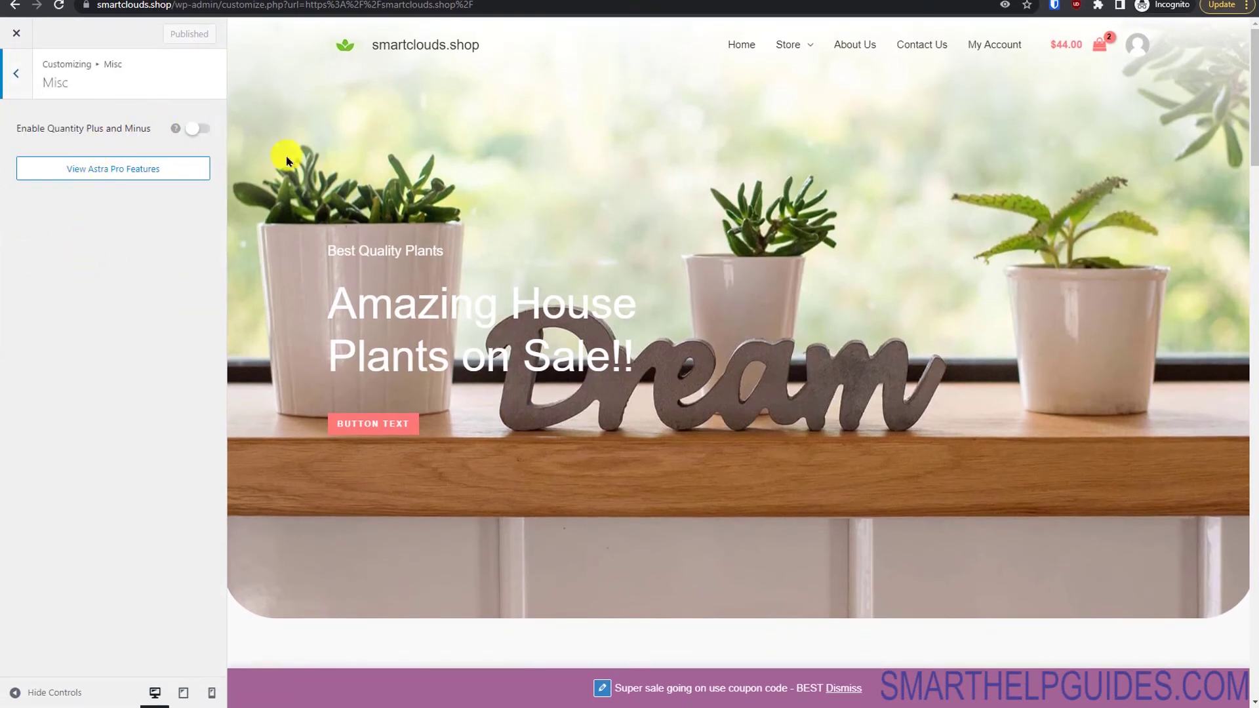
{"action": "mouse_move", "coordinate": [795, 48]}
{"action": "left_click", "coordinate": [795, 89]}
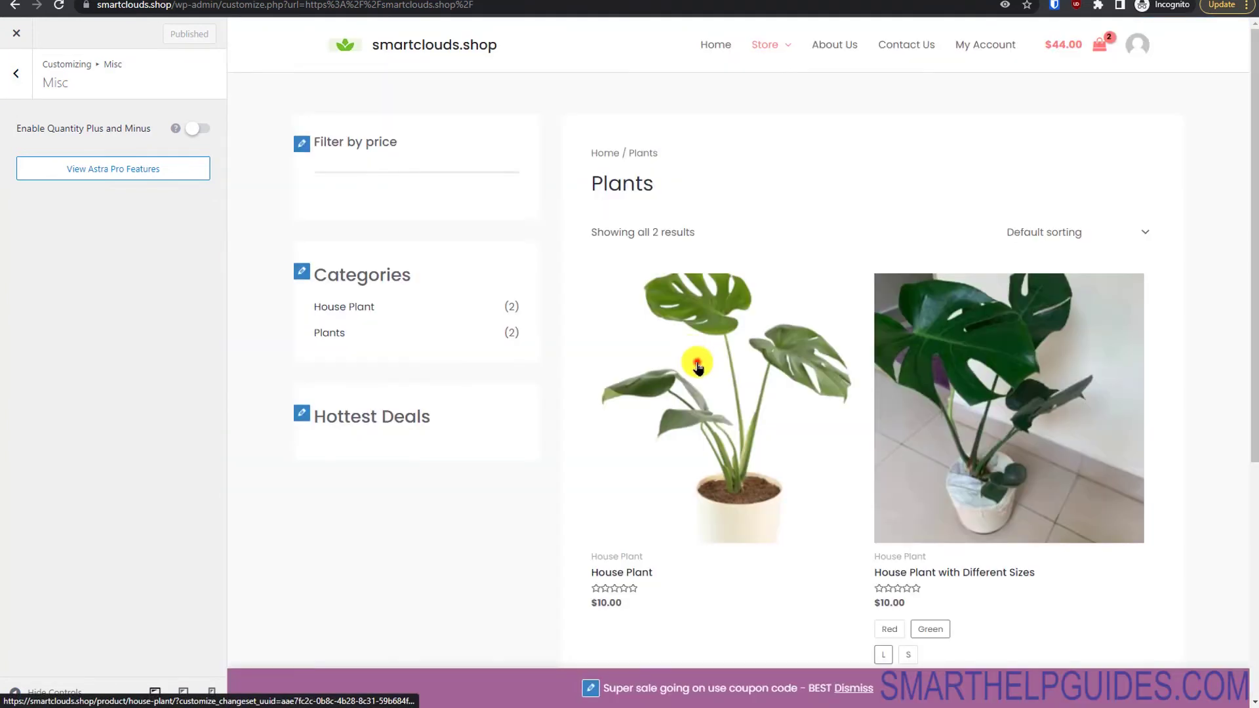
{"action": "left_click", "coordinate": [697, 366]}
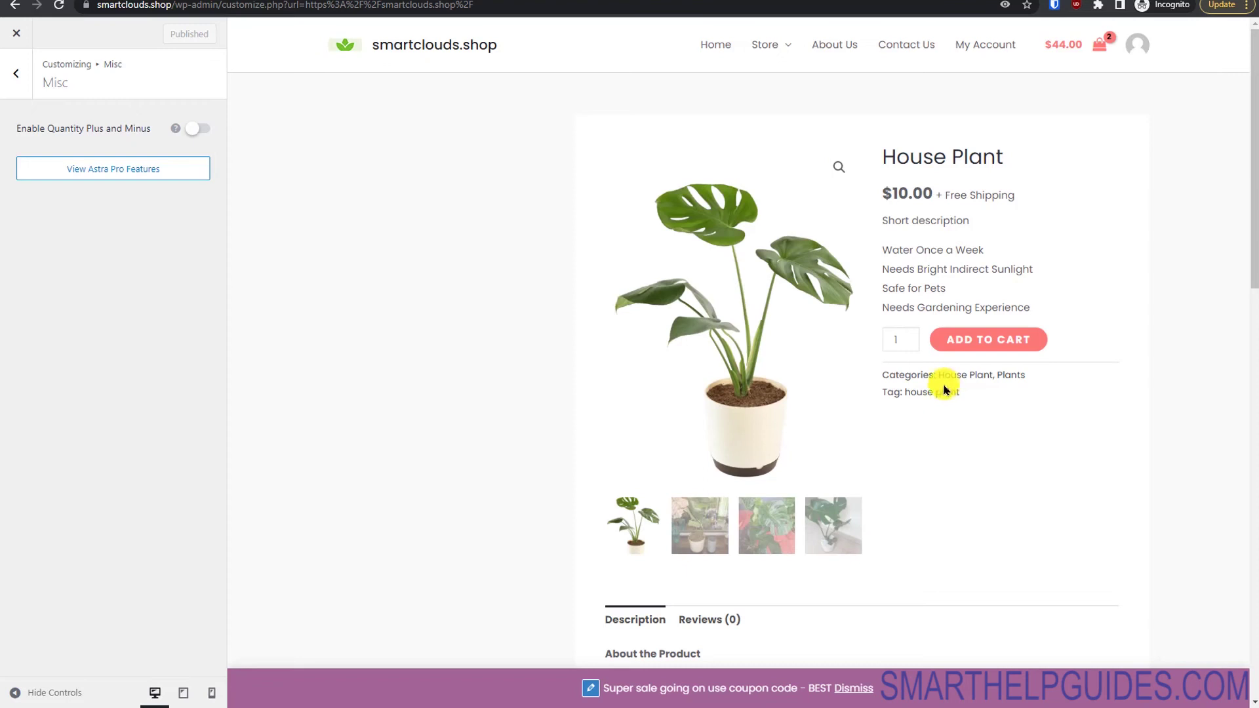
{"action": "left_click", "coordinate": [908, 346]}
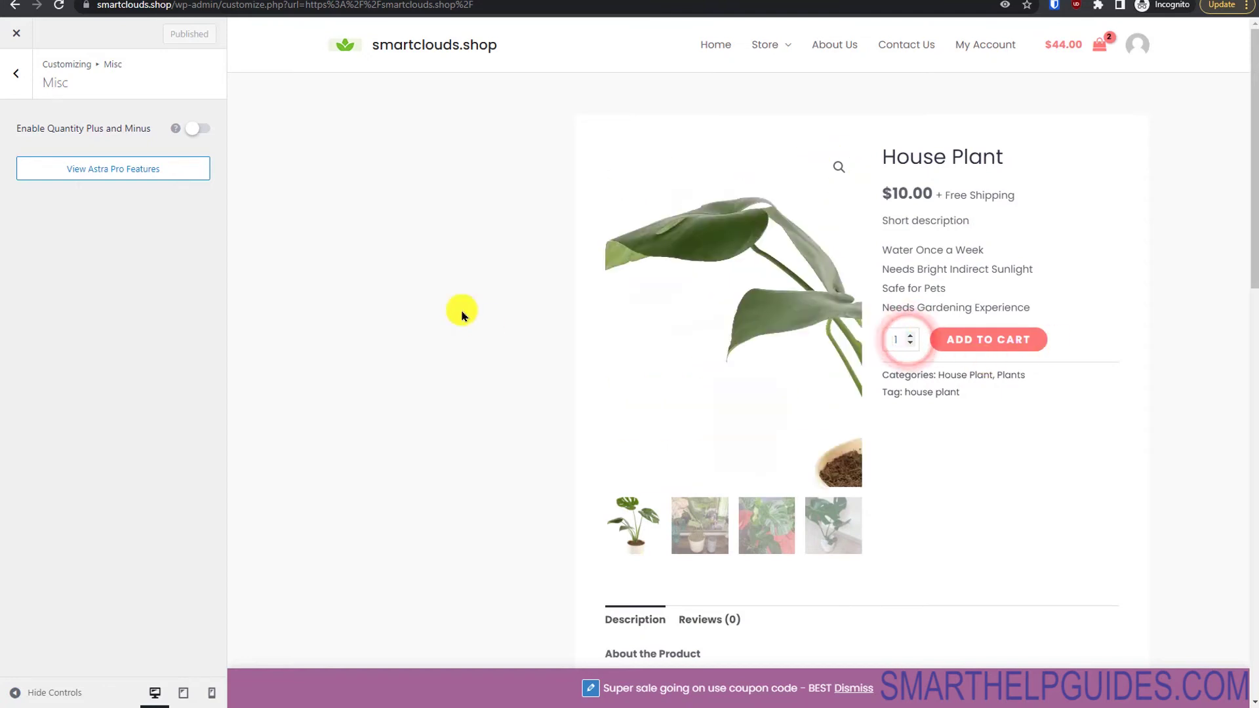
Step: Enable quantity plus and minus buttons, test quantity 3, and publish
{"action": "left_click", "coordinate": [197, 129]}
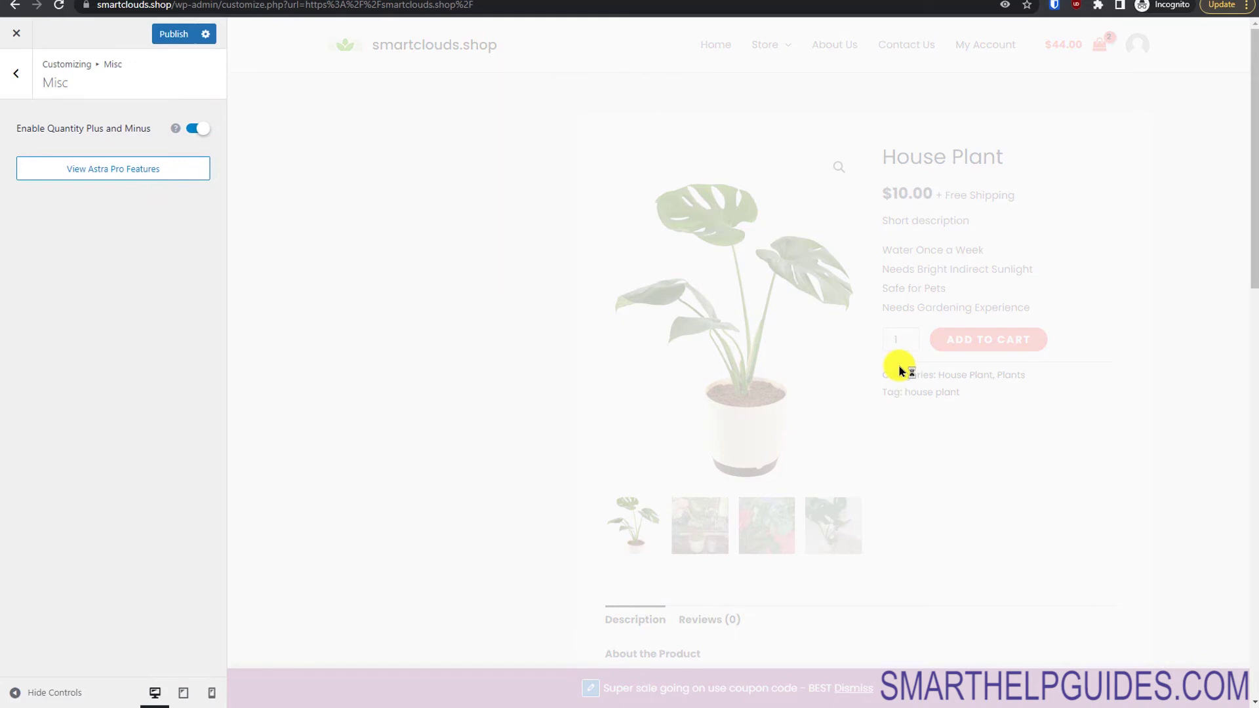
{"action": "left_click", "coordinate": [948, 341]}
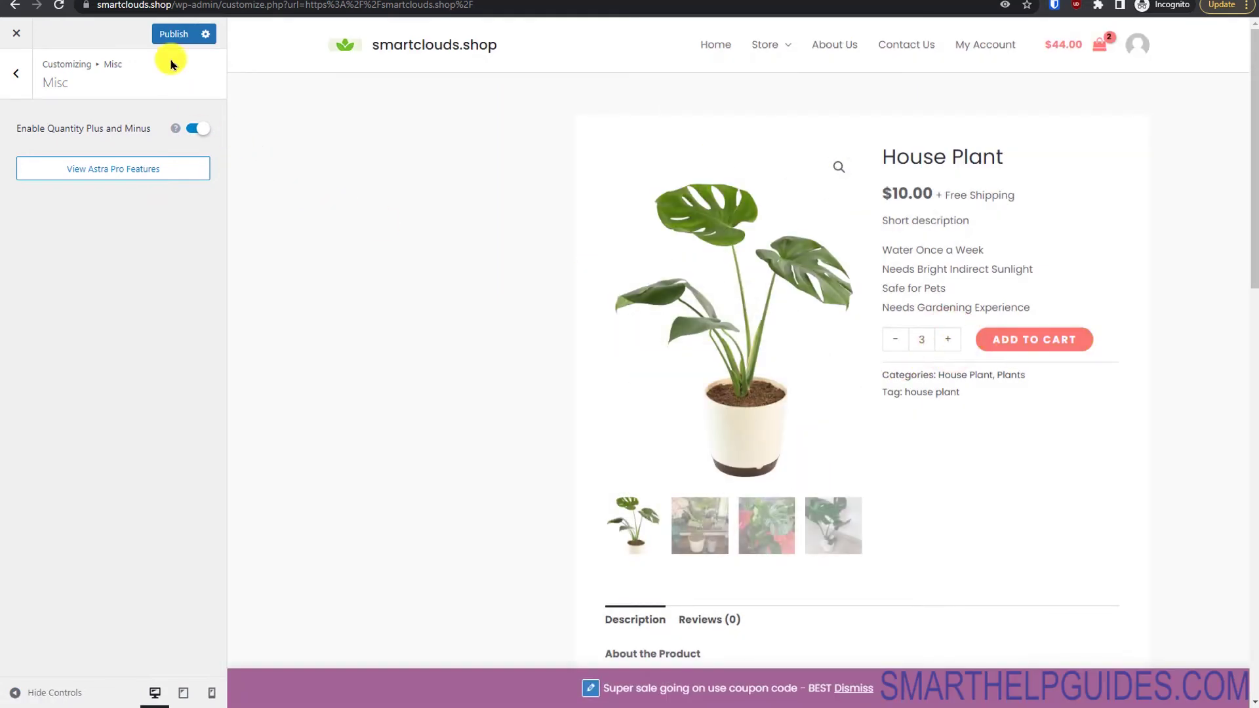
{"action": "left_click", "coordinate": [170, 34]}
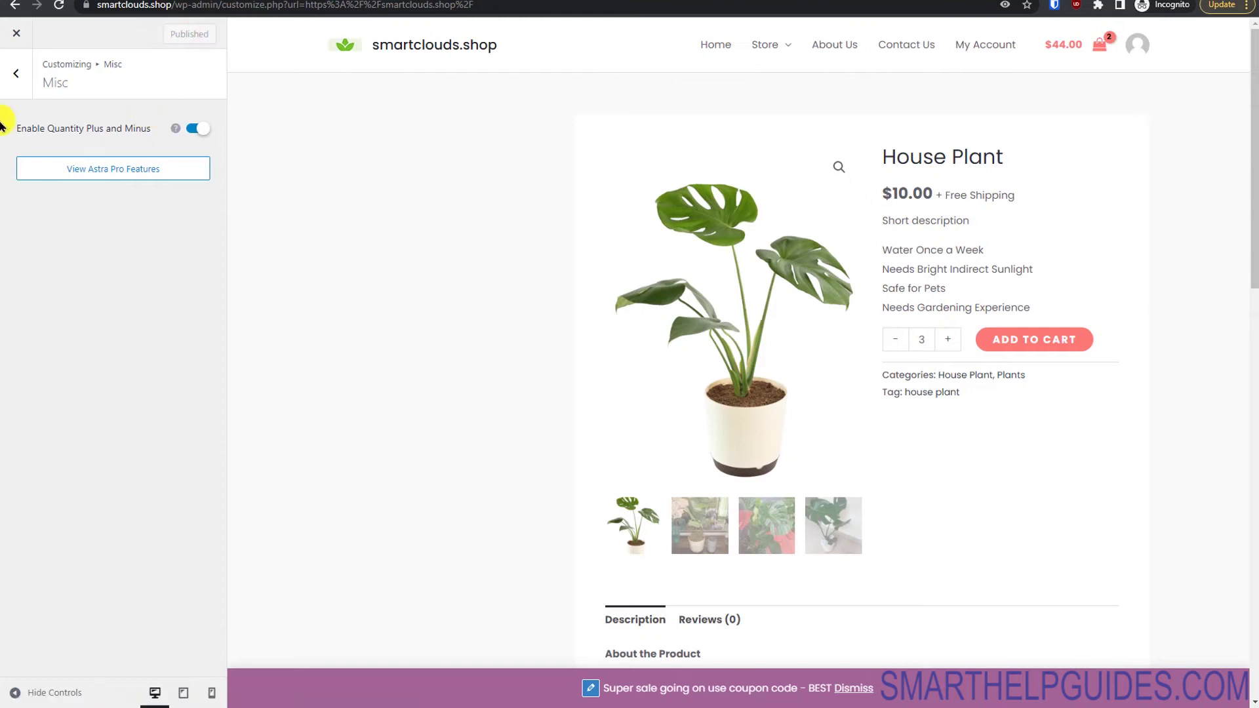
{"action": "left_click", "coordinate": [18, 75]}
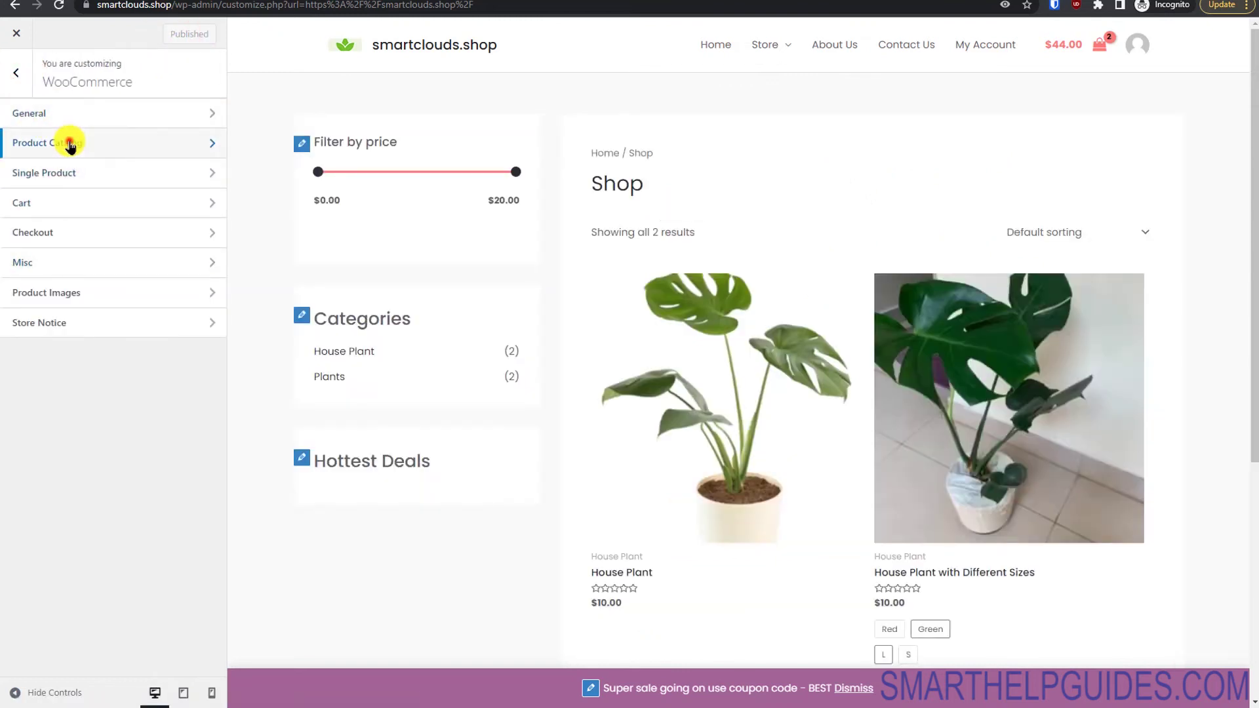
Step: In Product Catalog, try card designs and layout, keeping Design 1 and content width 1340
{"action": "left_click", "coordinate": [68, 140]}
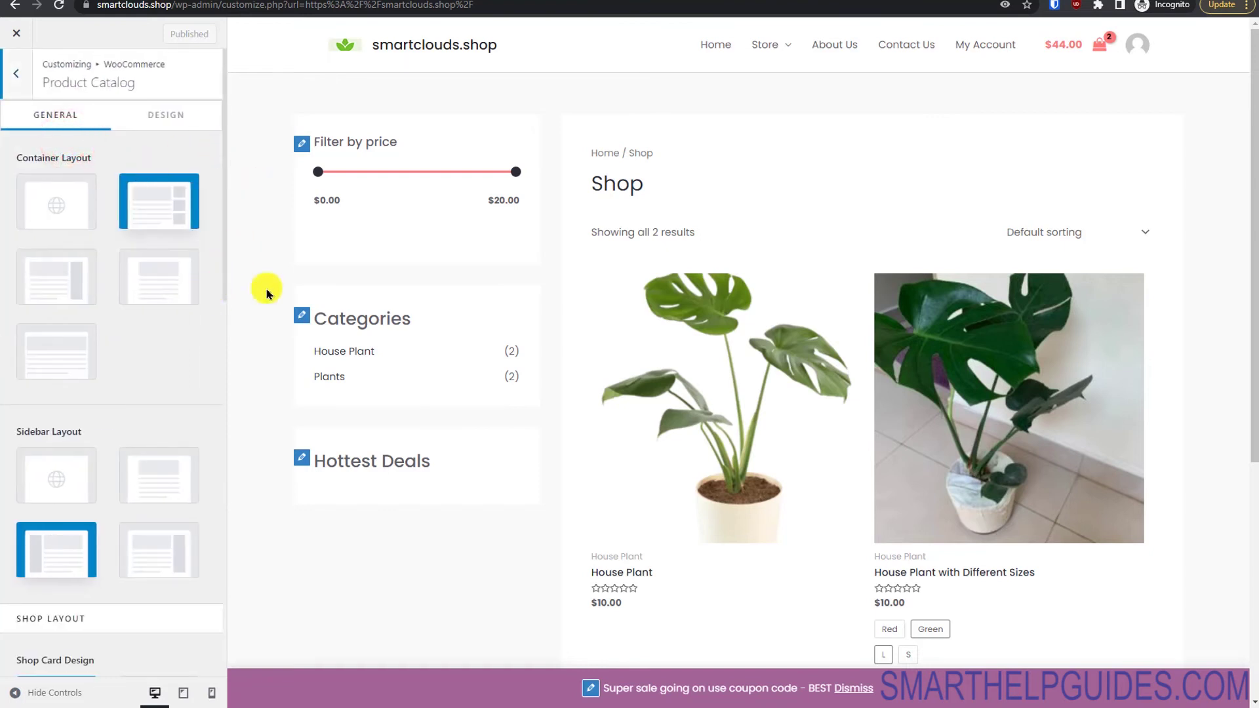
{"action": "left_click_drag", "start_coordinate": [512, 176], "coordinate": [435, 177]}
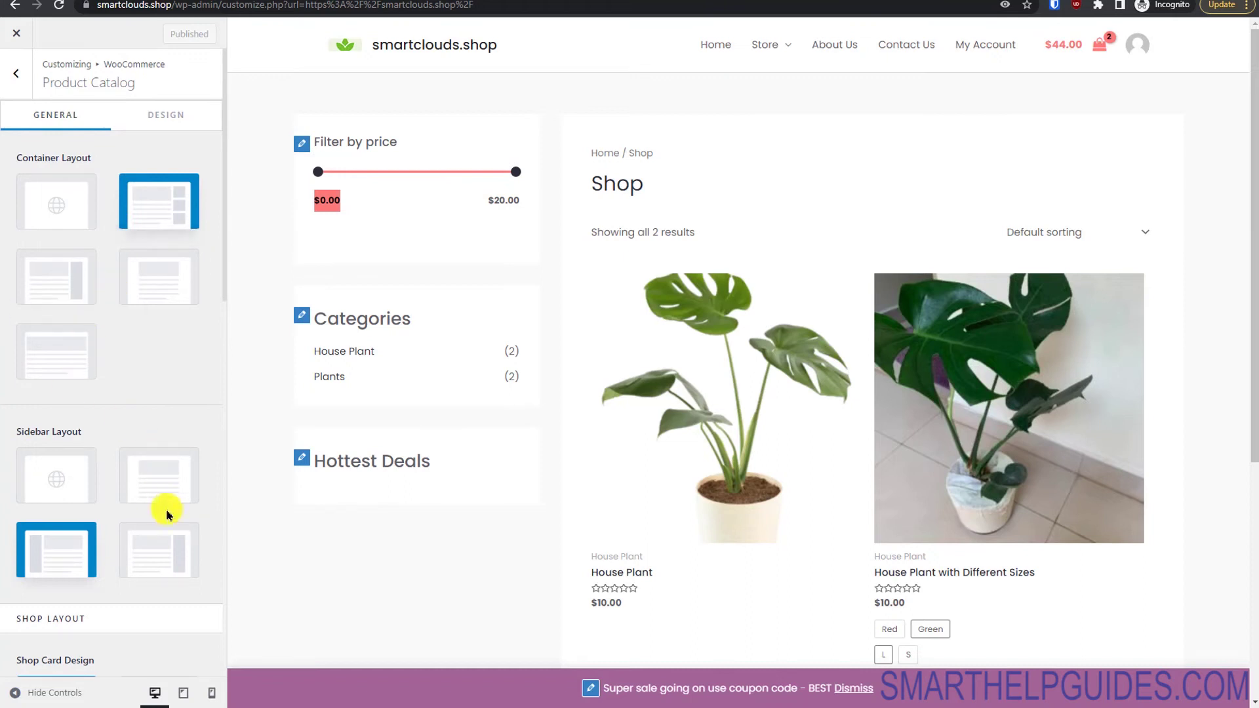
{"action": "left_click_drag", "start_coordinate": [224, 276], "coordinate": [225, 436]}
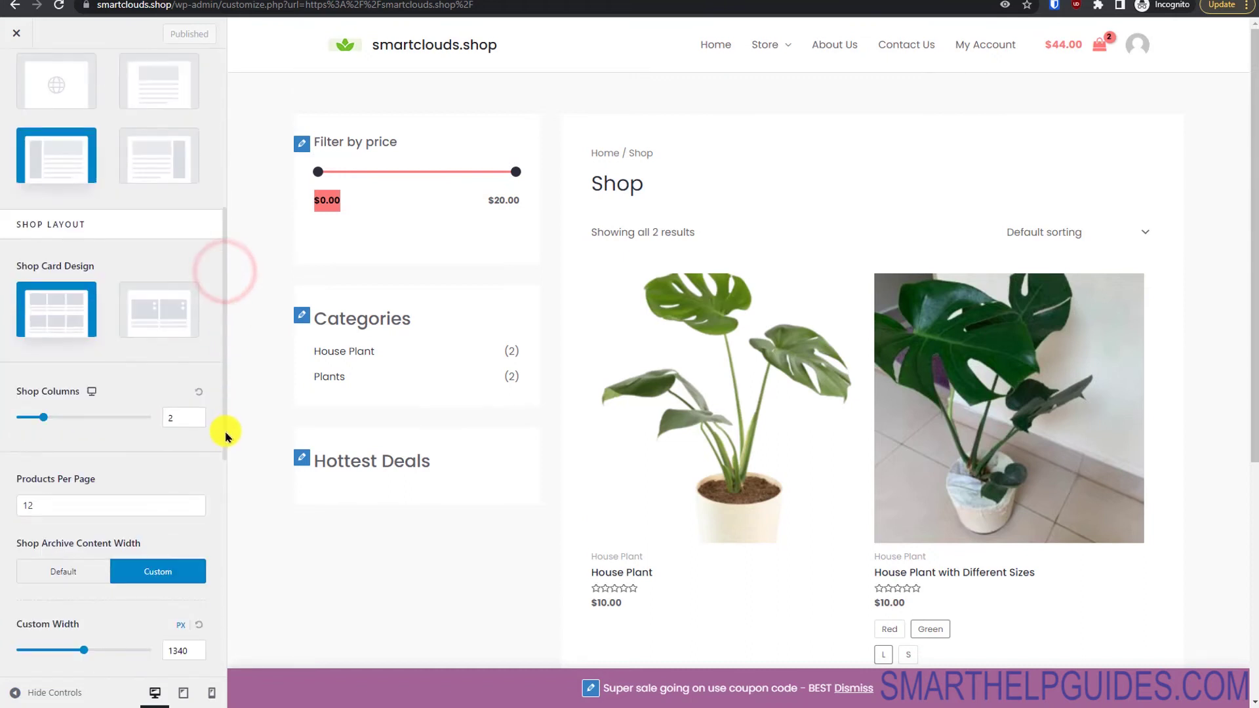
{"action": "left_click", "coordinate": [150, 320]}
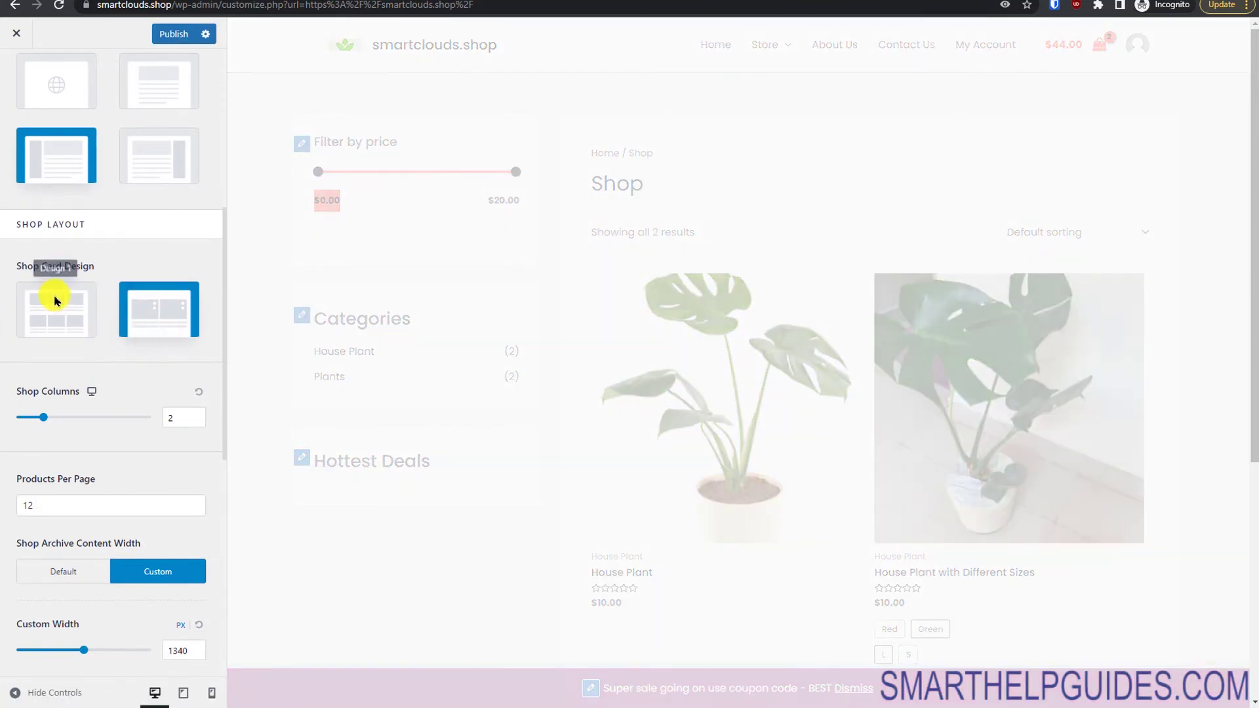
{"action": "left_click", "coordinate": [54, 296]}
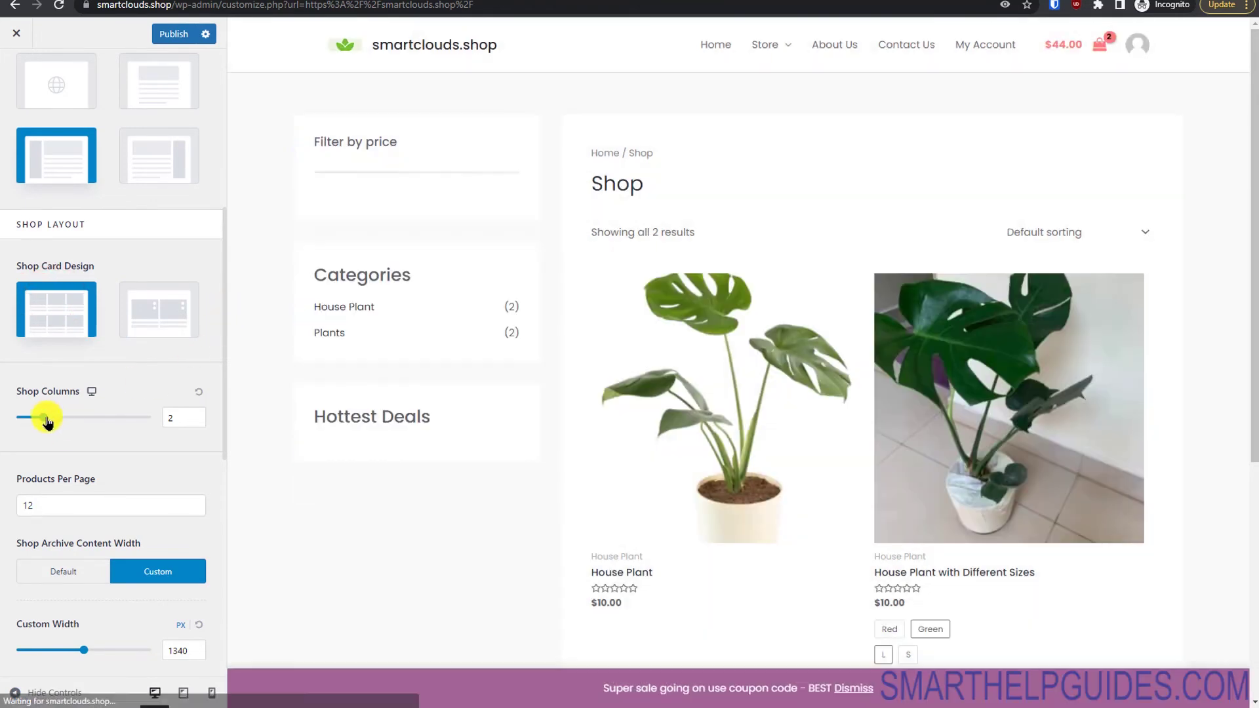
{"action": "left_click_drag", "start_coordinate": [44, 418], "coordinate": [79, 422]}
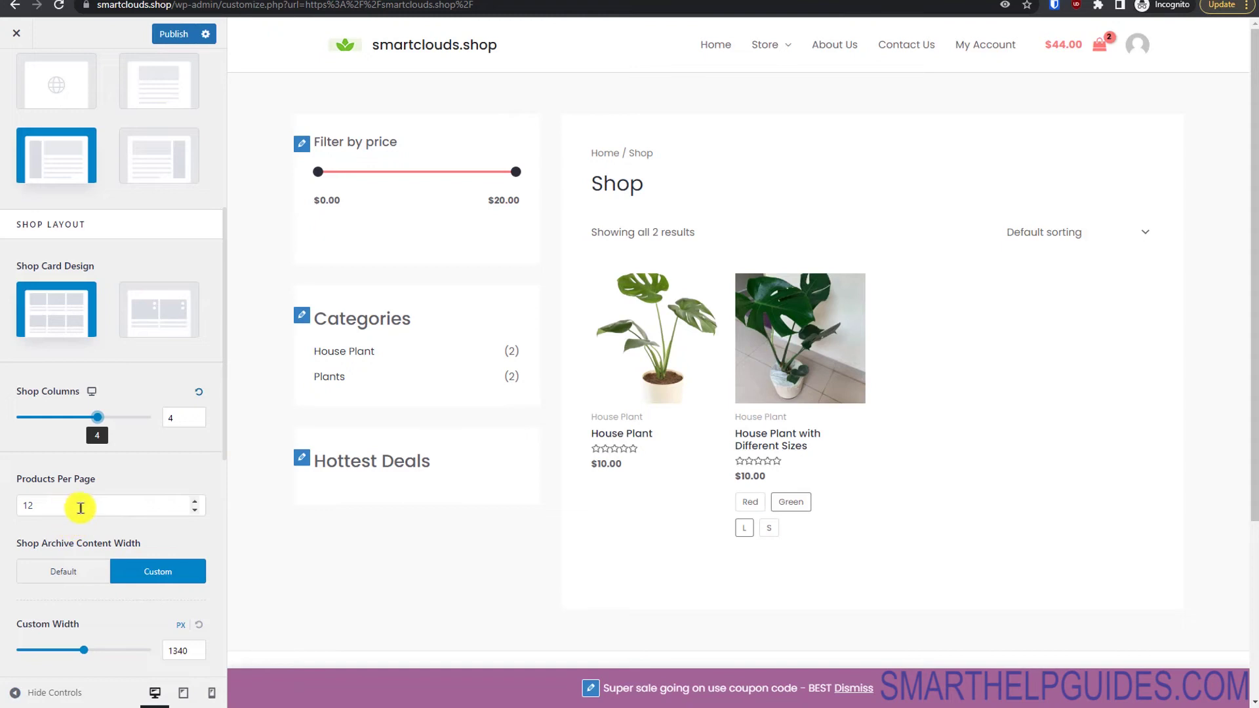
{"action": "scroll", "coordinate": [225, 451], "scroll_direction": "down", "scroll_amount": 6}
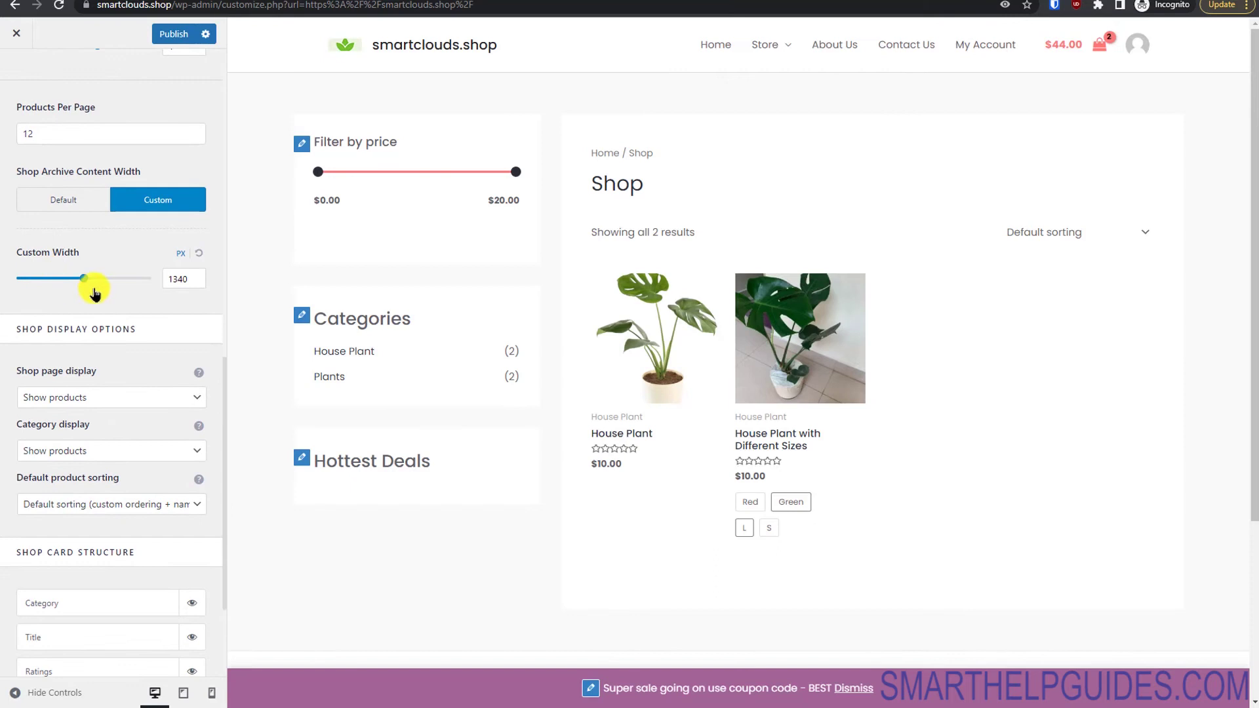
{"action": "left_click_drag", "start_coordinate": [82, 286], "coordinate": [74, 278]}
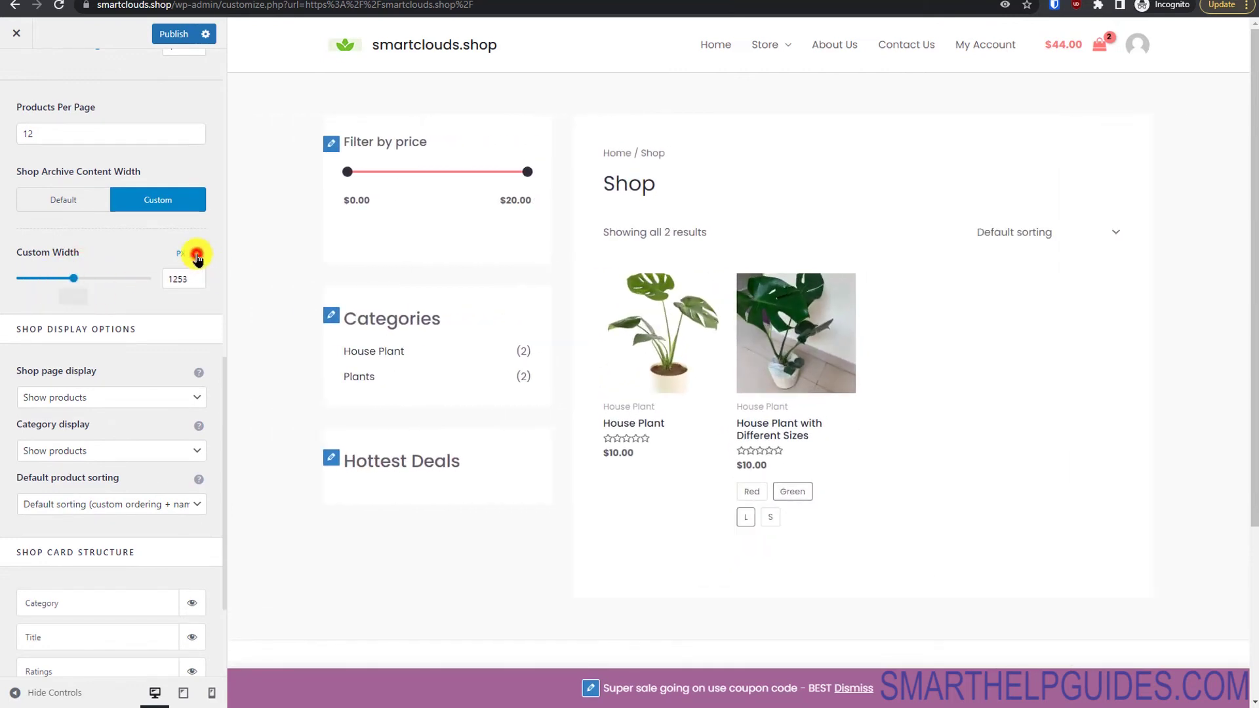
{"action": "left_click", "coordinate": [197, 254]}
Step: Toggle category labels off and back on for shop cards and publish
{"action": "left_click_drag", "start_coordinate": [224, 419], "coordinate": [219, 477]}
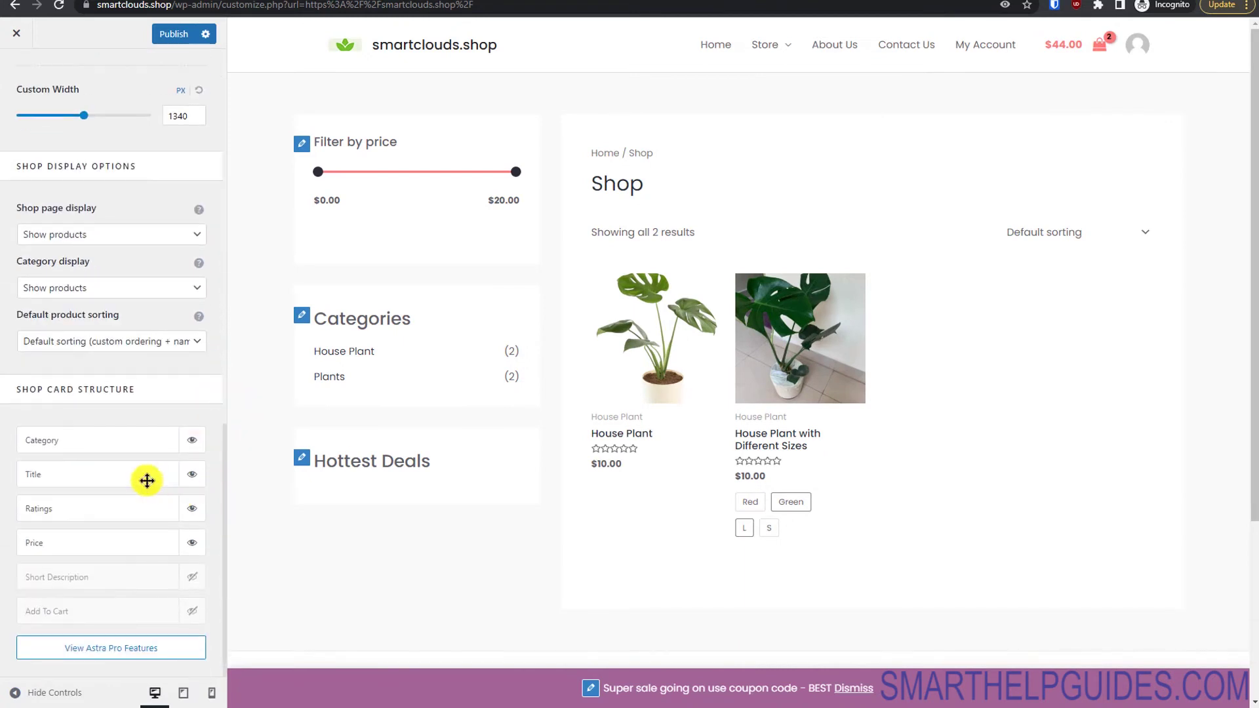
{"action": "left_click", "coordinate": [190, 441]}
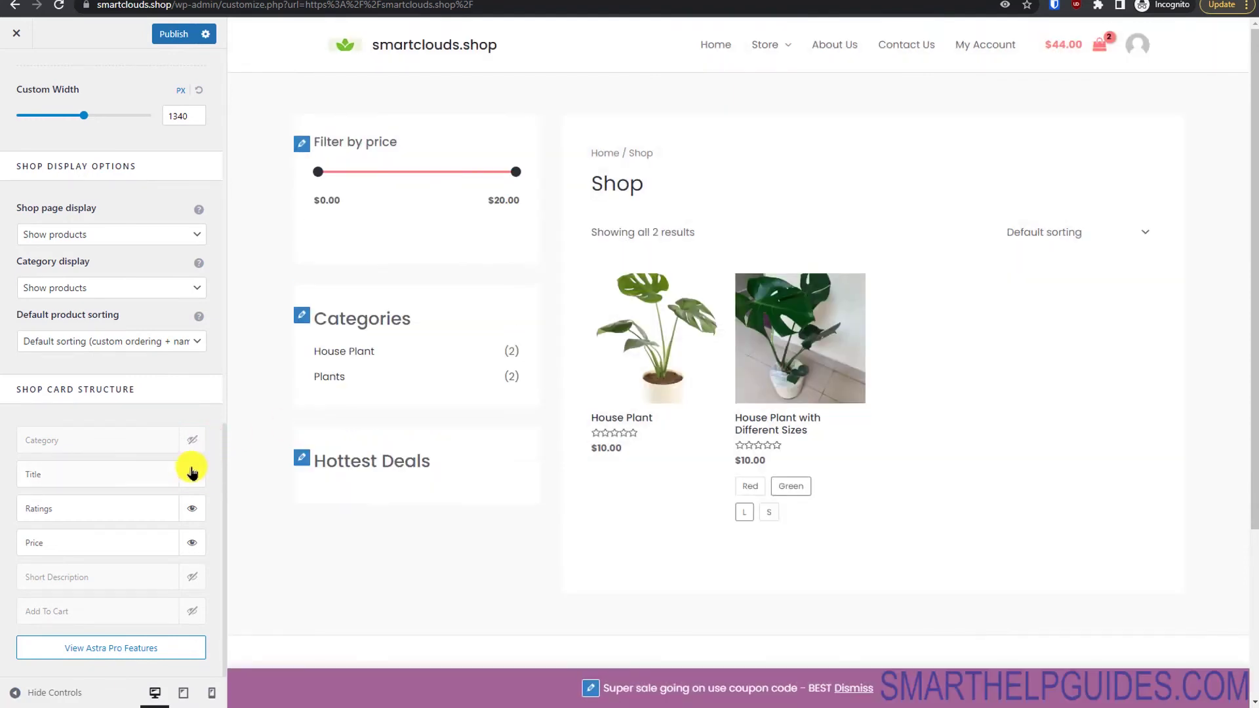
{"action": "left_click", "coordinate": [197, 434]}
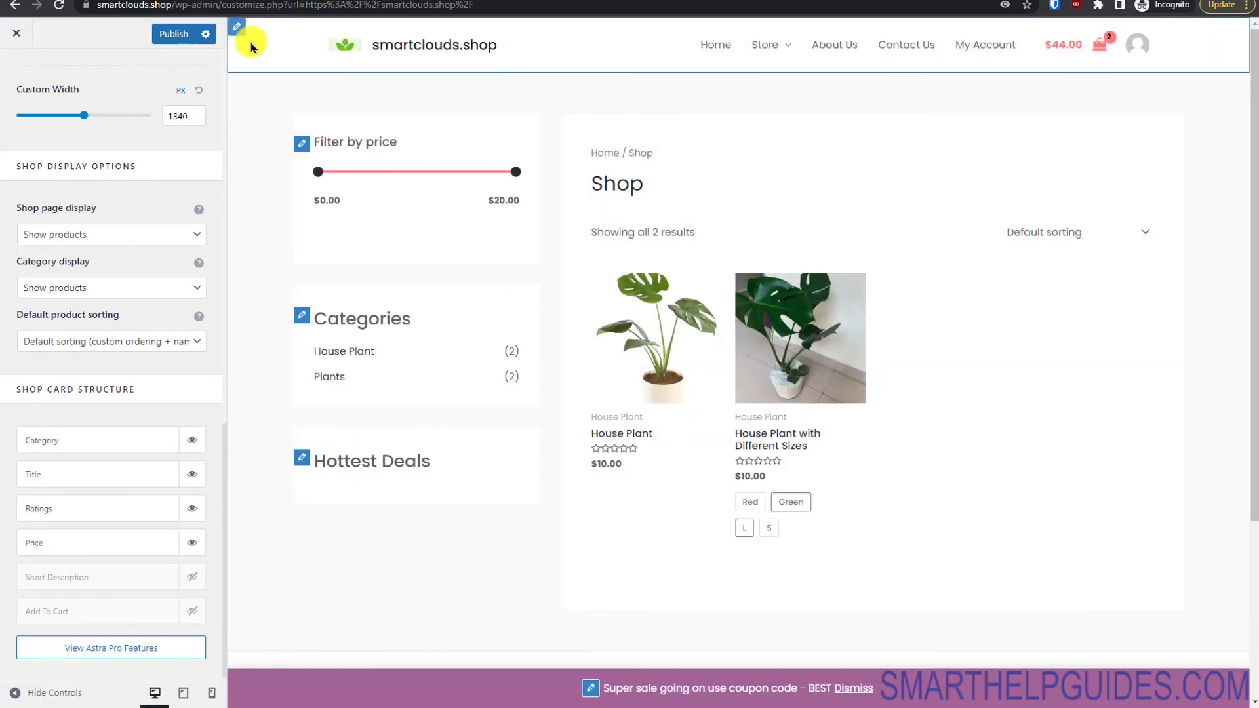
{"action": "left_click", "coordinate": [174, 33]}
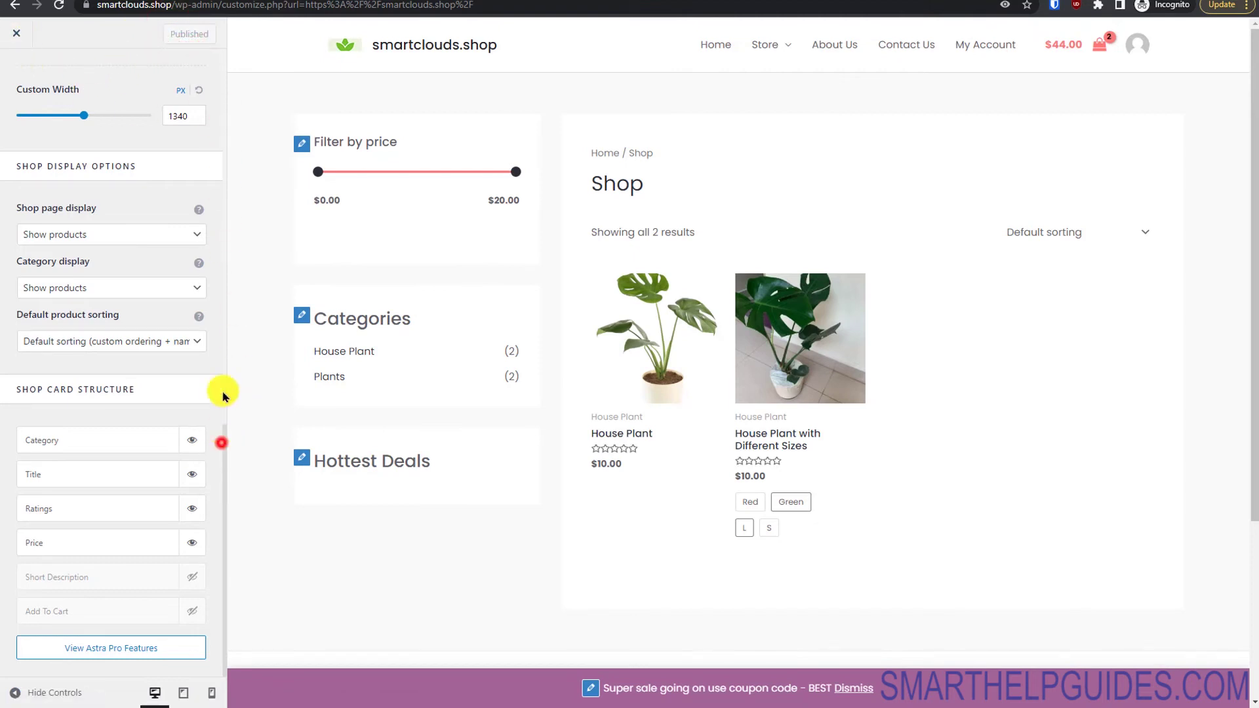
{"action": "left_click", "coordinate": [225, 95]}
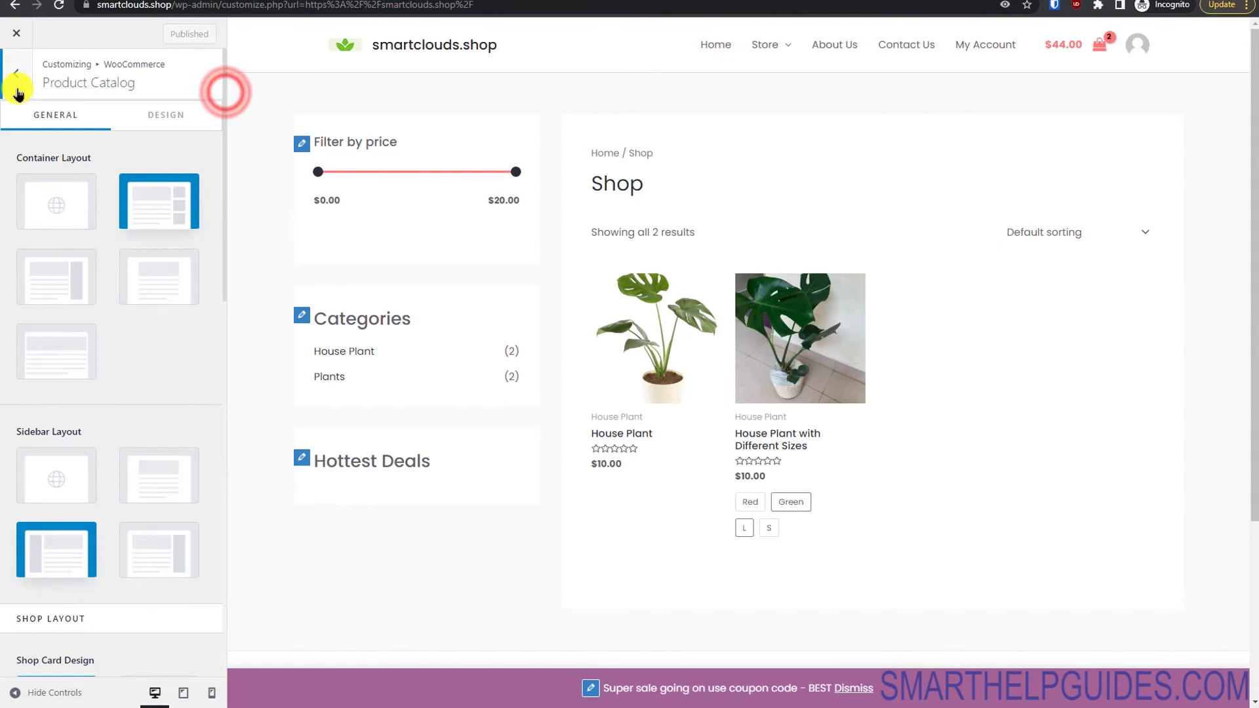
{"action": "left_click", "coordinate": [16, 72]}
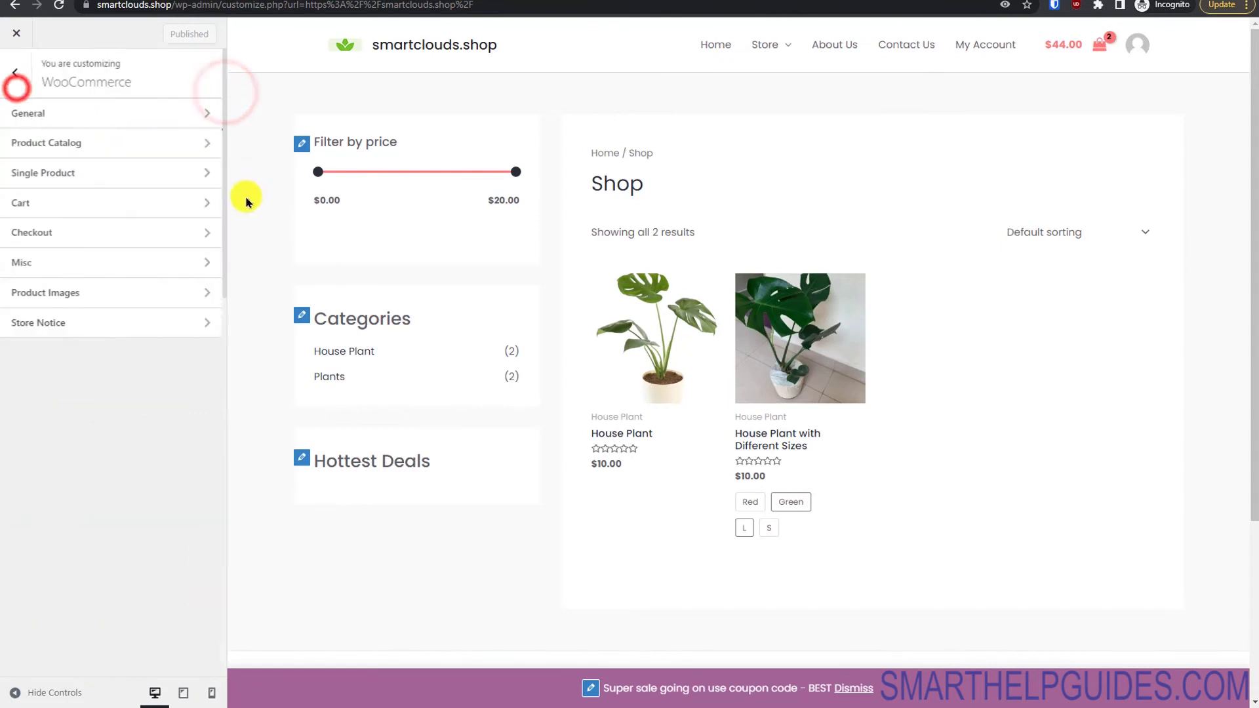
Step: Open the Checkout settings and bring the preview to the checkout page
{"action": "left_click", "coordinate": [82, 234]}
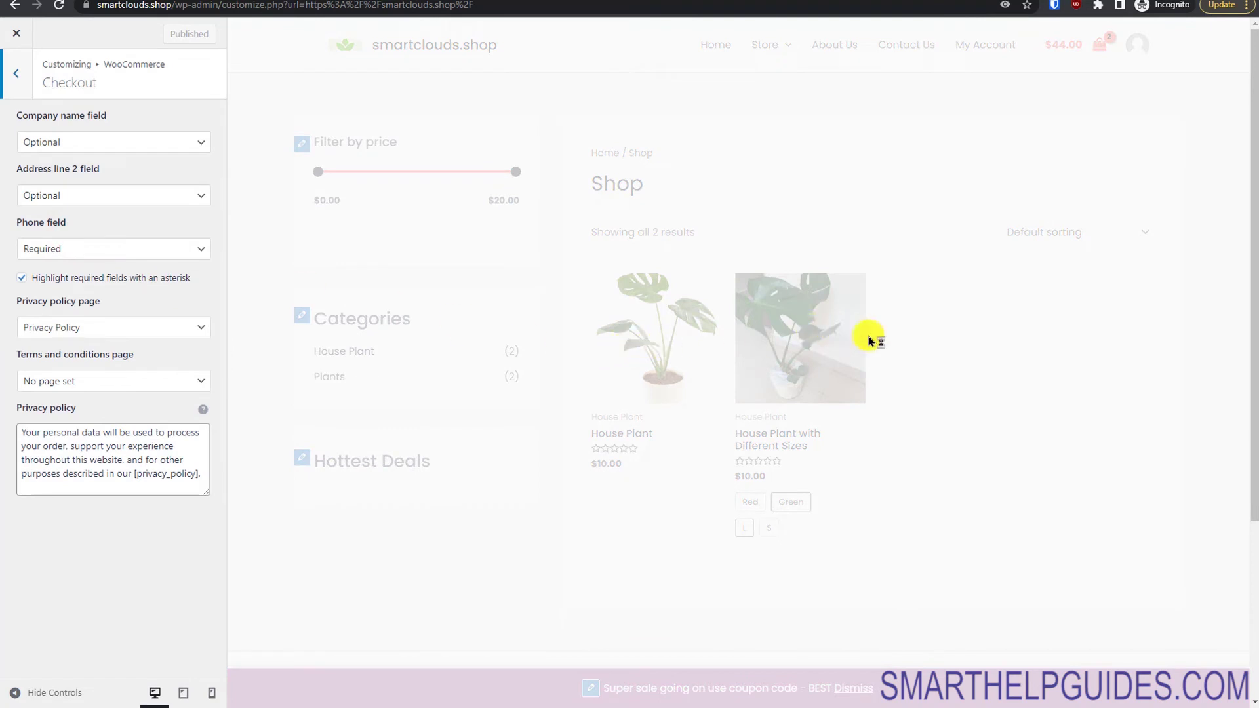
{"action": "left_click", "coordinate": [451, 224]}
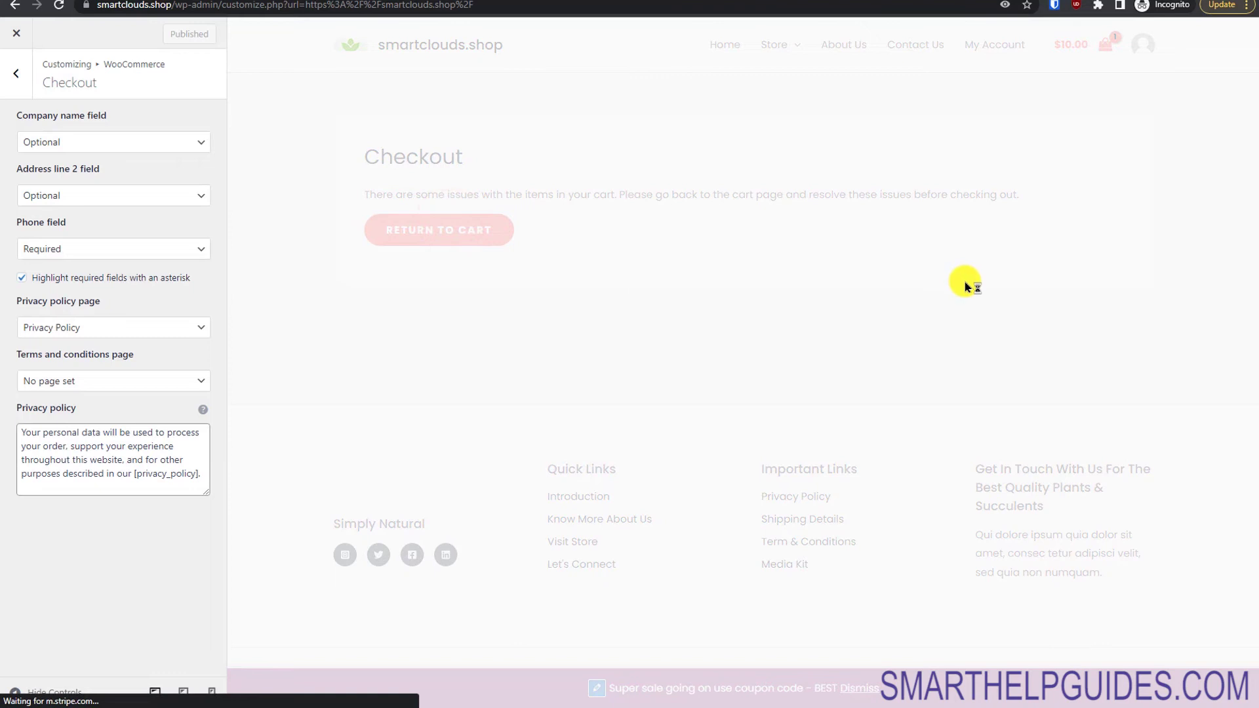
{"action": "left_click", "coordinate": [1027, 574]}
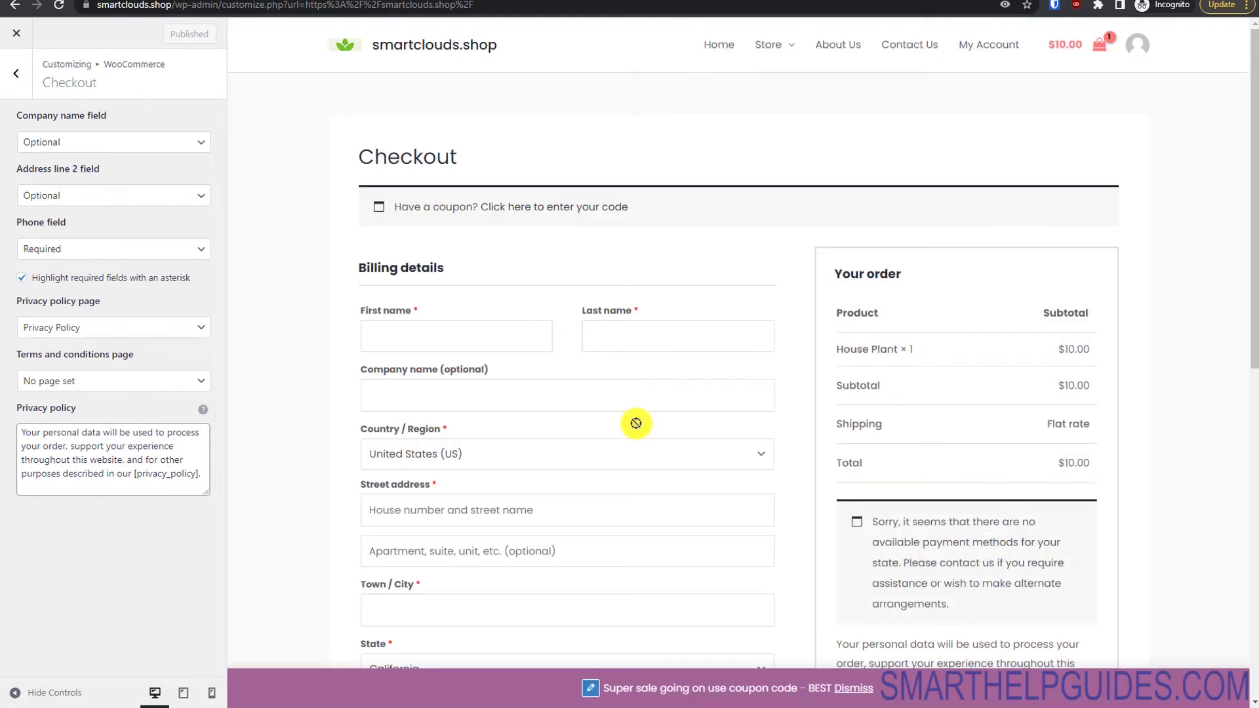
{"action": "left_click_drag", "start_coordinate": [1253, 305], "coordinate": [1253, 402]}
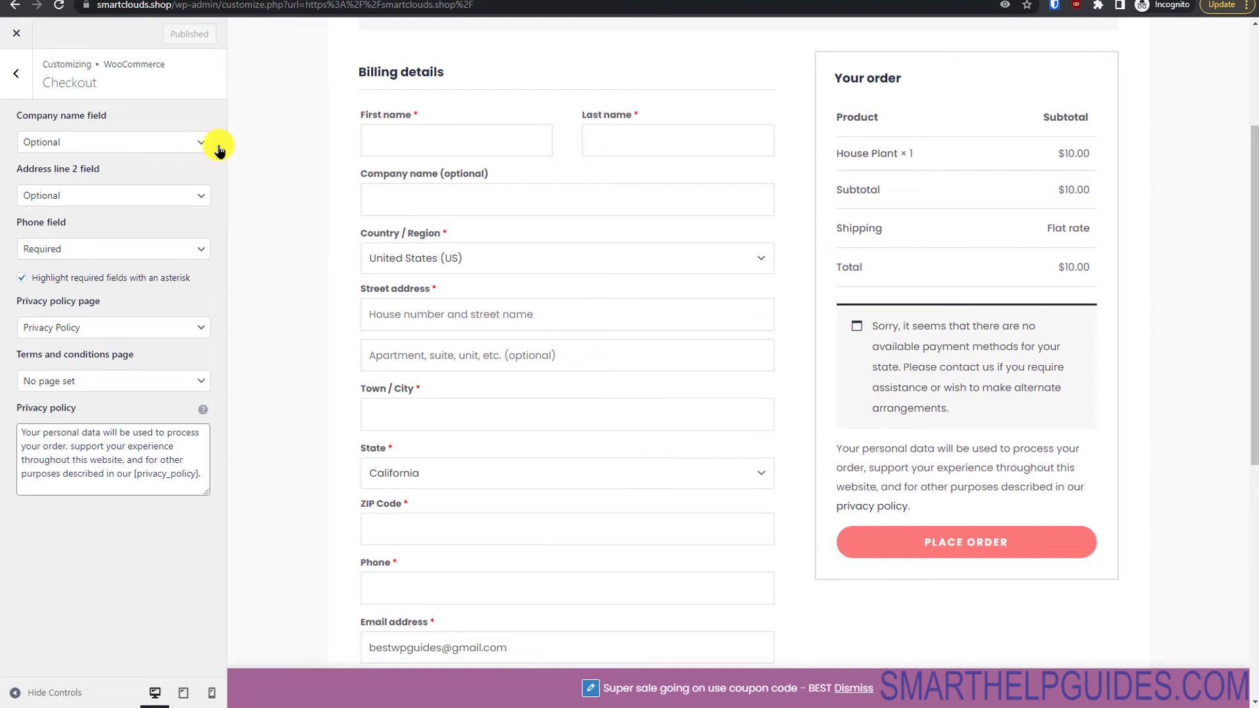
Step: Hide the company name field, make address line 2 required, and keep phone required
{"action": "left_click", "coordinate": [107, 142]}
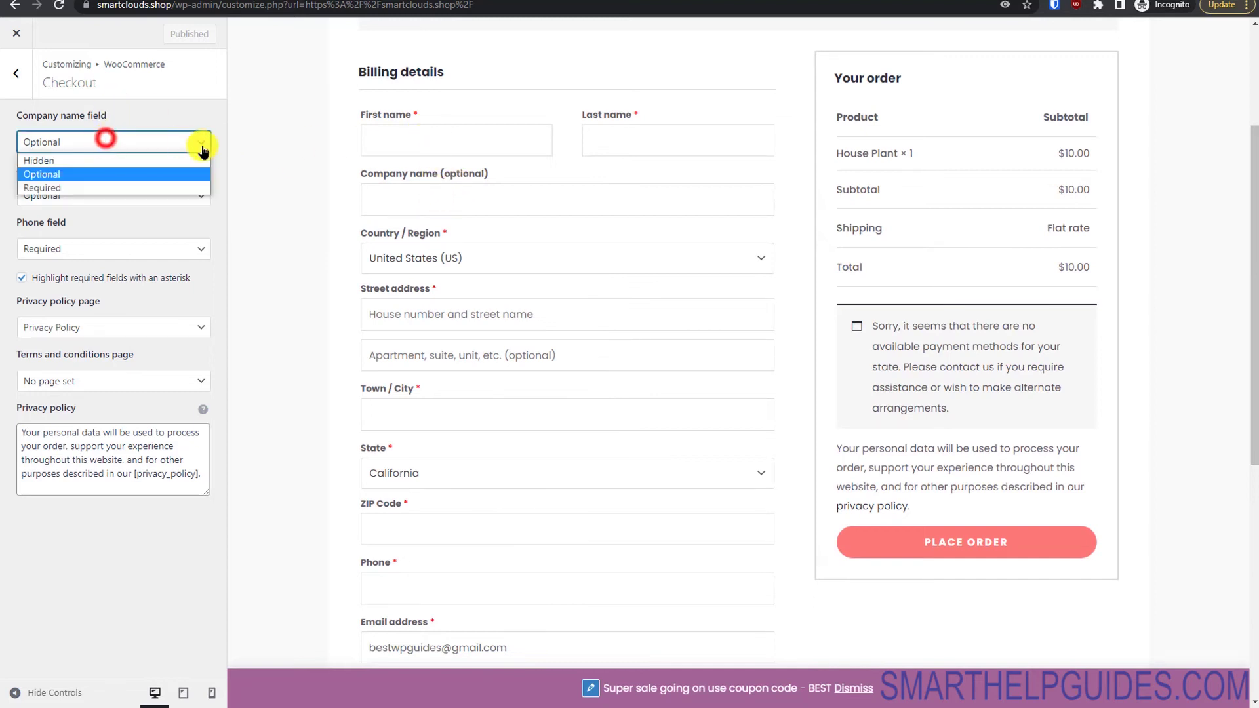
{"action": "left_click", "coordinate": [126, 159]}
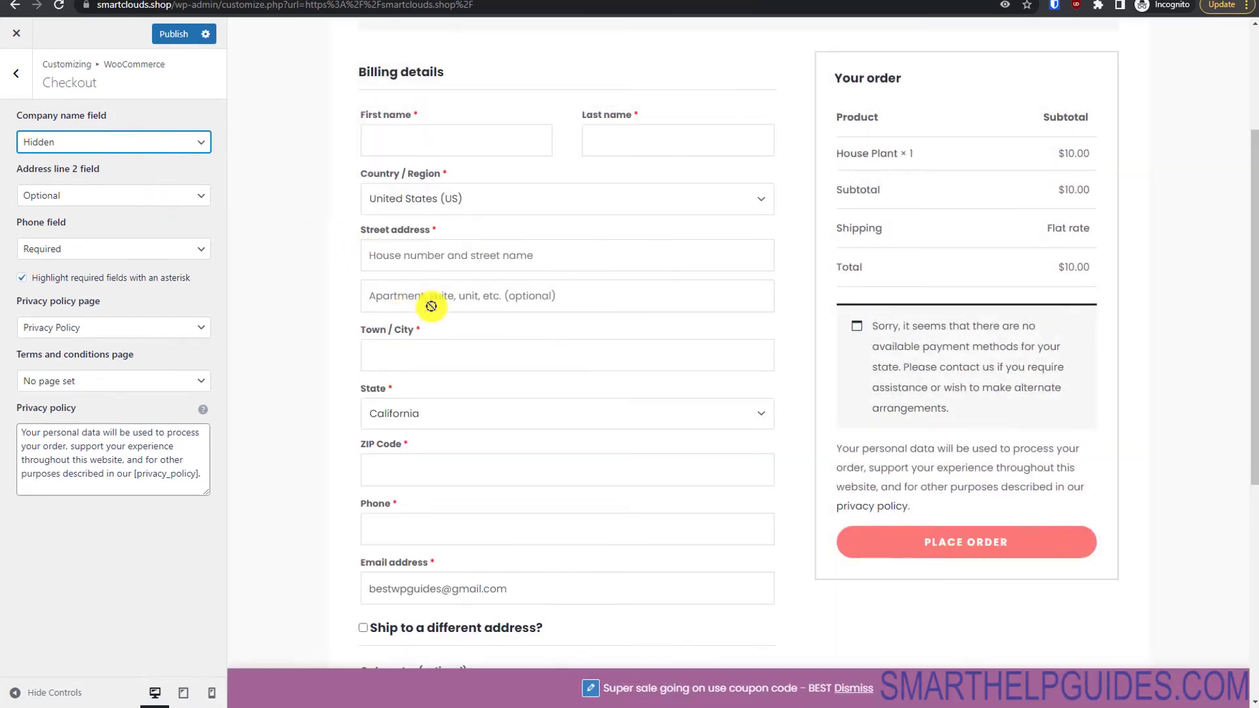
{"action": "left_click", "coordinate": [161, 197]}
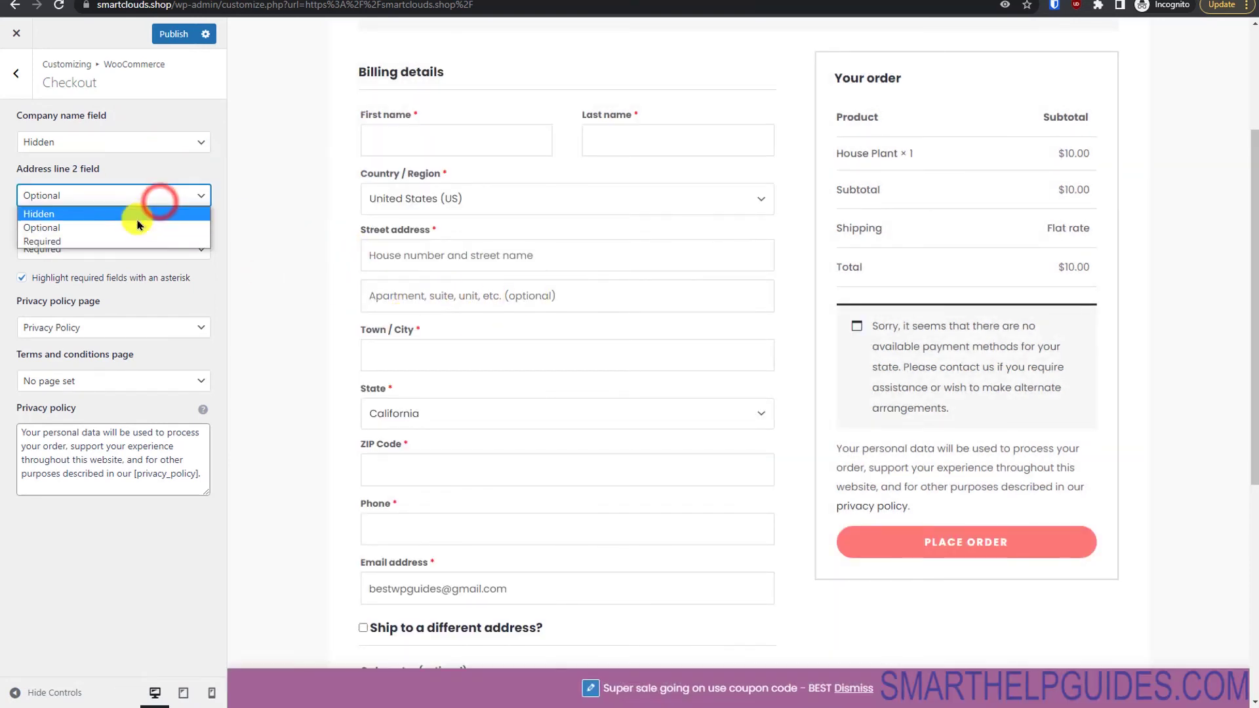
{"action": "left_click", "coordinate": [124, 241]}
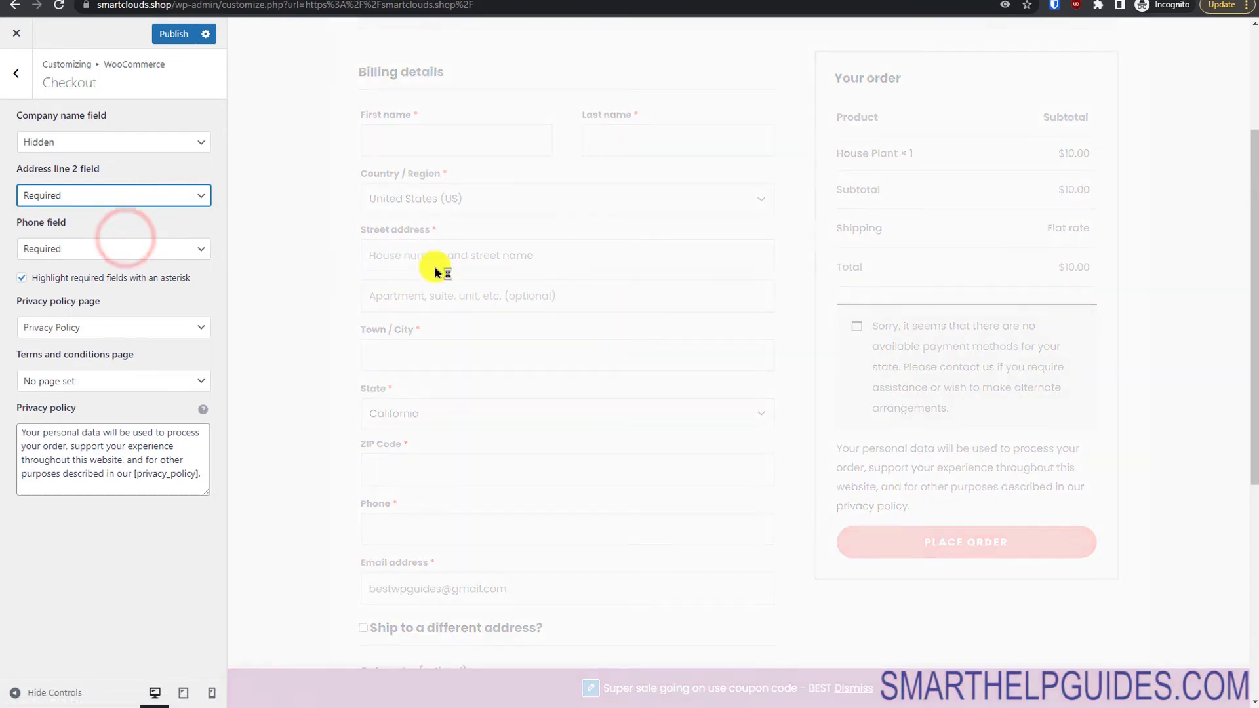
{"action": "left_click", "coordinate": [164, 254]}
{"action": "left_click", "coordinate": [185, 224]}
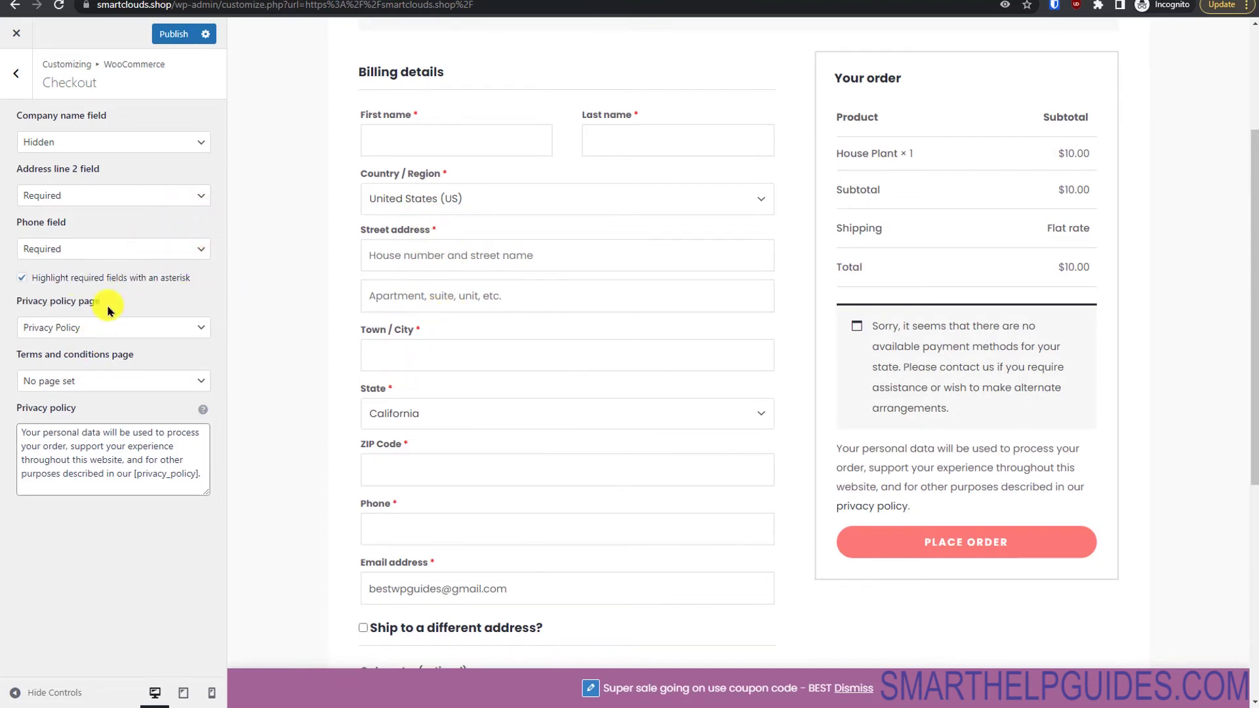
Step: Keep Privacy Policy as the privacy page, set Terms & Conditions as the terms page, and publish
{"action": "left_click", "coordinate": [75, 324]}
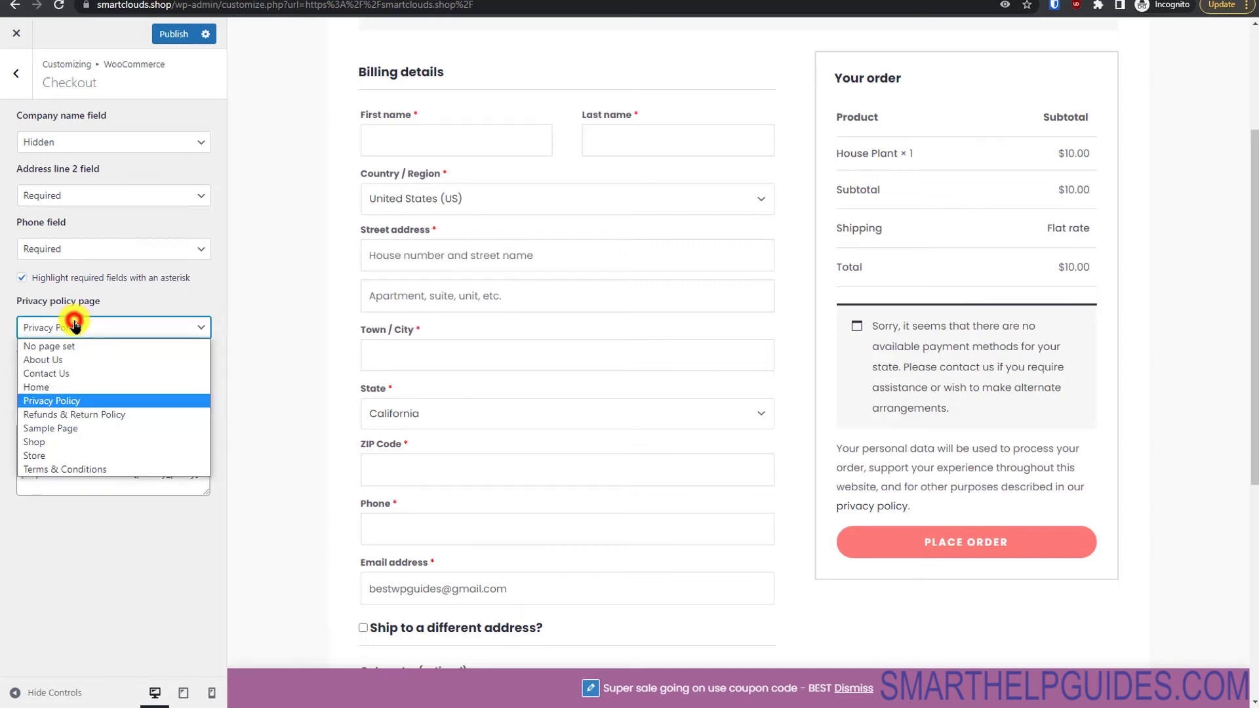
{"action": "left_click", "coordinate": [111, 401]}
{"action": "left_click", "coordinate": [113, 382]}
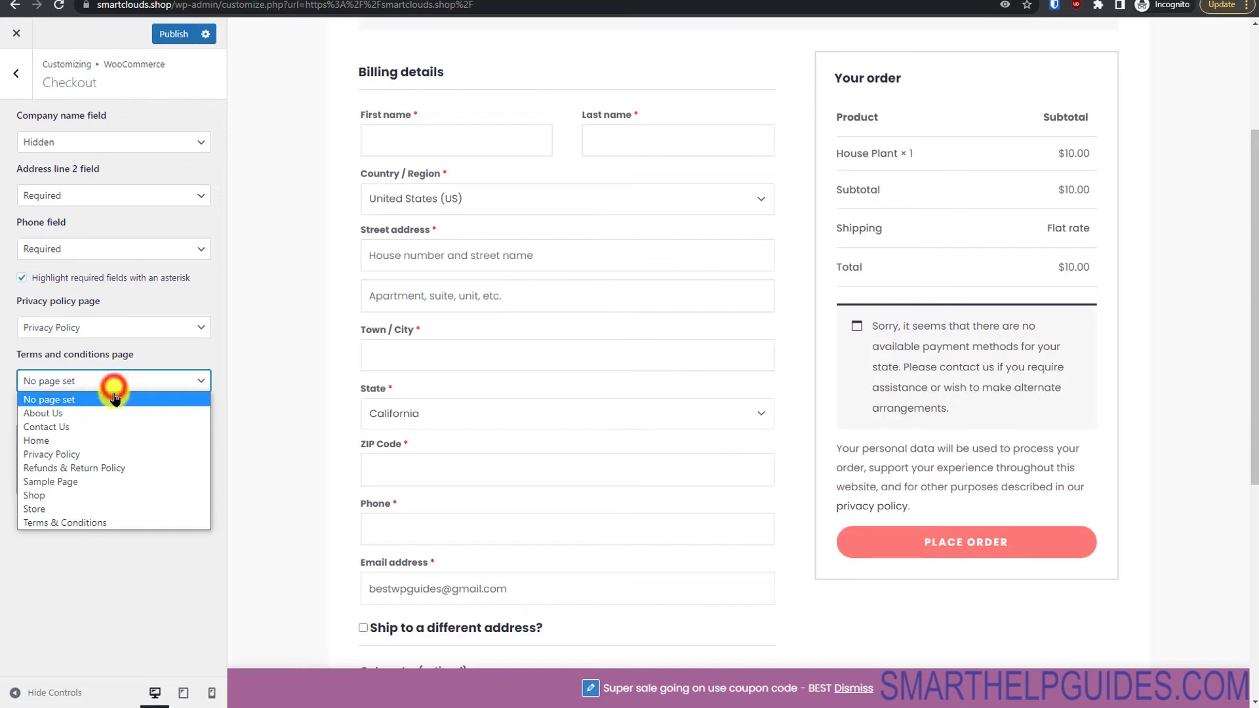
{"action": "left_click", "coordinate": [65, 521]}
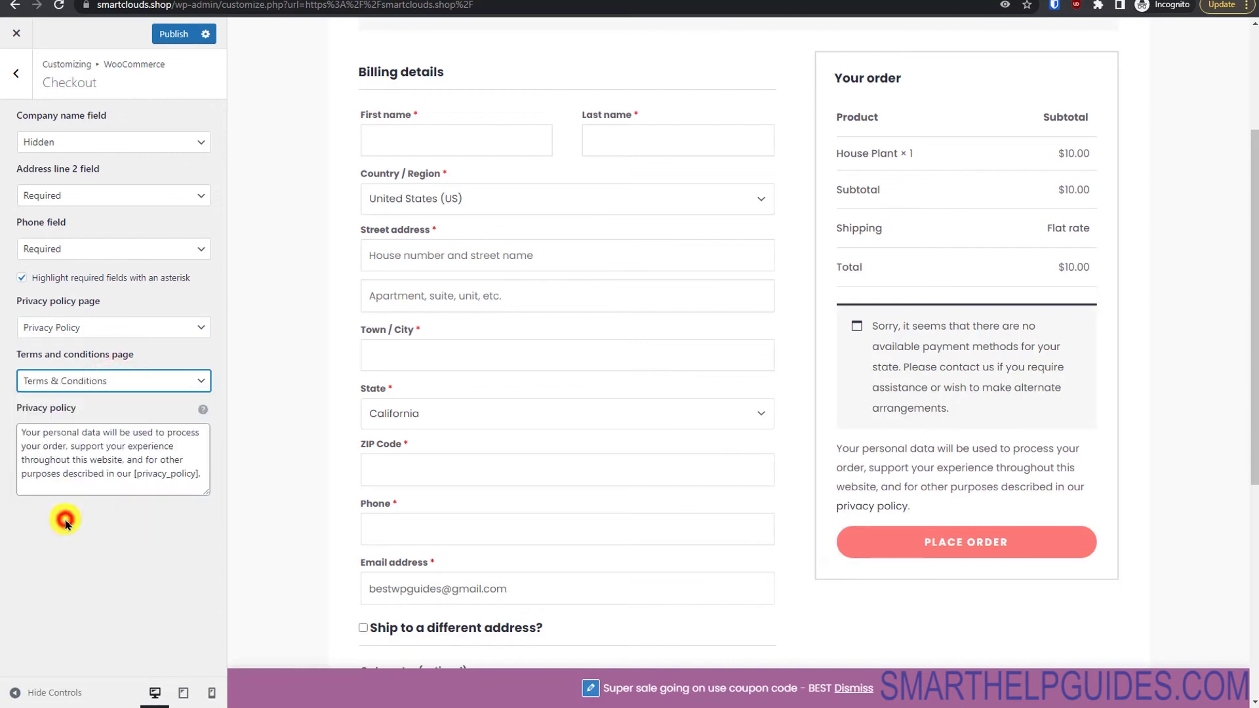
{"action": "left_click", "coordinate": [175, 35]}
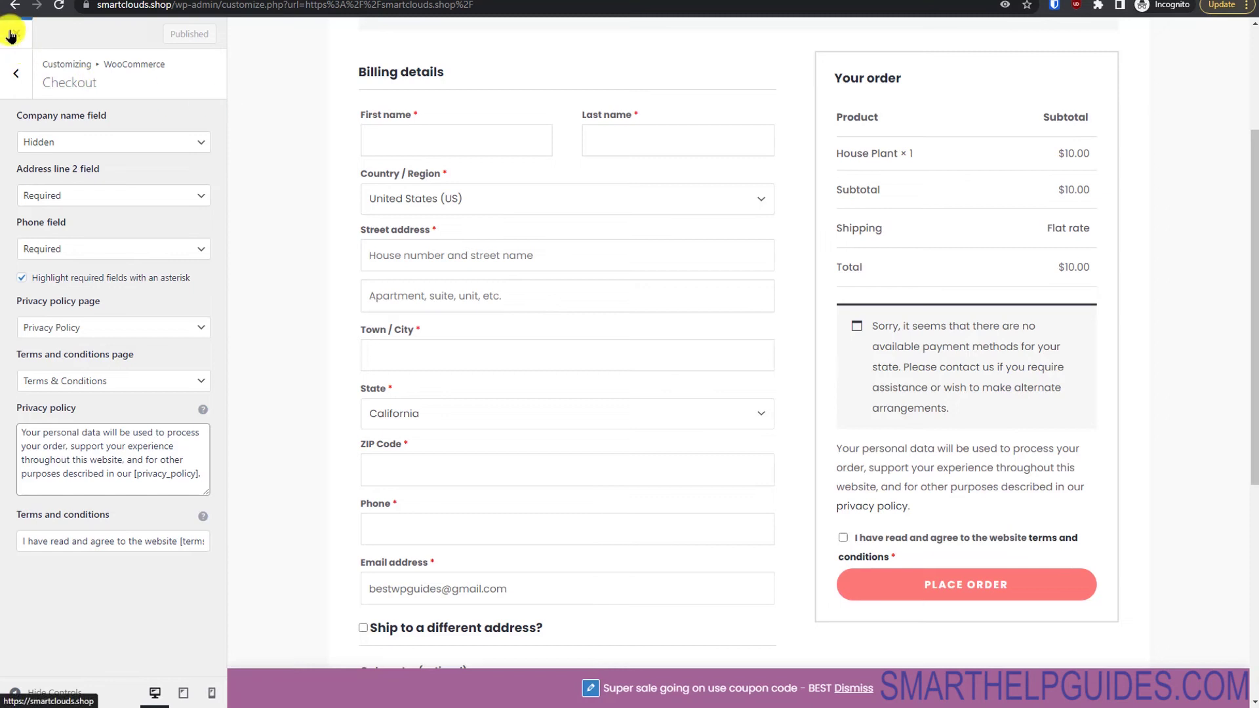
{"action": "left_click", "coordinate": [8, 86]}
Step: Open the Footer Builder and delete the HTML 1 element from the bottom row
{"action": "left_click", "coordinate": [14, 76]}
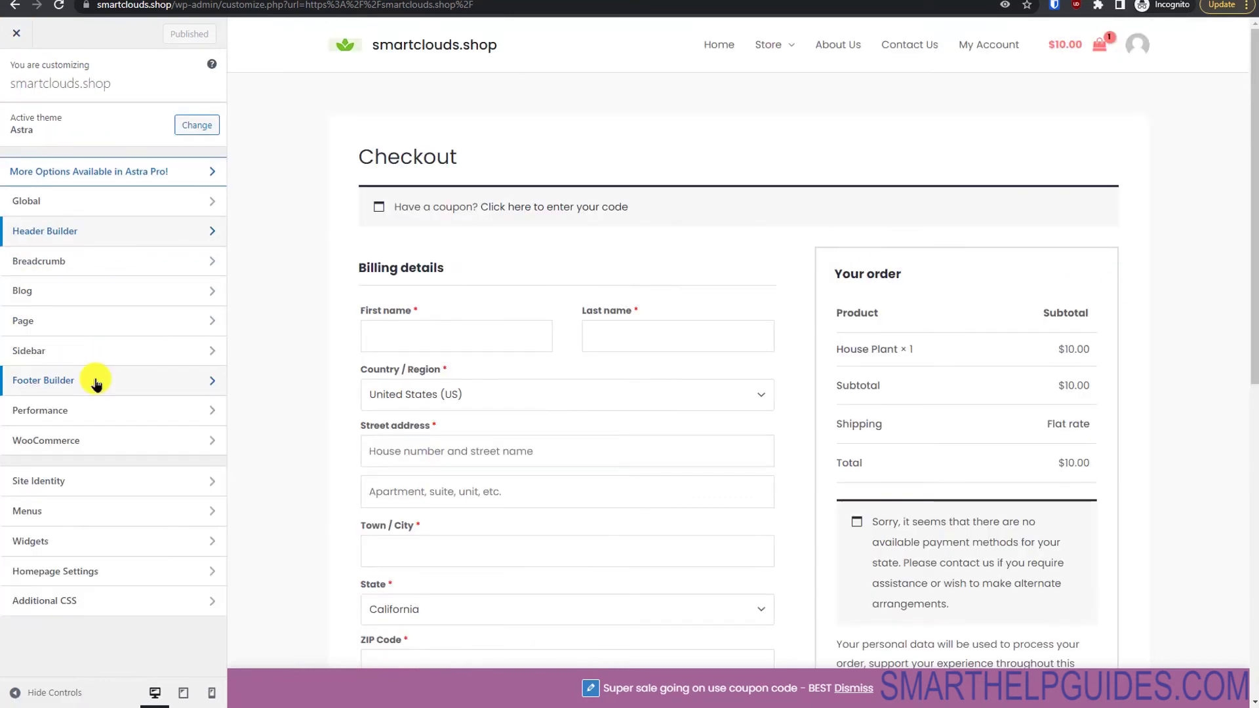
{"action": "left_click", "coordinate": [51, 383]}
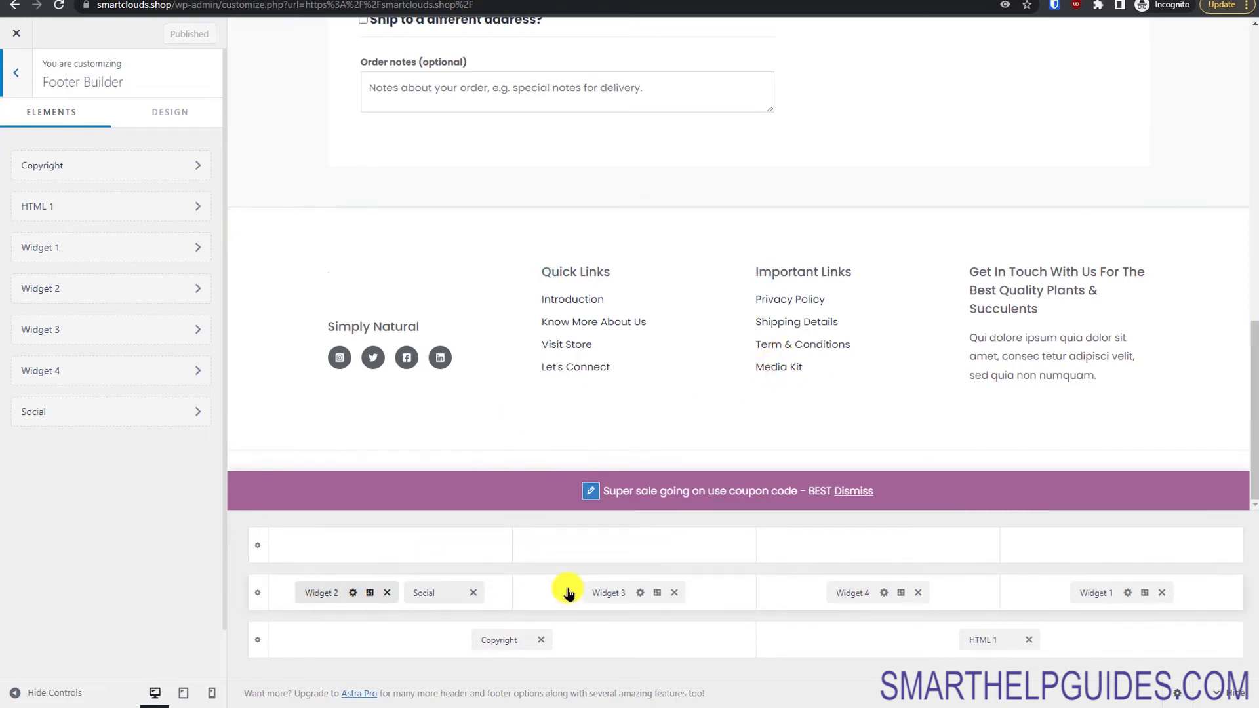
{"action": "left_click", "coordinate": [92, 247]}
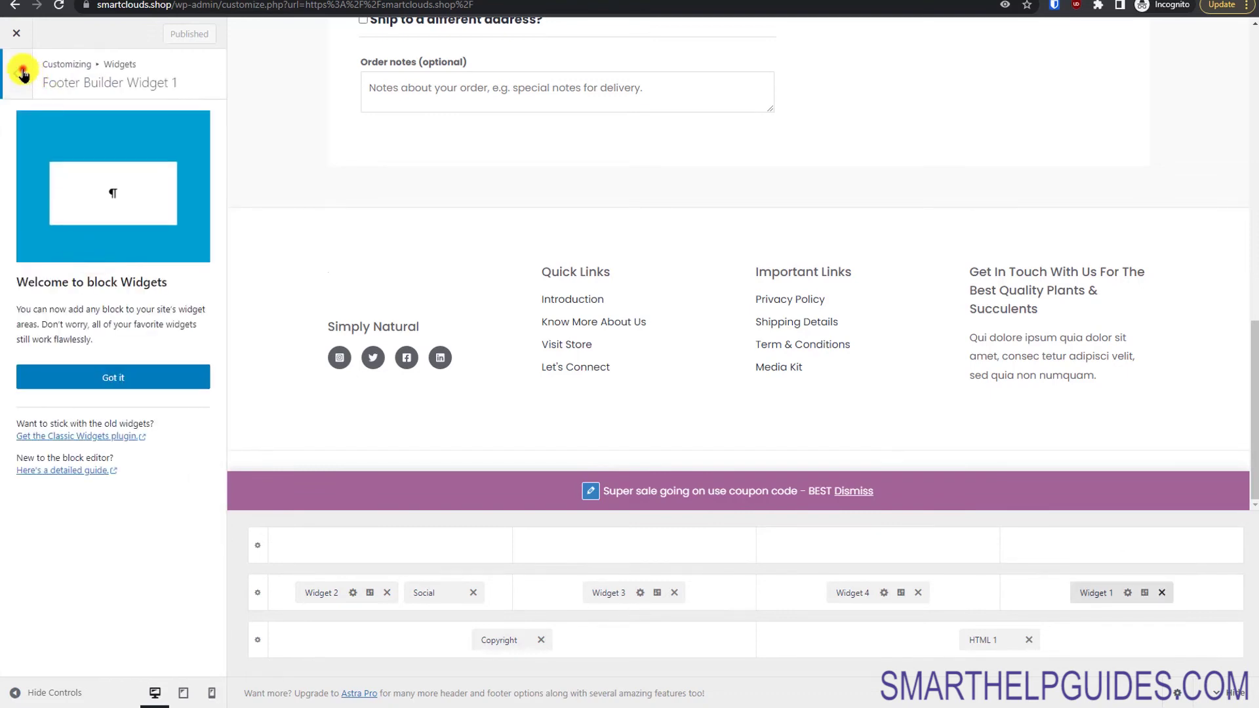
{"action": "left_click", "coordinate": [23, 73]}
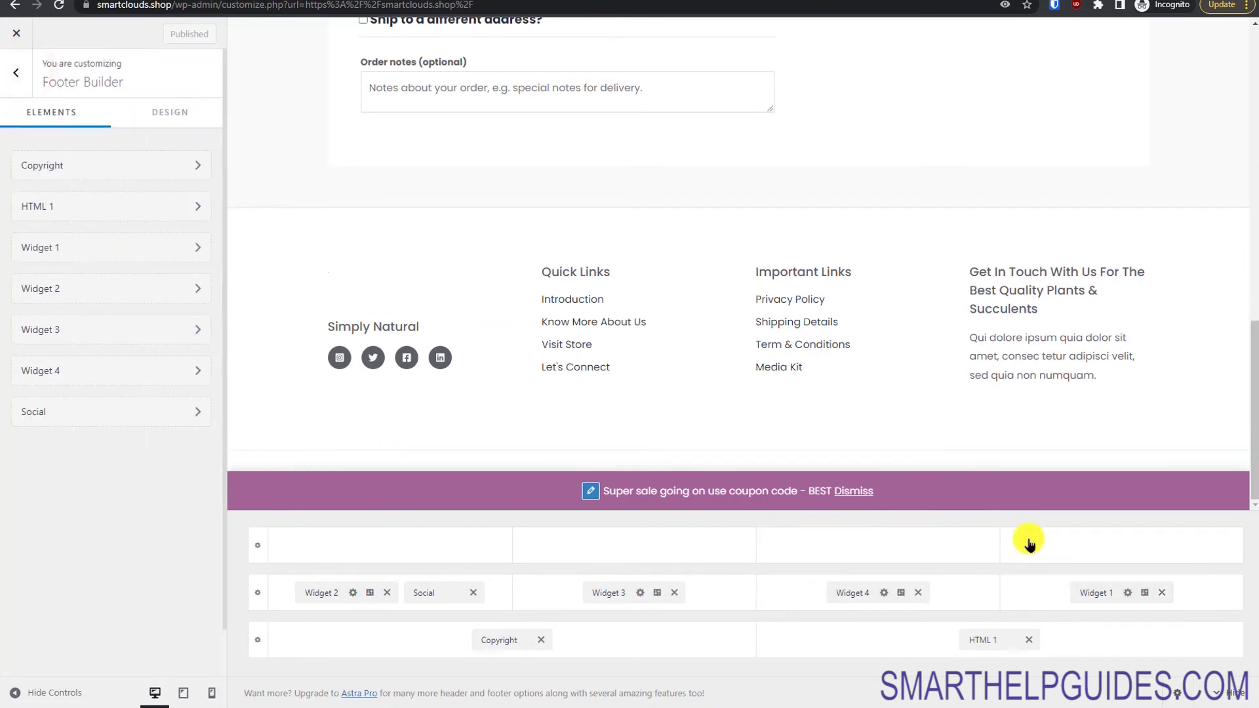
{"action": "left_click", "coordinate": [1251, 379]}
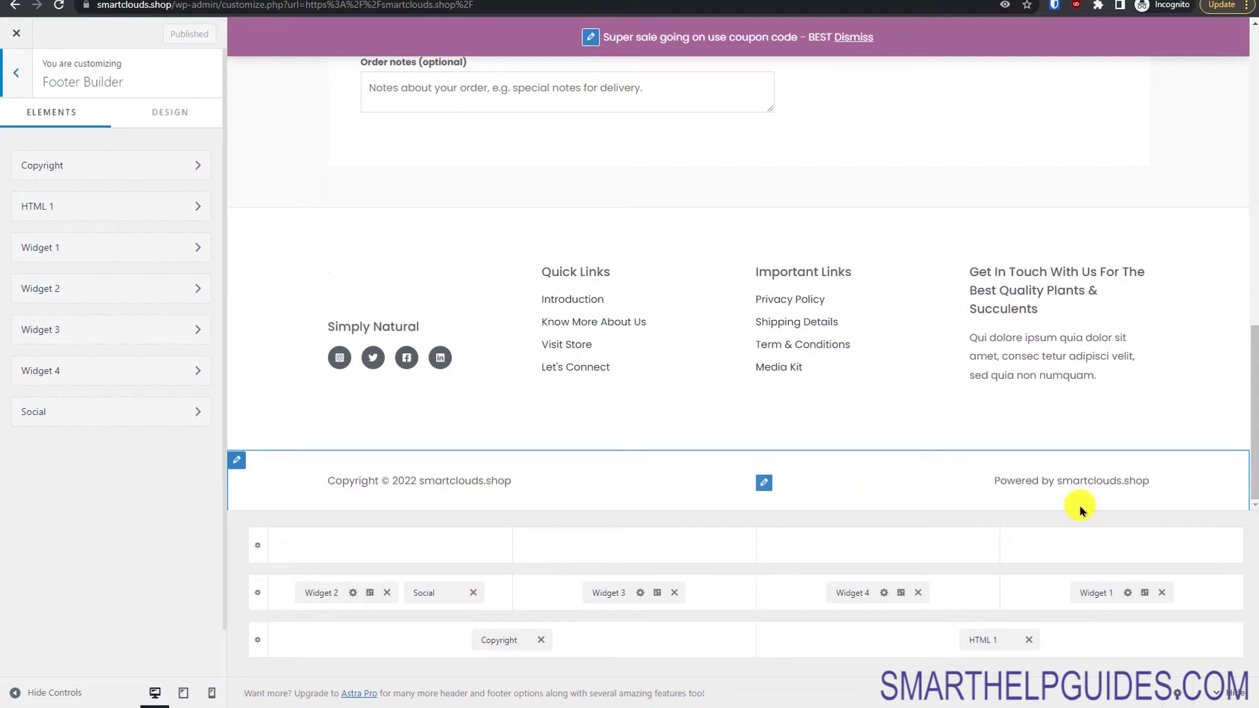
{"action": "left_click", "coordinate": [1028, 640]}
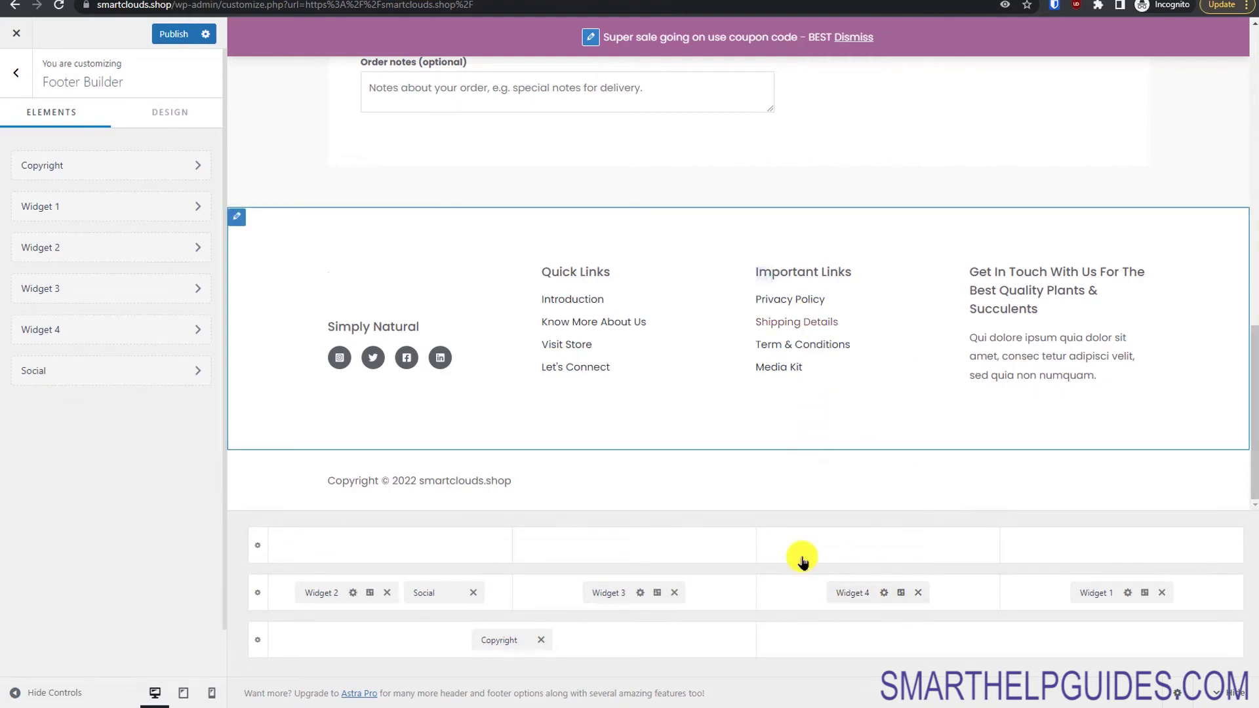
{"action": "left_click", "coordinate": [767, 276]}
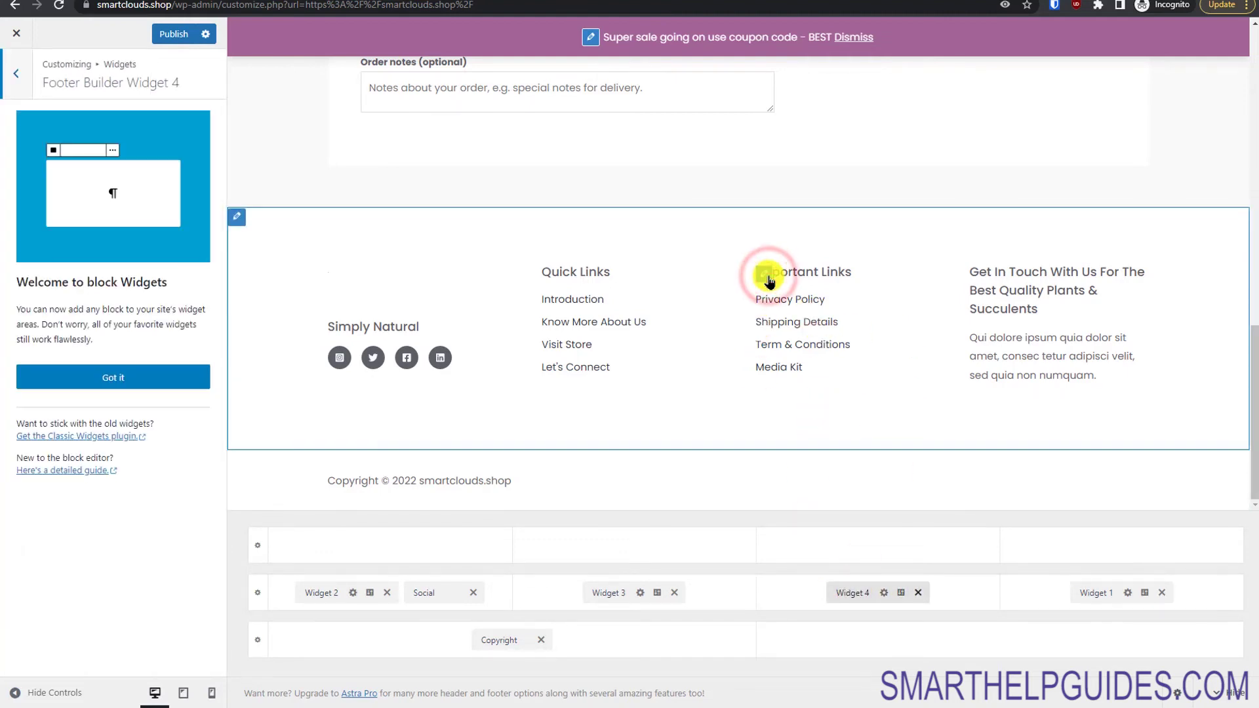
{"action": "left_click", "coordinate": [176, 372]}
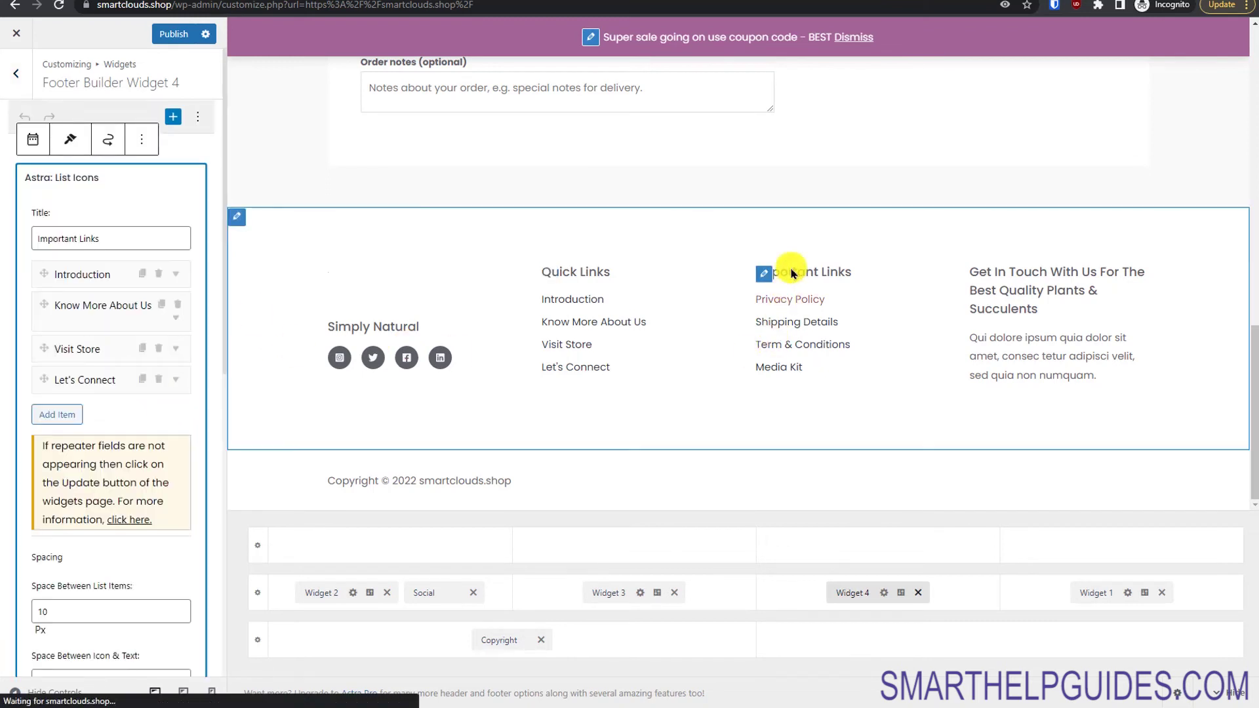
{"action": "left_click", "coordinate": [99, 275]}
{"action": "left_click", "coordinate": [91, 399]}
{"action": "double_click", "coordinate": [107, 398]}
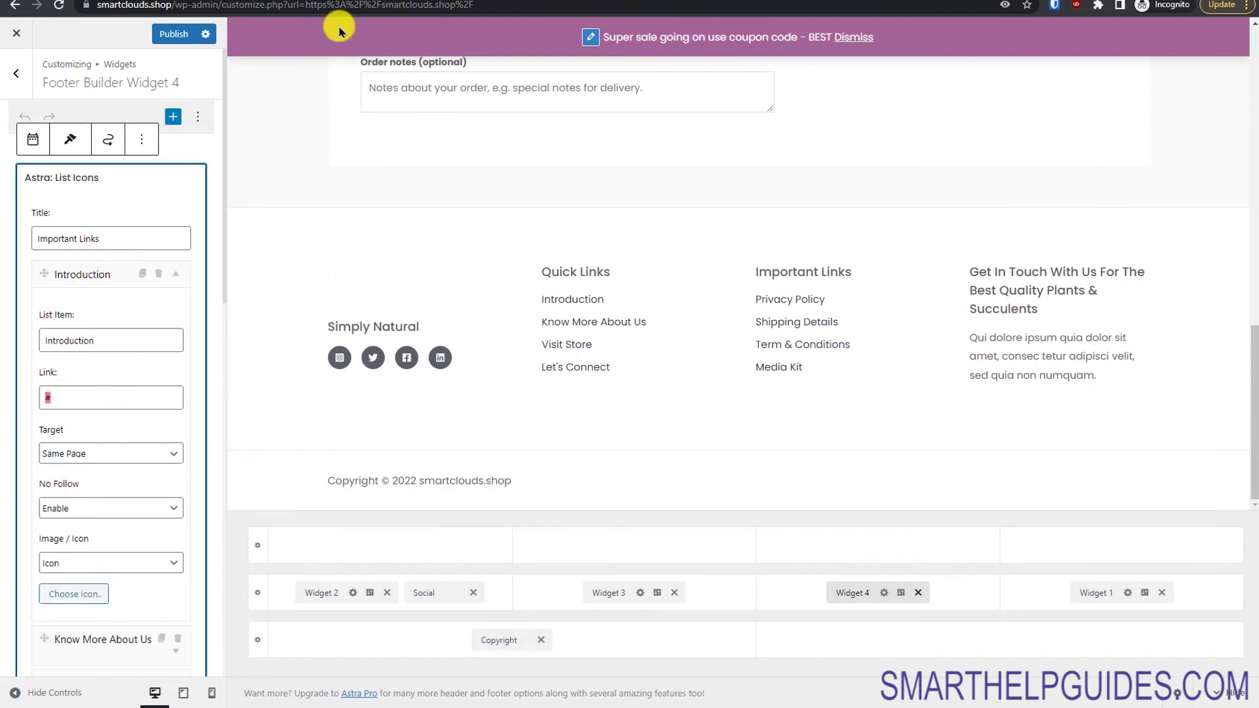
{"action": "type", "text": "https://google.com"}
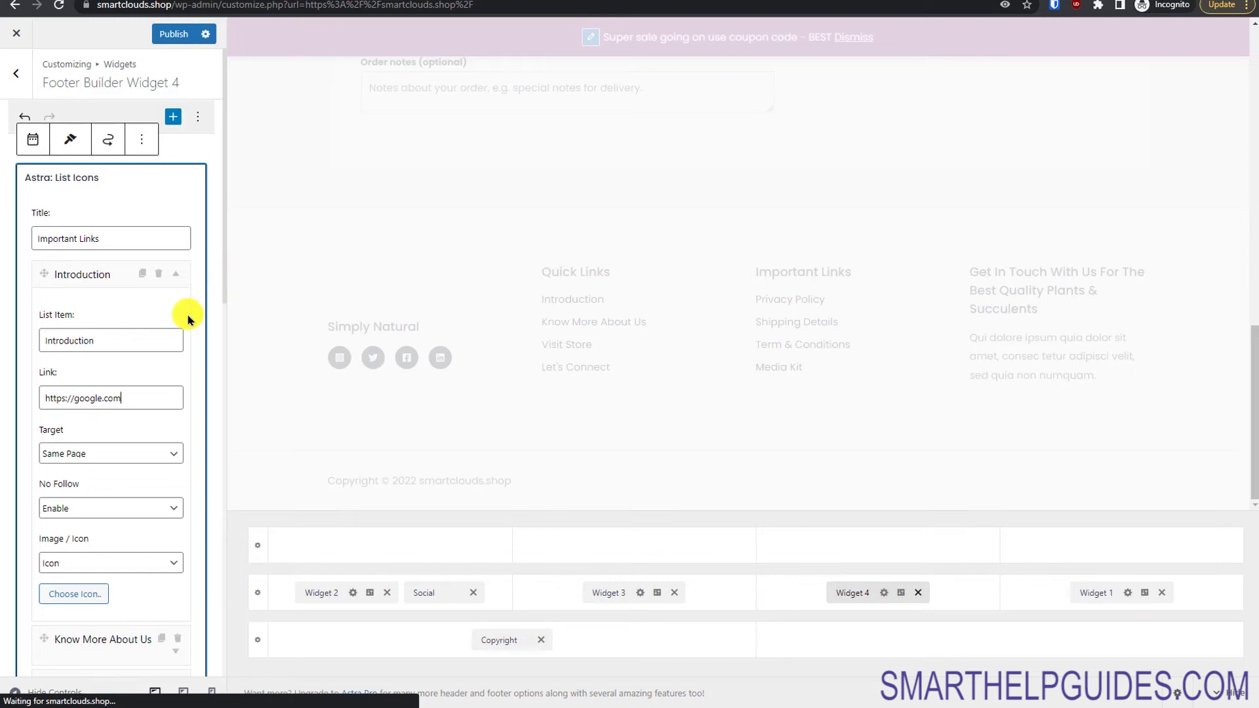
{"action": "left_click", "coordinate": [128, 177]}
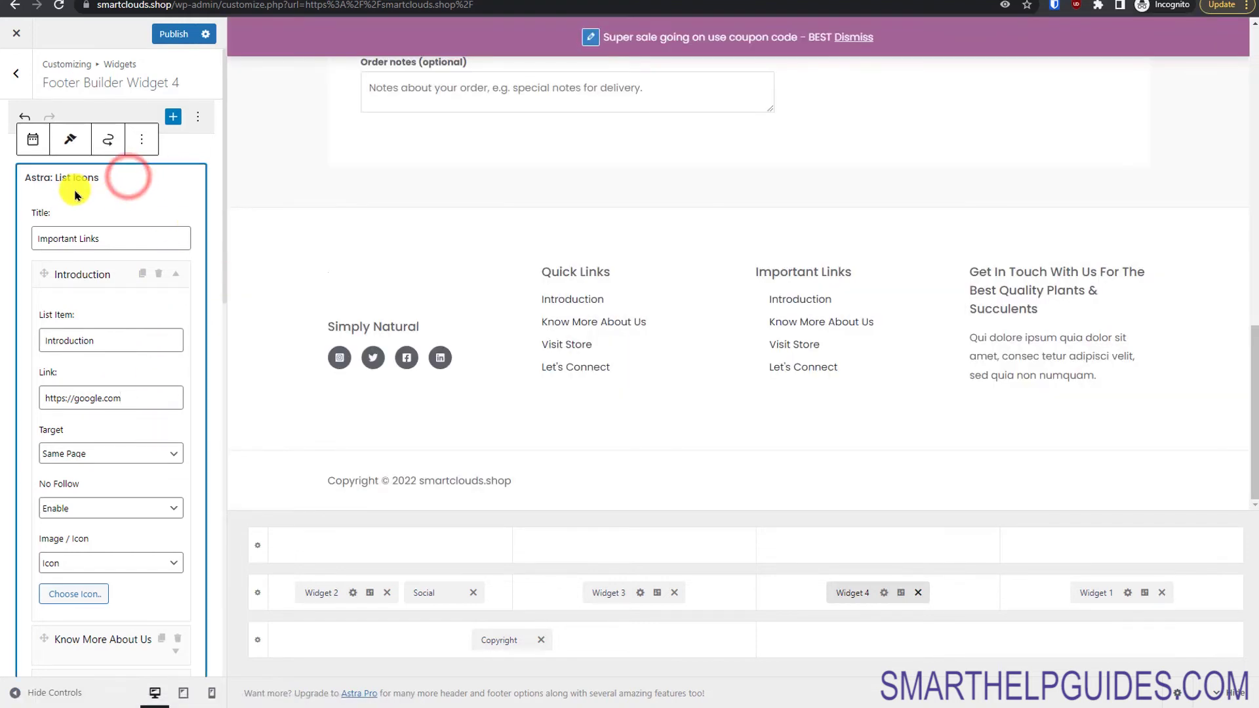
{"action": "left_click", "coordinate": [14, 189]}
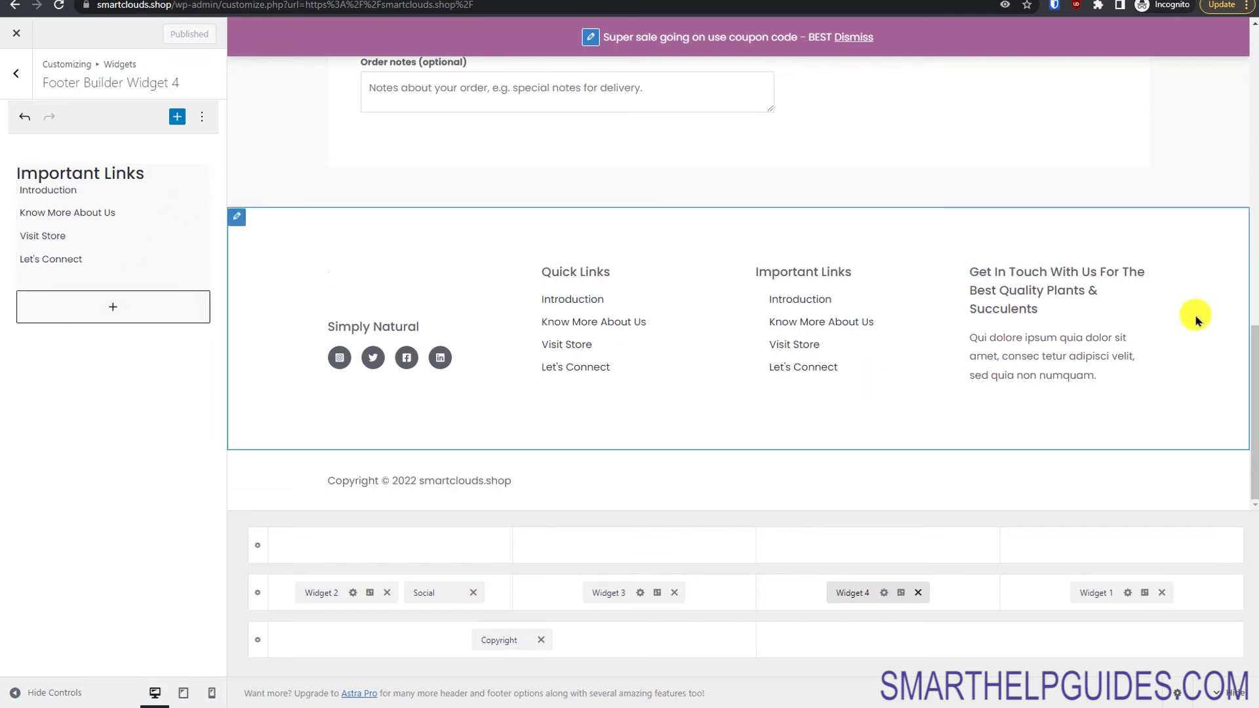
Step: Add a Google Maps block to Footer Widget 1 and publish
{"action": "left_click", "coordinate": [1094, 590]}
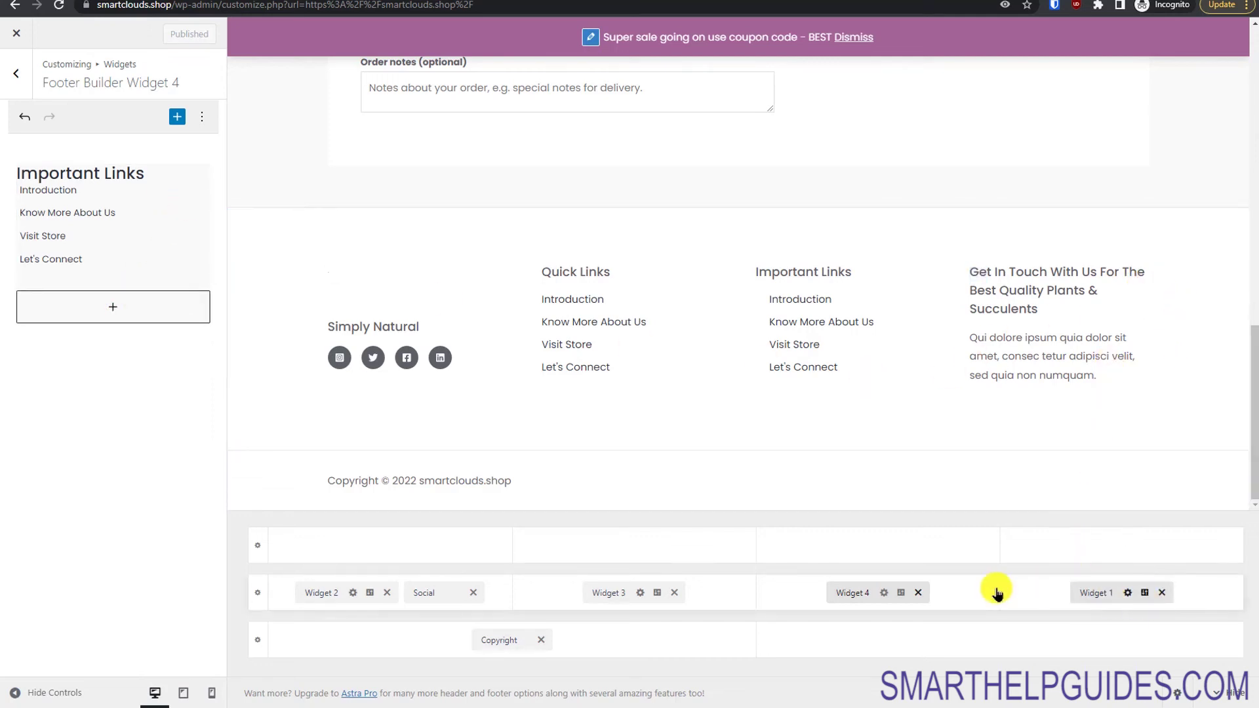
{"action": "left_click", "coordinate": [94, 224]}
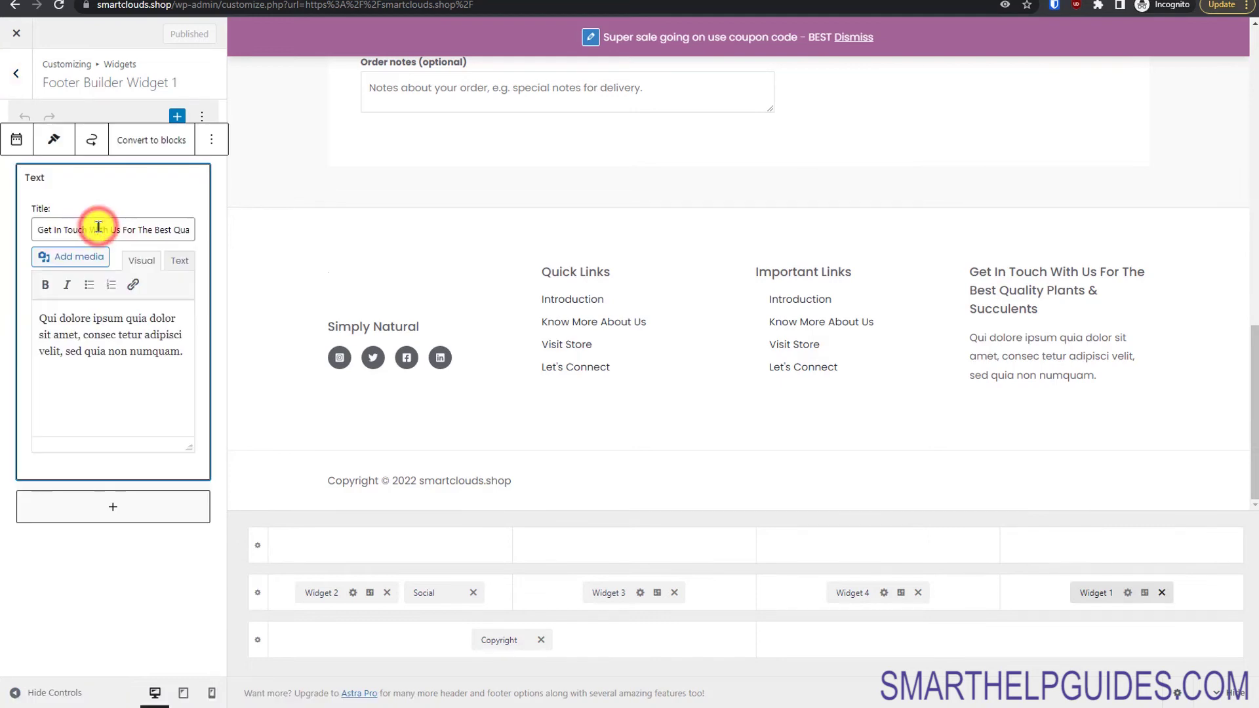
{"action": "left_click", "coordinate": [112, 504]}
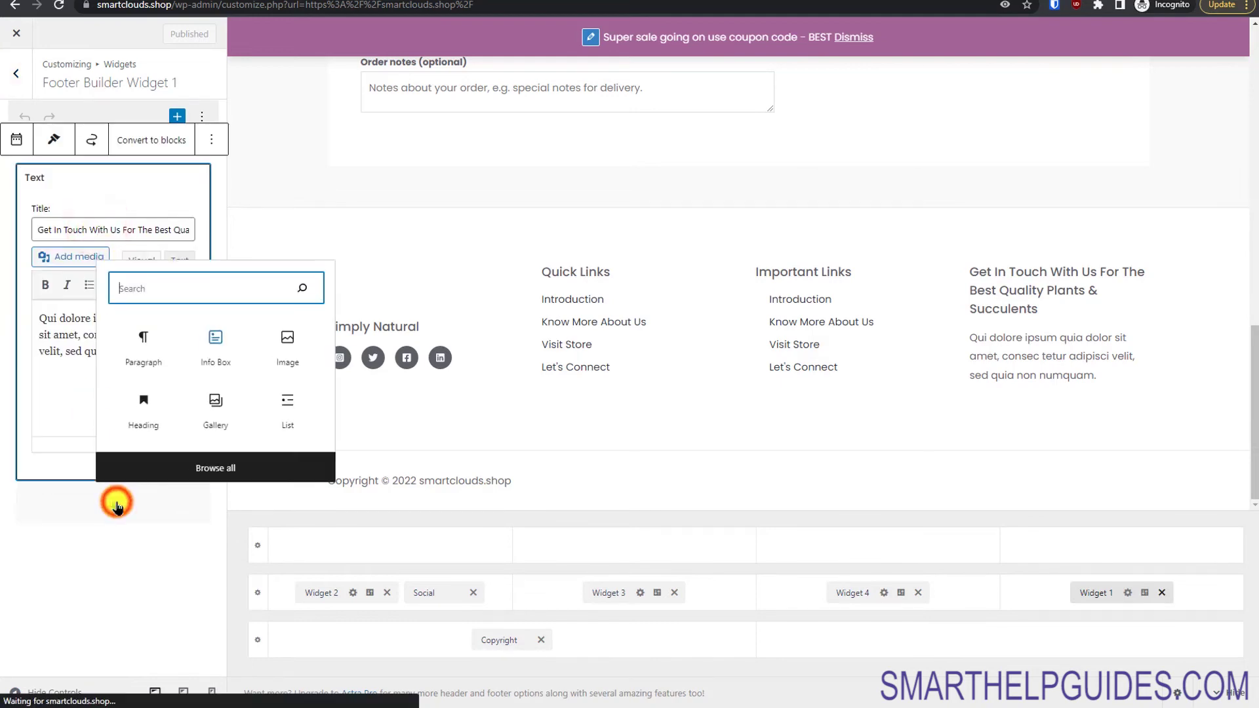
{"action": "left_click", "coordinate": [220, 286]}
{"action": "type", "text": "map"}
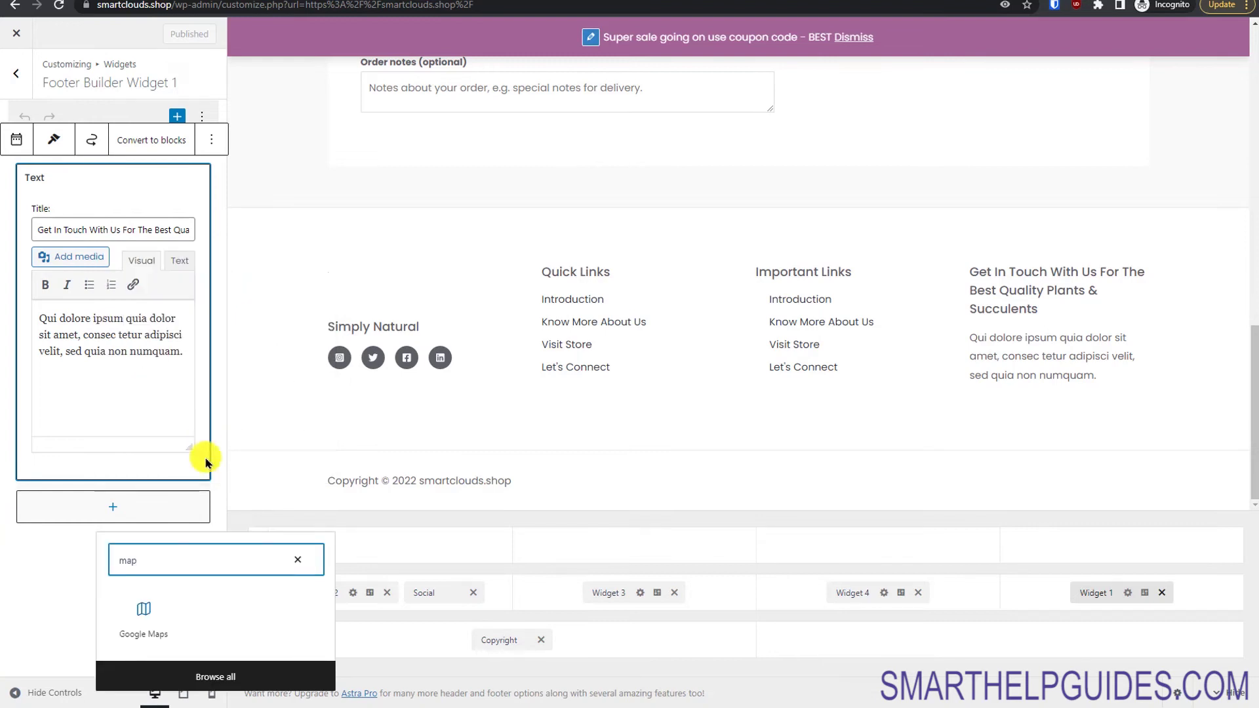
{"action": "left_click", "coordinate": [142, 615]}
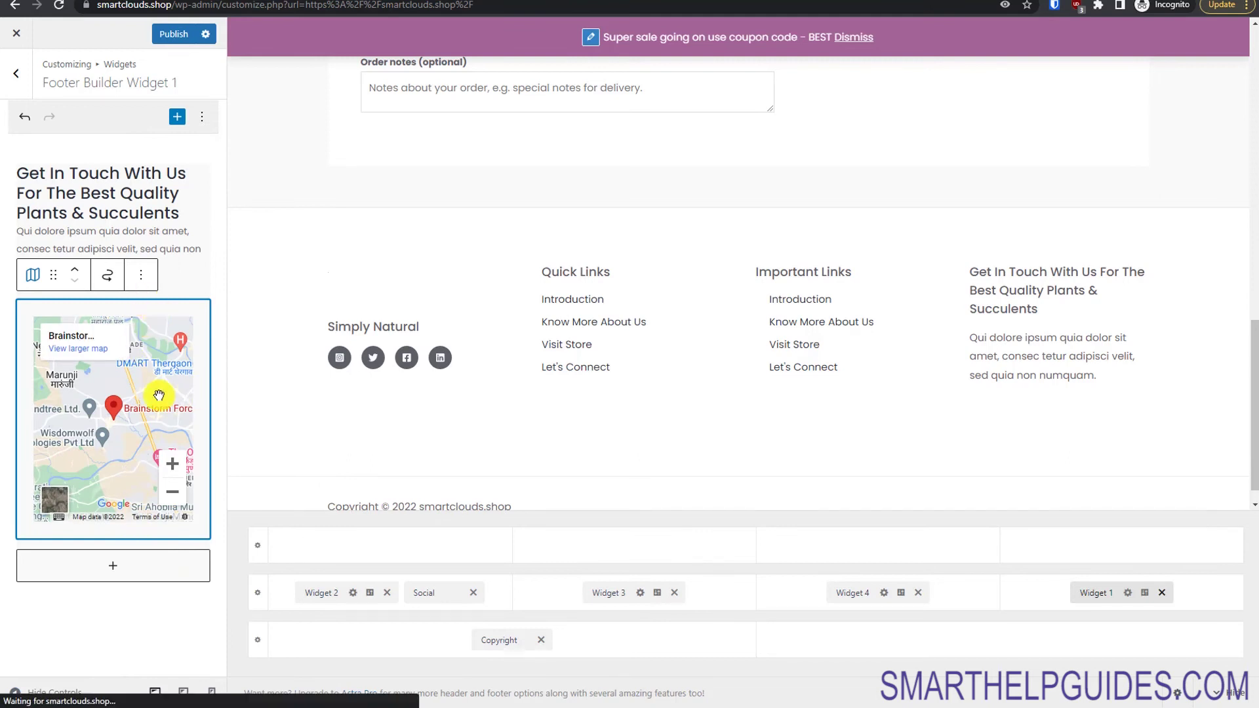
{"action": "left_click", "coordinate": [175, 34]}
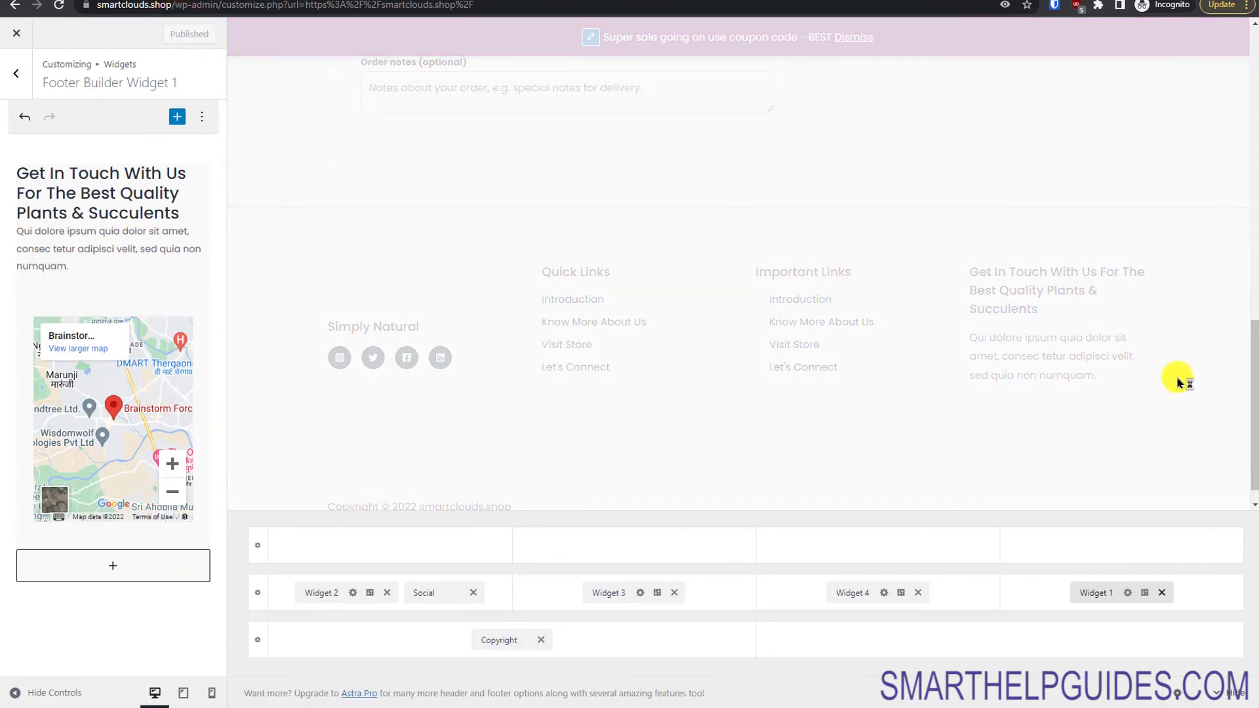
Step: Remove the Get In Touch text widget from Widget 1 and publish again
{"action": "left_click_drag", "start_coordinate": [1247, 359], "coordinate": [1250, 393]}
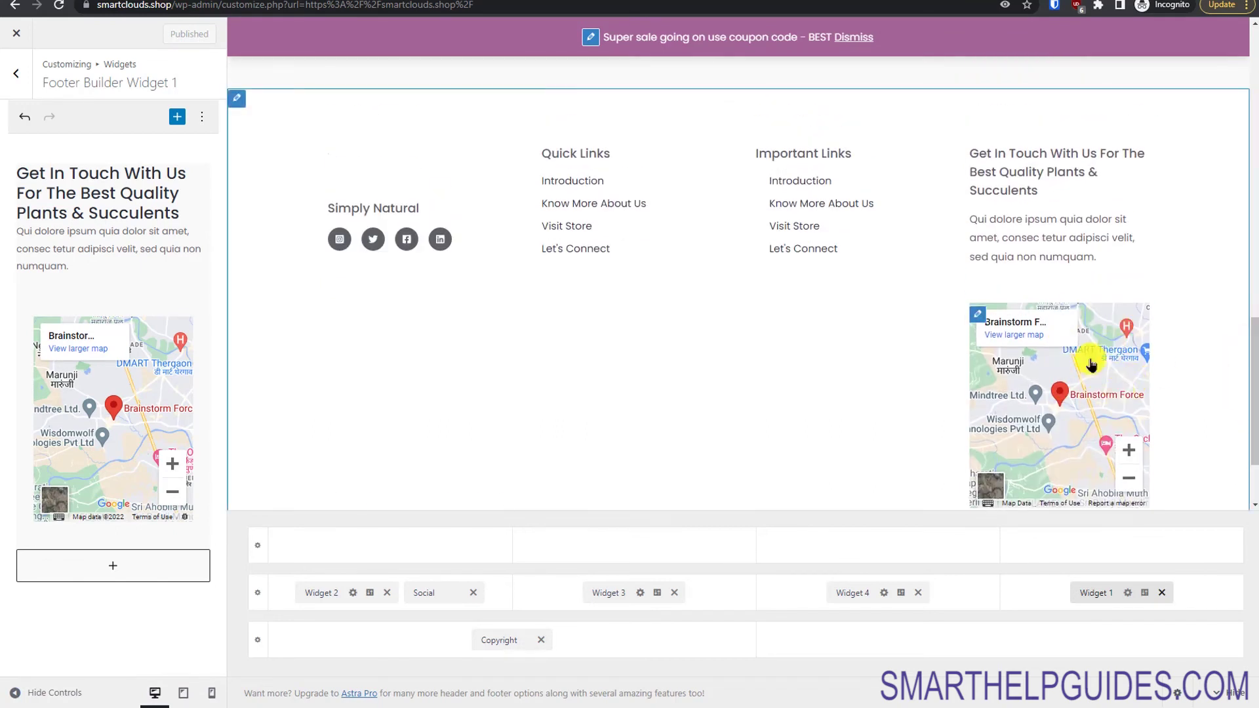
{"action": "left_click", "coordinate": [112, 198]}
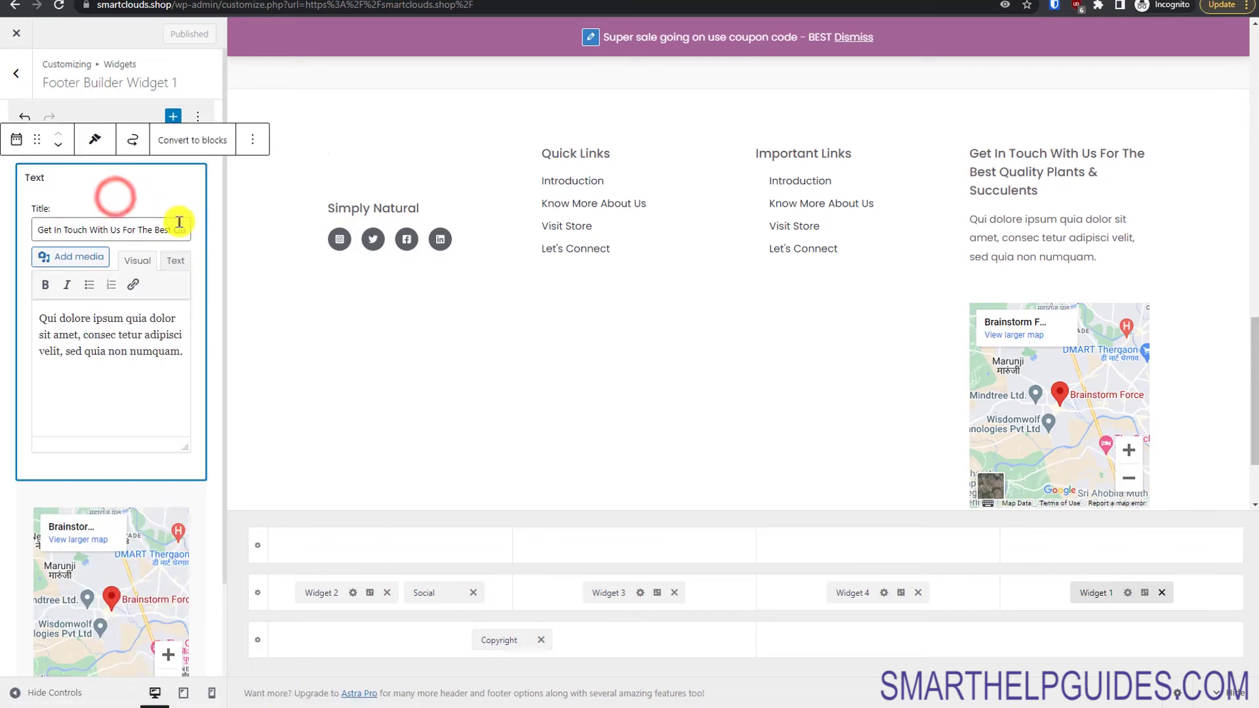
{"action": "left_click", "coordinate": [261, 140]}
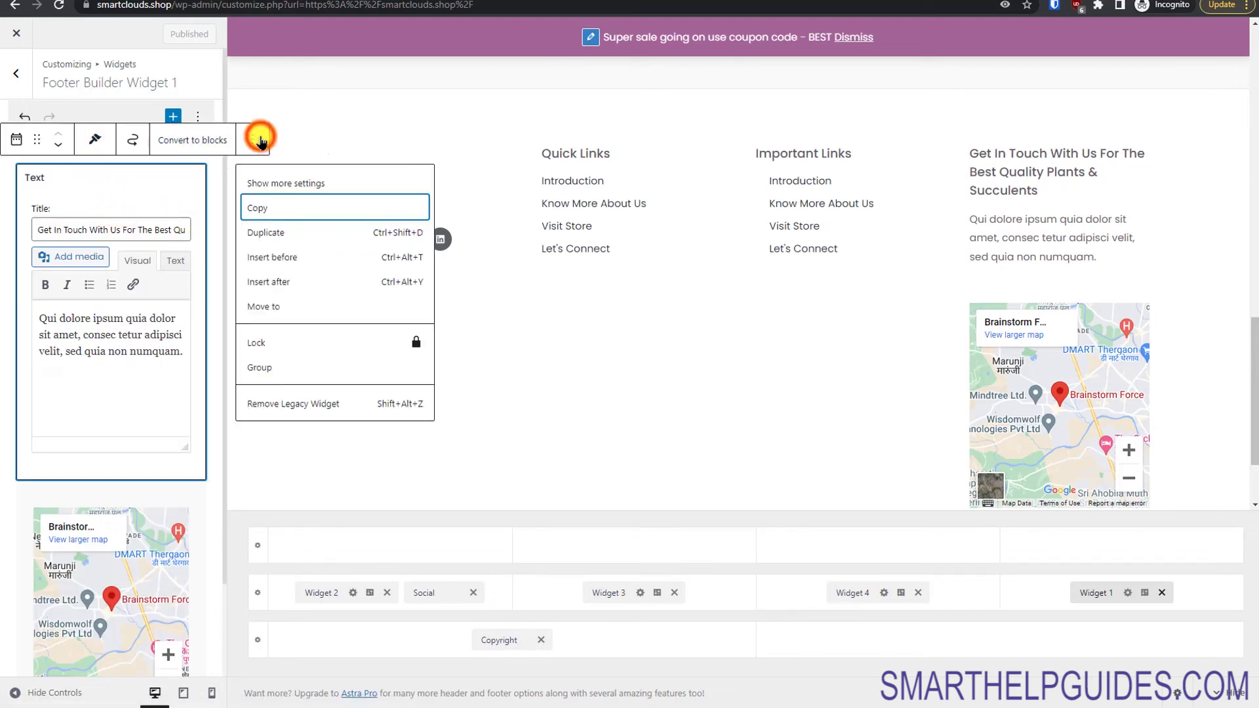
{"action": "left_click", "coordinate": [291, 407]}
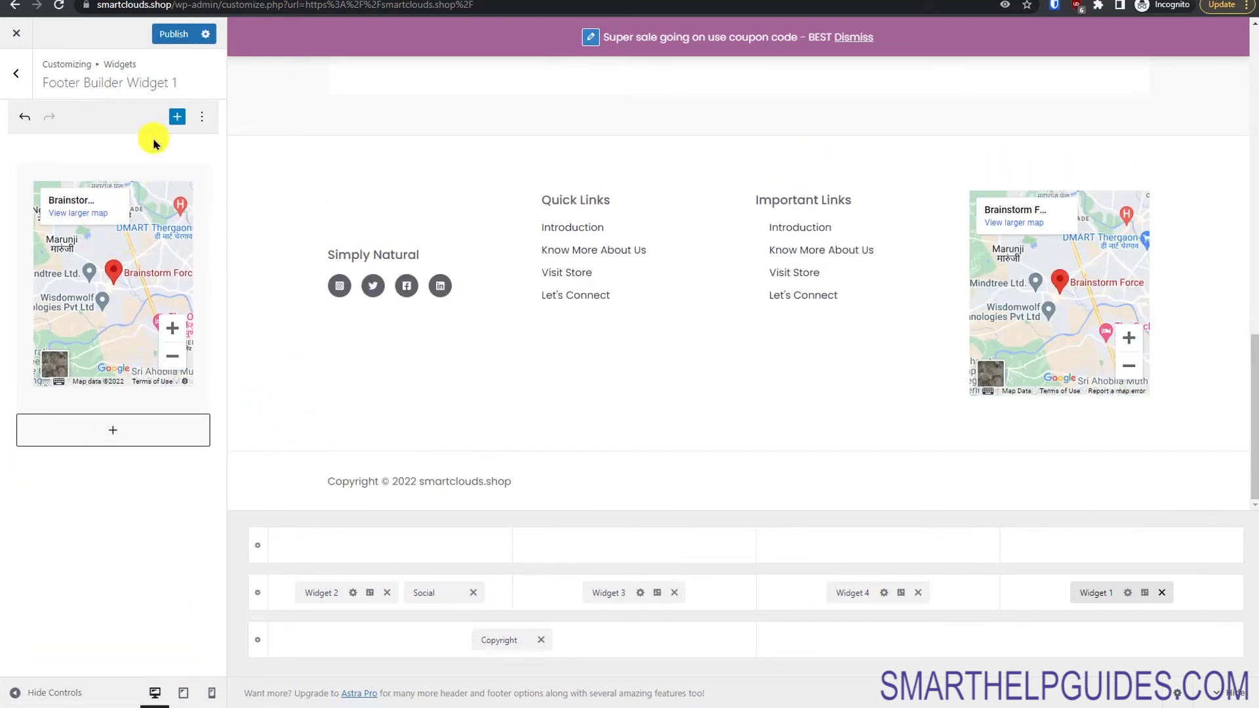
{"action": "left_click", "coordinate": [181, 35]}
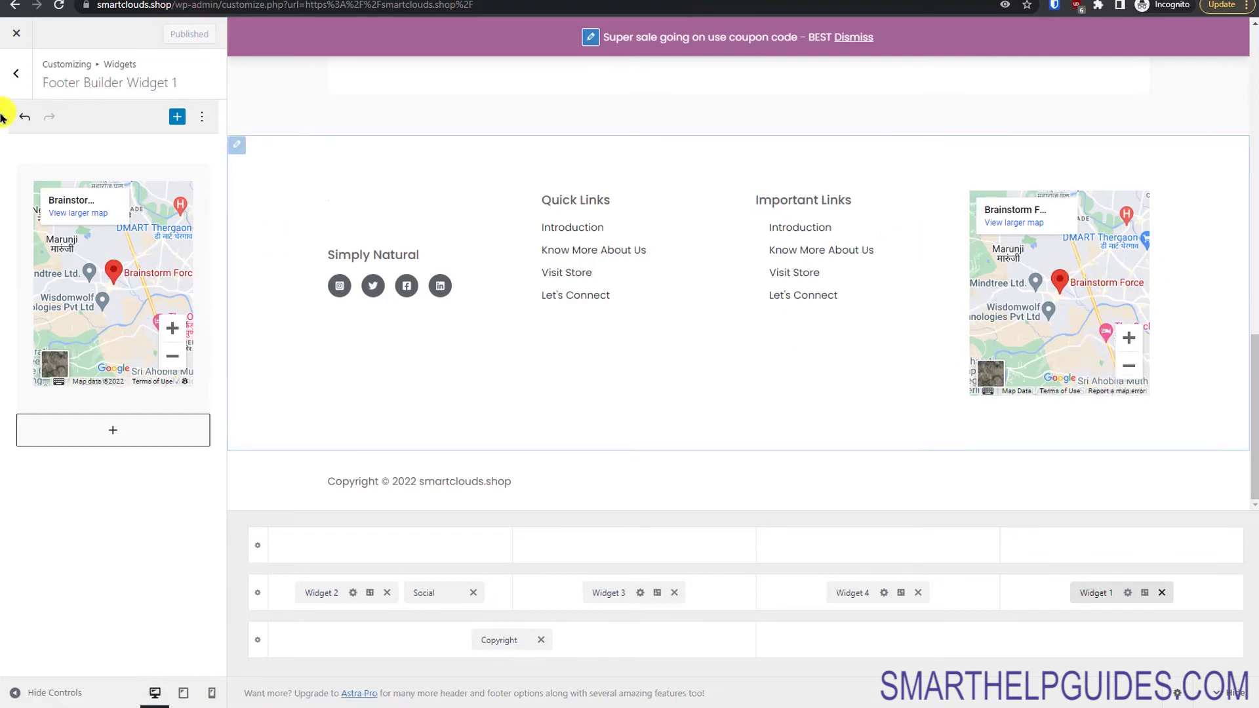
Step: Close the Customizer, view the live About Us page, then return to the home page
{"action": "left_click", "coordinate": [16, 33]}
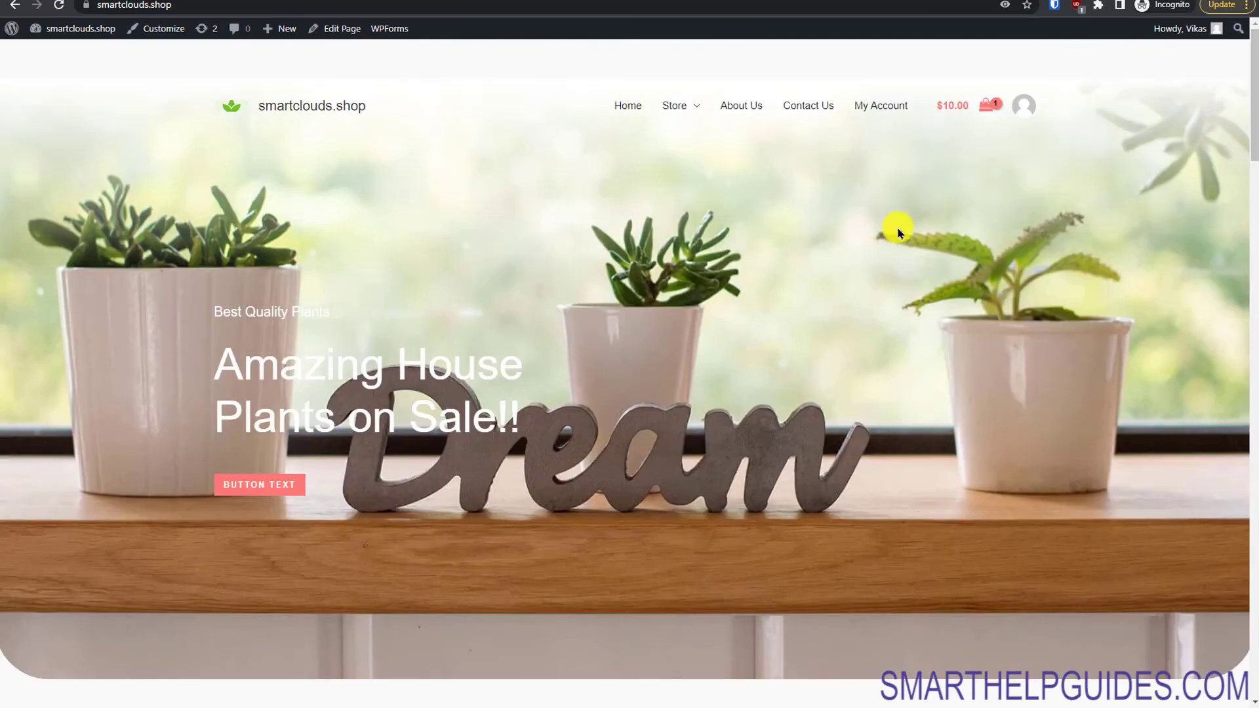
{"action": "left_click", "coordinate": [742, 105]}
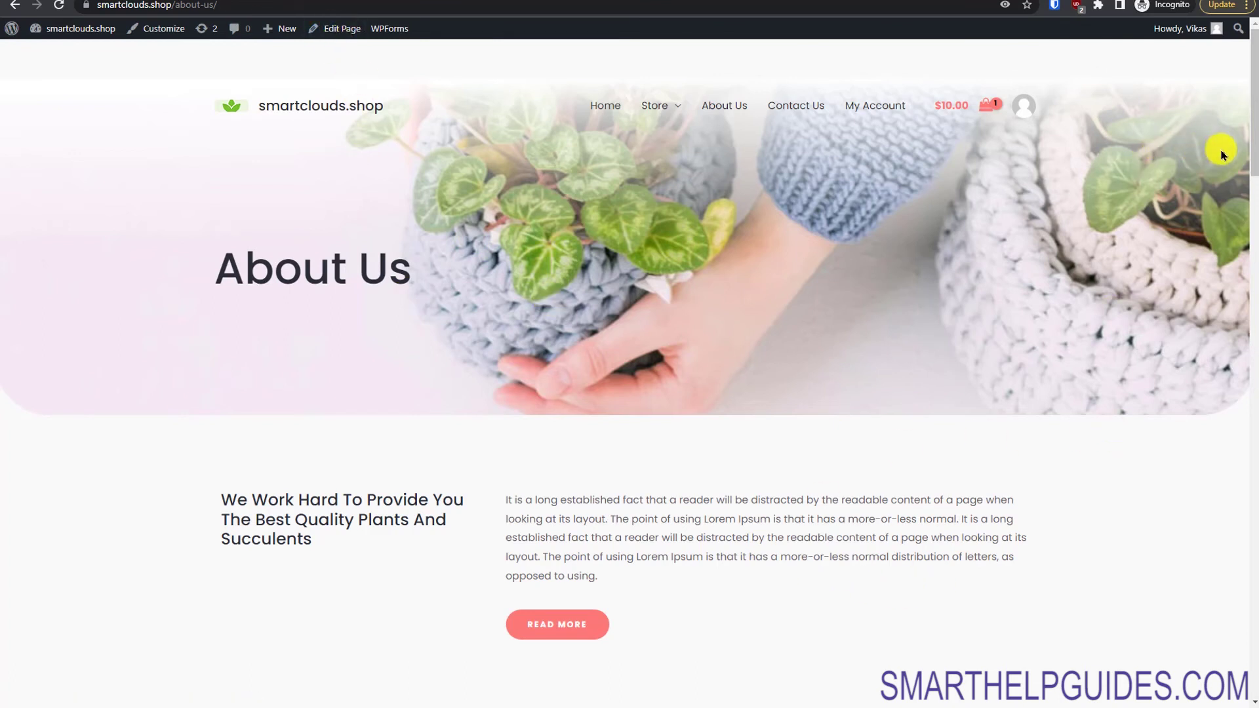
{"action": "left_click_drag", "start_coordinate": [1251, 162], "coordinate": [1244, 160]}
{"action": "left_click", "coordinate": [316, 105]}
Step: In WooCommerce General settings, restrict selling to specific countries: United States (US)
{"action": "mouse_move", "coordinate": [73, 31]}
{"action": "left_click", "coordinate": [62, 54]}
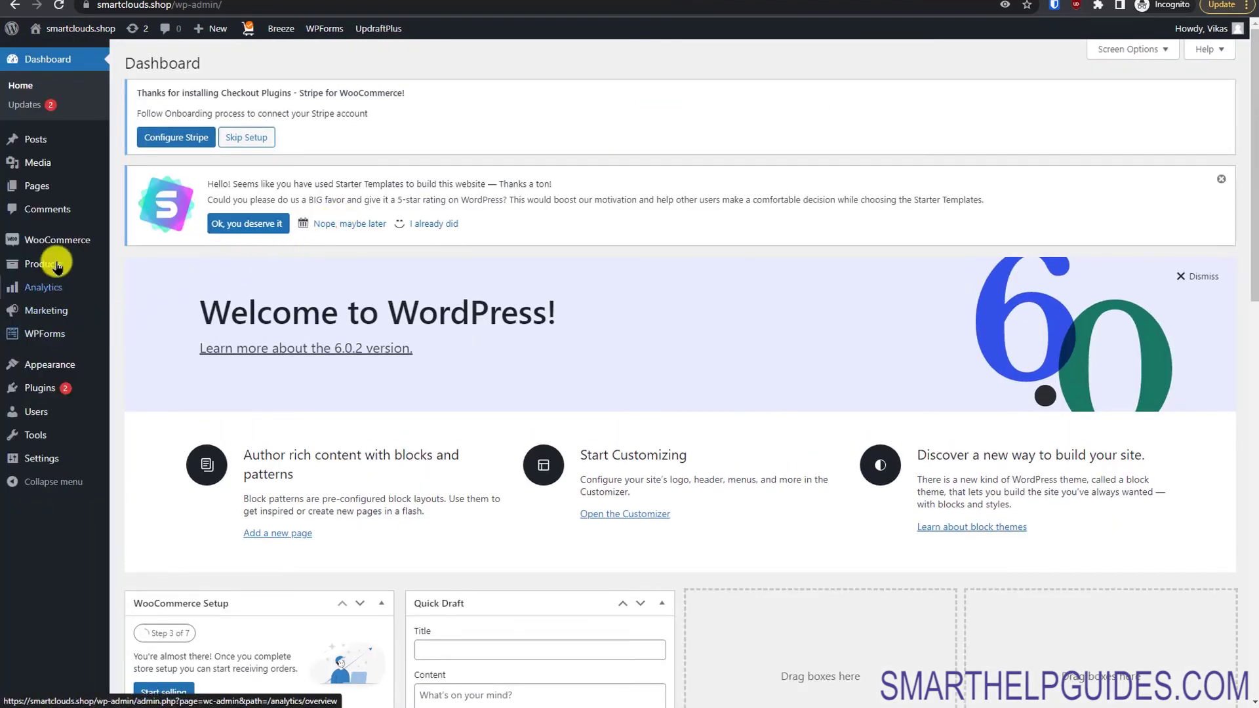
{"action": "mouse_move", "coordinate": [92, 242]}
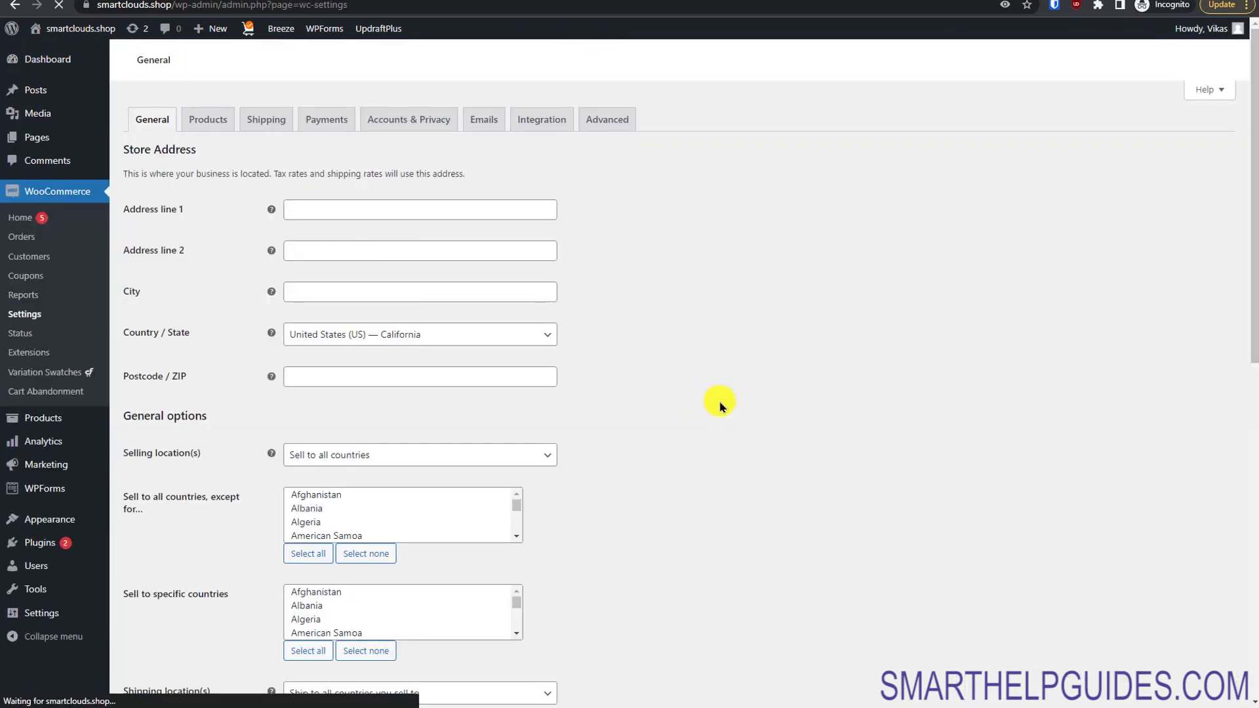
{"action": "left_click_drag", "start_coordinate": [1253, 278], "coordinate": [1244, 416]}
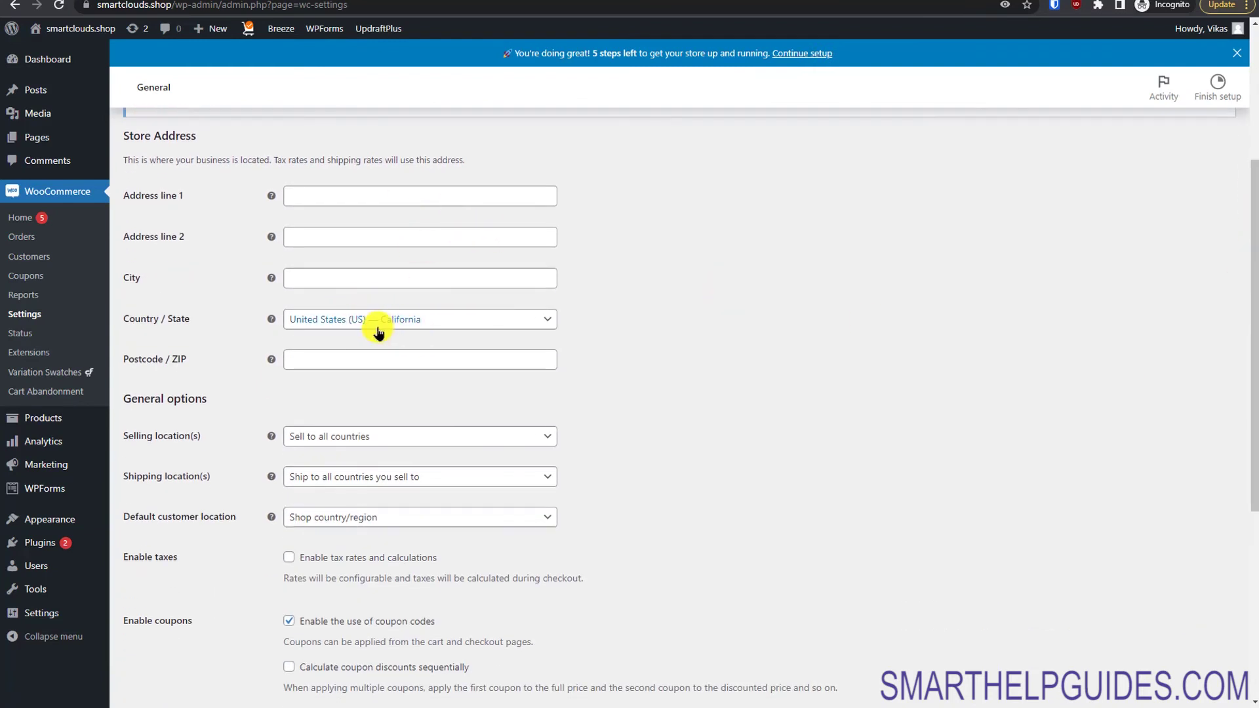
{"action": "left_click_drag", "start_coordinate": [1253, 388], "coordinate": [1252, 491]}
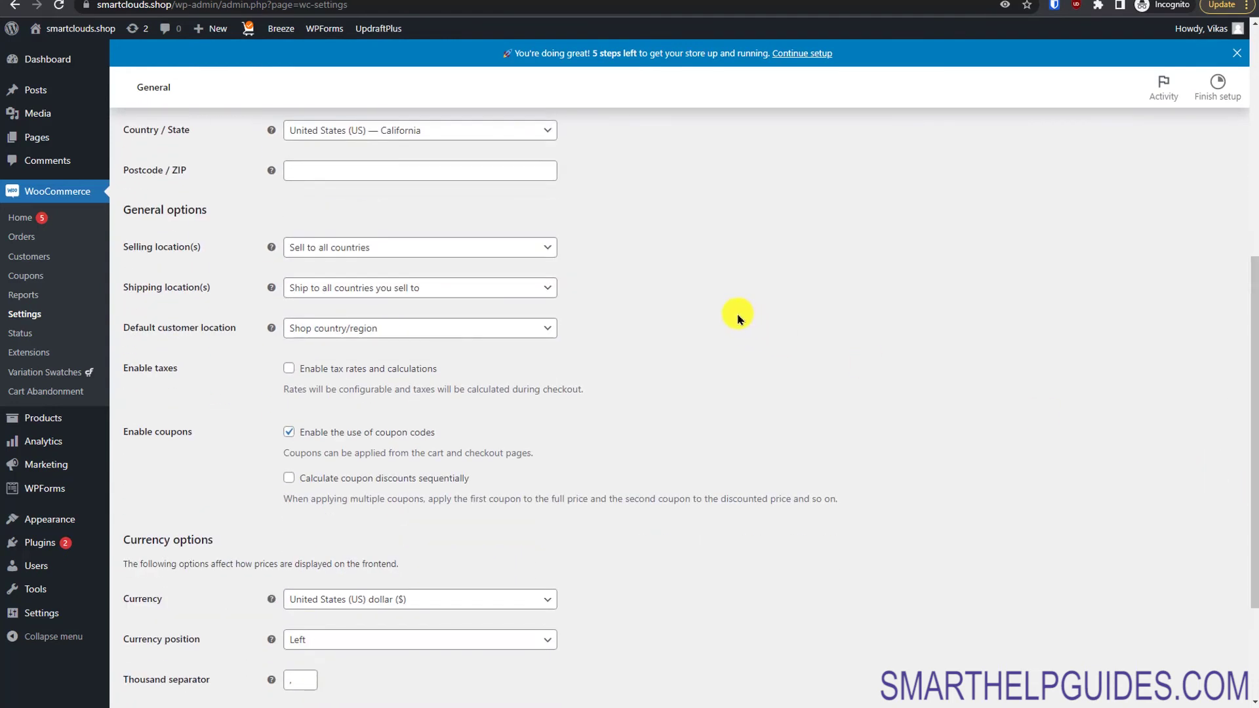
{"action": "left_click", "coordinate": [427, 256]}
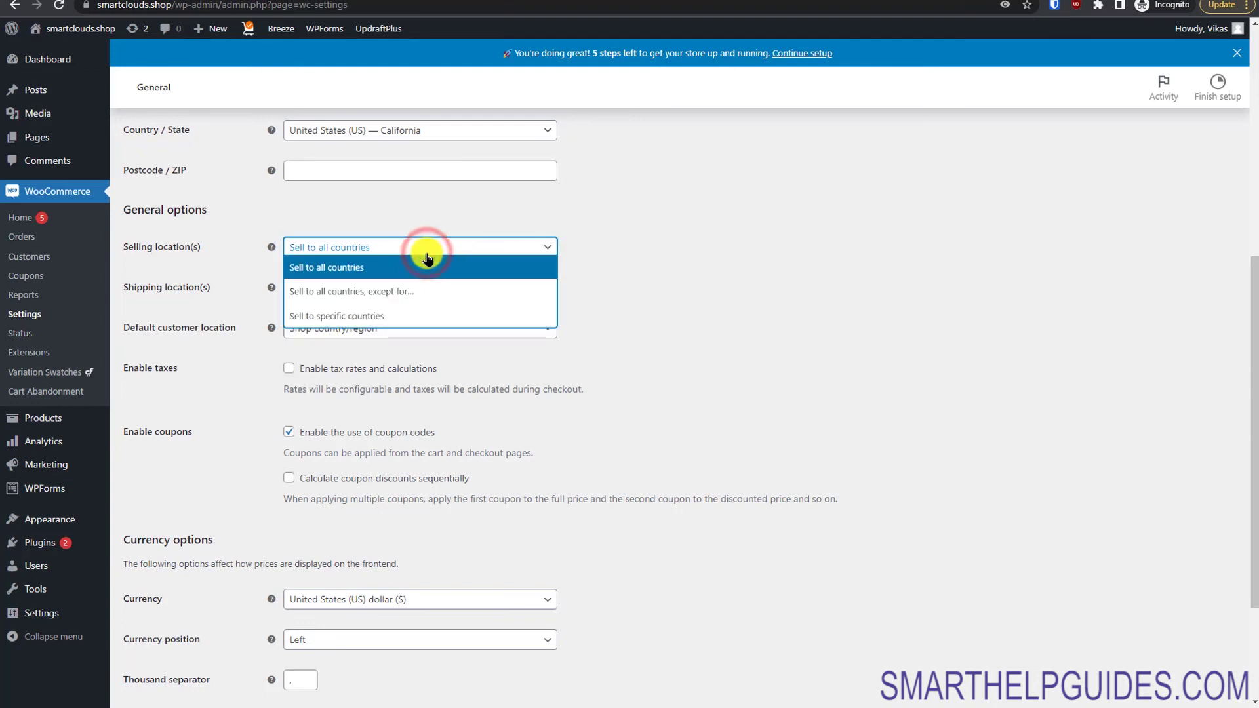
{"action": "left_click", "coordinate": [410, 316]}
{"action": "left_click", "coordinate": [382, 288]}
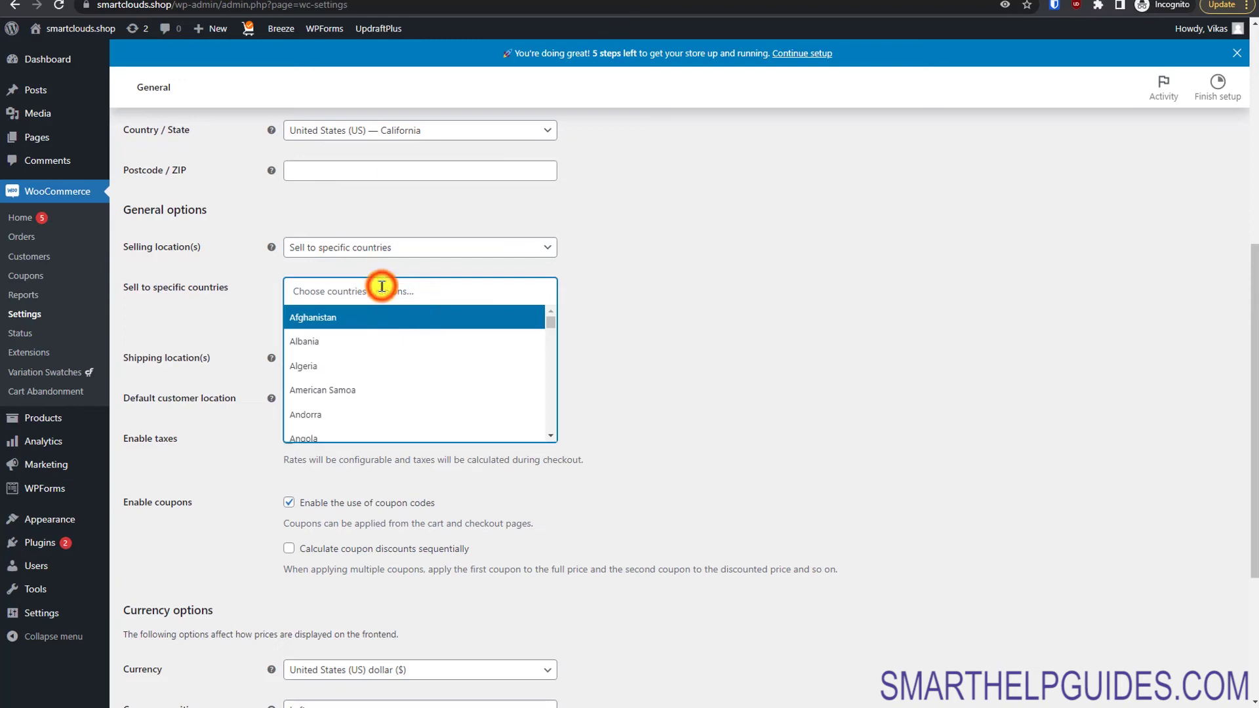
{"action": "type", "text": "unit"}
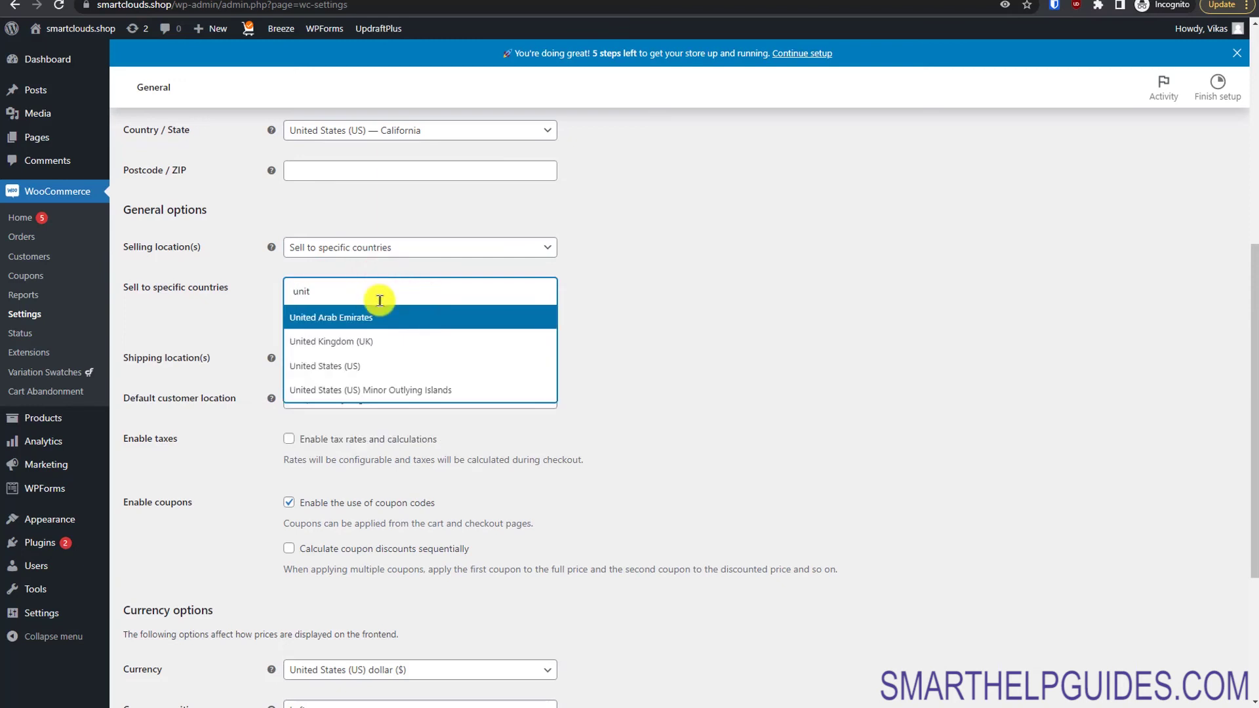
{"action": "left_click", "coordinate": [373, 364]}
{"action": "left_click", "coordinate": [724, 352]}
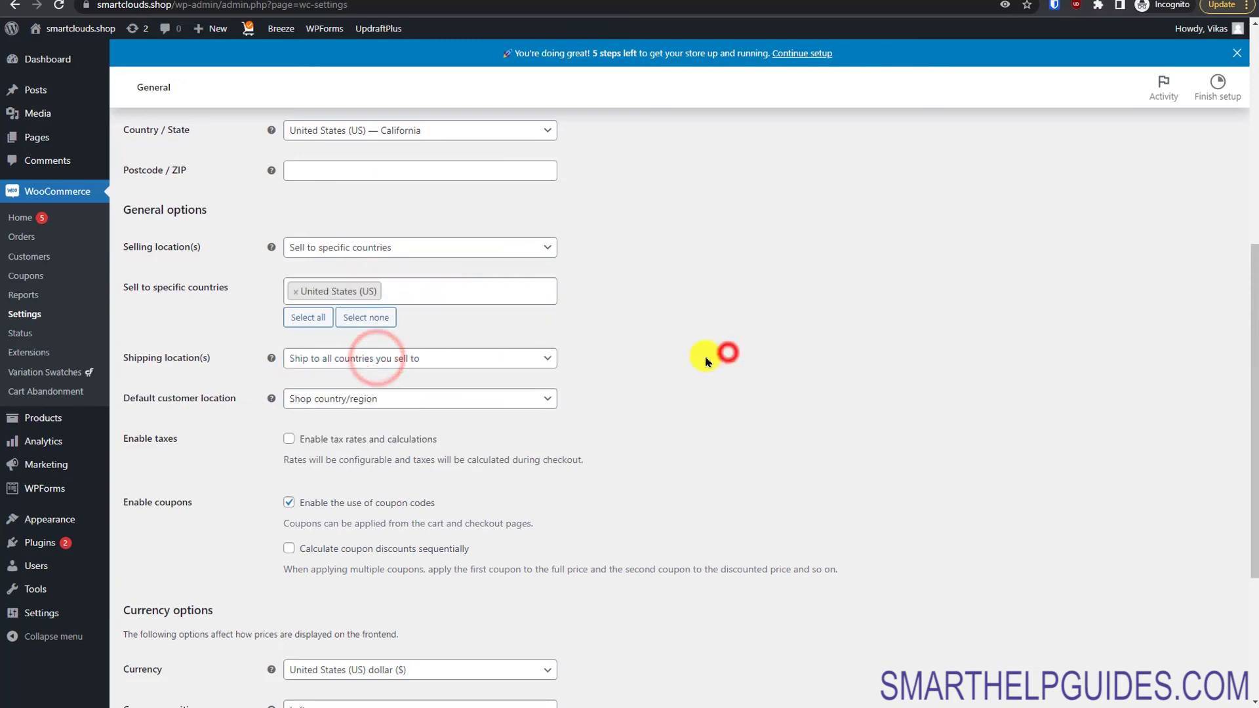
Step: Restrict shipping to specific countries, adding United States (US)
{"action": "left_click", "coordinate": [360, 361]}
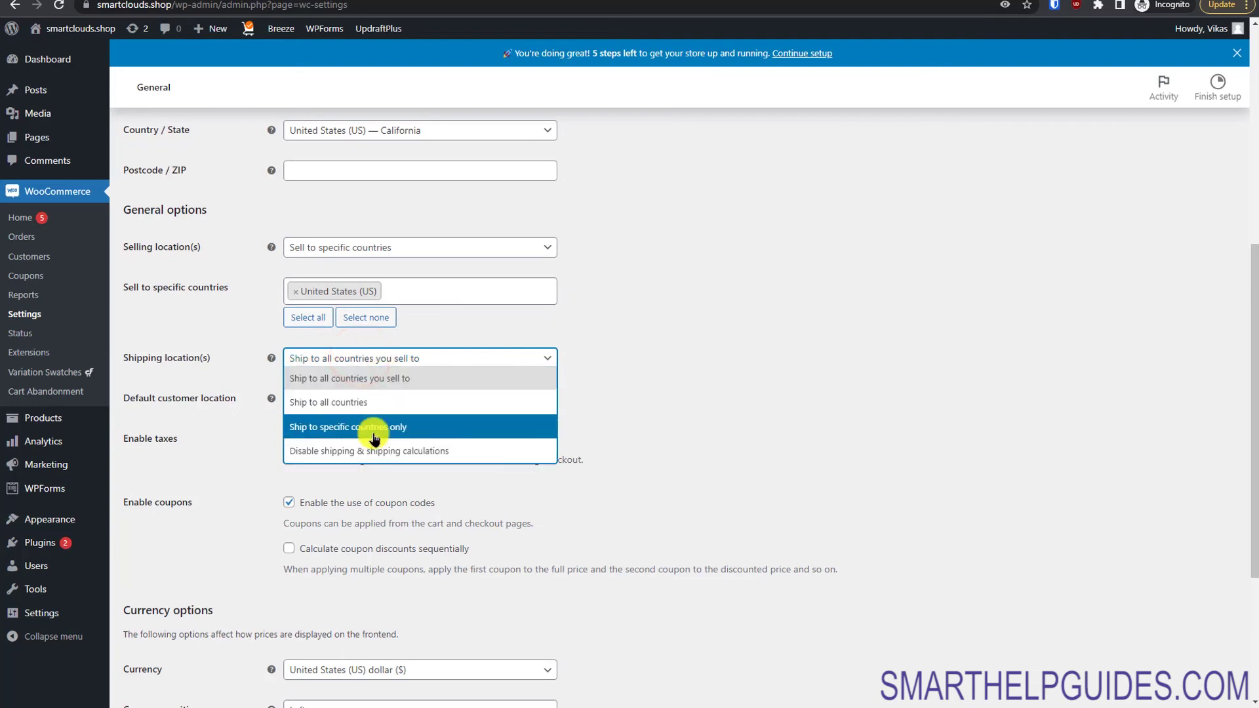
{"action": "left_click", "coordinate": [374, 433]}
{"action": "left_click", "coordinate": [356, 405]}
{"action": "type", "text": "s"}
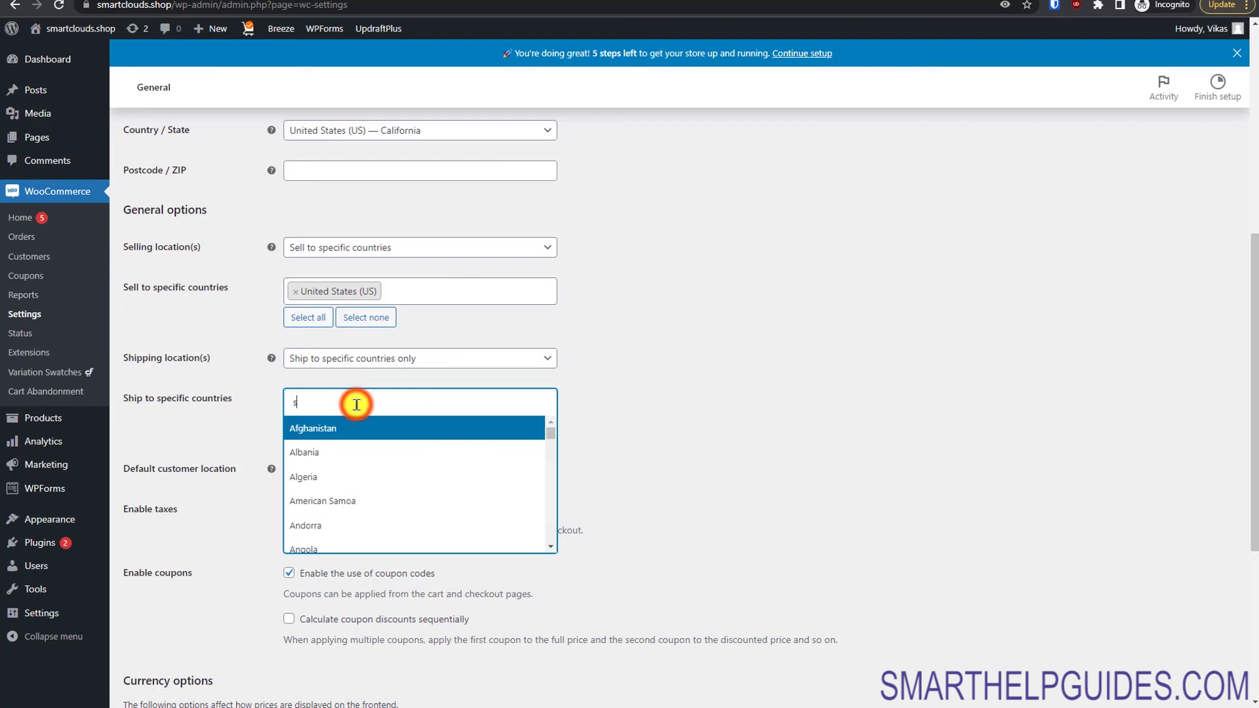
{"action": "type", "text": "nit"}
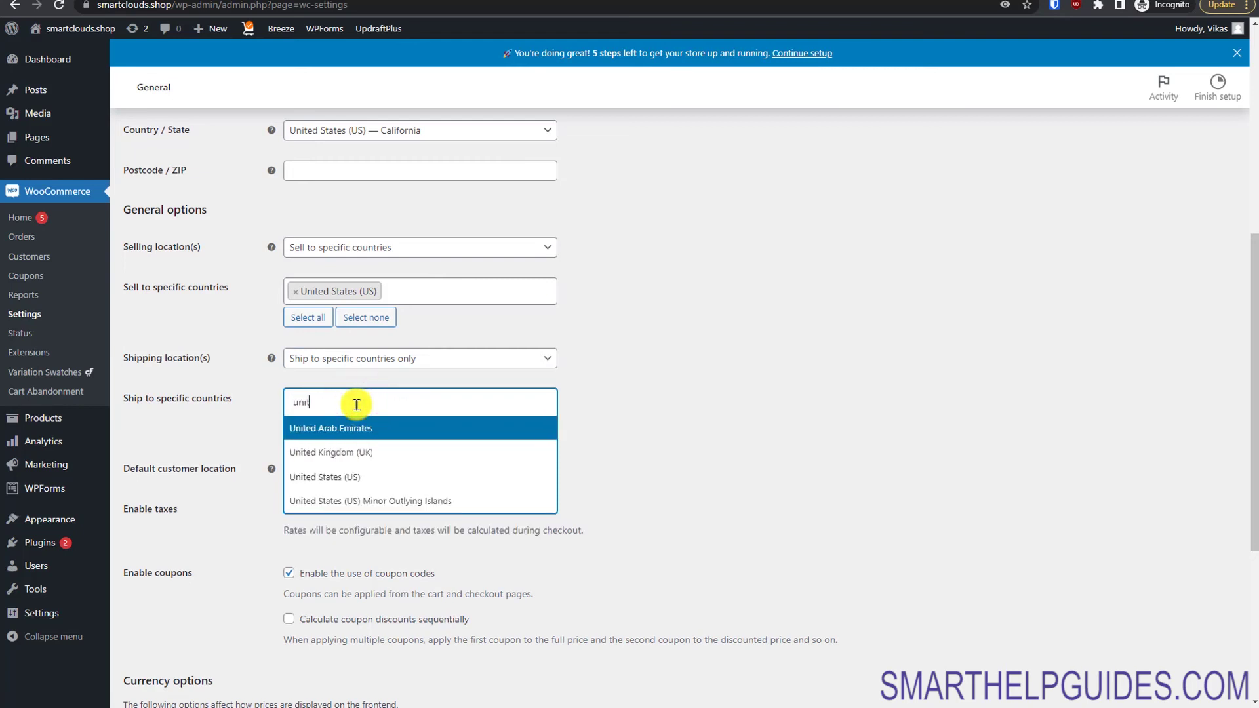
{"action": "left_click", "coordinate": [438, 473]}
{"action": "left_click", "coordinate": [869, 442]}
Step: Keep US dollar as the currency and save the general settings
{"action": "left_click_drag", "start_coordinate": [1252, 440], "coordinate": [1247, 601]}
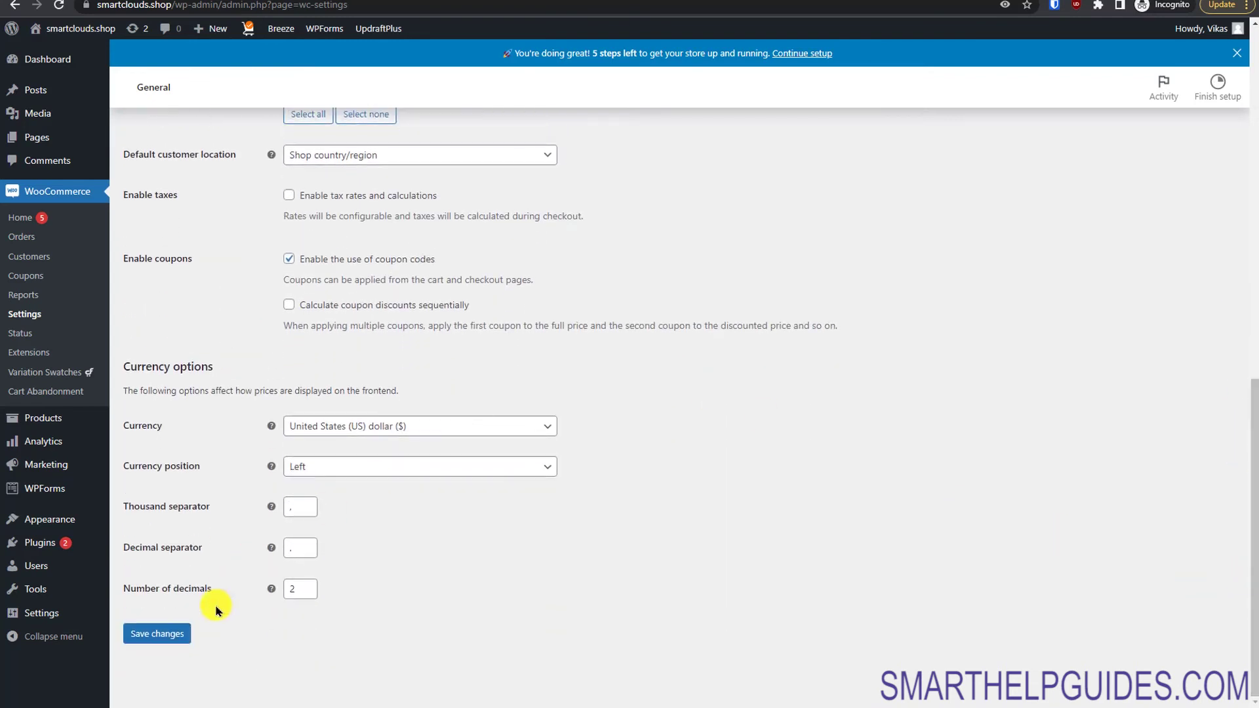
{"action": "left_click", "coordinate": [355, 432]}
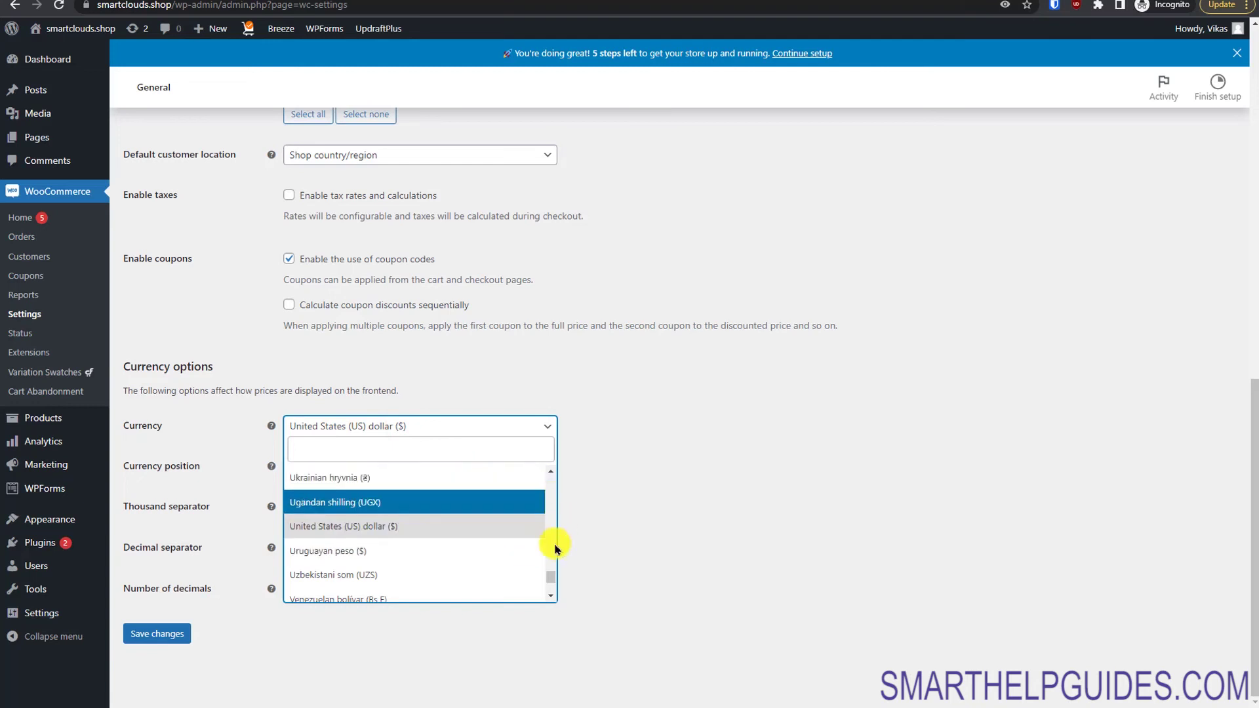
{"action": "left_click", "coordinate": [551, 585]}
{"action": "left_click_drag", "start_coordinate": [551, 590], "coordinate": [551, 554]}
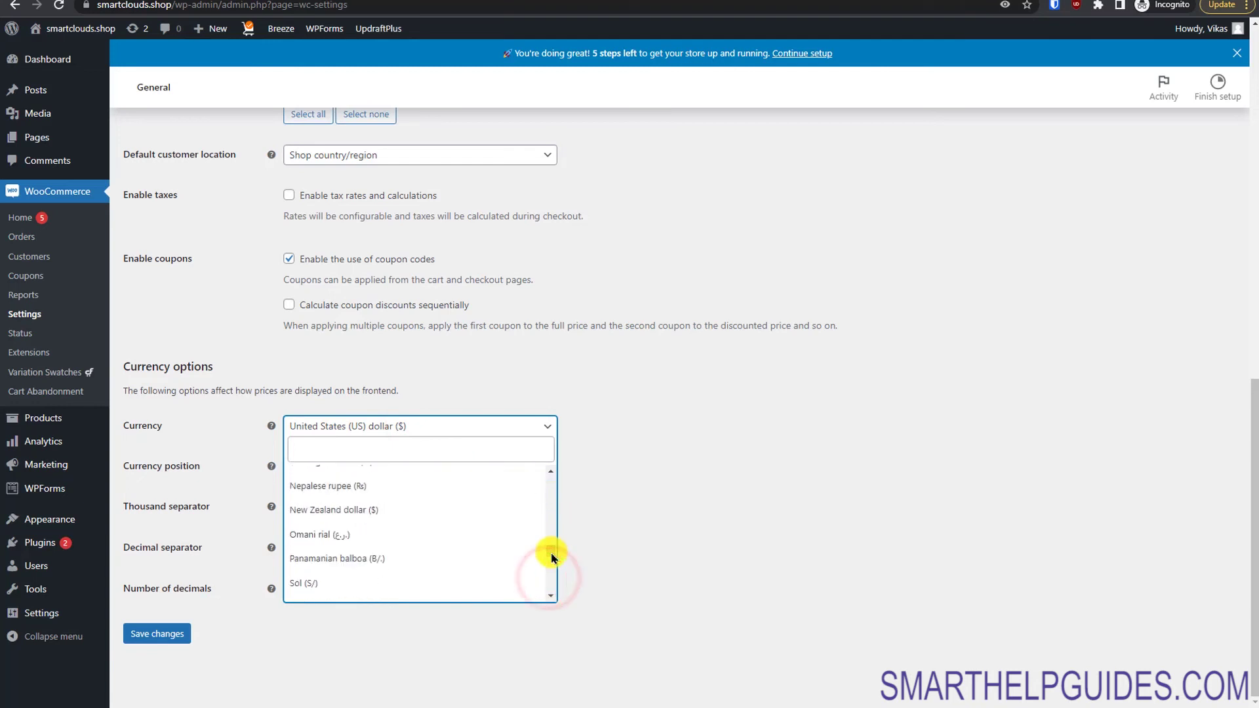
{"action": "left_click", "coordinate": [643, 513]}
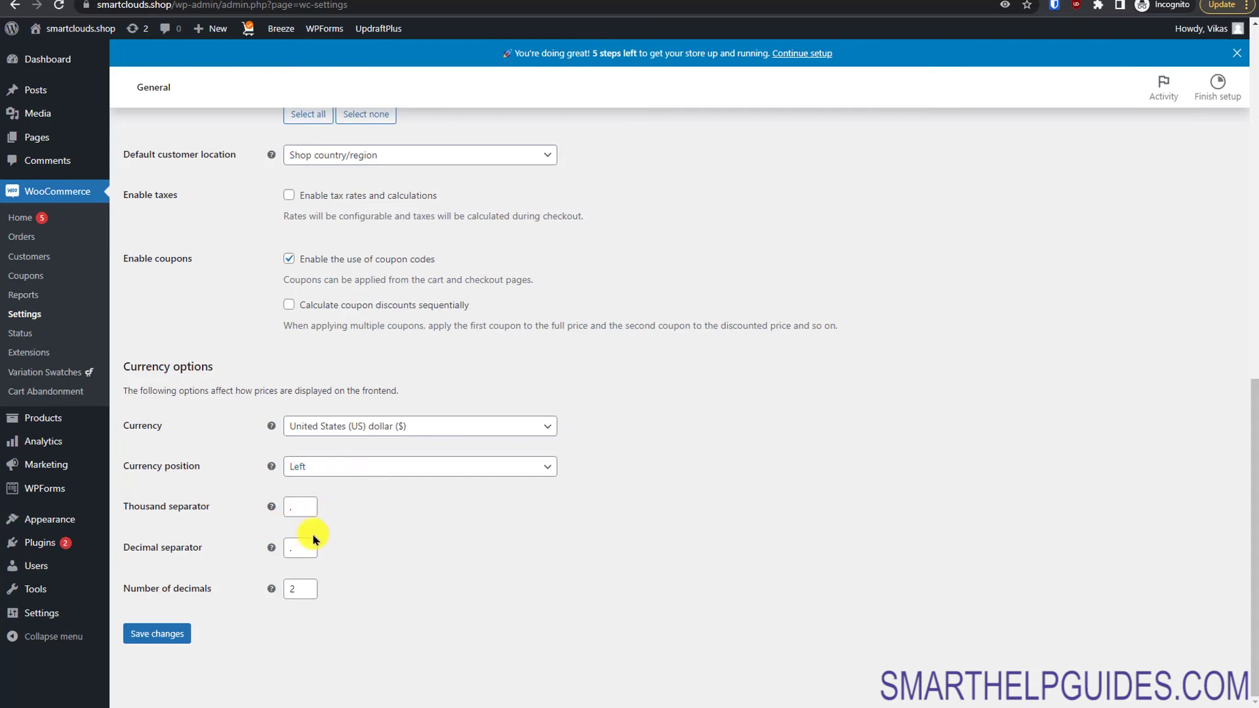
{"action": "left_click", "coordinate": [152, 634]}
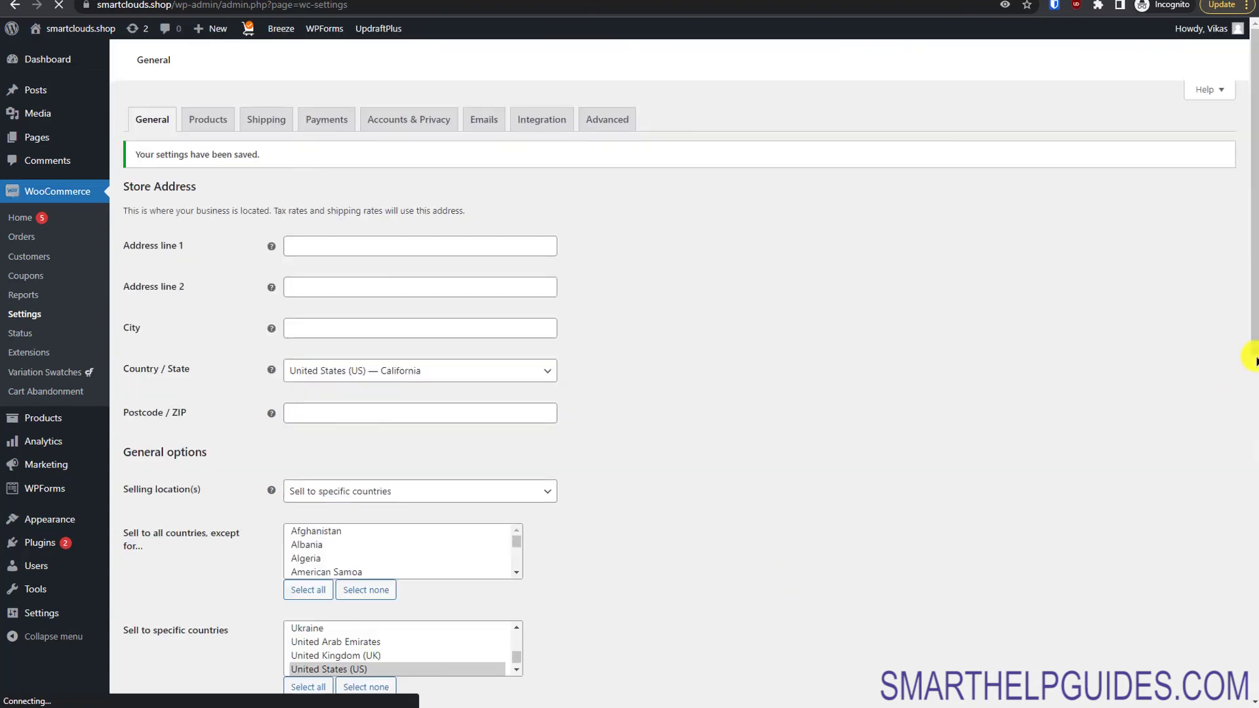
{"action": "left_click", "coordinate": [208, 120]}
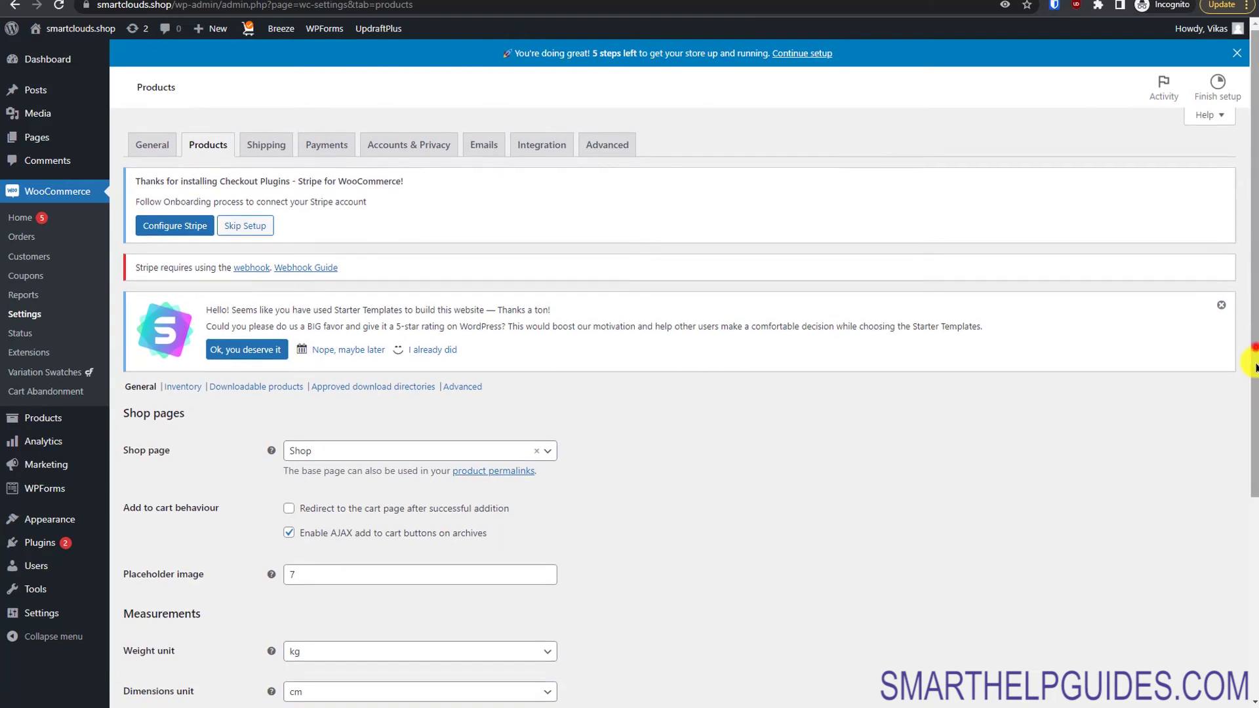
Step: Choose g as the weight unit and mm as the dimensions unit, then save the product settings
{"action": "scroll", "coordinate": [1253, 368], "scroll_direction": "down", "scroll_amount": 3}
{"action": "left_click", "coordinate": [401, 224]}
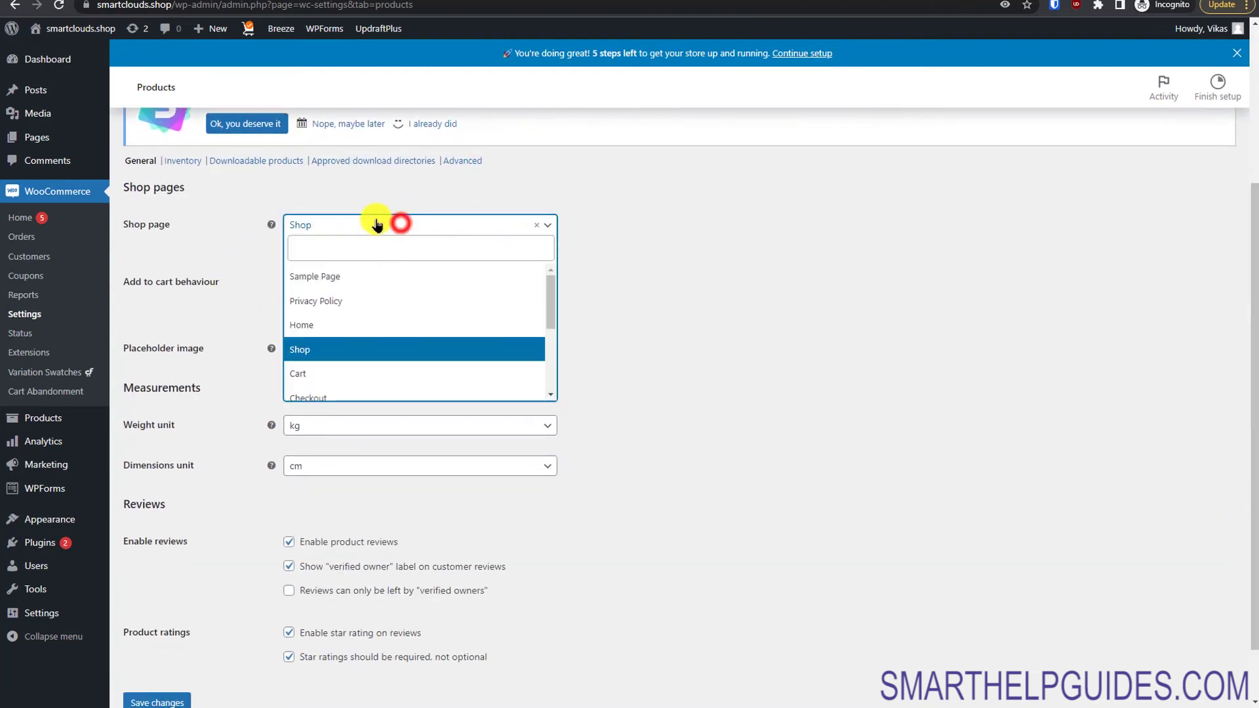
{"action": "left_click", "coordinate": [786, 337]}
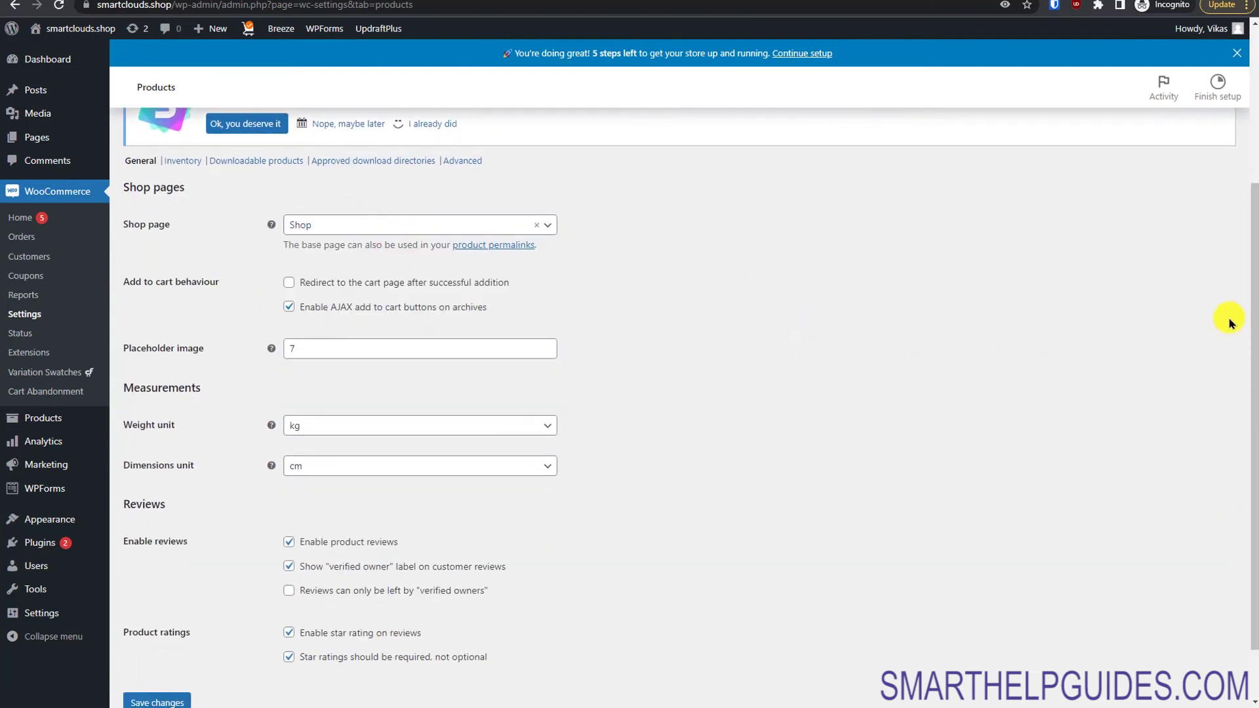
{"action": "left_click_drag", "start_coordinate": [1253, 325], "coordinate": [1245, 370]}
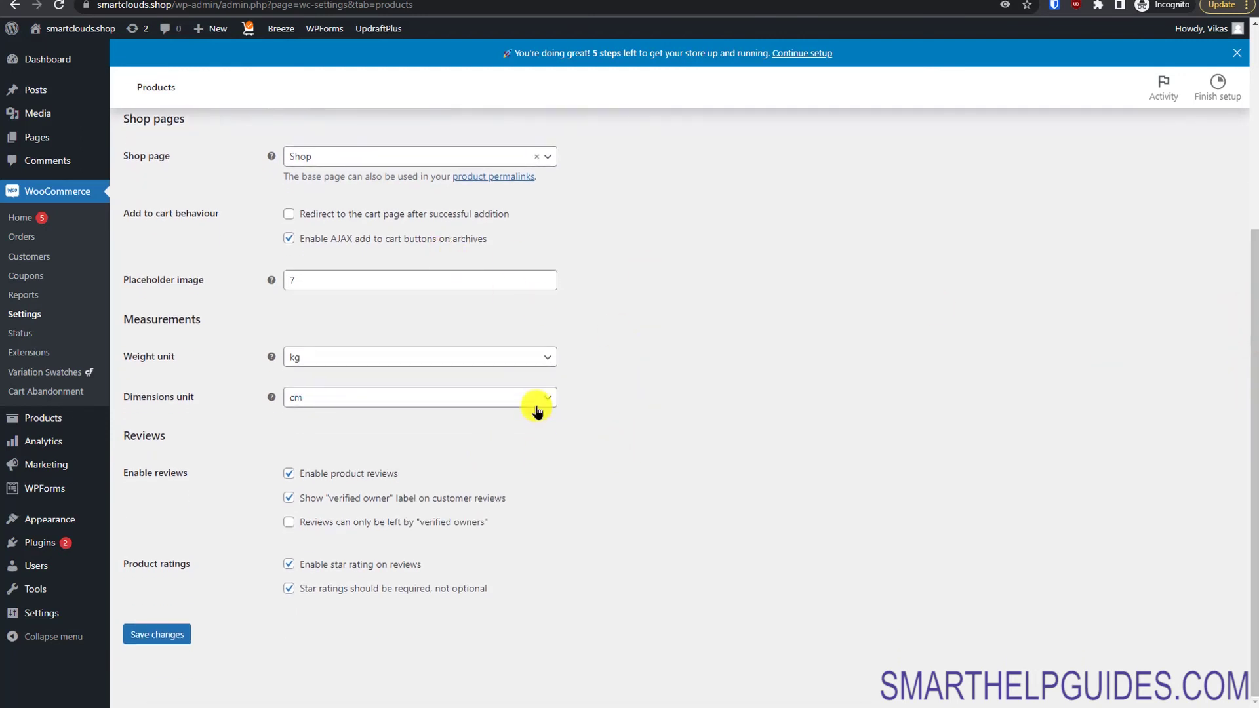
{"action": "left_click", "coordinate": [333, 359]}
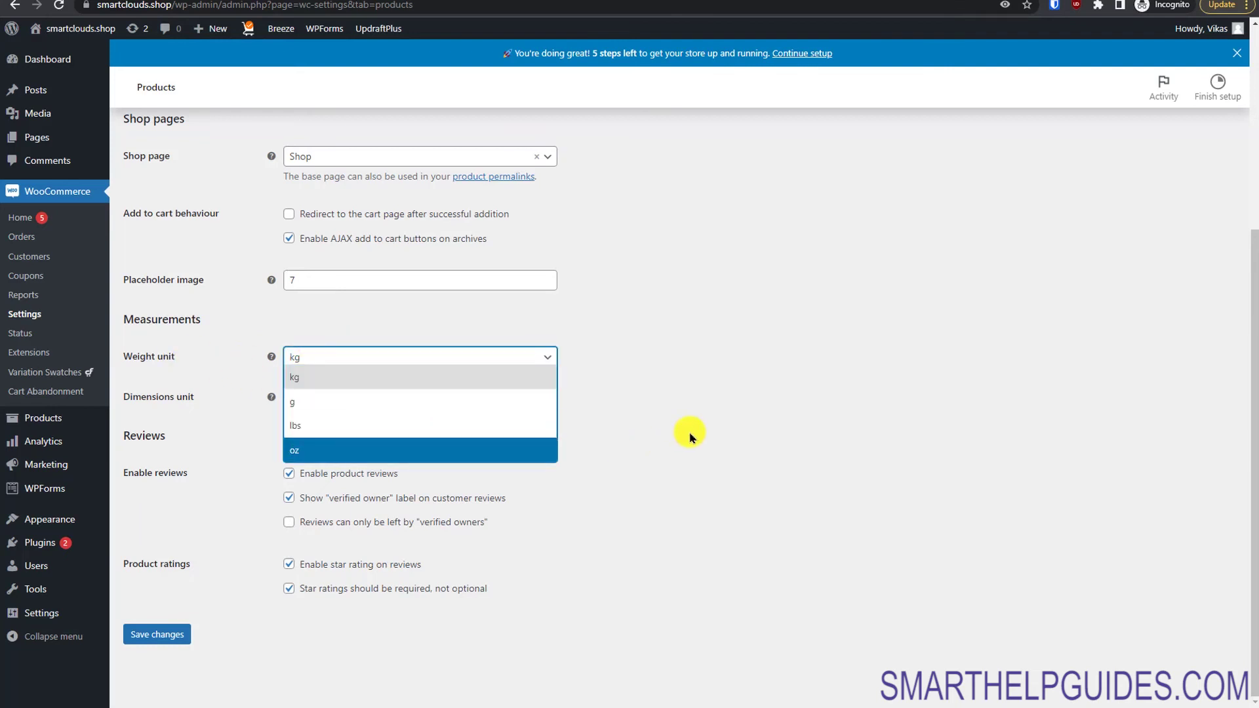
{"action": "left_click", "coordinate": [392, 400]}
{"action": "left_click", "coordinate": [498, 397]}
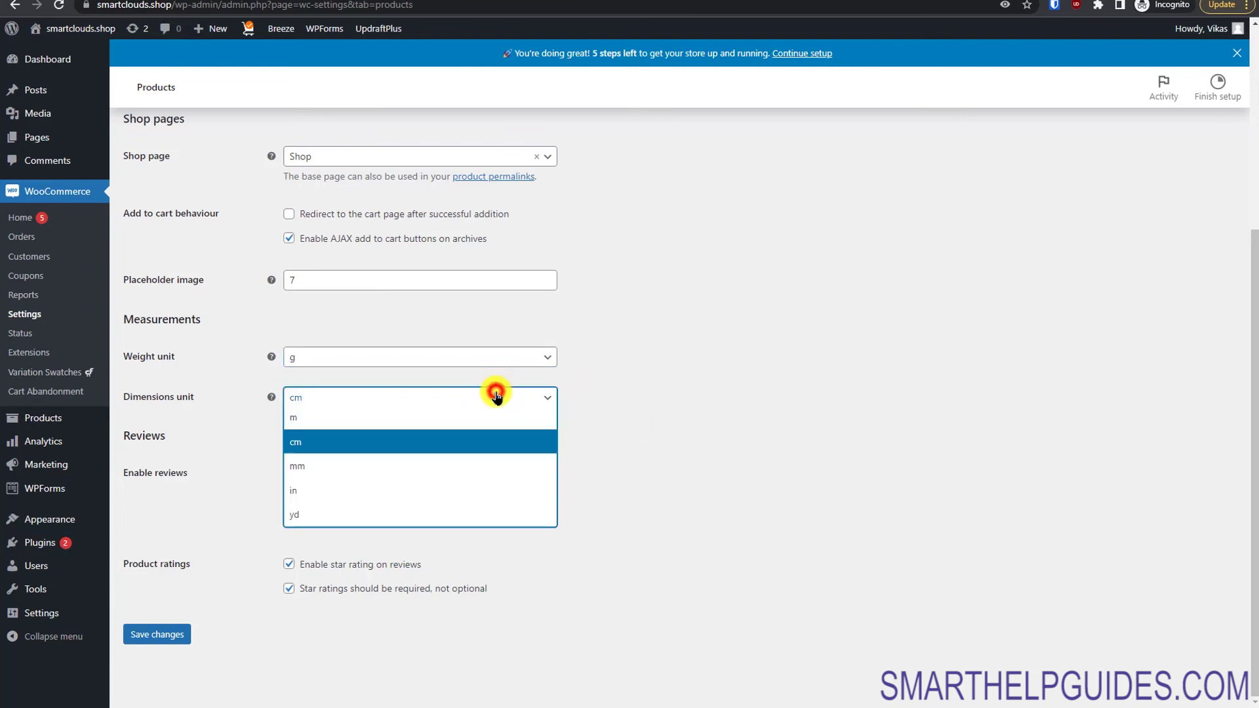
{"action": "left_click", "coordinate": [475, 466]}
{"action": "left_click", "coordinate": [697, 470]}
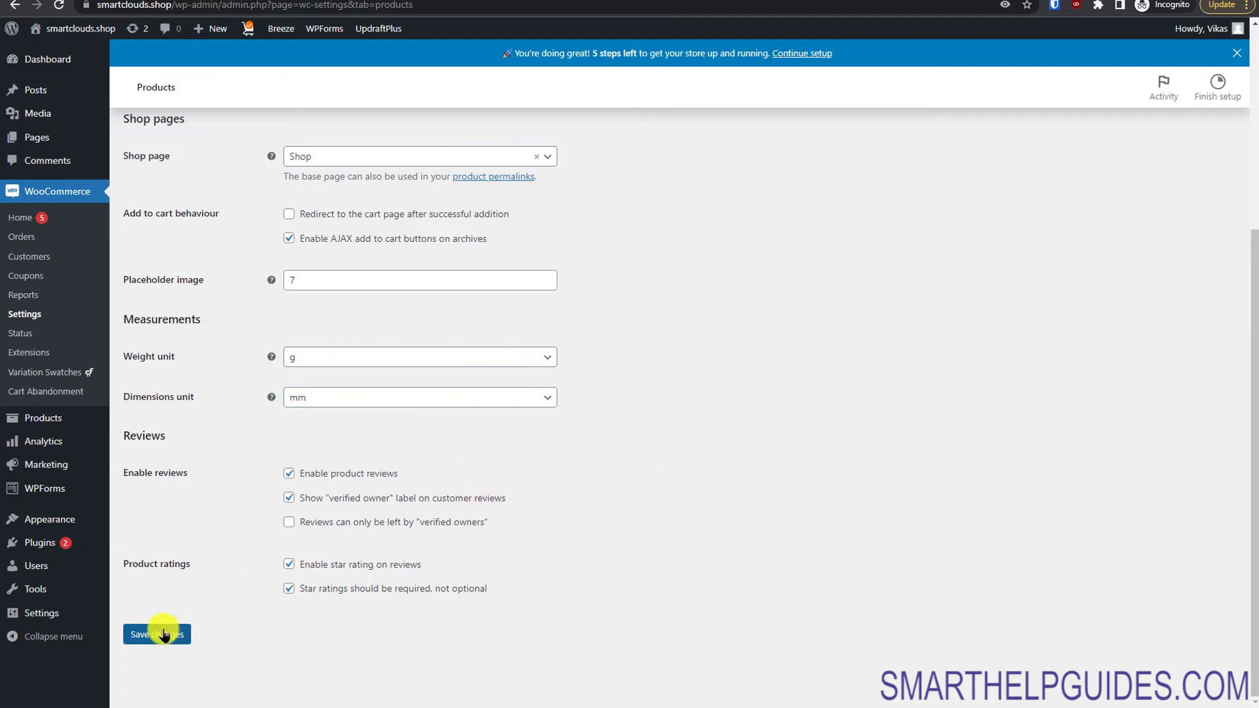
{"action": "left_click", "coordinate": [331, 347]}
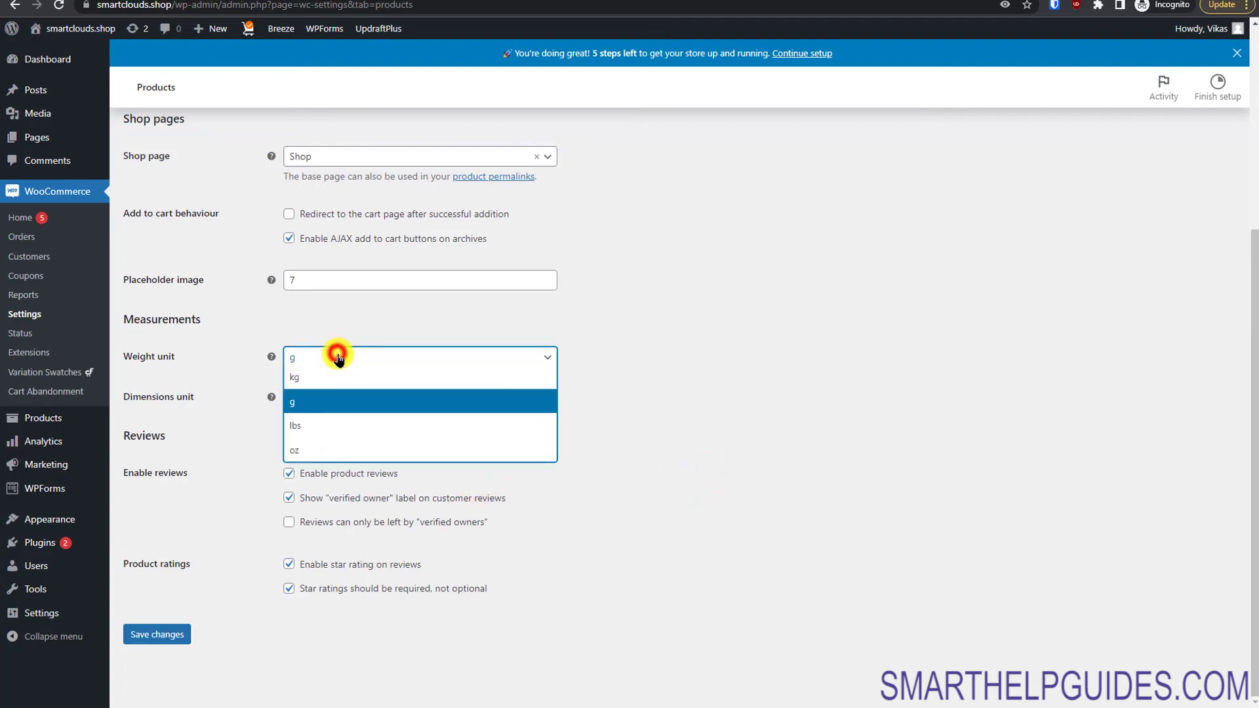
{"action": "left_click", "coordinate": [161, 634]}
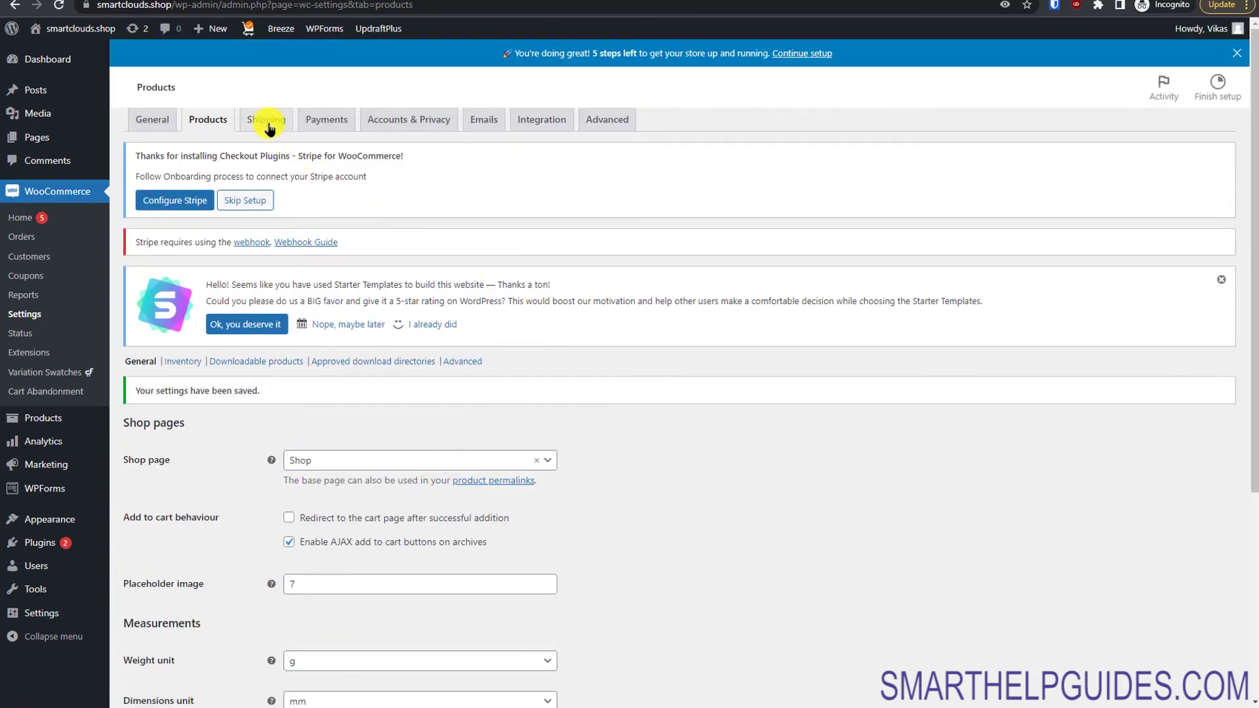
{"action": "left_click", "coordinate": [271, 155]}
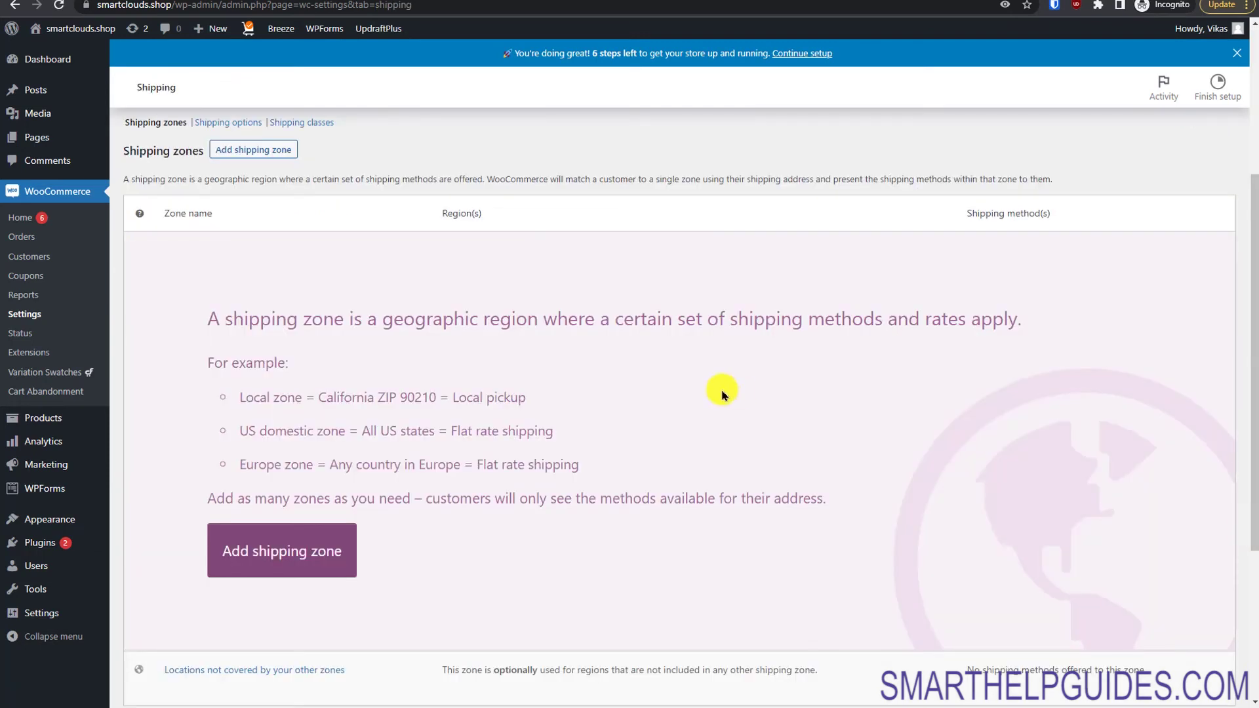
Step: Create a shipping zone named 'Local' covering Alabama, United States, and begin adding a shipping method
{"action": "left_click", "coordinate": [283, 536]}
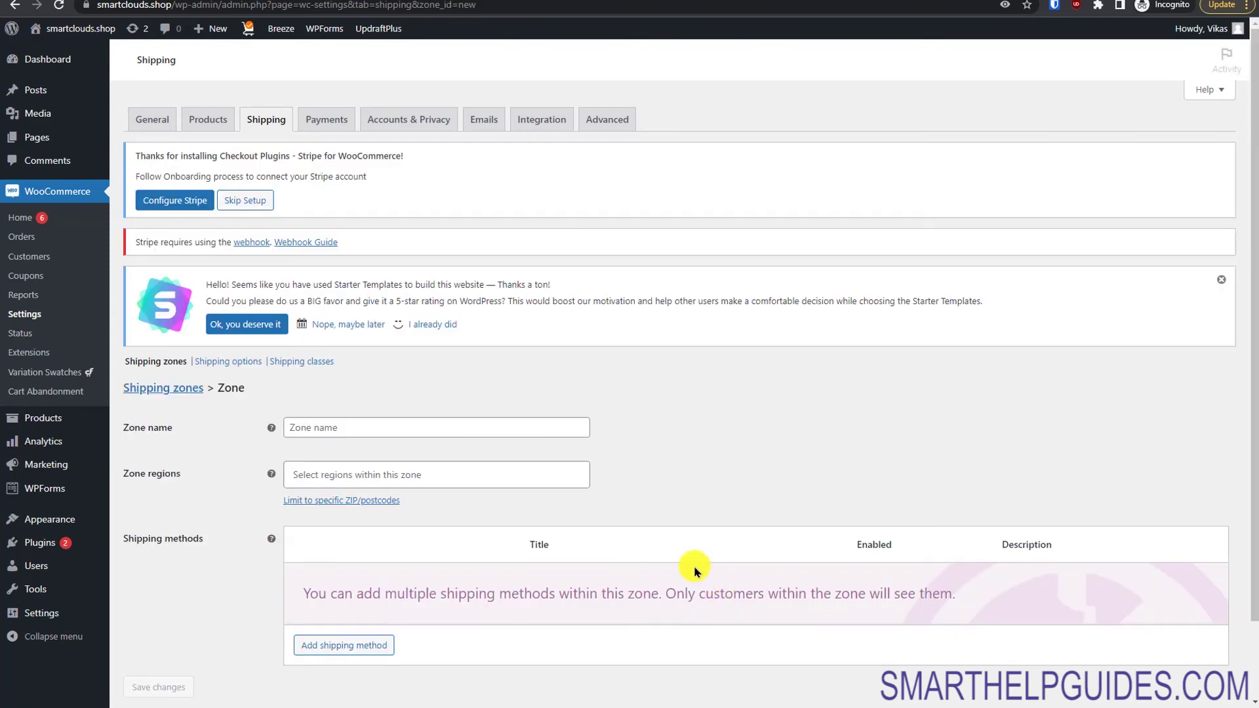
{"action": "left_click", "coordinate": [438, 423]}
{"action": "left_click", "coordinate": [443, 455]}
{"action": "left_click", "coordinate": [1251, 420]}
{"action": "left_click", "coordinate": [550, 340]}
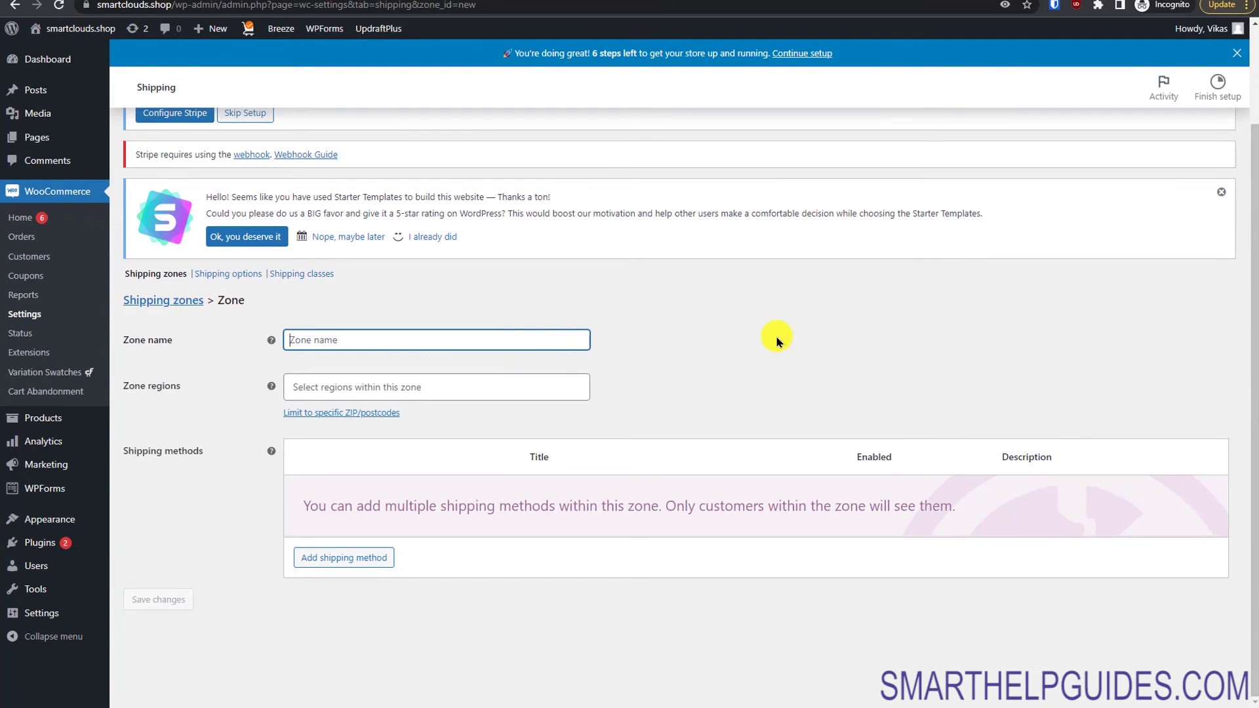
{"action": "type", "text": "Loc"}
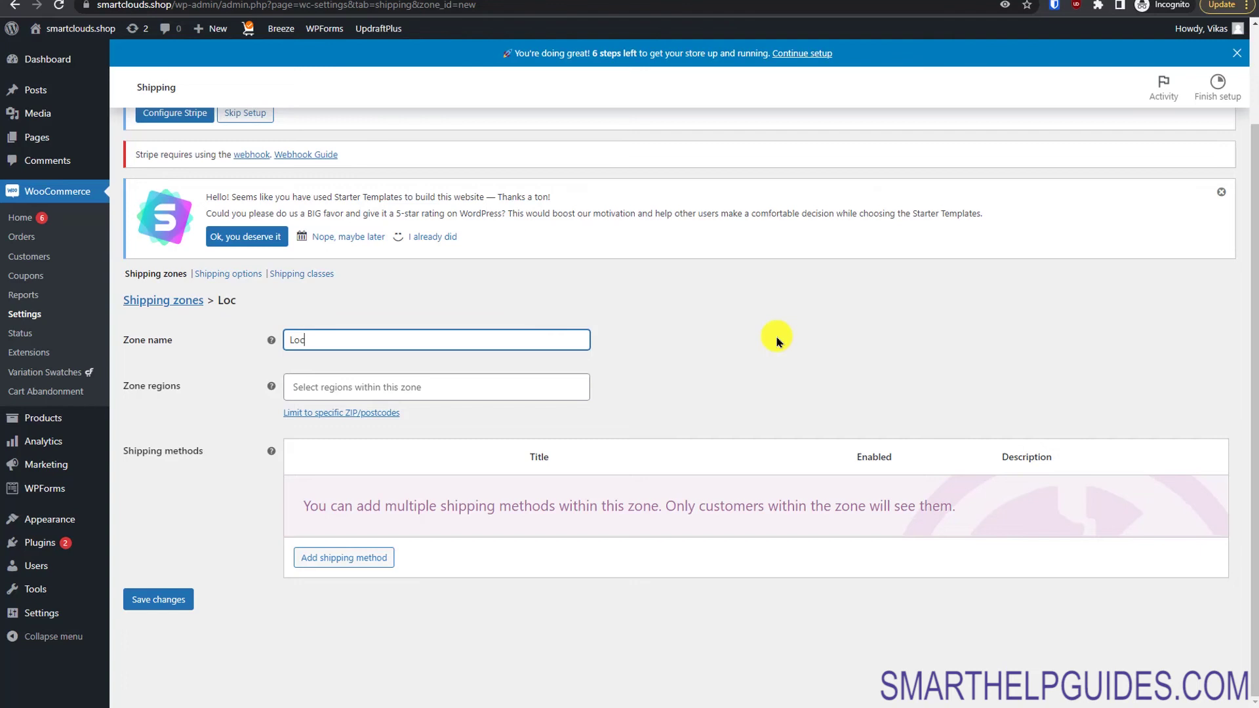
{"action": "left_click", "coordinate": [498, 387]}
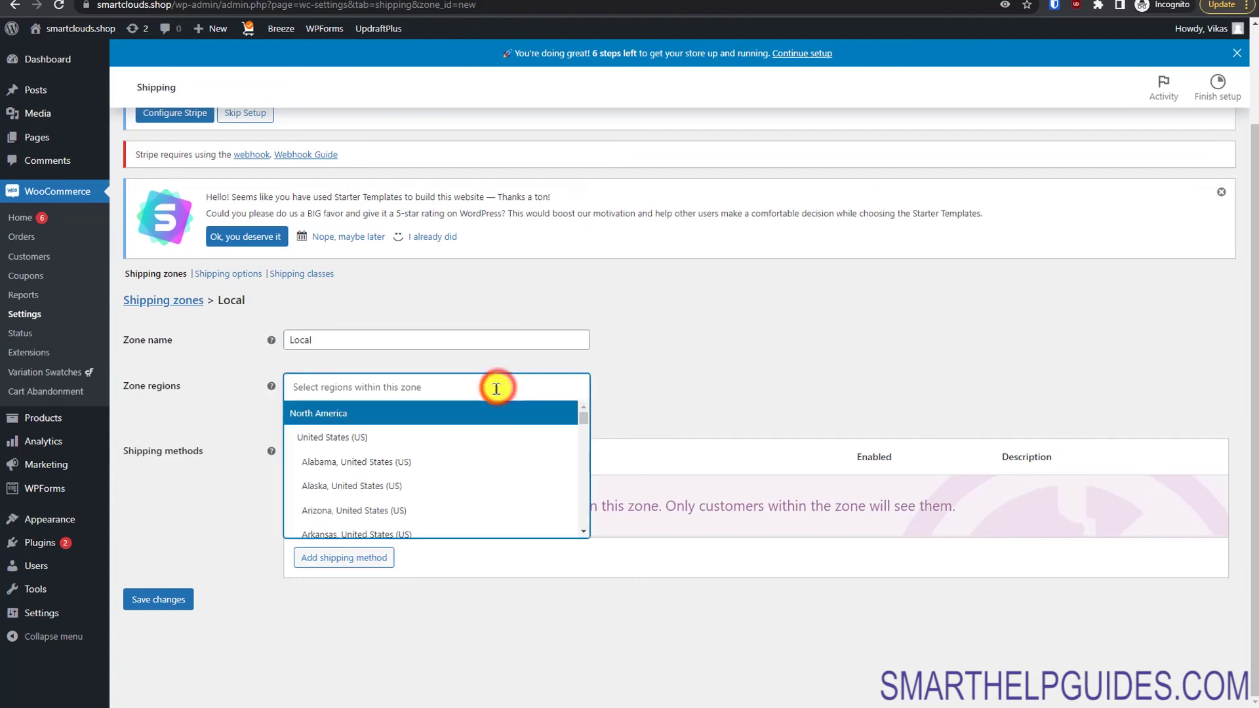
{"action": "left_click", "coordinate": [428, 467]}
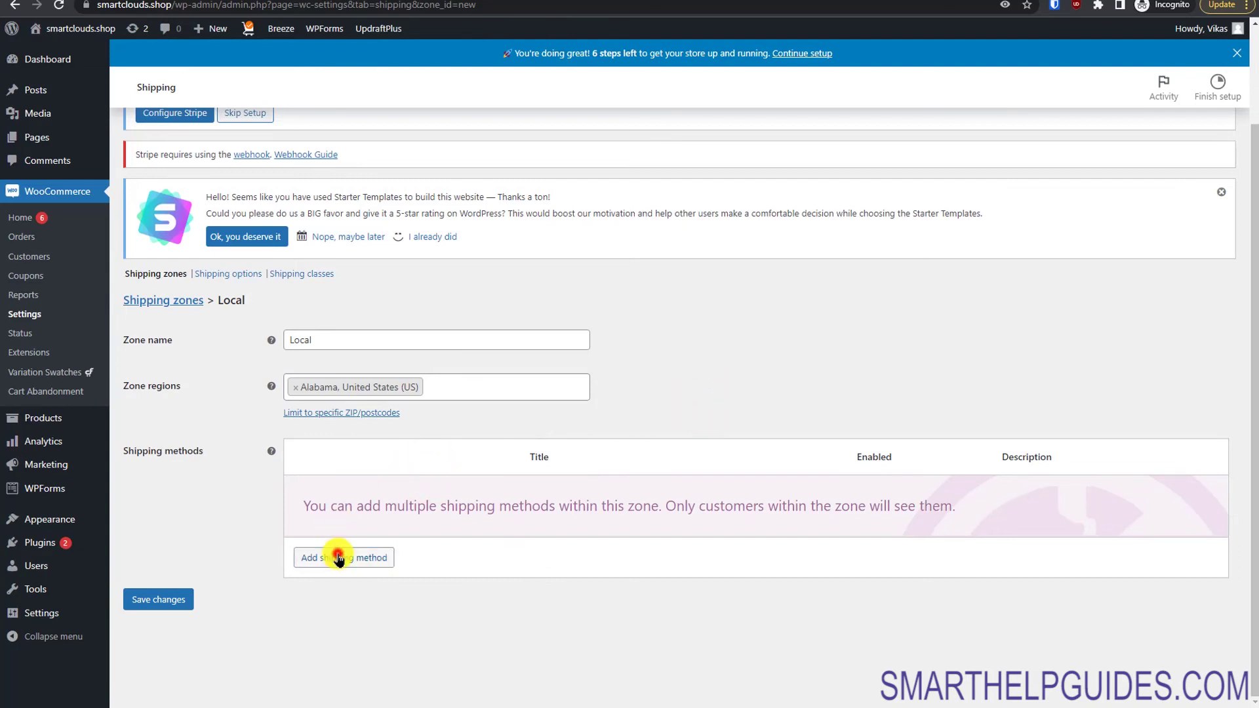
{"action": "left_click", "coordinate": [338, 556]}
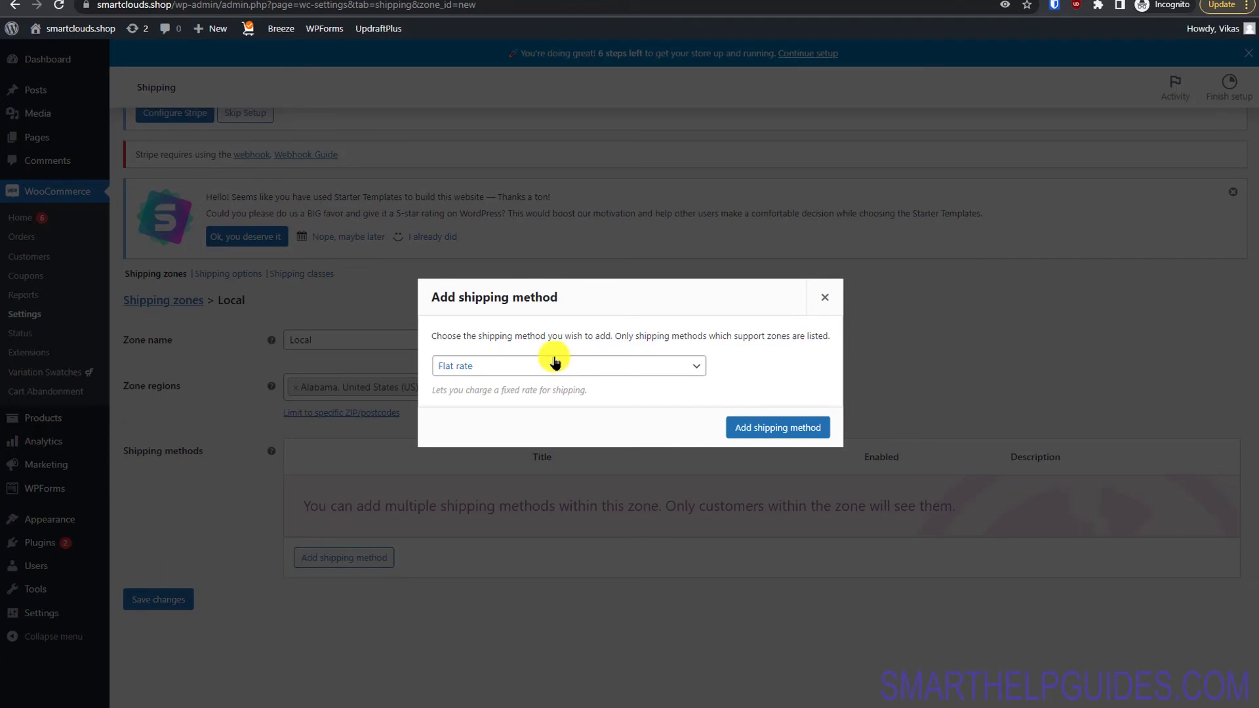
Step: Add a Local pickup method to the Local zone, leaving its settings unchanged
{"action": "left_click", "coordinate": [557, 366]}
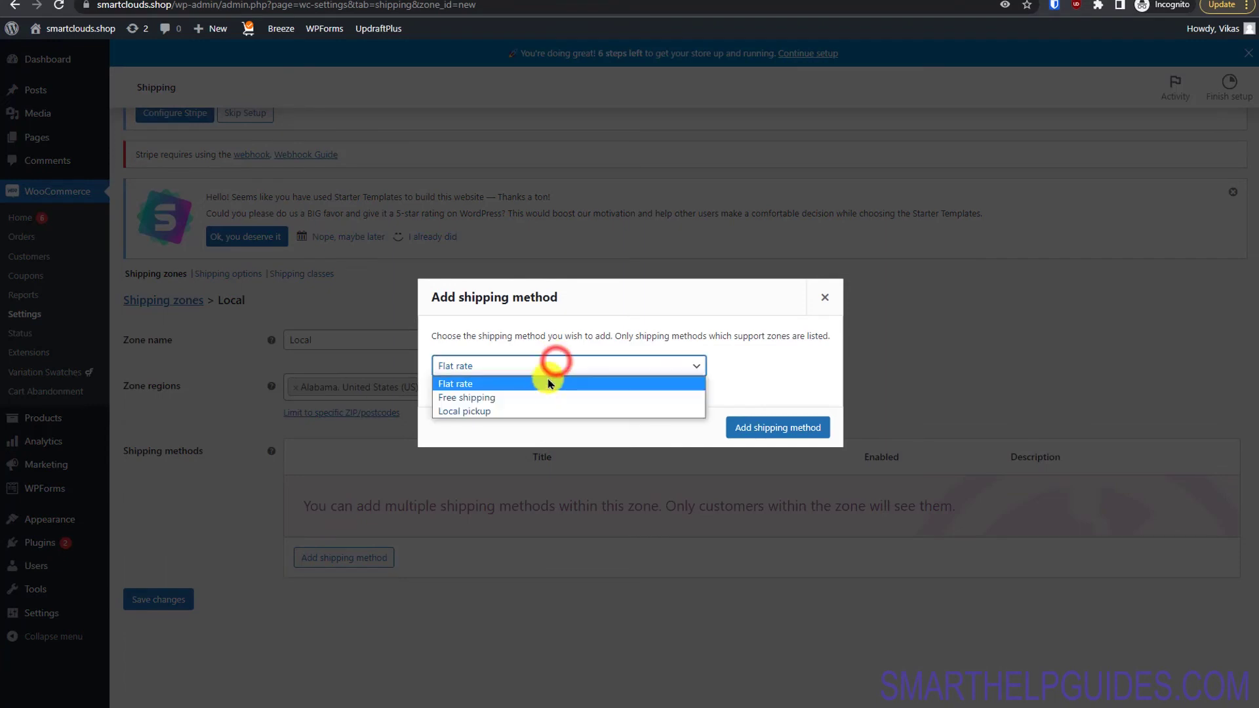
{"action": "left_click", "coordinate": [523, 410]}
{"action": "left_click", "coordinate": [815, 426]}
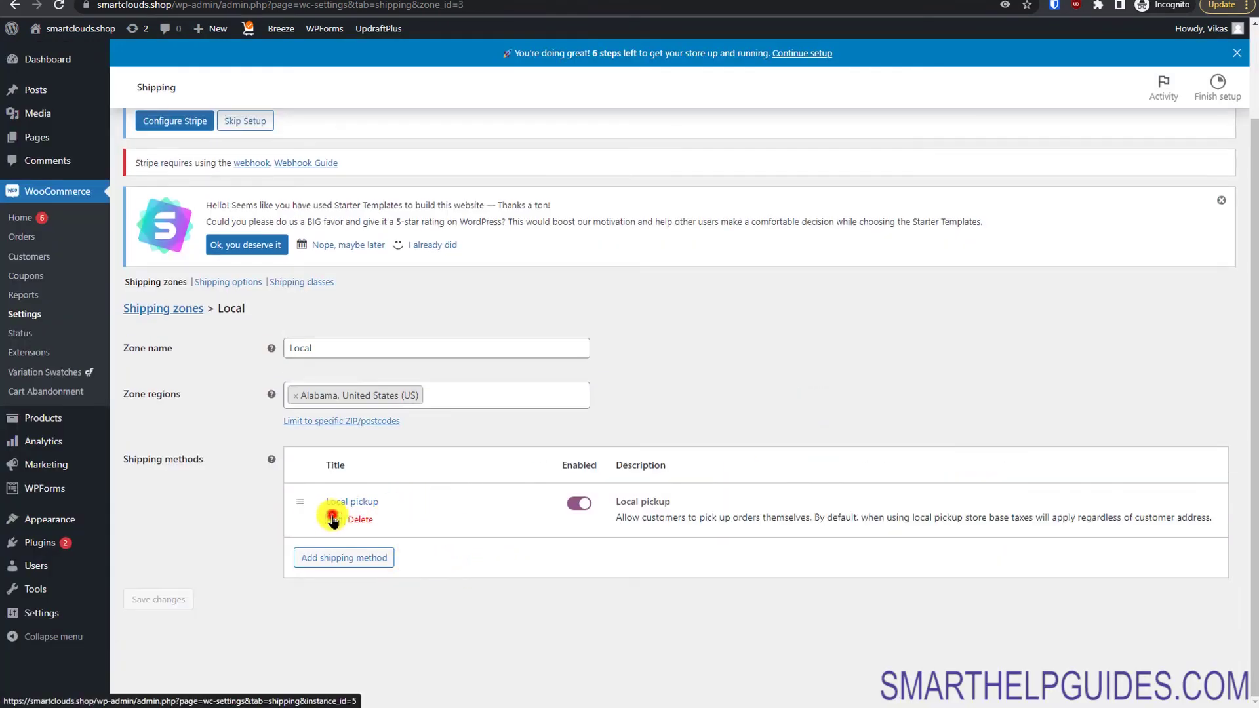
{"action": "left_click", "coordinate": [333, 520]}
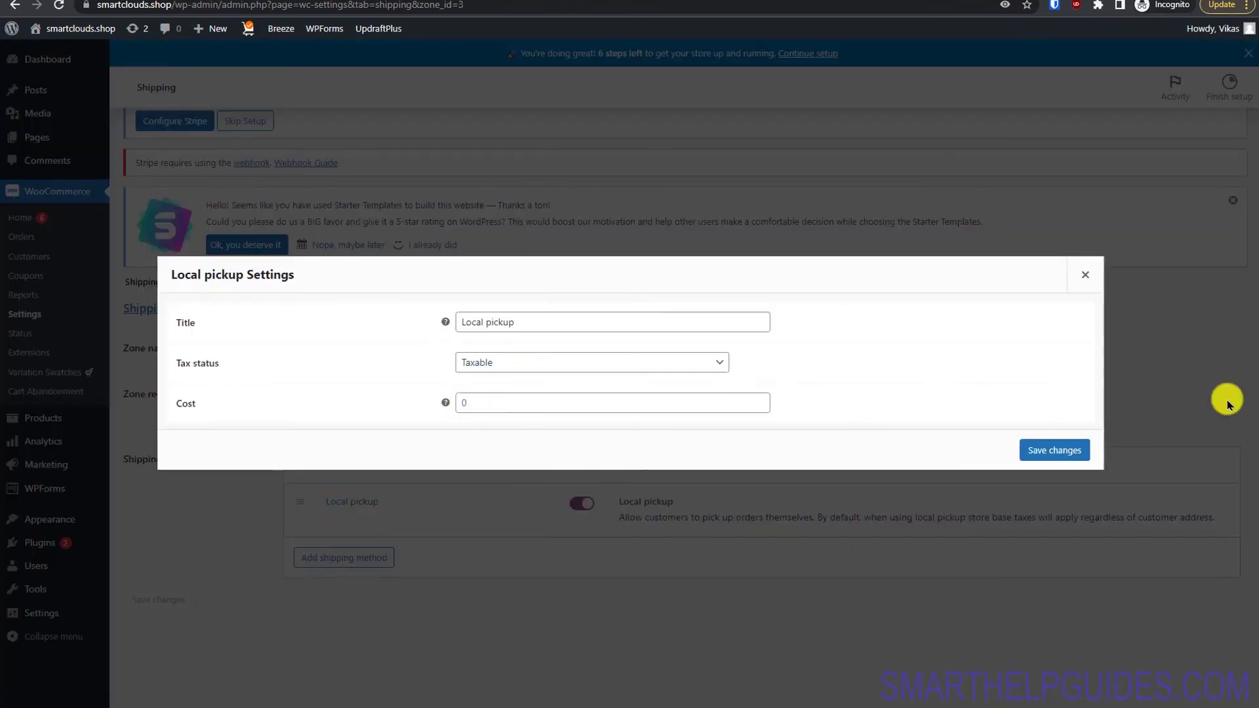
{"action": "left_click", "coordinate": [1083, 273]}
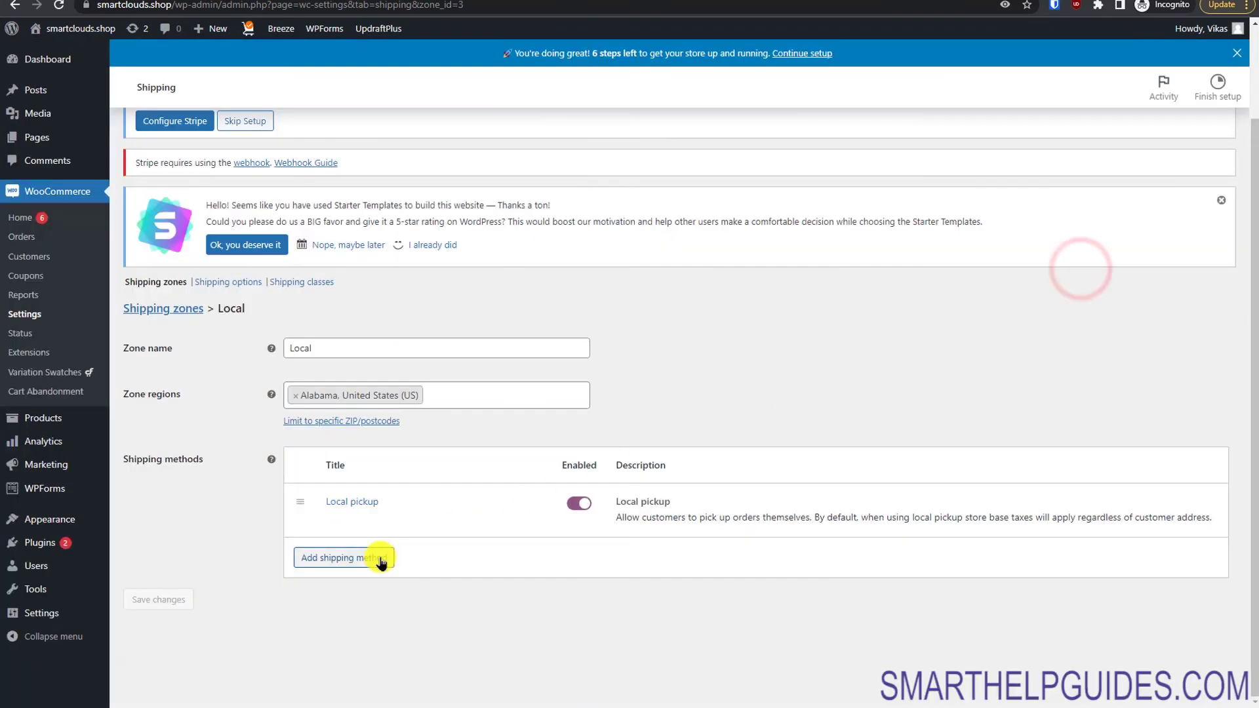
Step: Add a Flat rate method with cost 5 and tax status Taxable
{"action": "left_click", "coordinate": [381, 561]}
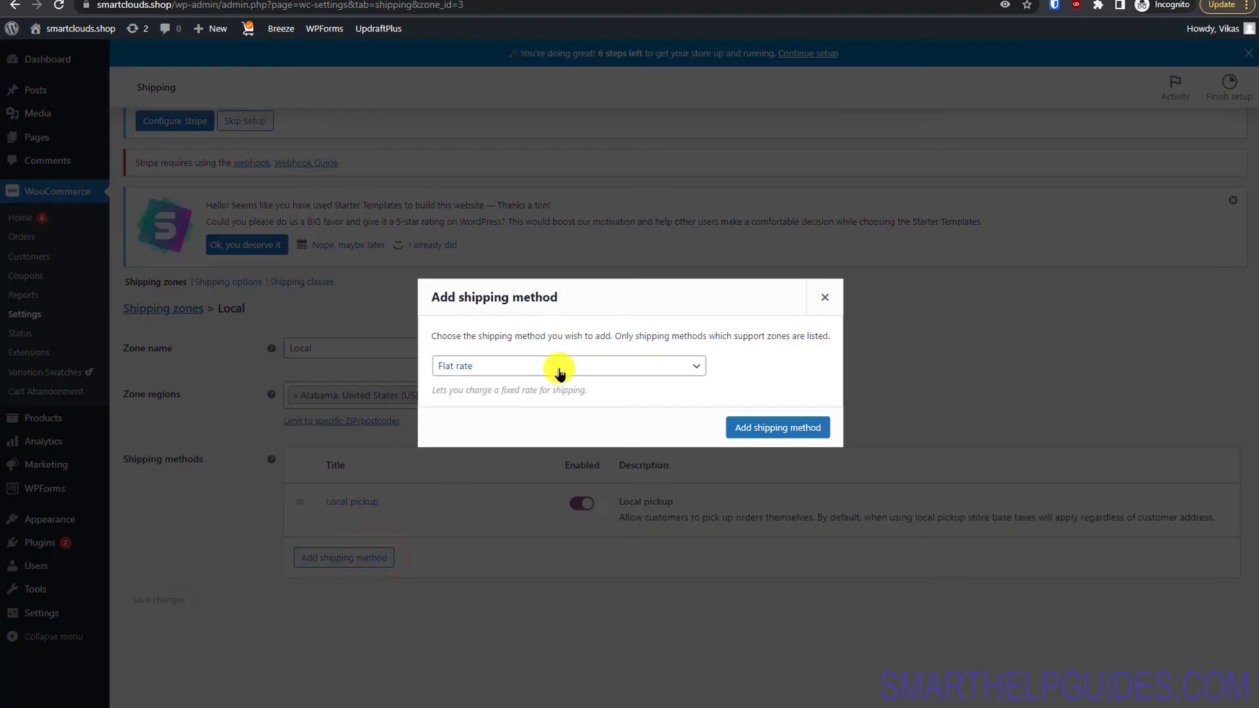
{"action": "left_click", "coordinate": [780, 427]}
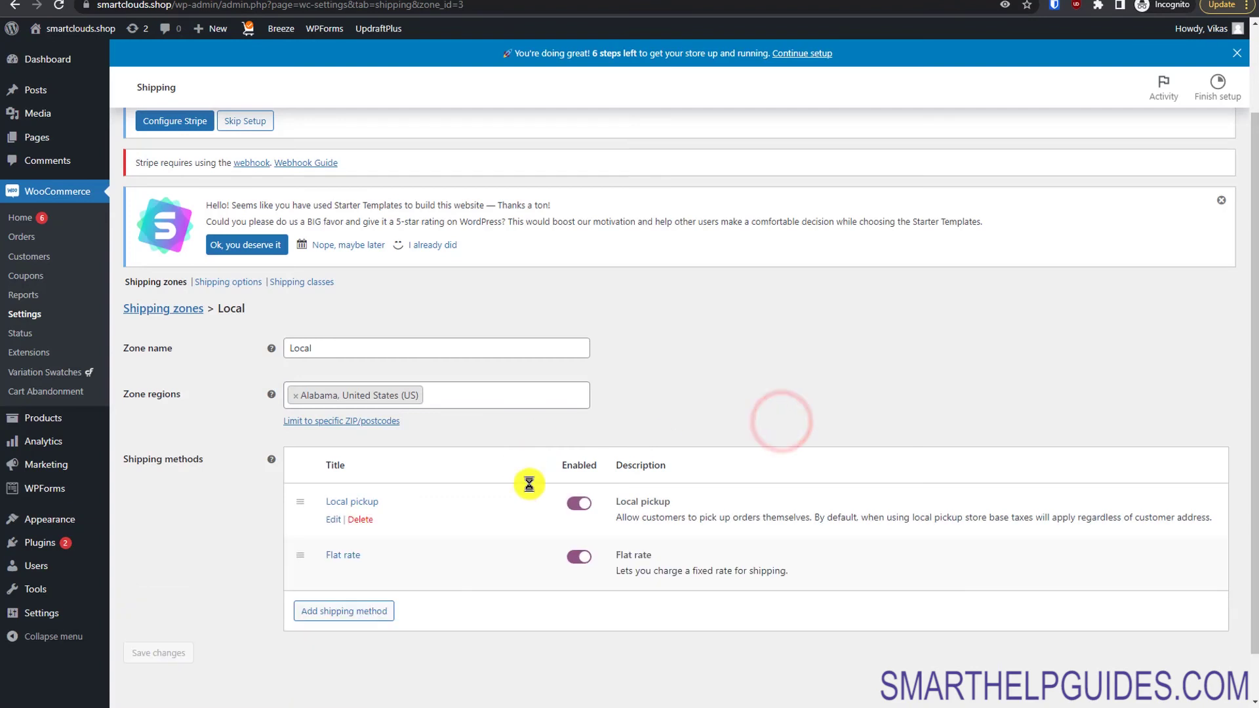
{"action": "left_click", "coordinate": [335, 572]}
{"action": "left_click", "coordinate": [509, 402]}
{"action": "double_click", "coordinate": [509, 403]}
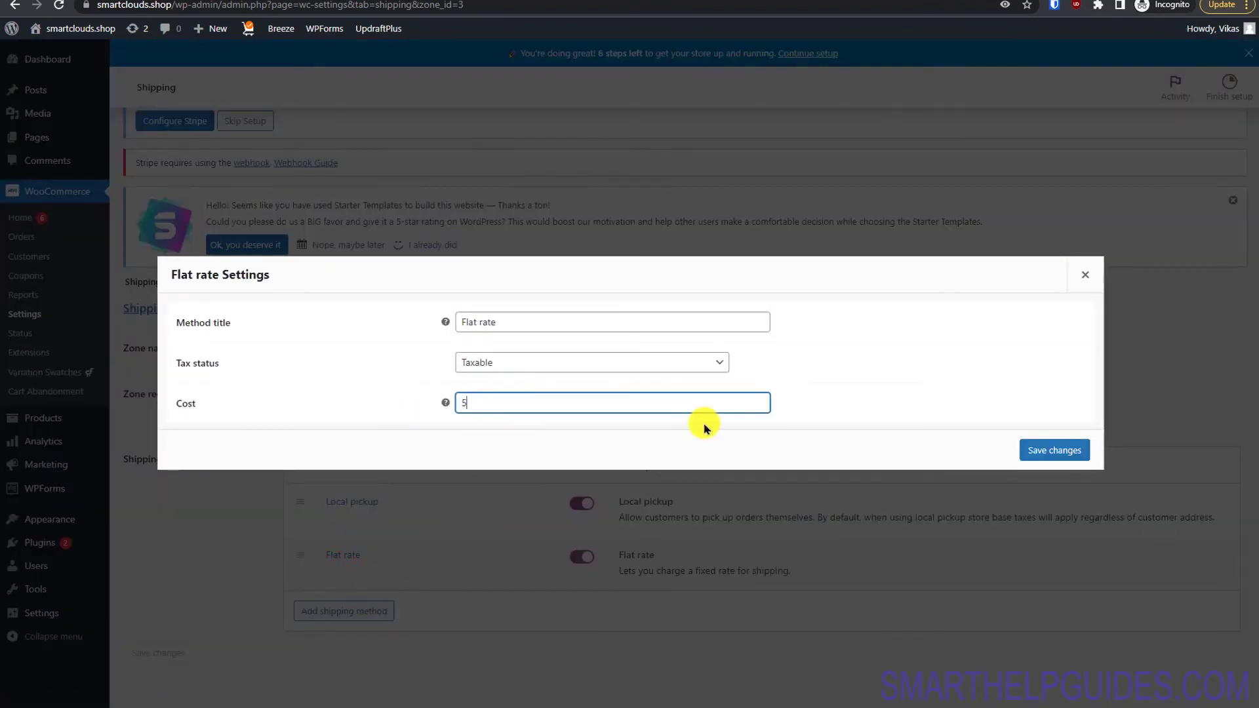
{"action": "left_click", "coordinate": [702, 366]}
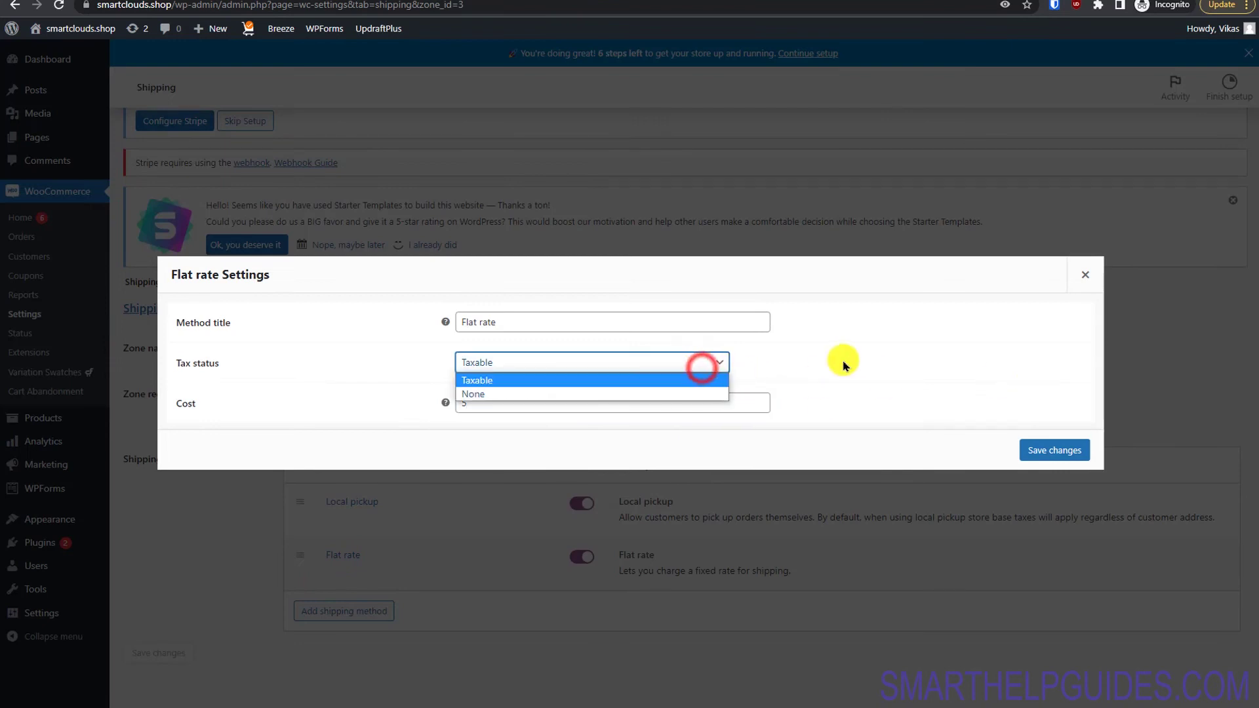
{"action": "left_click", "coordinate": [811, 403]}
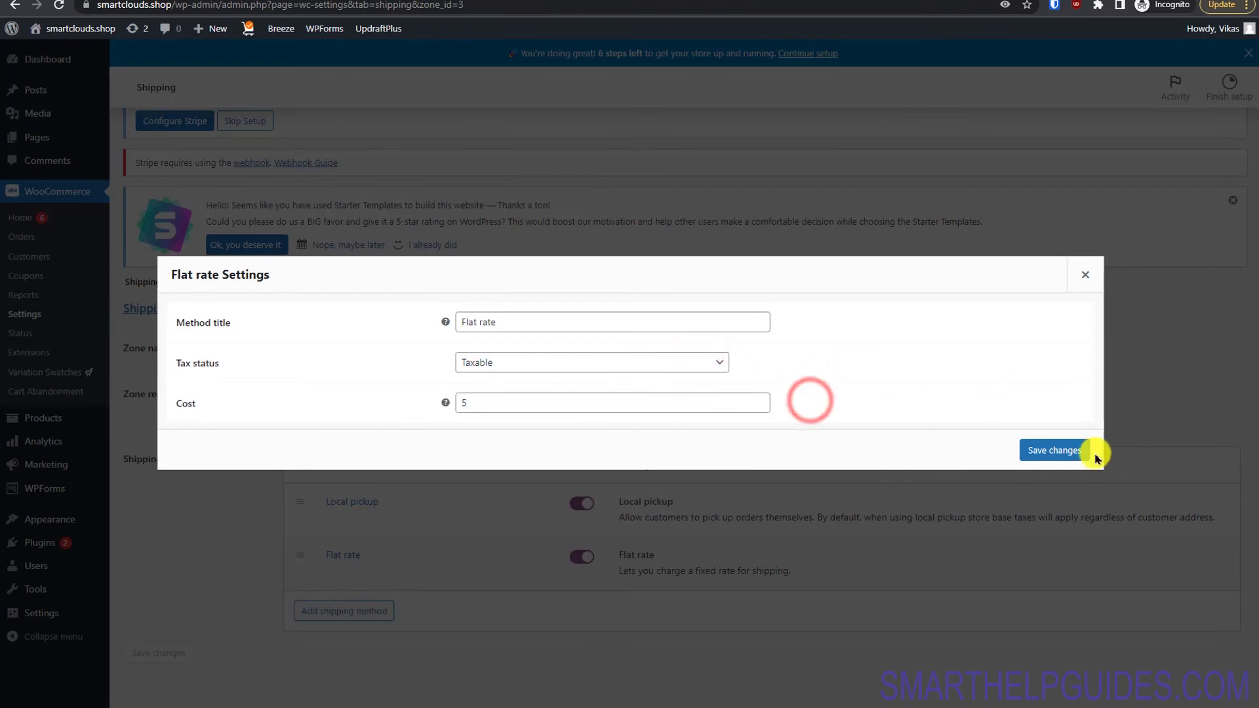
{"action": "left_click", "coordinate": [1082, 453]}
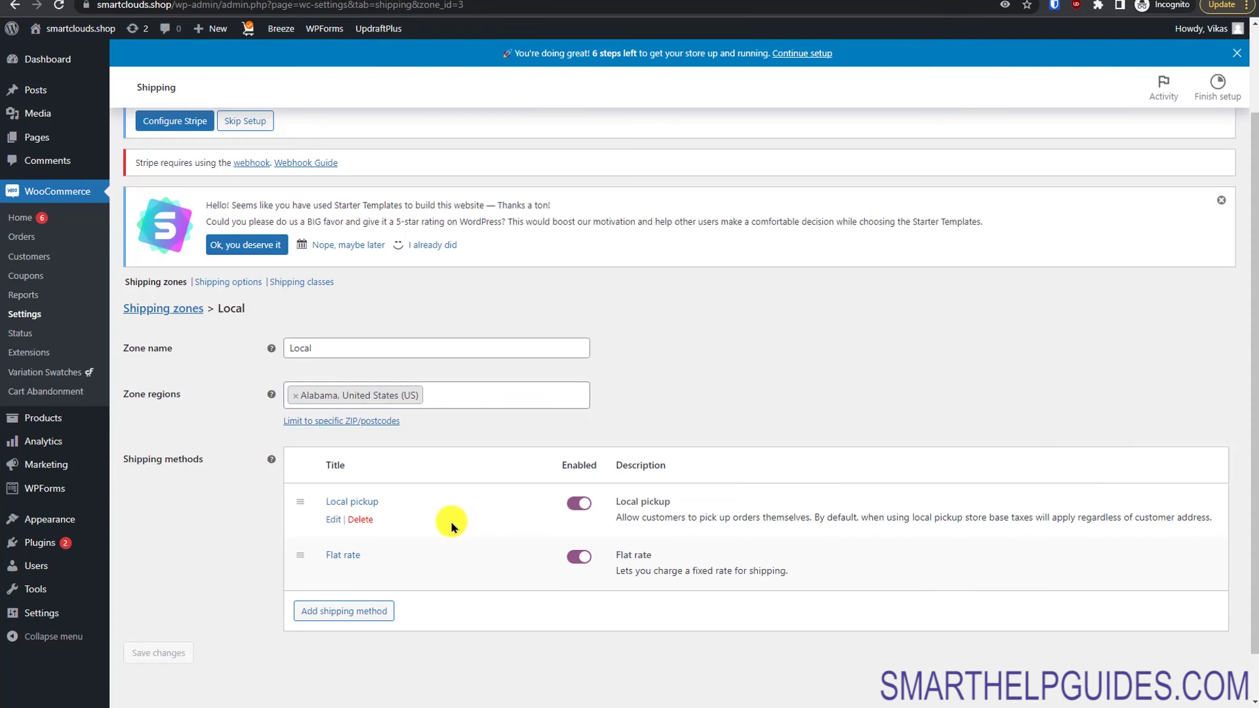
{"action": "left_click_drag", "start_coordinate": [1253, 383], "coordinate": [1254, 432]}
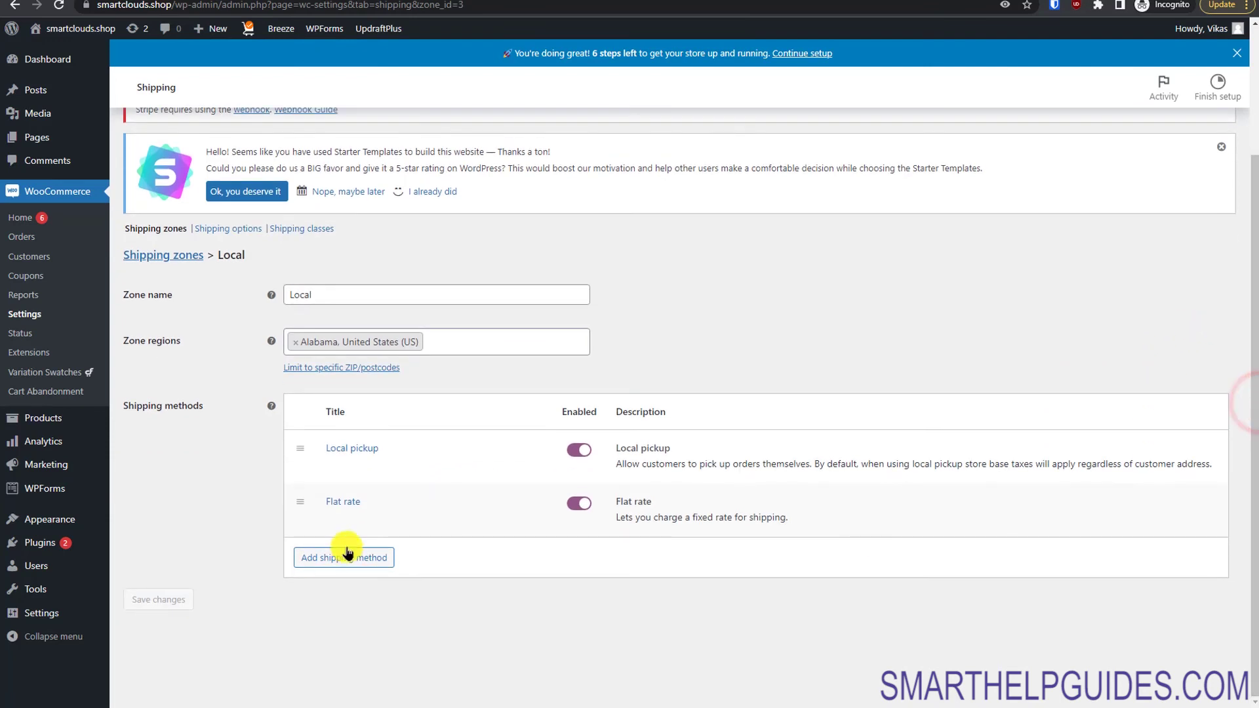
Step: Add a Free shipping method to the Local zone
{"action": "left_click", "coordinate": [348, 556]}
{"action": "left_click", "coordinate": [501, 366]}
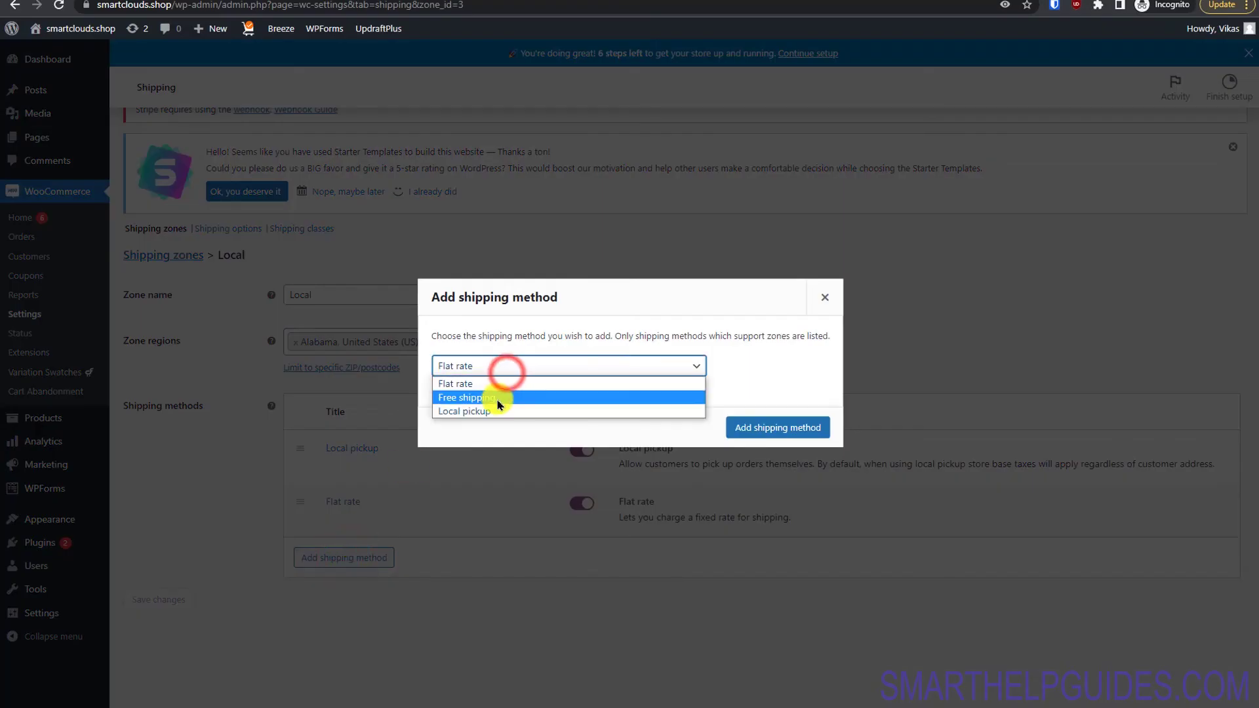
{"action": "left_click", "coordinate": [499, 396]}
{"action": "left_click", "coordinate": [779, 428]}
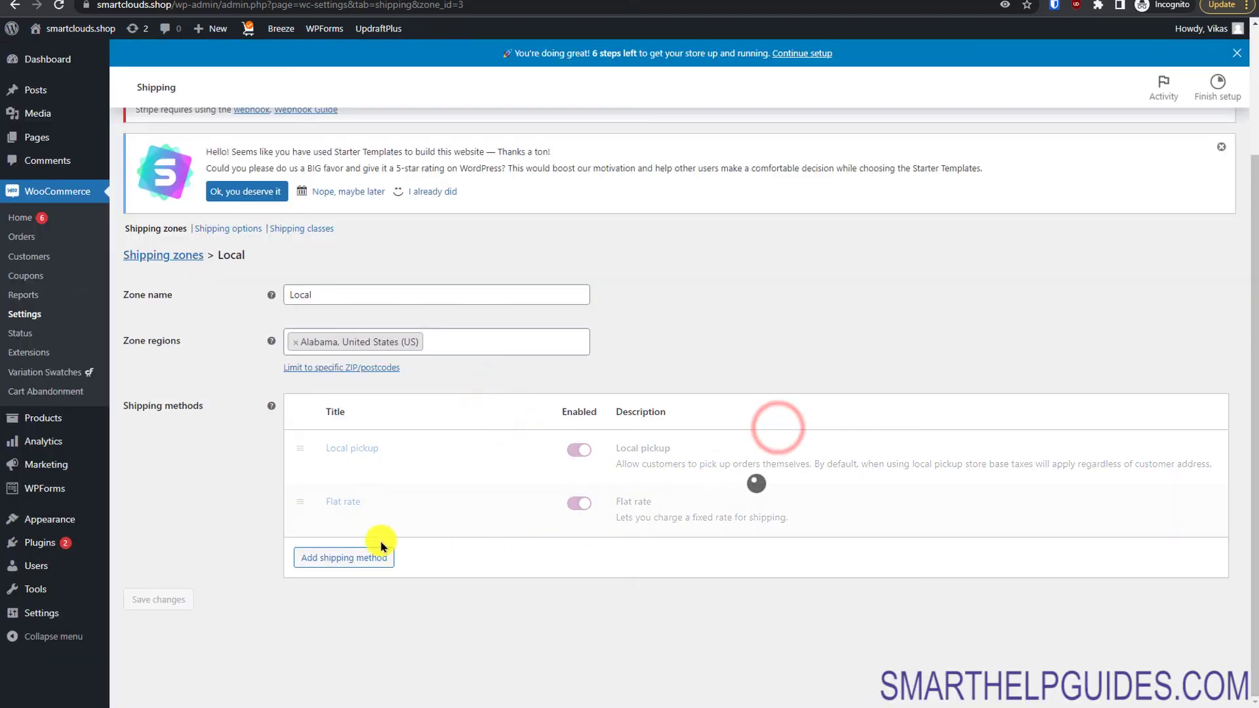
Step: Make free shipping require a minimum order amount of 100 or a coupon, and save
{"action": "left_click", "coordinate": [337, 577]}
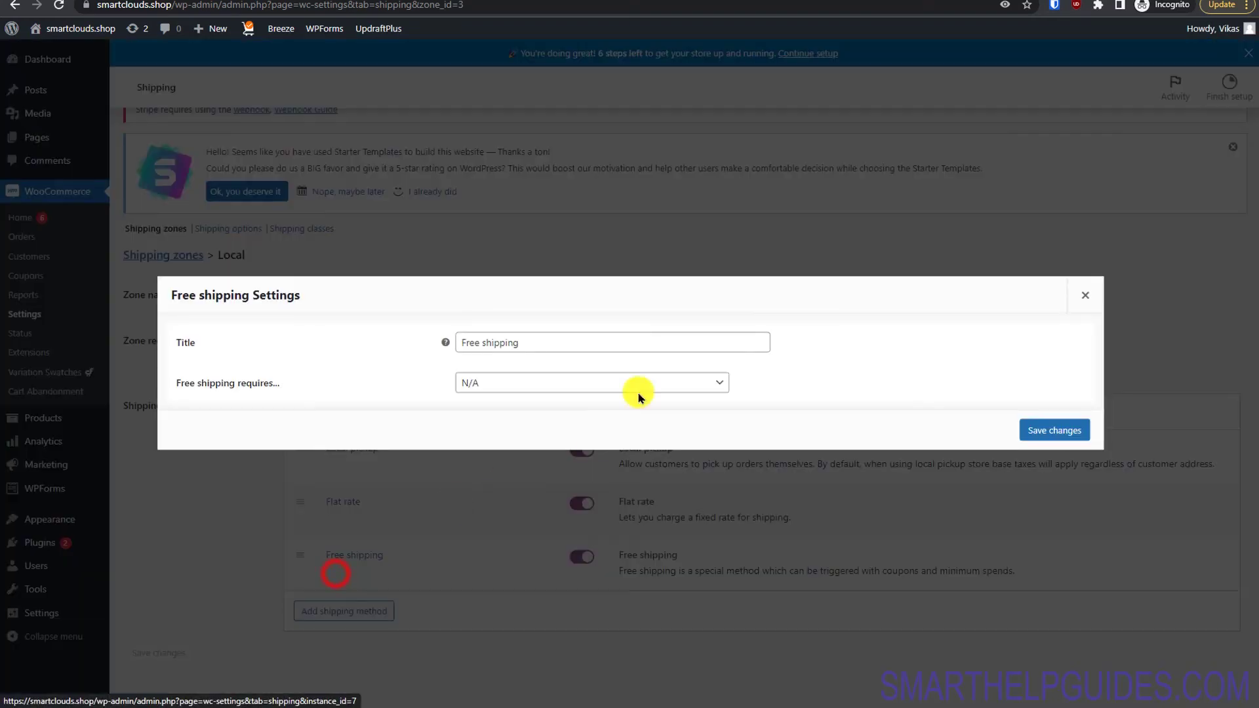
{"action": "left_click", "coordinate": [562, 386]}
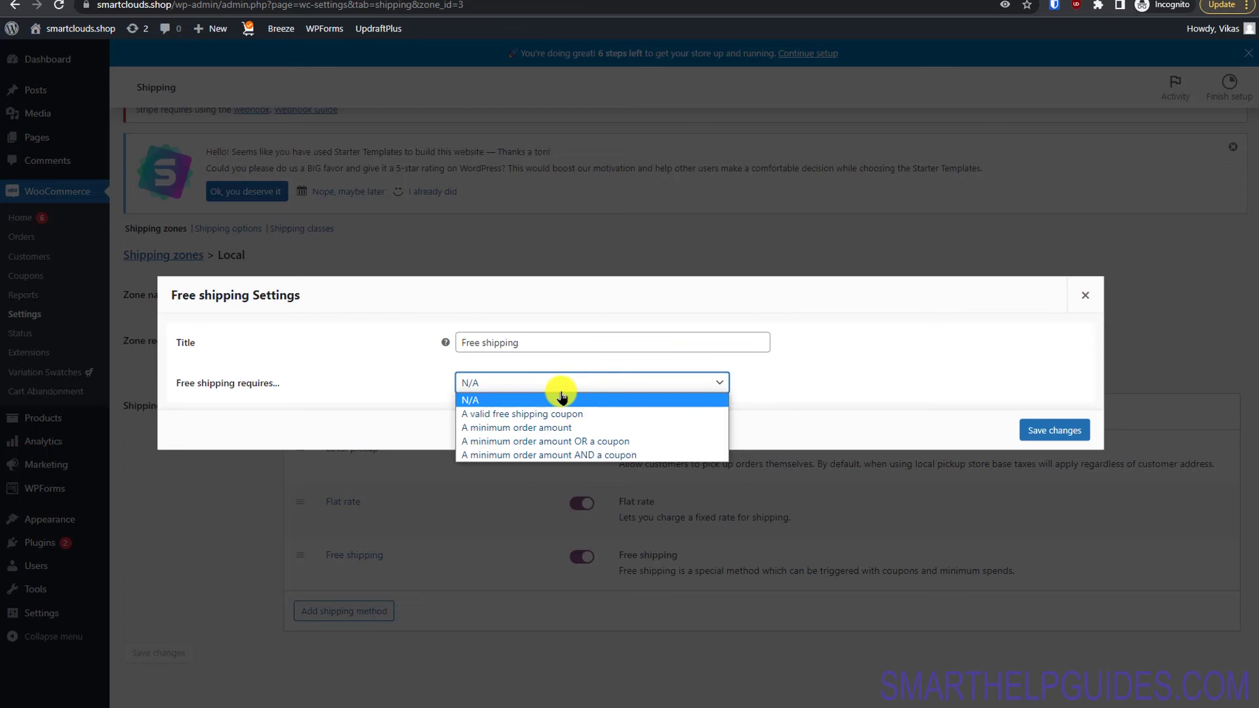
{"action": "left_click", "coordinate": [548, 443]}
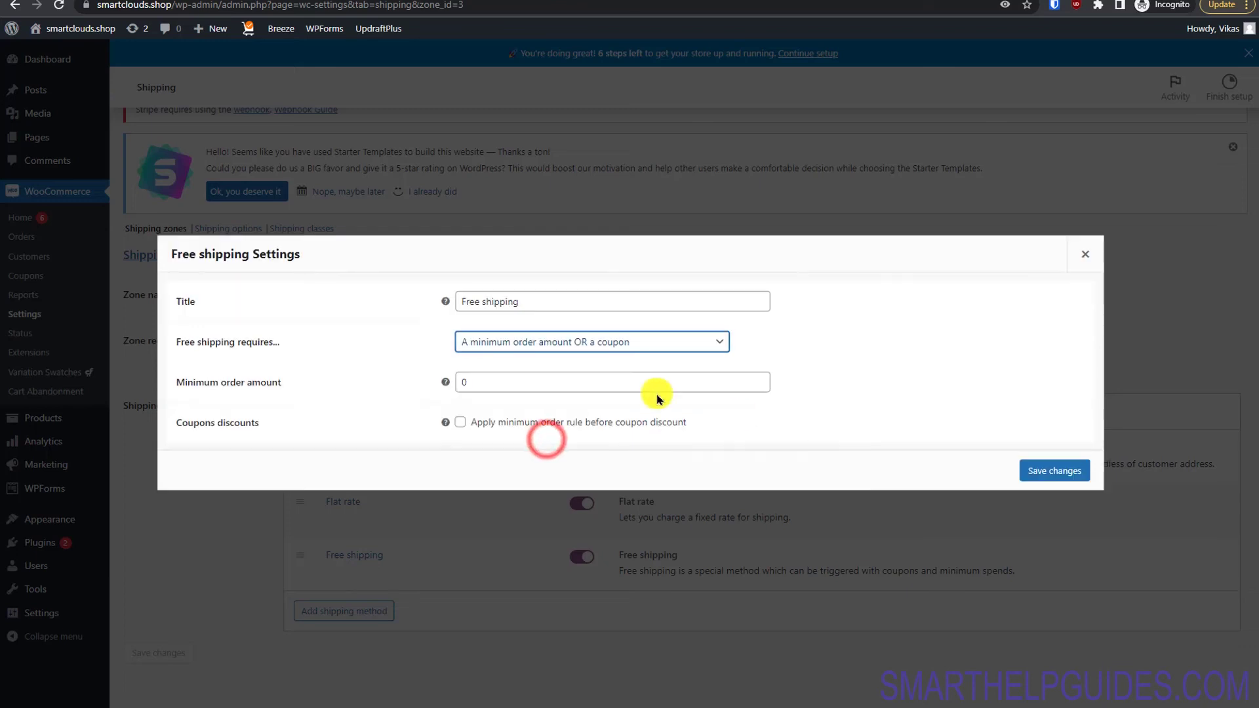
{"action": "left_click", "coordinate": [537, 389]}
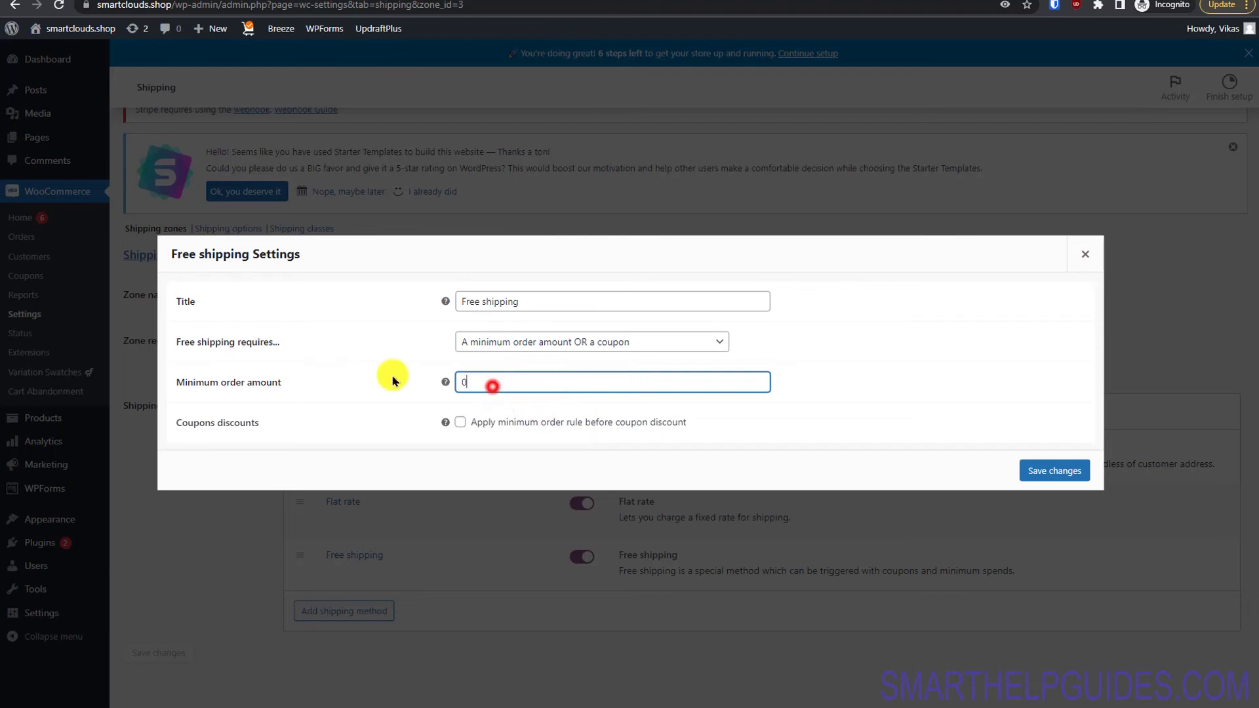
{"action": "double_click", "coordinate": [492, 385]}
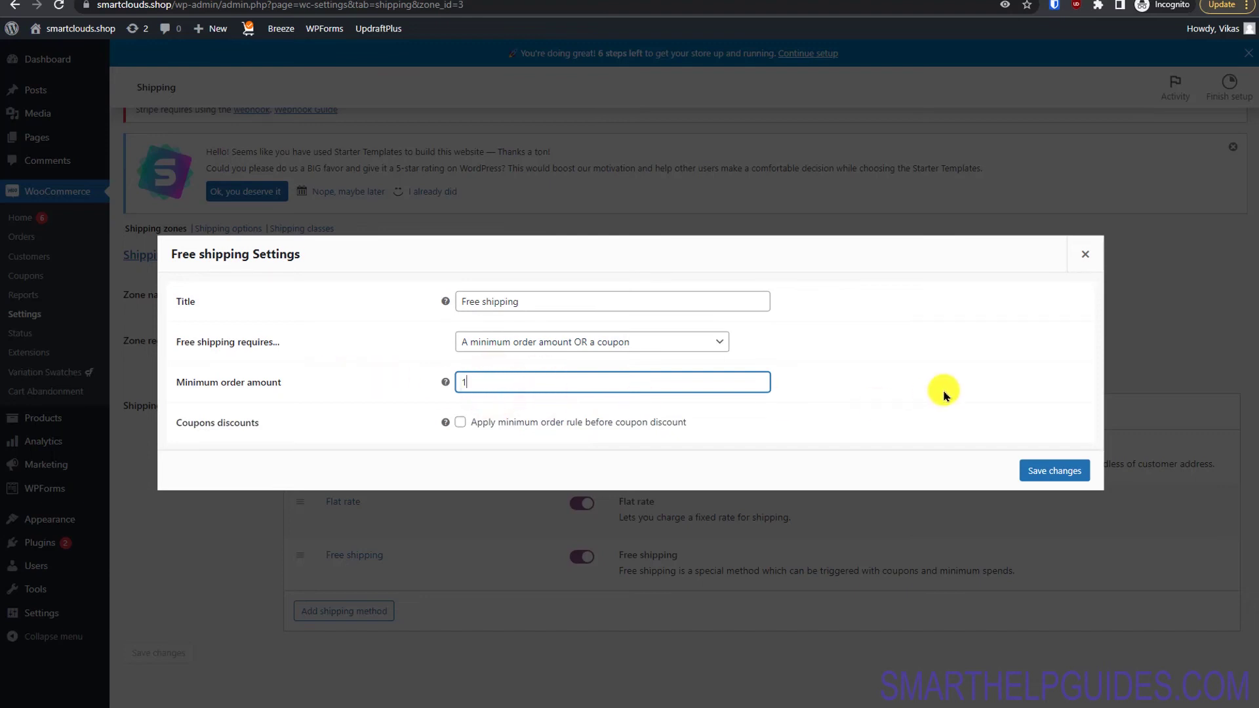
{"action": "left_click", "coordinate": [913, 454]}
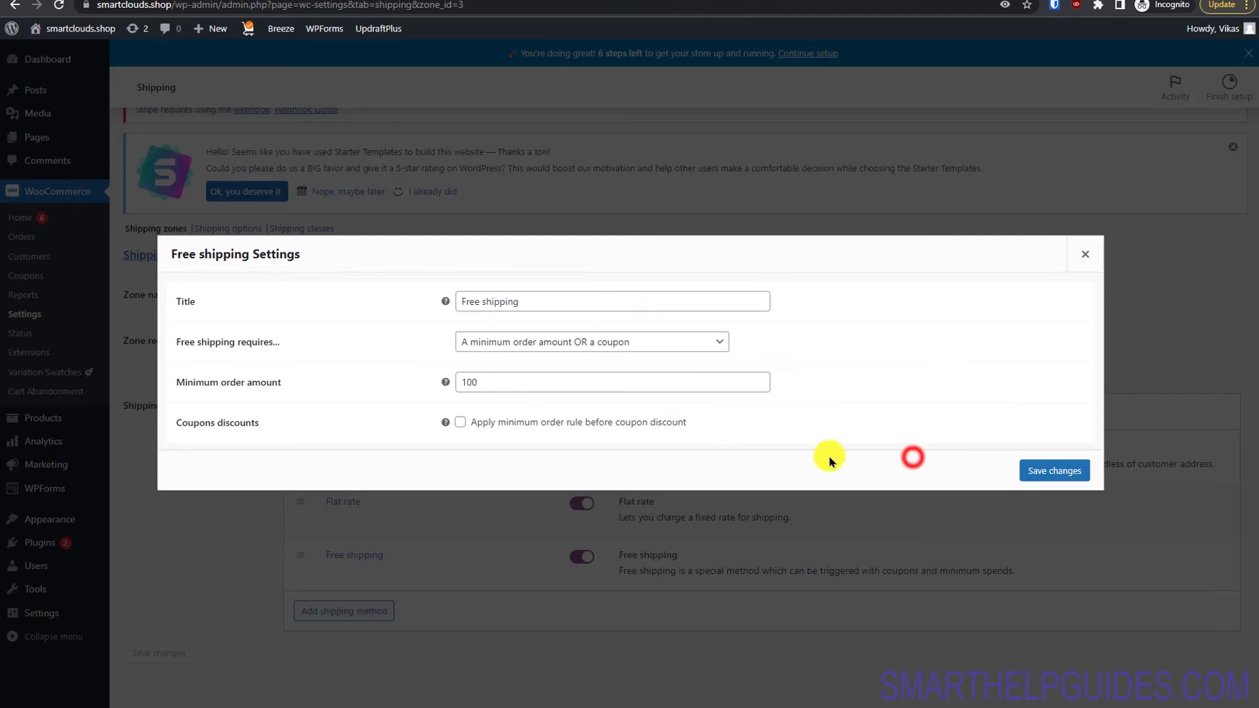
{"action": "left_click", "coordinate": [1060, 472]}
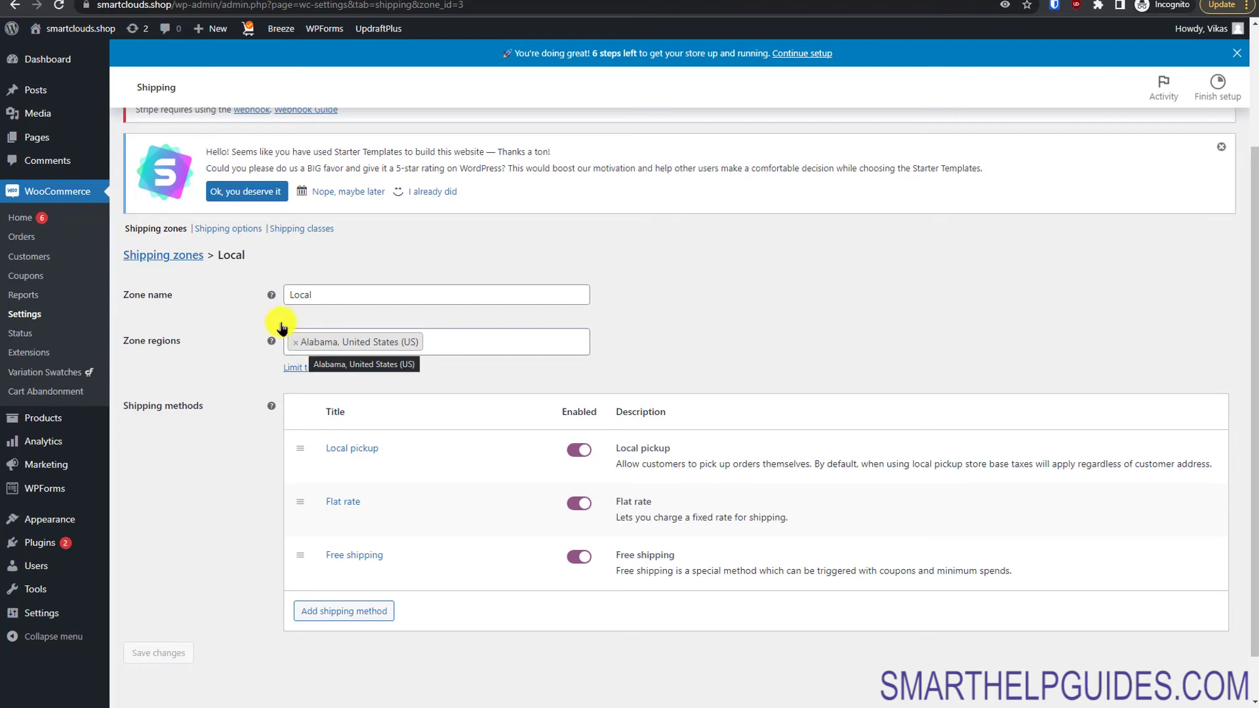
{"action": "left_click", "coordinate": [187, 258]}
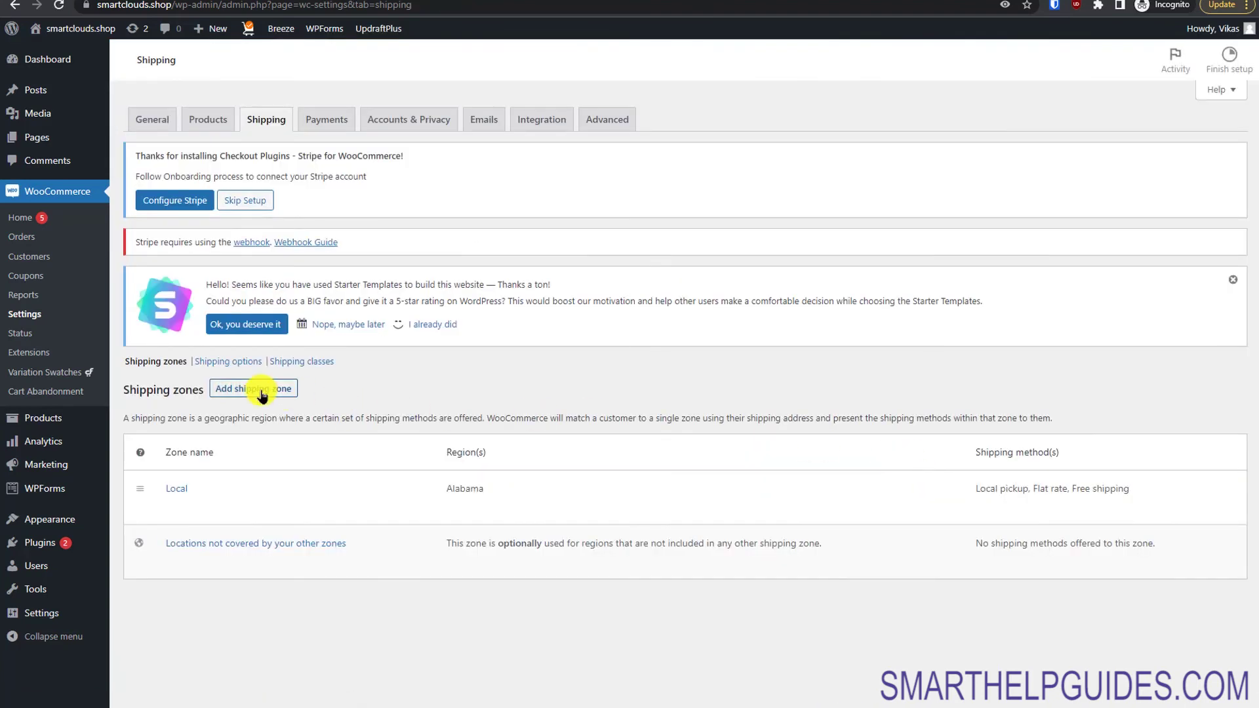
Step: Start a new shipping zone, then abandon it and return to the zones list
{"action": "left_click", "coordinate": [261, 394]}
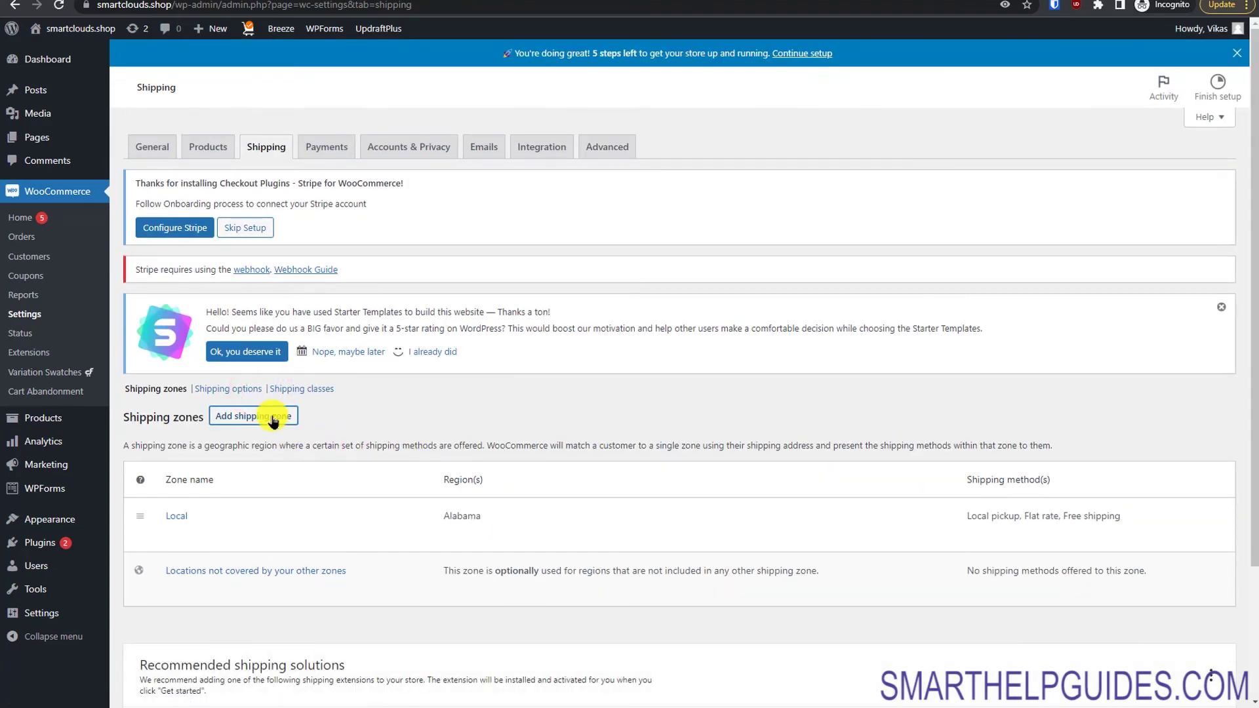
{"action": "left_click", "coordinate": [273, 419]}
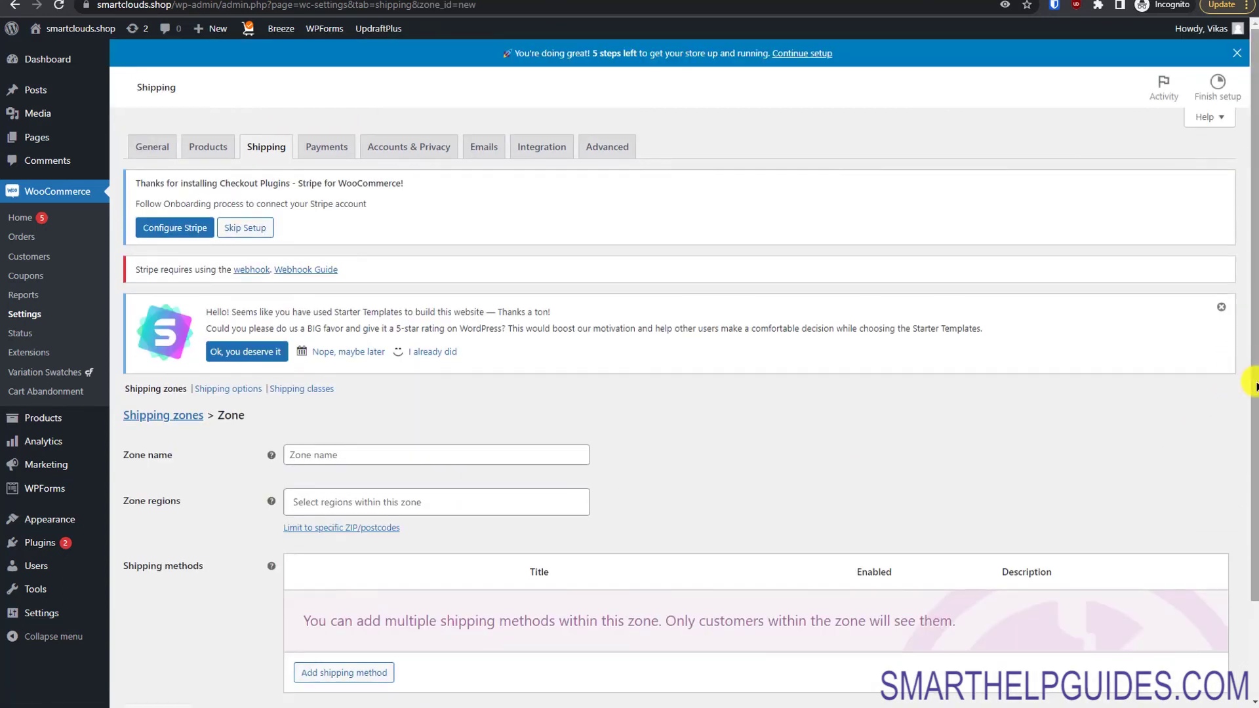
{"action": "left_click_drag", "start_coordinate": [1248, 380], "coordinate": [1249, 499]}
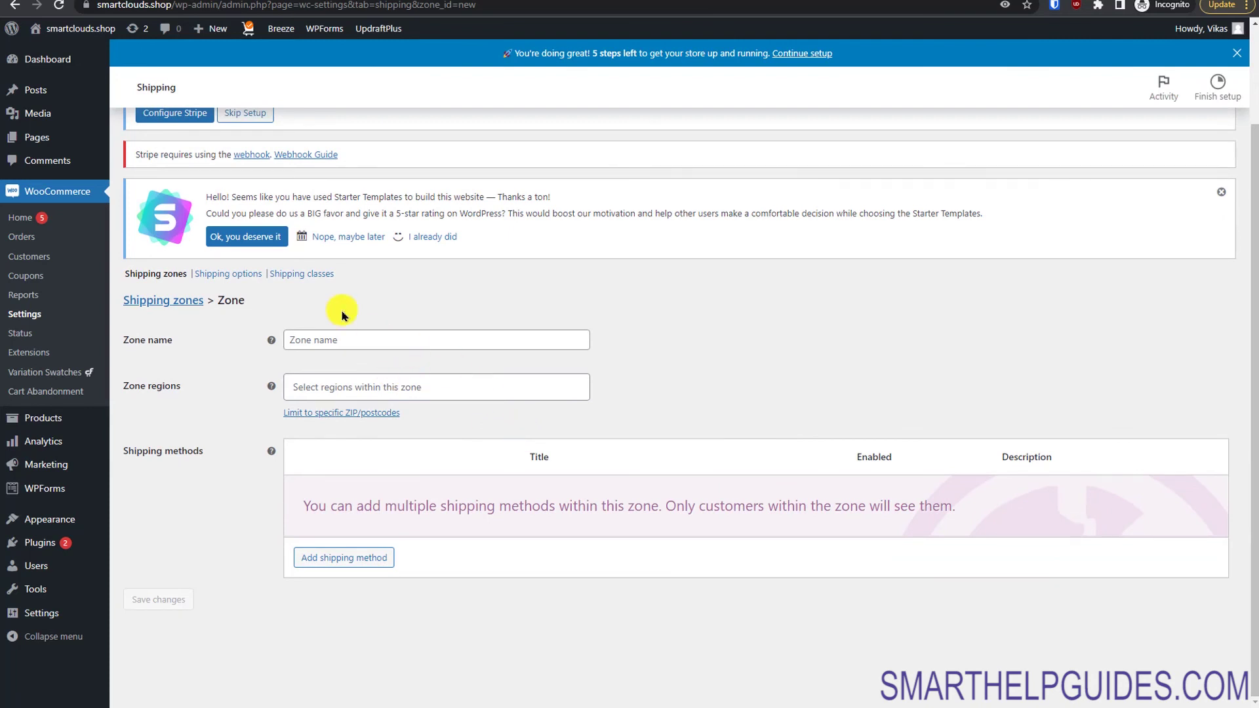
{"action": "scroll", "coordinate": [1034, 427], "scroll_direction": "up", "scroll_amount": 2}
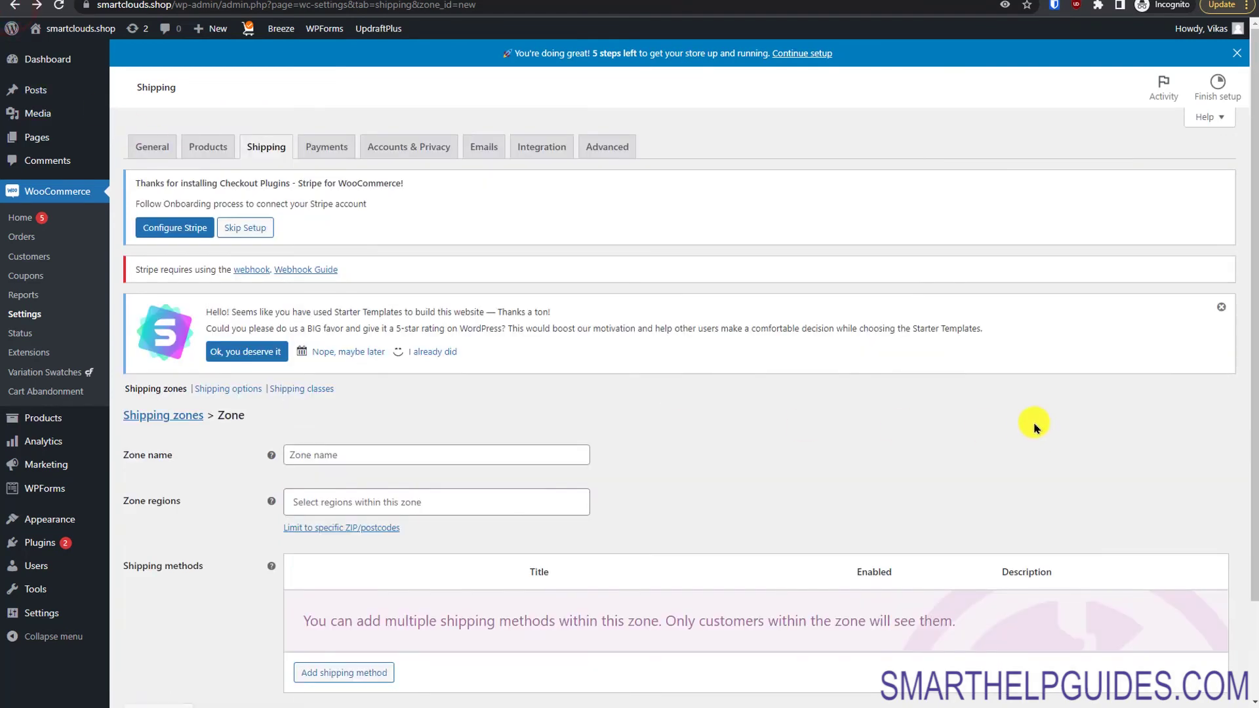
{"action": "left_click", "coordinate": [164, 415]}
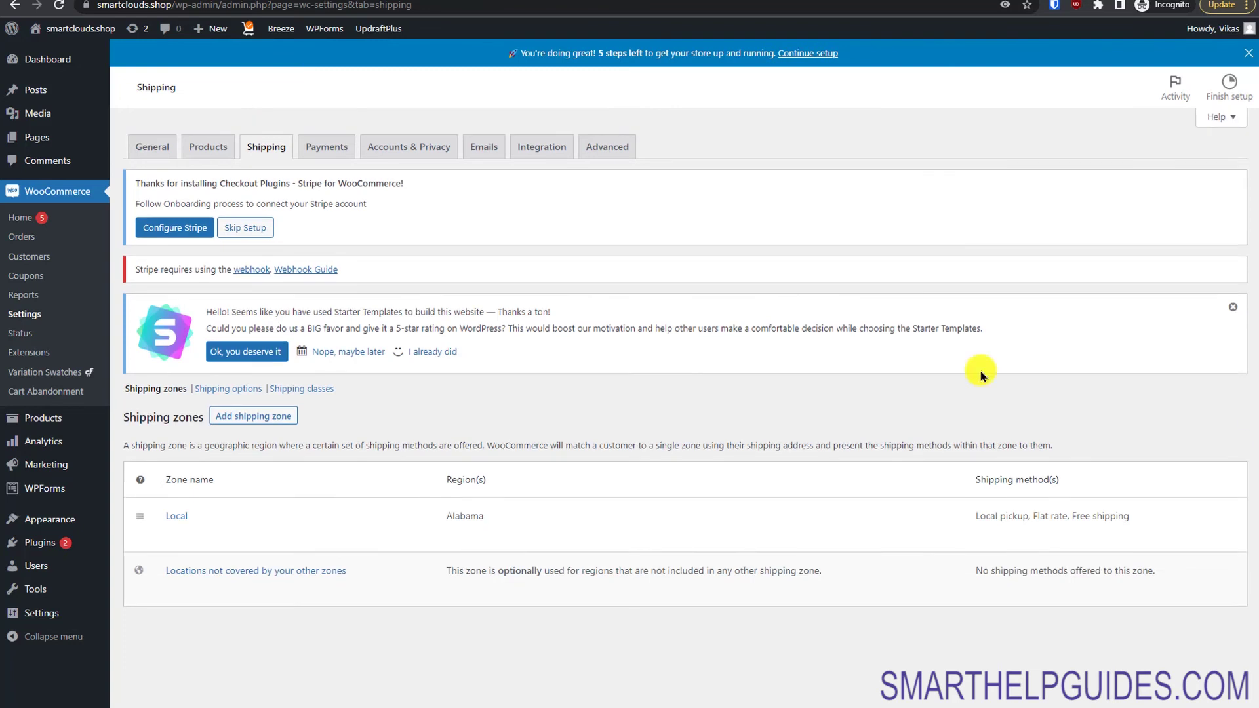
Step: Browse the General settings, then open the methods for 'Locations not covered by your other zones'
{"action": "left_click", "coordinate": [162, 150]}
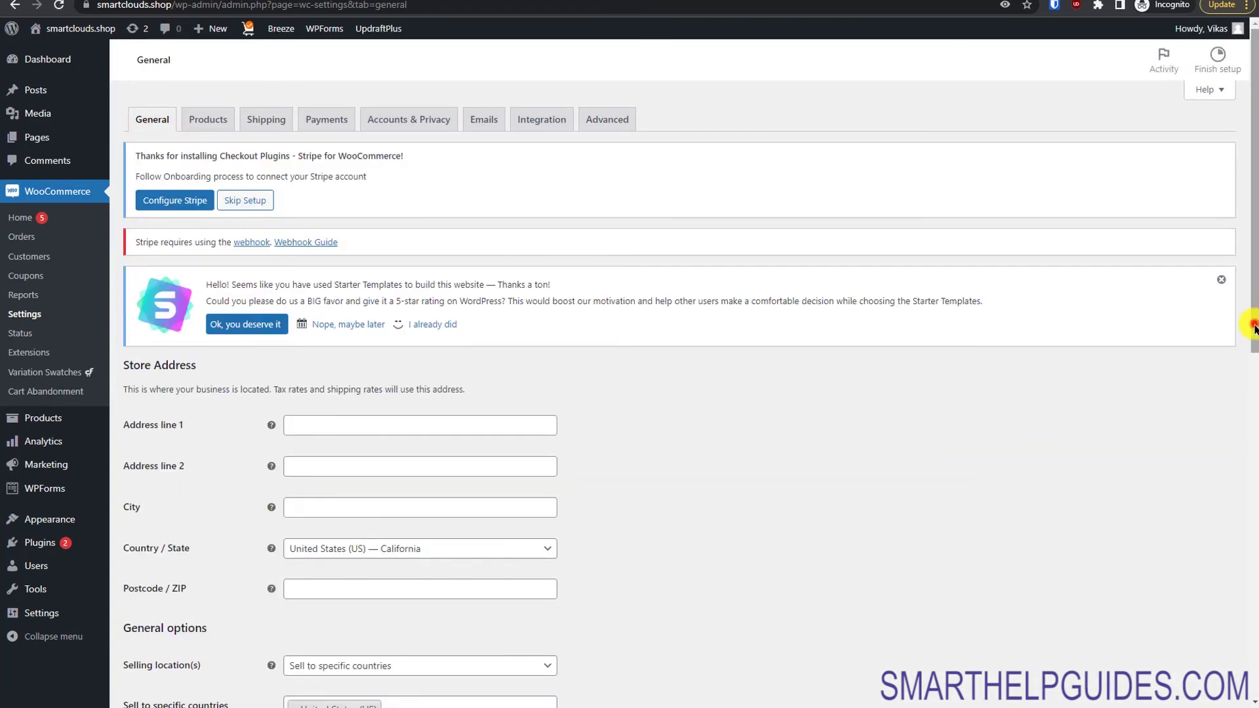
{"action": "scroll", "coordinate": [1252, 322], "scroll_direction": "down", "scroll_amount": 5}
{"action": "left_click_drag", "start_coordinate": [1252, 470], "coordinate": [1238, 338]}
{"action": "left_click", "coordinate": [283, 113]}
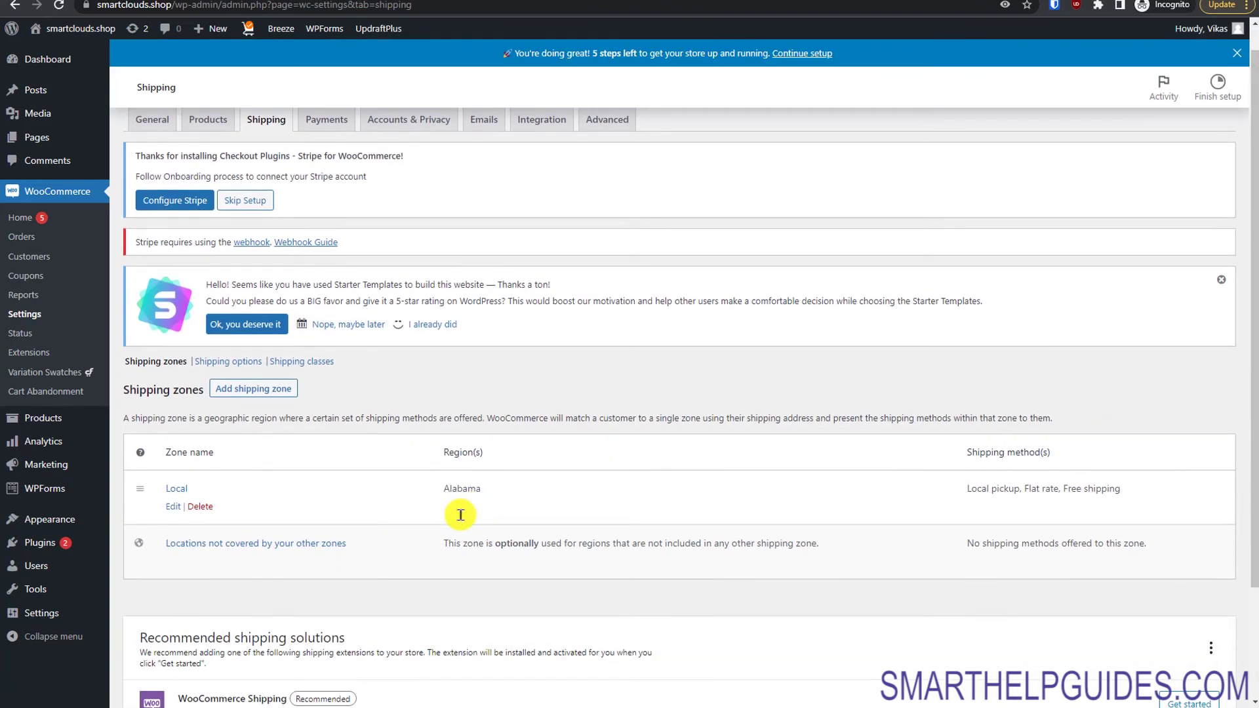
{"action": "scroll", "coordinate": [195, 501], "scroll_direction": "down", "scroll_amount": 3}
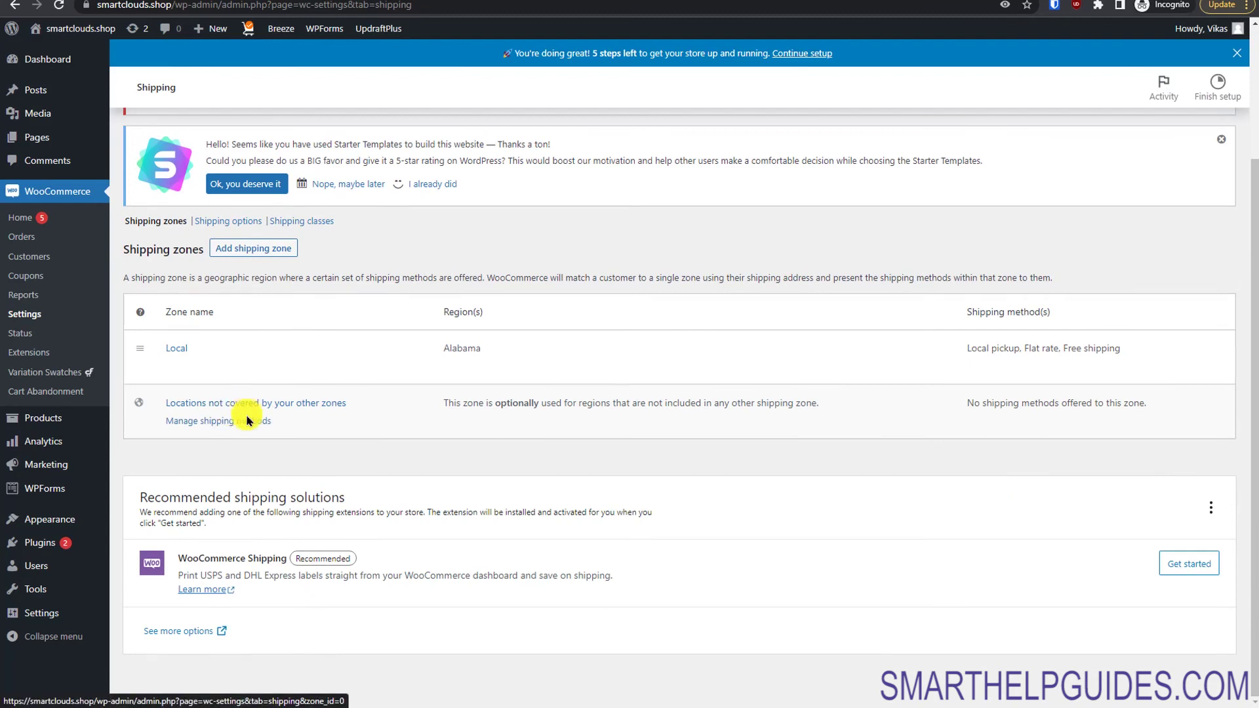
{"action": "left_click", "coordinate": [250, 421]}
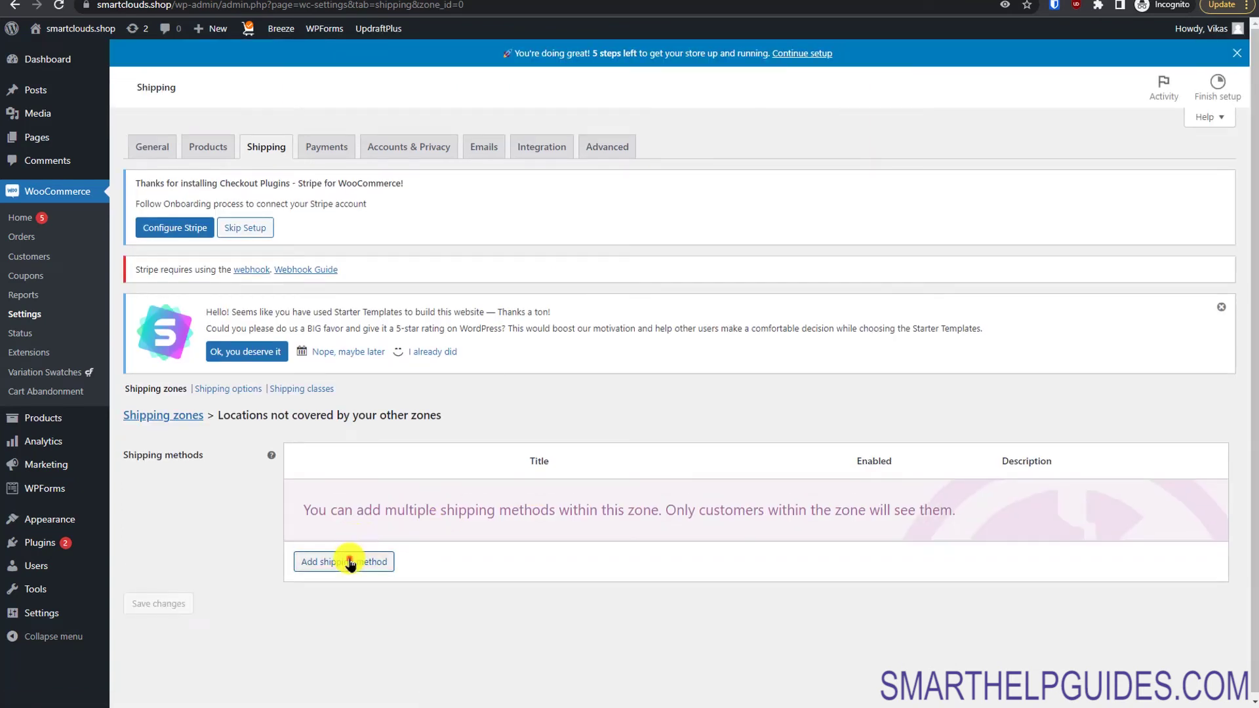
Step: Add a Flat rate method to the catch-all zone with cost 10
{"action": "left_click", "coordinate": [350, 561]}
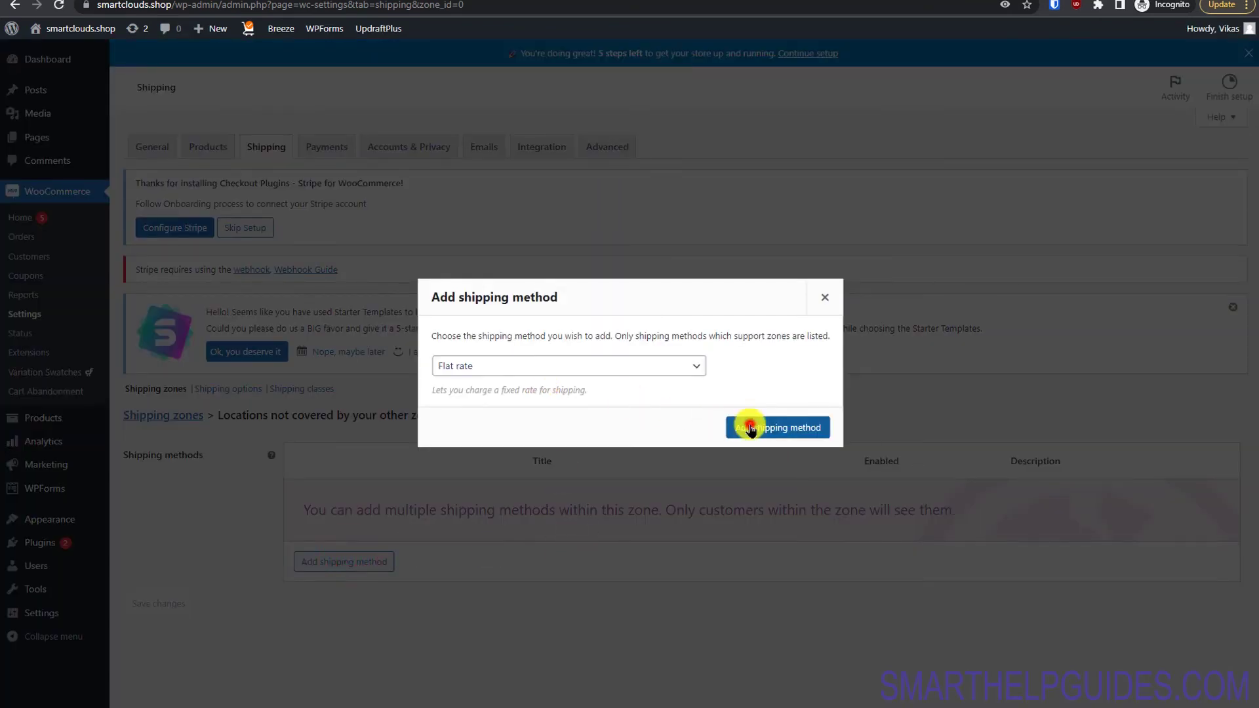
{"action": "left_click", "coordinate": [747, 427]}
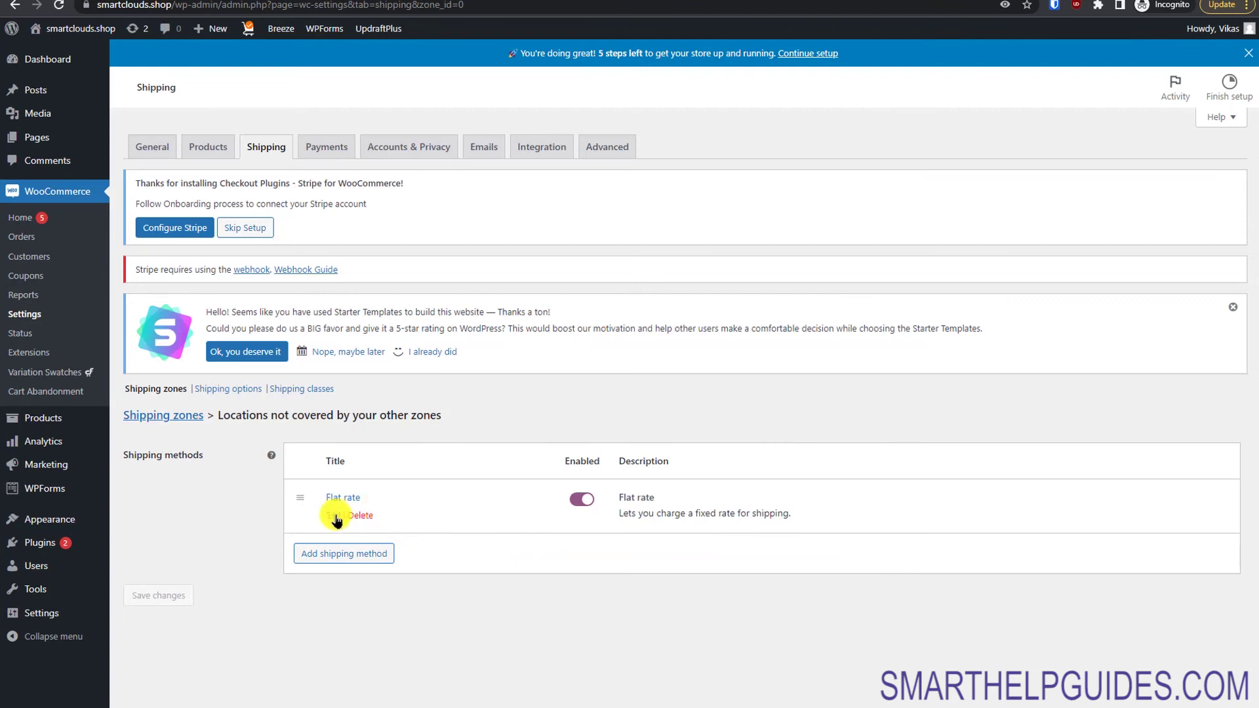
{"action": "left_click", "coordinate": [336, 520]}
{"action": "left_click", "coordinate": [534, 406]}
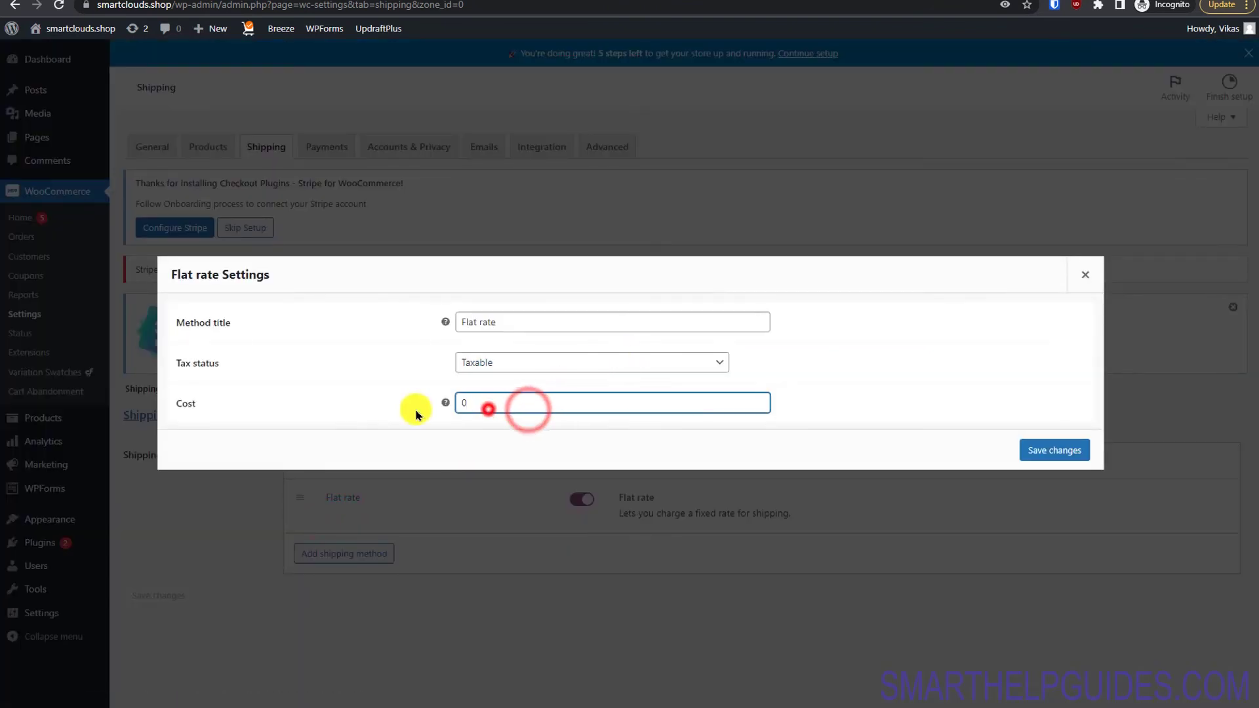
{"action": "key", "text": "ctrl+a"}
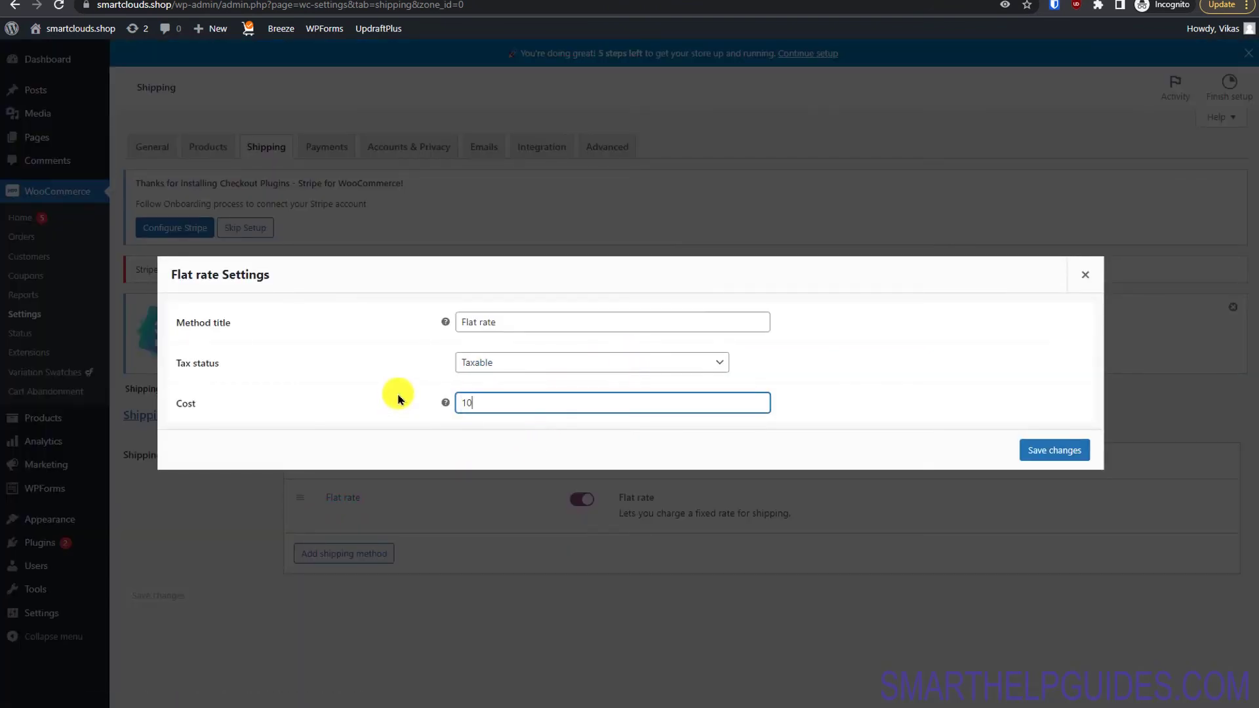
{"action": "type", "text": "10"}
{"action": "left_click", "coordinate": [1062, 450]}
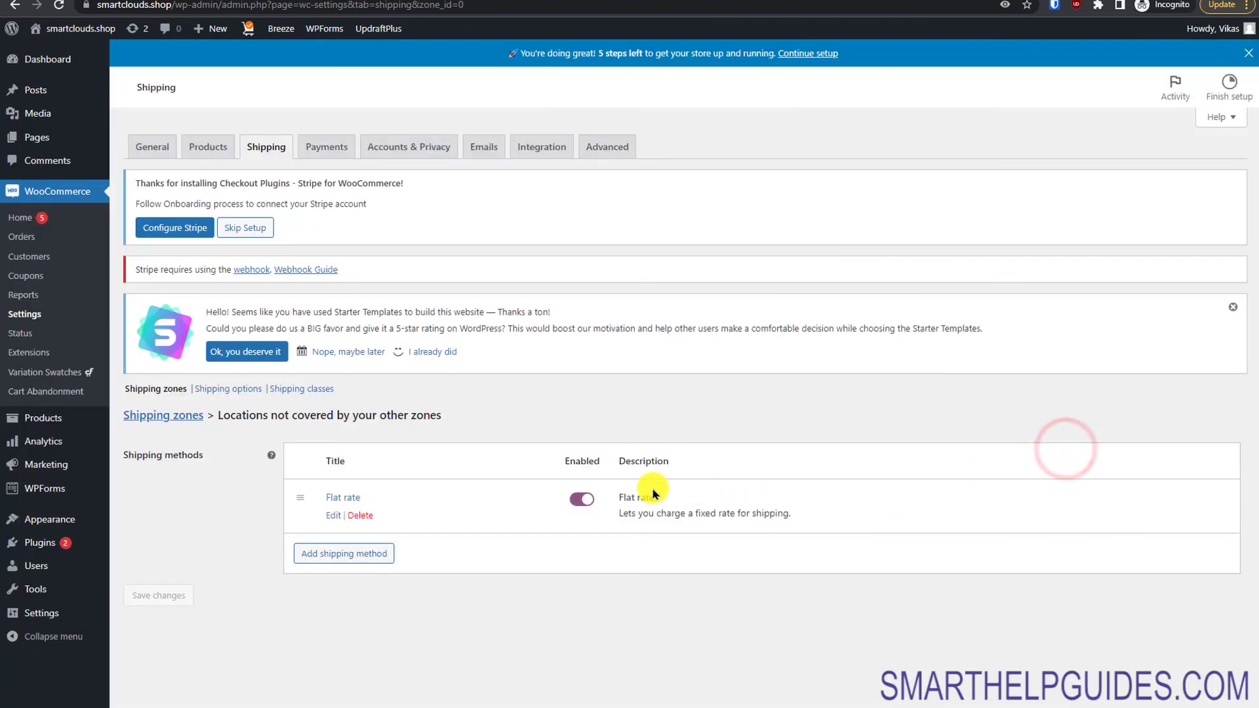
Step: Add Free shipping requiring a minimum order amount or a coupon, entering the amount, and save
{"action": "left_click", "coordinate": [331, 554]}
{"action": "left_click", "coordinate": [487, 367]}
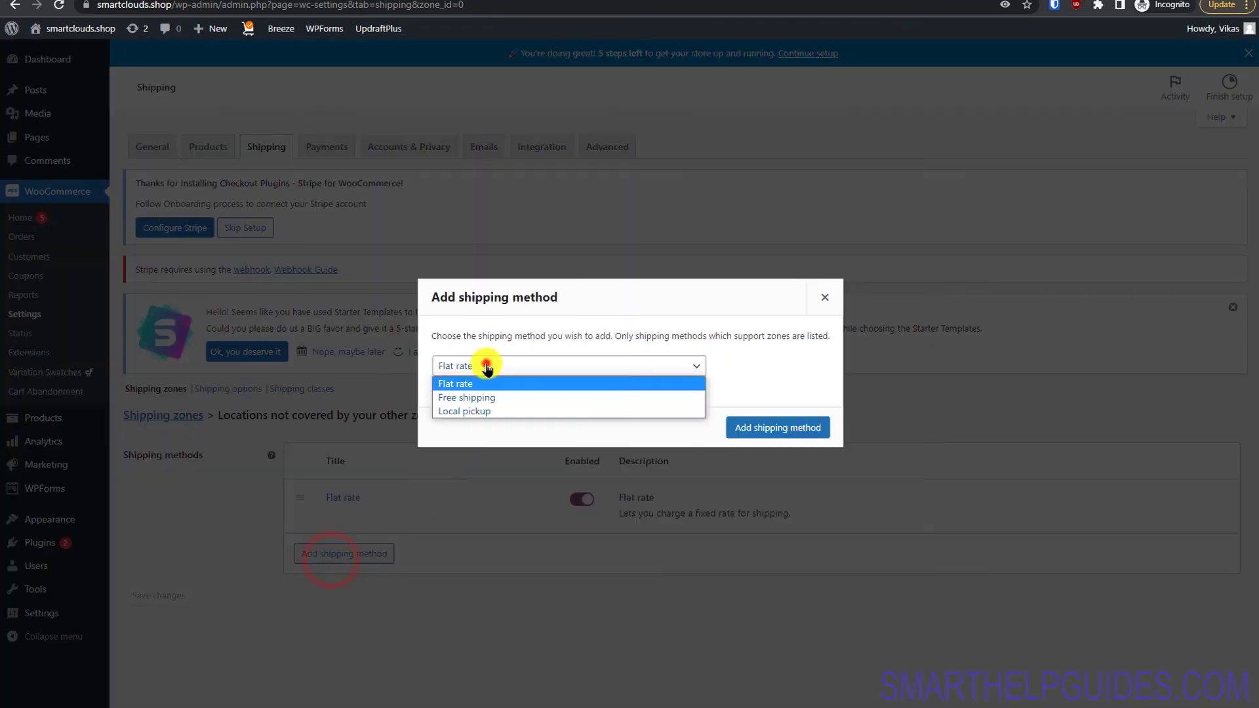
{"action": "left_click", "coordinate": [483, 397]}
{"action": "left_click", "coordinate": [773, 430]}
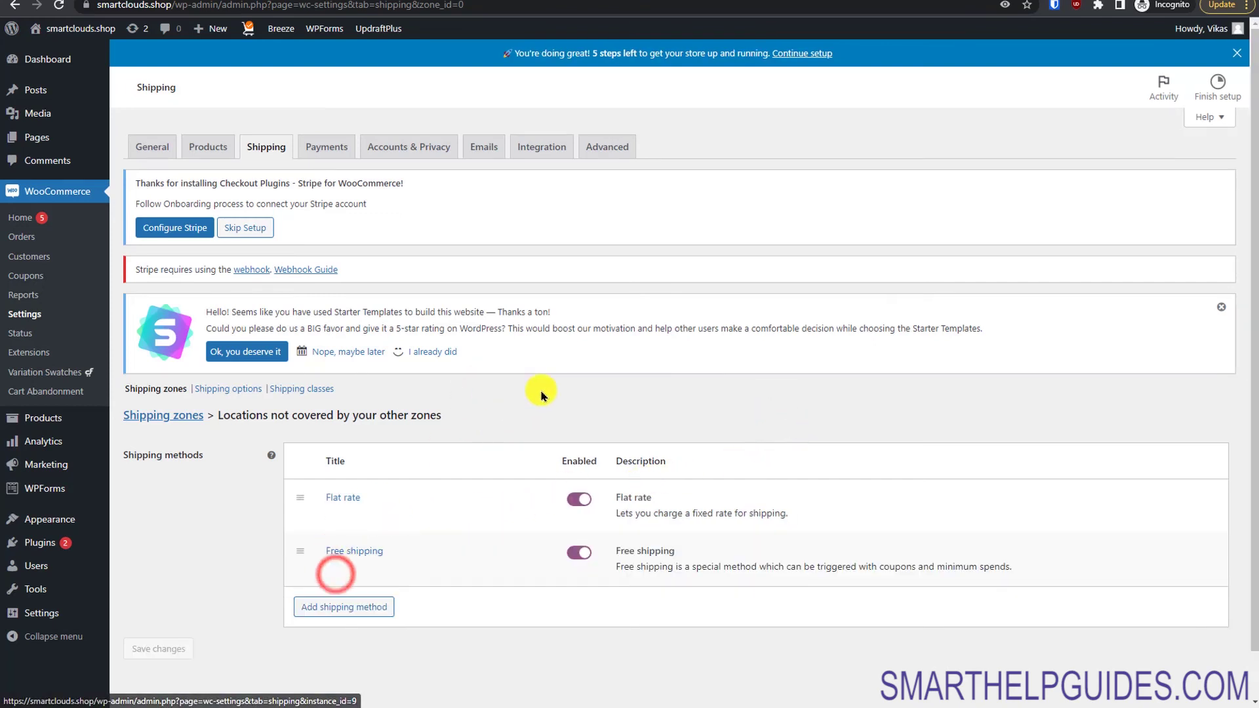
{"action": "left_click", "coordinate": [337, 577]}
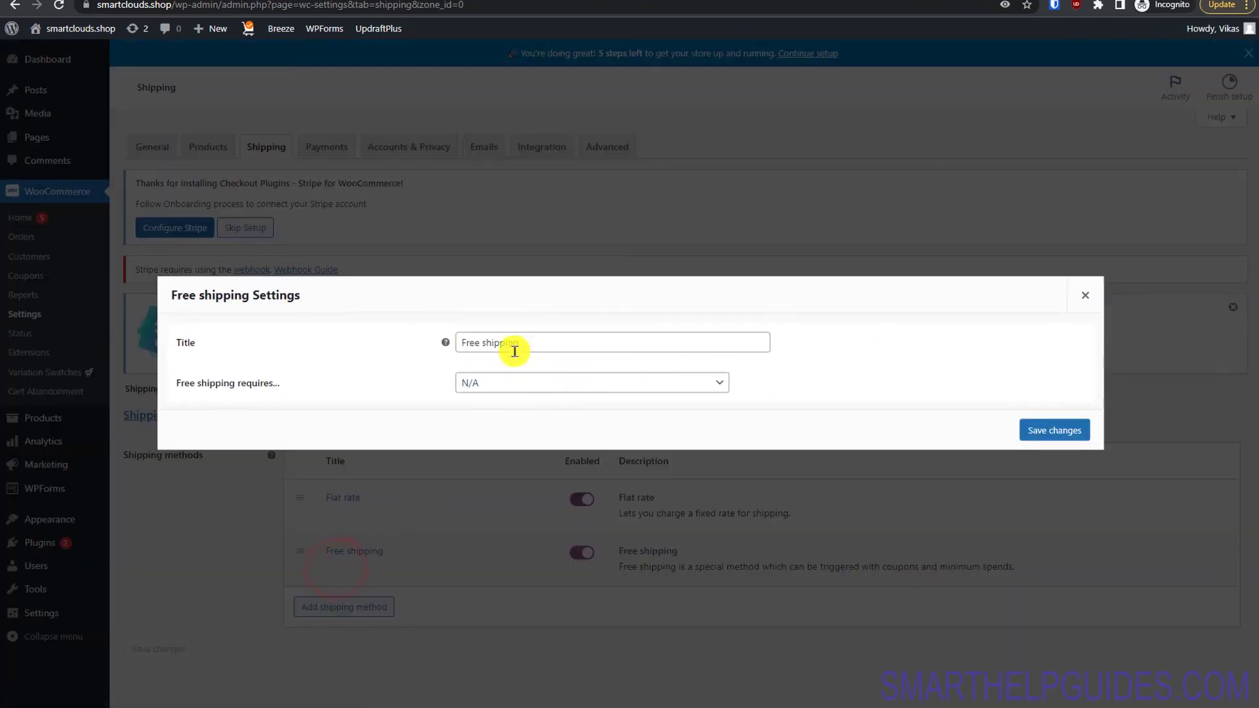
{"action": "left_click", "coordinate": [503, 386]}
{"action": "left_click", "coordinate": [503, 439]}
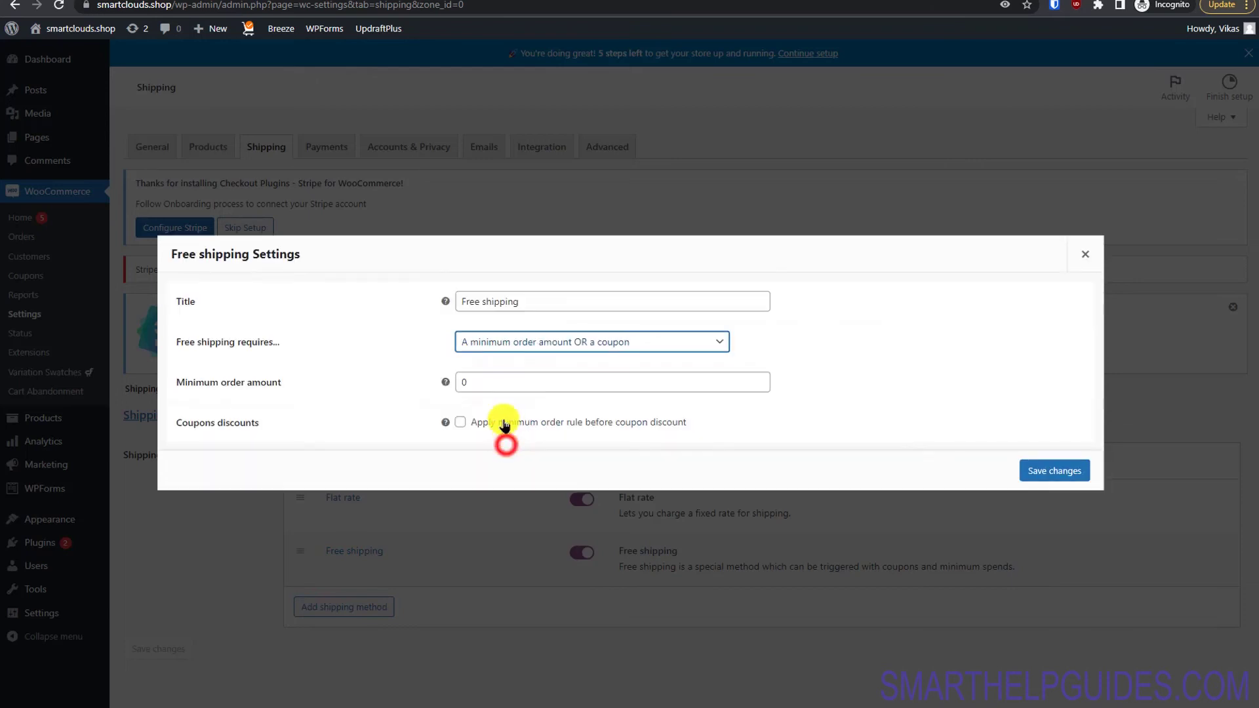
{"action": "left_click", "coordinate": [498, 377]}
{"action": "key", "text": "BackSpace"}
{"action": "type", "text": "100"}
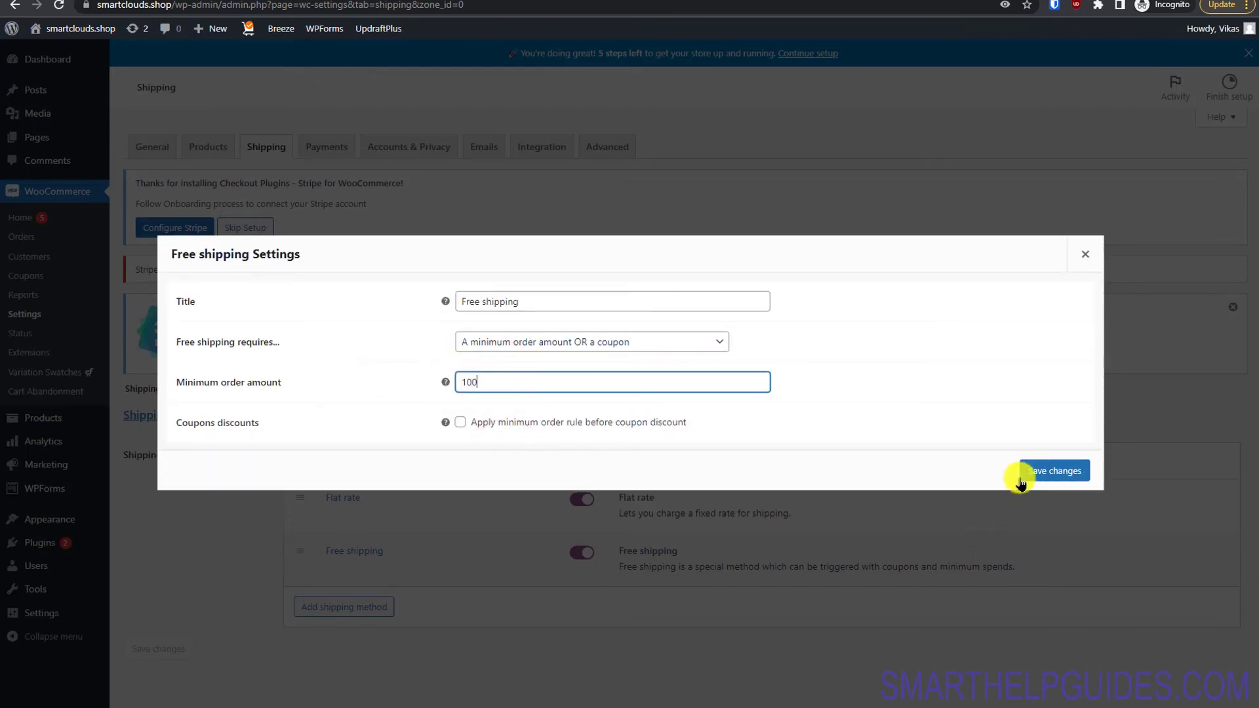
{"action": "left_click", "coordinate": [1020, 484]}
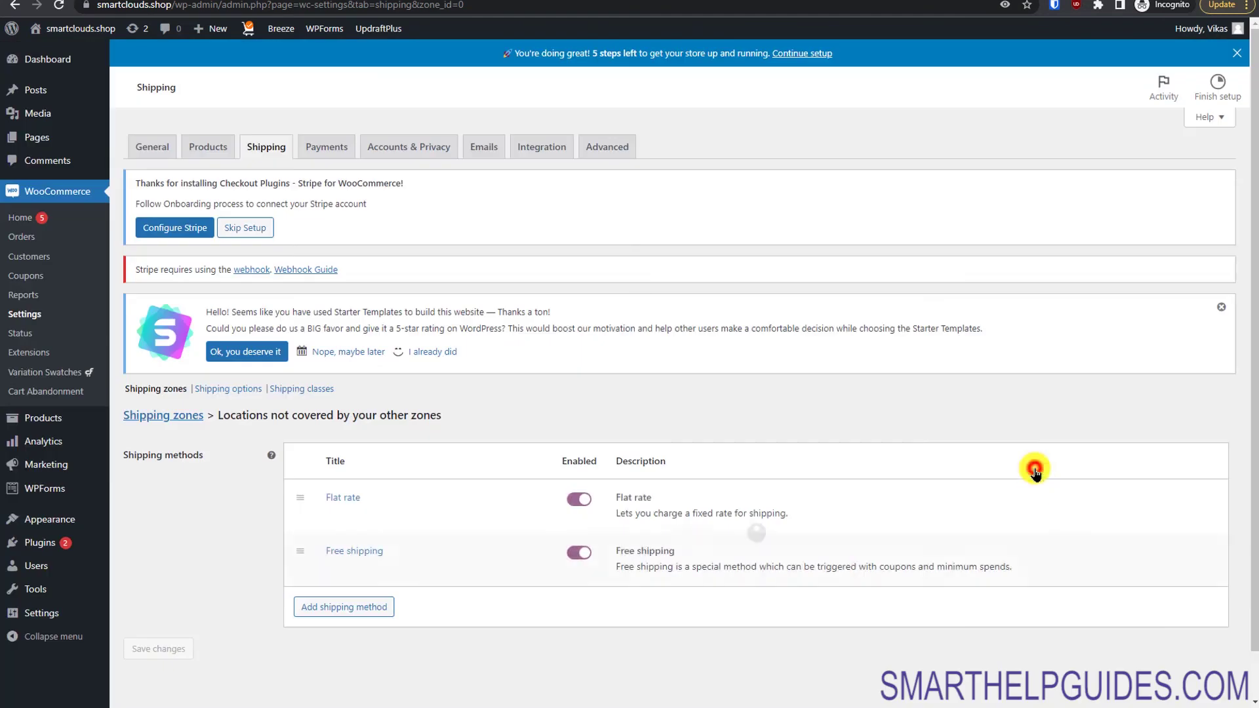
Step: Go back to the shipping zones list, then move on to the Payments settings
{"action": "left_click_drag", "start_coordinate": [1252, 444], "coordinate": [1252, 475]}
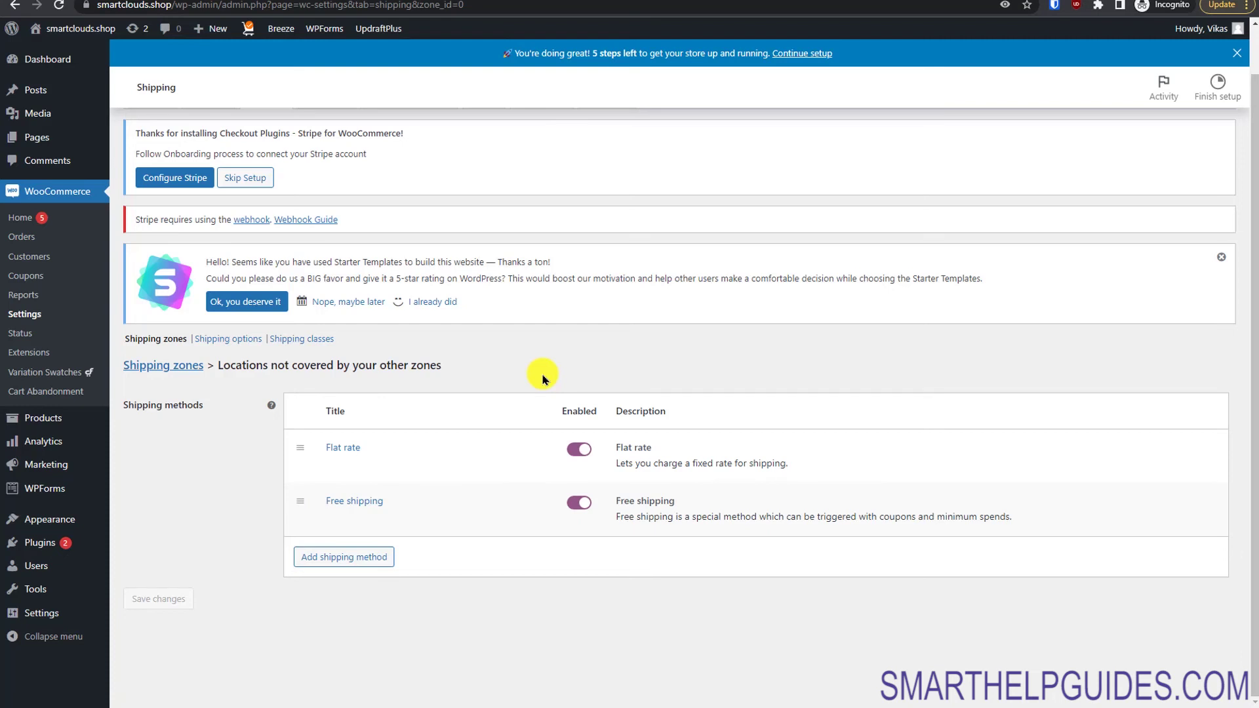
{"action": "scroll", "coordinate": [1250, 407], "scroll_direction": "up", "scroll_amount": 1}
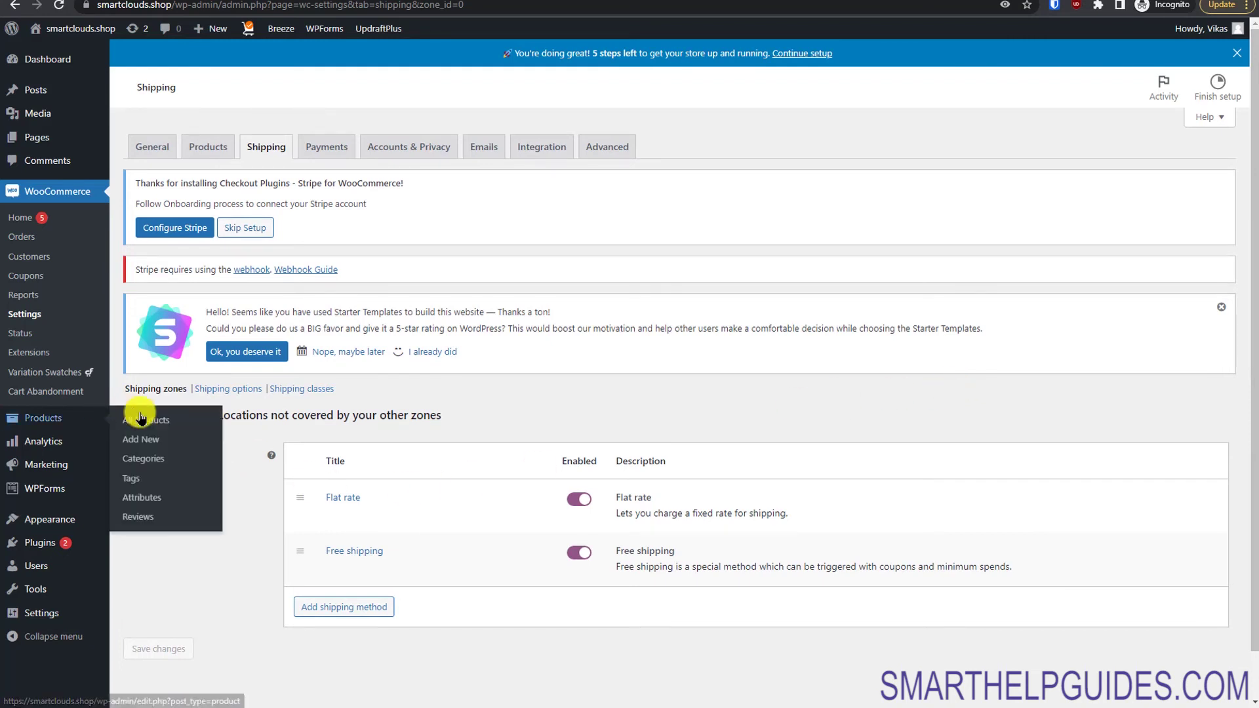
{"action": "left_click", "coordinate": [187, 418]}
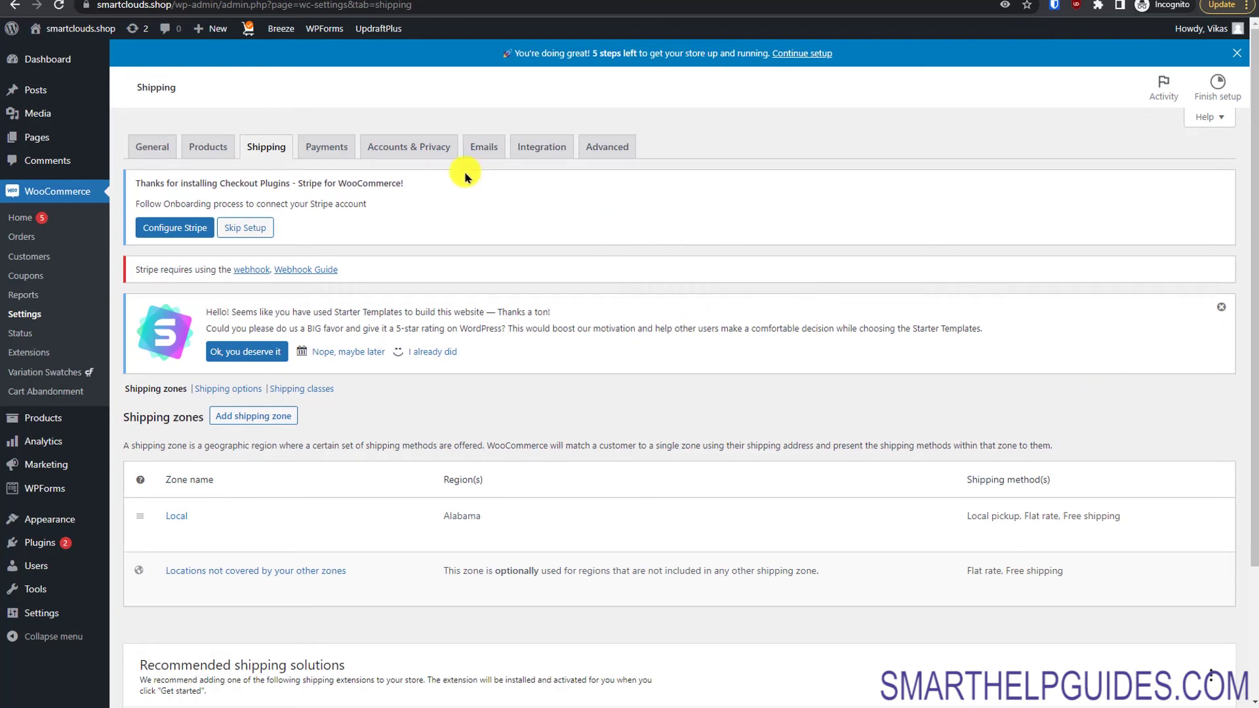
{"action": "left_click", "coordinate": [324, 145]}
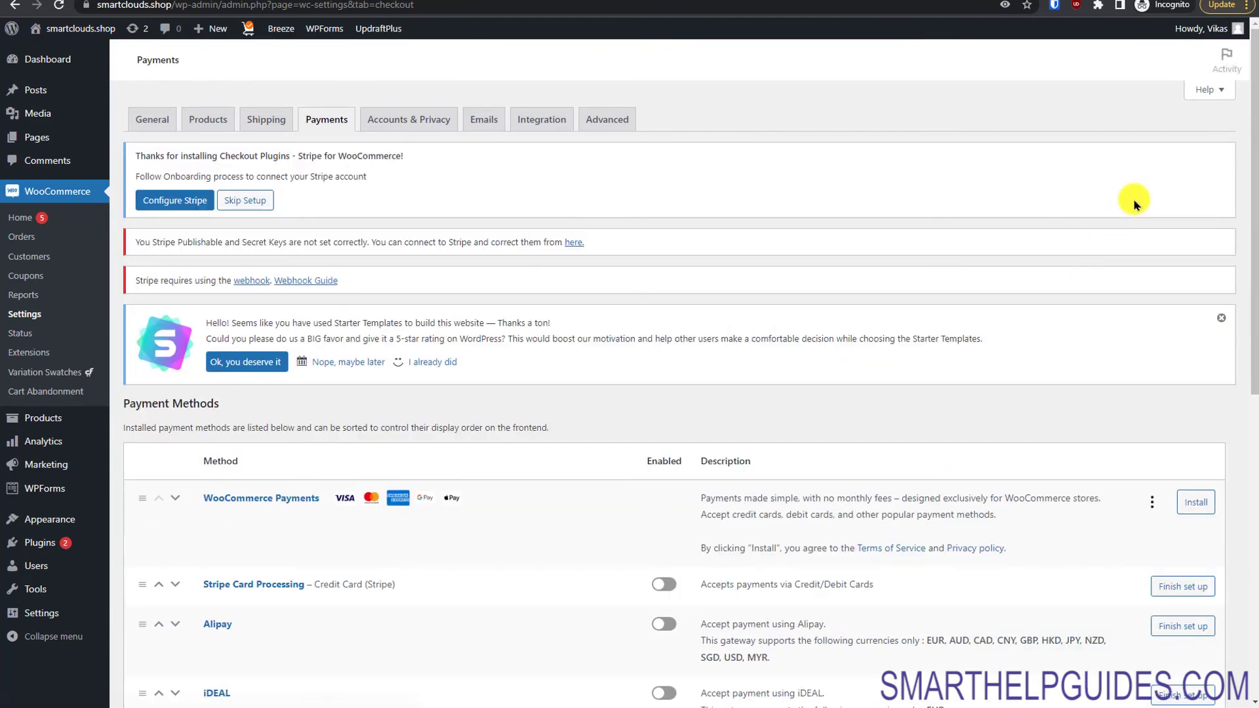
Step: Switch on the Cash on delivery payment method and save the Payments settings
{"action": "left_click_drag", "start_coordinate": [1254, 164], "coordinate": [1254, 337]}
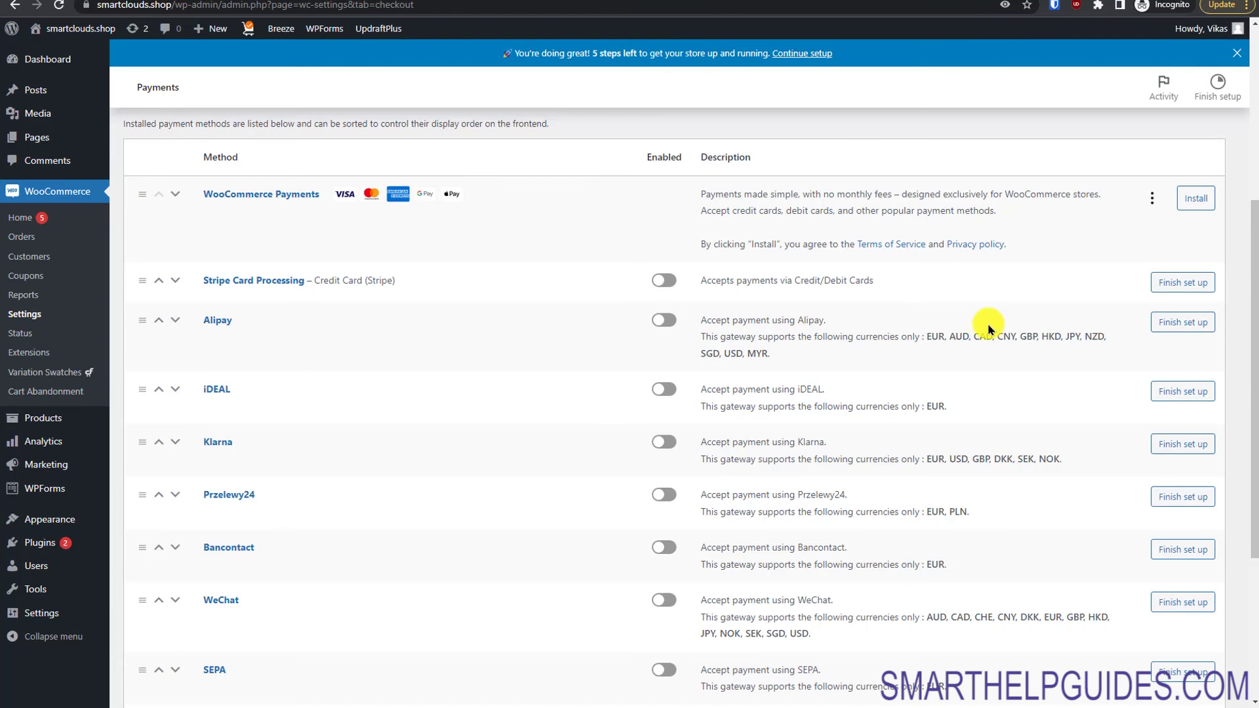
{"action": "left_click_drag", "start_coordinate": [1254, 300], "coordinate": [1241, 305]}
{"action": "scroll", "coordinate": [1239, 306], "scroll_direction": "down", "scroll_amount": 2}
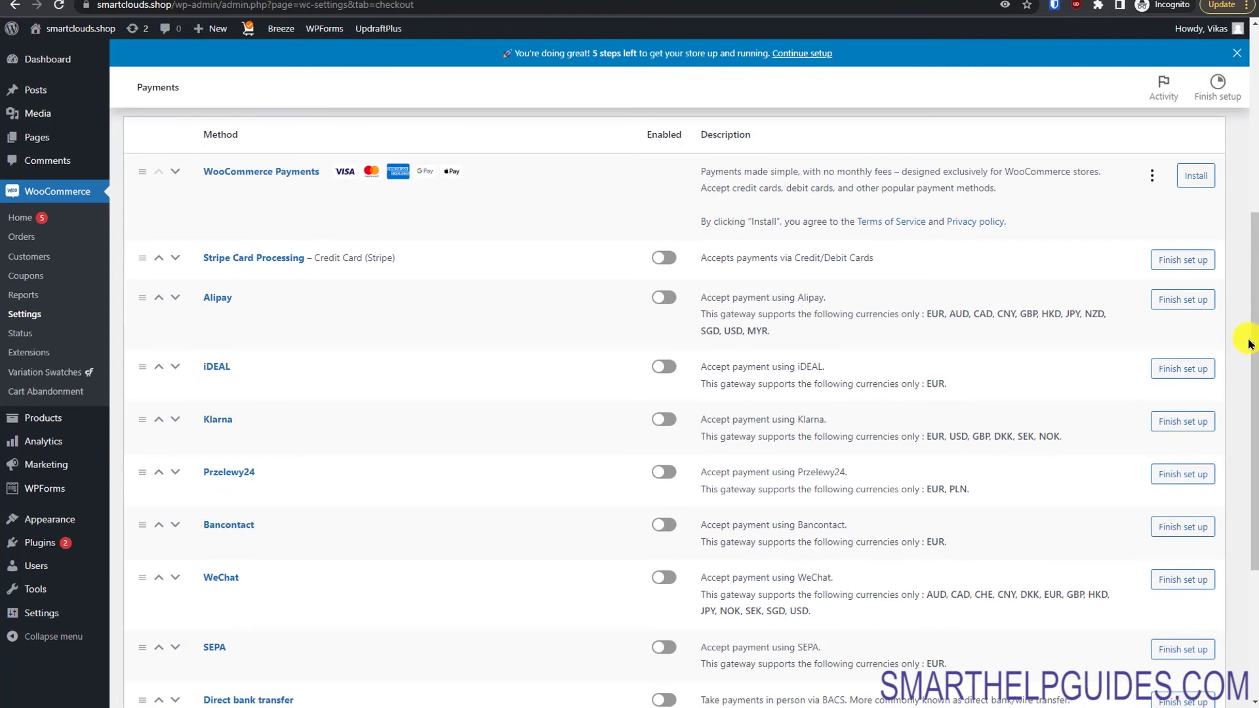
{"action": "scroll", "coordinate": [1249, 344], "scroll_direction": "down", "scroll_amount": 4}
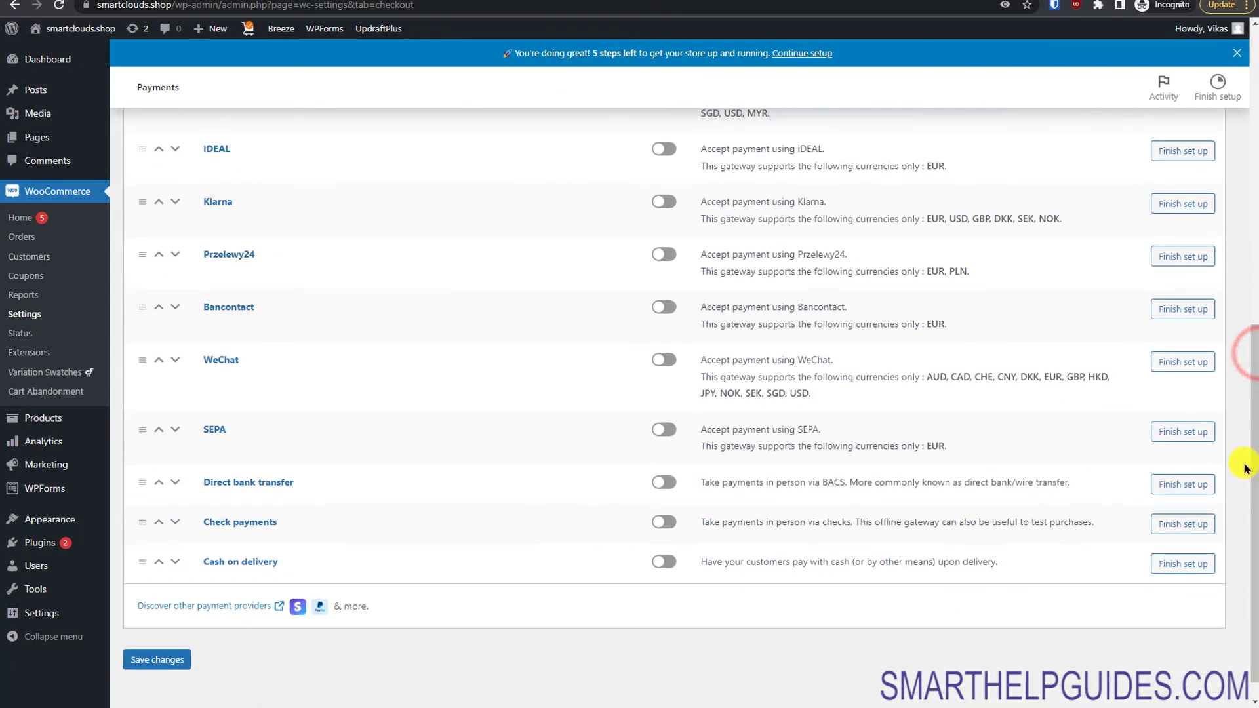
{"action": "left_click", "coordinate": [665, 561]}
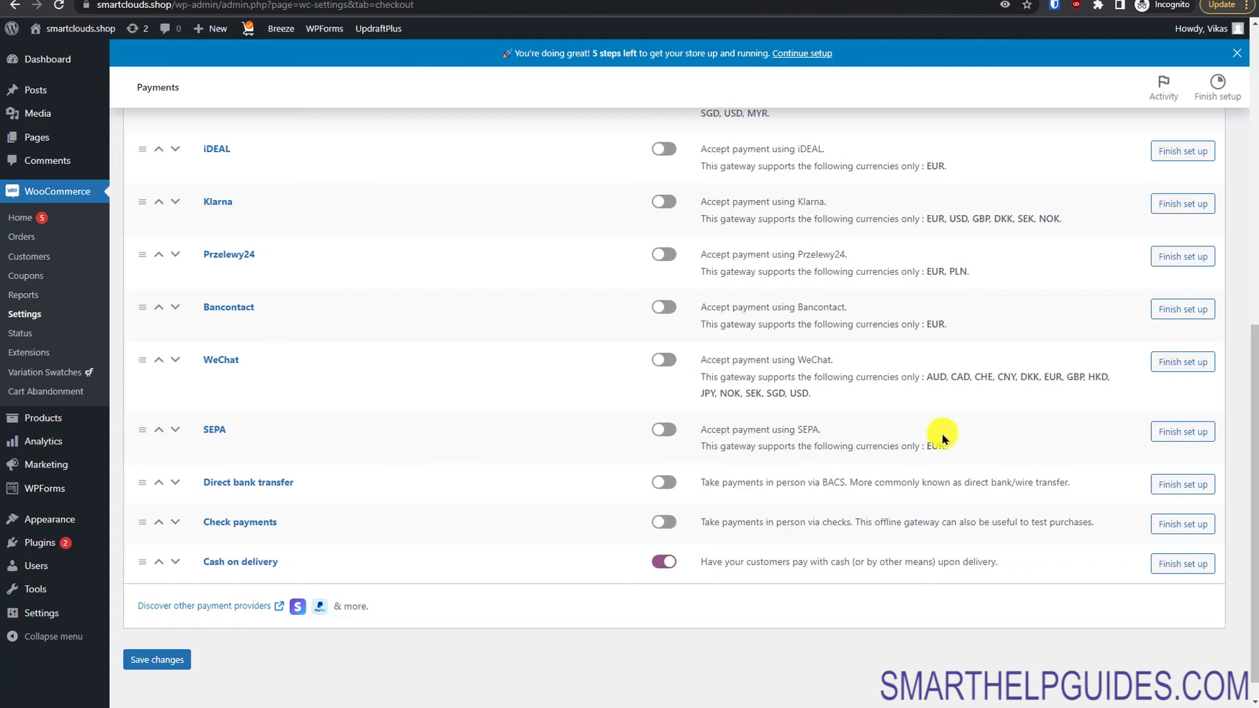
{"action": "left_click", "coordinate": [172, 660]}
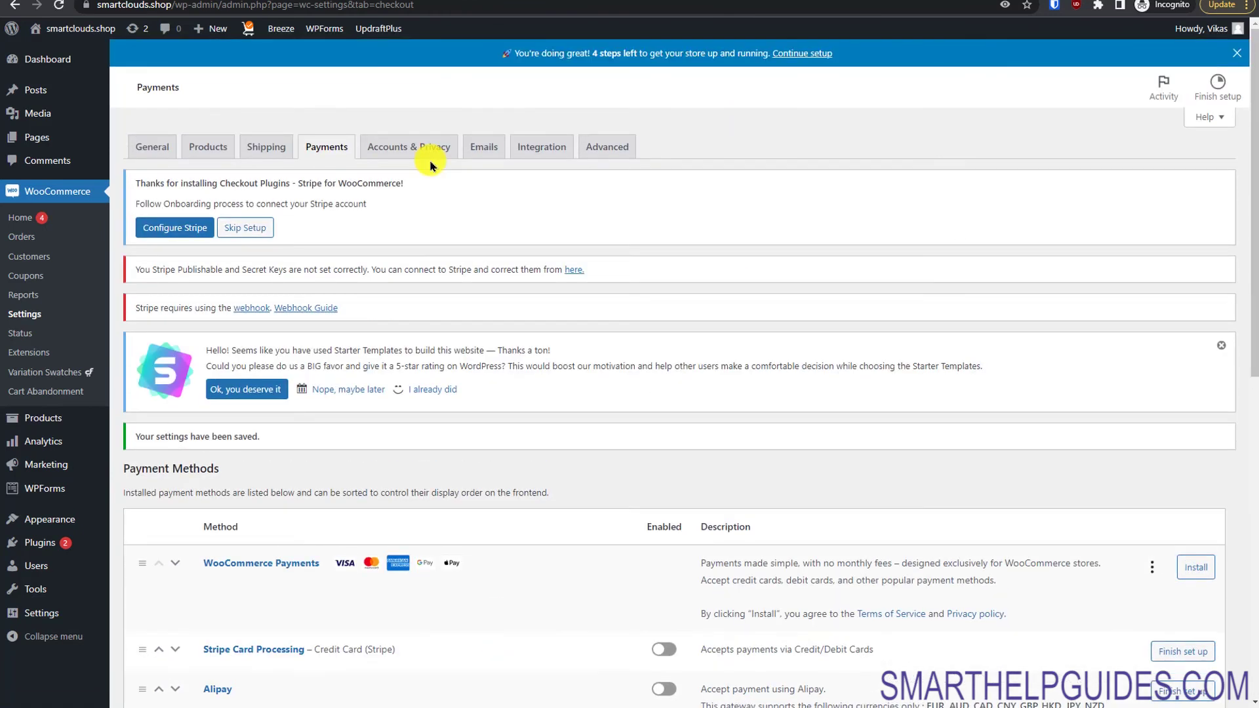
{"action": "left_click", "coordinate": [417, 120]}
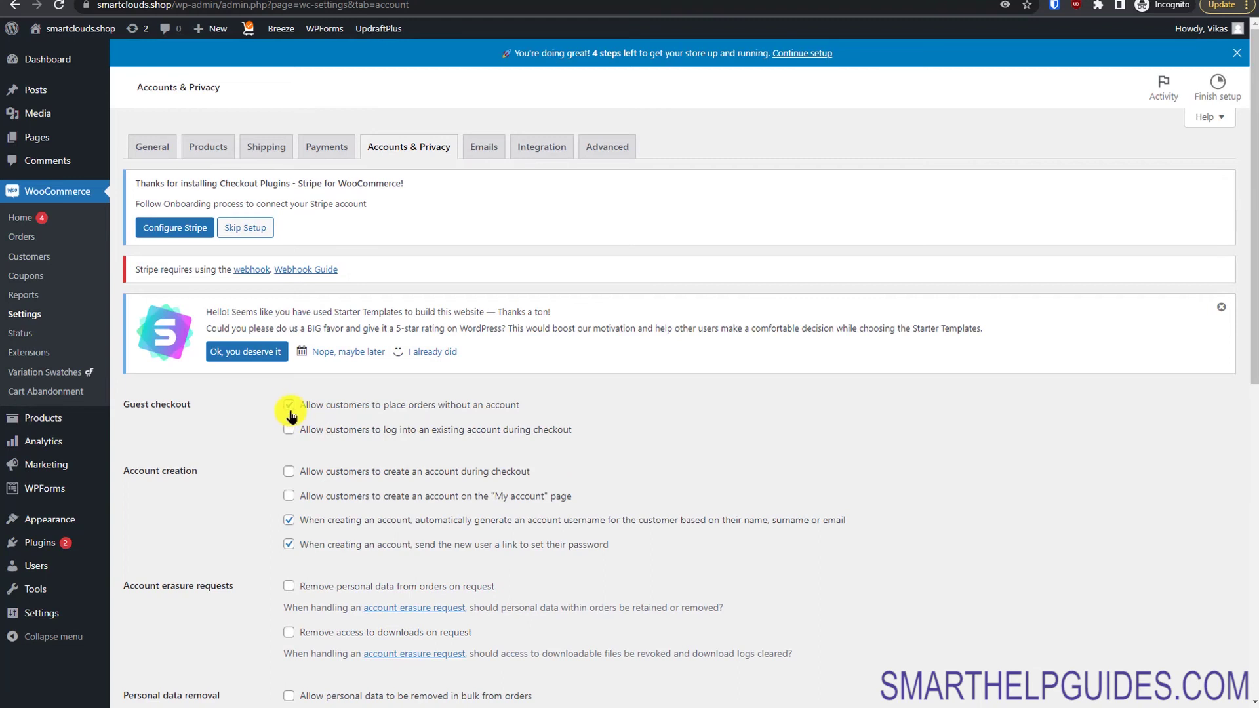
Step: Tick the checkout login and account-creation options on Accounts & Privacy, then save
{"action": "left_click", "coordinate": [289, 429]}
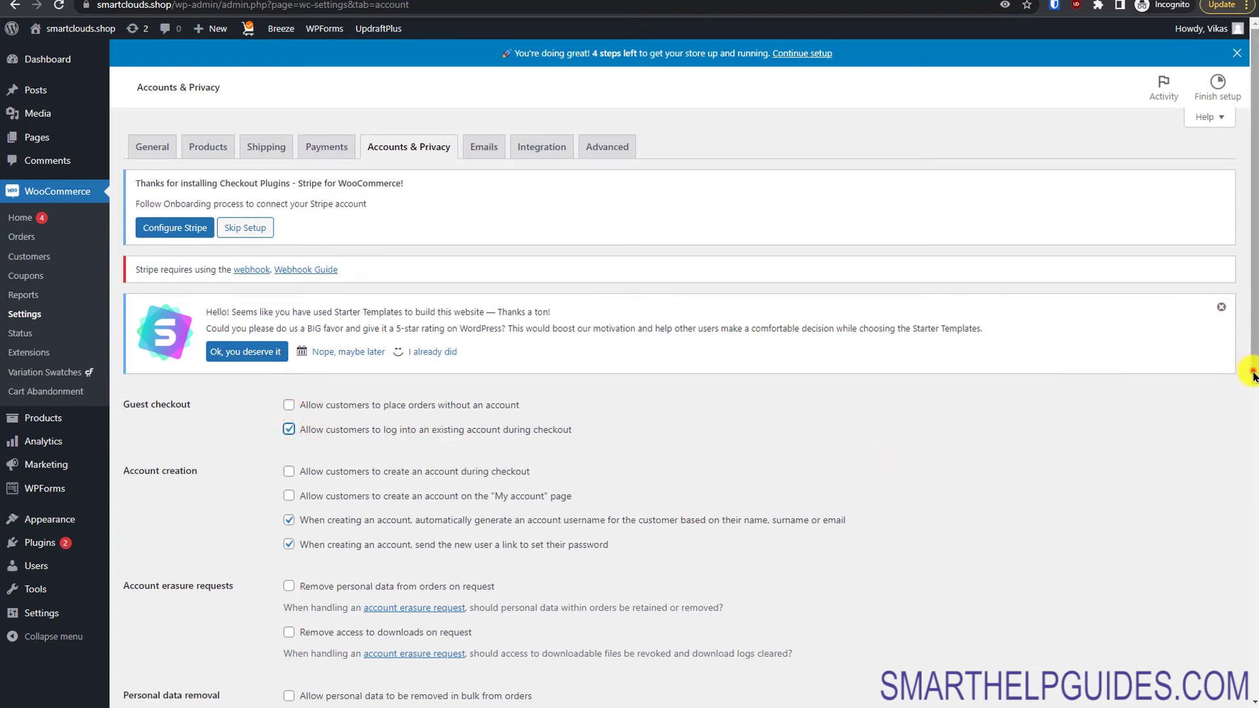
{"action": "left_click_drag", "start_coordinate": [1248, 371], "coordinate": [1248, 479]}
{"action": "scroll", "coordinate": [1247, 479], "scroll_direction": "down", "scroll_amount": 1}
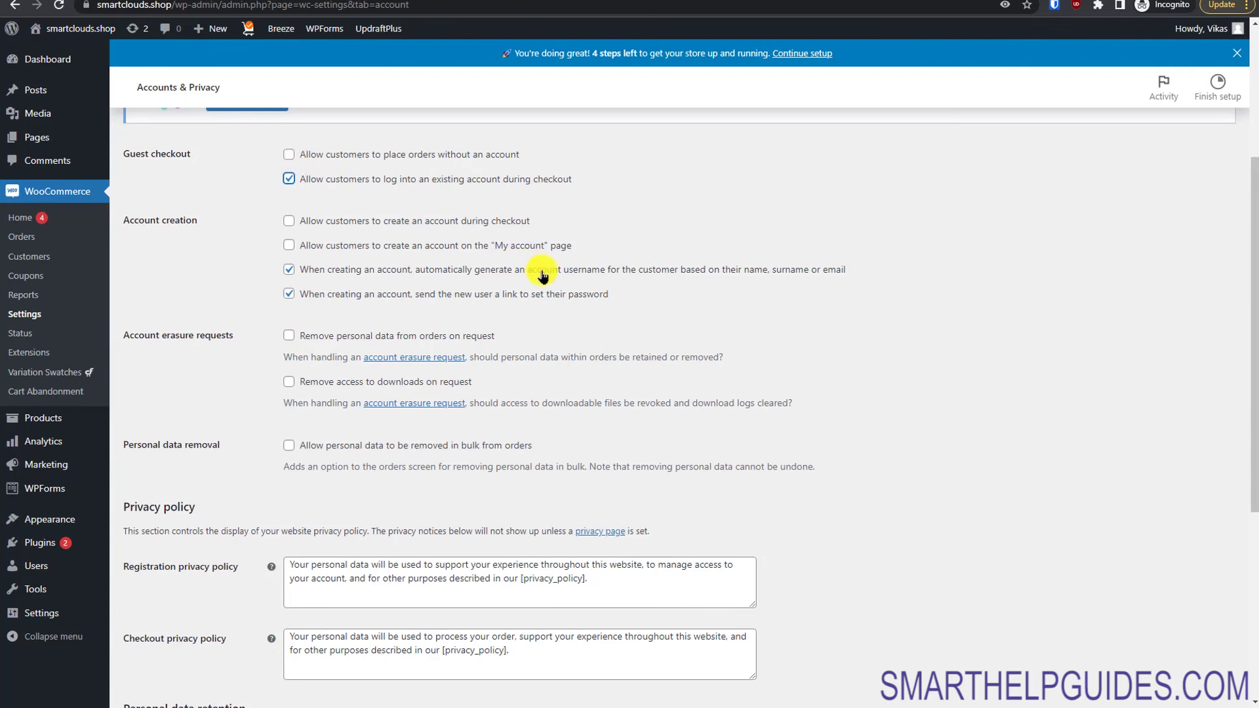
{"action": "left_click", "coordinate": [294, 224]}
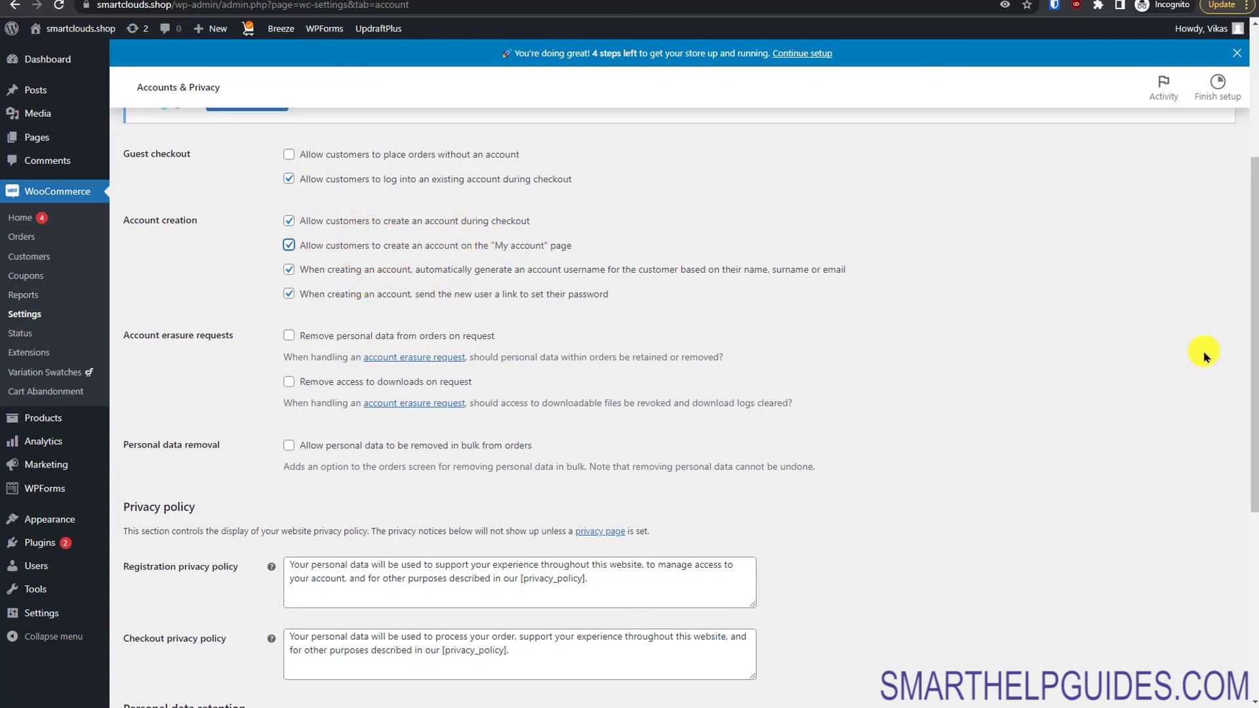
{"action": "scroll", "coordinate": [1246, 308], "scroll_direction": "down", "scroll_amount": 2}
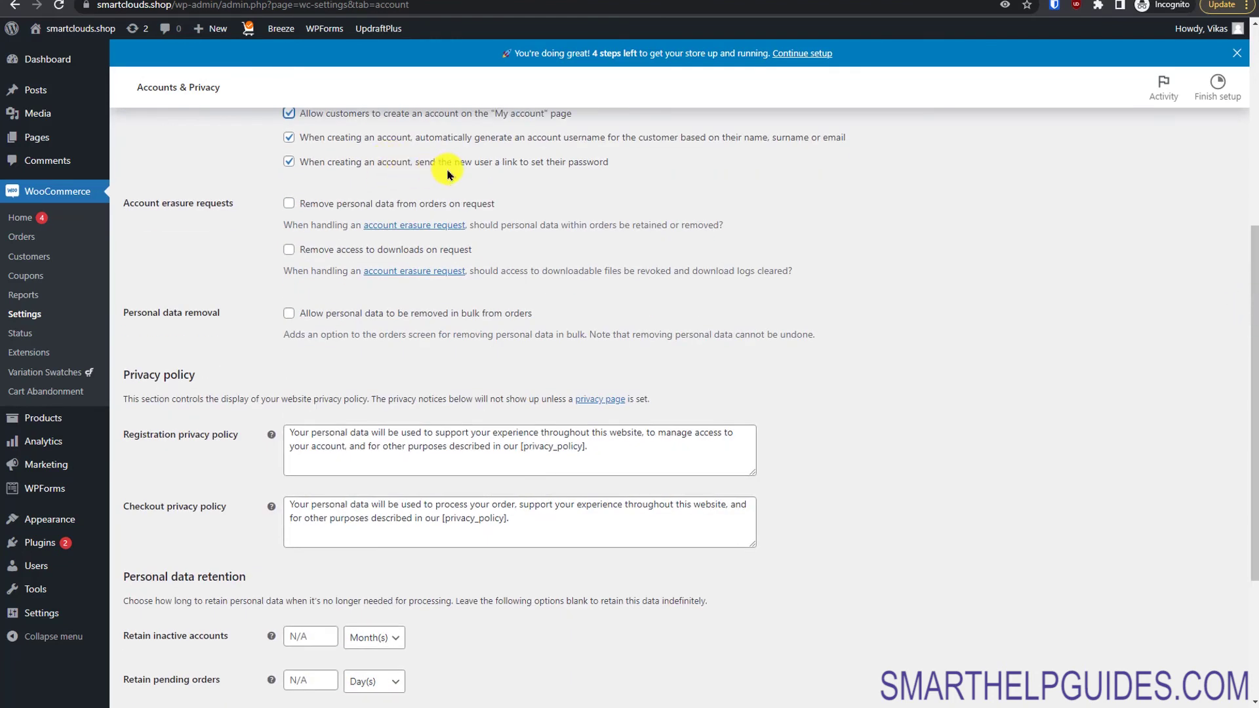
{"action": "double_click", "coordinate": [289, 161]}
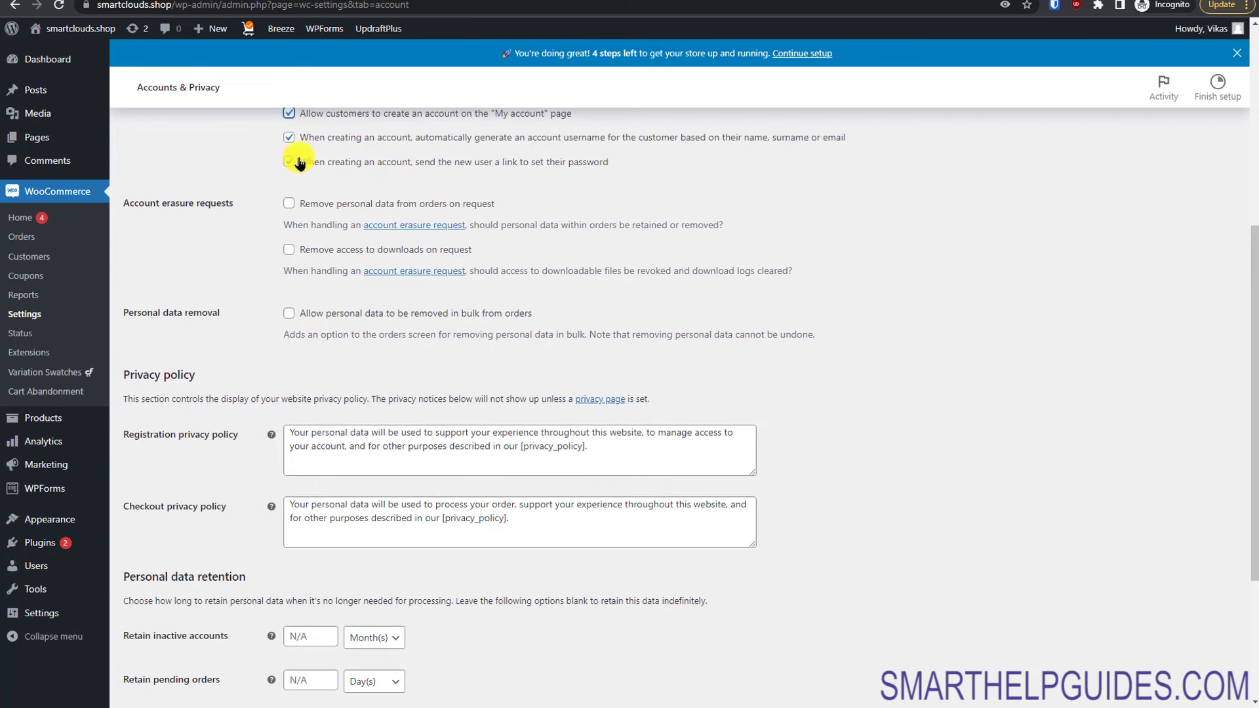
{"action": "left_click_drag", "start_coordinate": [1253, 306], "coordinate": [1255, 431]}
{"action": "left_click", "coordinate": [146, 633]}
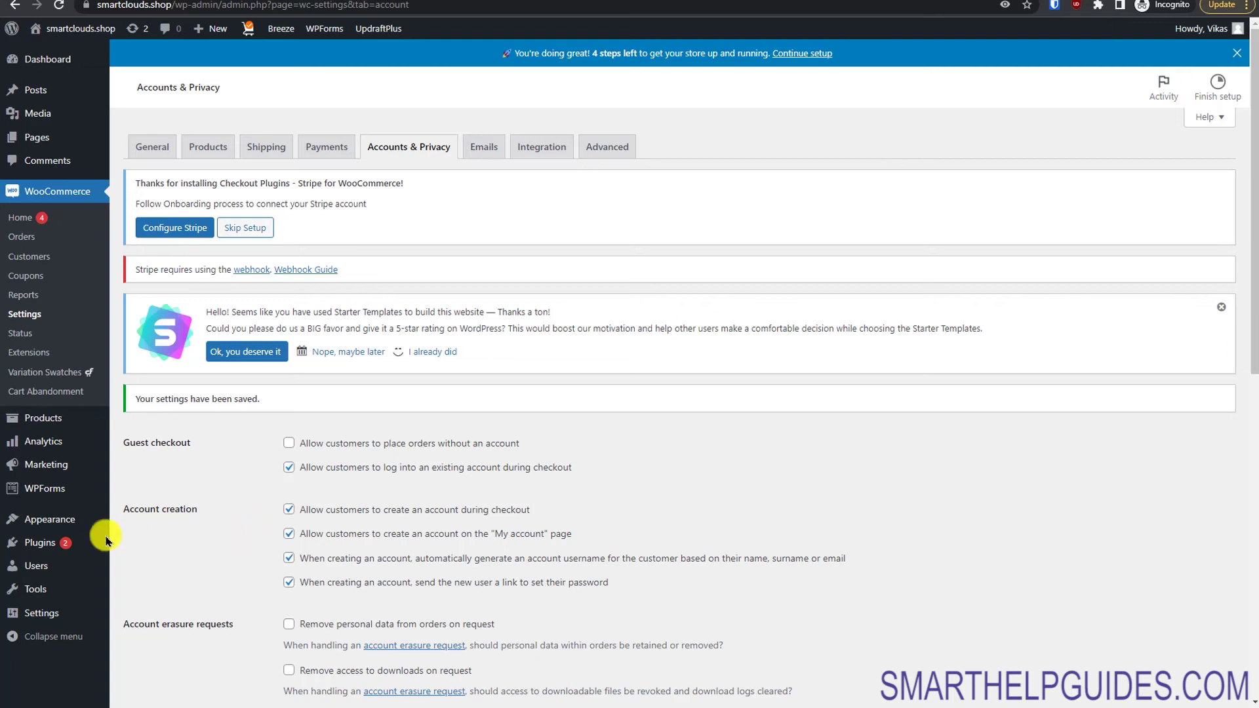
{"action": "mouse_move", "coordinate": [44, 550]}
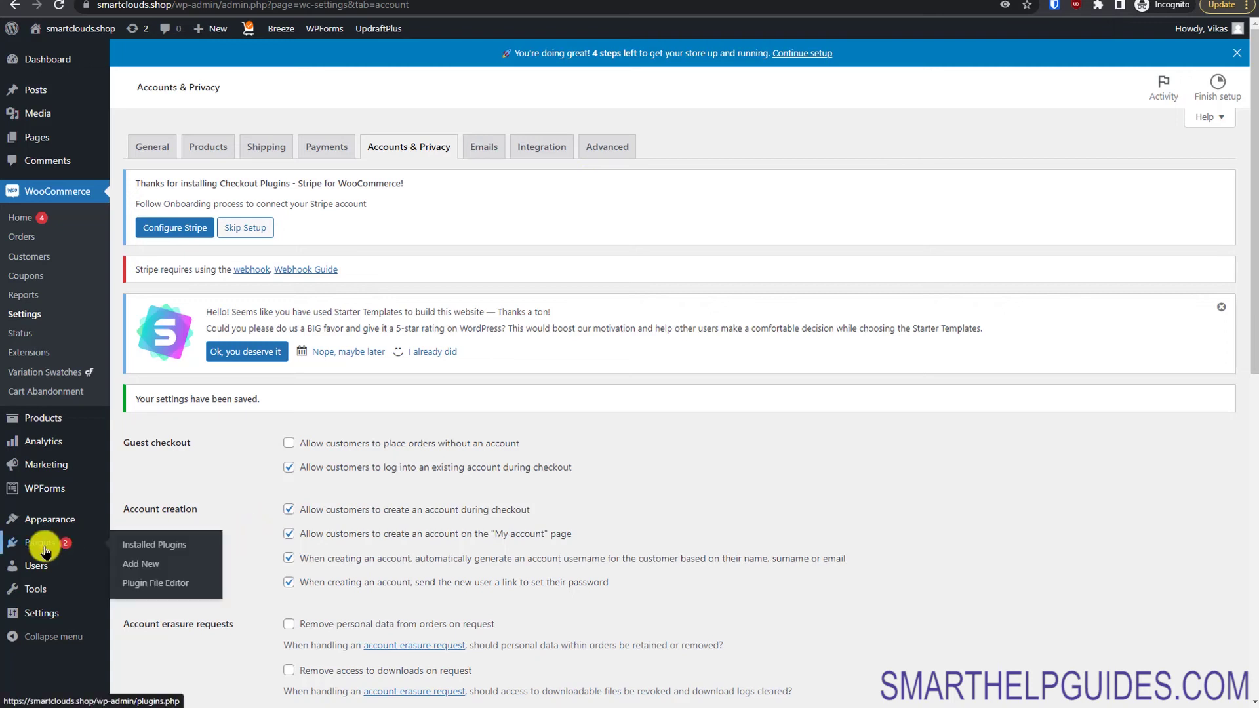
Step: Install and activate WooCommerce PDF Invoices & Packing Slips from Plugins > Add New
{"action": "left_click", "coordinate": [145, 568]}
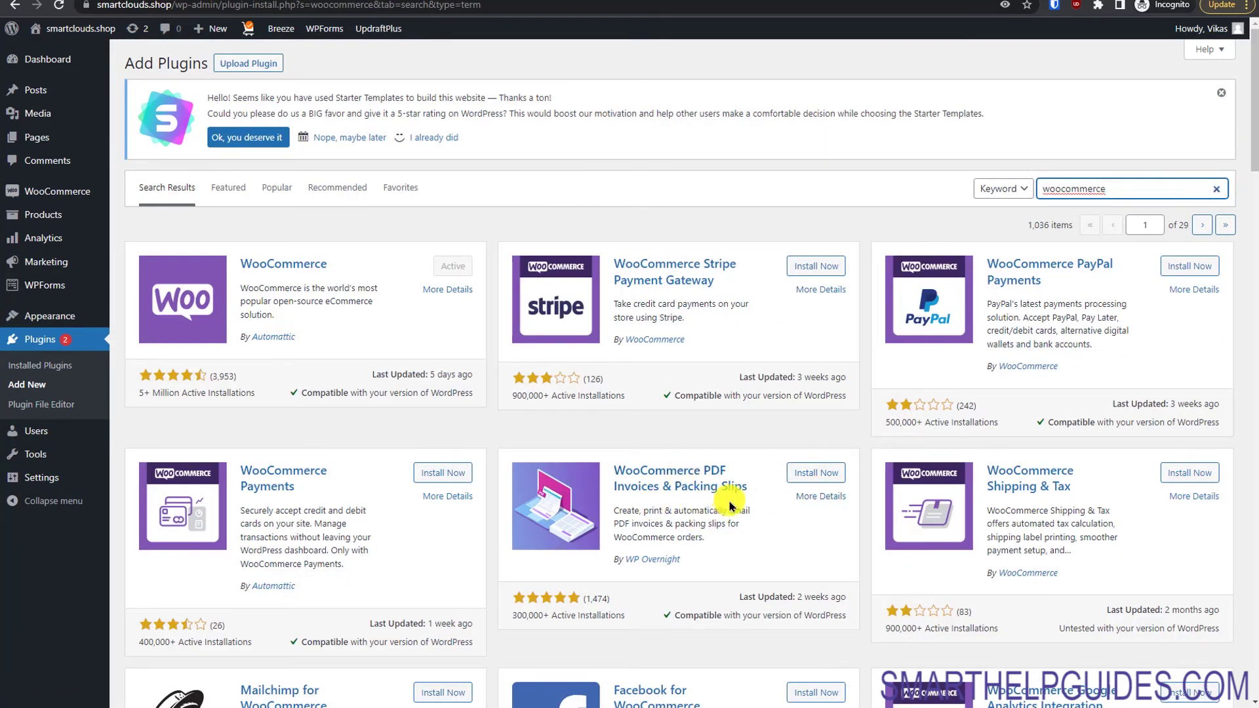
{"action": "left_click", "coordinate": [802, 473]}
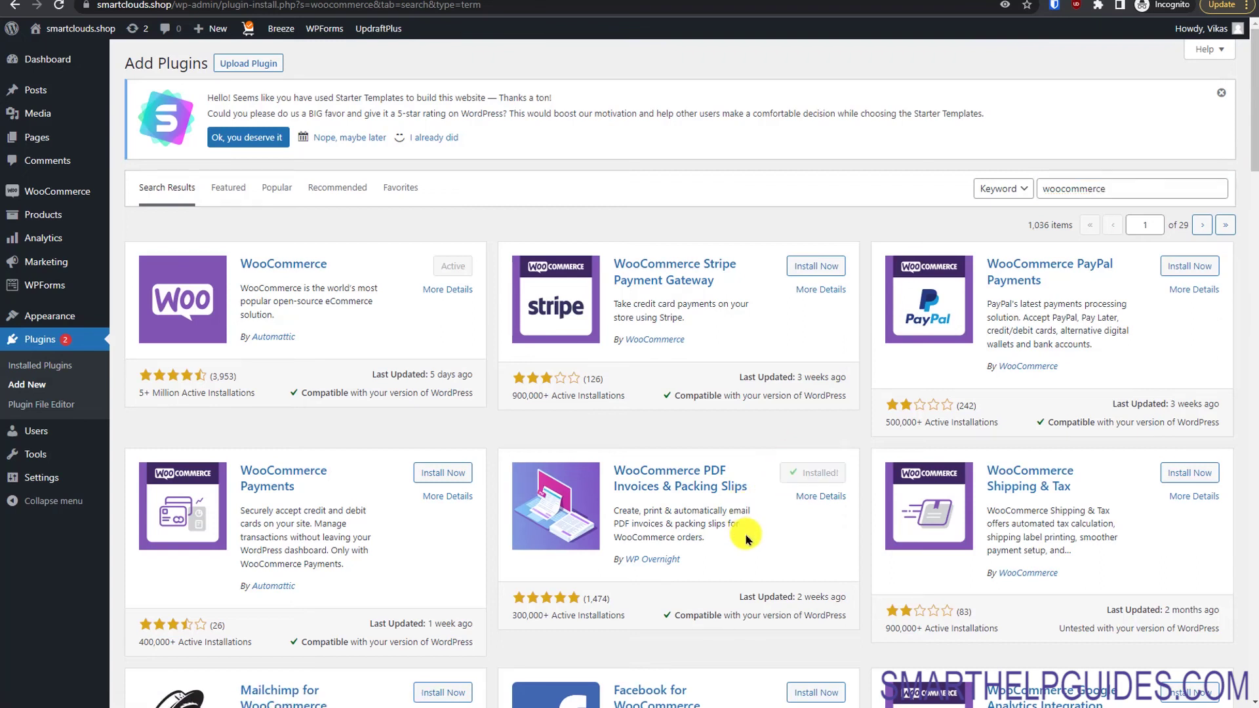
{"action": "left_click", "coordinate": [805, 472]}
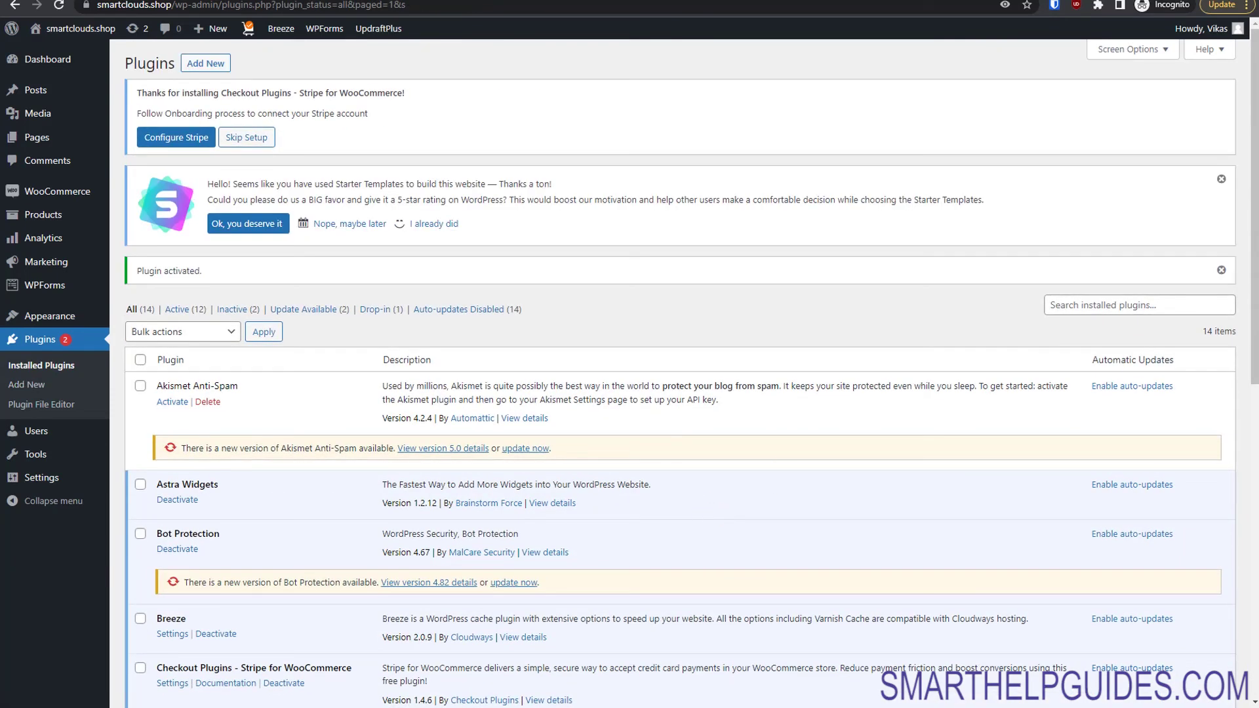
{"action": "left_click_drag", "start_coordinate": [1252, 271], "coordinate": [1246, 374]}
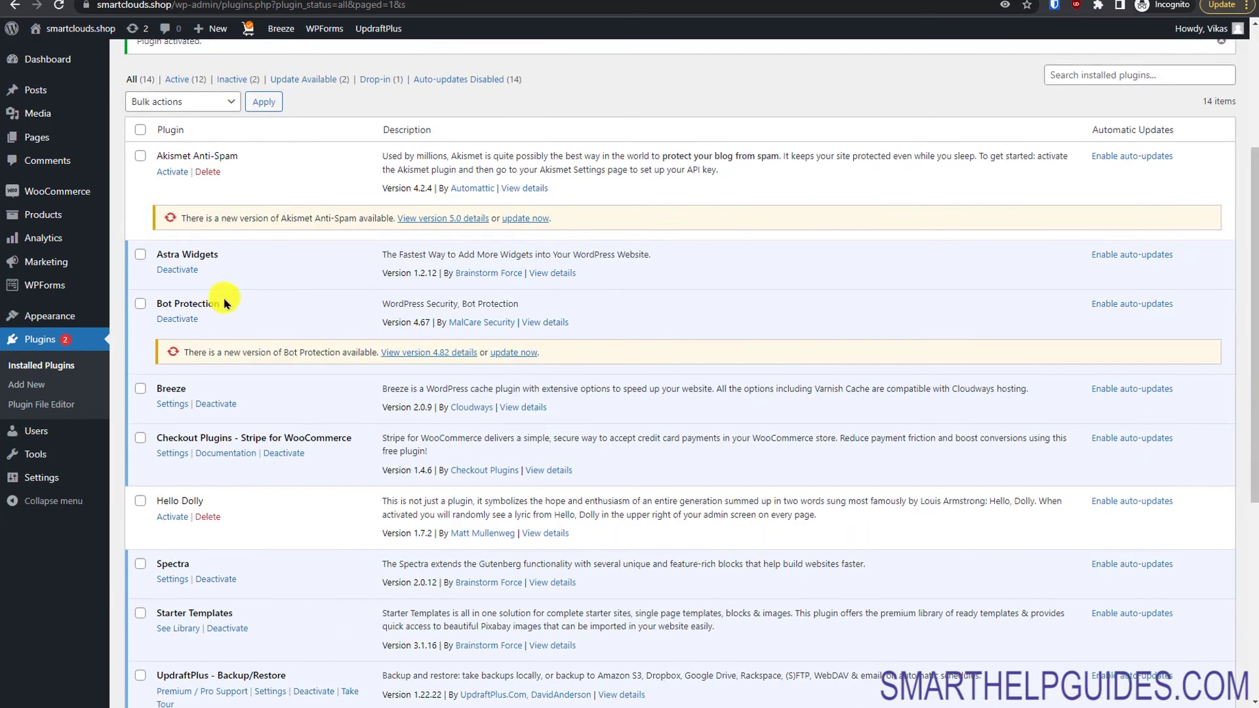
{"action": "mouse_move", "coordinate": [54, 197]}
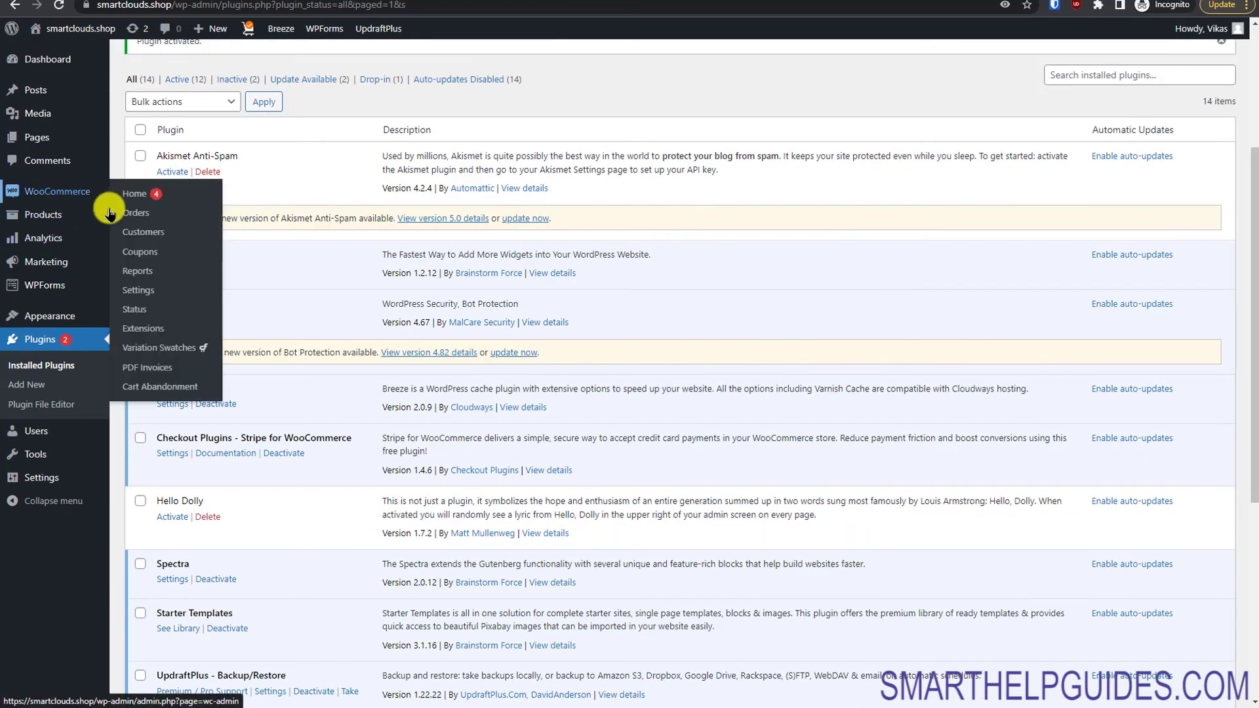
Step: Open the PDF Invoices General settings and review the Simple template, A4 paper, logo, shop name and footer fields
{"action": "left_click", "coordinate": [151, 371]}
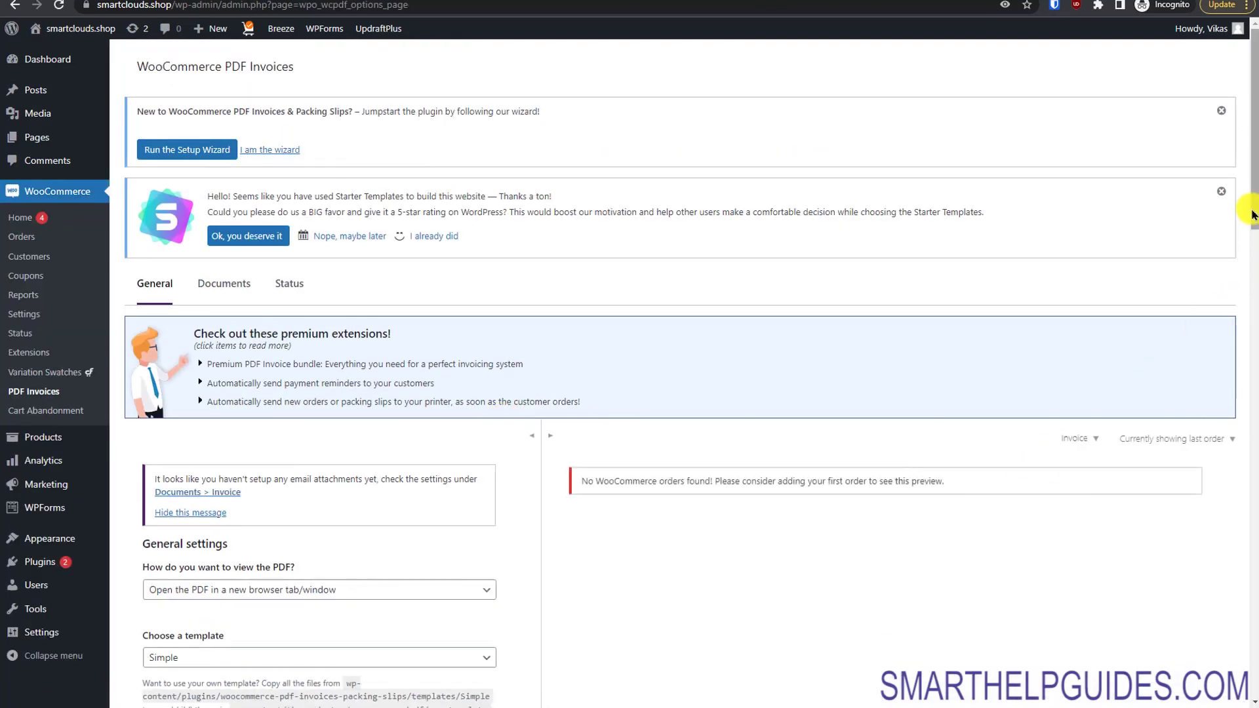
{"action": "left_click_drag", "start_coordinate": [1252, 215], "coordinate": [1228, 314]}
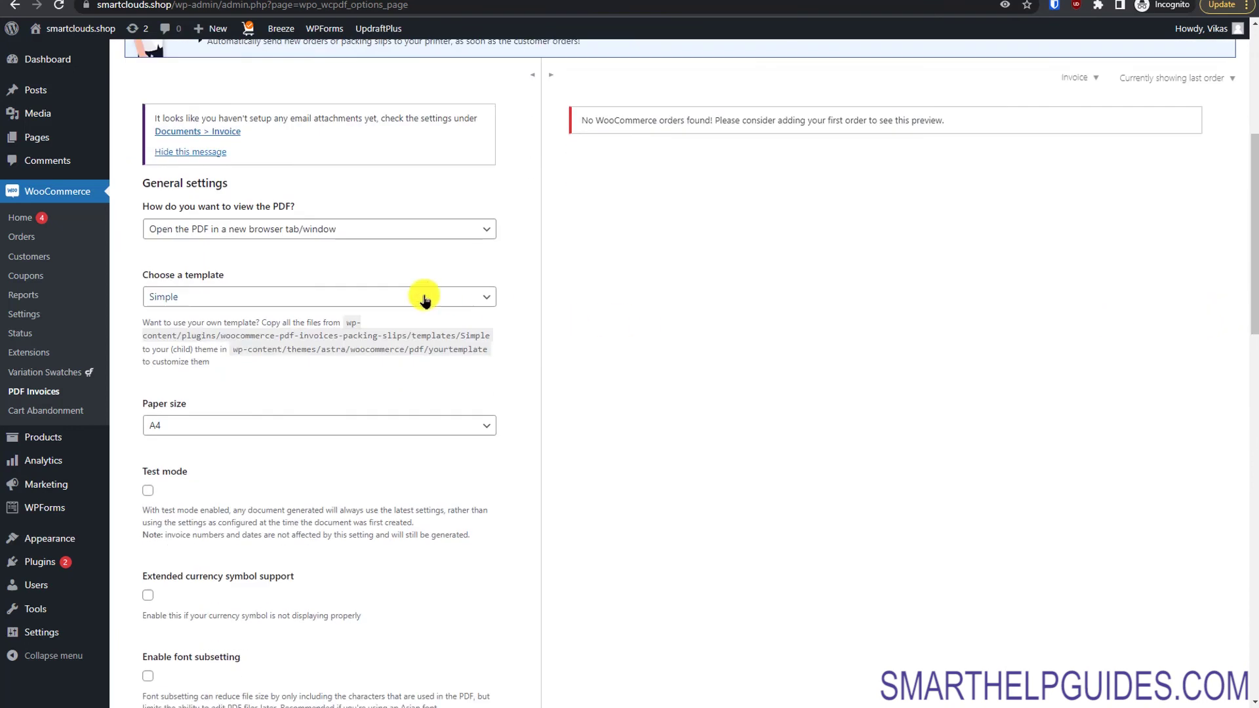
{"action": "left_click_drag", "start_coordinate": [1252, 255], "coordinate": [1224, 394]}
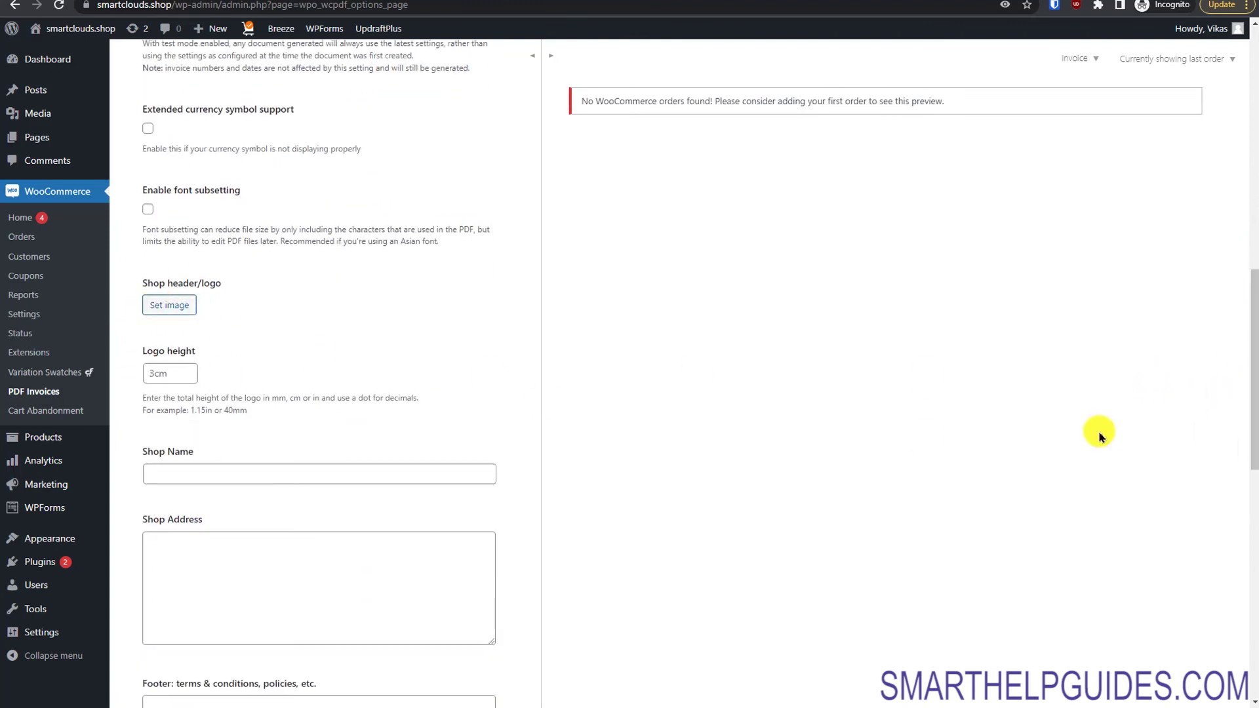
{"action": "left_click_drag", "start_coordinate": [1249, 358], "coordinate": [1250, 519]}
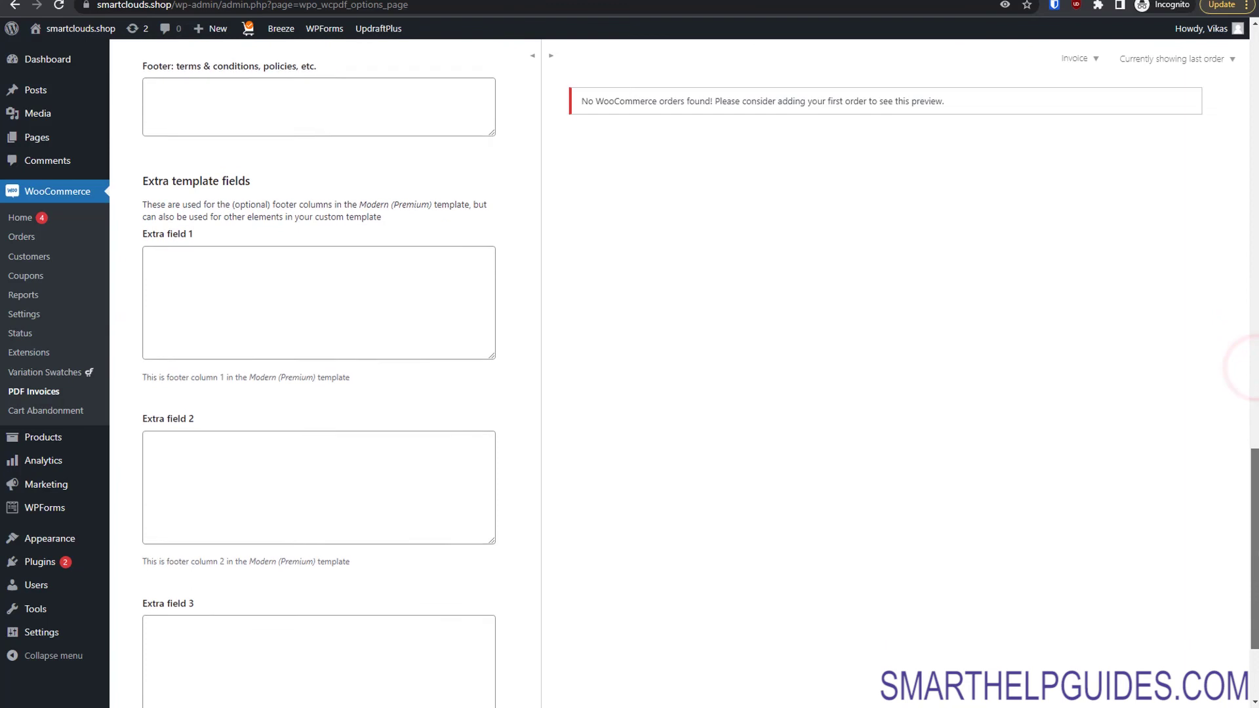
{"action": "scroll", "coordinate": [1245, 367], "scroll_direction": "down", "scroll_amount": 3}
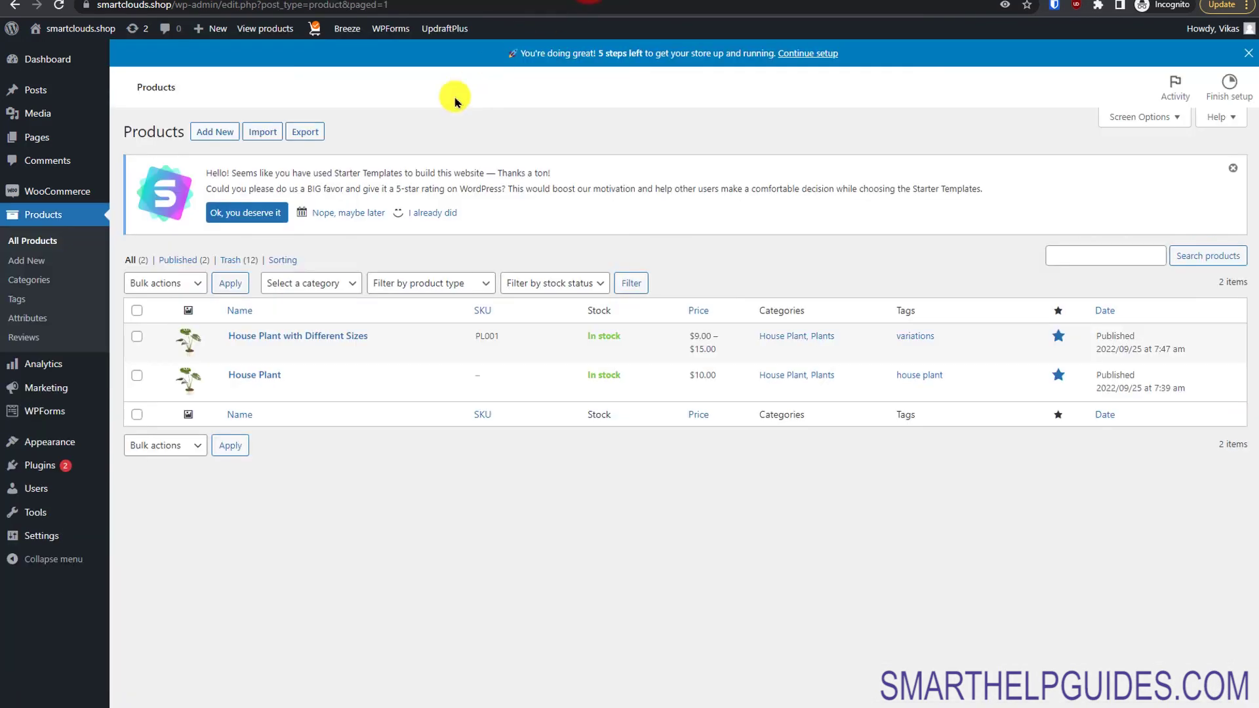
Step: On the storefront, add 2 House Plants to the cart and view the cart
{"action": "mouse_move", "coordinate": [40, 26]}
{"action": "left_click", "coordinate": [62, 71]}
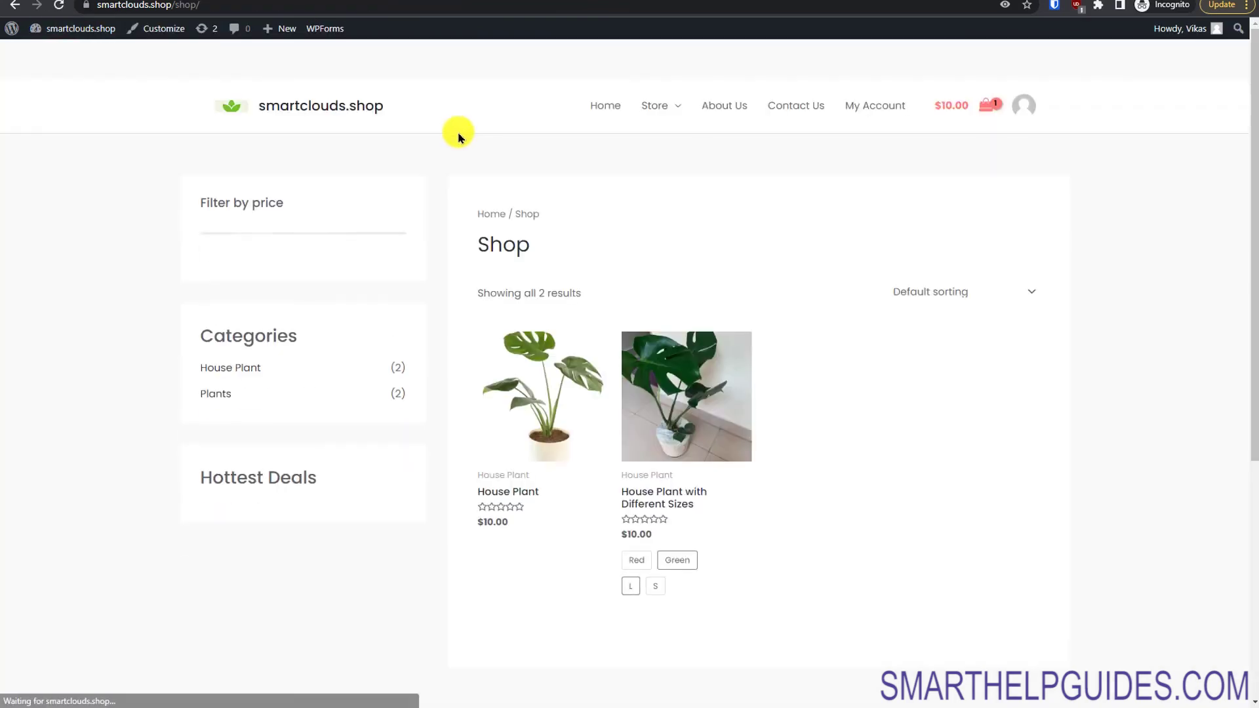
{"action": "left_click", "coordinate": [549, 380]}
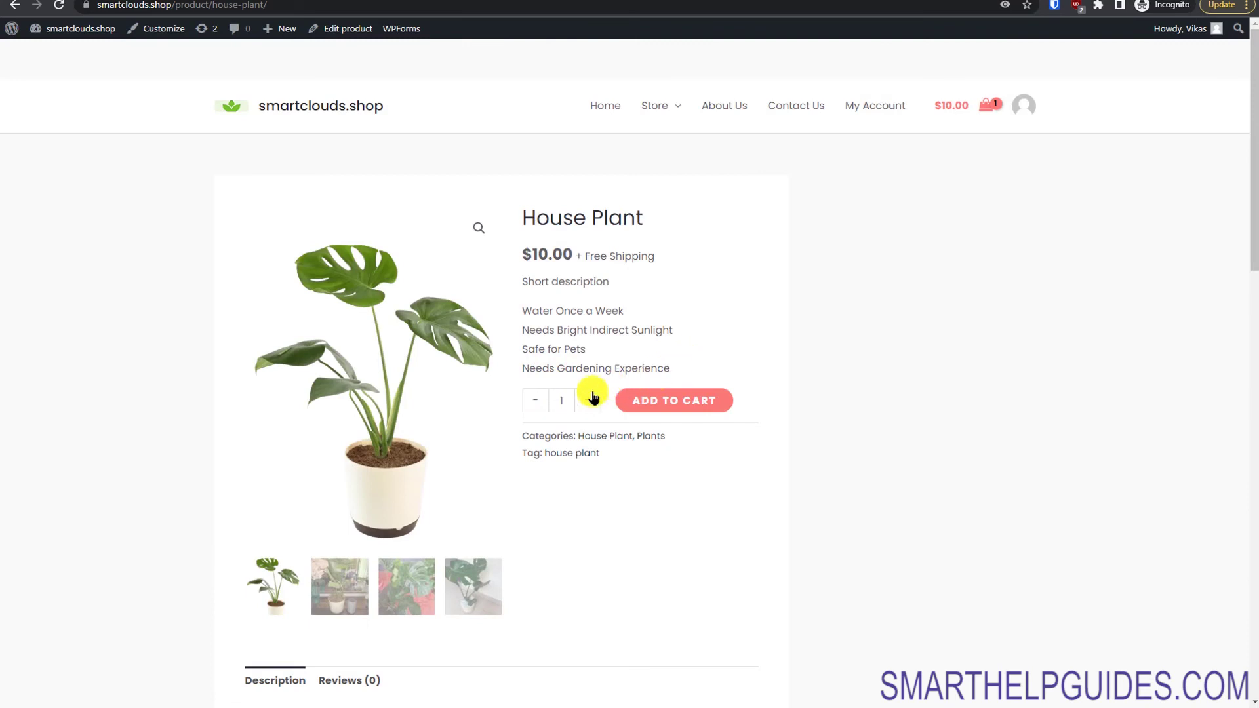
{"action": "left_click", "coordinate": [592, 397]}
{"action": "left_click", "coordinate": [676, 404]}
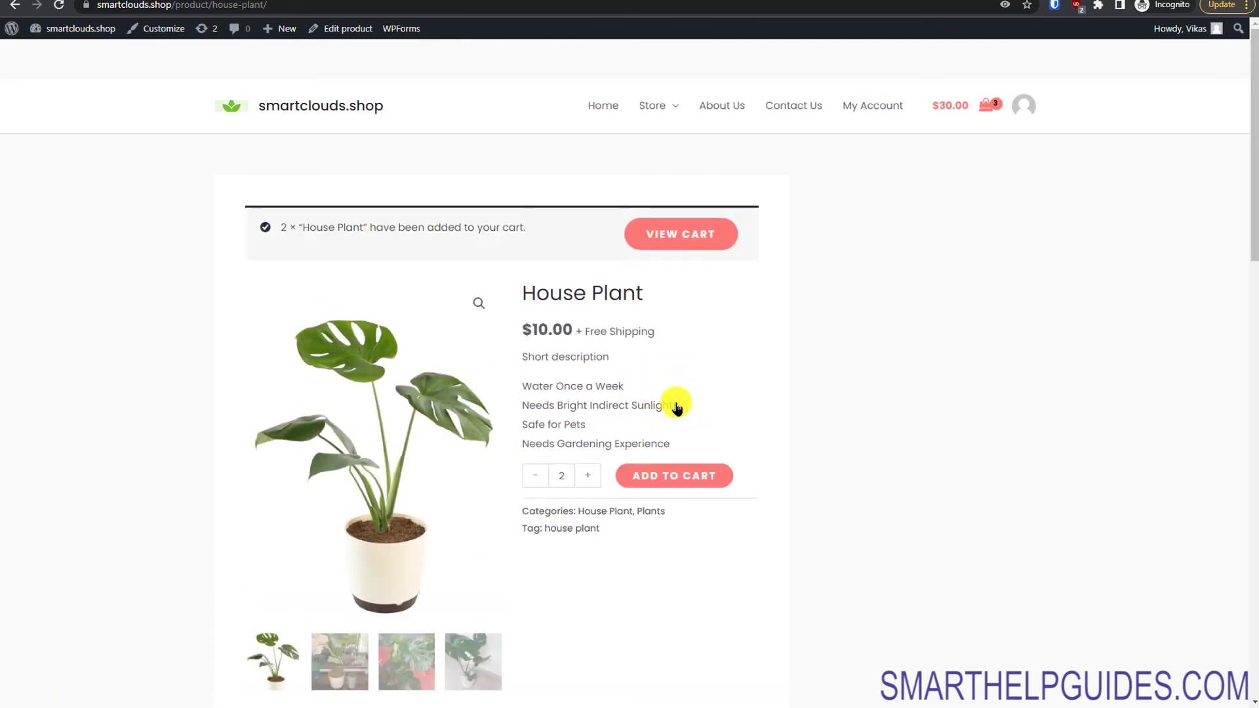
{"action": "left_click", "coordinate": [669, 242]}
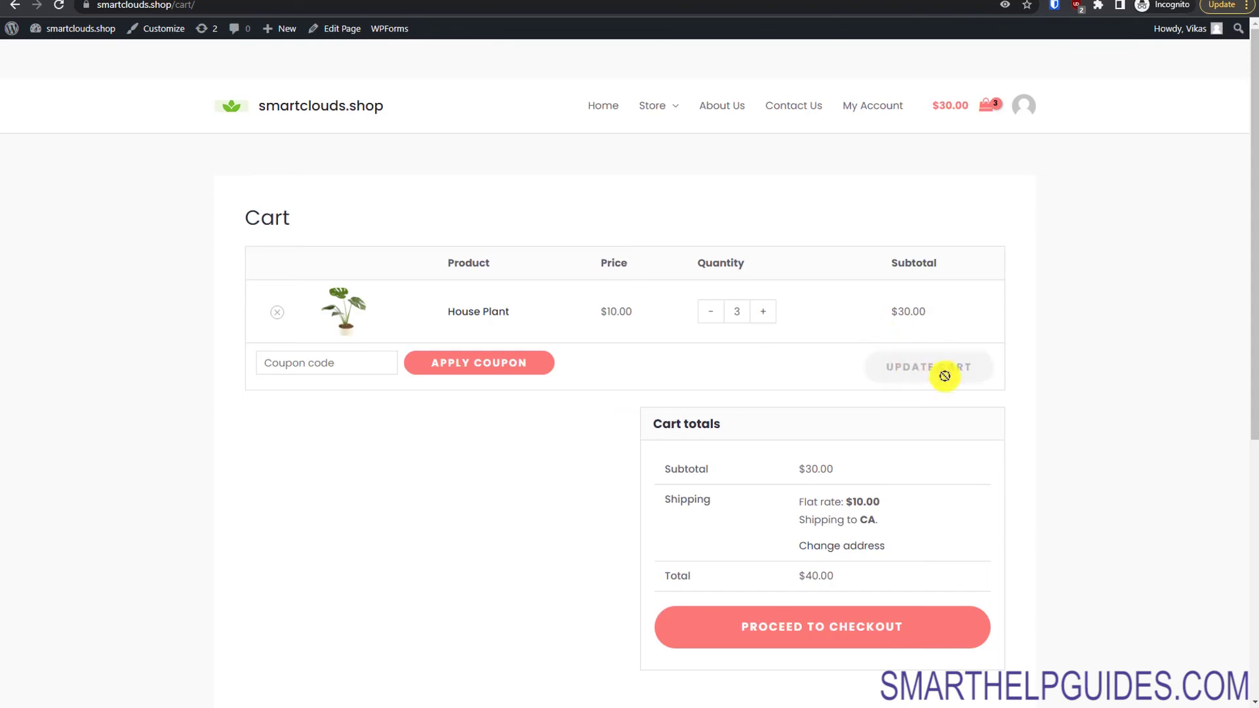
Step: Recalculate shipping for the entered address and check the $10.00 flat rate charge
{"action": "left_click", "coordinate": [855, 548]}
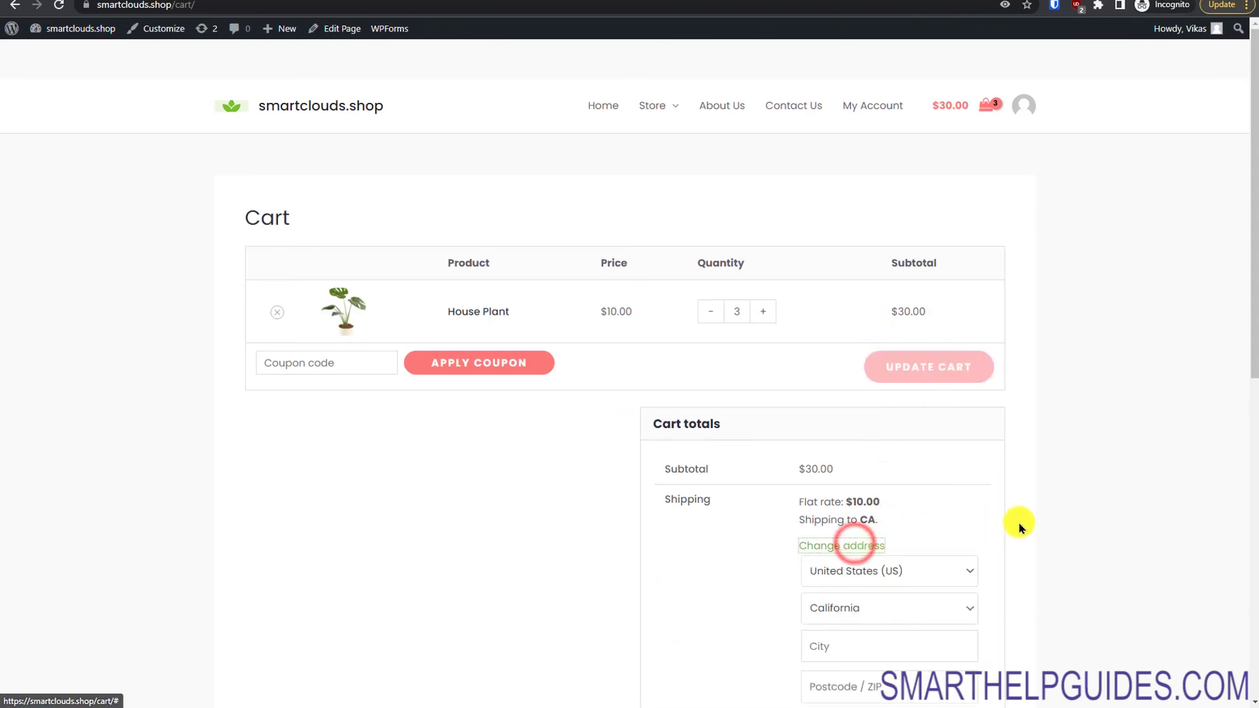
{"action": "left_click_drag", "start_coordinate": [1252, 308], "coordinate": [1247, 428]}
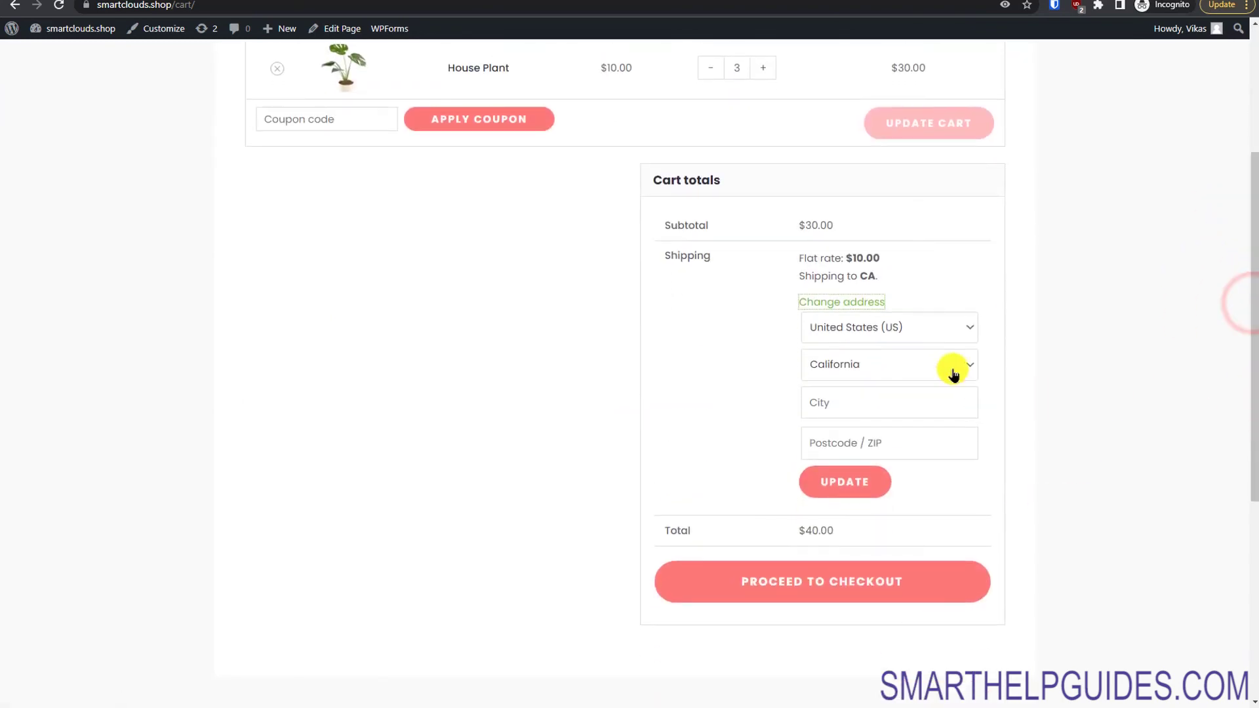
{"action": "left_click", "coordinate": [857, 488]}
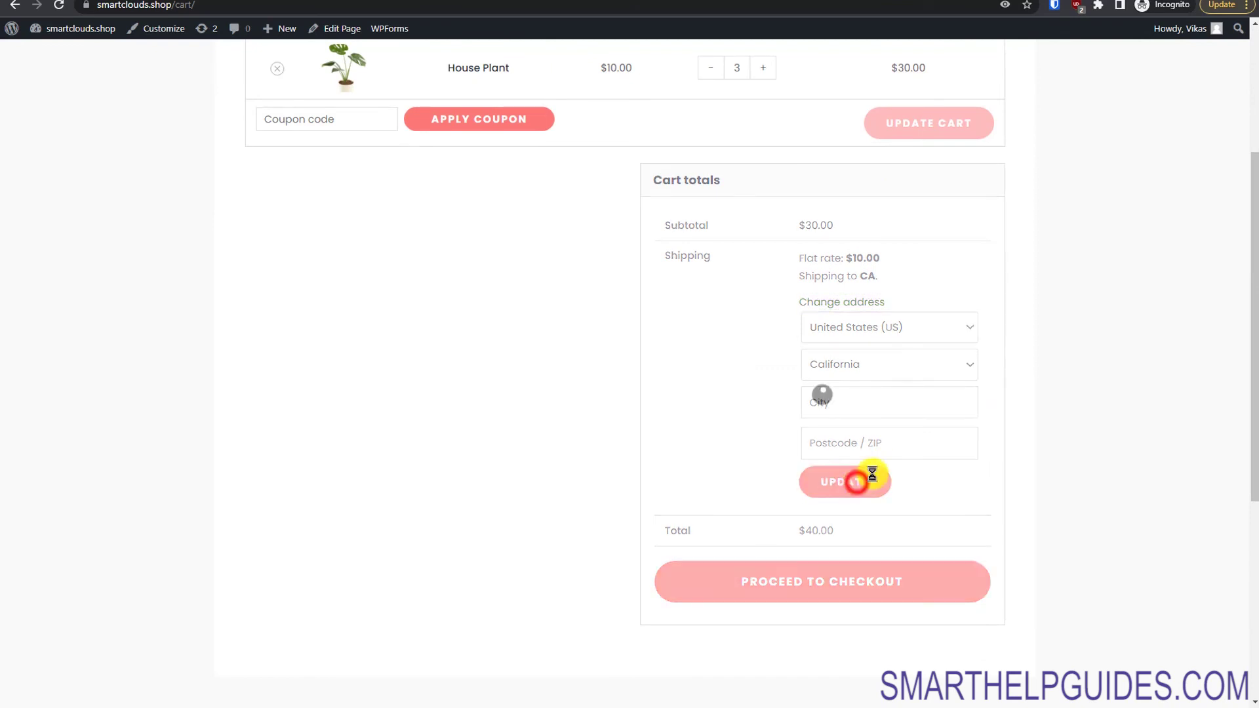
{"action": "left_click_drag", "start_coordinate": [787, 257], "coordinate": [882, 259]}
{"action": "left_click", "coordinate": [925, 284]}
Step: Change the shipping state to Alabama, recalculate, and choose flat rate shipping
{"action": "left_click", "coordinate": [859, 301]}
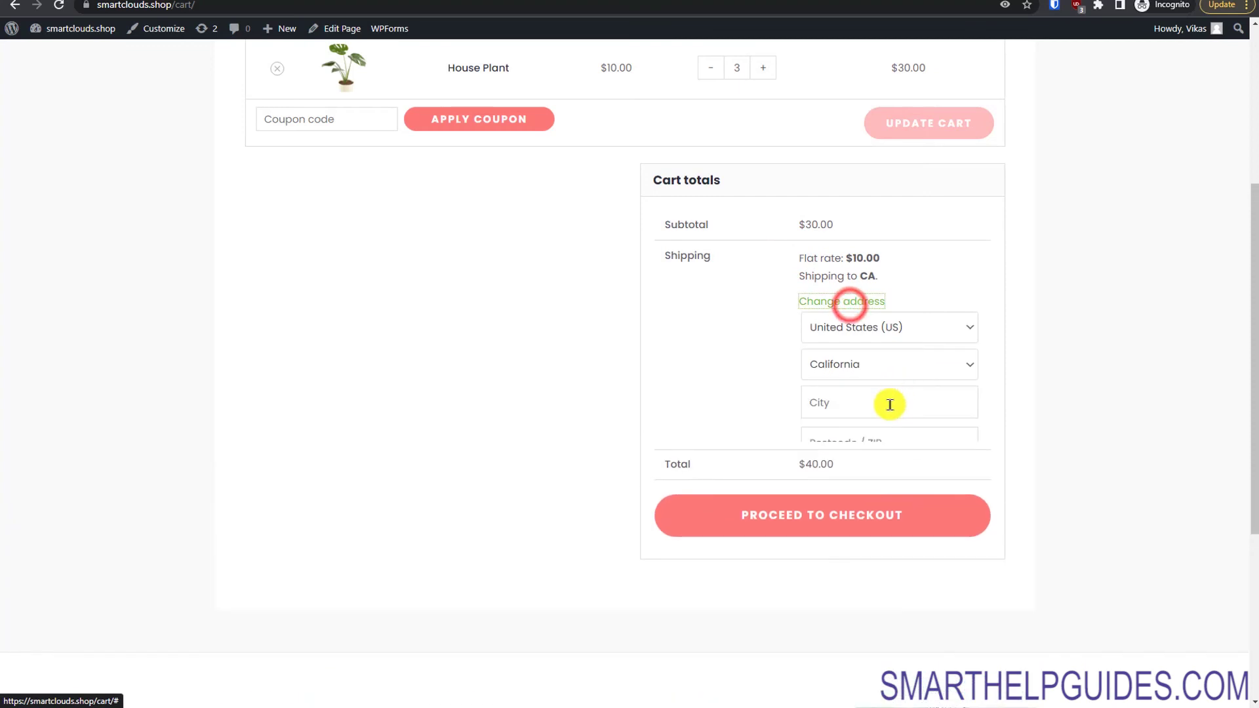
{"action": "left_click", "coordinate": [883, 367]}
{"action": "left_click", "coordinate": [921, 433]}
{"action": "left_click", "coordinate": [852, 480]}
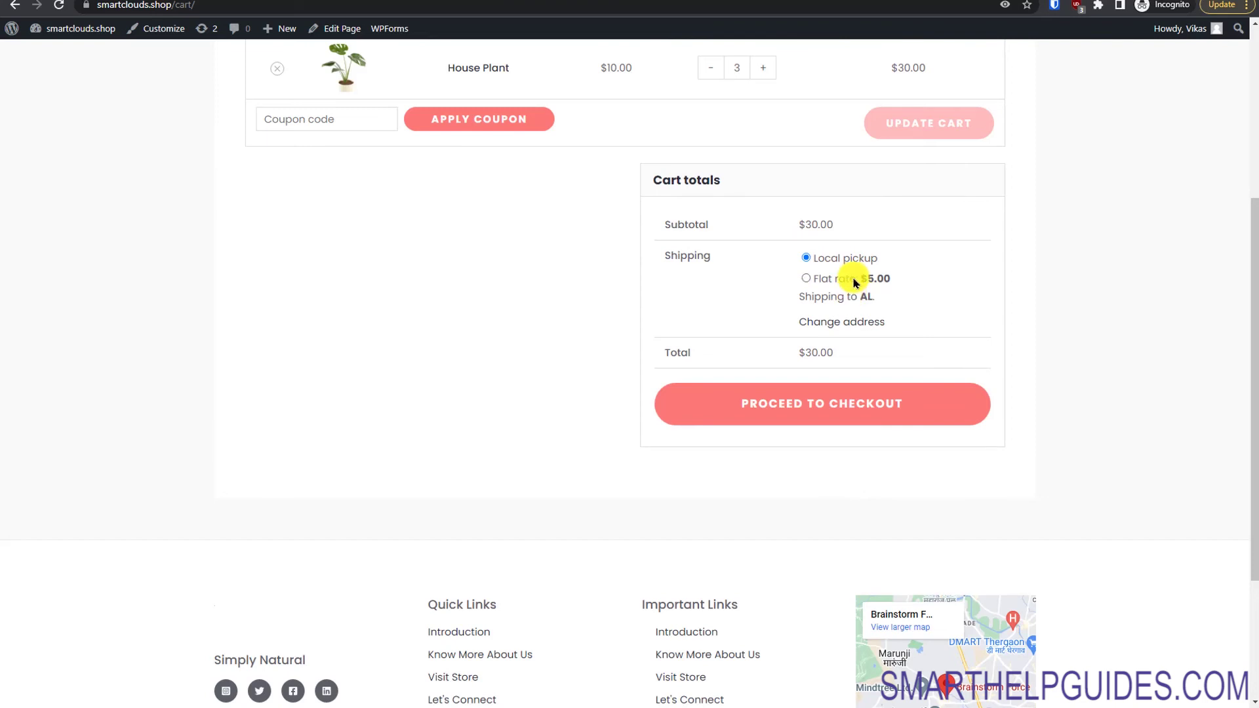
{"action": "left_click", "coordinate": [832, 280]}
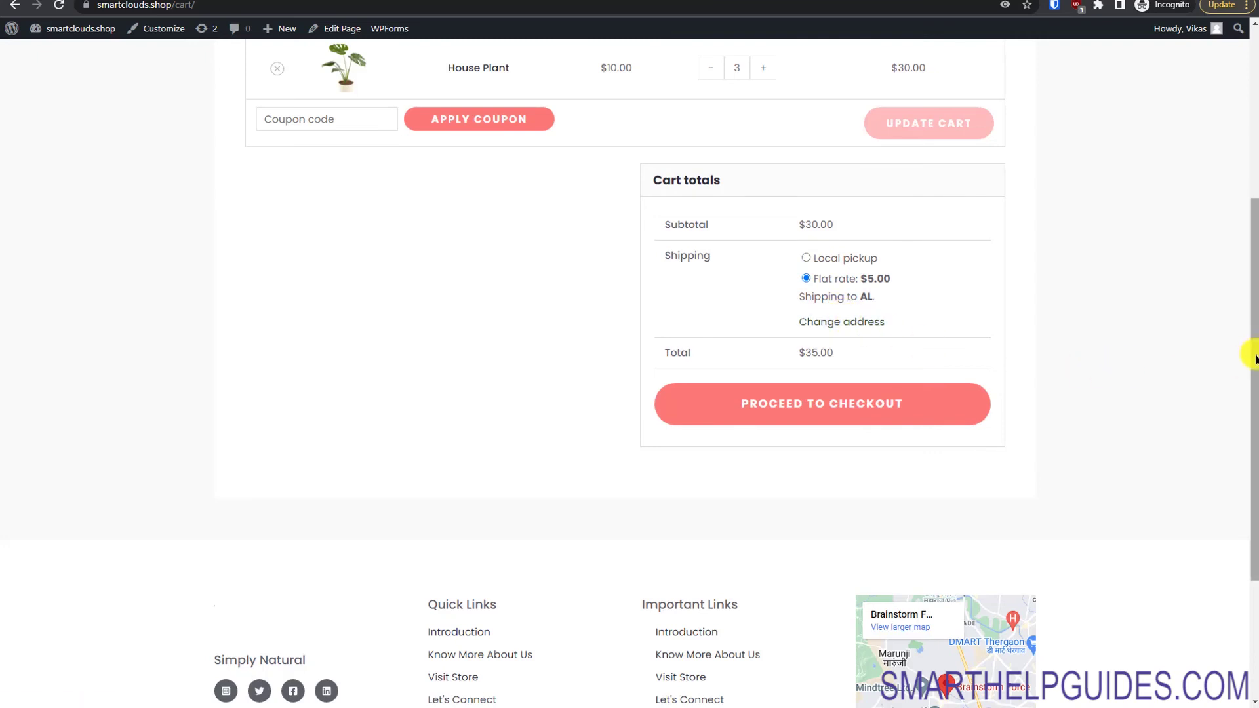
Step: Update the House Plant quantity to 10, choose free shipping, then update the quantity to 9
{"action": "left_click_drag", "start_coordinate": [1252, 371], "coordinate": [1251, 282]}
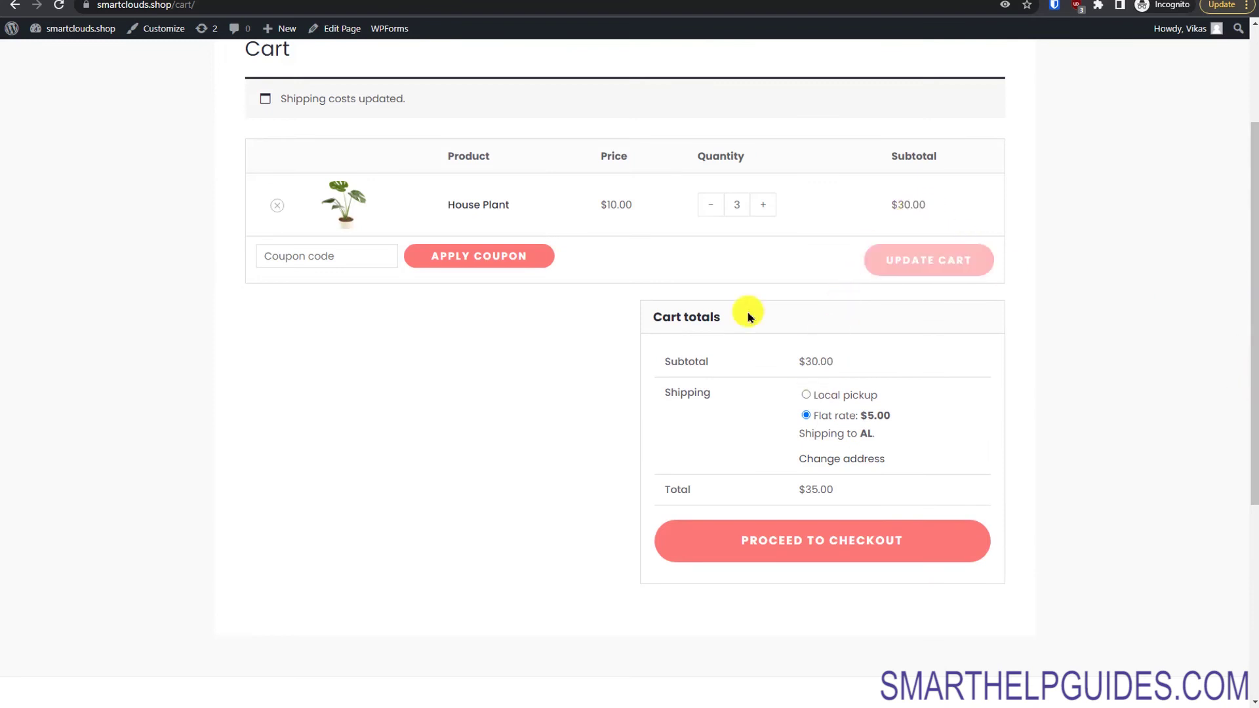
{"action": "left_click", "coordinate": [759, 206]}
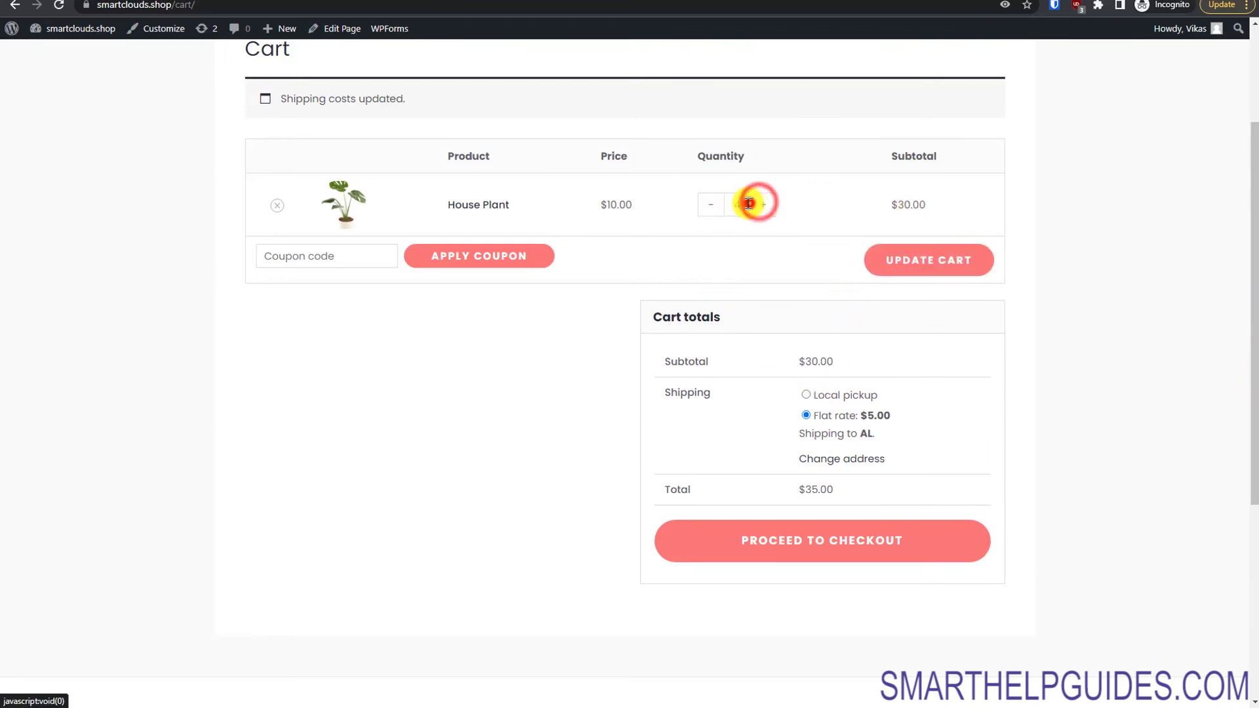
{"action": "left_click", "coordinate": [767, 206]}
{"action": "left_click", "coordinate": [767, 206]}
{"action": "left_click", "coordinate": [766, 206]}
{"action": "left_click", "coordinate": [767, 206]}
{"action": "left_click", "coordinate": [937, 265]}
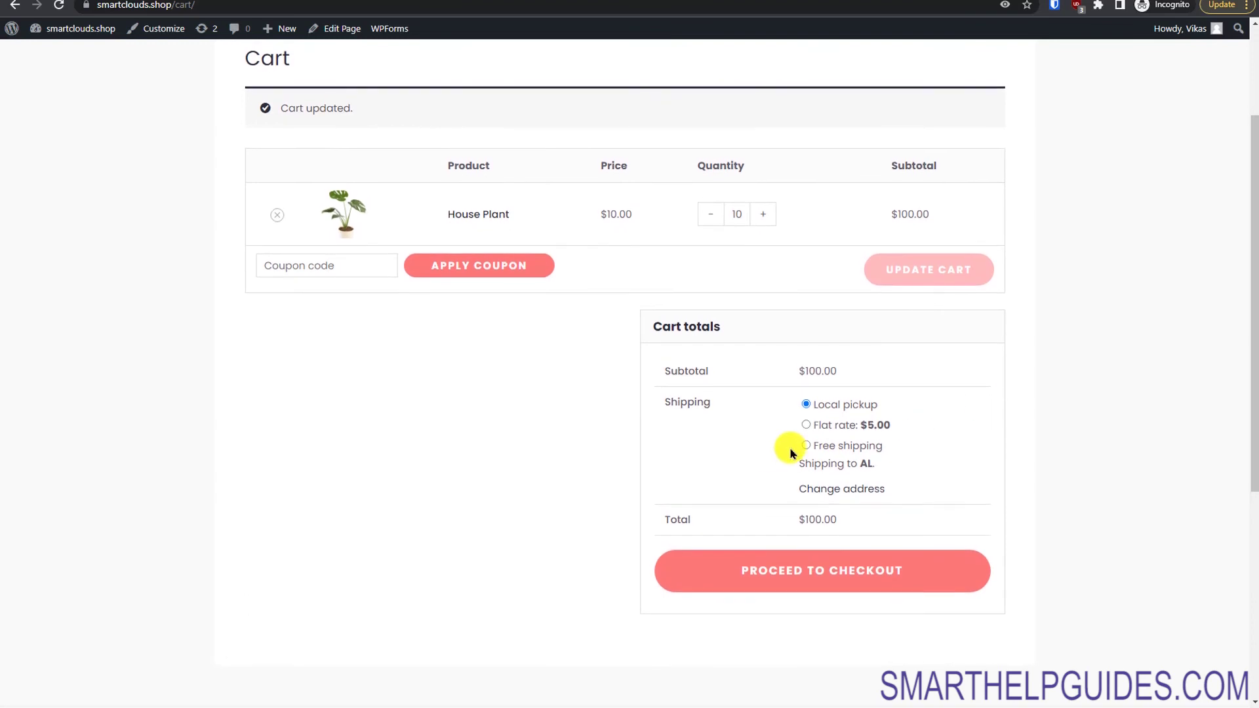
{"action": "left_click", "coordinate": [803, 445]}
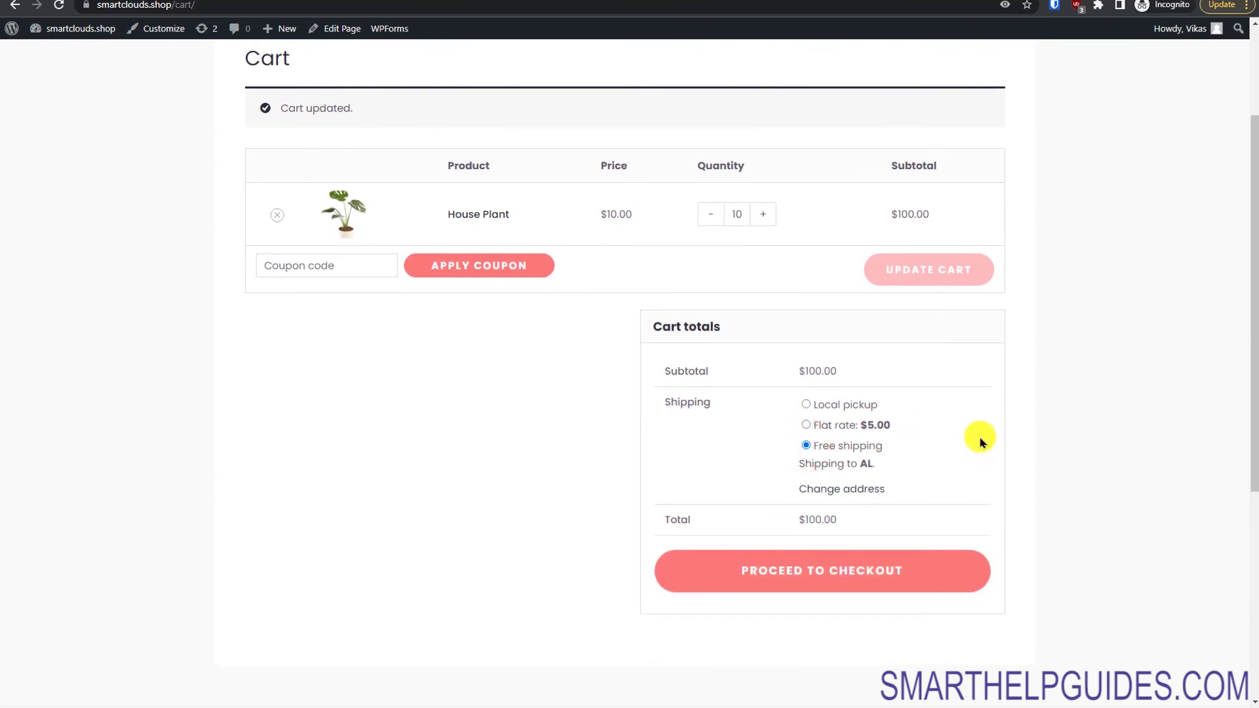
{"action": "left_click", "coordinate": [713, 215]}
{"action": "left_click", "coordinate": [907, 268]}
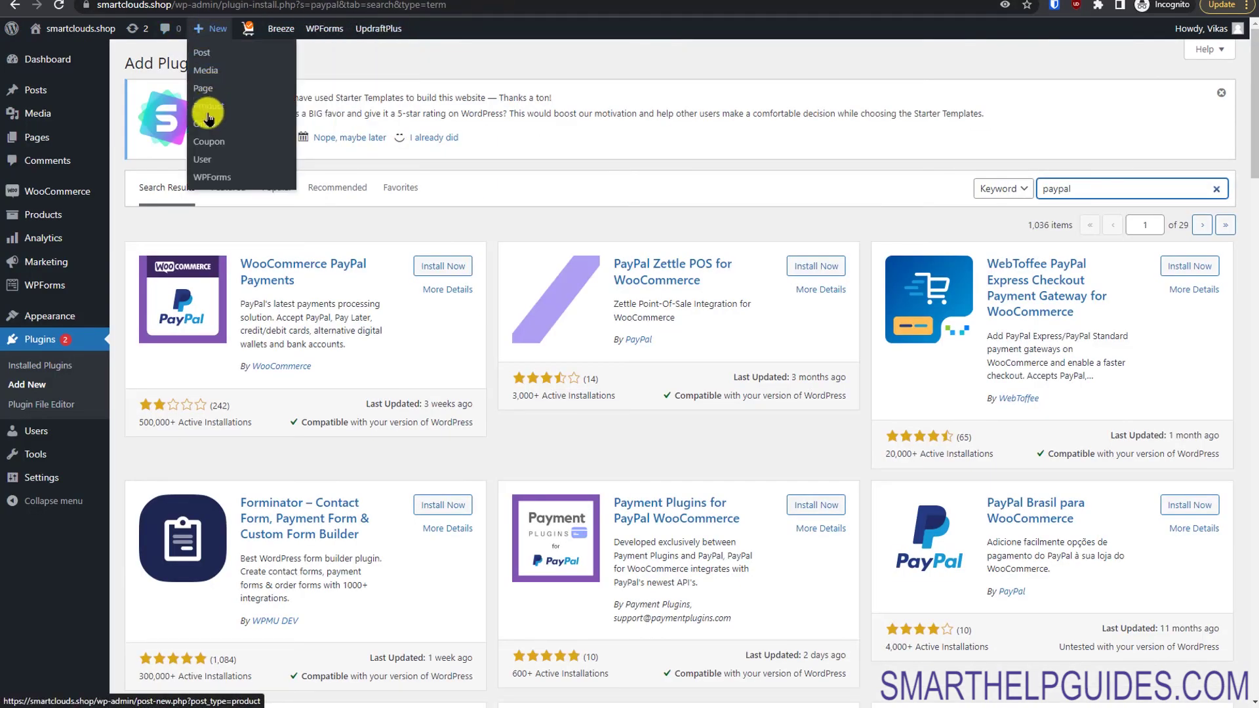
Step: Create a new coupon with code freeship, a description, and free shipping allowed
{"action": "left_click", "coordinate": [207, 144]}
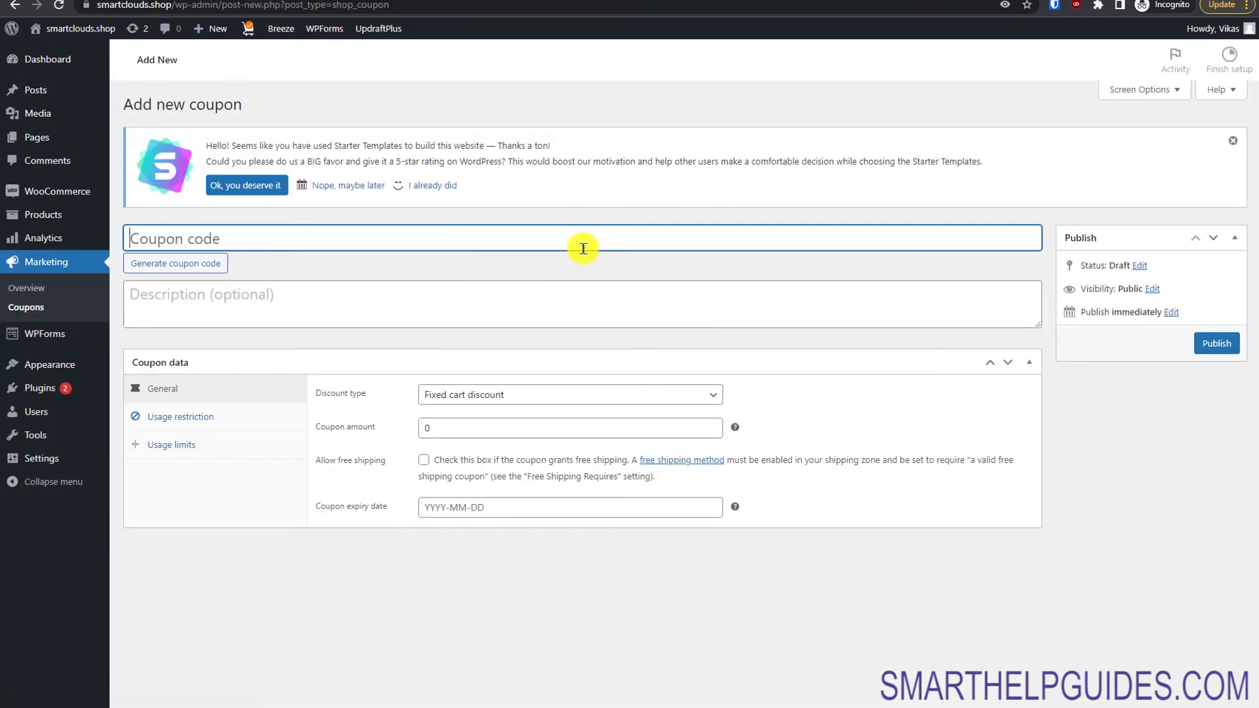
{"action": "left_click", "coordinate": [584, 250]}
{"action": "type", "text": "f"}
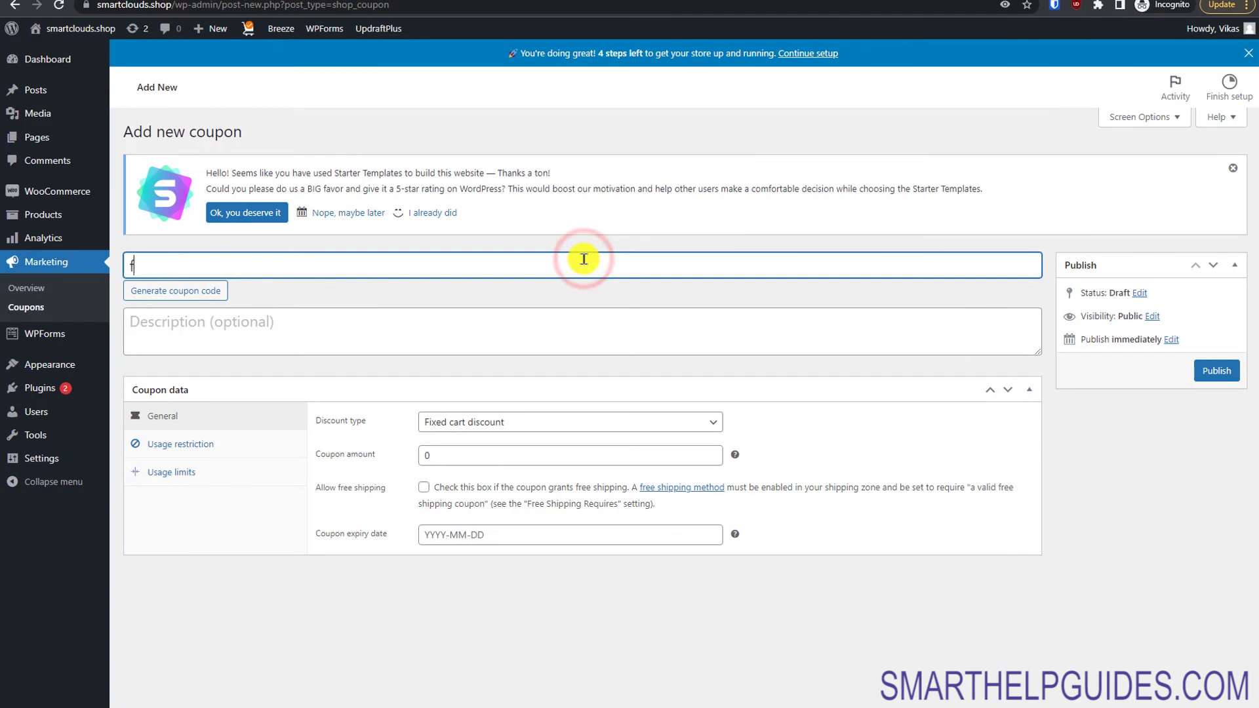
{"action": "key", "text": "Tab"}
{"action": "key", "text": "Tab"}
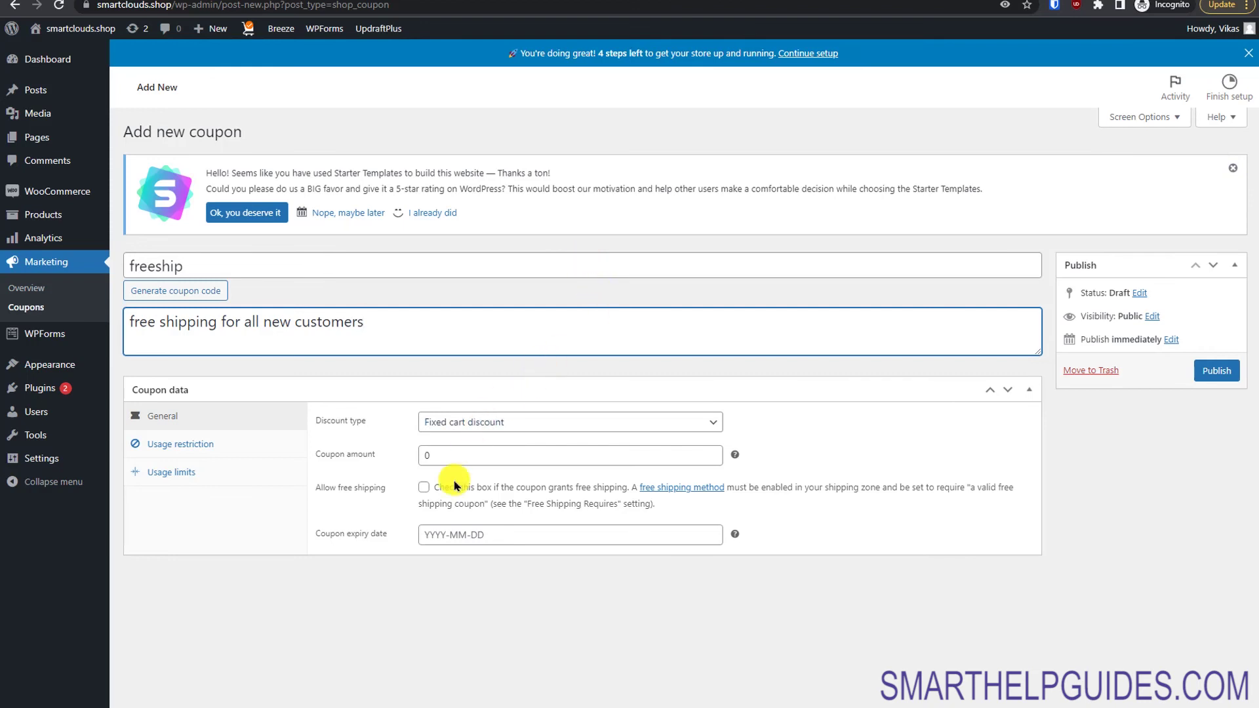
{"action": "left_click", "coordinate": [424, 488]}
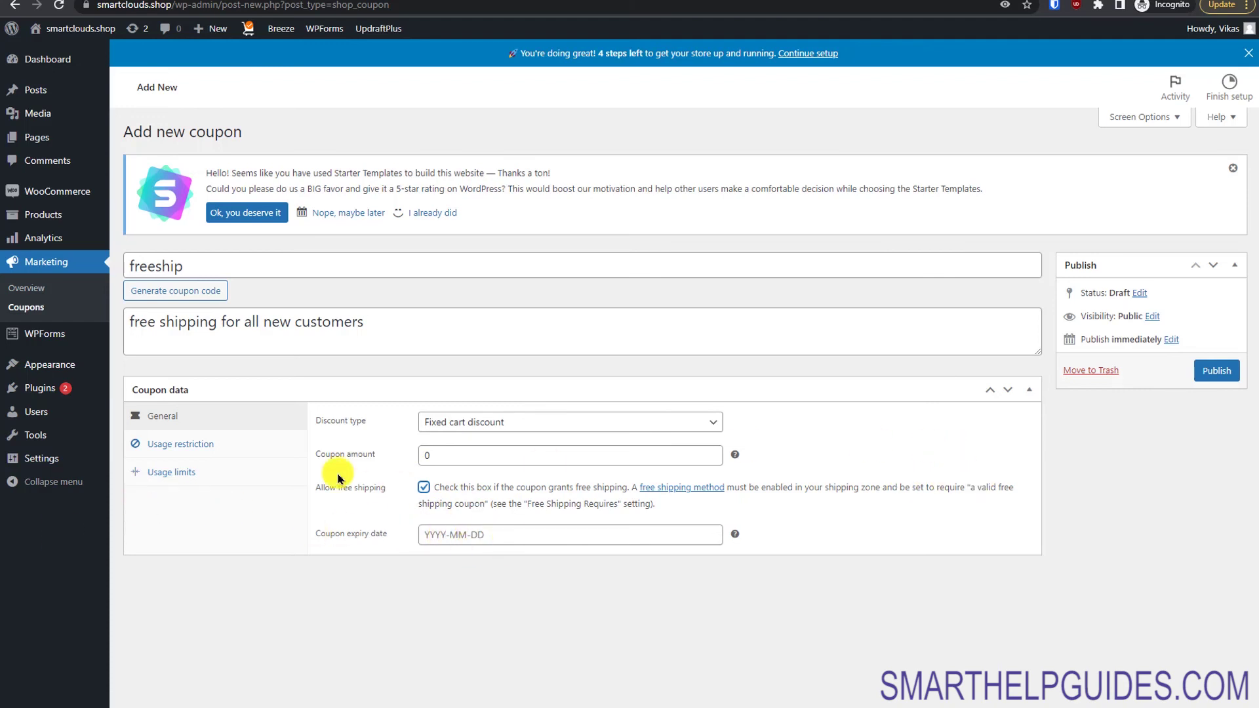
Step: Set the coupon's minimum spend to 50 and restrict it to individual use only
{"action": "left_click", "coordinate": [262, 446]}
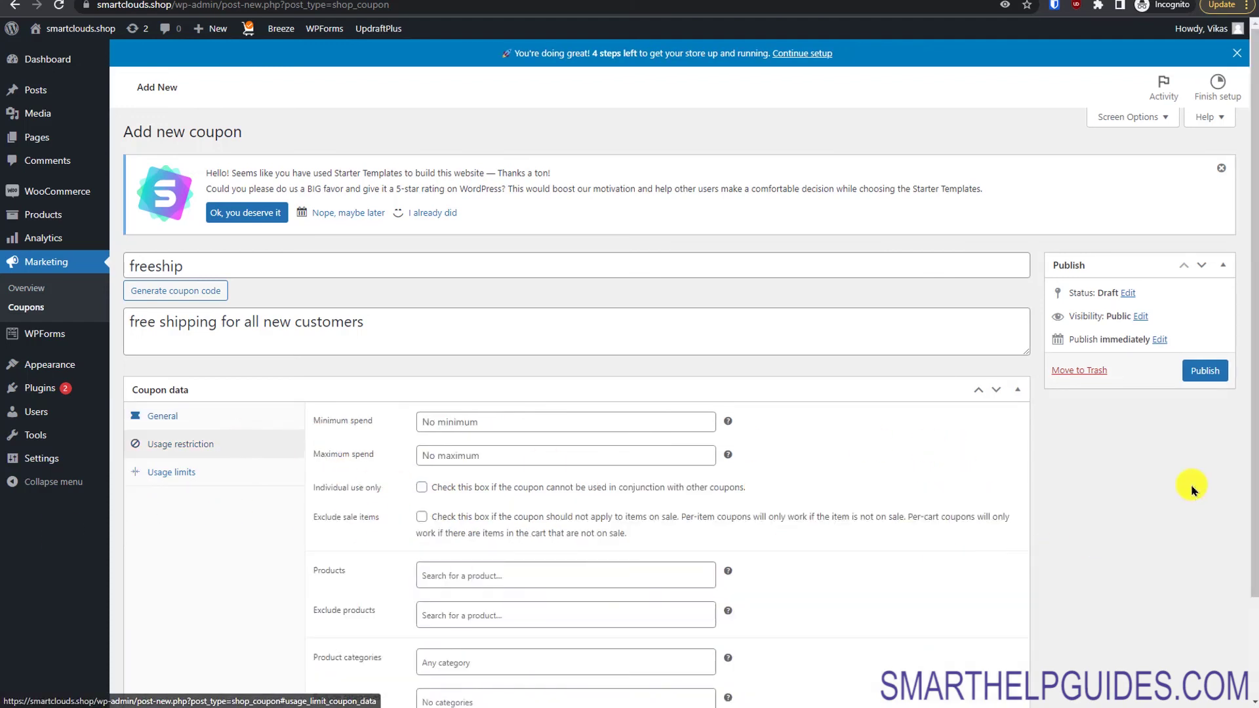
{"action": "left_click_drag", "start_coordinate": [1250, 452], "coordinate": [1251, 553]}
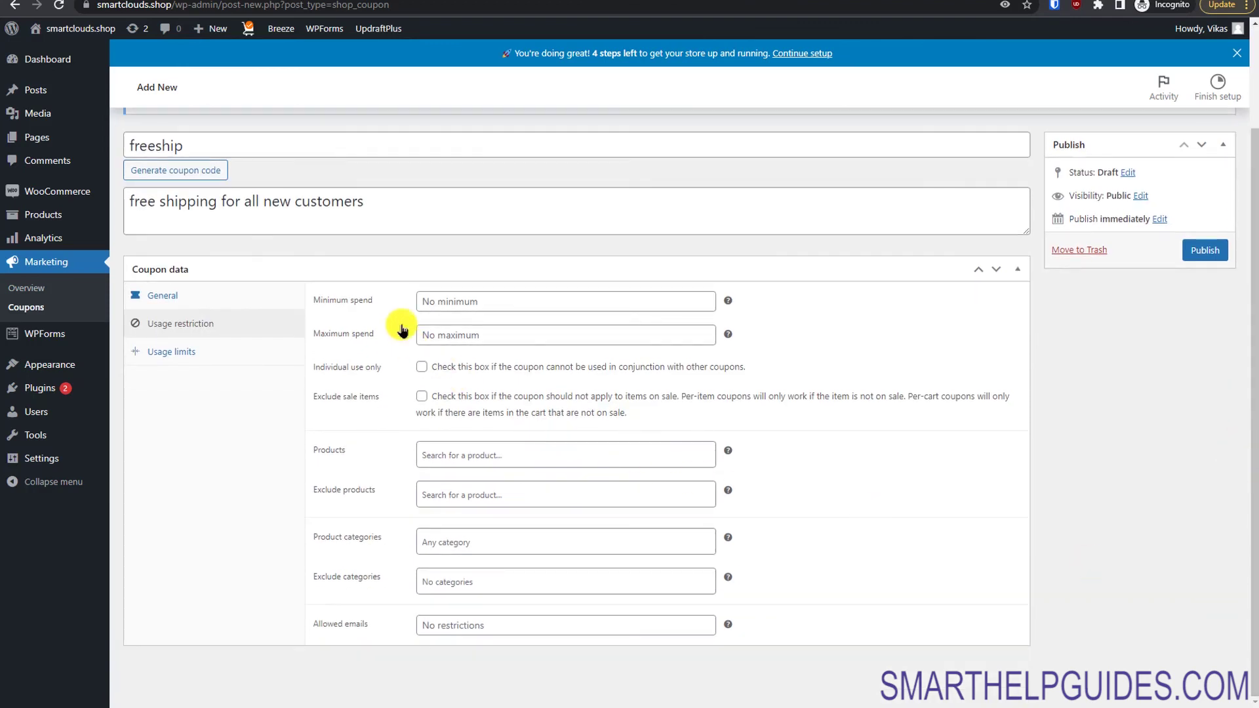
{"action": "left_click", "coordinate": [464, 300]}
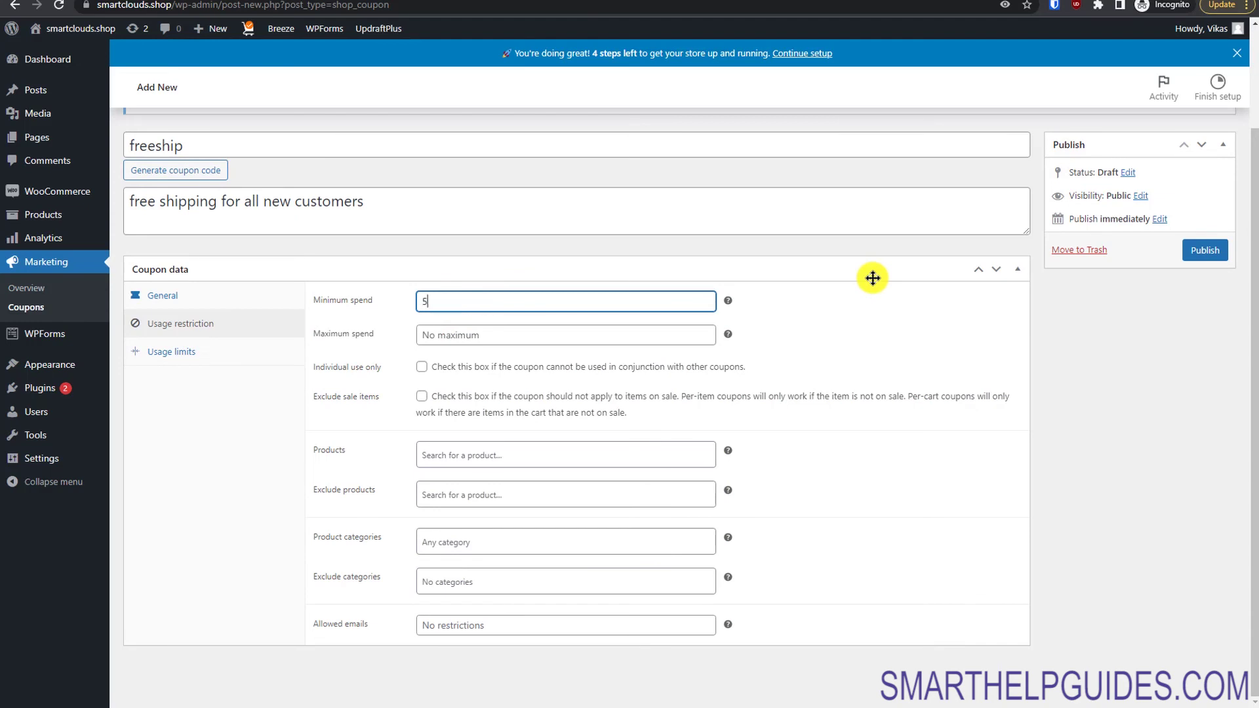
{"action": "left_click", "coordinate": [872, 363]}
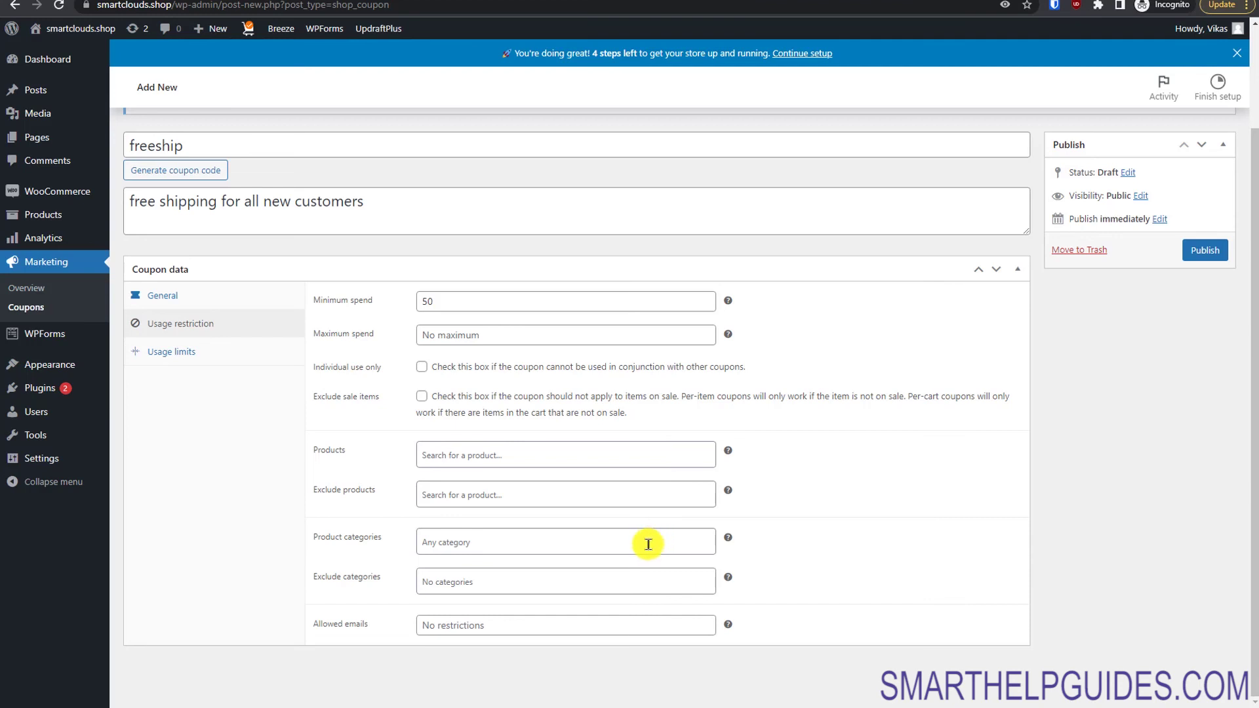
{"action": "left_click", "coordinate": [422, 369]}
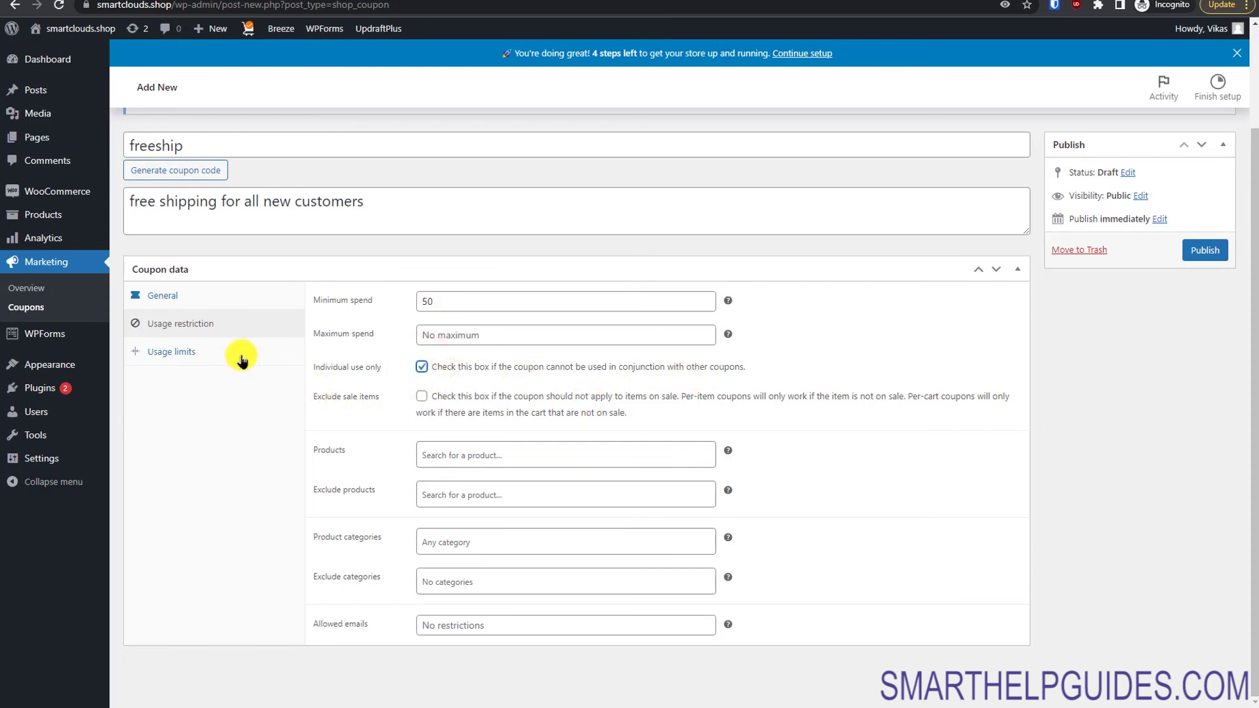
Step: Limit the coupon to 2 uses per user, publish it, and enter freeship in the cart's coupon box
{"action": "left_click", "coordinate": [183, 350]}
{"action": "left_click", "coordinate": [492, 422]}
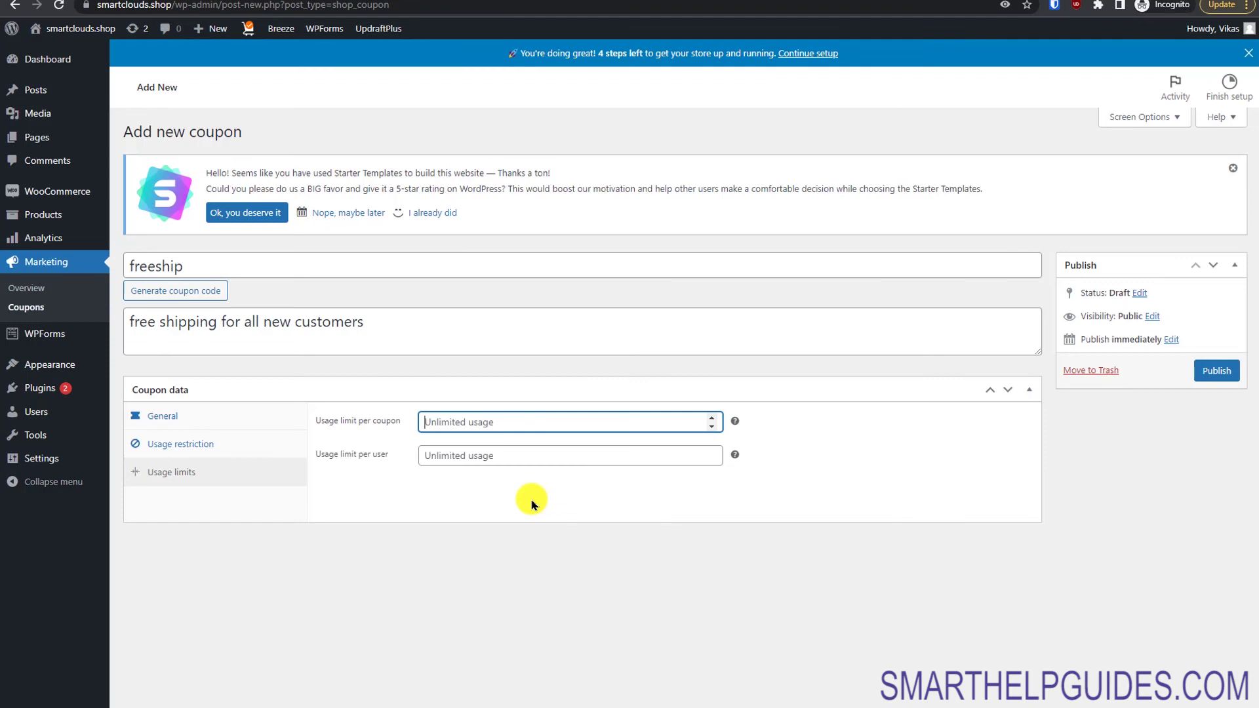
{"action": "left_click", "coordinate": [561, 456]}
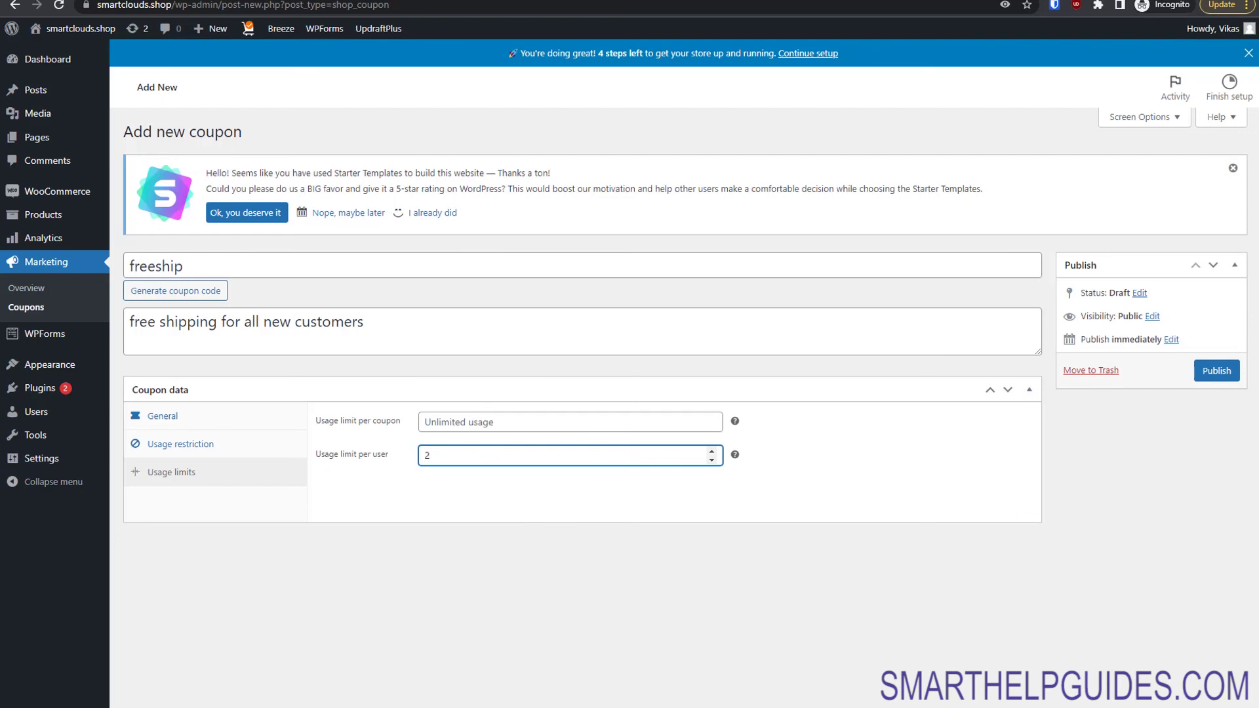
{"action": "left_click", "coordinate": [1232, 379]}
{"action": "left_click", "coordinate": [321, 267]}
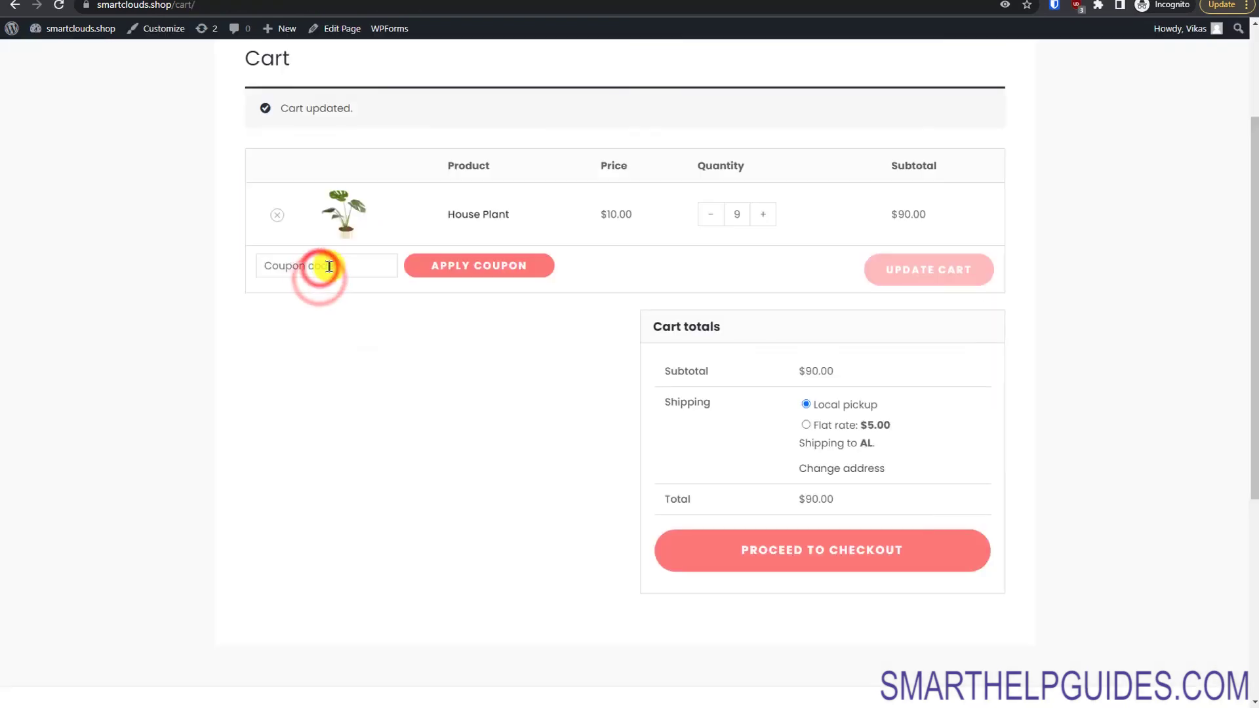
{"action": "type", "text": "freeshi"}
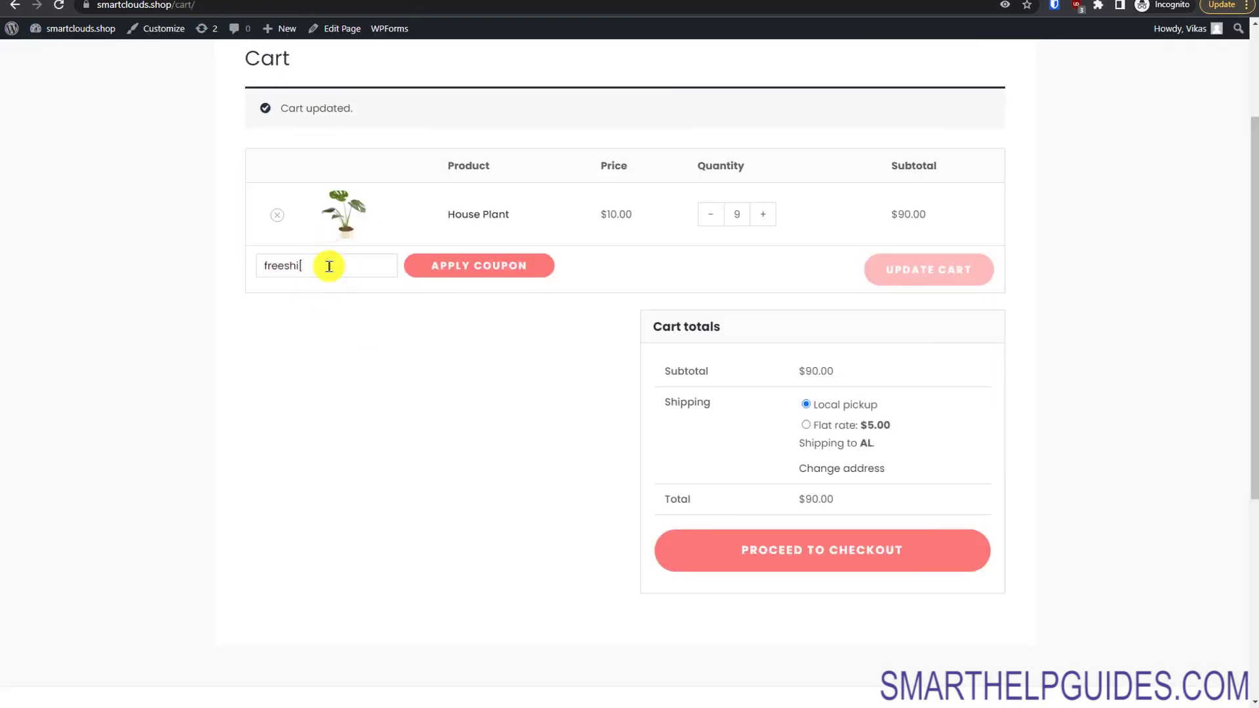
{"action": "type", "text": "p"}
Step: Apply the freeship coupon and check it is listed with the $90.00 subtotal
{"action": "left_click", "coordinate": [463, 255]}
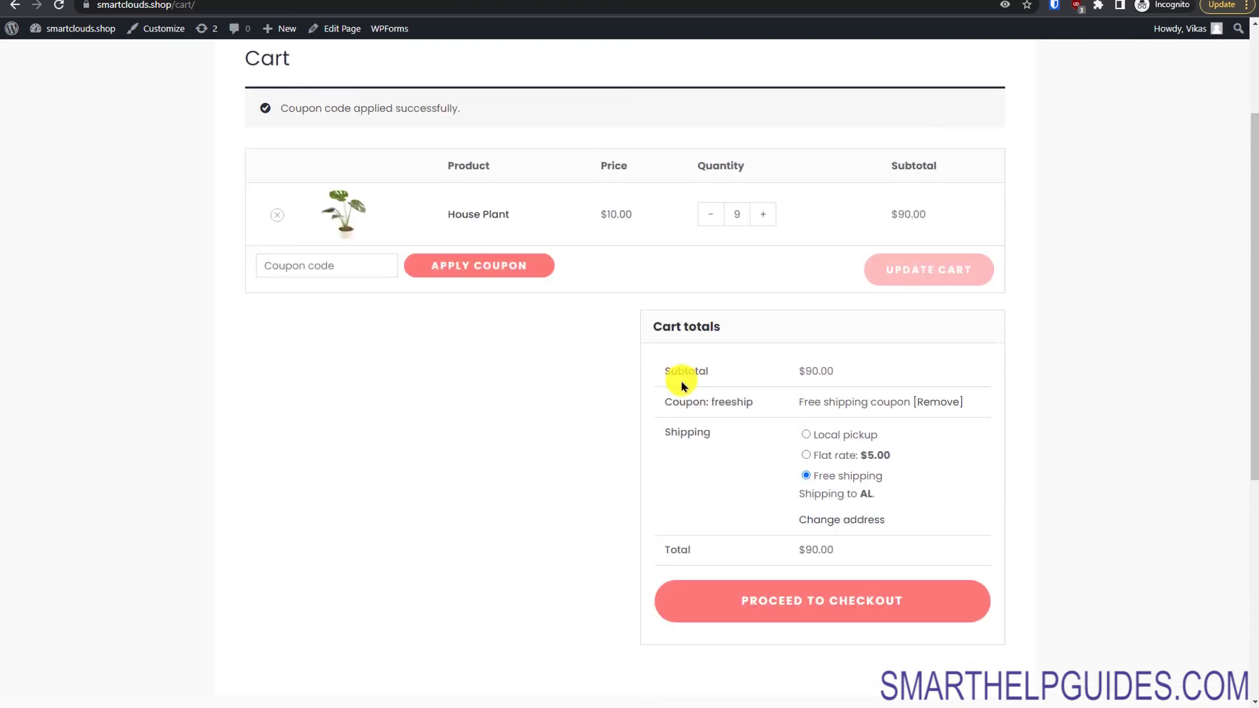
{"action": "double_click", "coordinate": [707, 397]}
{"action": "left_click", "coordinate": [773, 401]}
{"action": "left_click", "coordinate": [841, 403]}
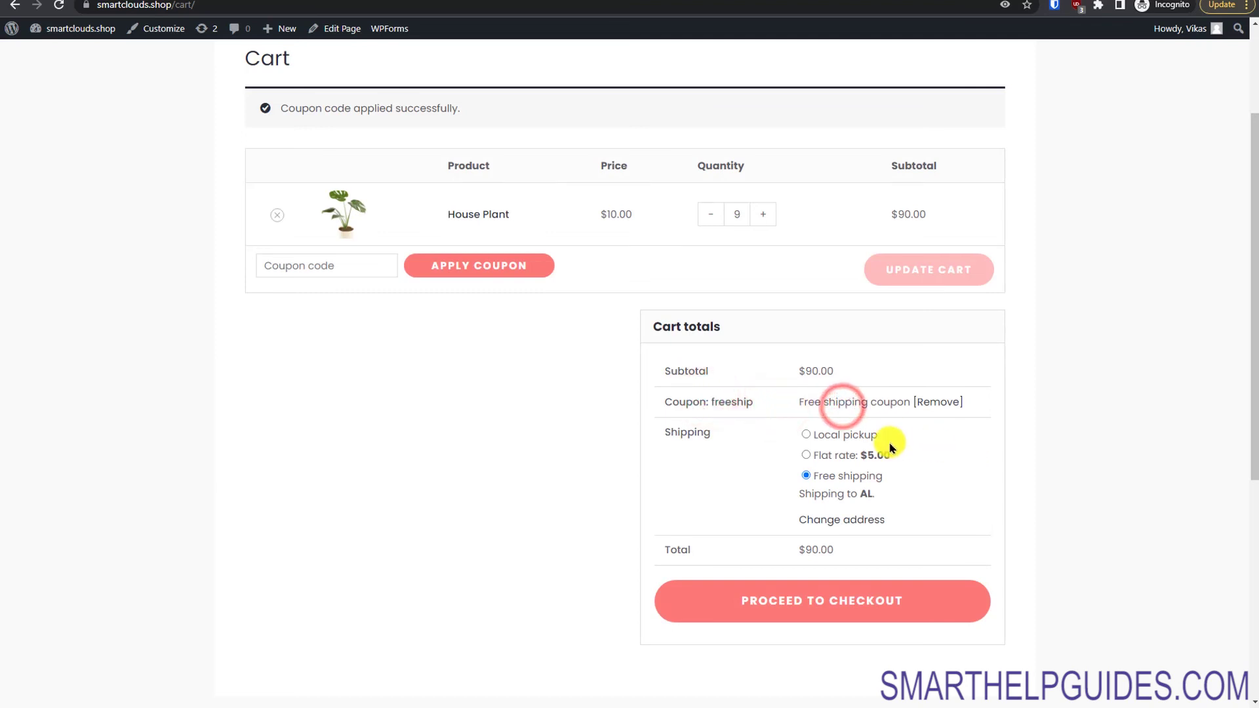
{"action": "left_click", "coordinate": [1247, 465]}
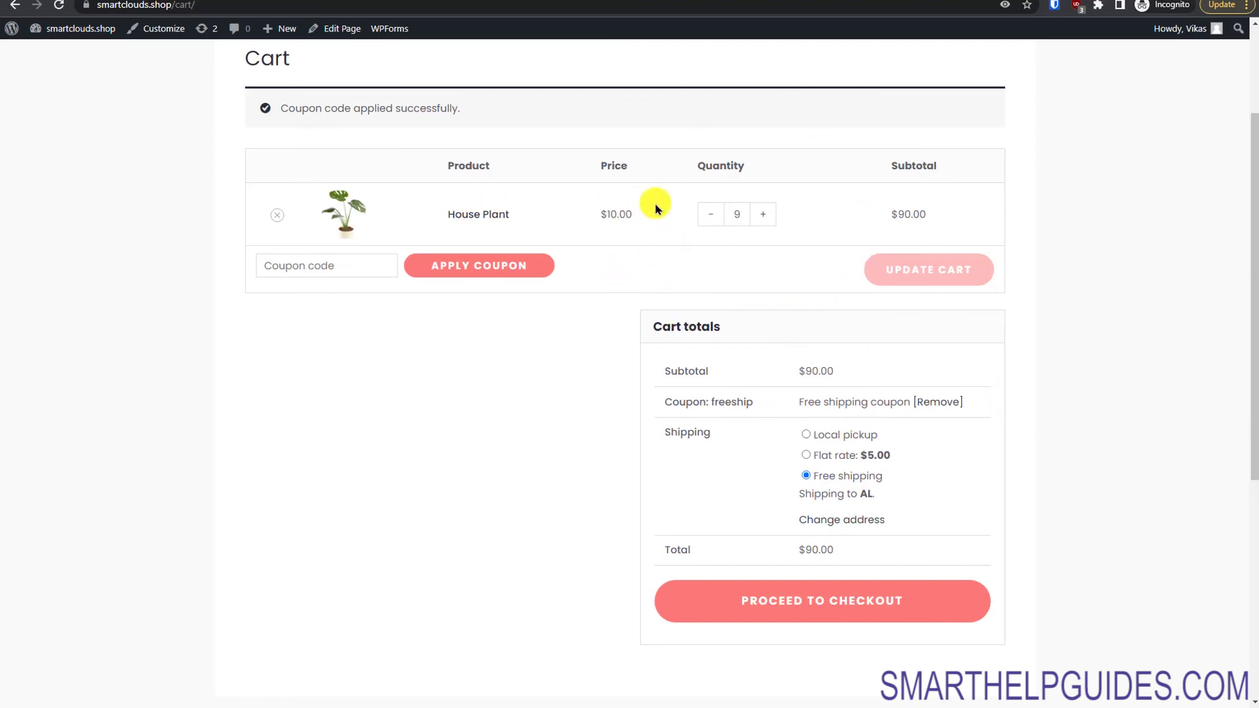
{"action": "left_click_drag", "start_coordinate": [942, 215], "coordinate": [883, 215]}
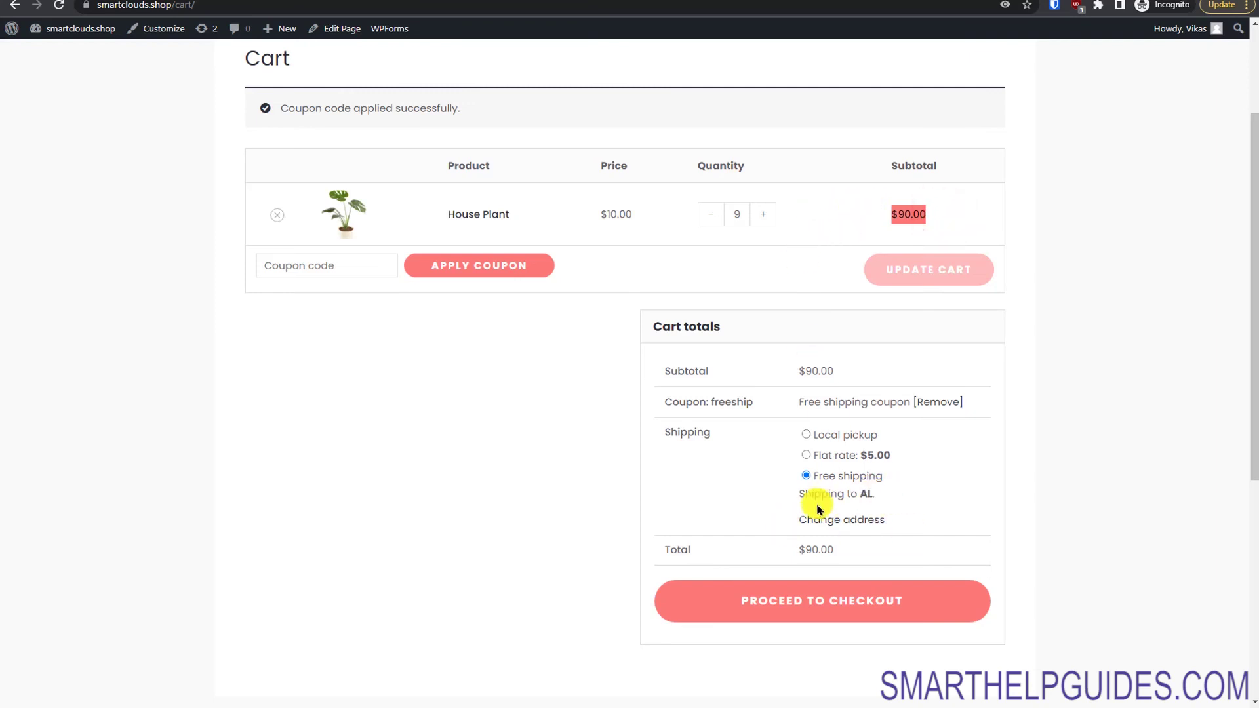
Step: Remove the freeship coupon, reapply it, and proceed to checkout
{"action": "left_click", "coordinate": [929, 405]}
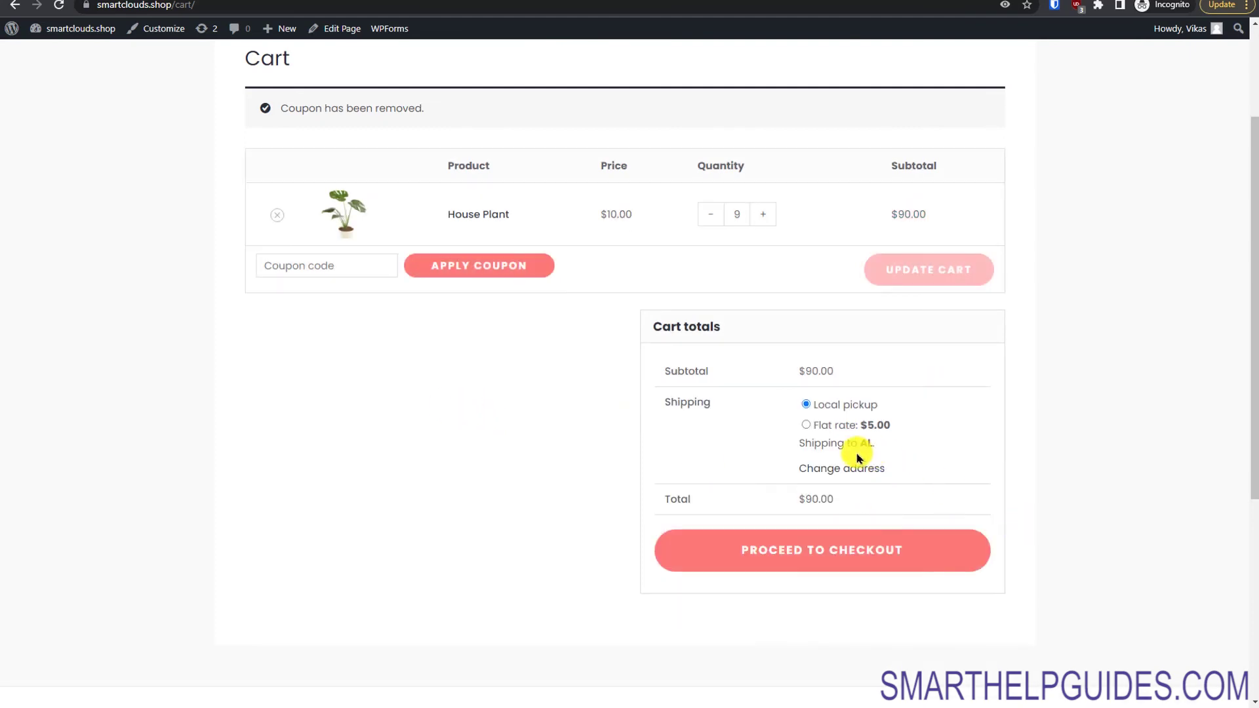
{"action": "type", "text": "fr"}
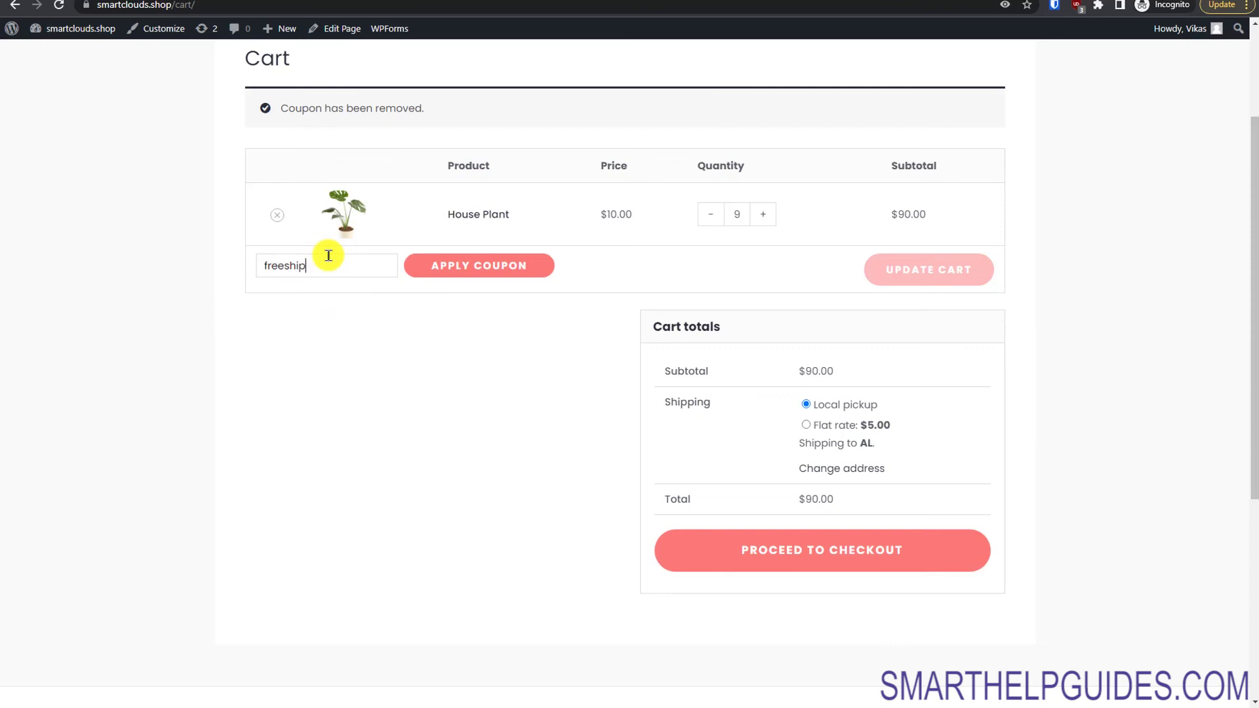
{"action": "type", "text": "eeship"}
{"action": "left_click", "coordinate": [448, 257]}
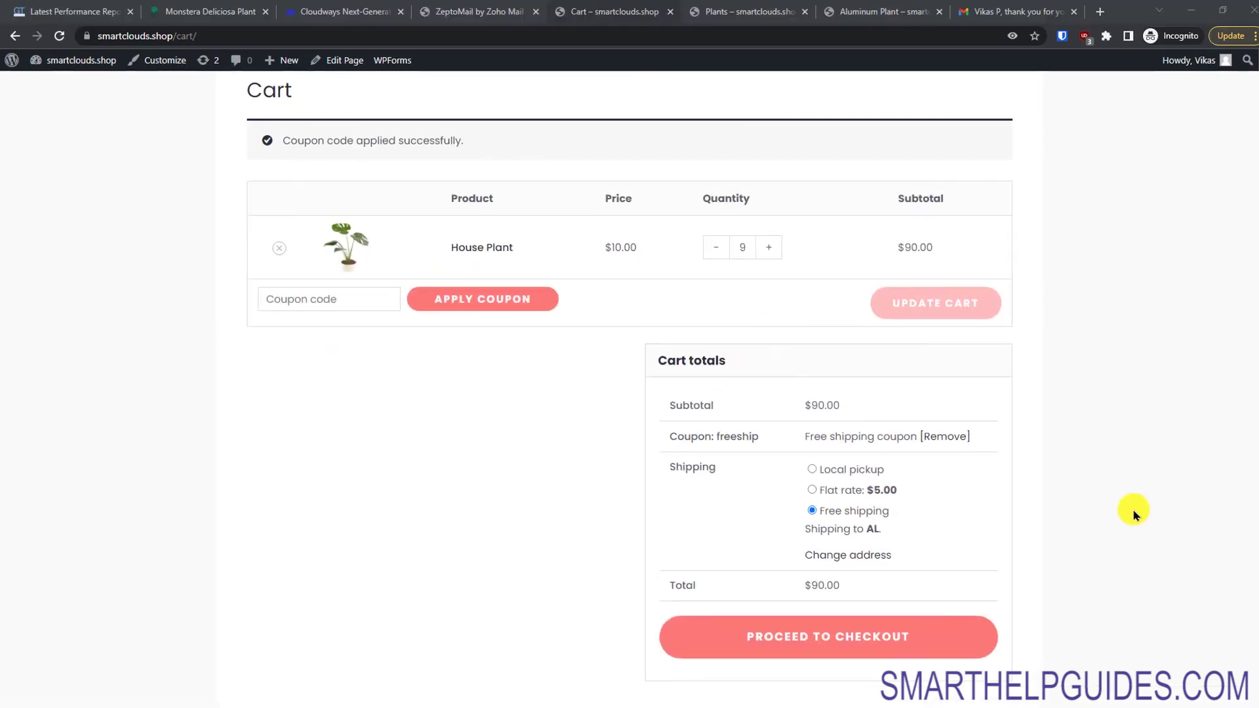
{"action": "left_click", "coordinate": [855, 640]}
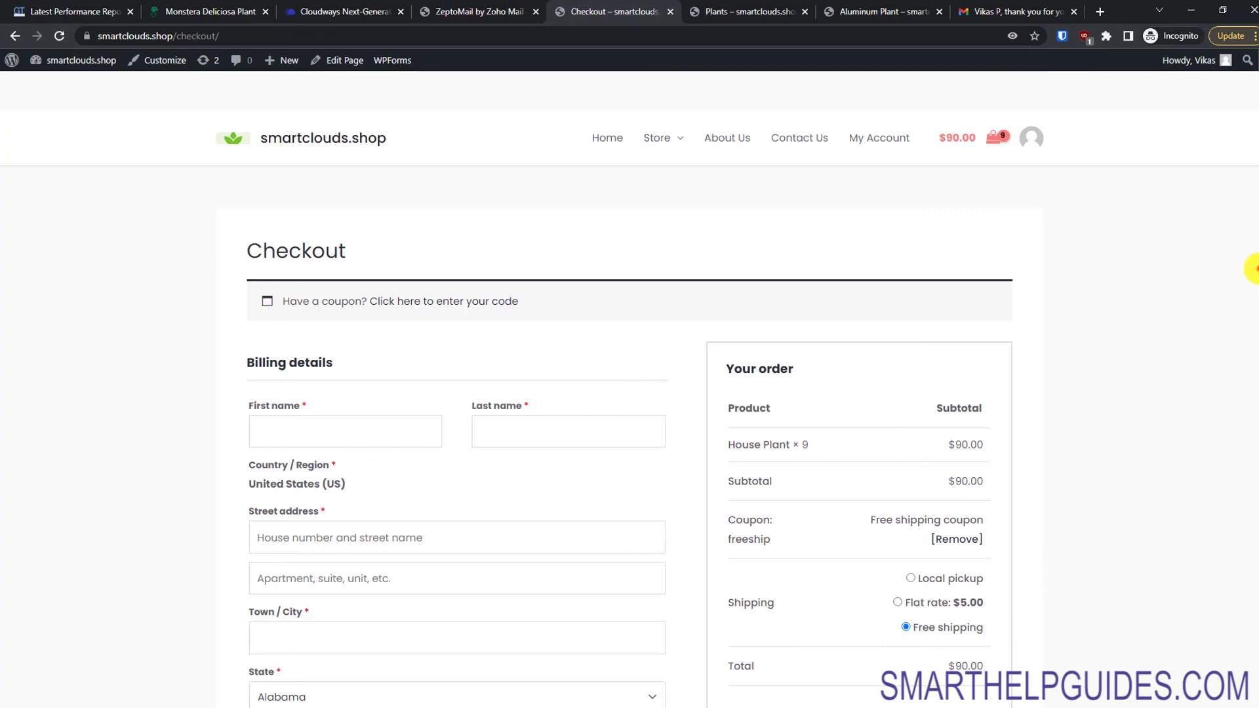
Step: Fill in the billing details, accept the terms and conditions, and place the $90.00 order
{"action": "scroll", "coordinate": [1245, 315], "scroll_direction": "down", "scroll_amount": 3}
{"action": "left_click", "coordinate": [434, 206]}
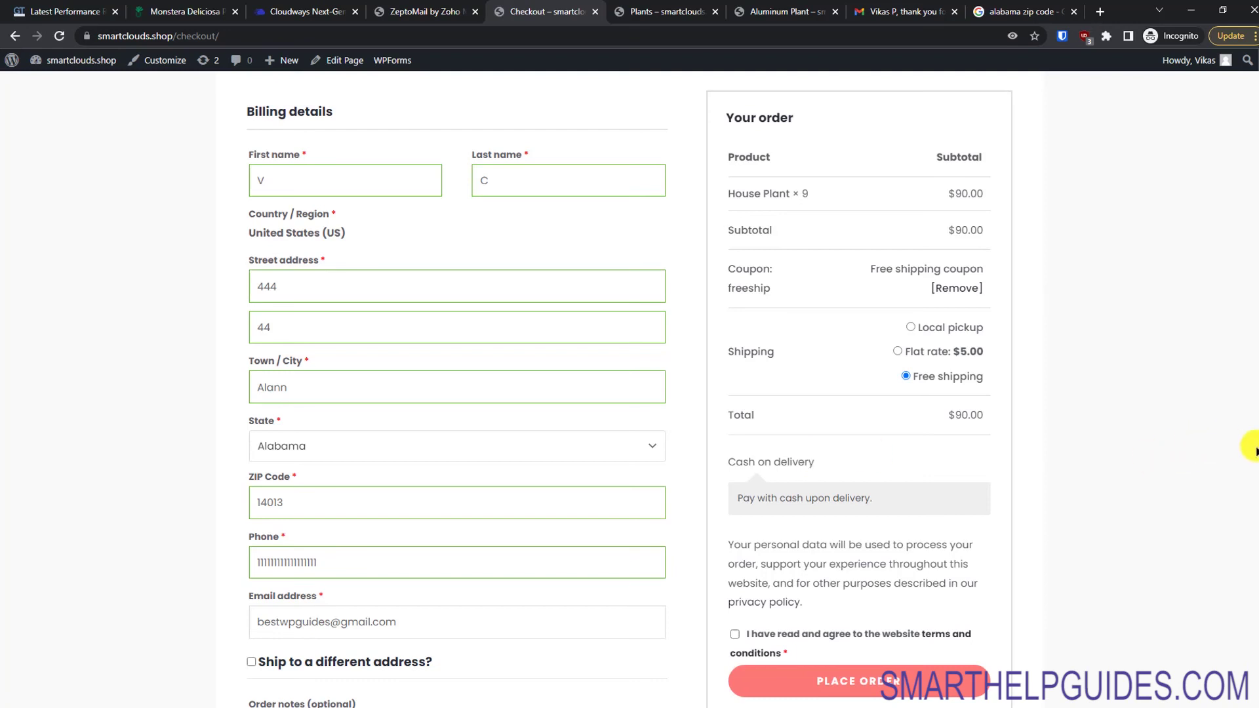
{"action": "left_click", "coordinate": [735, 634]}
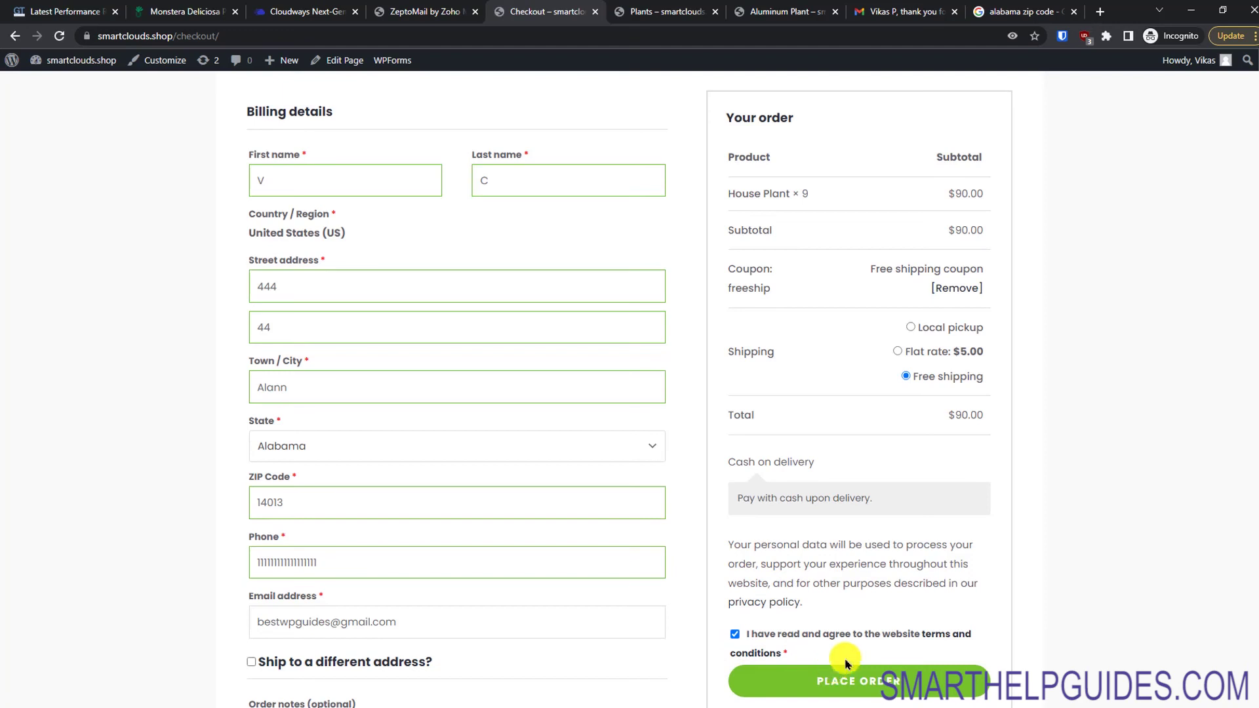
{"action": "left_click", "coordinate": [898, 689]}
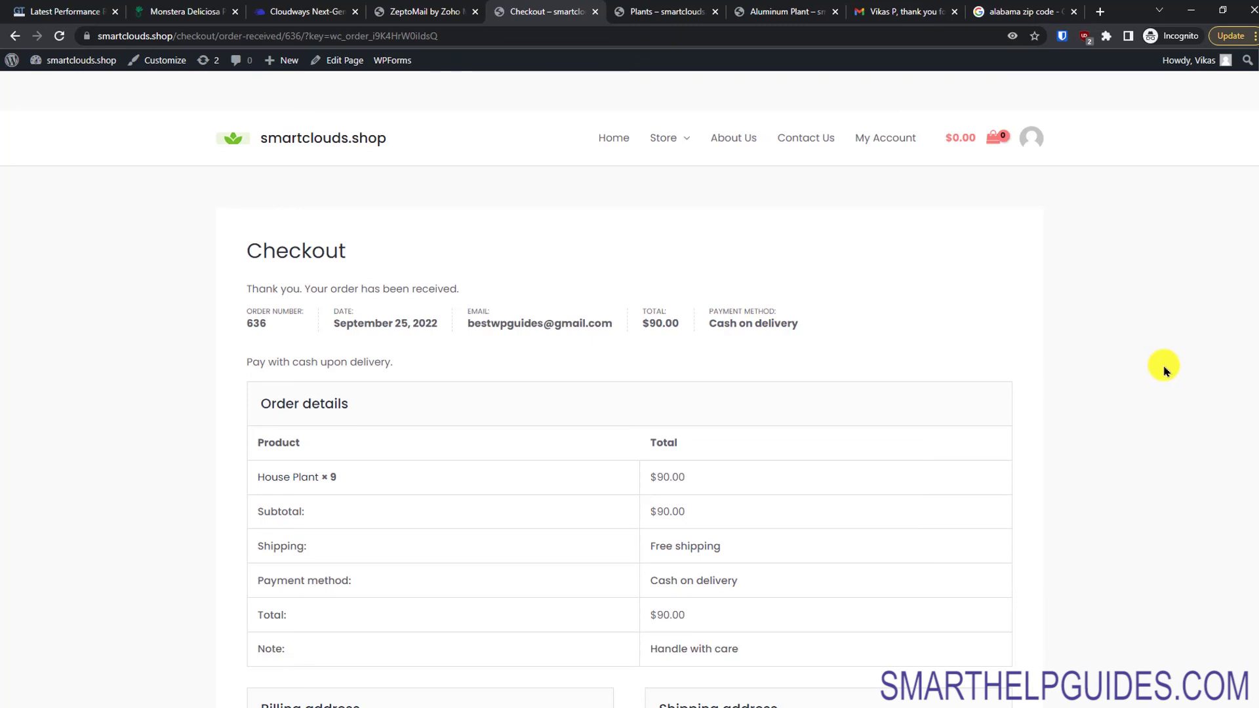
{"action": "scroll", "coordinate": [1253, 403], "scroll_direction": "down", "scroll_amount": 2}
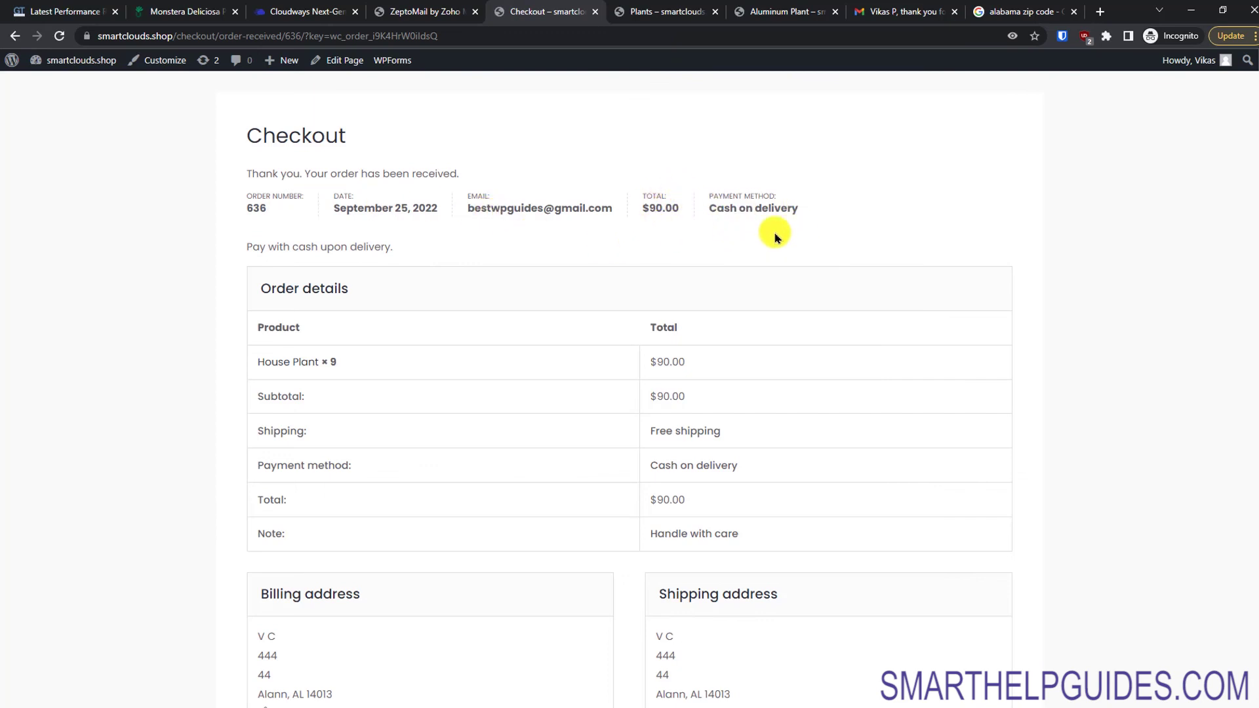
{"action": "scroll", "coordinate": [1255, 361], "scroll_direction": "down", "scroll_amount": 3}
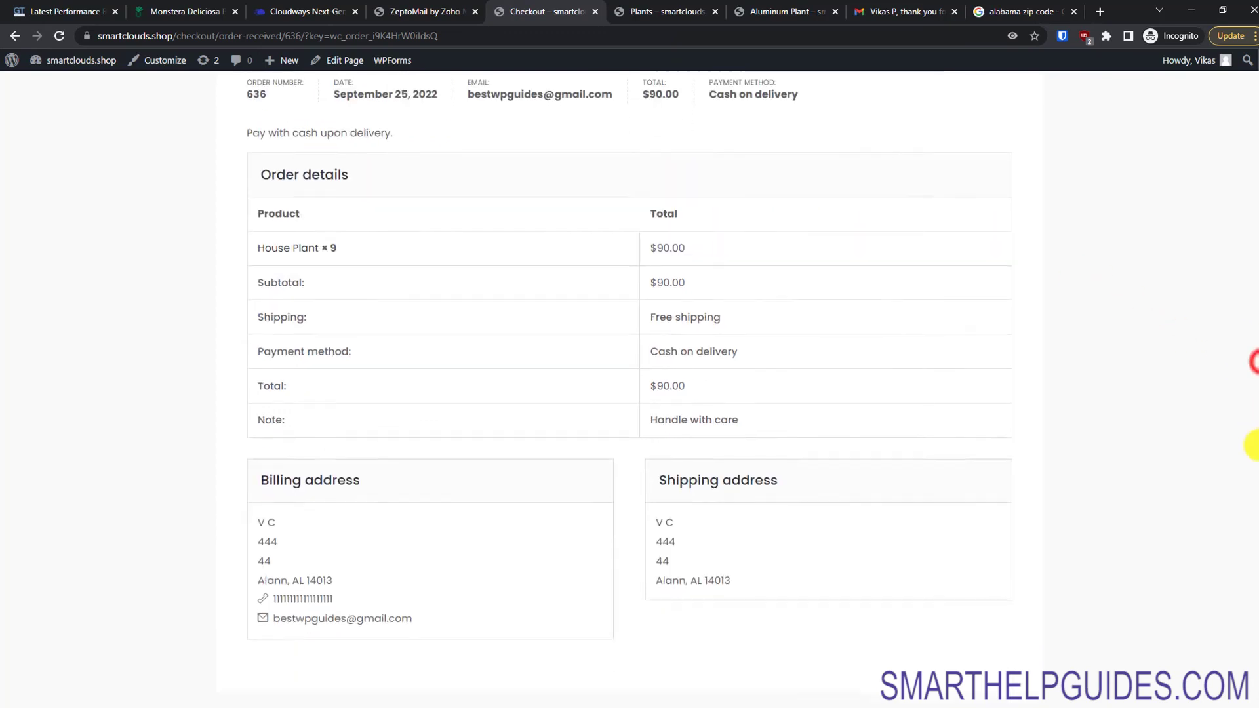
{"action": "left_click", "coordinate": [679, 359]}
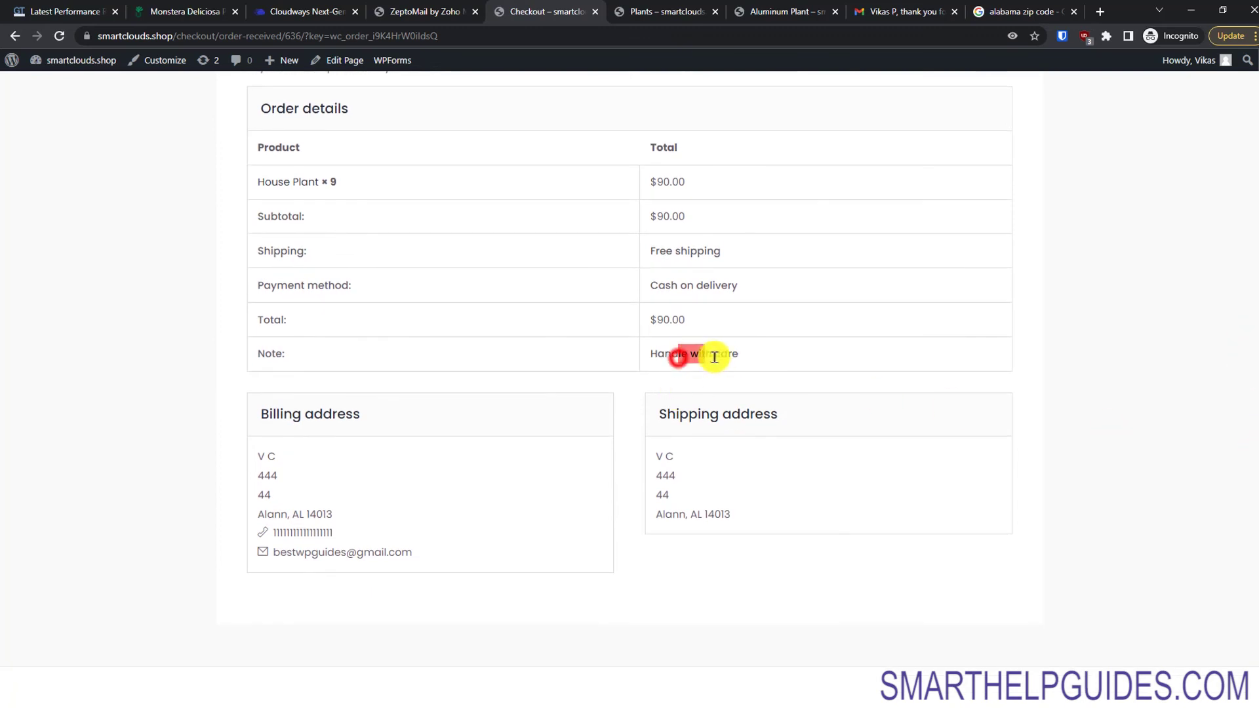
{"action": "left_click", "coordinate": [846, 384]}
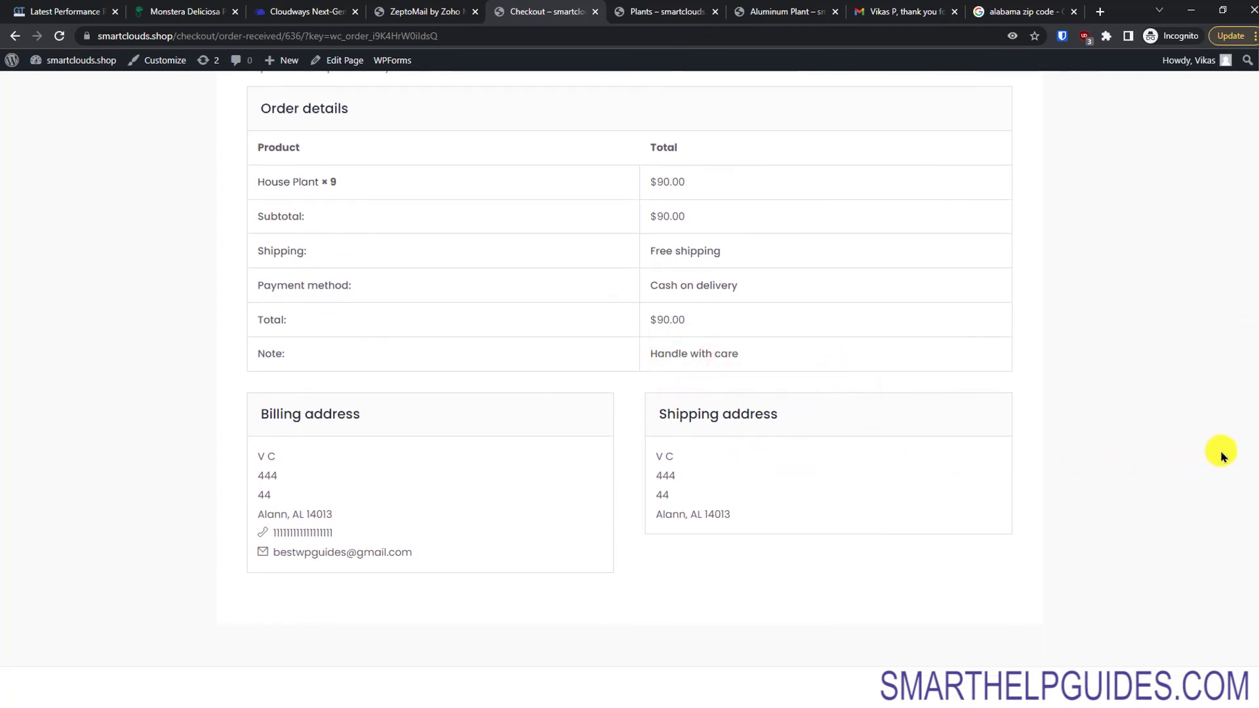
{"action": "left_click_drag", "start_coordinate": [1255, 477], "coordinate": [1255, 552]}
{"action": "scroll", "coordinate": [1254, 556], "scroll_direction": "up", "scroll_amount": 5}
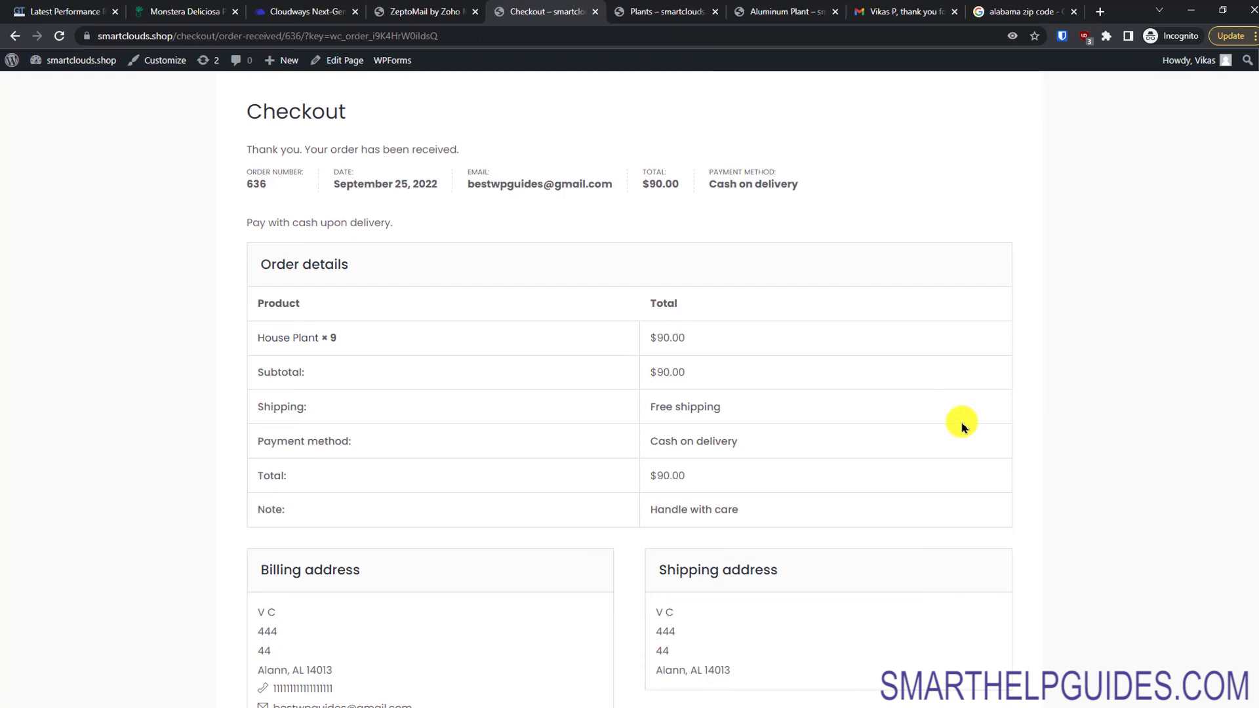
{"action": "left_click_drag", "start_coordinate": [1252, 403], "coordinate": [1248, 311]}
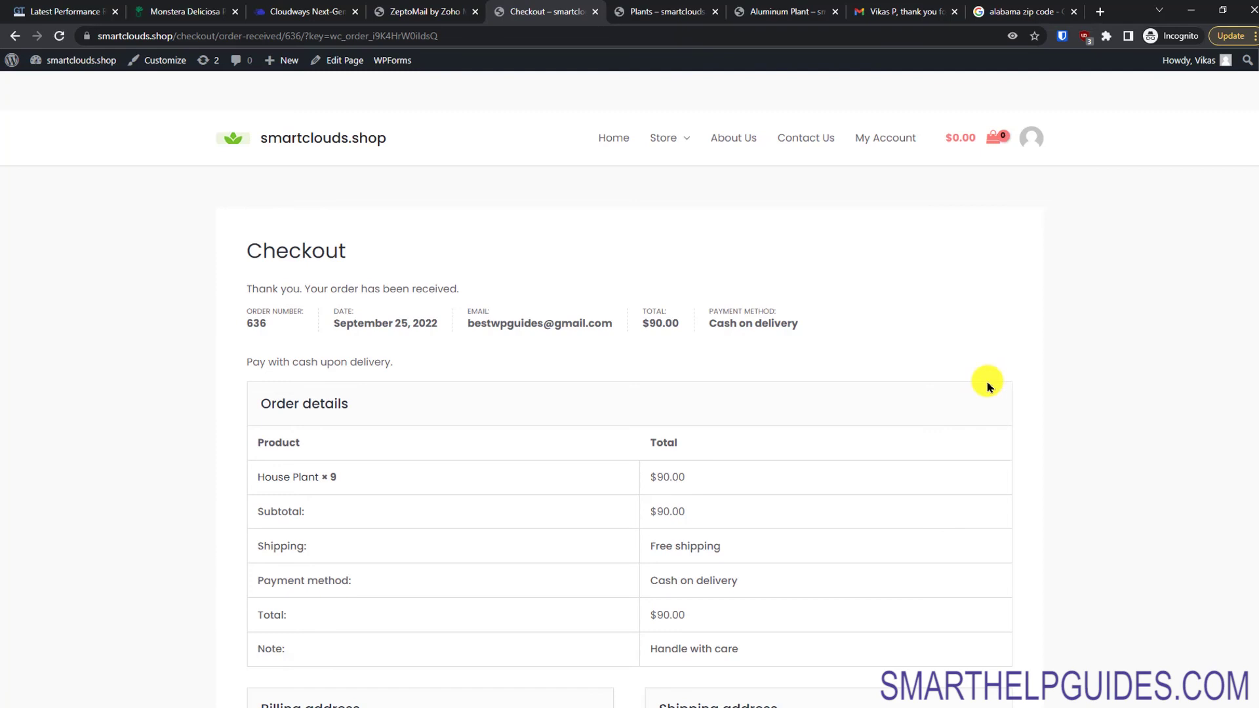
{"action": "mouse_move", "coordinate": [66, 65]}
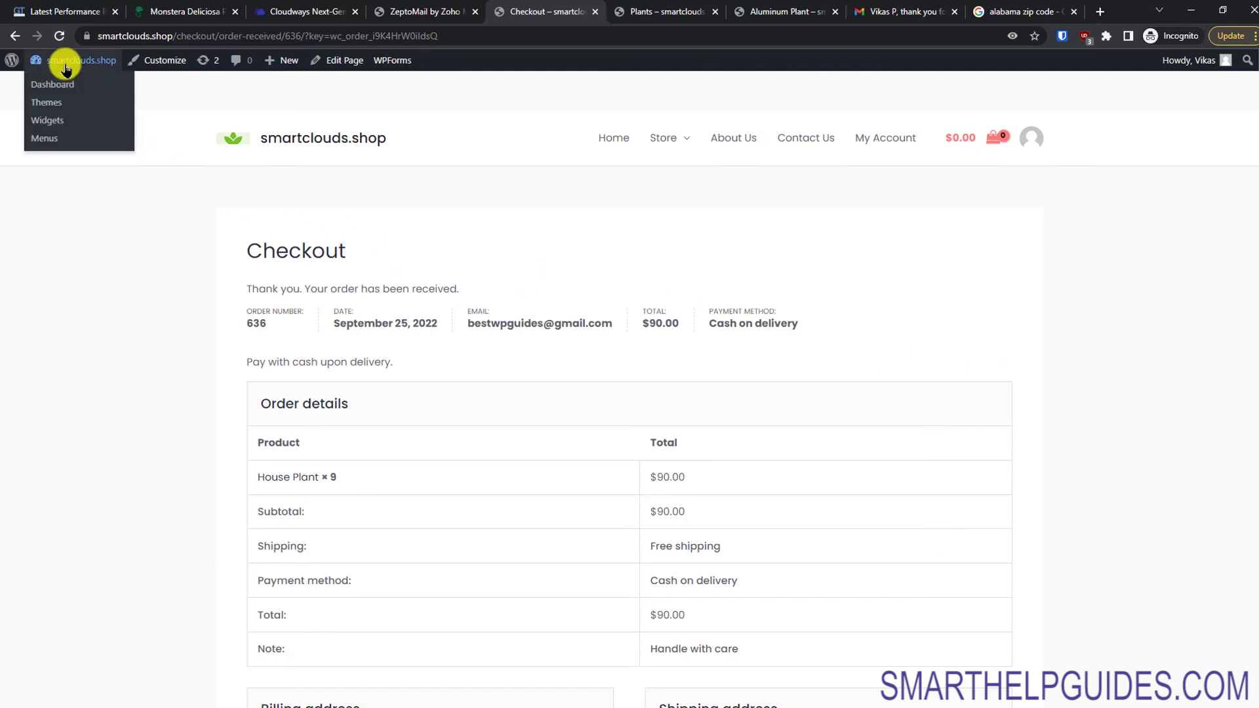
Step: Open the admin dashboard in a new tab, edit order #636, and check its order email options
{"action": "right_click", "coordinate": [55, 90]}
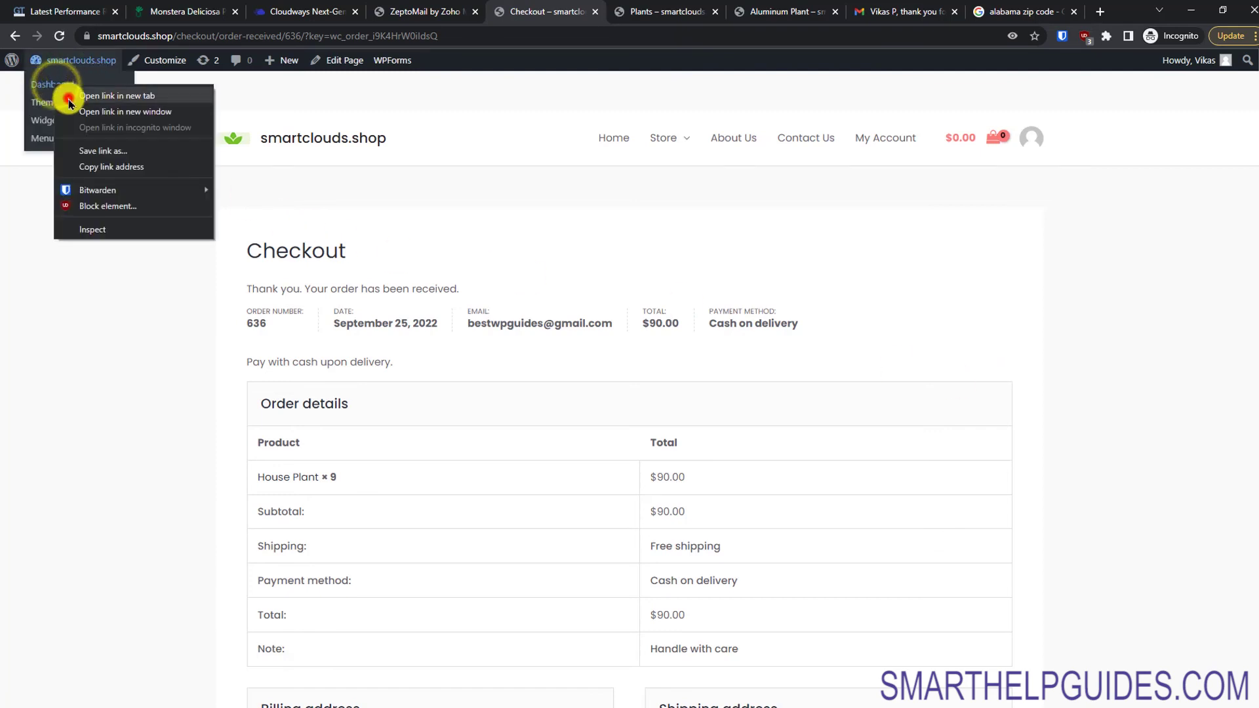
{"action": "left_click", "coordinate": [68, 97]}
{"action": "left_click", "coordinate": [580, 11]}
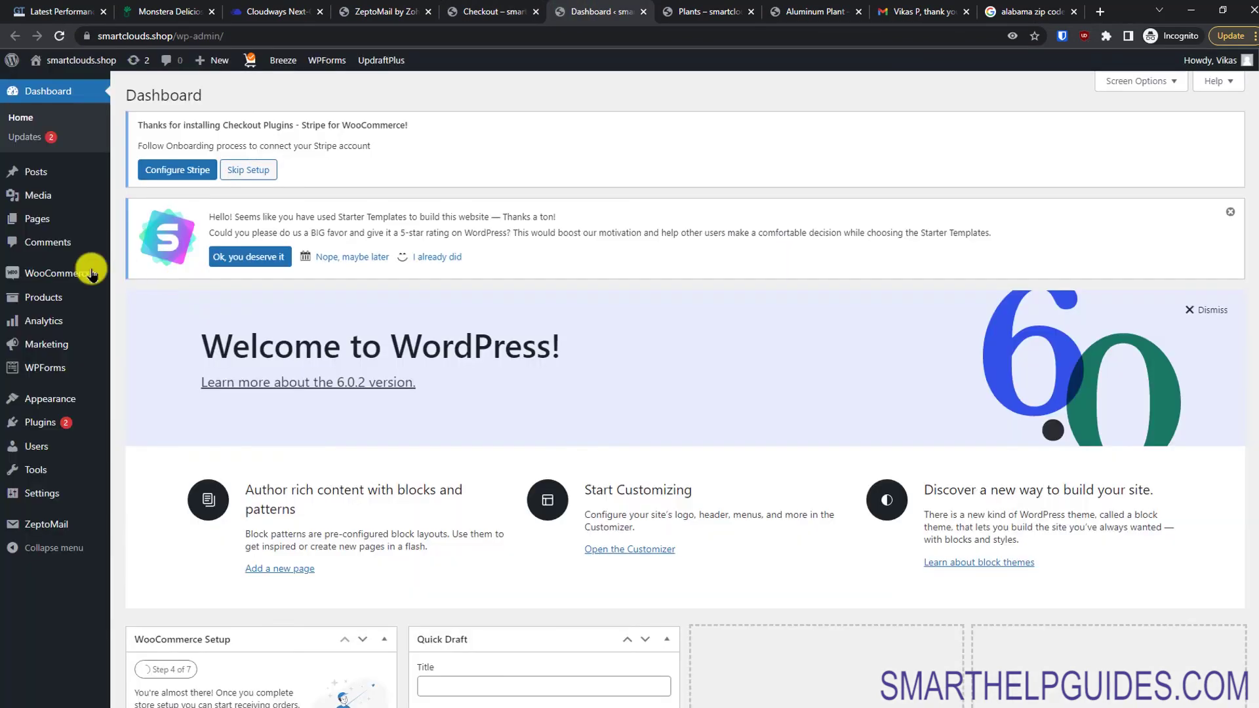
{"action": "mouse_move", "coordinate": [76, 273]}
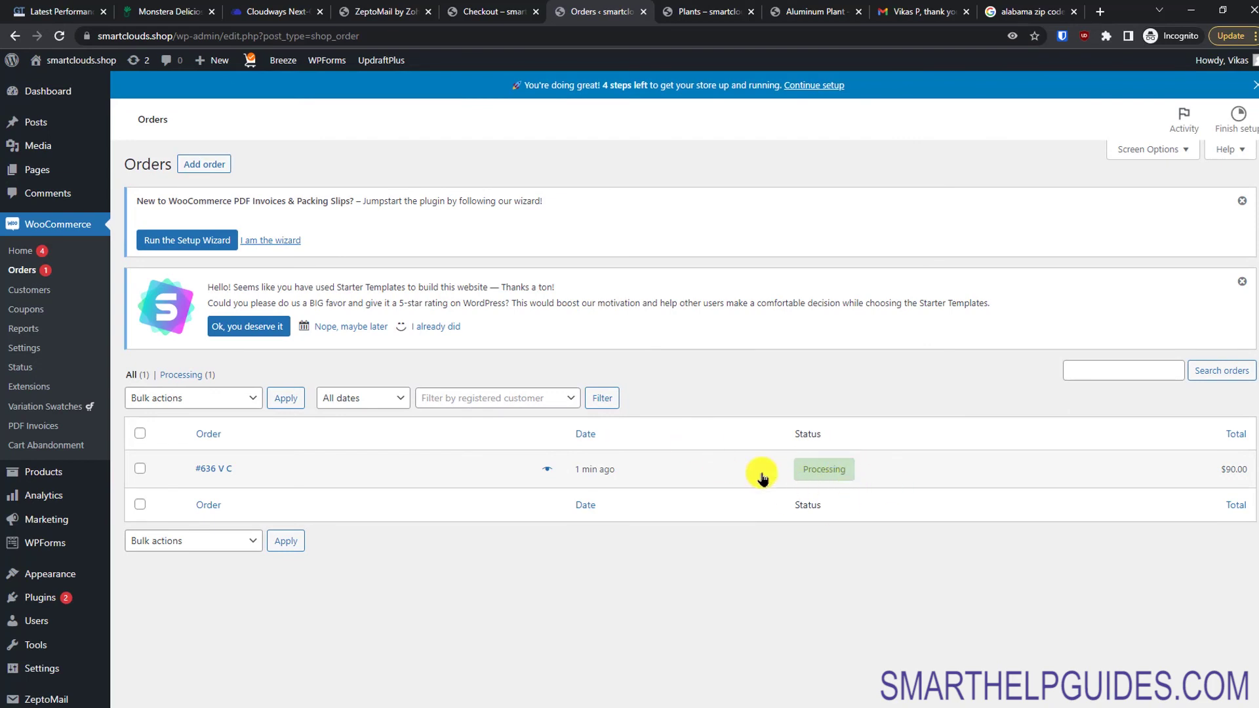
{"action": "left_click", "coordinate": [219, 472]}
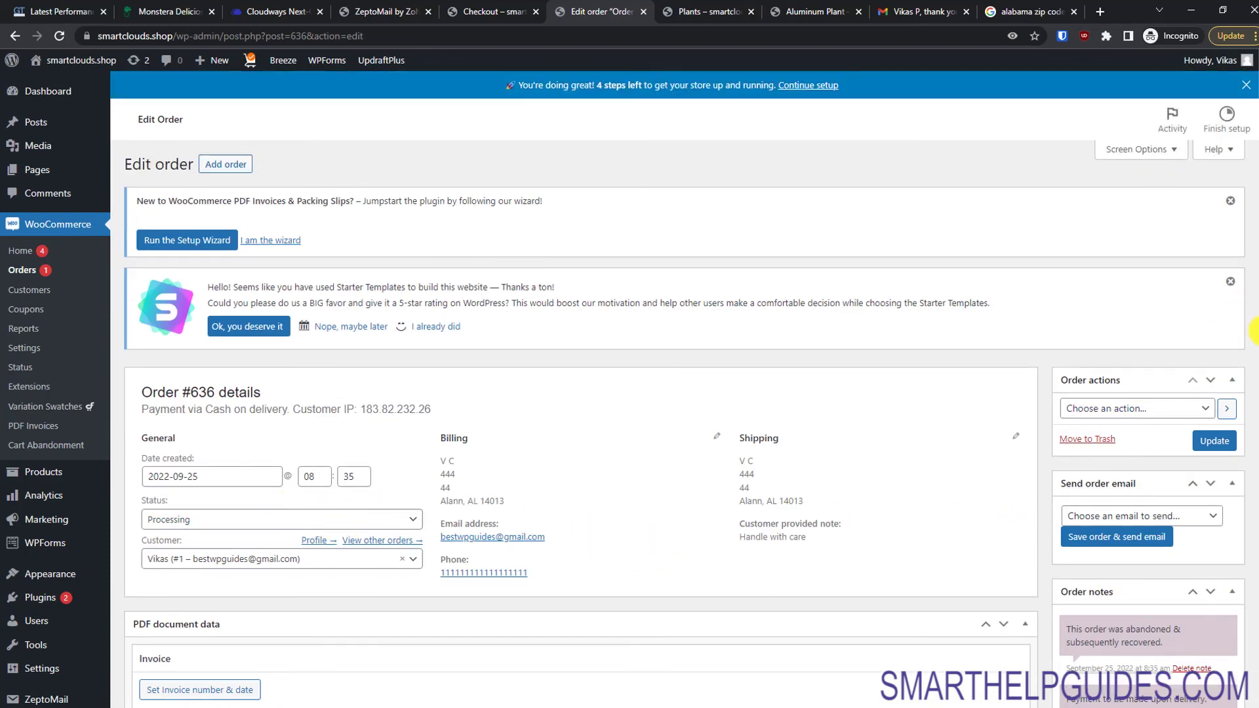
{"action": "scroll", "coordinate": [1253, 331], "scroll_direction": "down", "scroll_amount": 5}
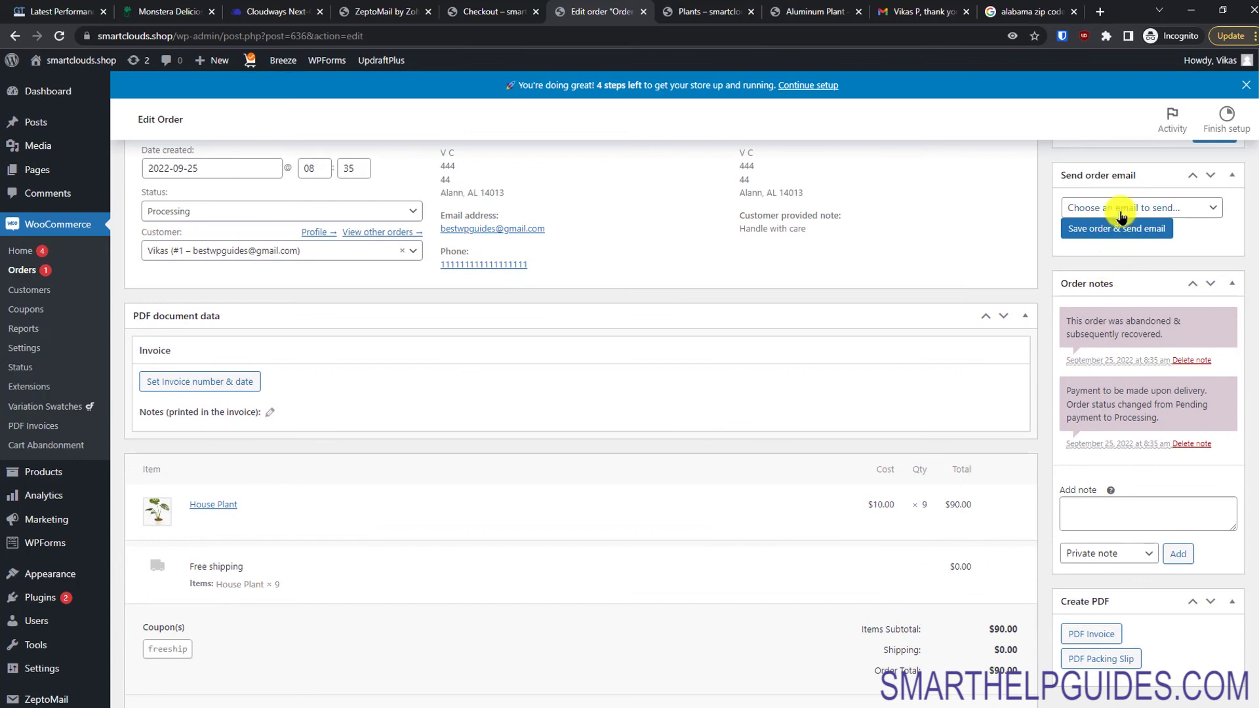
{"action": "left_click", "coordinate": [1169, 205]}
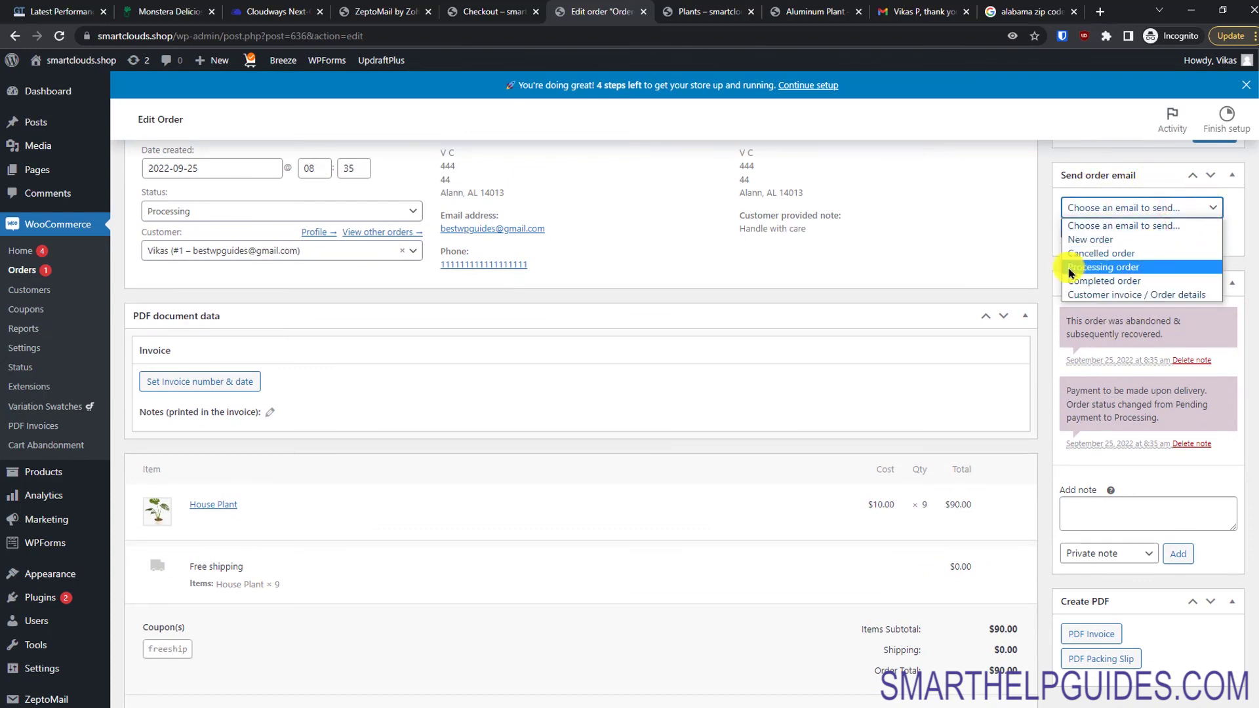
{"action": "left_click", "coordinate": [998, 233]}
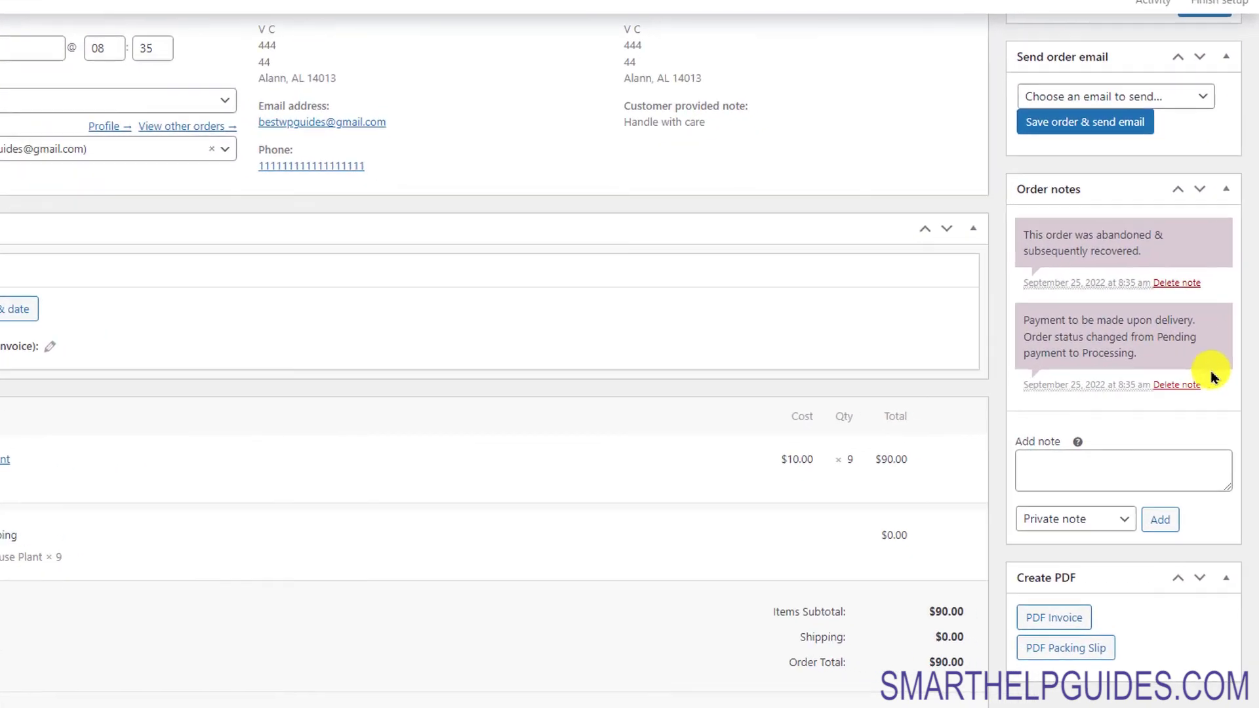
Step: Add the customer note 'Your order has been shipped with tracking no 4455' to the order
{"action": "scroll", "coordinate": [1251, 362], "scroll_direction": "down", "scroll_amount": 1}
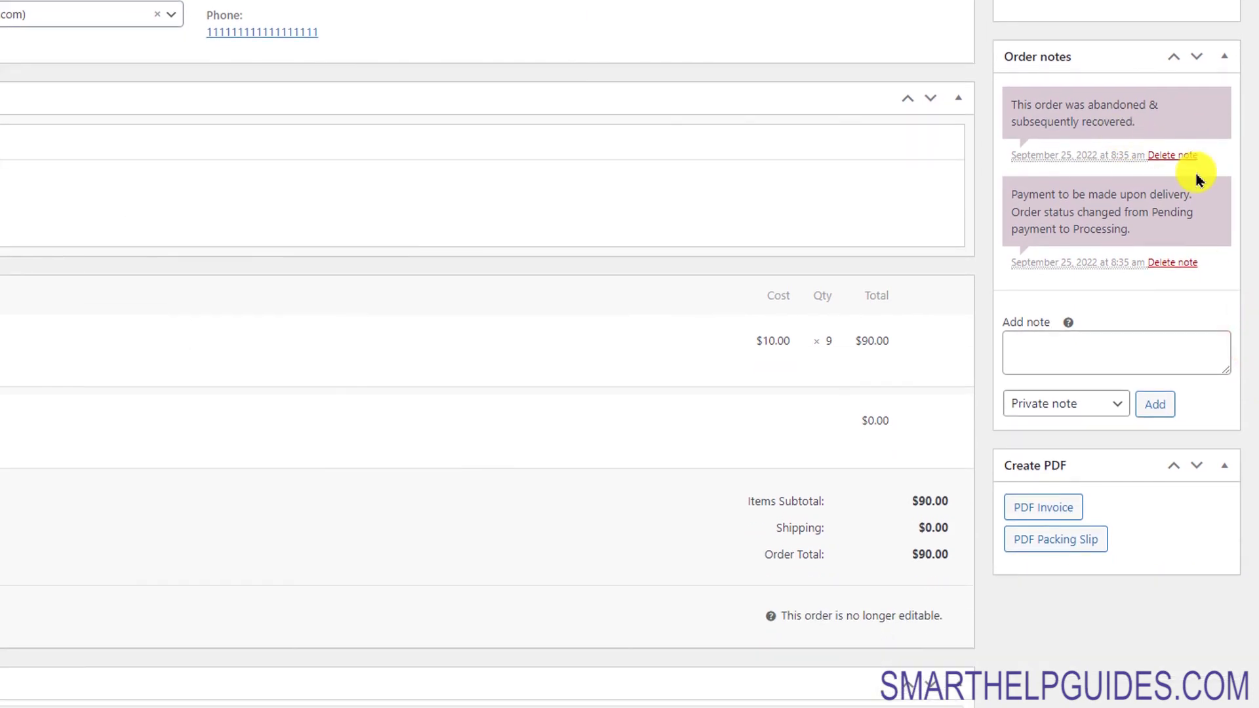
{"action": "left_click", "coordinate": [1140, 353]}
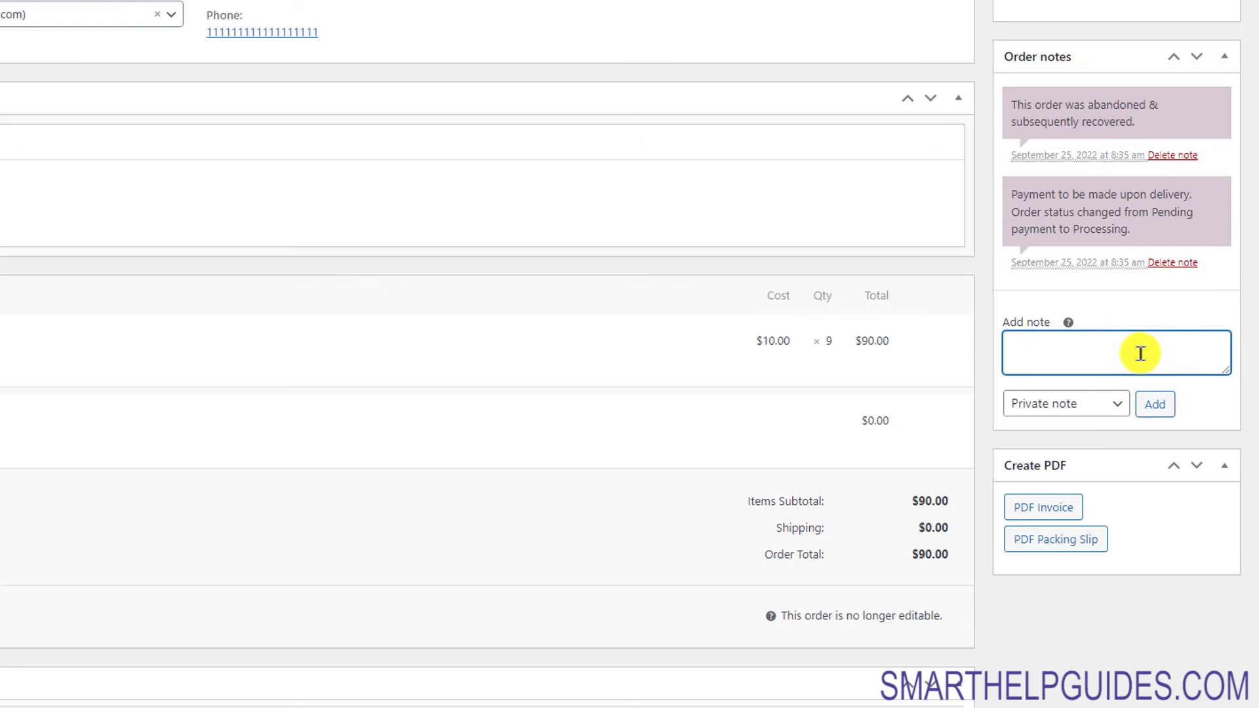
{"action": "type", "text": "Your order has been shipped with tracking no 445"}
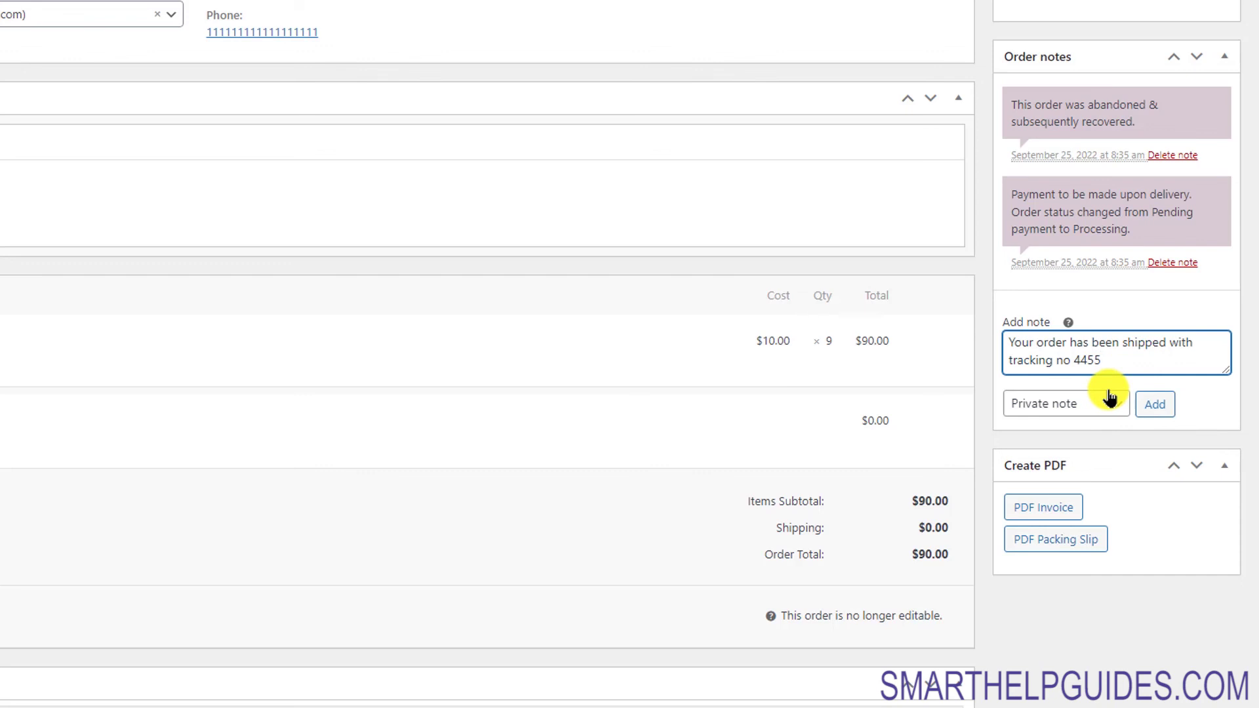
{"action": "left_click", "coordinate": [1108, 406]}
{"action": "left_click", "coordinate": [1100, 440]}
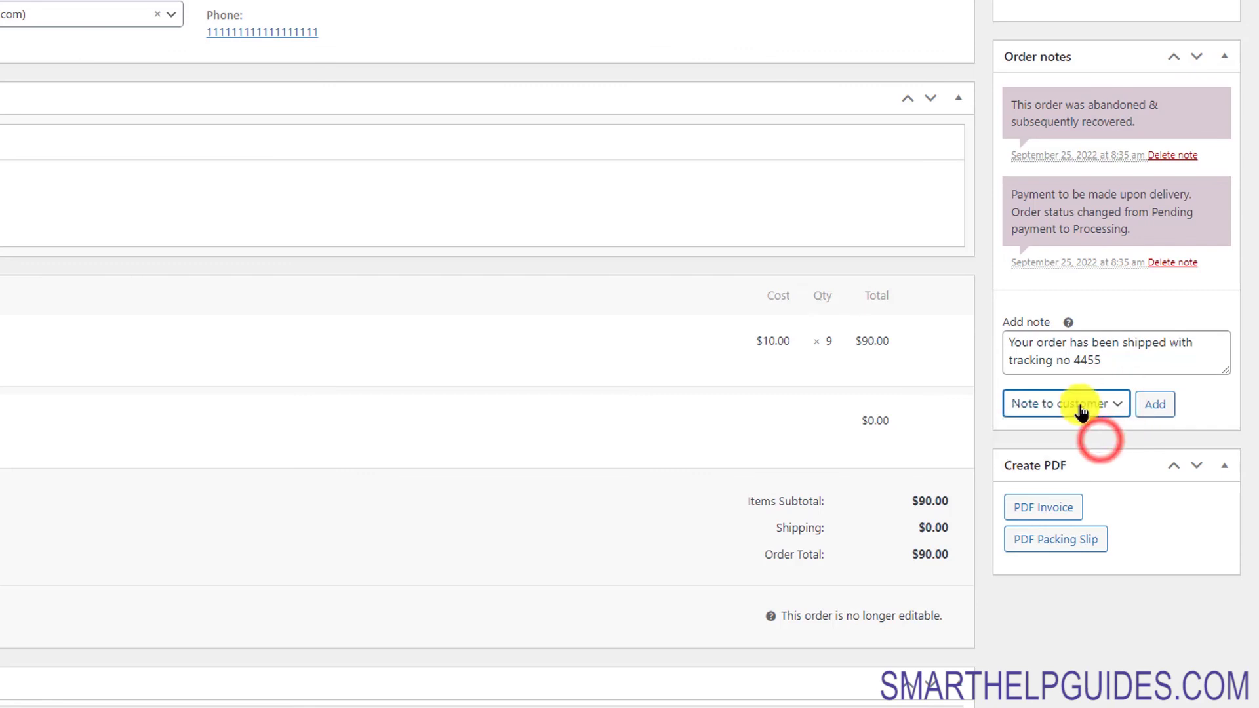
{"action": "left_click", "coordinate": [1170, 408]}
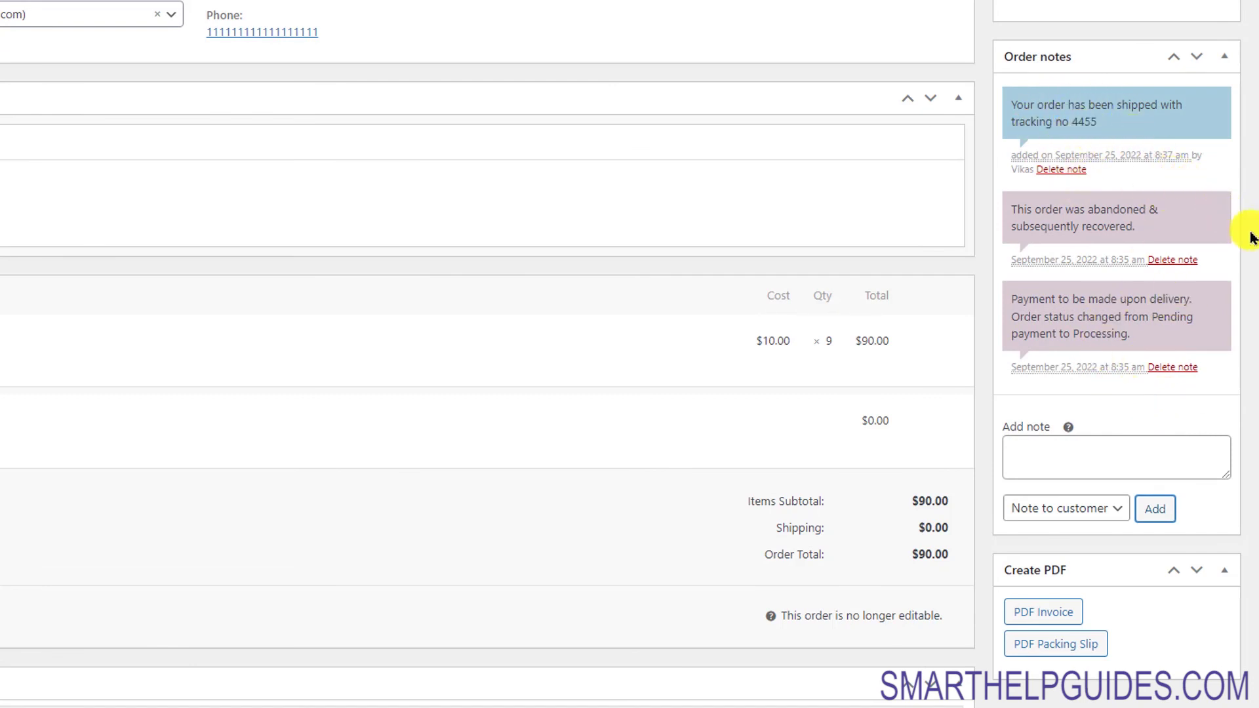
{"action": "left_click_drag", "start_coordinate": [1253, 242], "coordinate": [1254, 138]}
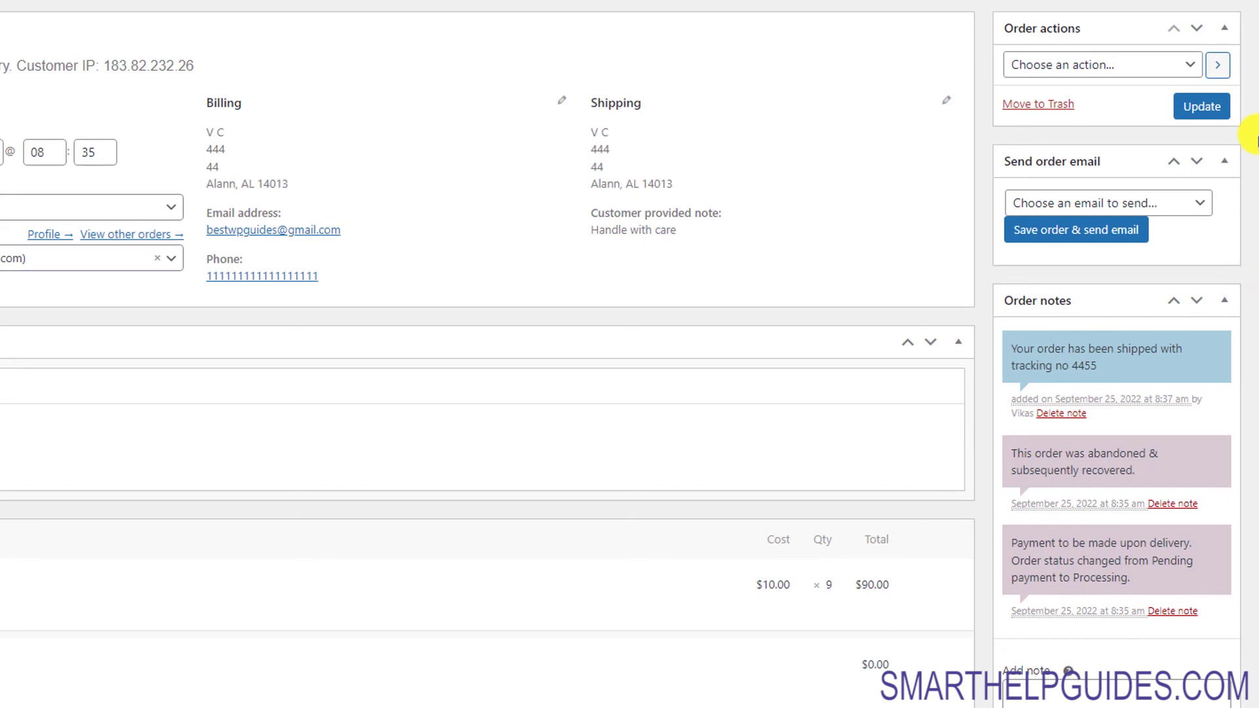
Step: Generate the PDF invoice for order #636 from the Create PDF box
{"action": "left_click", "coordinate": [1078, 62]}
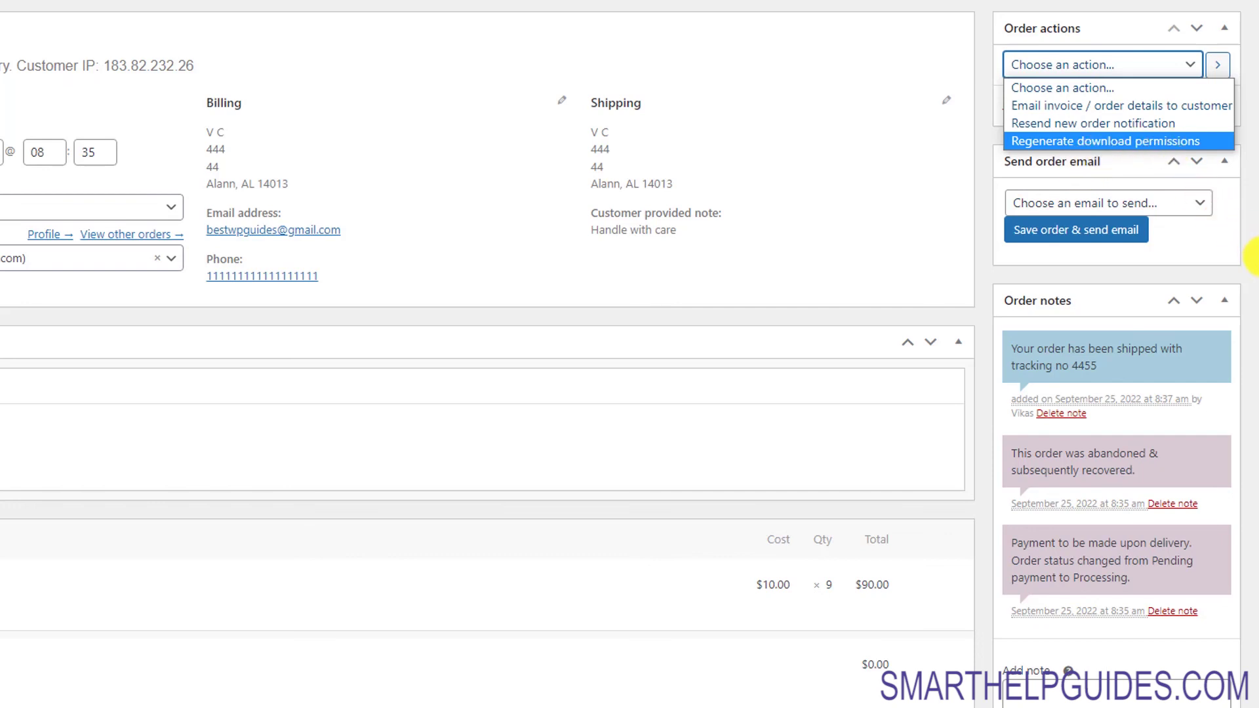
{"action": "scroll", "coordinate": [1251, 259], "scroll_direction": "down", "scroll_amount": 5}
{"action": "scroll", "coordinate": [1249, 414], "scroll_direction": "down", "scroll_amount": 1}
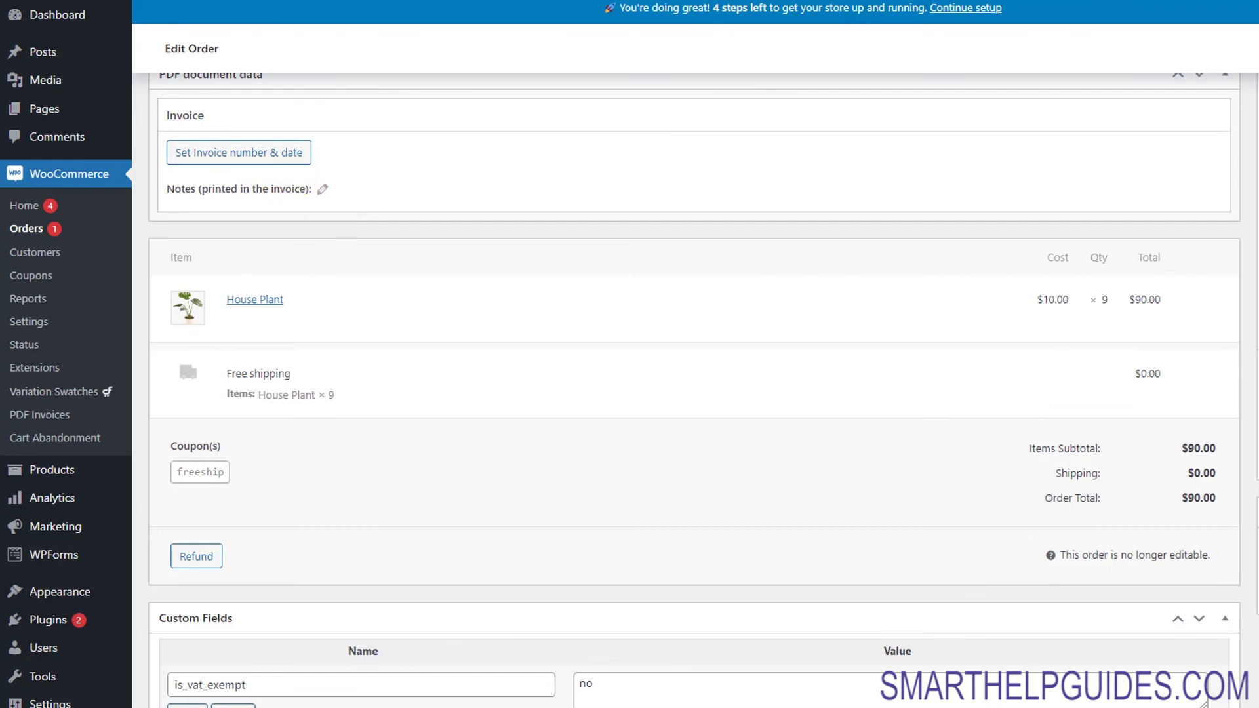
{"action": "scroll", "coordinate": [694, 393], "scroll_direction": "down", "scroll_amount": 3}
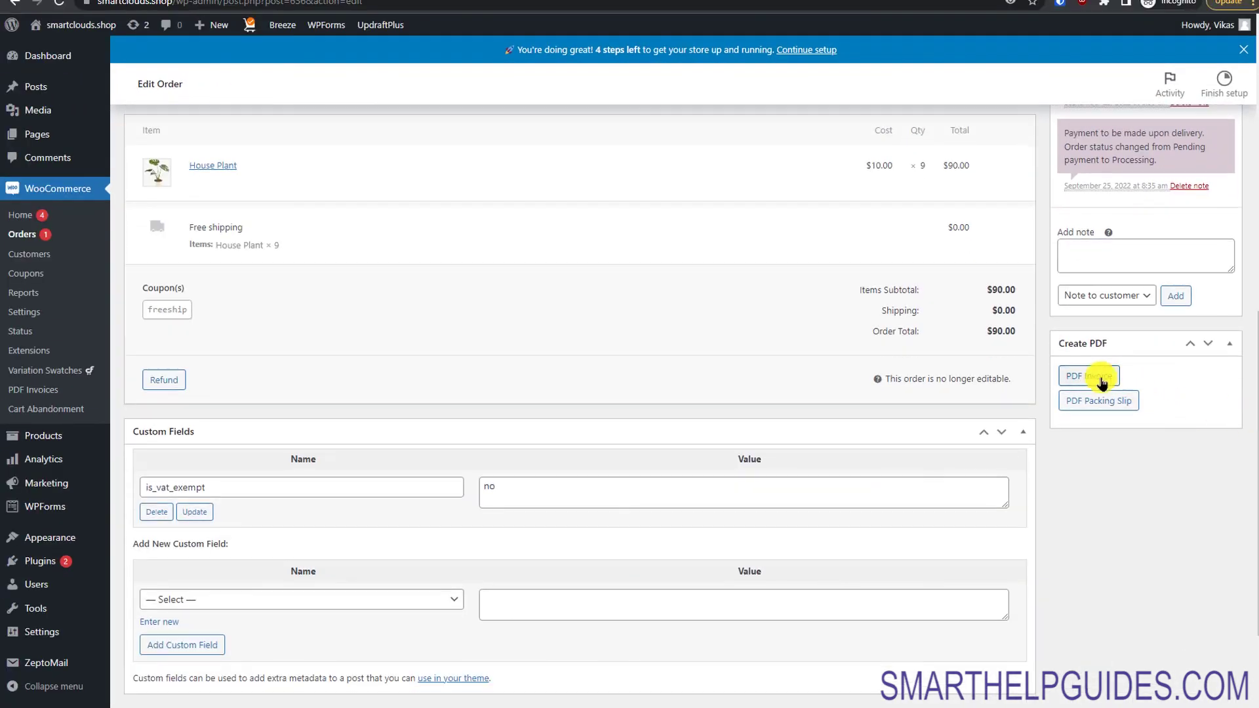
{"action": "left_click", "coordinate": [1097, 380]}
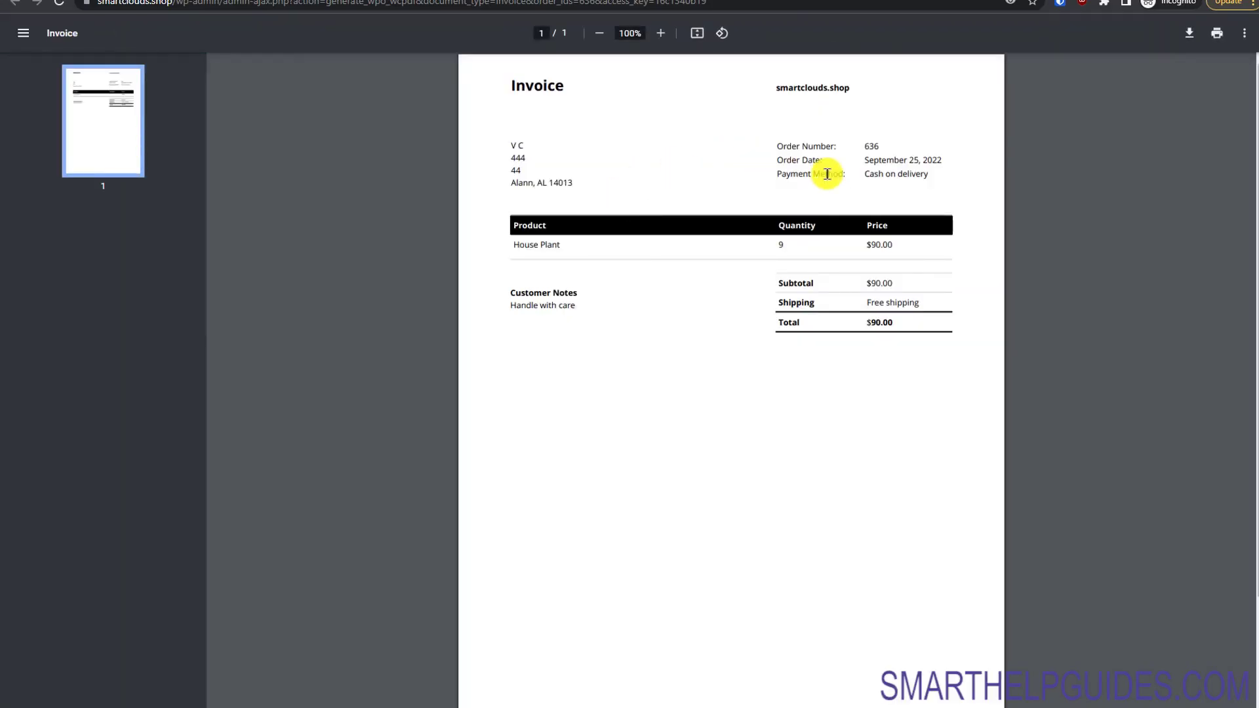
Step: Return to order #636 and generate its PDF packing slip for House Plant × 9
{"action": "left_click", "coordinate": [500, 95]}
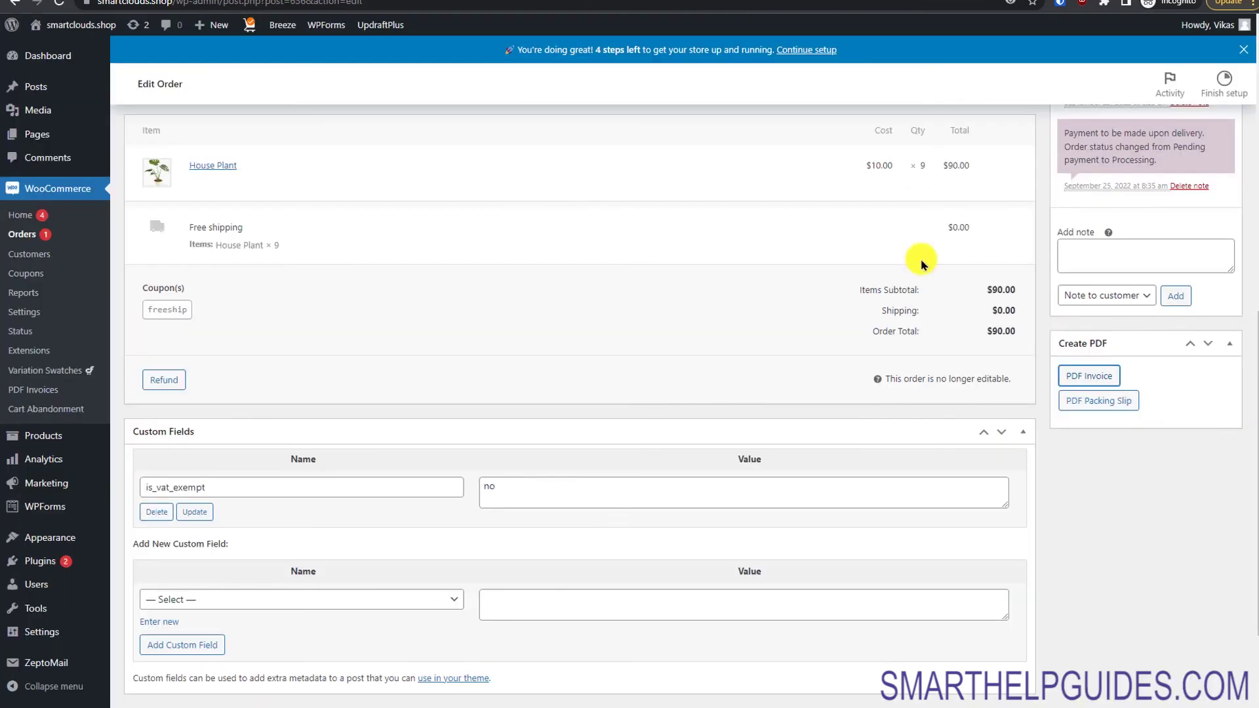
{"action": "left_click", "coordinate": [1080, 403]}
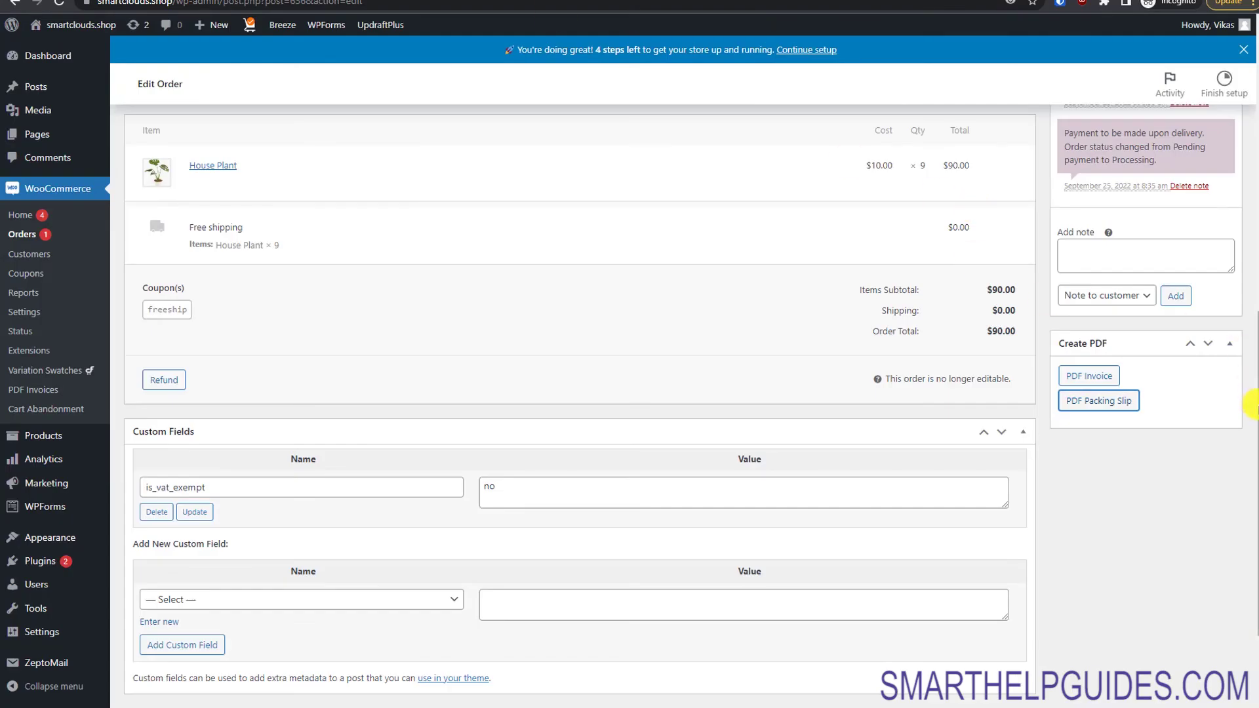
{"action": "scroll", "coordinate": [1252, 403], "scroll_direction": "up", "scroll_amount": 10}
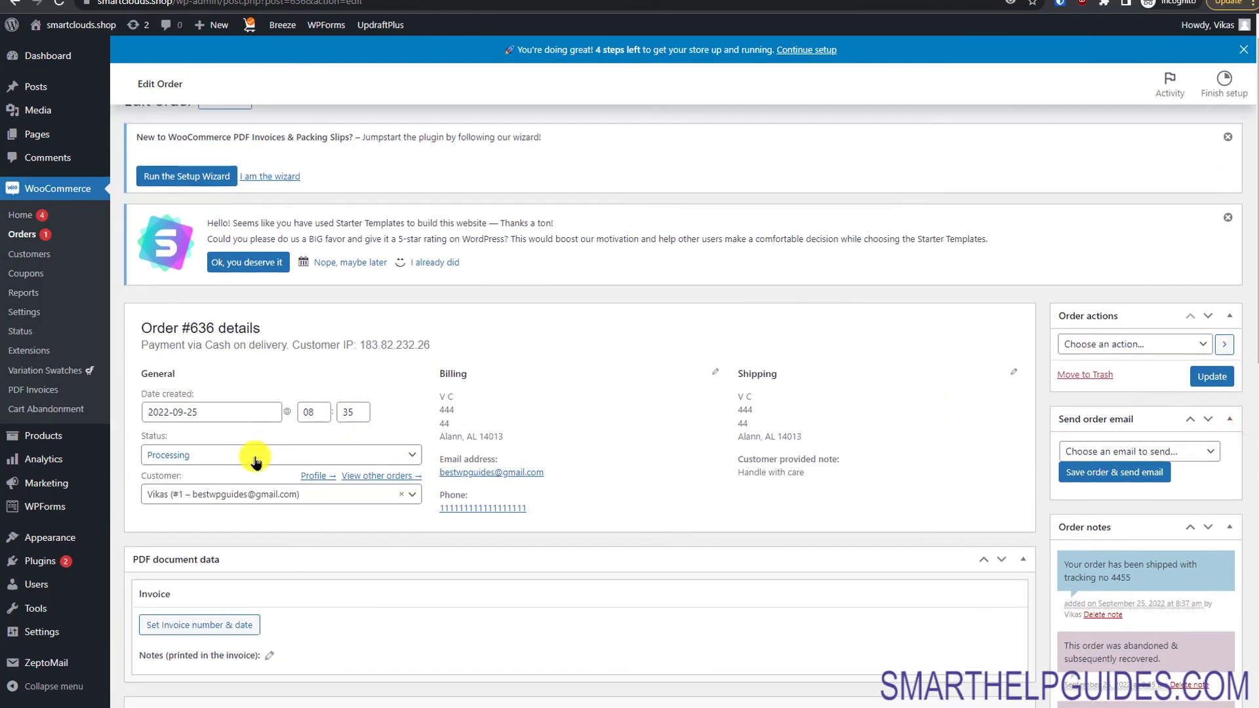
Step: Change order #636 from Processing to Completed, update it, and return to the Orders list
{"action": "left_click", "coordinate": [254, 461]}
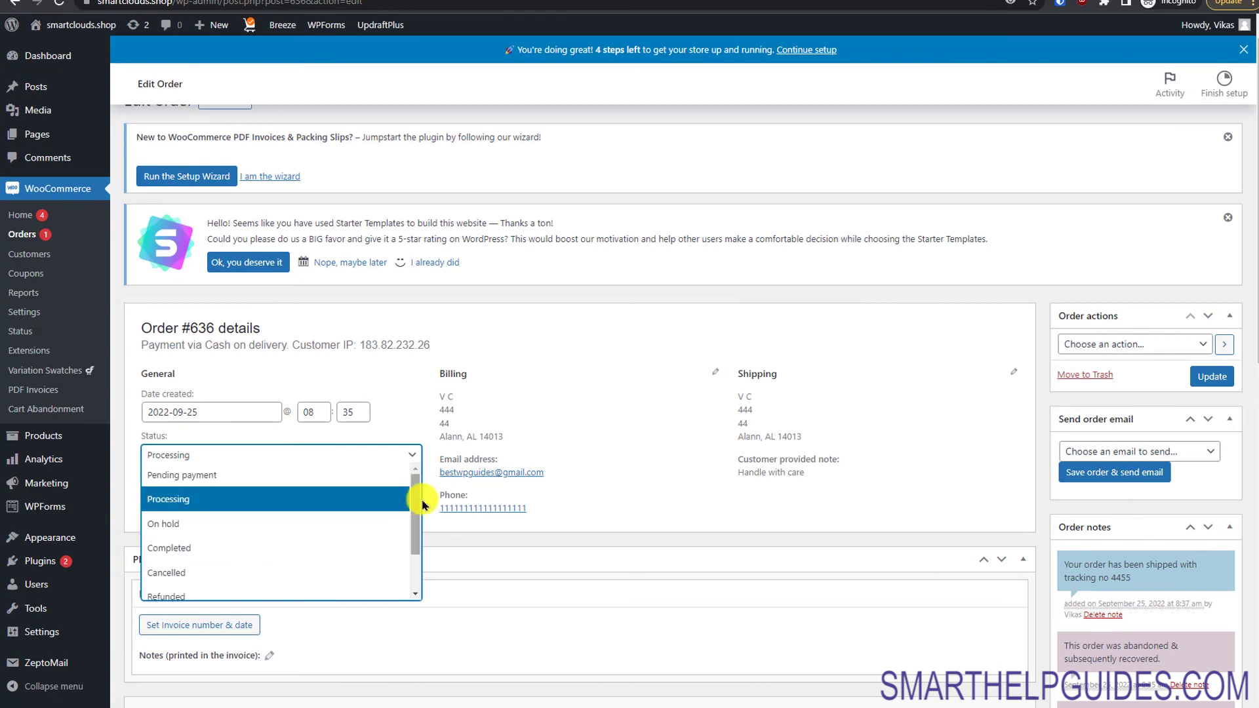
{"action": "left_click_drag", "start_coordinate": [414, 514], "coordinate": [411, 514]}
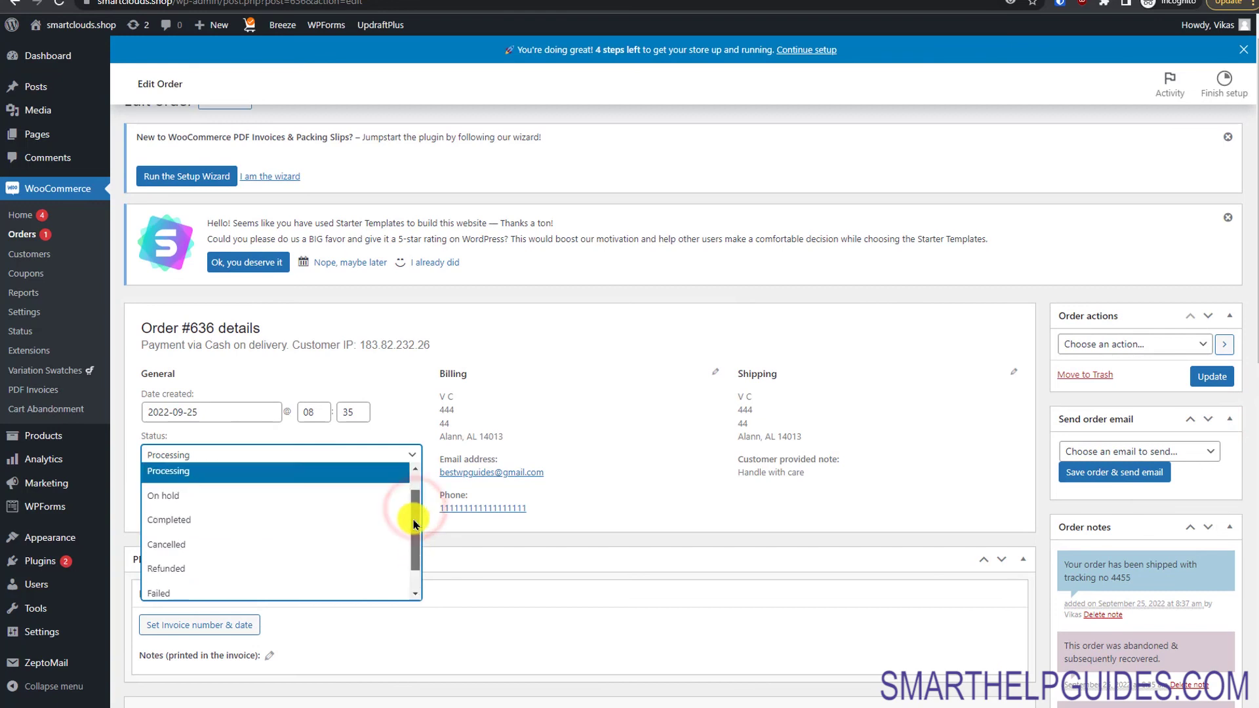
{"action": "left_click", "coordinate": [278, 547]}
{"action": "left_click", "coordinate": [212, 456]}
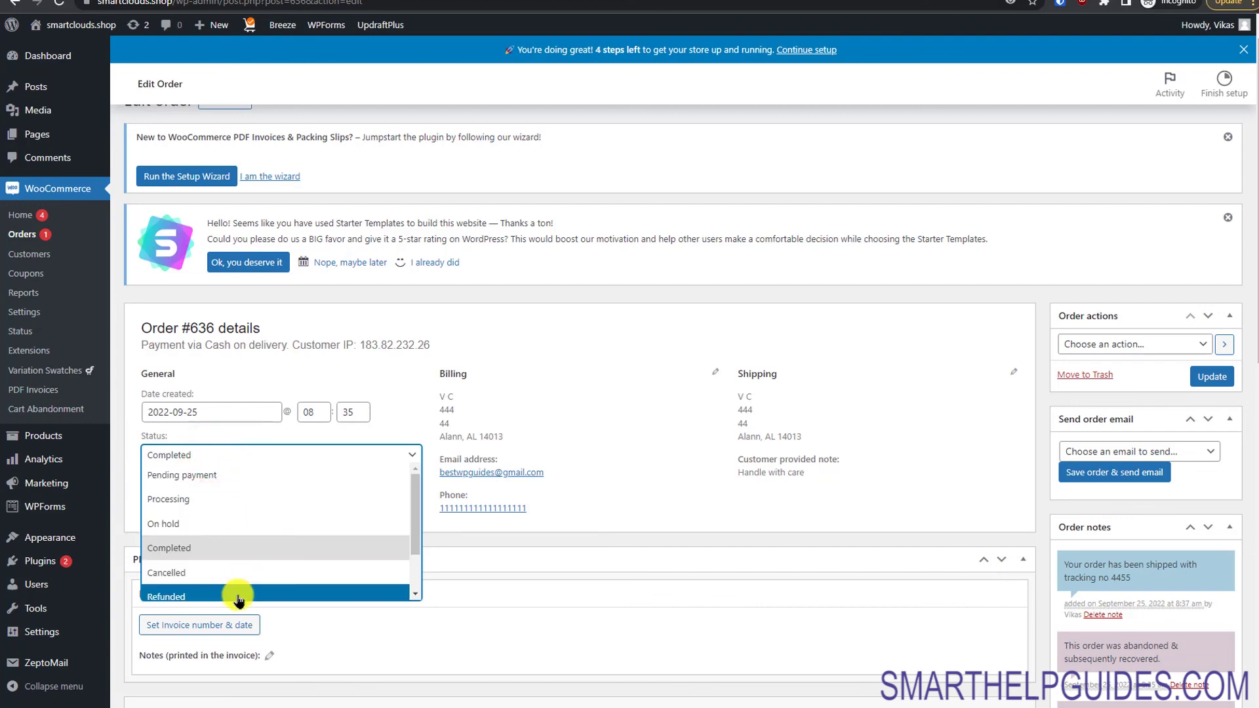
{"action": "left_click", "coordinate": [238, 551]}
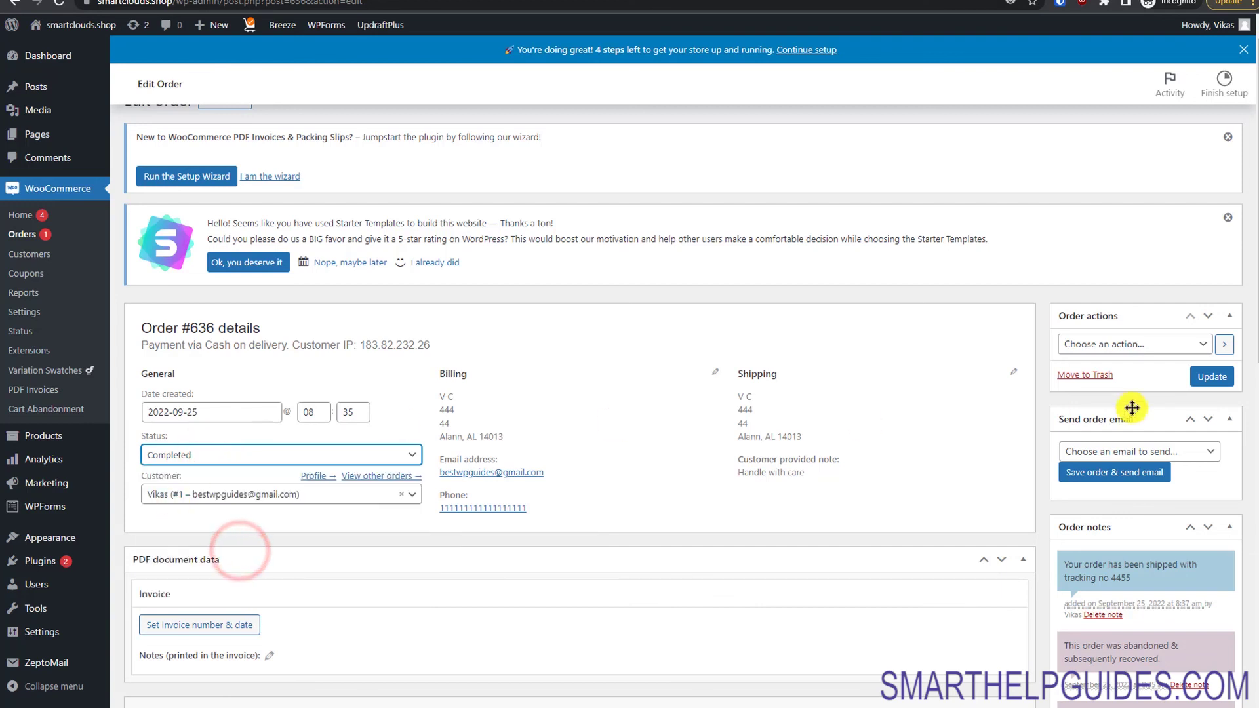
{"action": "left_click", "coordinate": [1211, 377]}
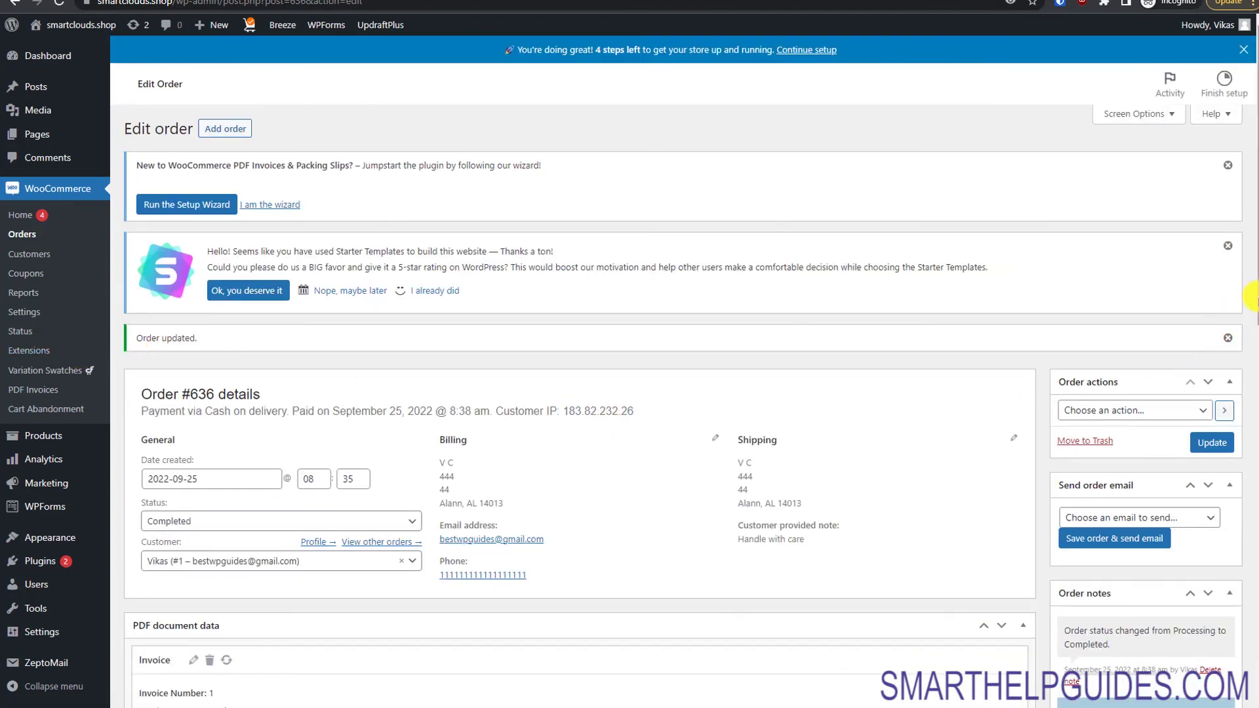
{"action": "scroll", "coordinate": [1249, 296], "scroll_direction": "down", "scroll_amount": 6}
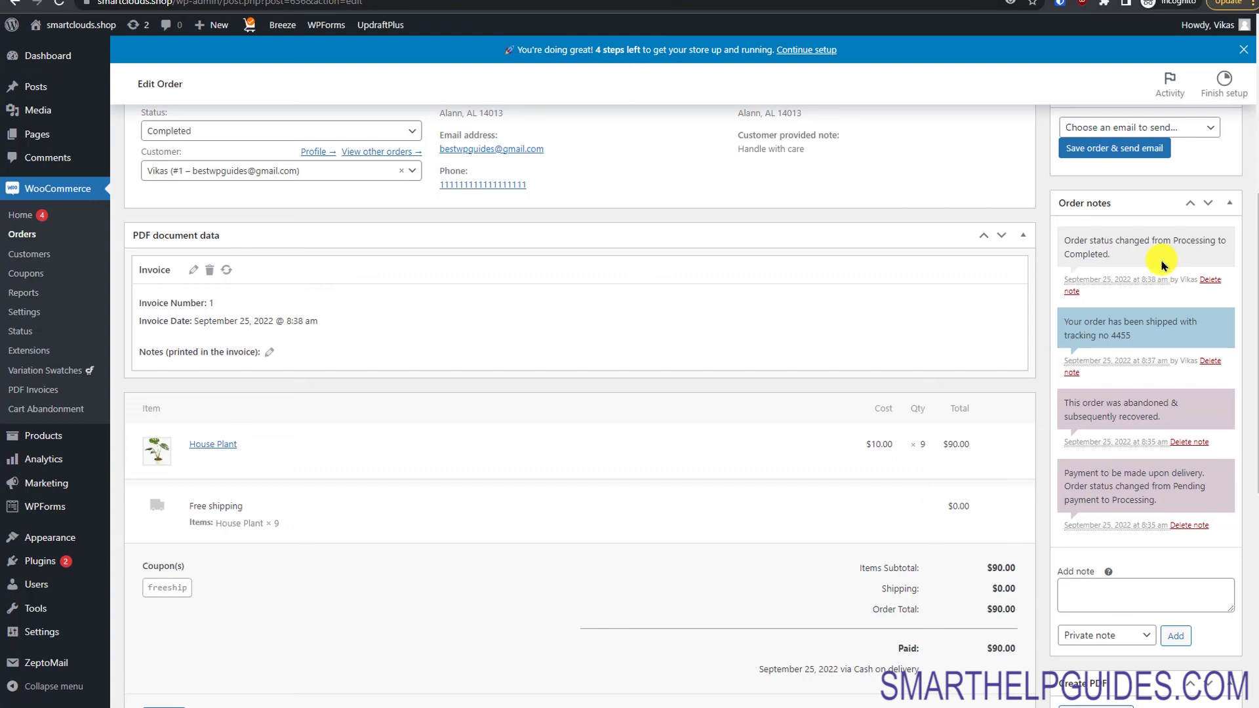
{"action": "left_click", "coordinate": [14, 237]}
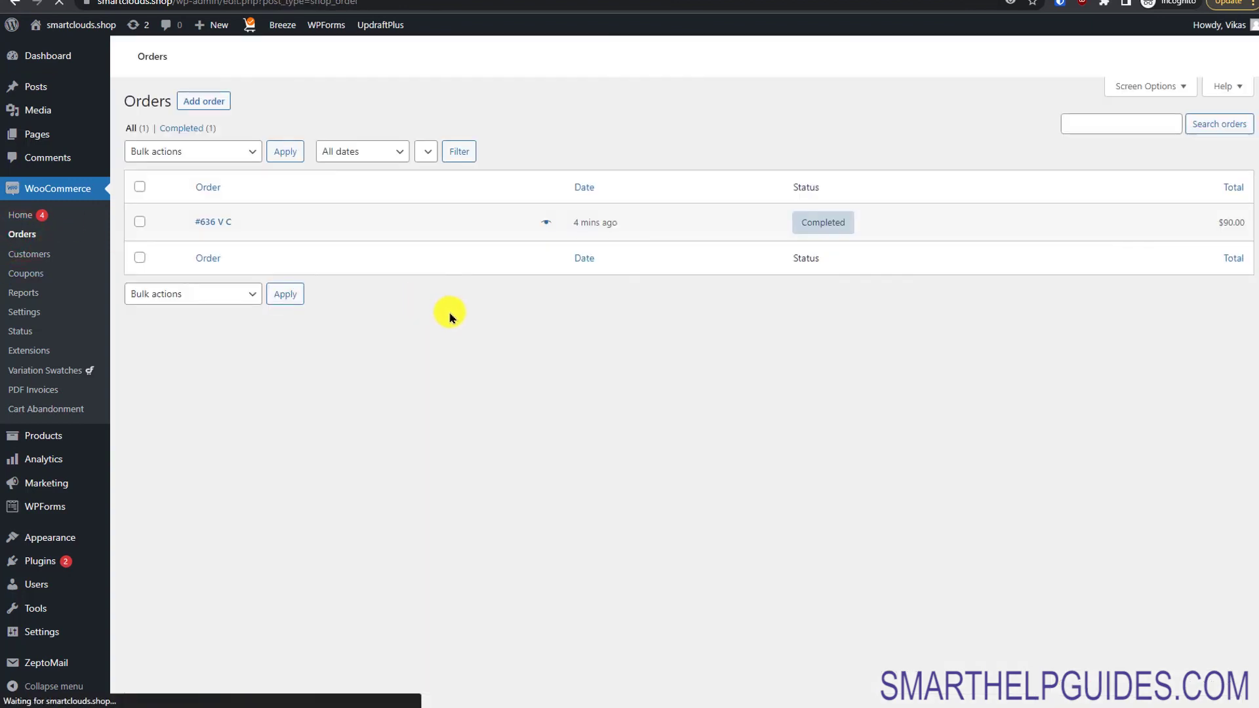
Step: Preview order #636's details, reopen its edit page, then return to PDF Invoices settings
{"action": "left_click", "coordinate": [547, 406]}
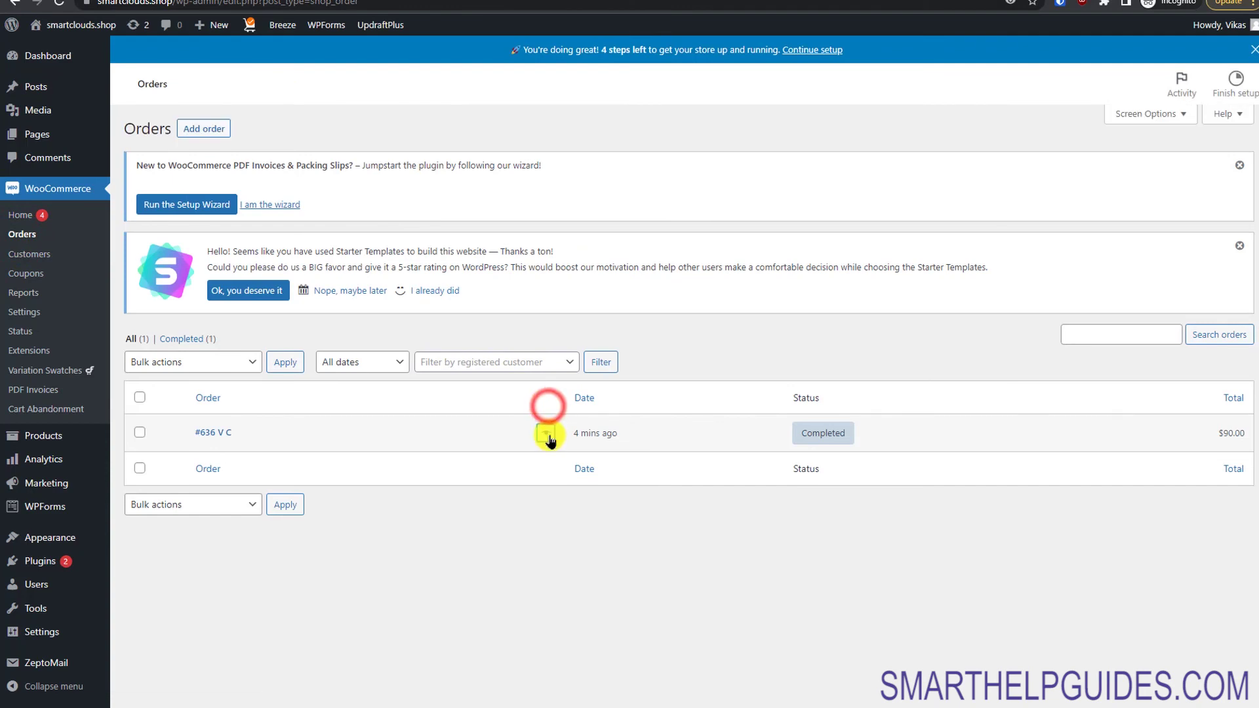
{"action": "left_click", "coordinate": [546, 434]}
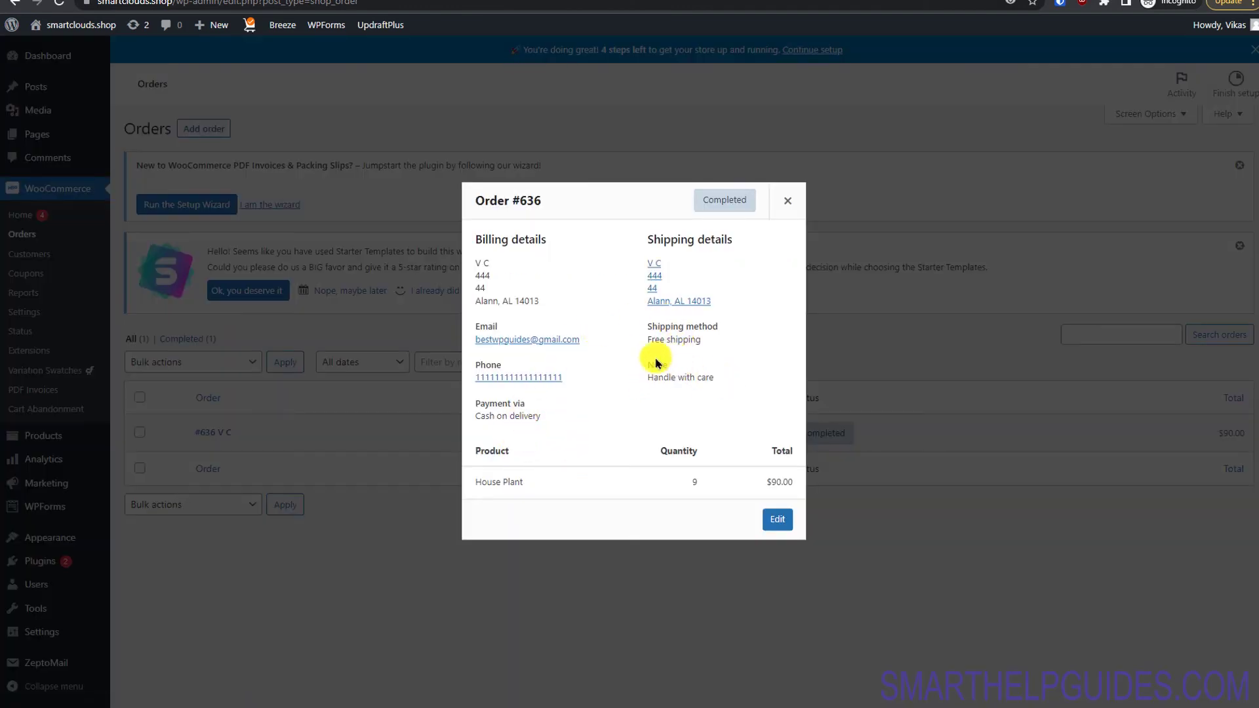
{"action": "left_click", "coordinate": [788, 200]}
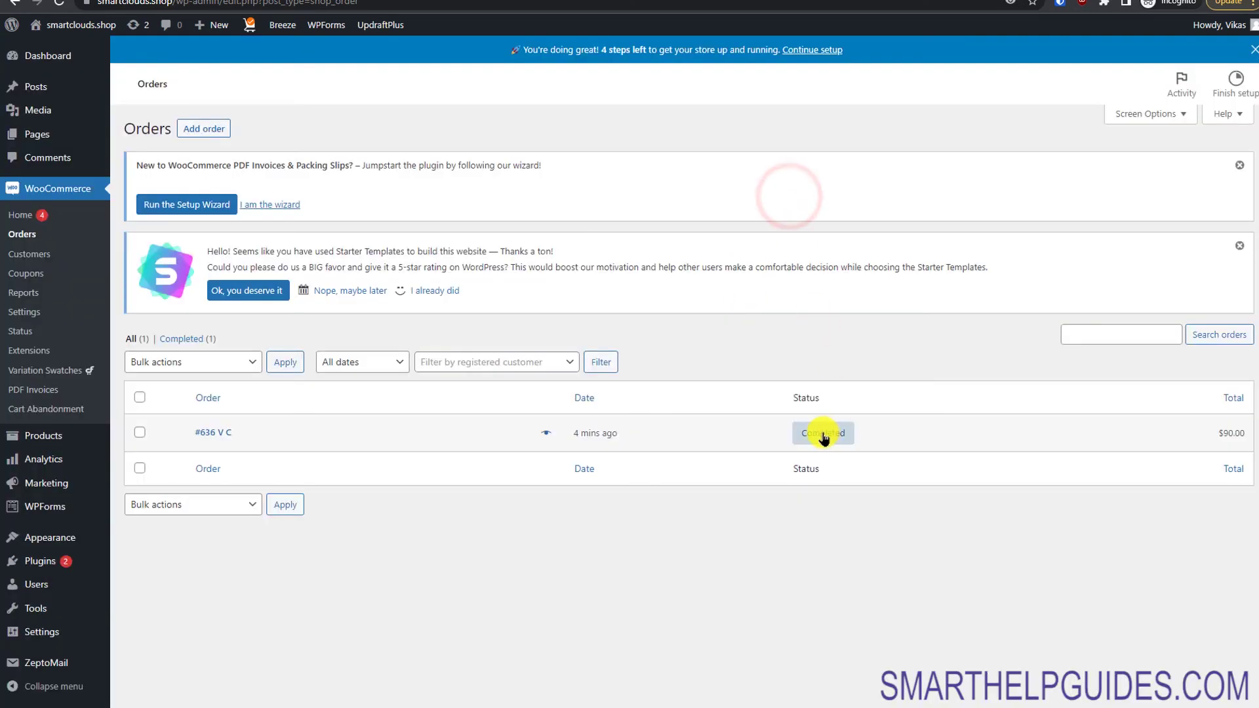
{"action": "left_click", "coordinate": [822, 431]}
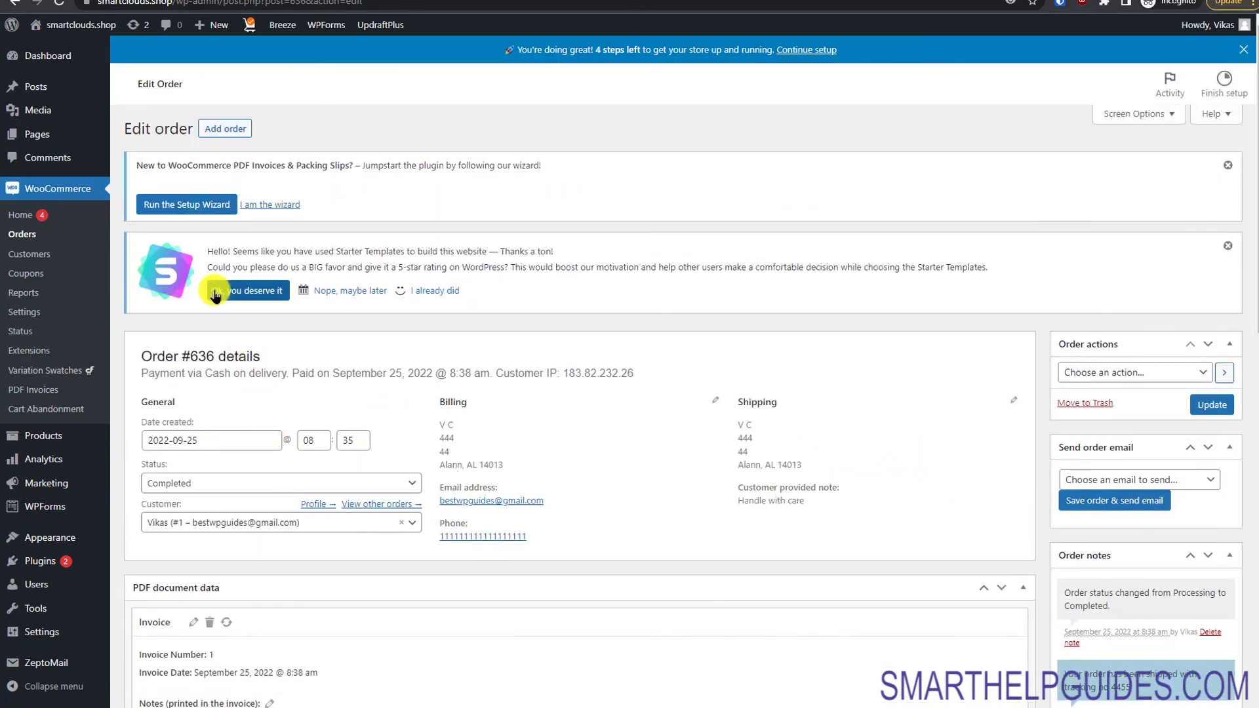
{"action": "left_click", "coordinate": [56, 391]}
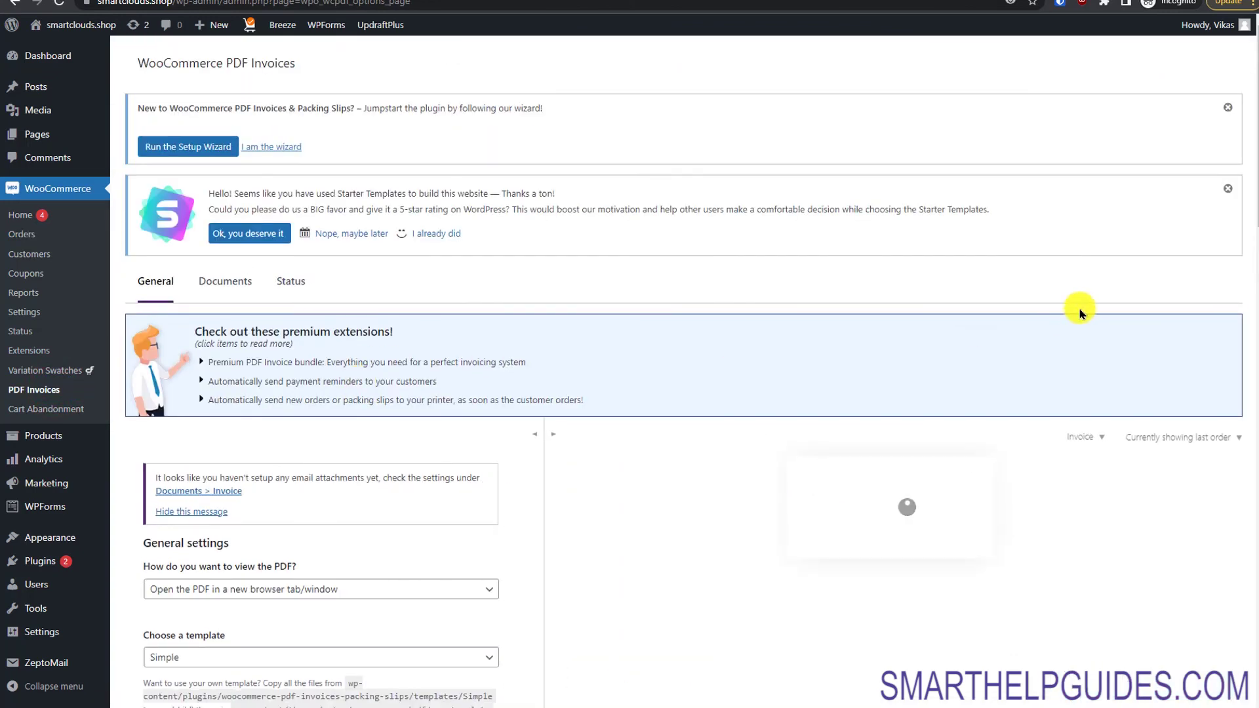
Step: Look over the preview-order choices and set the invoice paper size to Letter
{"action": "left_click_drag", "start_coordinate": [1252, 190], "coordinate": [1252, 279]}
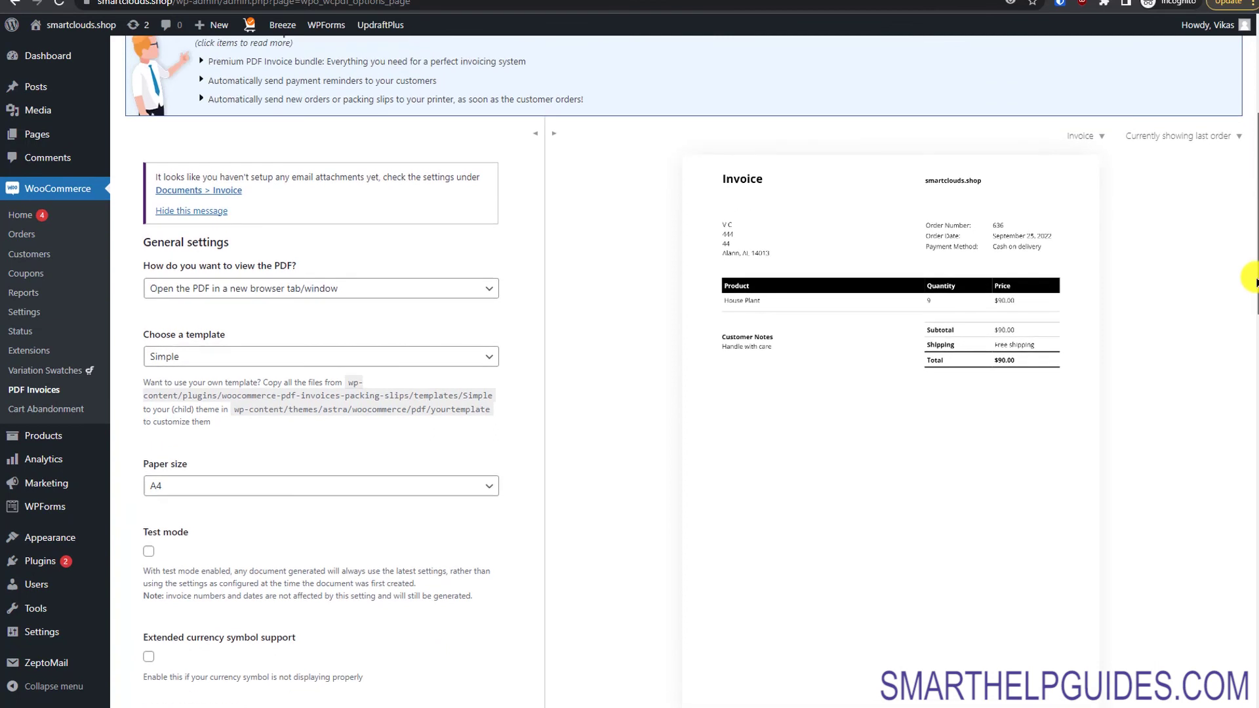
{"action": "left_click", "coordinate": [1149, 142]}
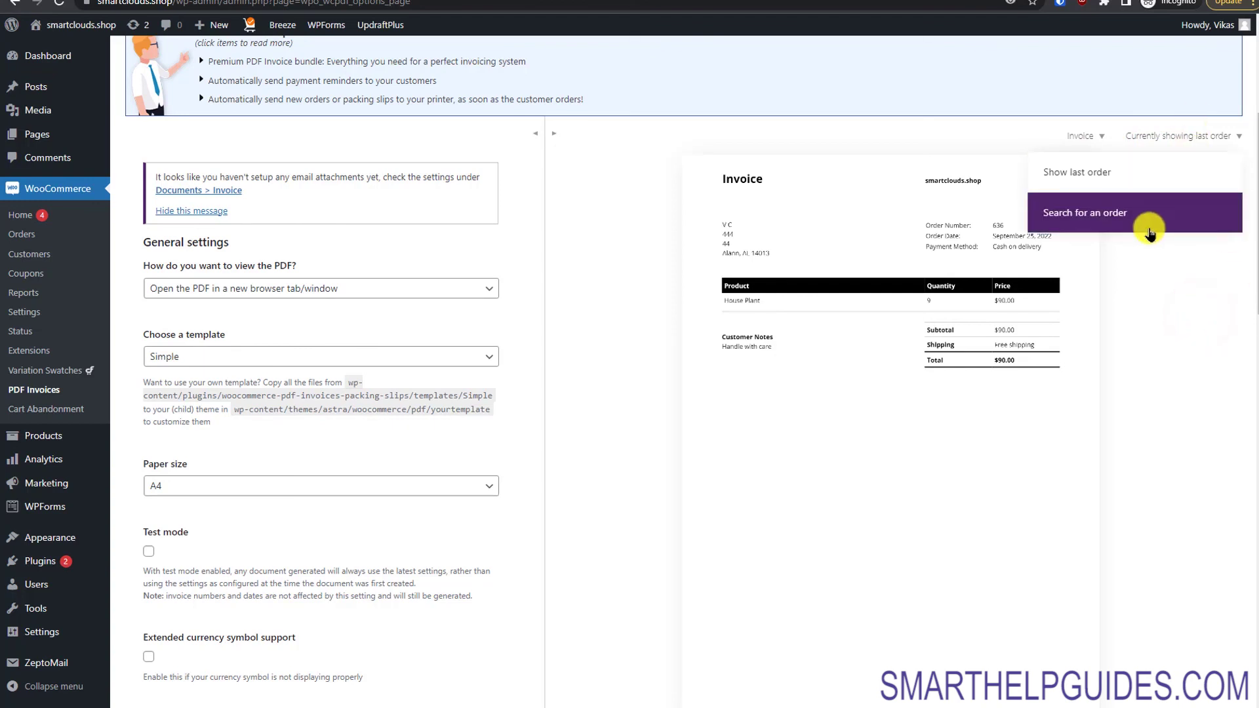
{"action": "scroll", "coordinate": [1226, 351], "scroll_direction": "down", "scroll_amount": 4}
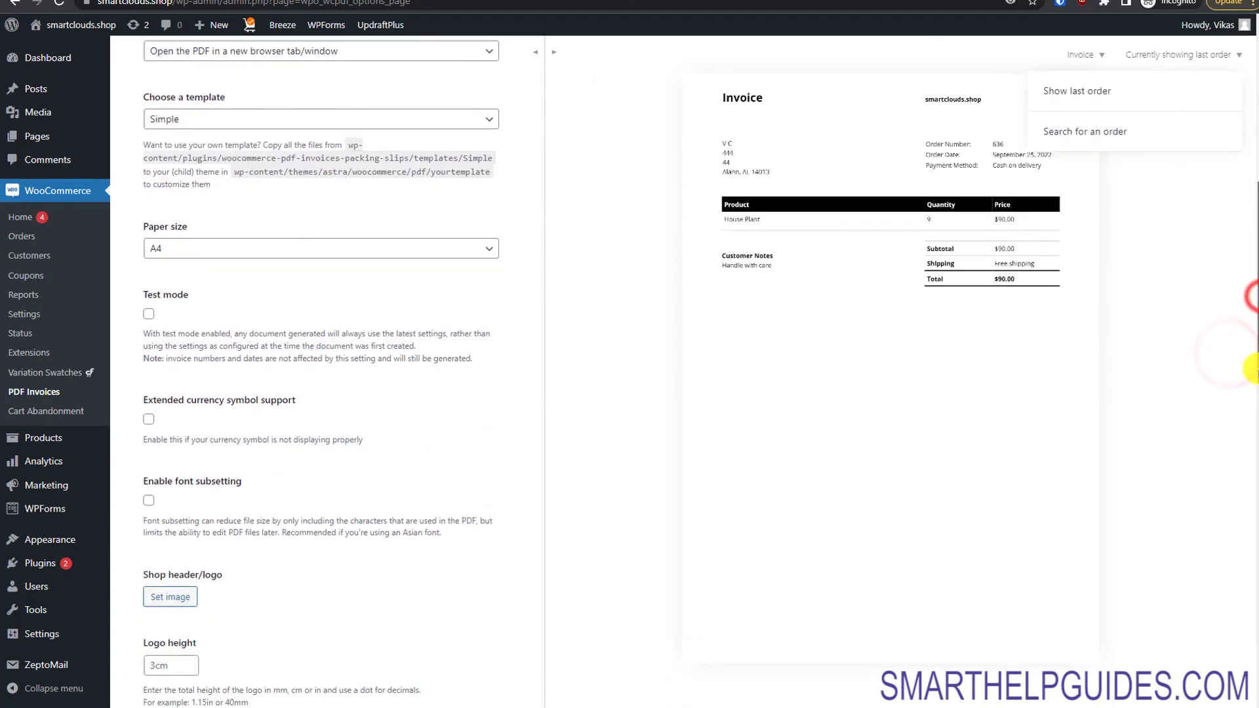
{"action": "left_click", "coordinate": [417, 217]}
{"action": "left_click", "coordinate": [366, 254]}
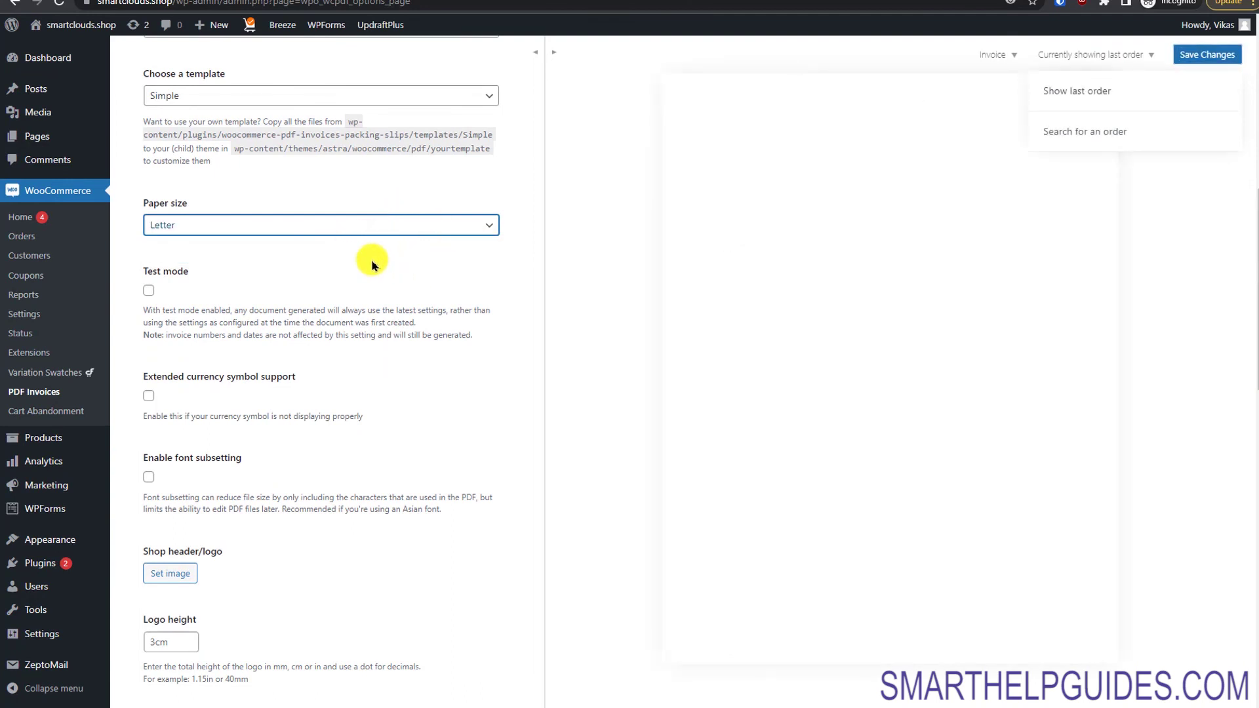
Step: Toggle extended currency symbol support on and back off, then start choosing a header logo
{"action": "left_click", "coordinate": [148, 396]}
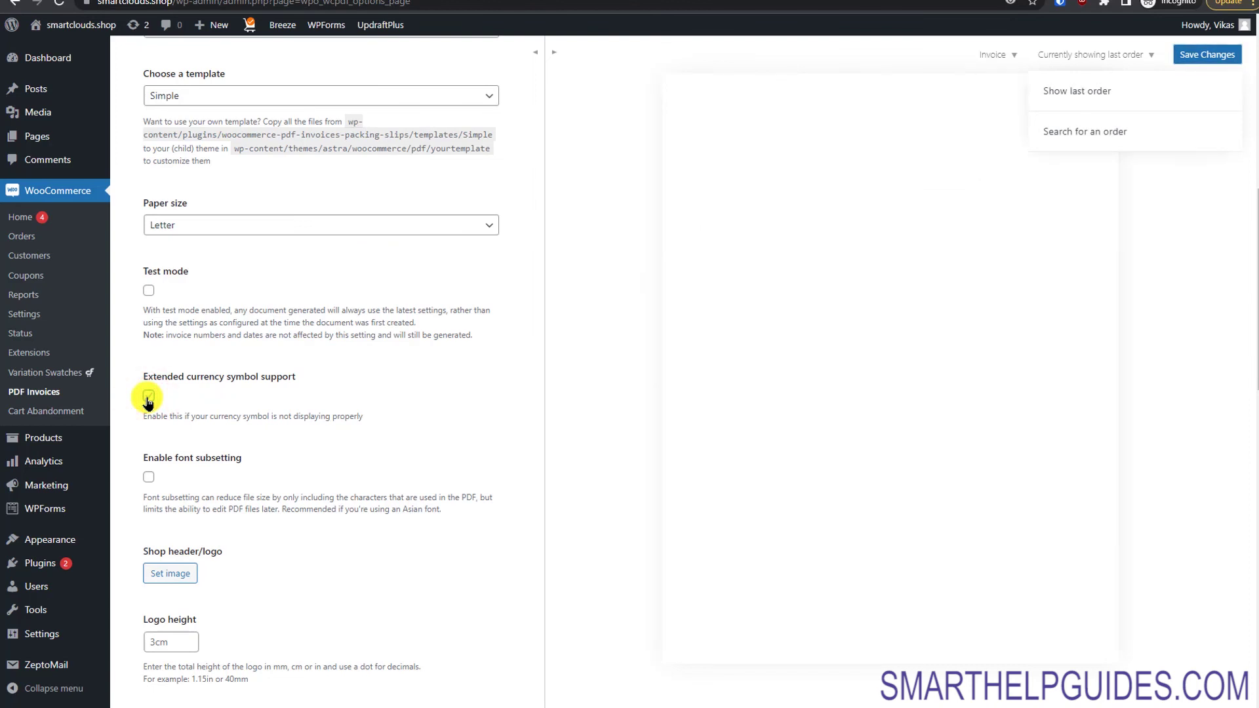
{"action": "left_click", "coordinate": [148, 396]}
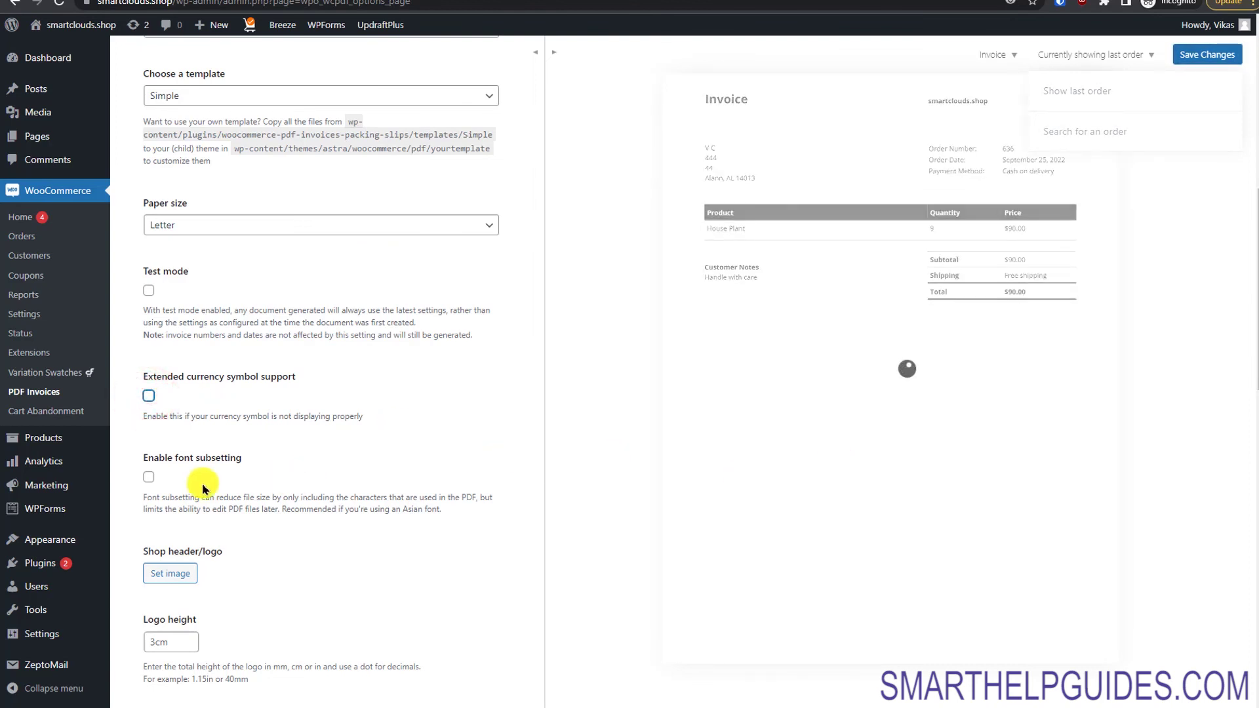
{"action": "left_click", "coordinate": [168, 577]}
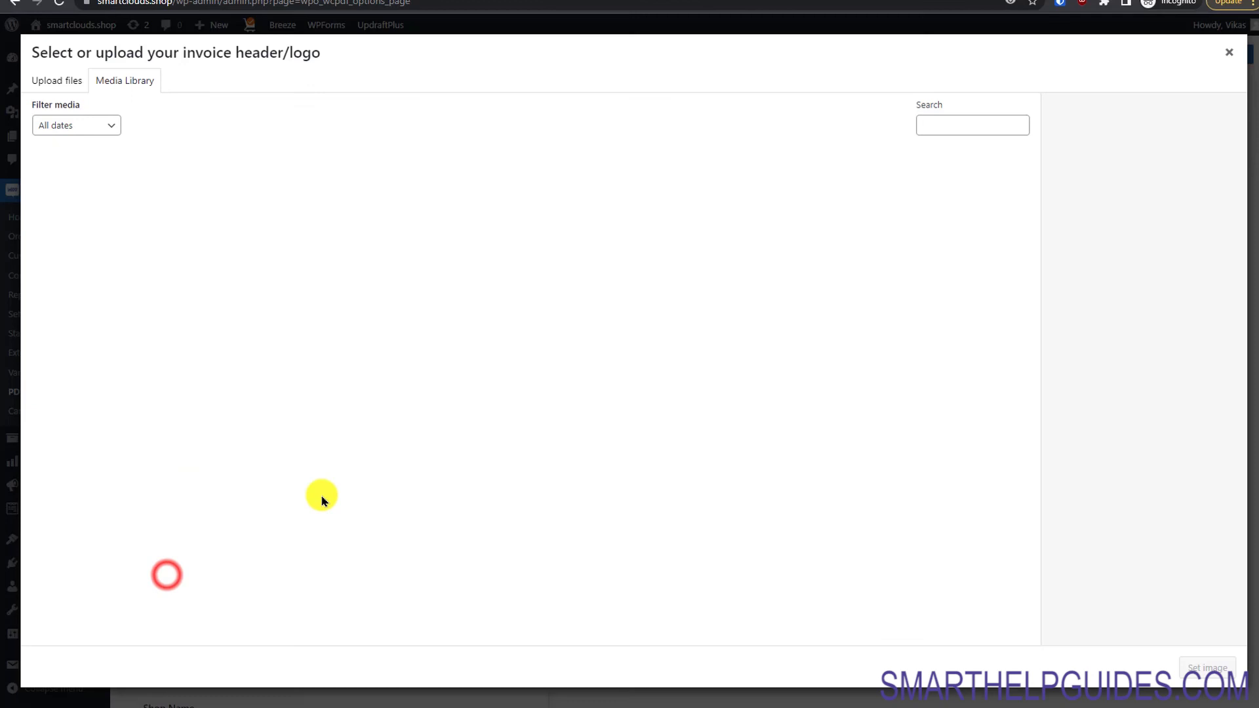
Step: Set the green four-leaf image from the Media Library as the shop header logo
{"action": "left_click", "coordinate": [72, 200]}
{"action": "left_click", "coordinate": [954, 527]}
{"action": "left_click", "coordinate": [1206, 666]}
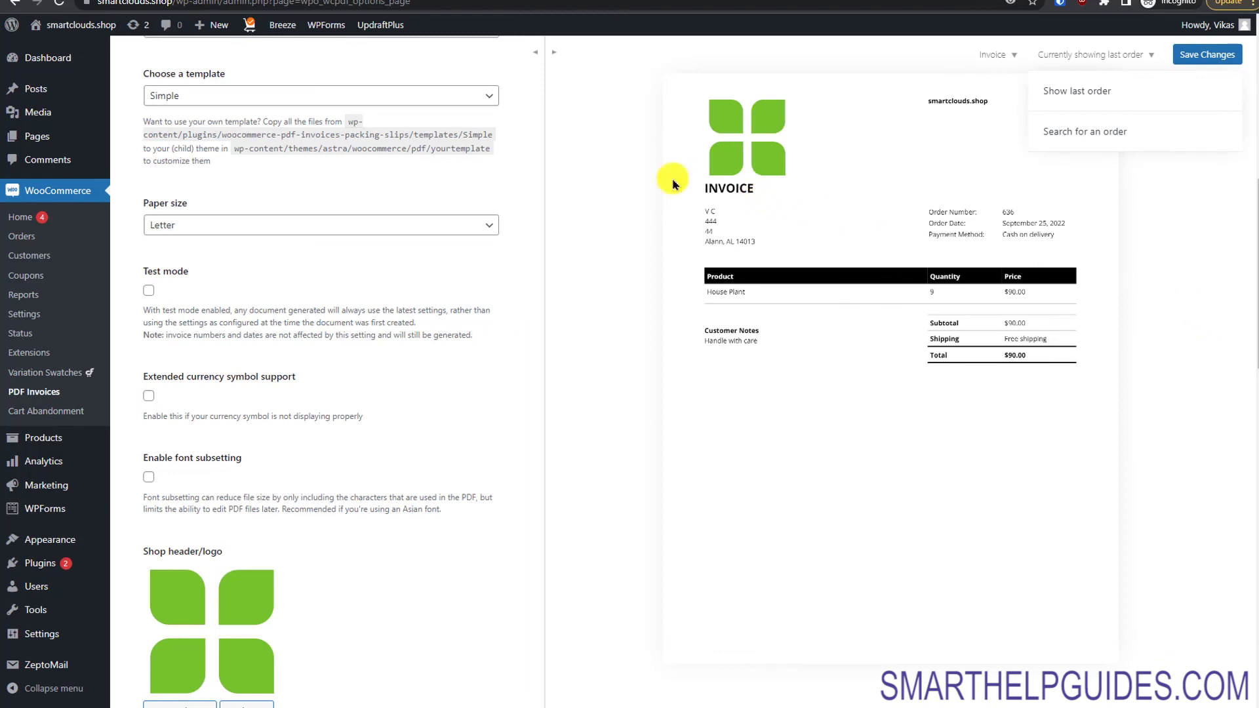
{"action": "left_click", "coordinate": [1174, 306]}
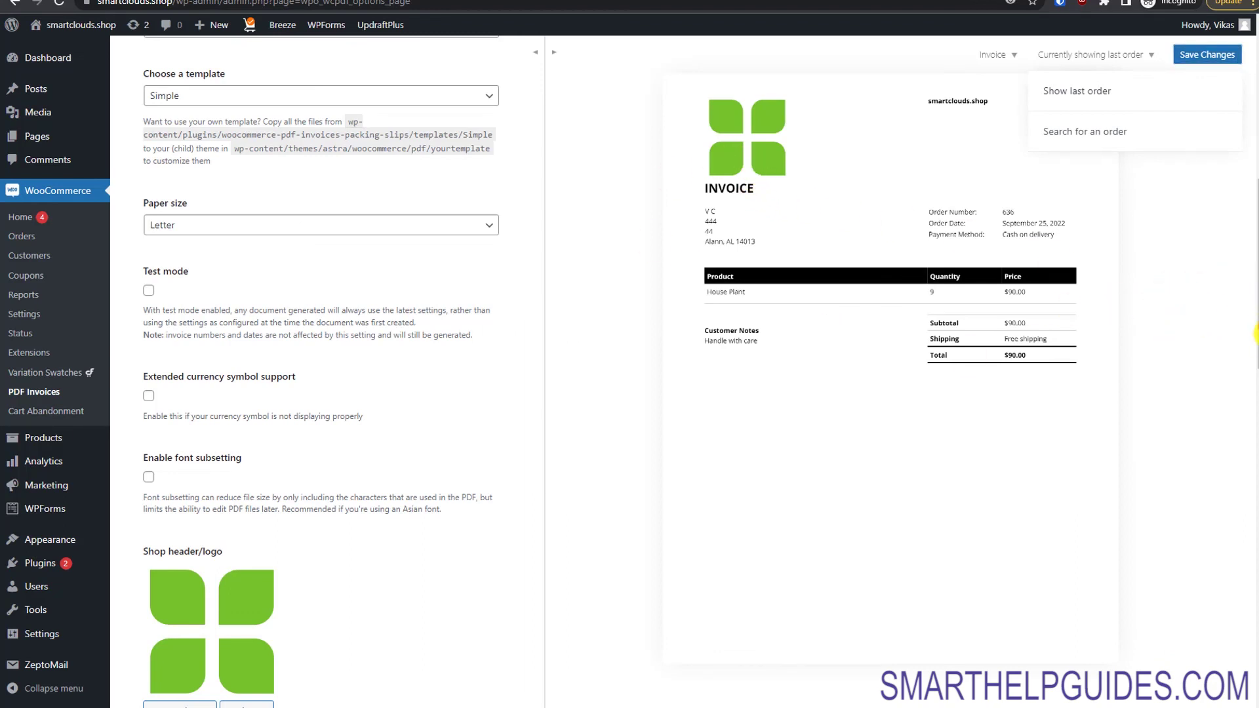
{"action": "scroll", "coordinate": [1253, 321], "scroll_direction": "down", "scroll_amount": 10}
{"action": "scroll", "coordinate": [1253, 322], "scroll_direction": "up", "scroll_amount": 3}
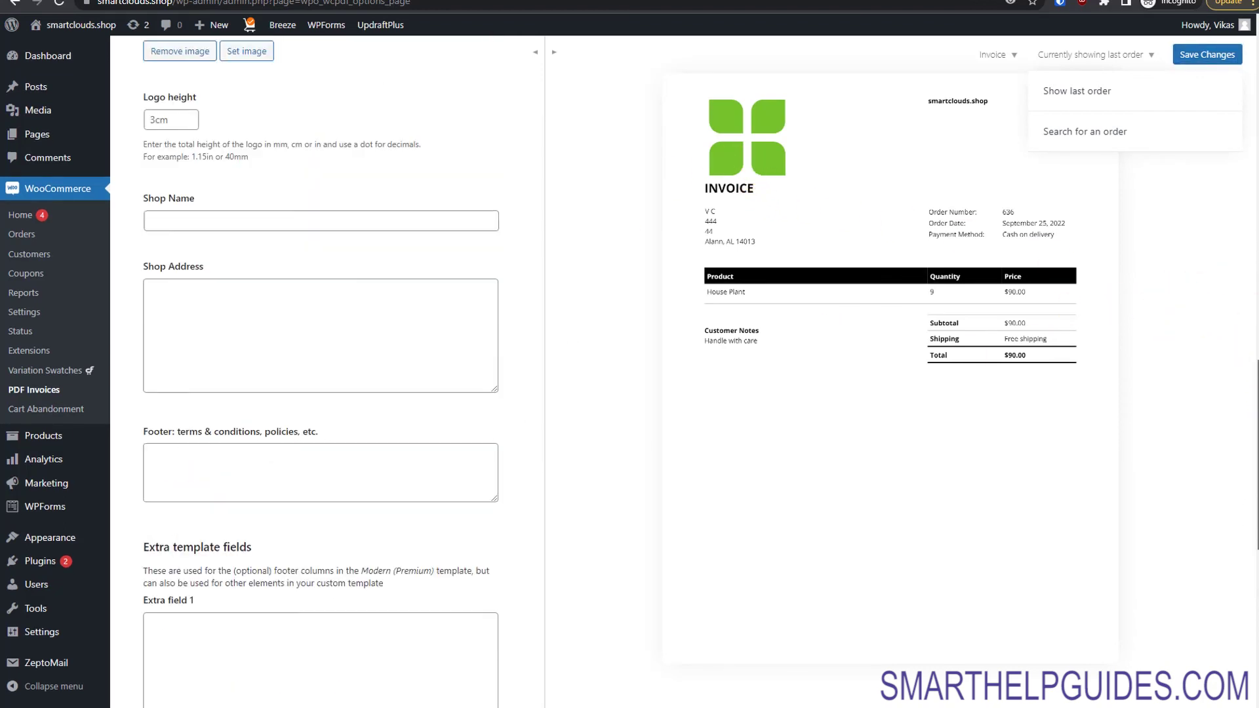
Step: Enter 'ShoP name' as the invoice shop name
{"action": "left_click", "coordinate": [407, 249]}
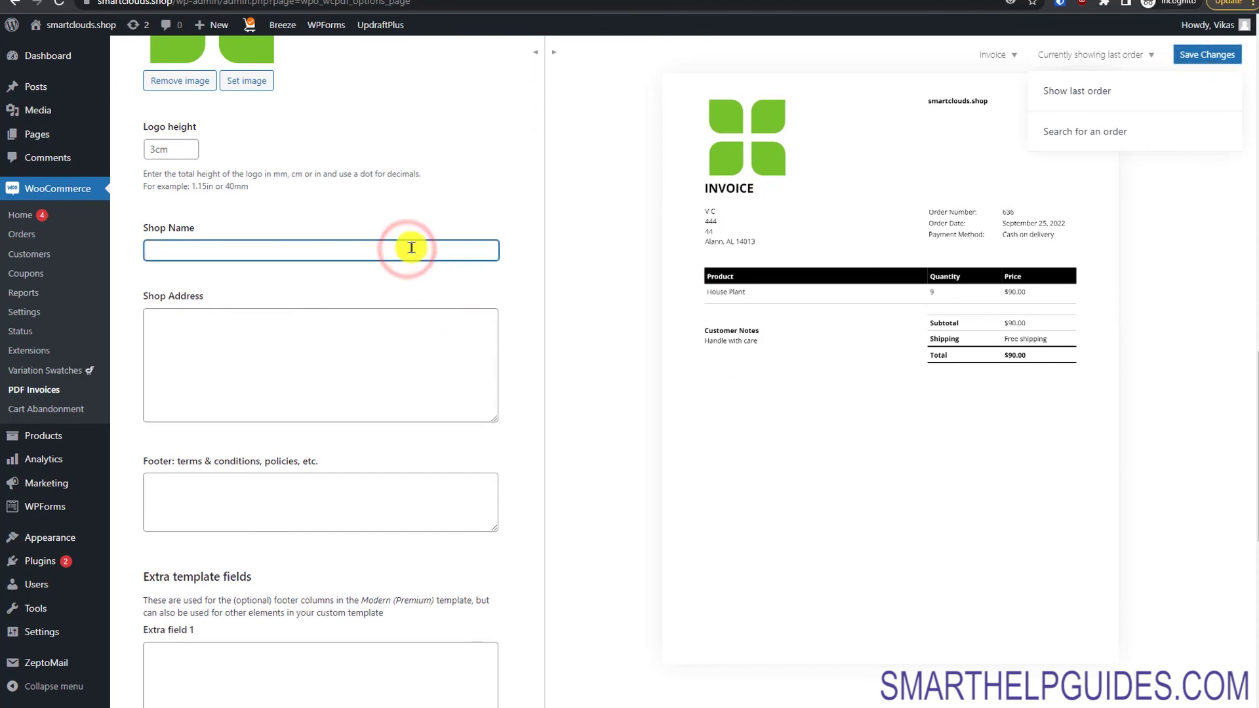
{"action": "type", "text": "ShoP name"}
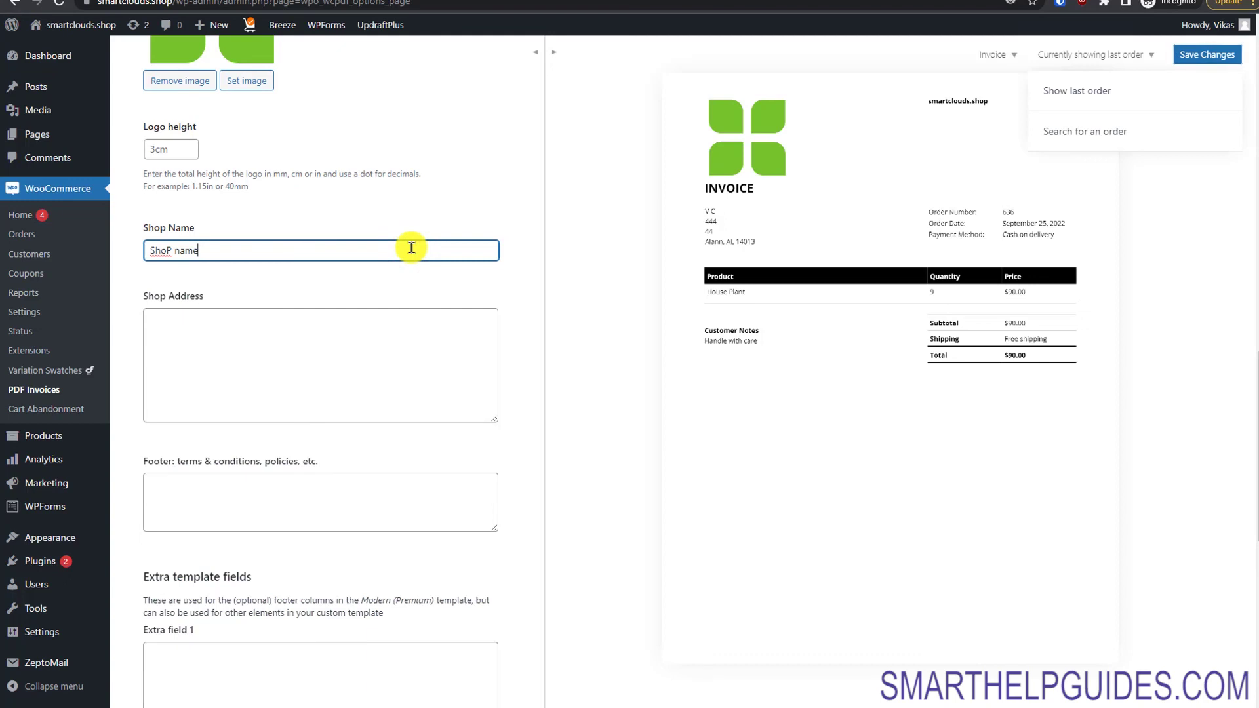
{"action": "left_click", "coordinate": [352, 380]}
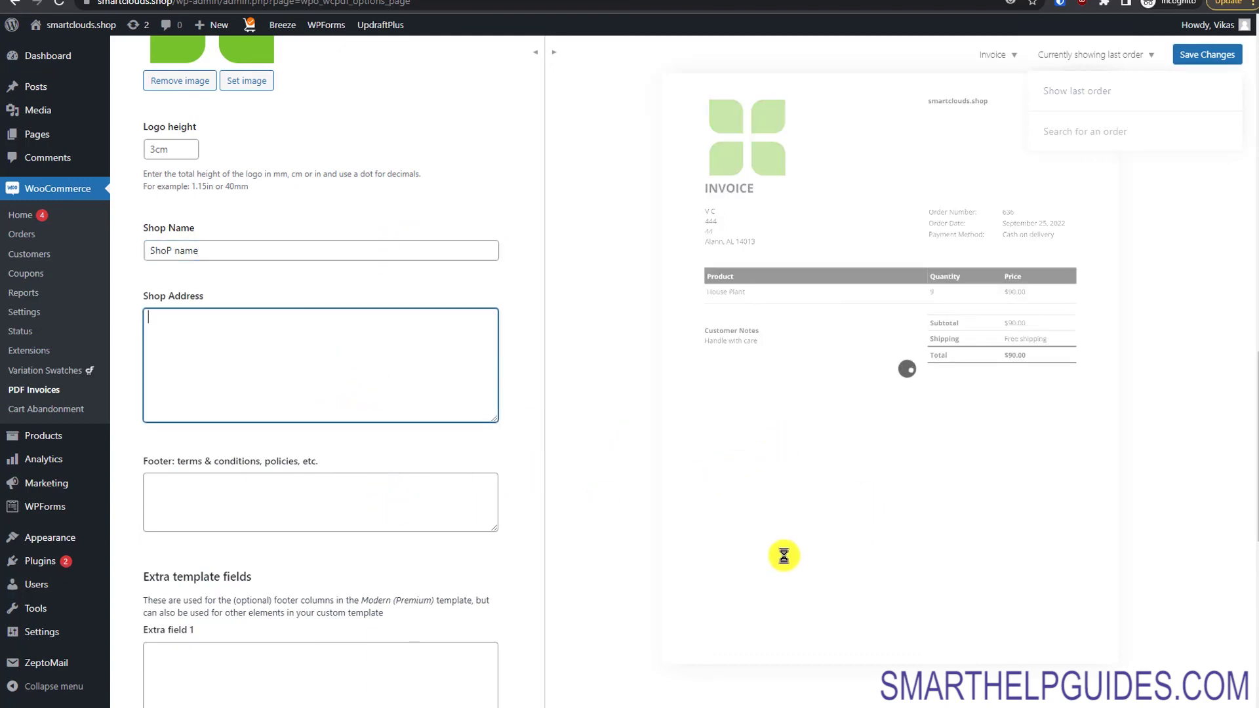
Step: Write the two-line footer 'Terms and condtions' / 'Refund within 2 weeks' and refresh the preview
{"action": "left_click", "coordinate": [397, 493]}
{"action": "type", "text": "Terms and condtions"}
{"action": "key", "text": "Return"}
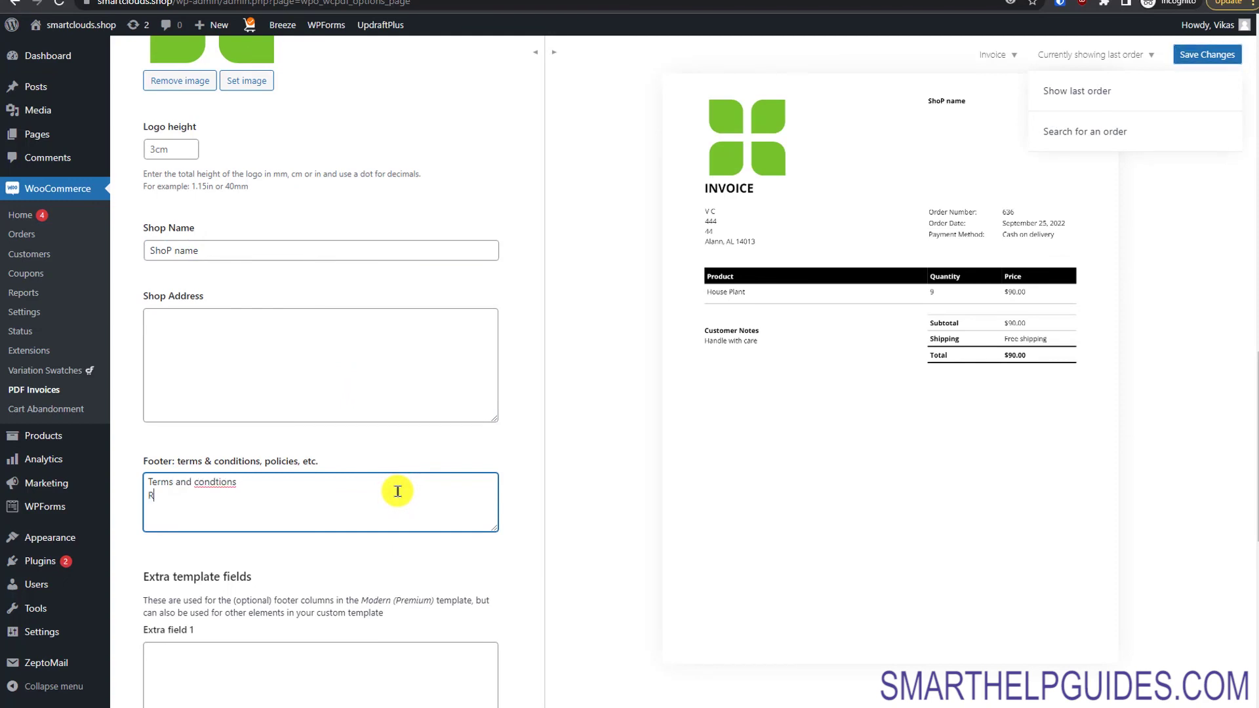
{"action": "type", "text": "Refund within 2 weeks"}
{"action": "left_click", "coordinate": [569, 543]}
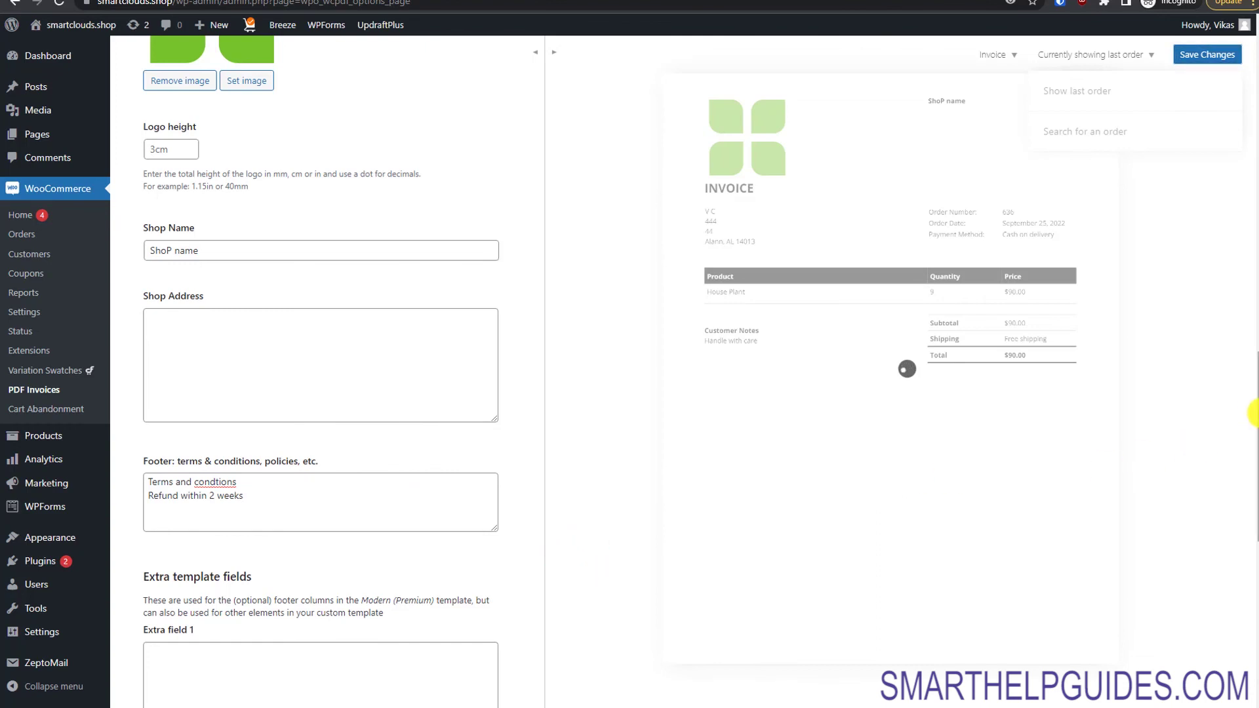
{"action": "scroll", "coordinate": [1252, 413], "scroll_direction": "down", "scroll_amount": 5}
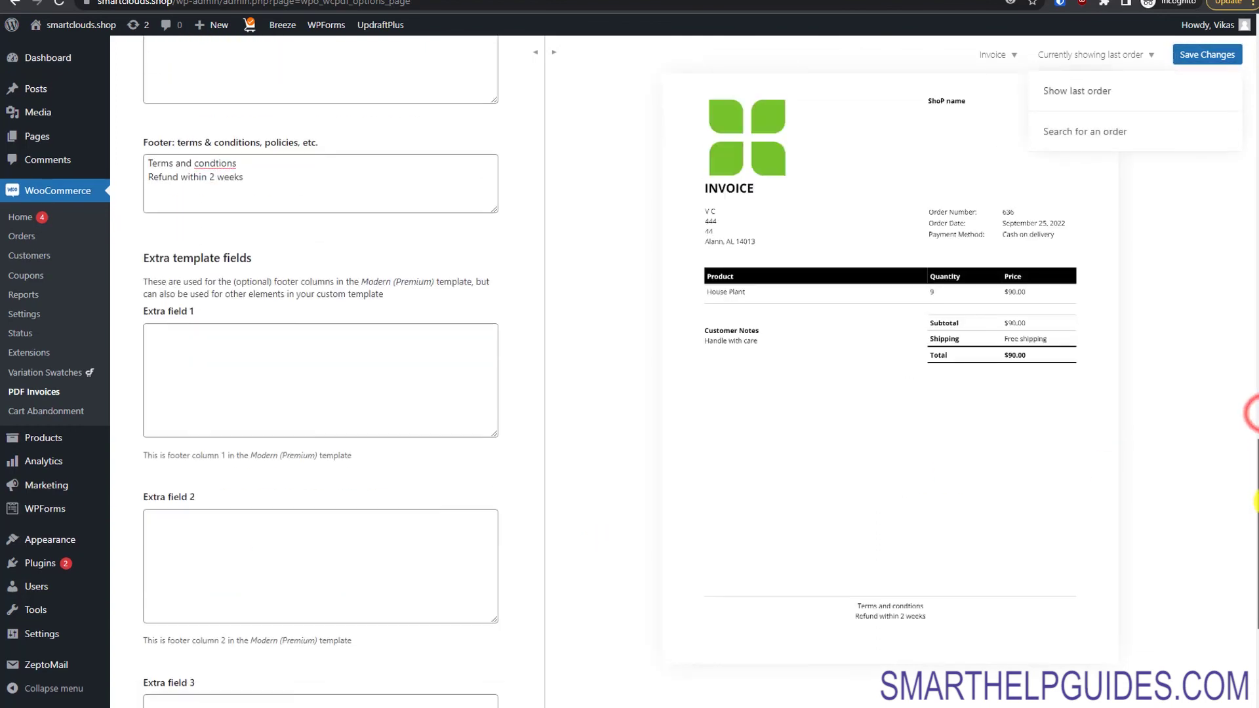